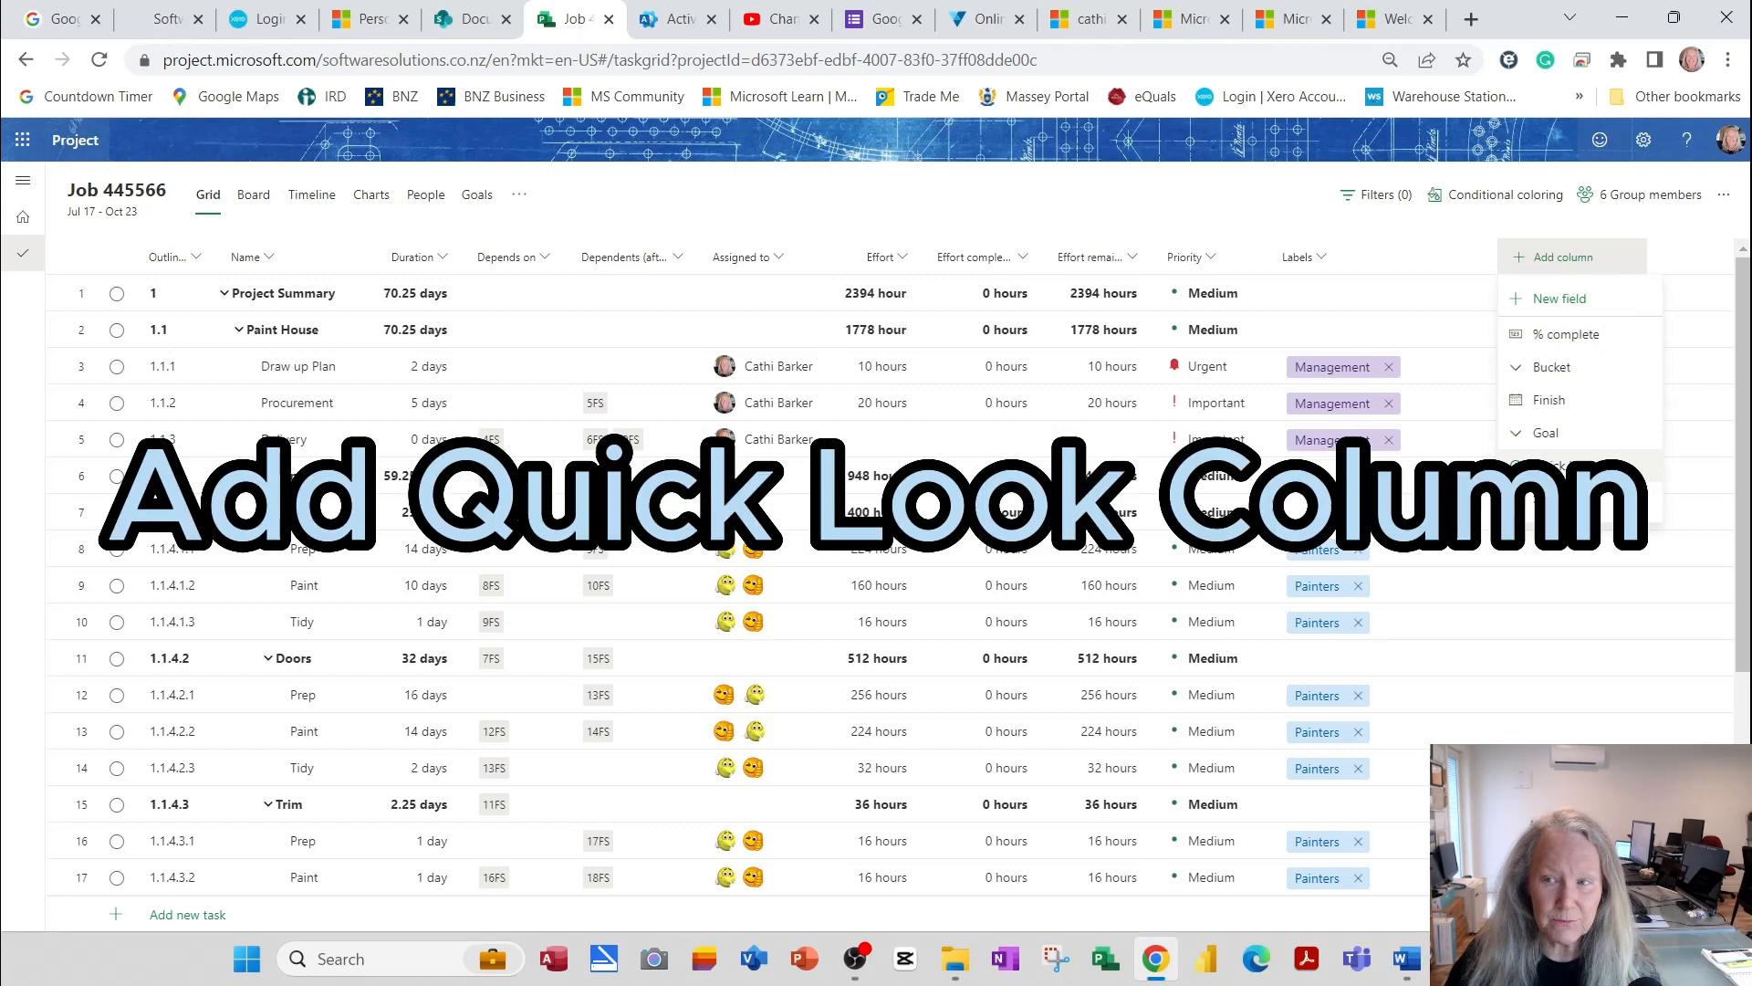
Add the Quick look column to the grid and open the details of the Procurement task
left_click(1551, 466)
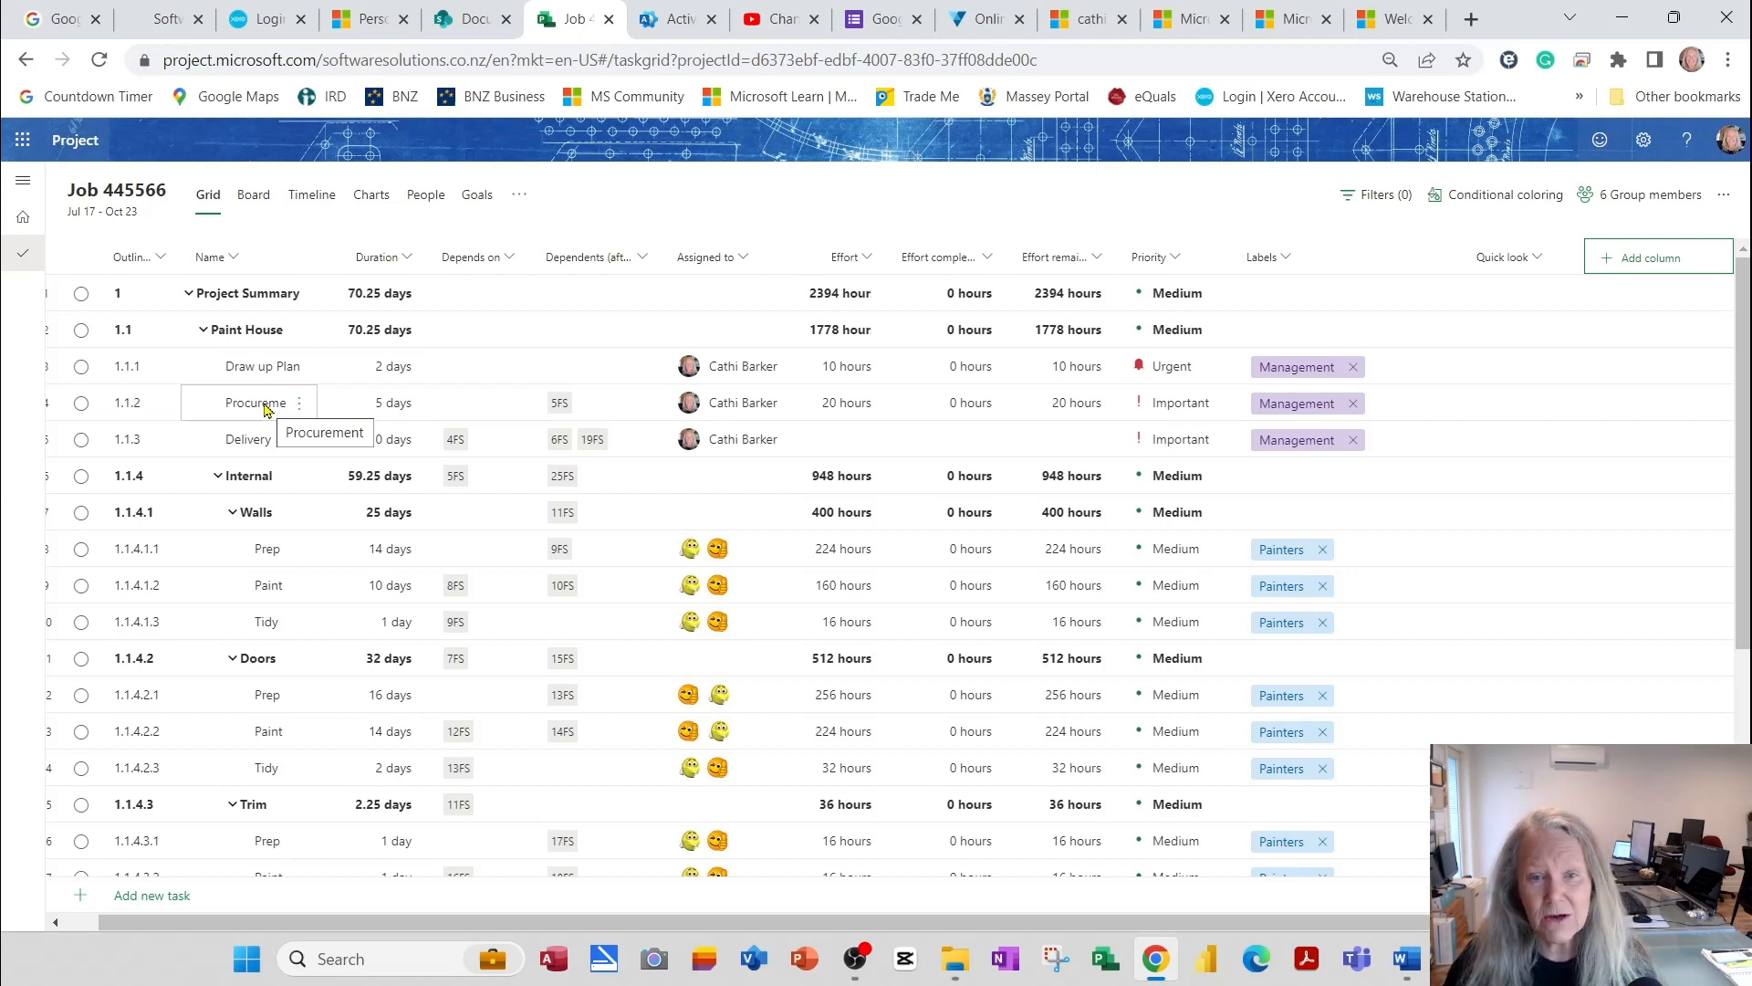
left_click(288, 406)
left_click(300, 407)
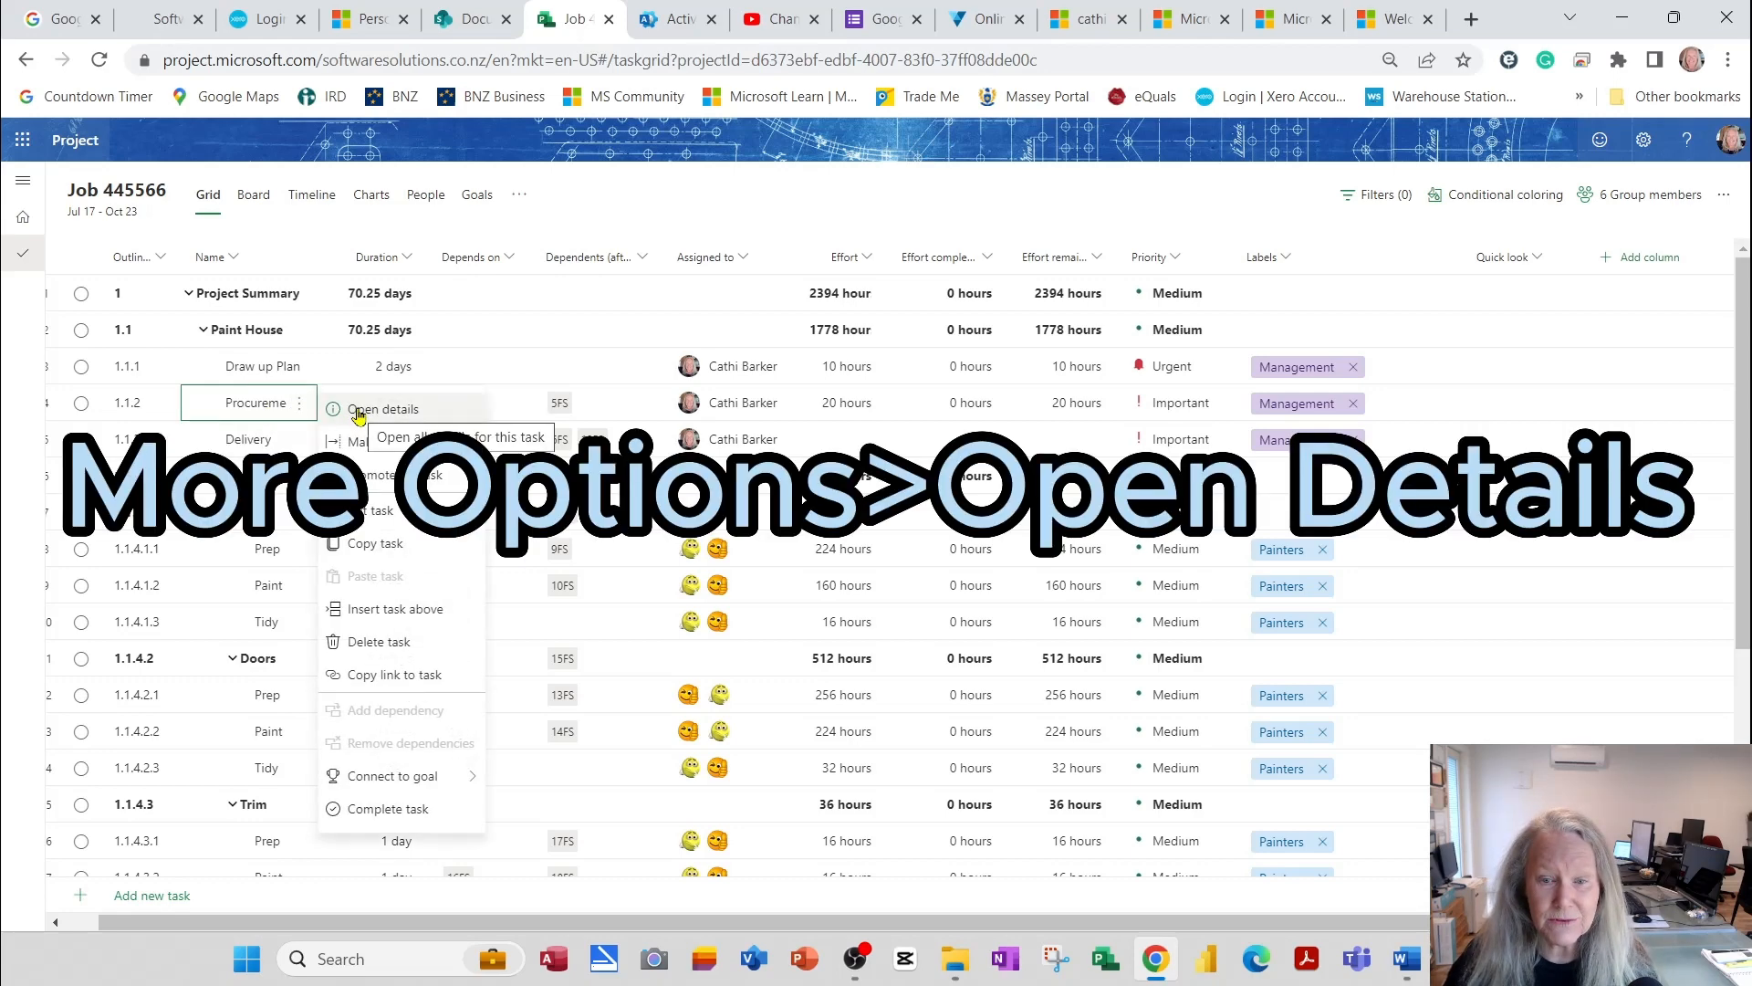
left_click(357, 411)
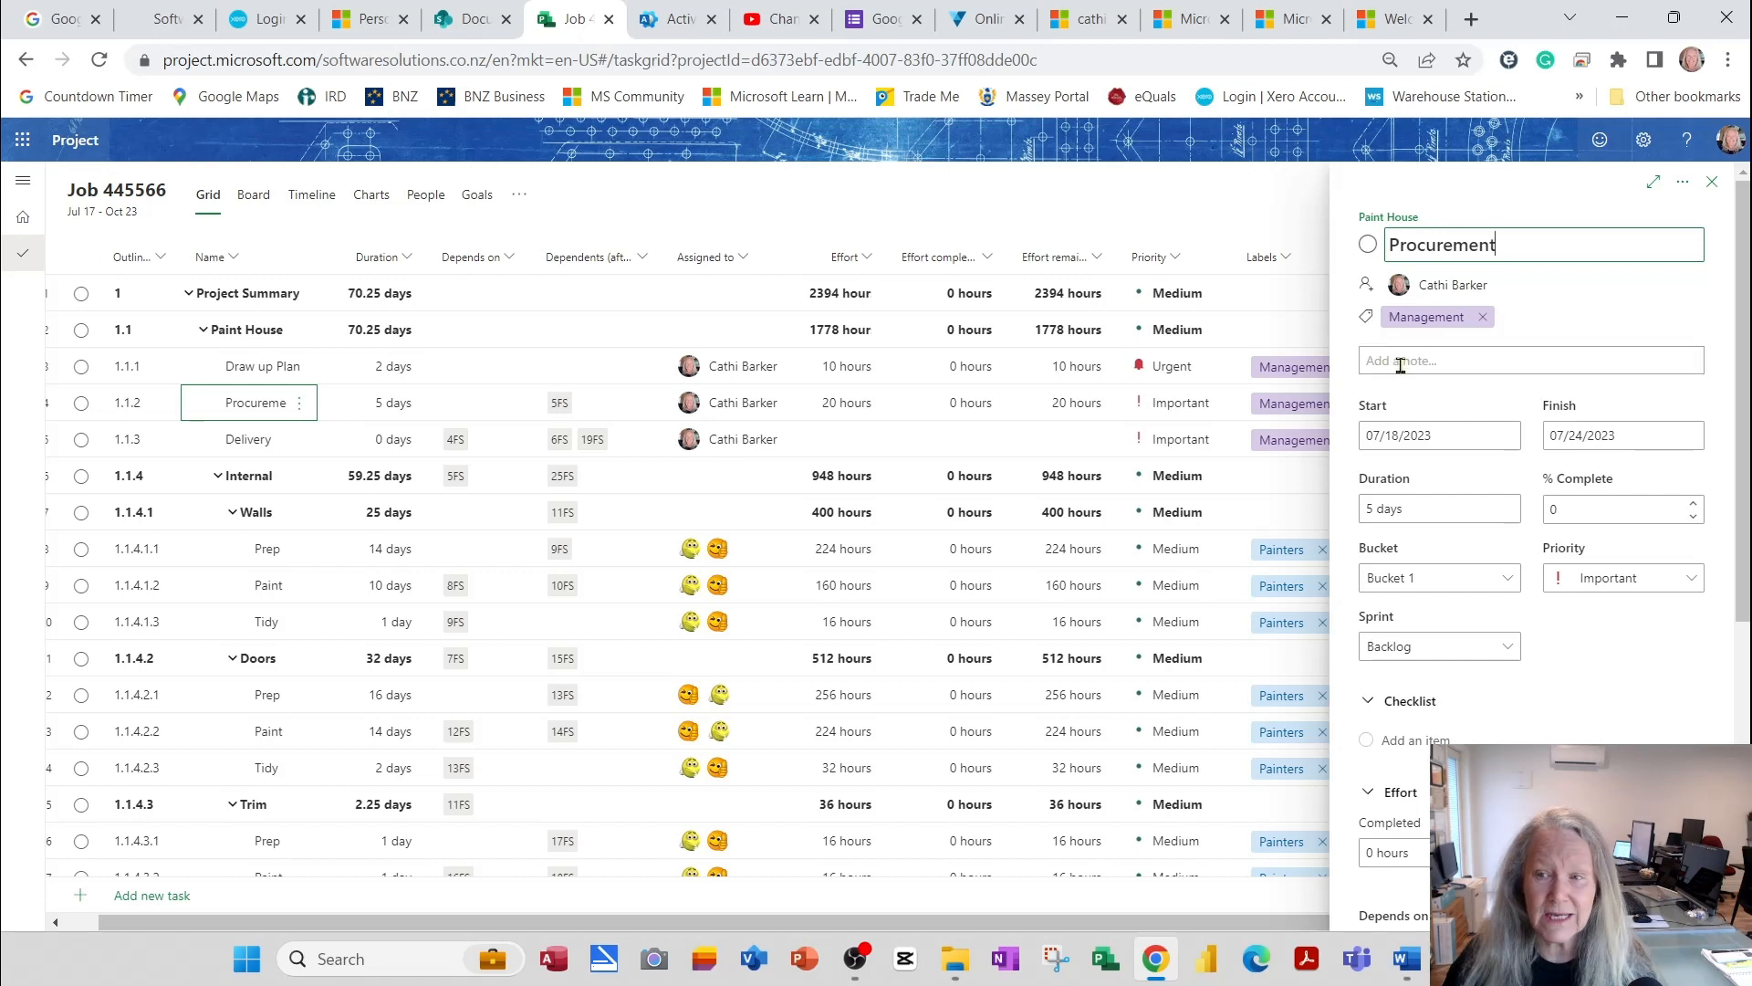
Add a note with "PO" and the purchase order number to the Procurement task, then close its details
left_click(1401, 362)
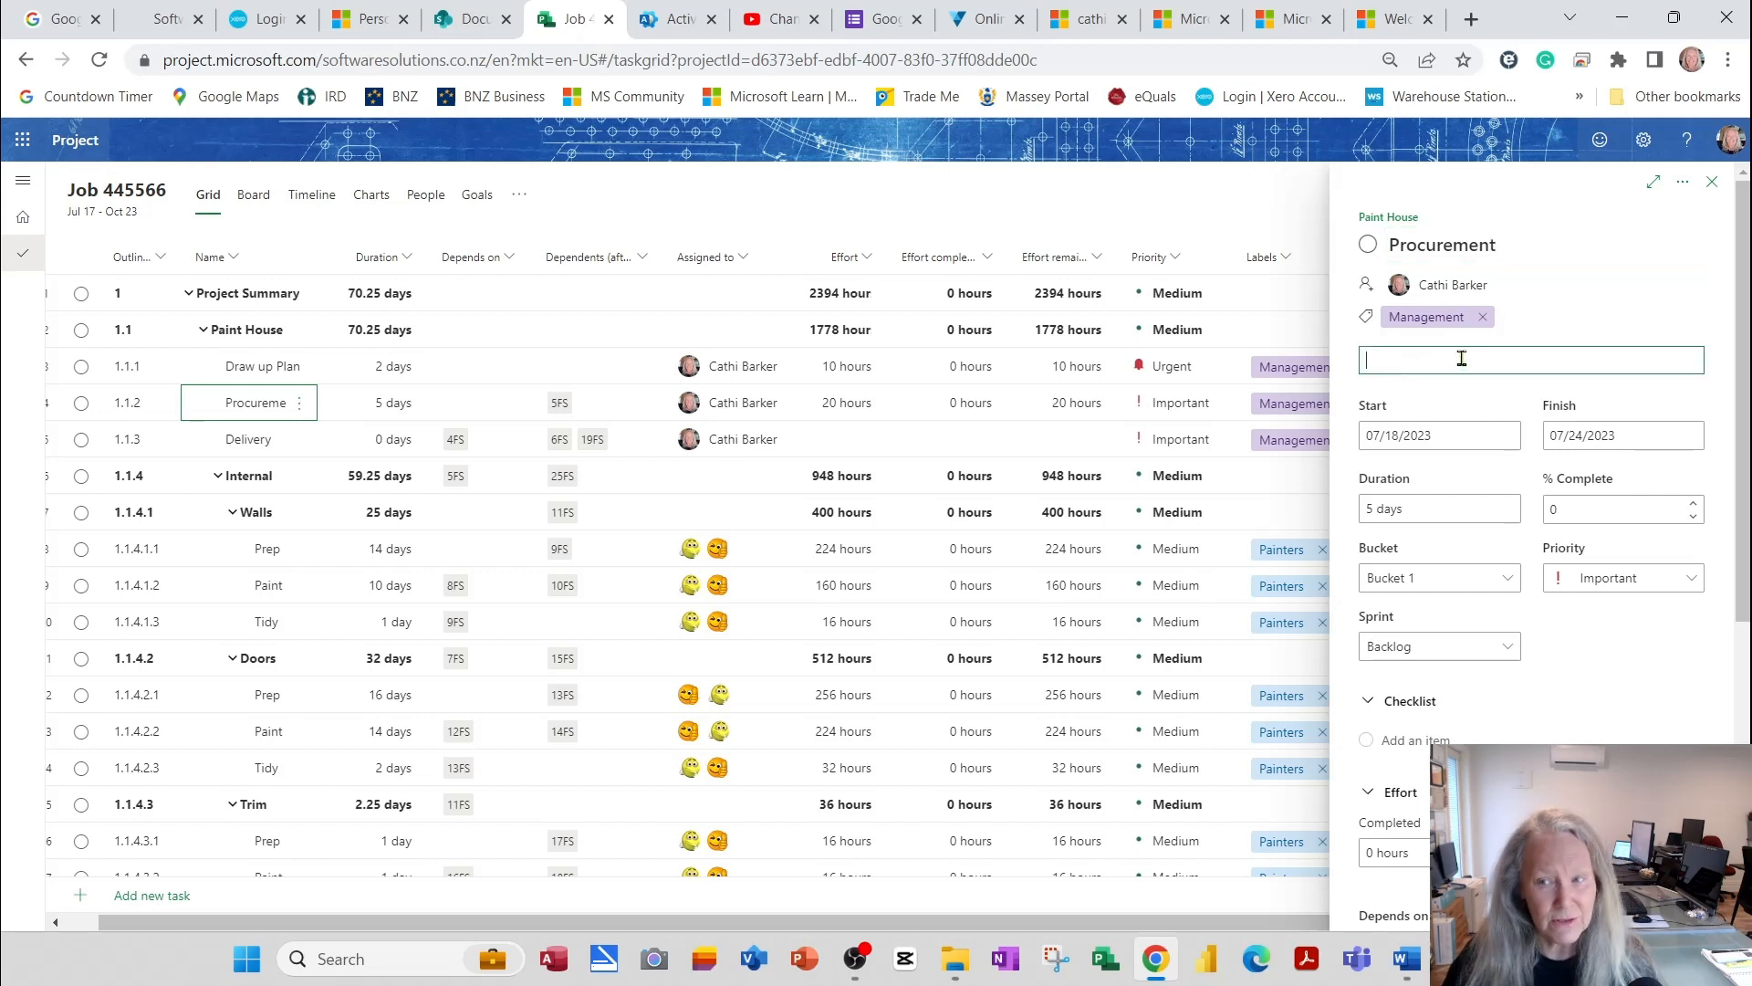
type("PO")
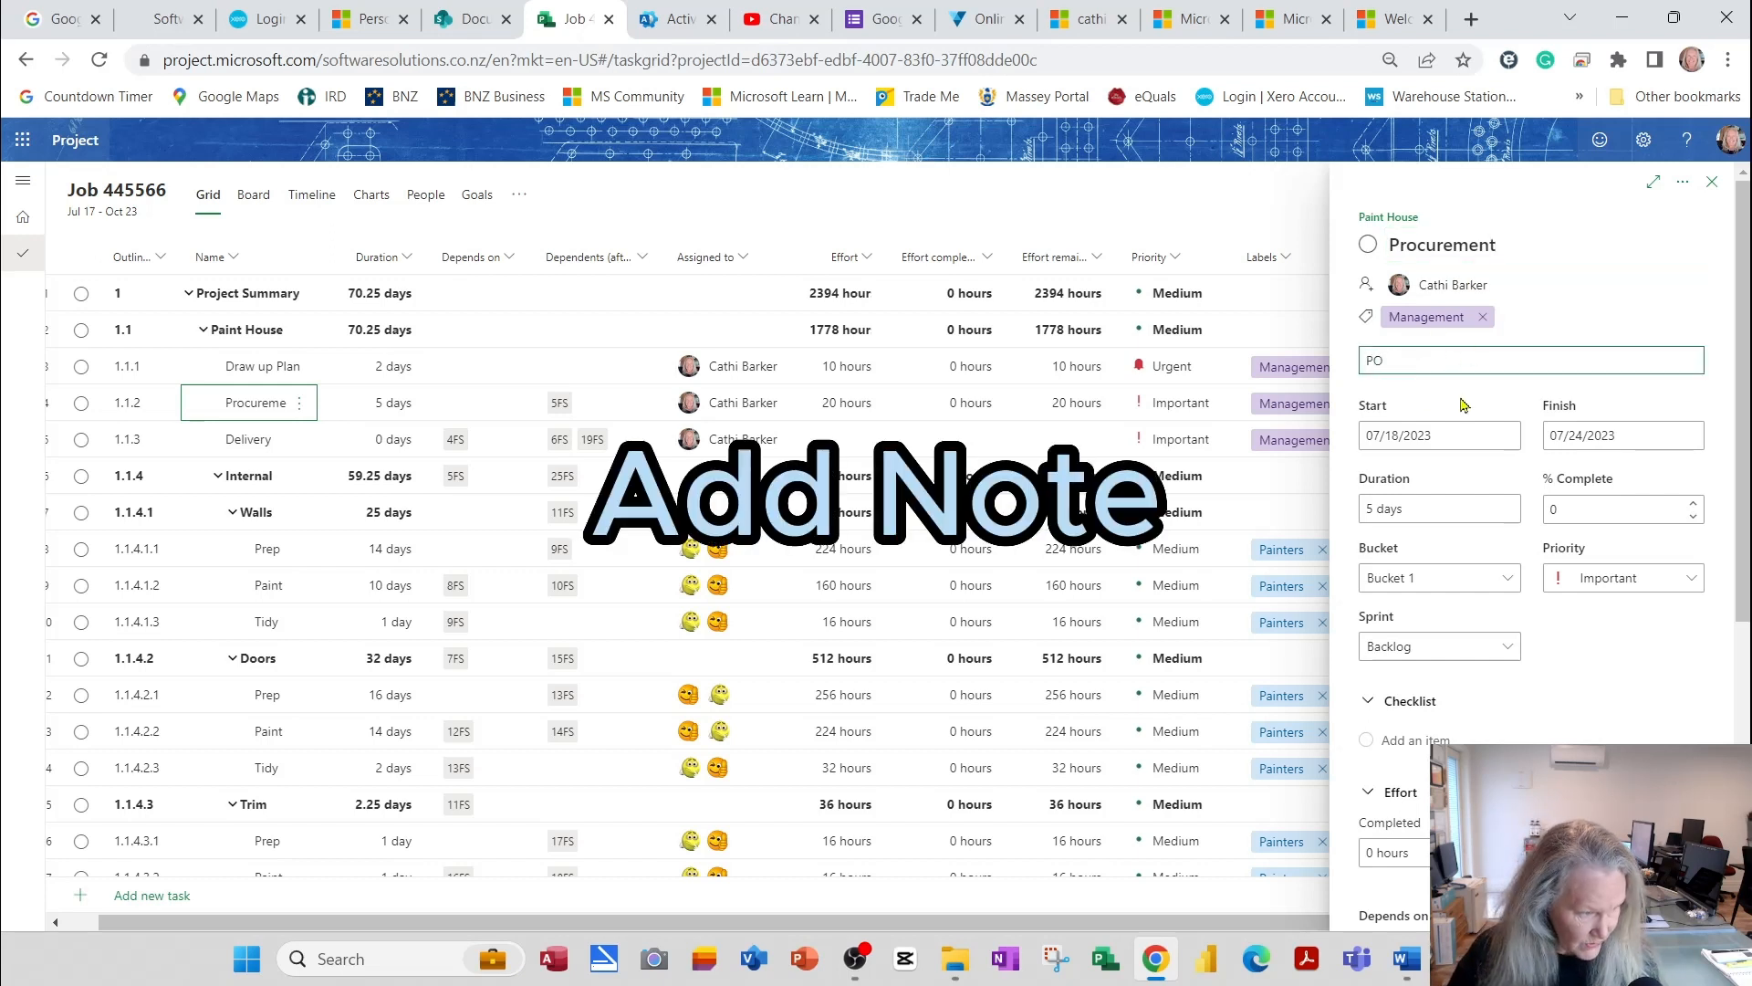
type(" 11100")
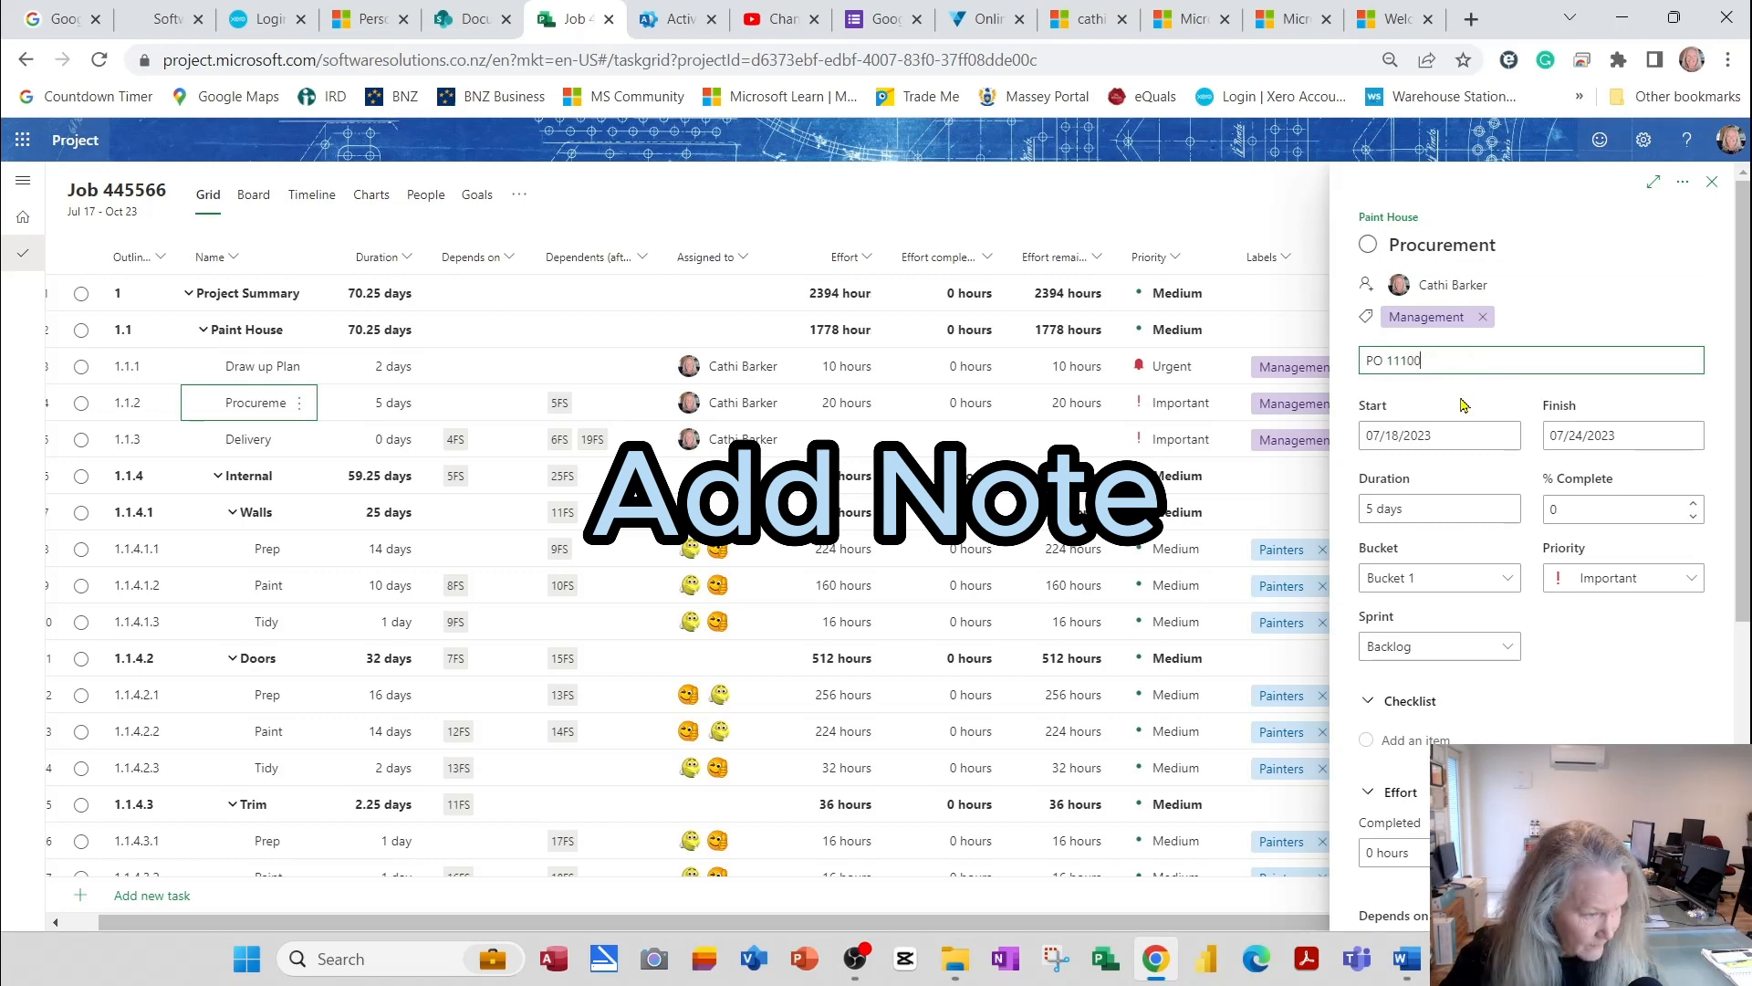
type("0669")
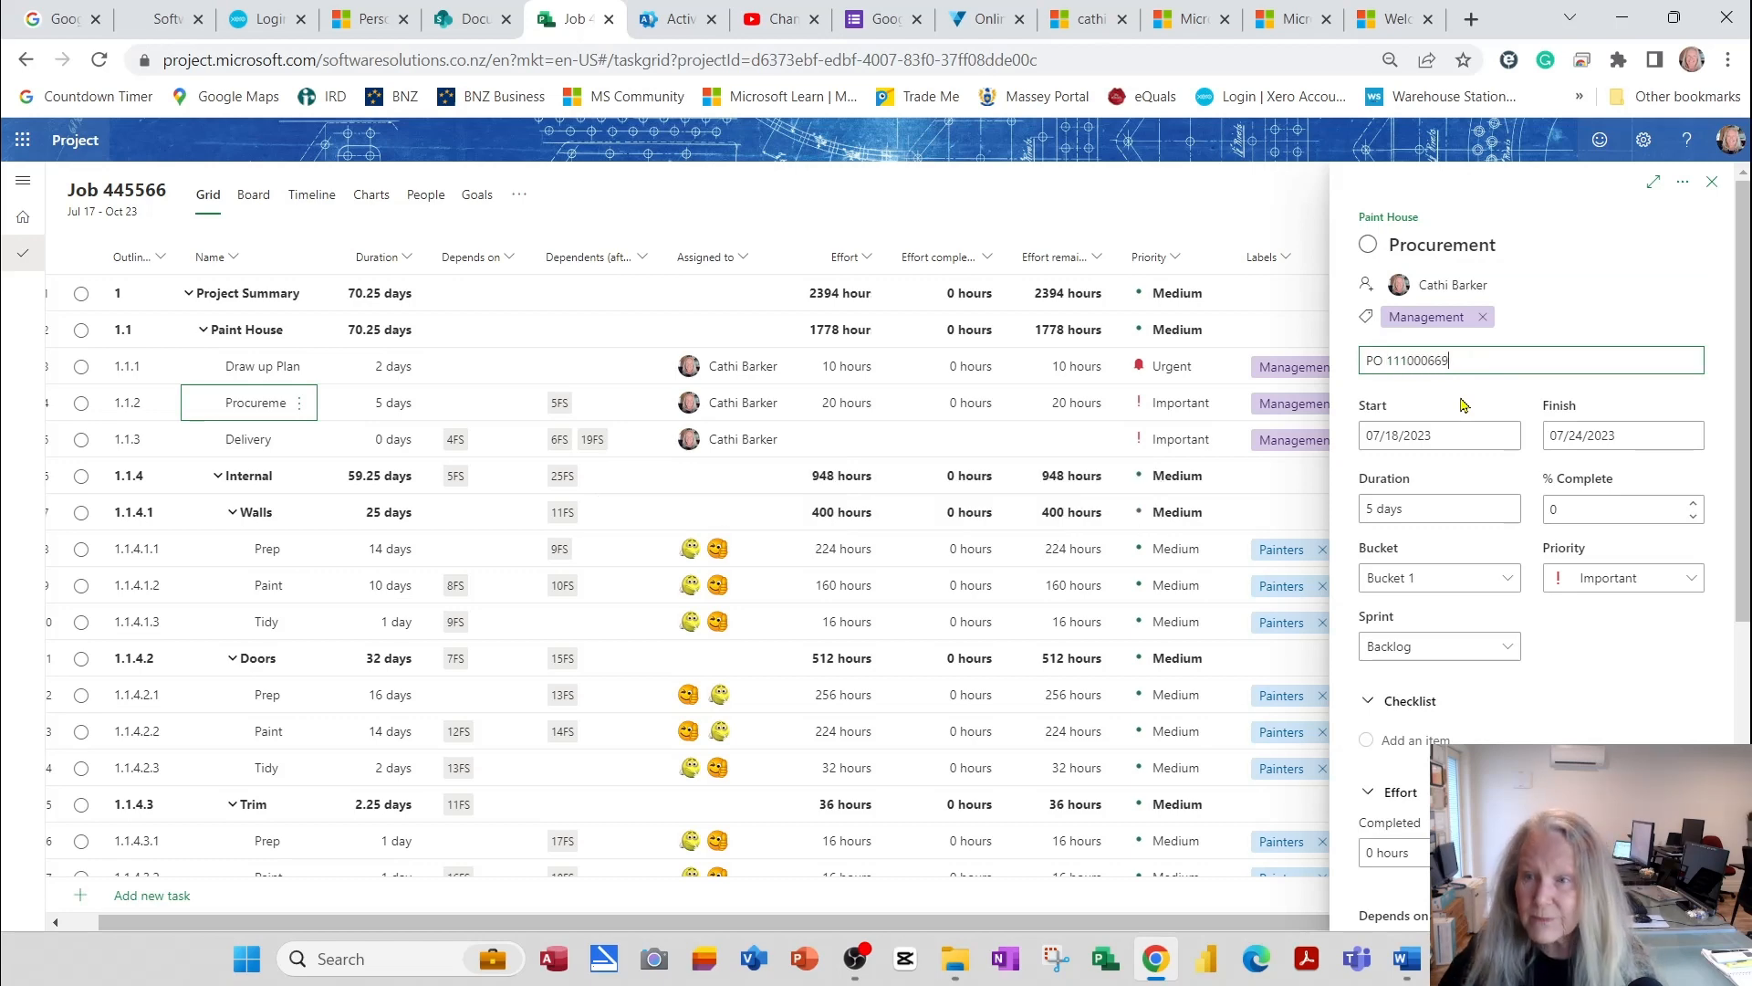
left_click(1713, 185)
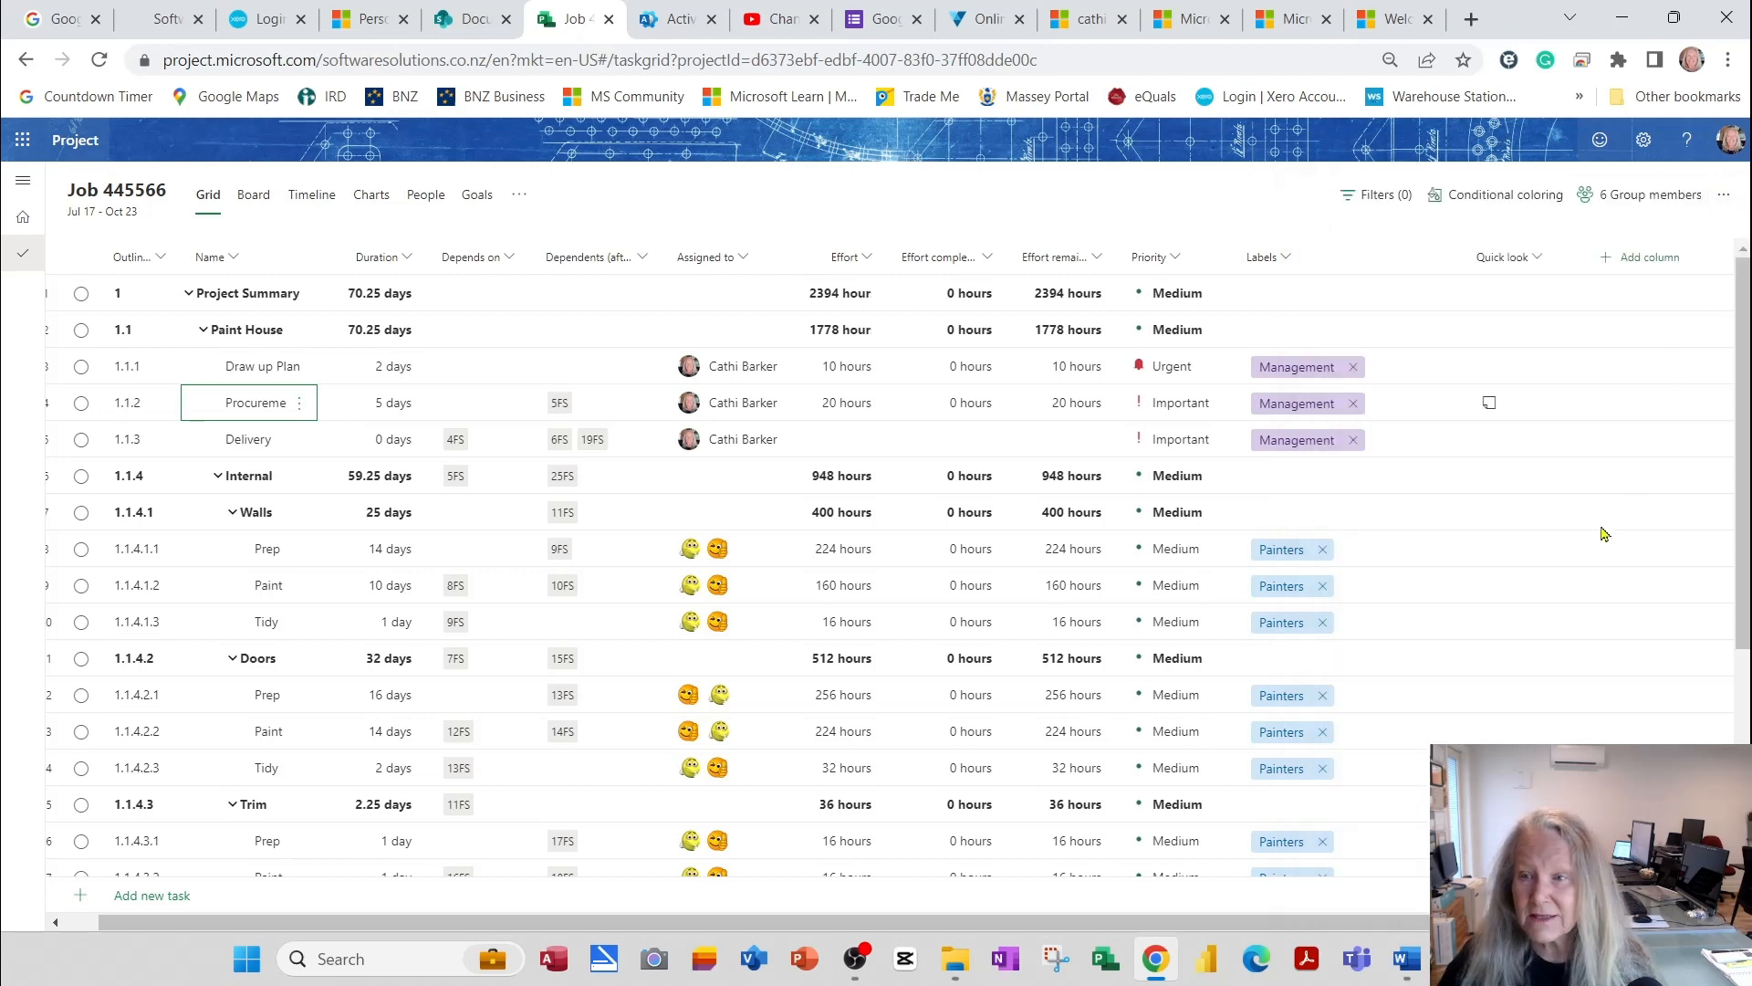
Add the checklist items Initiative, Plan, Execute, Monitor and Close to the Procurement task, then close its details
left_click(1490, 404)
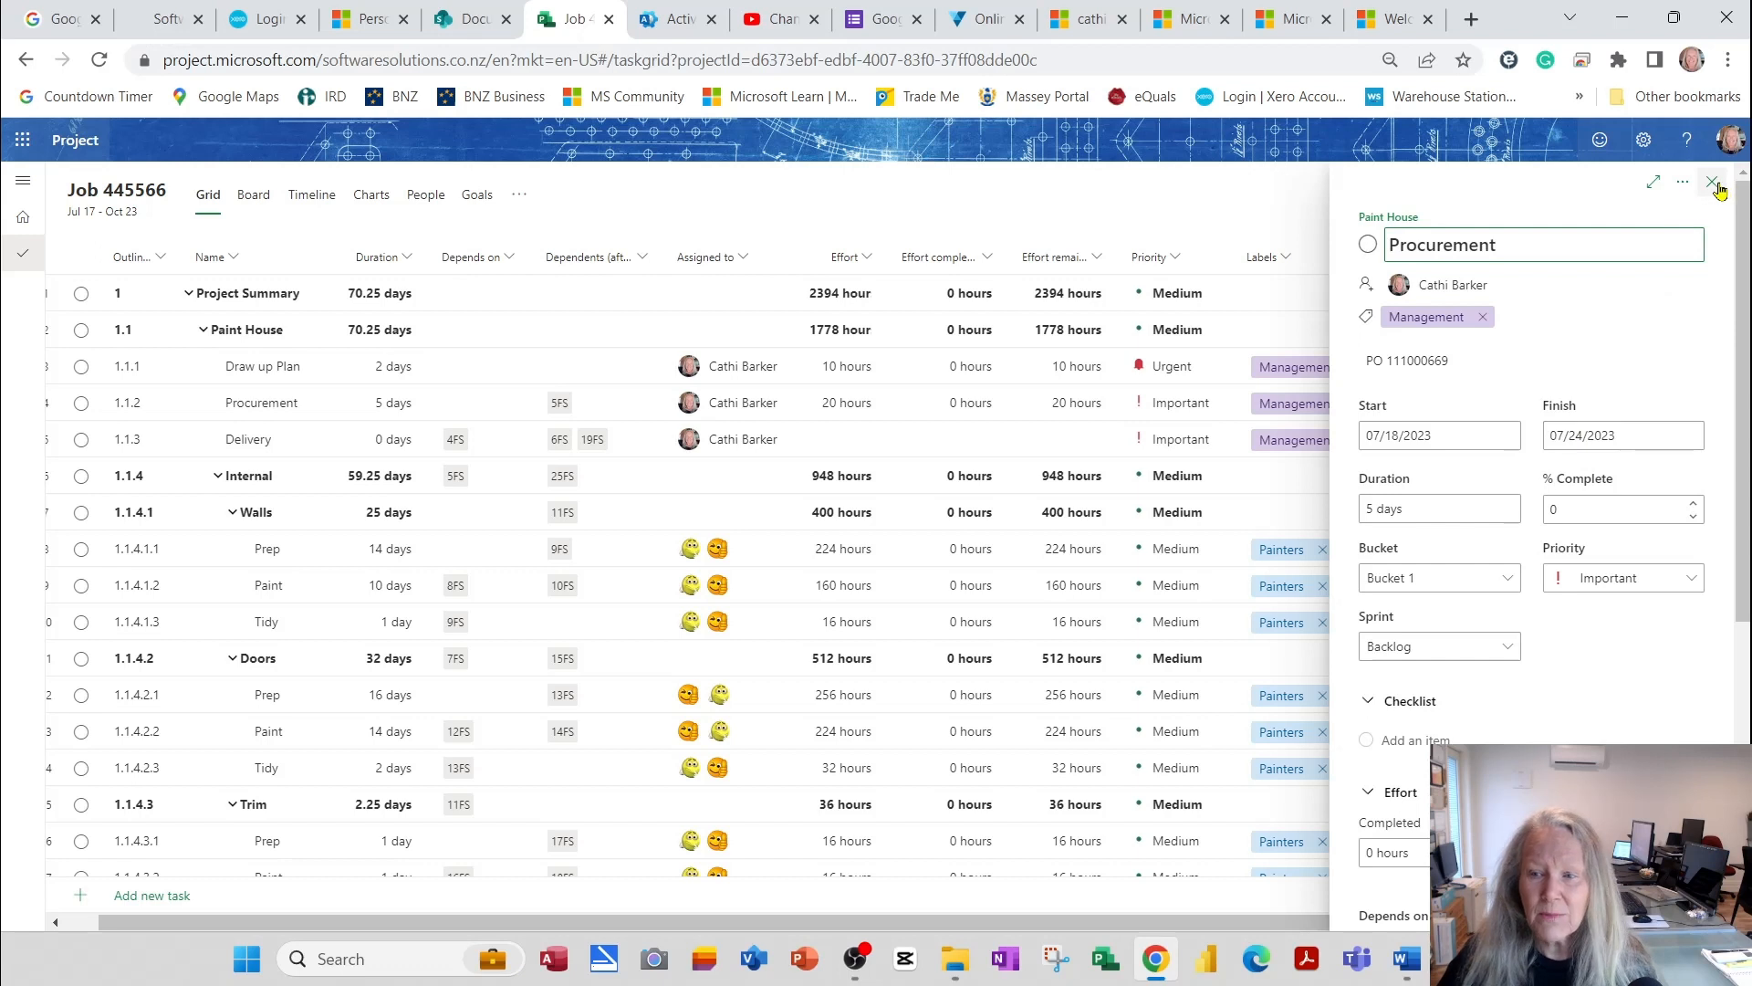
scroll(1488, 726, "down", 1)
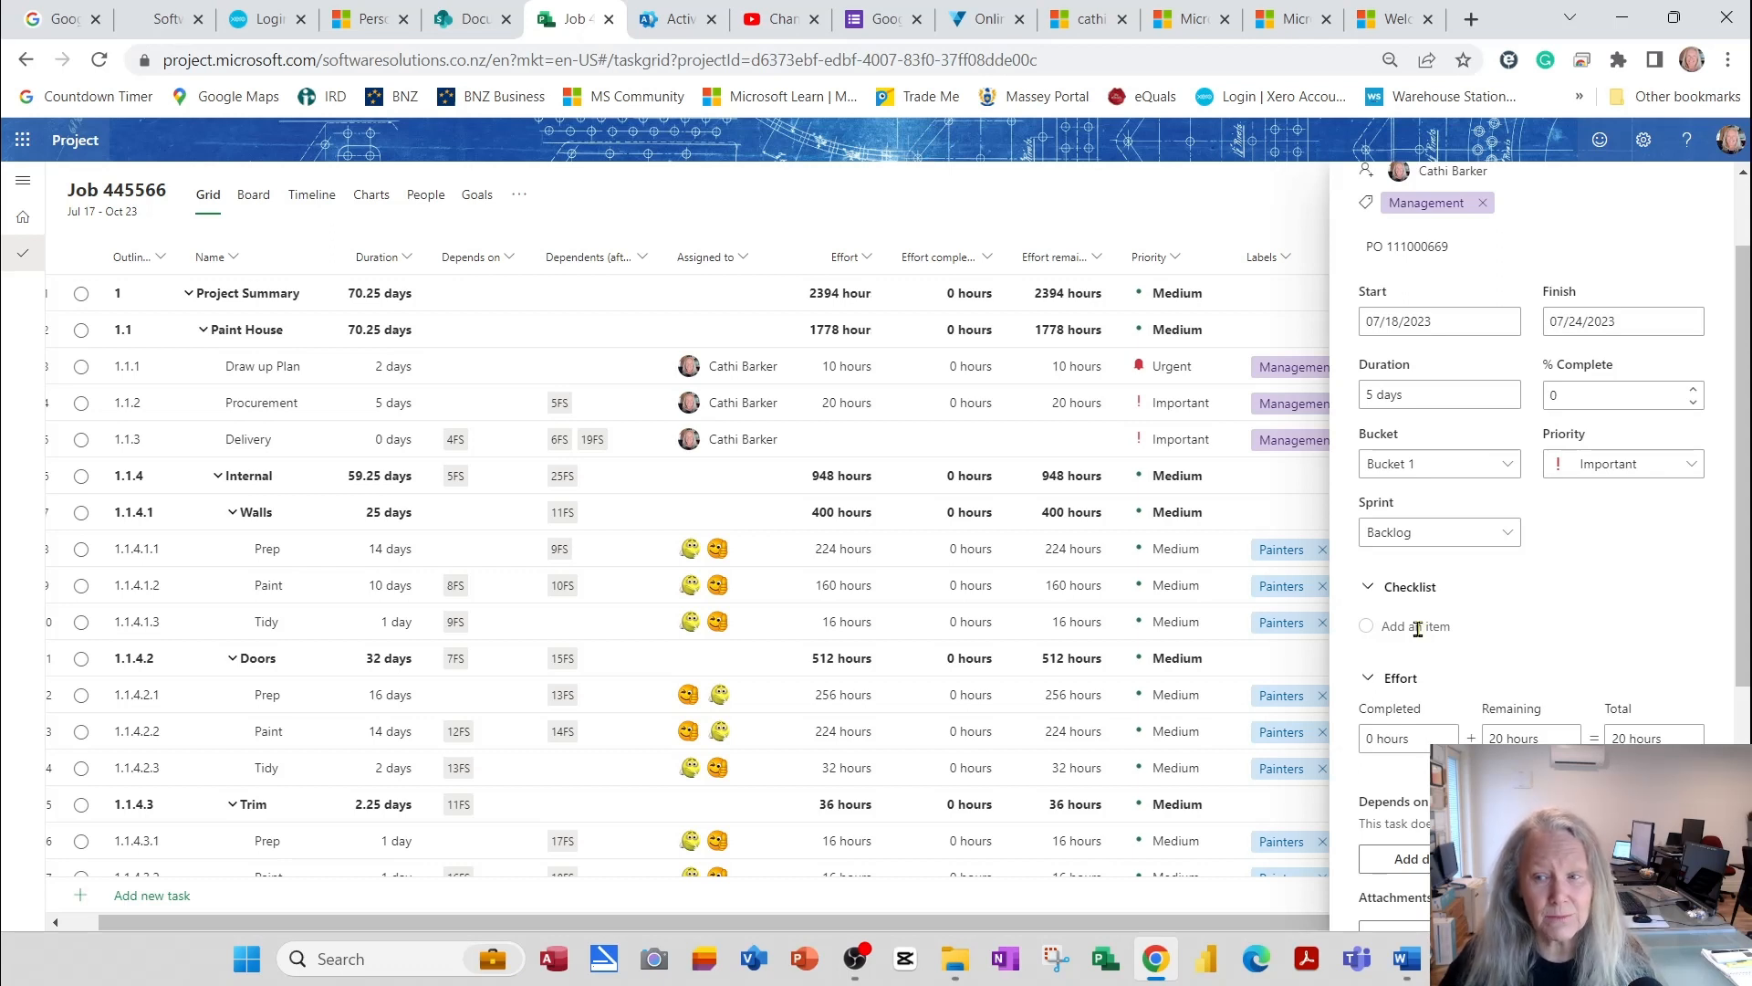
left_click(1417, 629)
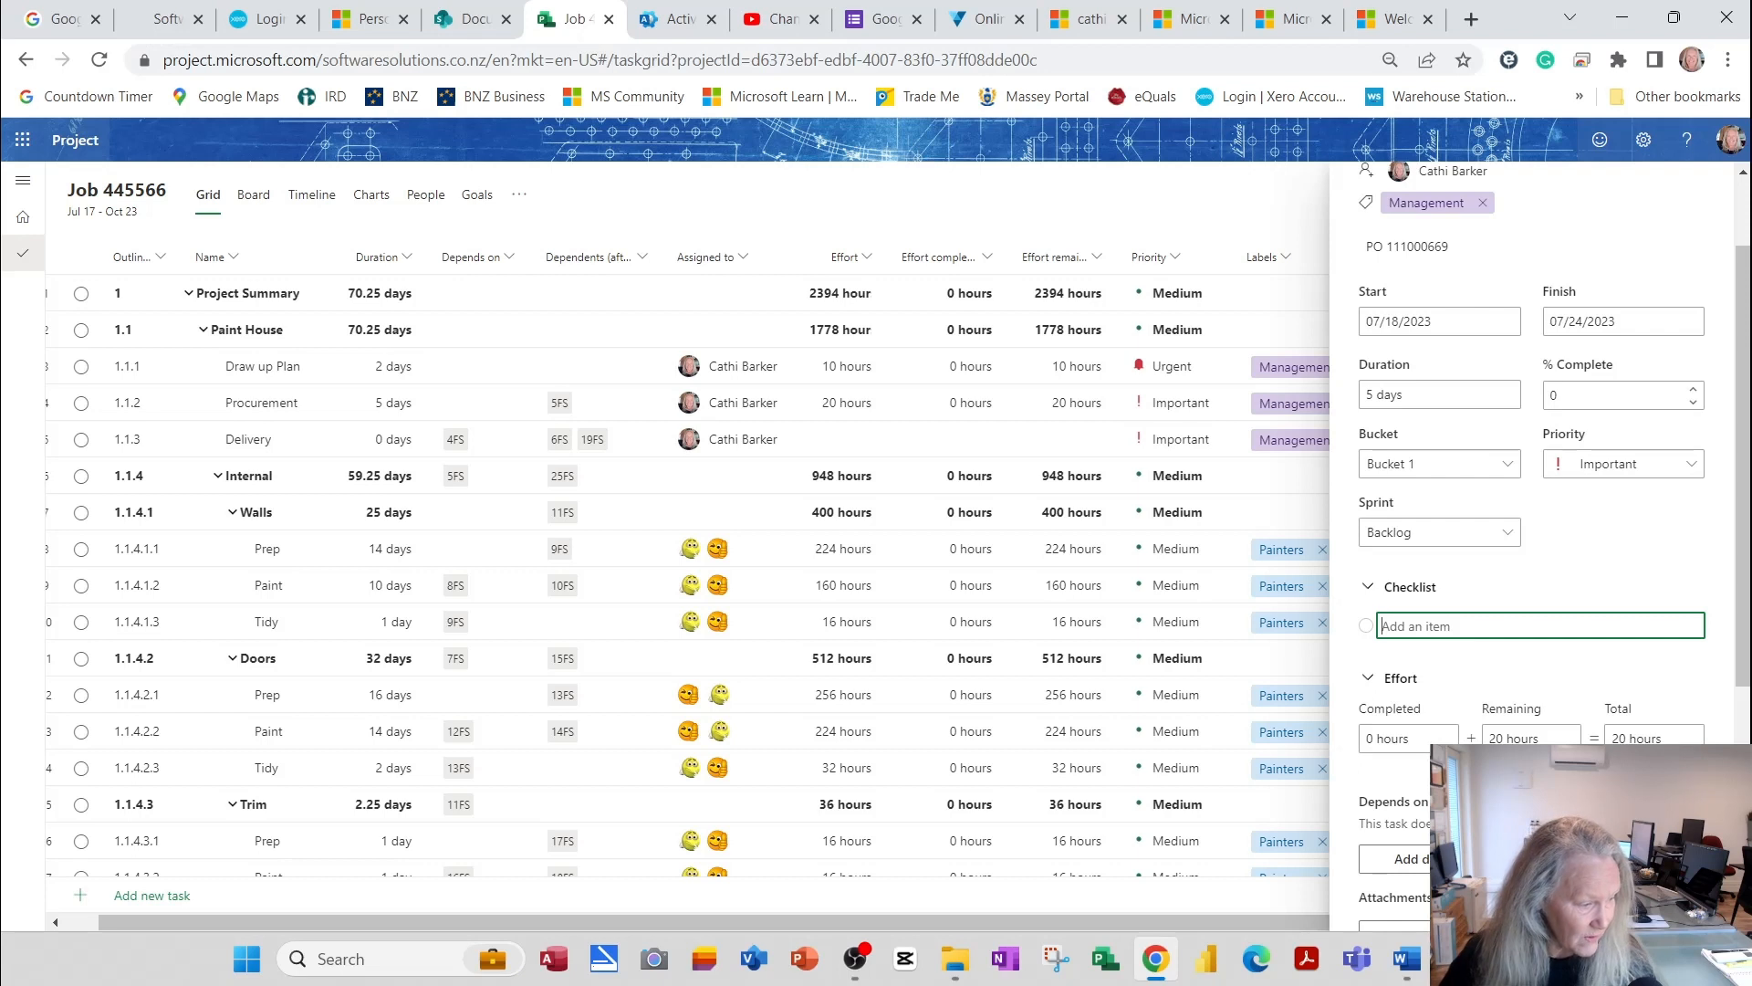
type("Initiative")
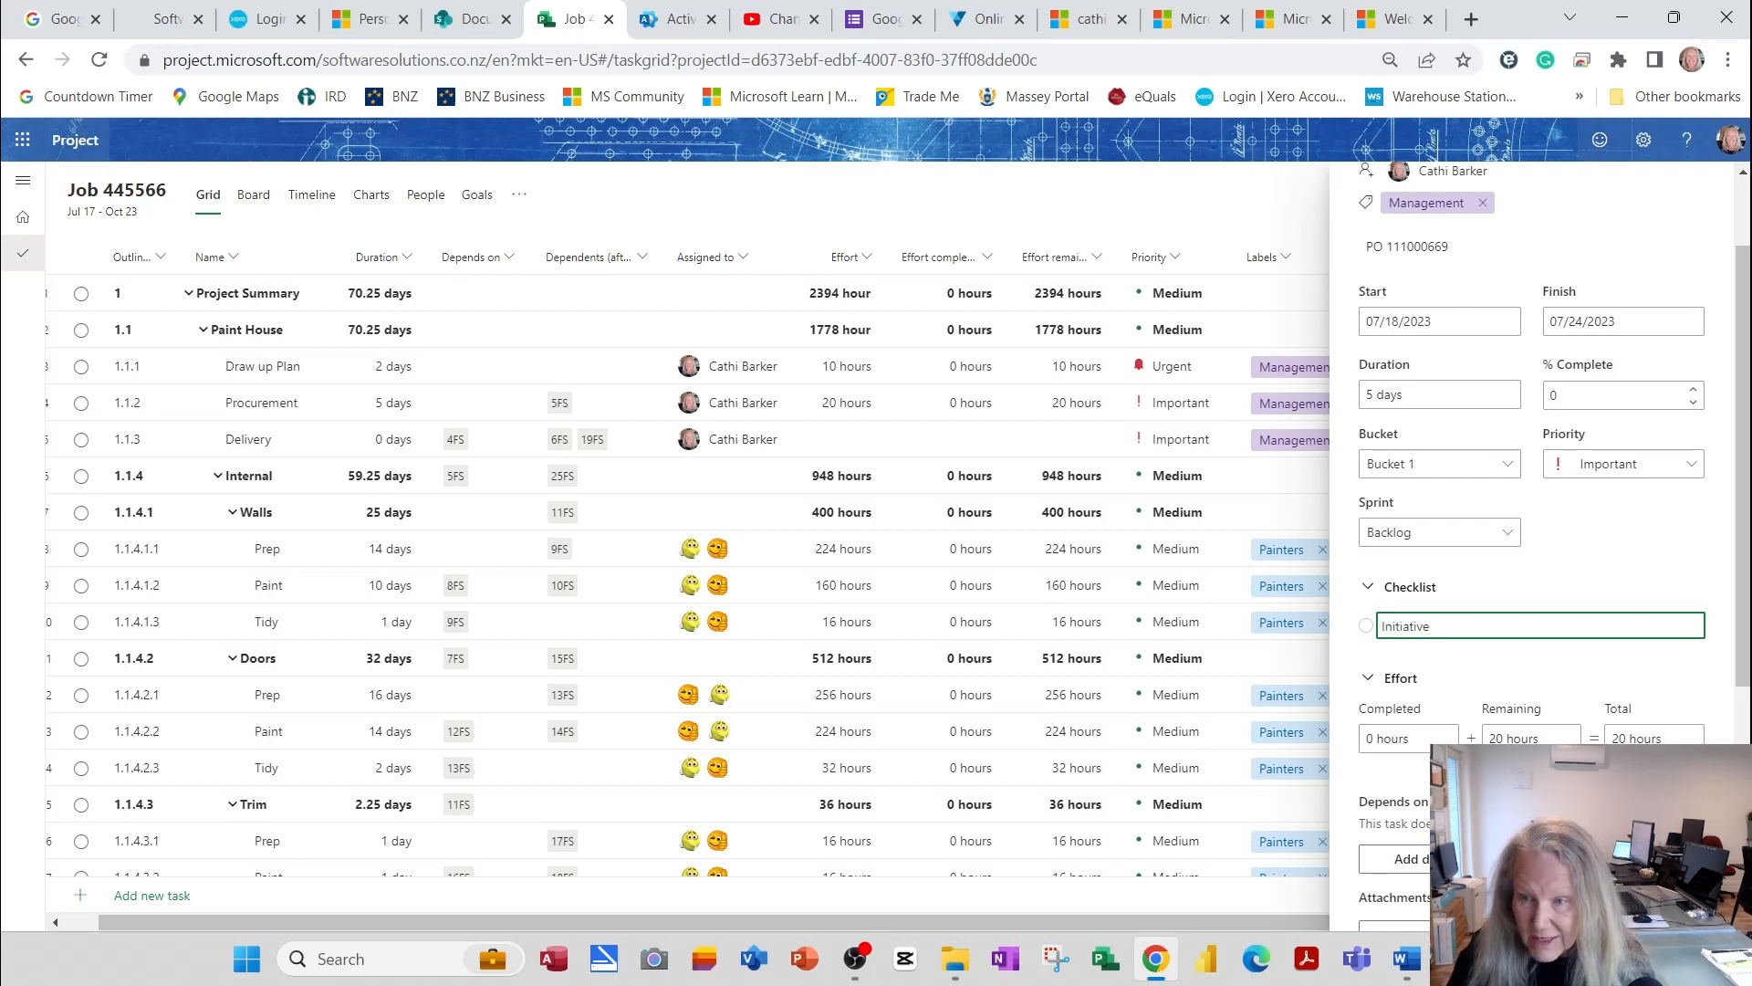
key("Return")
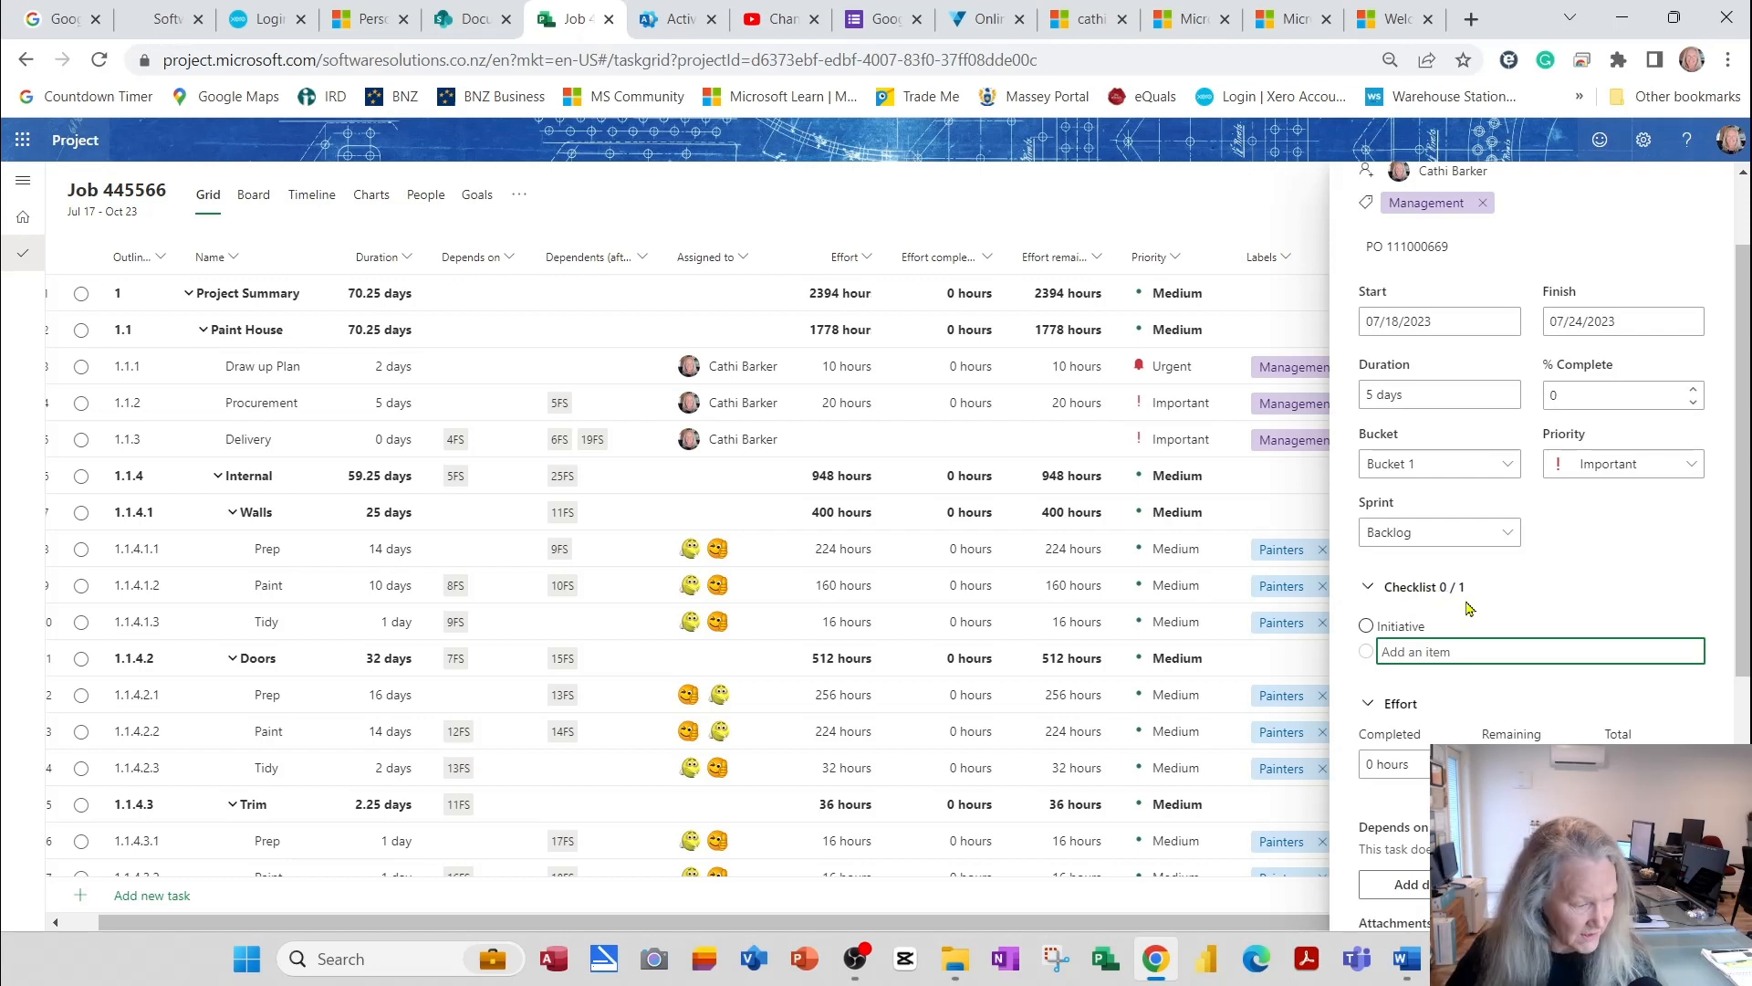
type("Plan")
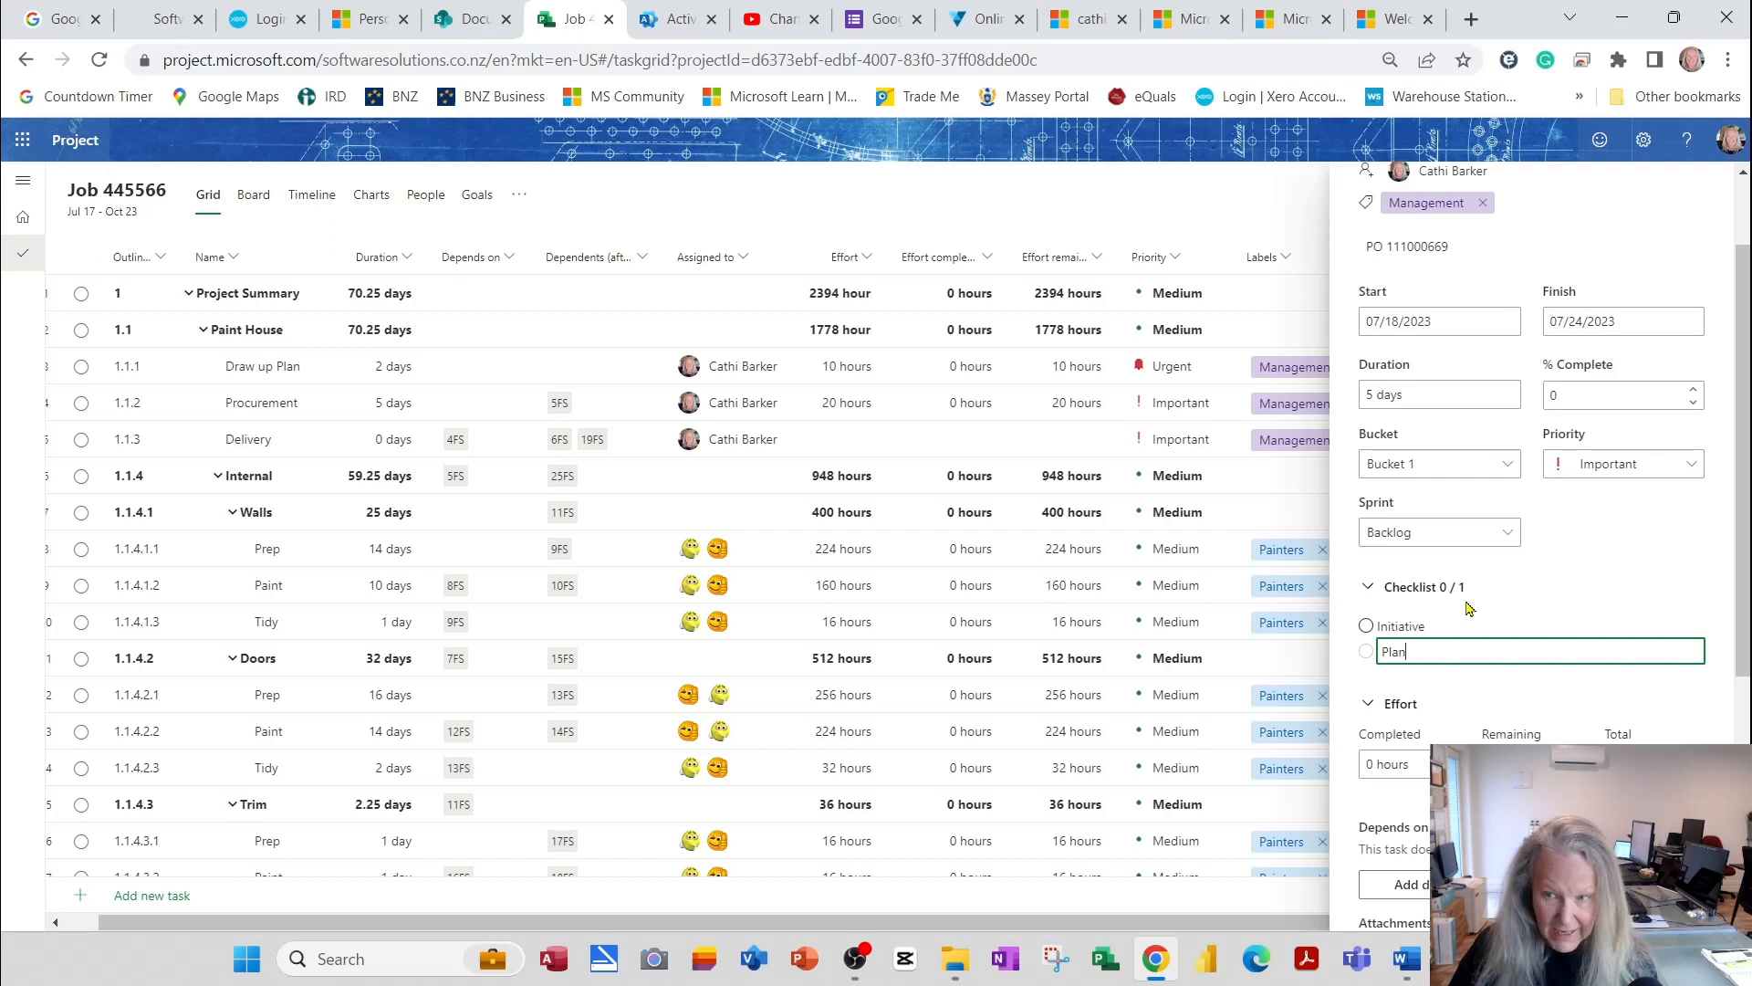
key("Return")
type("Execute")
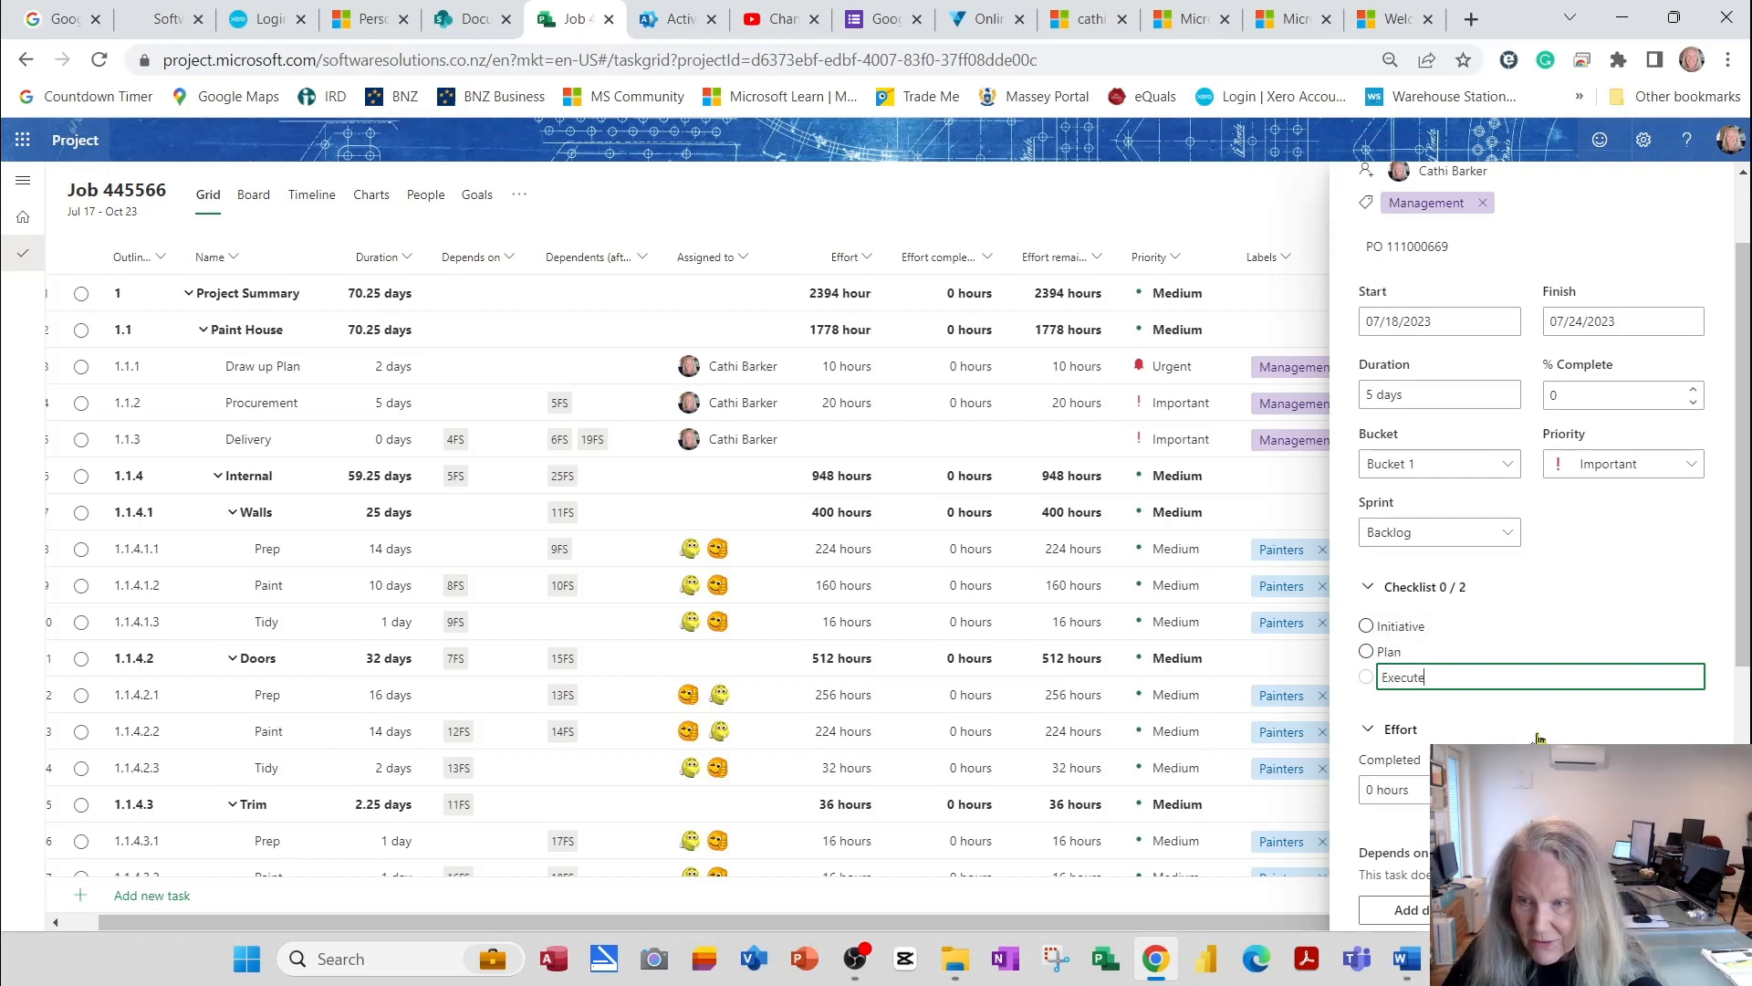
key("Return")
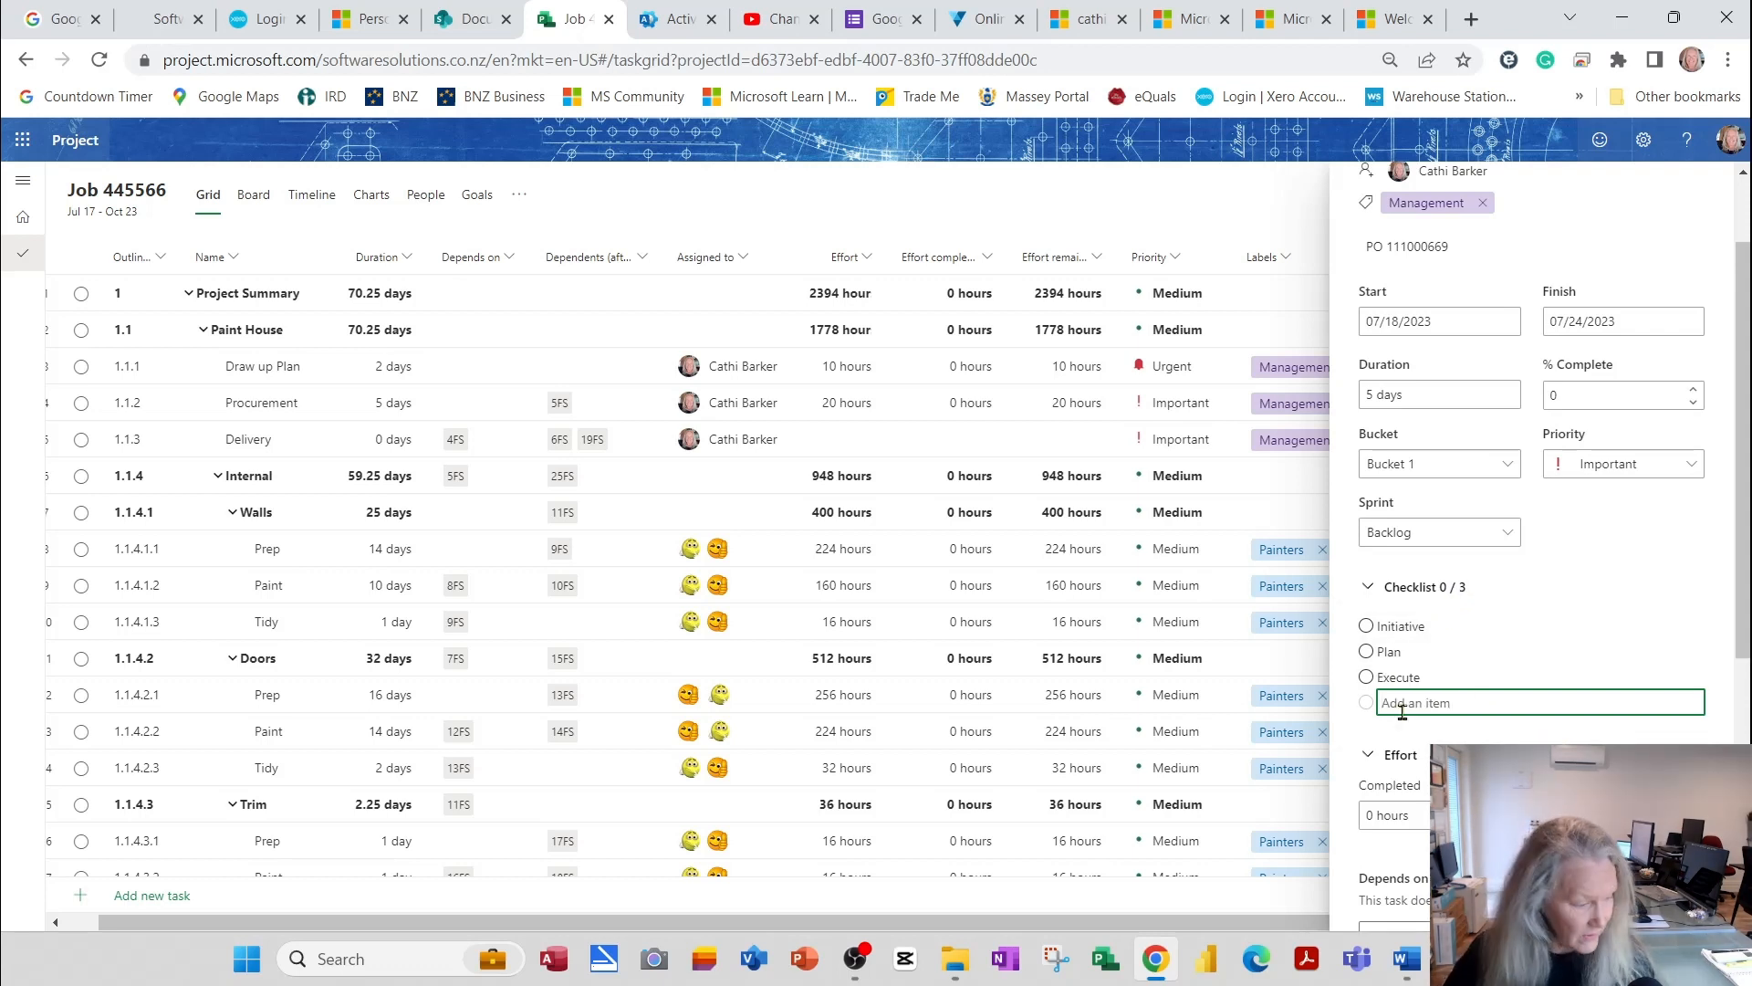
type("Monitor")
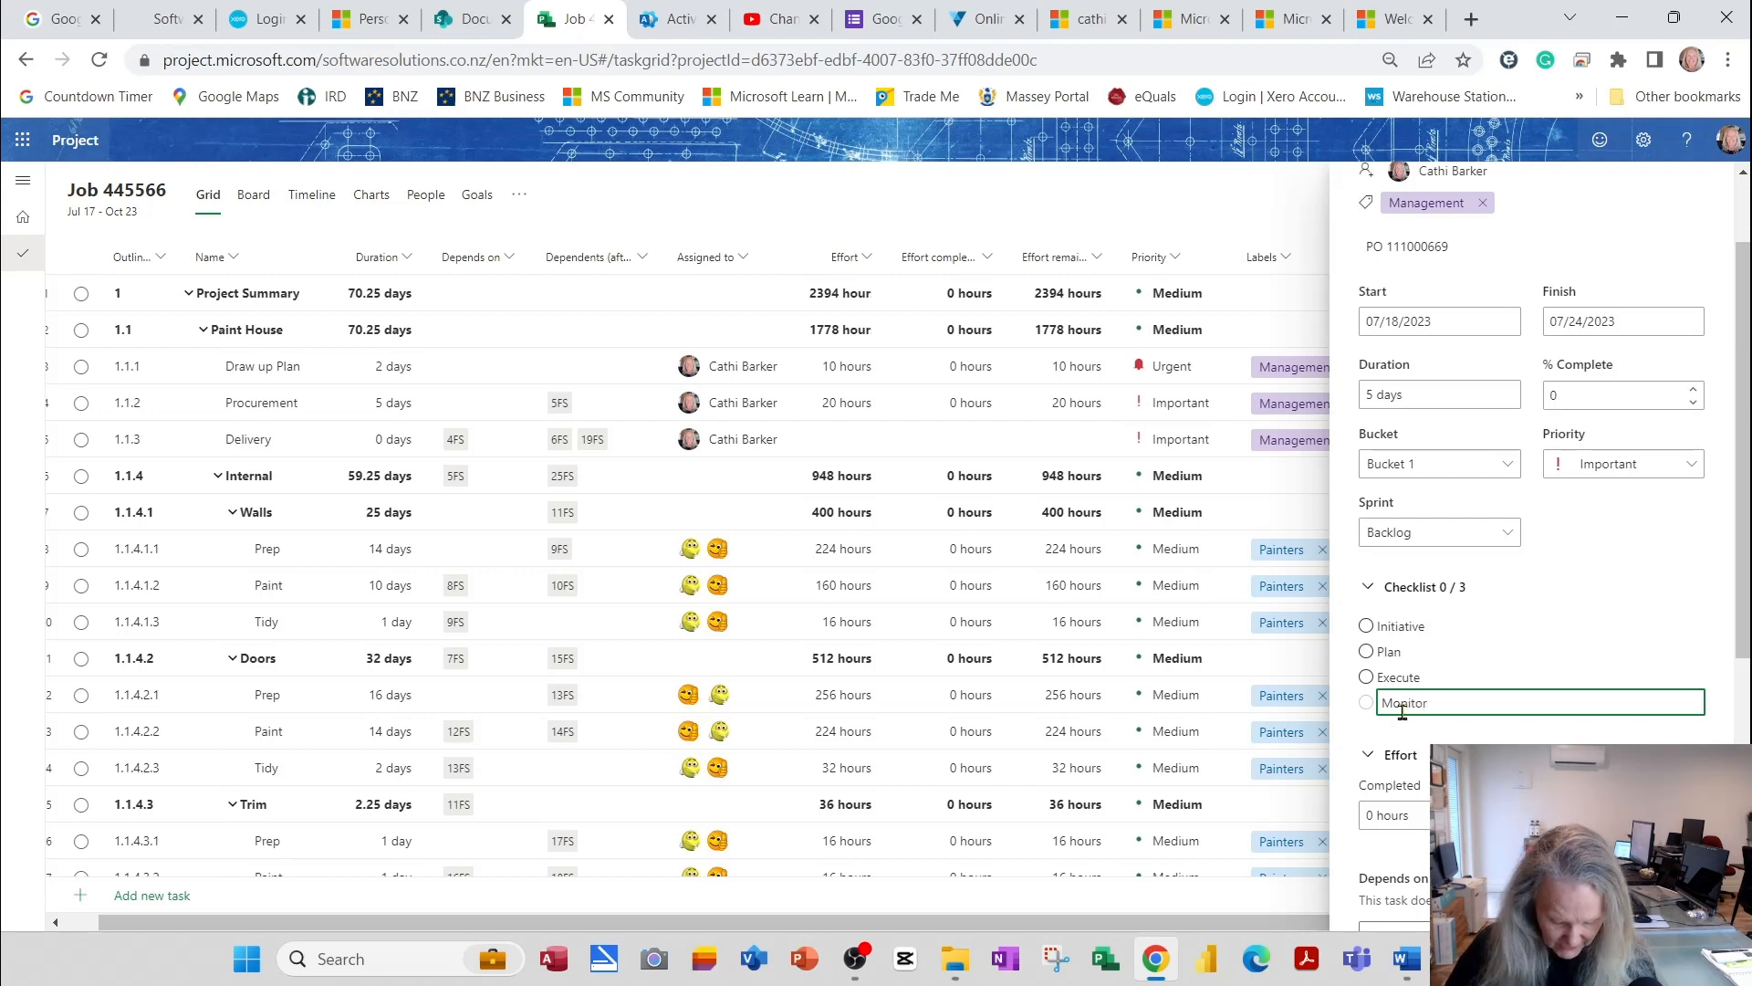
key("Return")
type("Close")
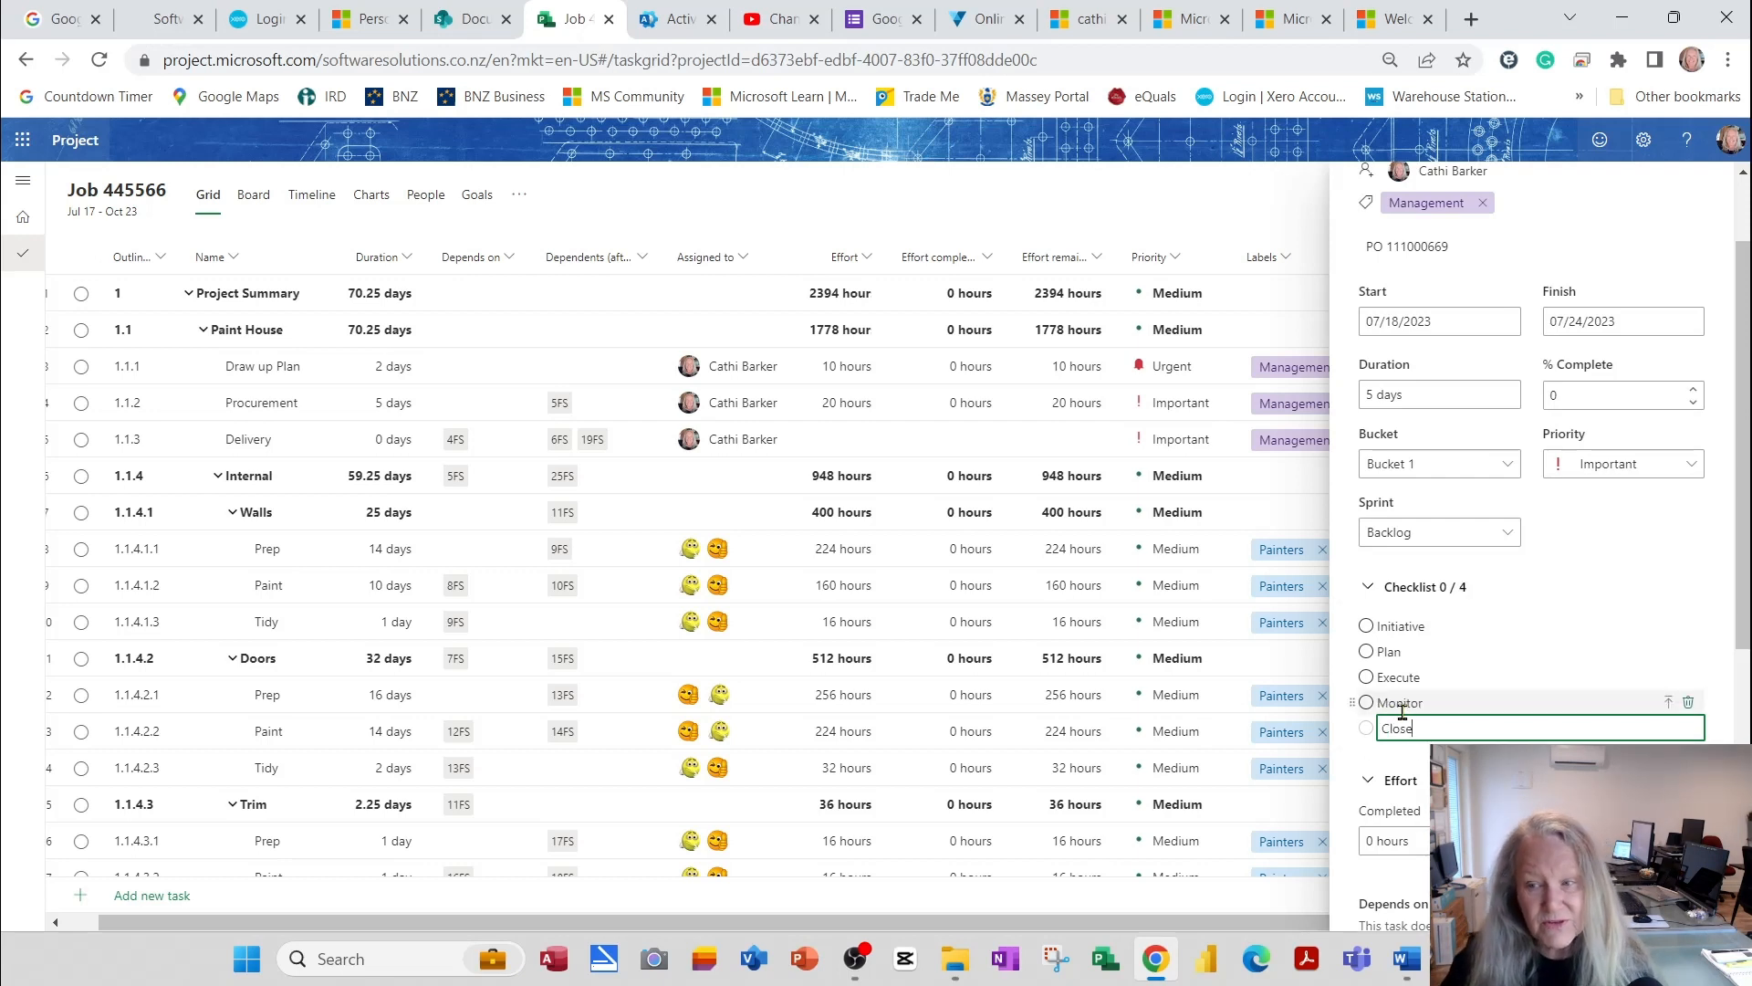
key("Return")
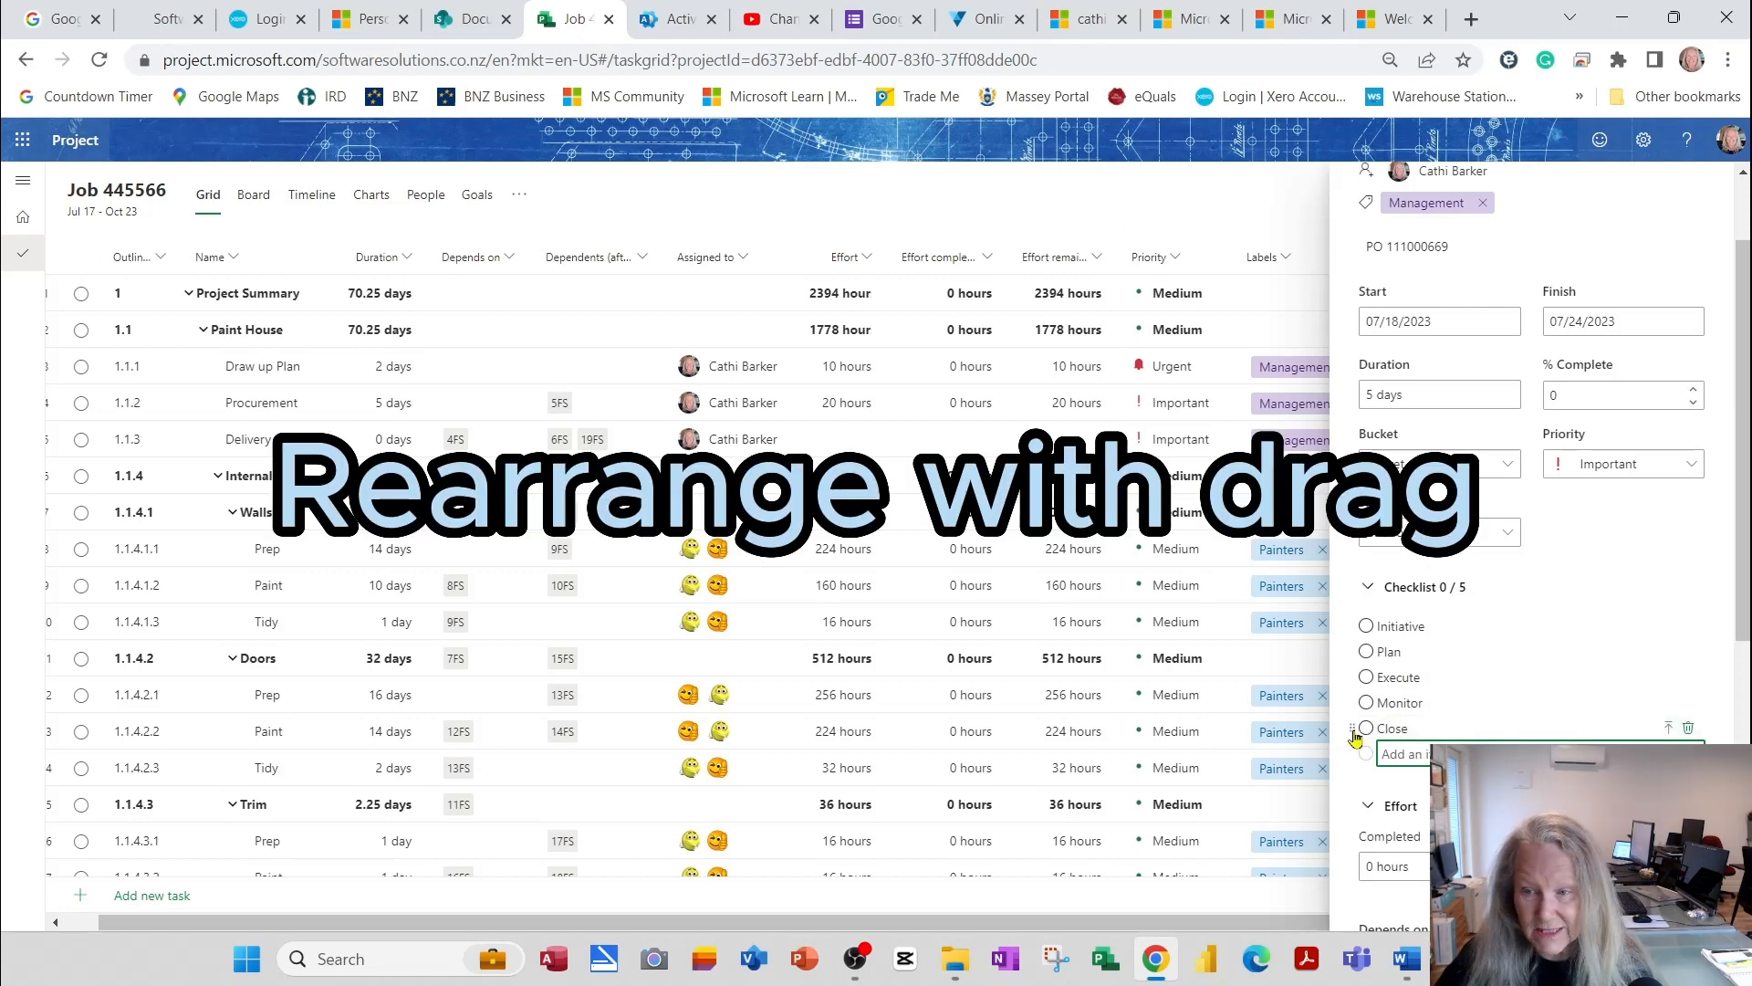
left_click_drag(1355, 737, 1369, 735)
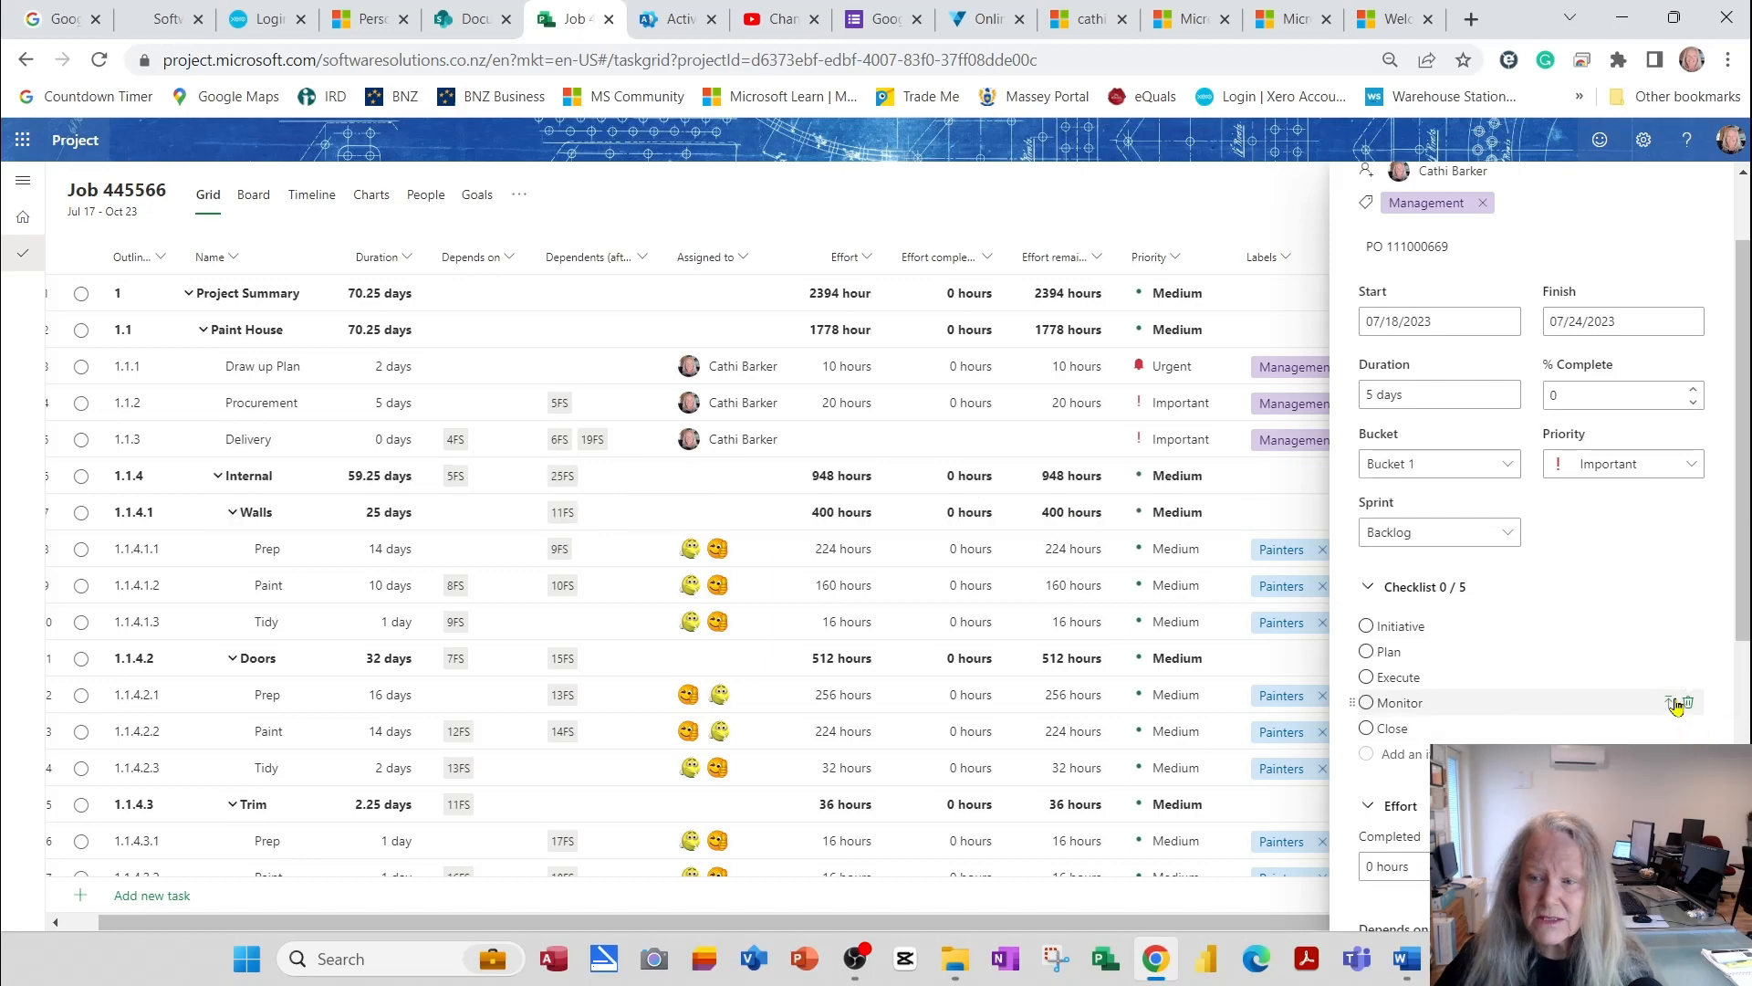
scroll(1679, 704, "up", 1)
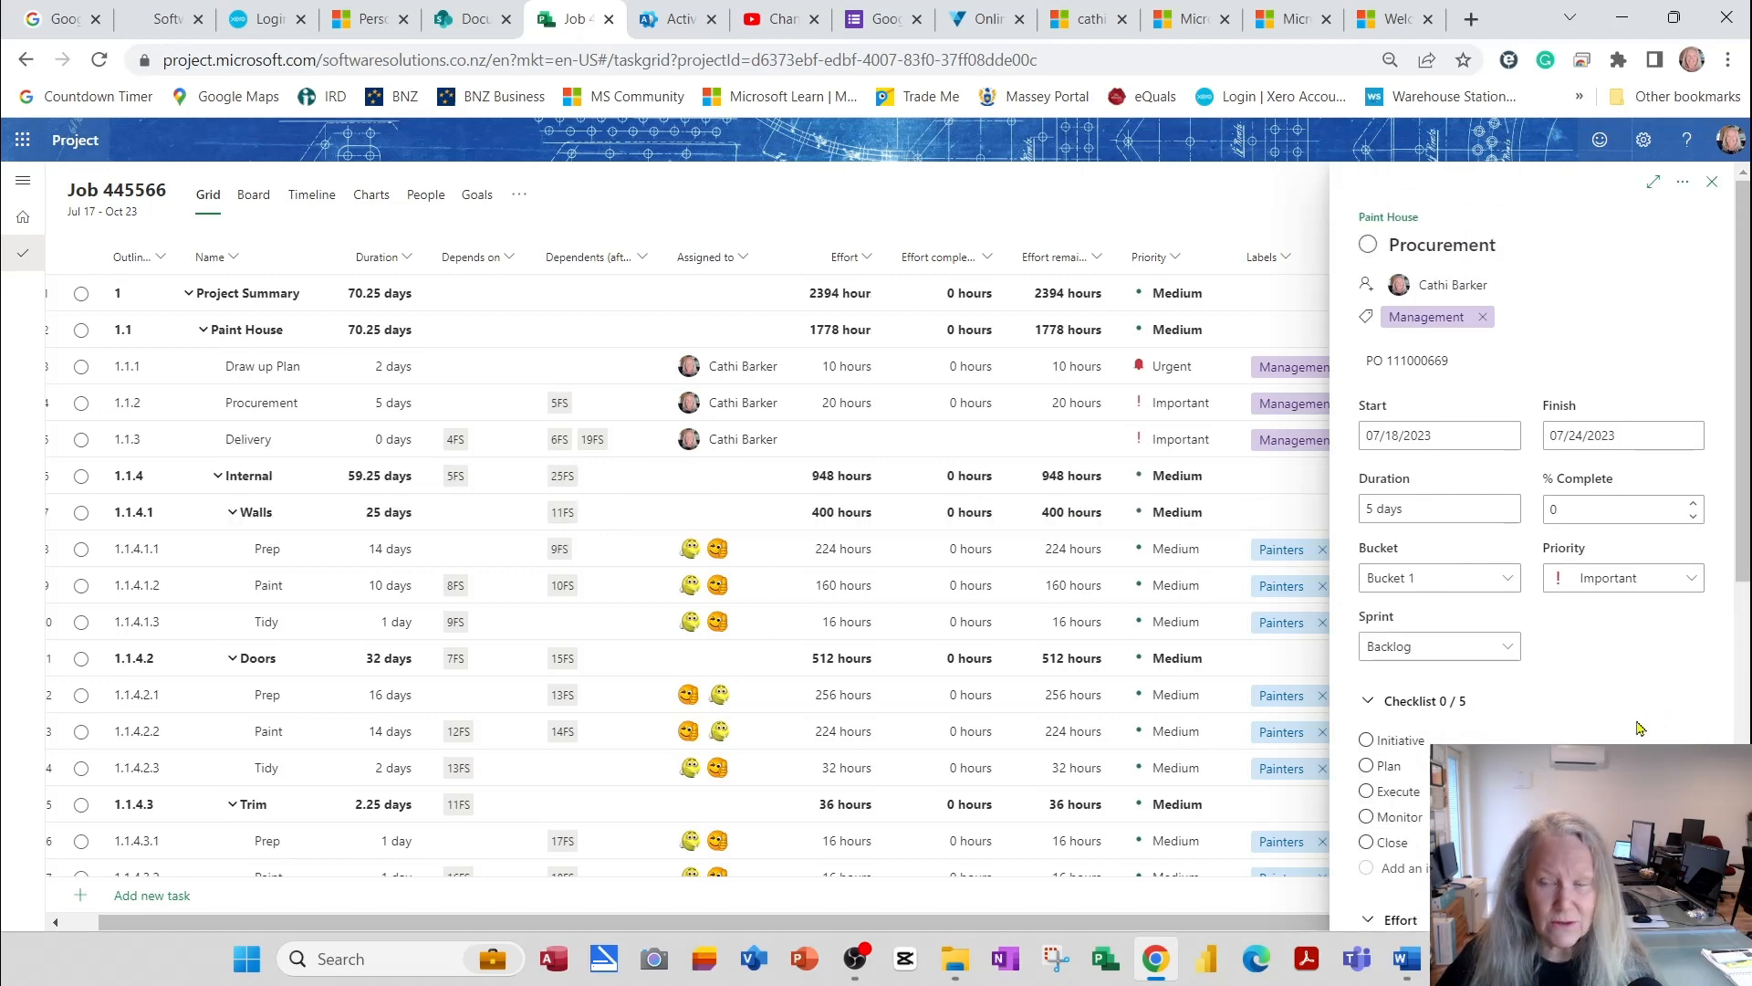
left_click(1712, 182)
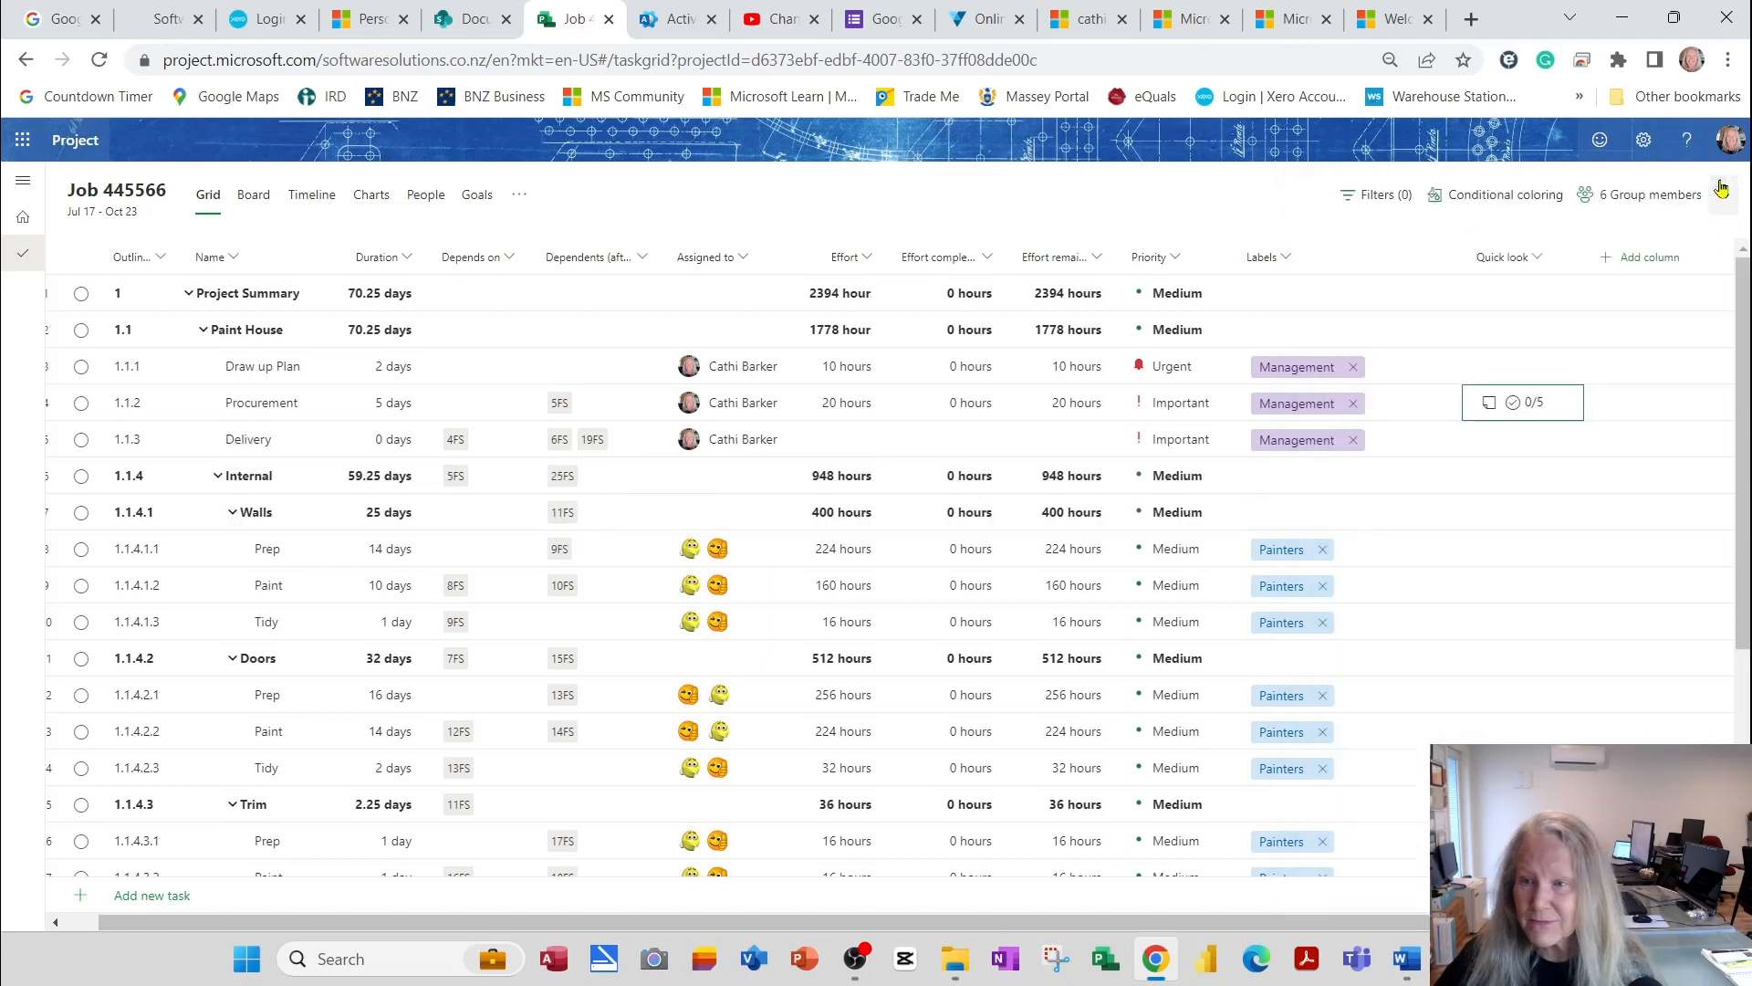
Mark the Initiative checklist item of the Procurement task as complete and close the task details
left_click(1534, 407)
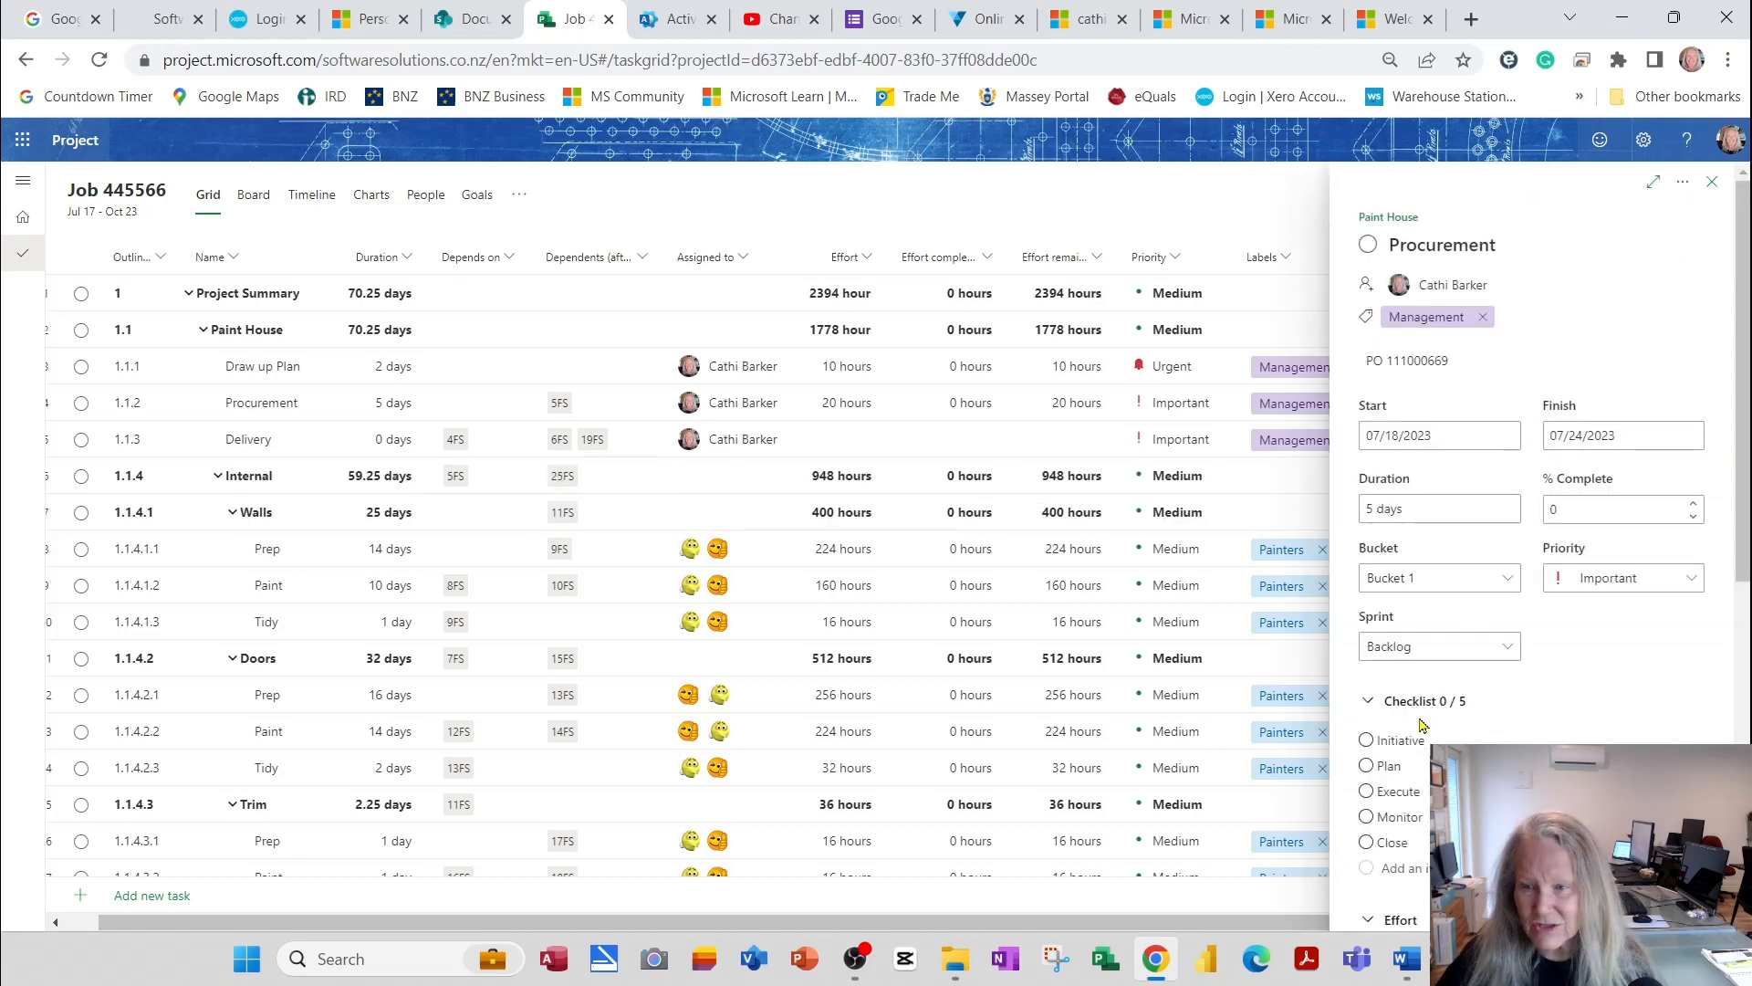
left_click(1366, 740)
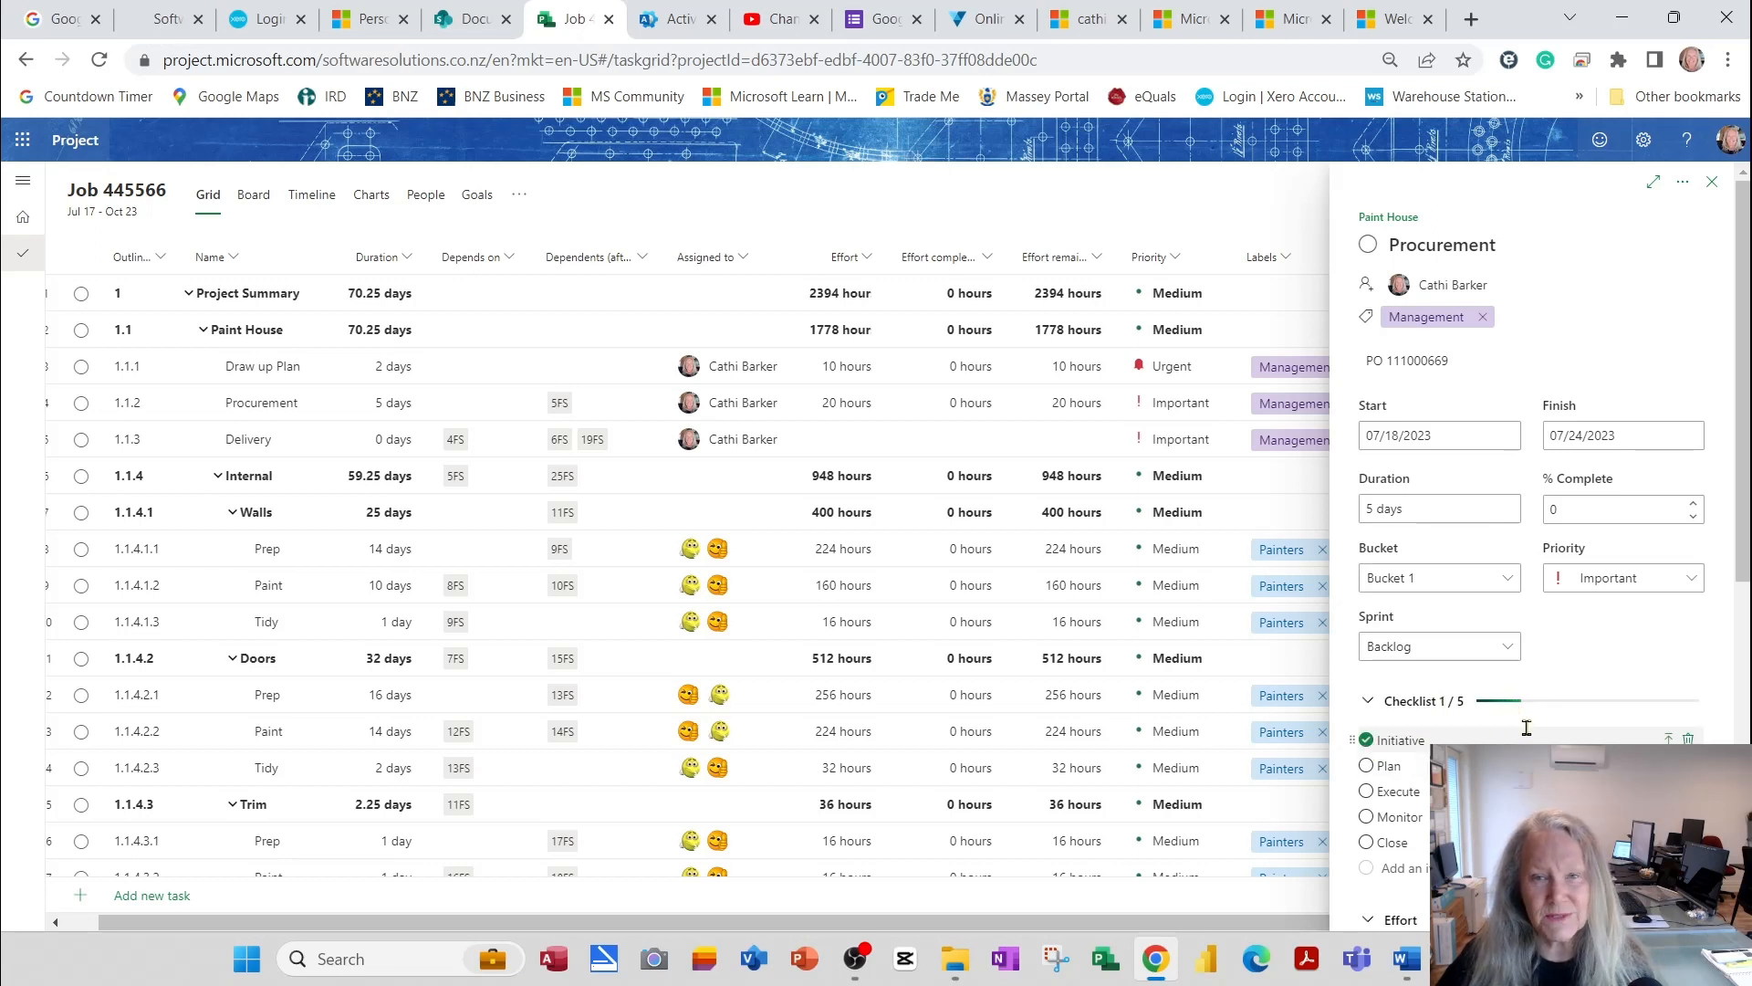
left_click(1713, 186)
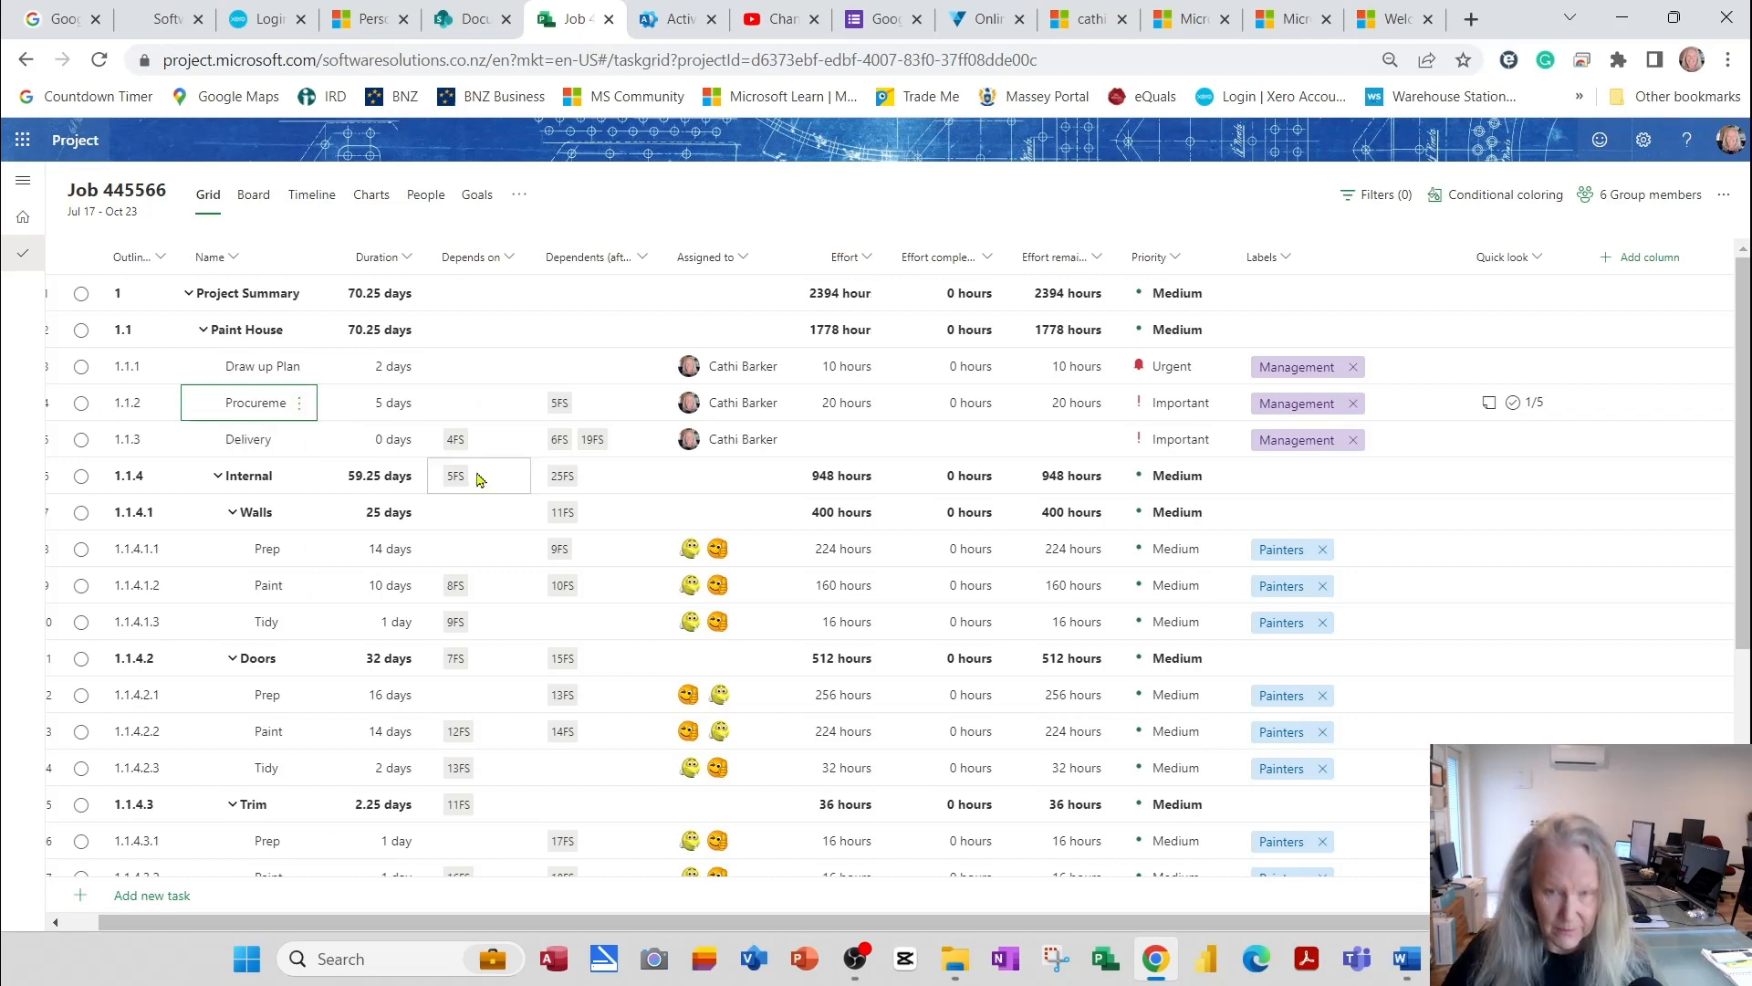
Reopen the Procurement task's details and attach the file Resource Pool.mpp from the computer's Desktop folder
key("alt+m")
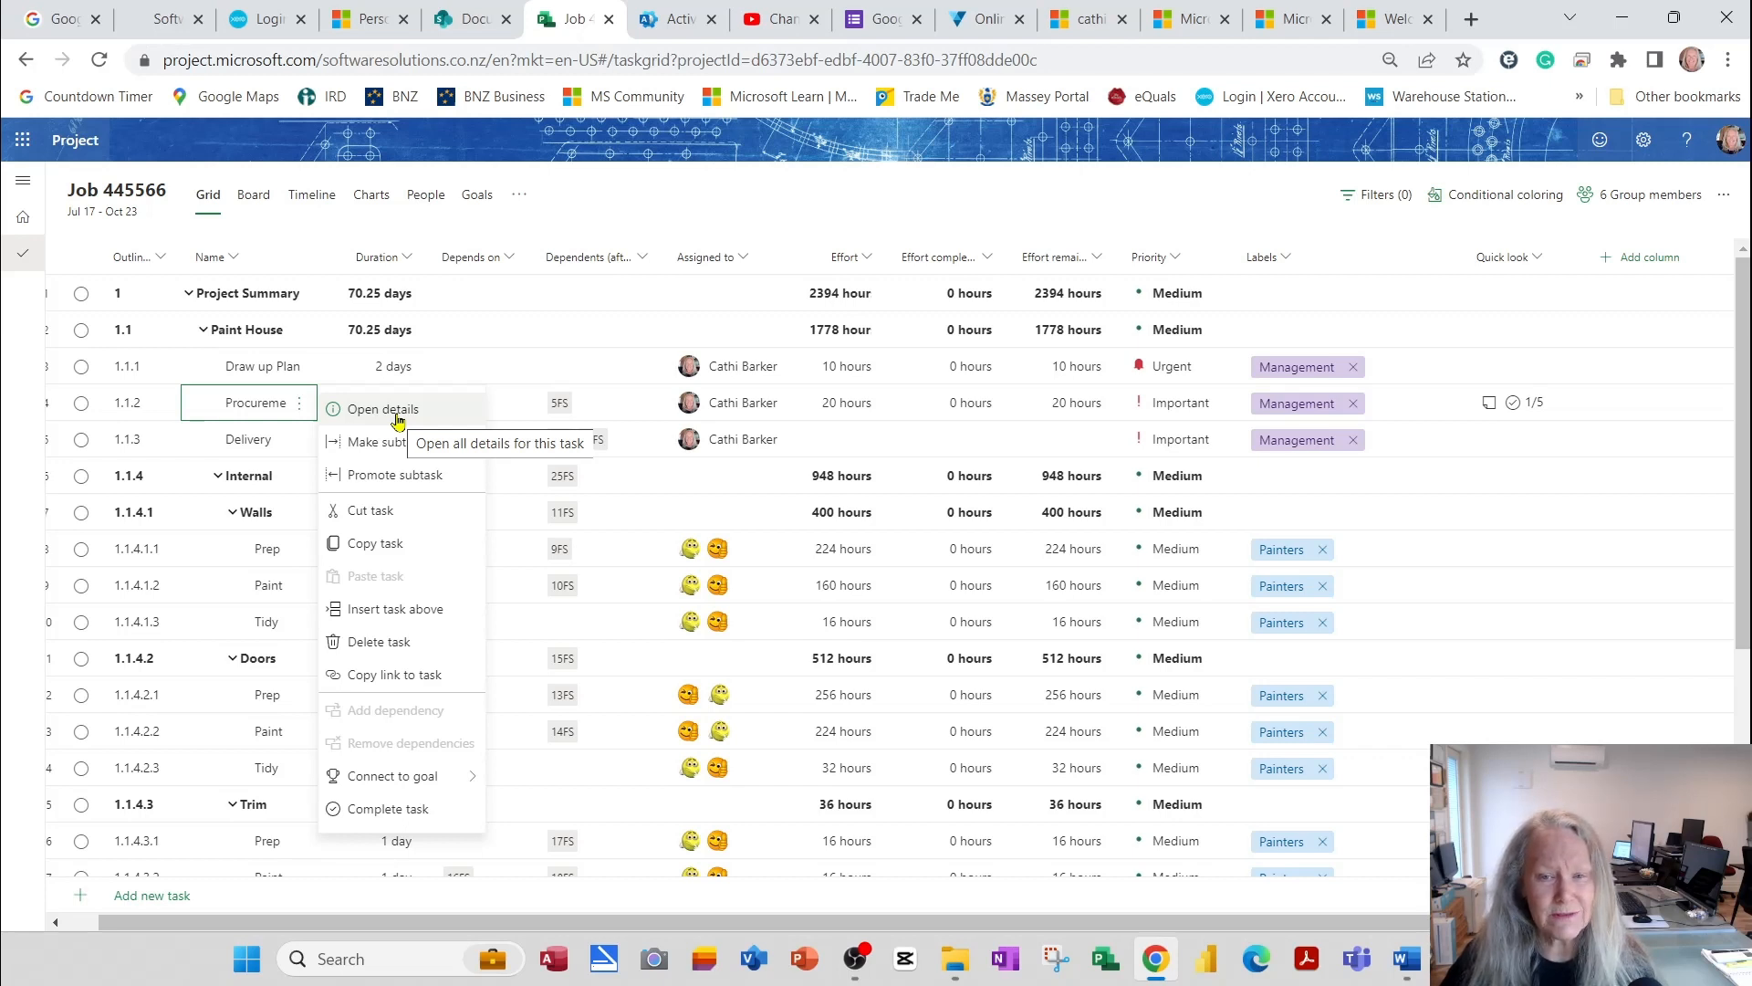
left_click(240, 413)
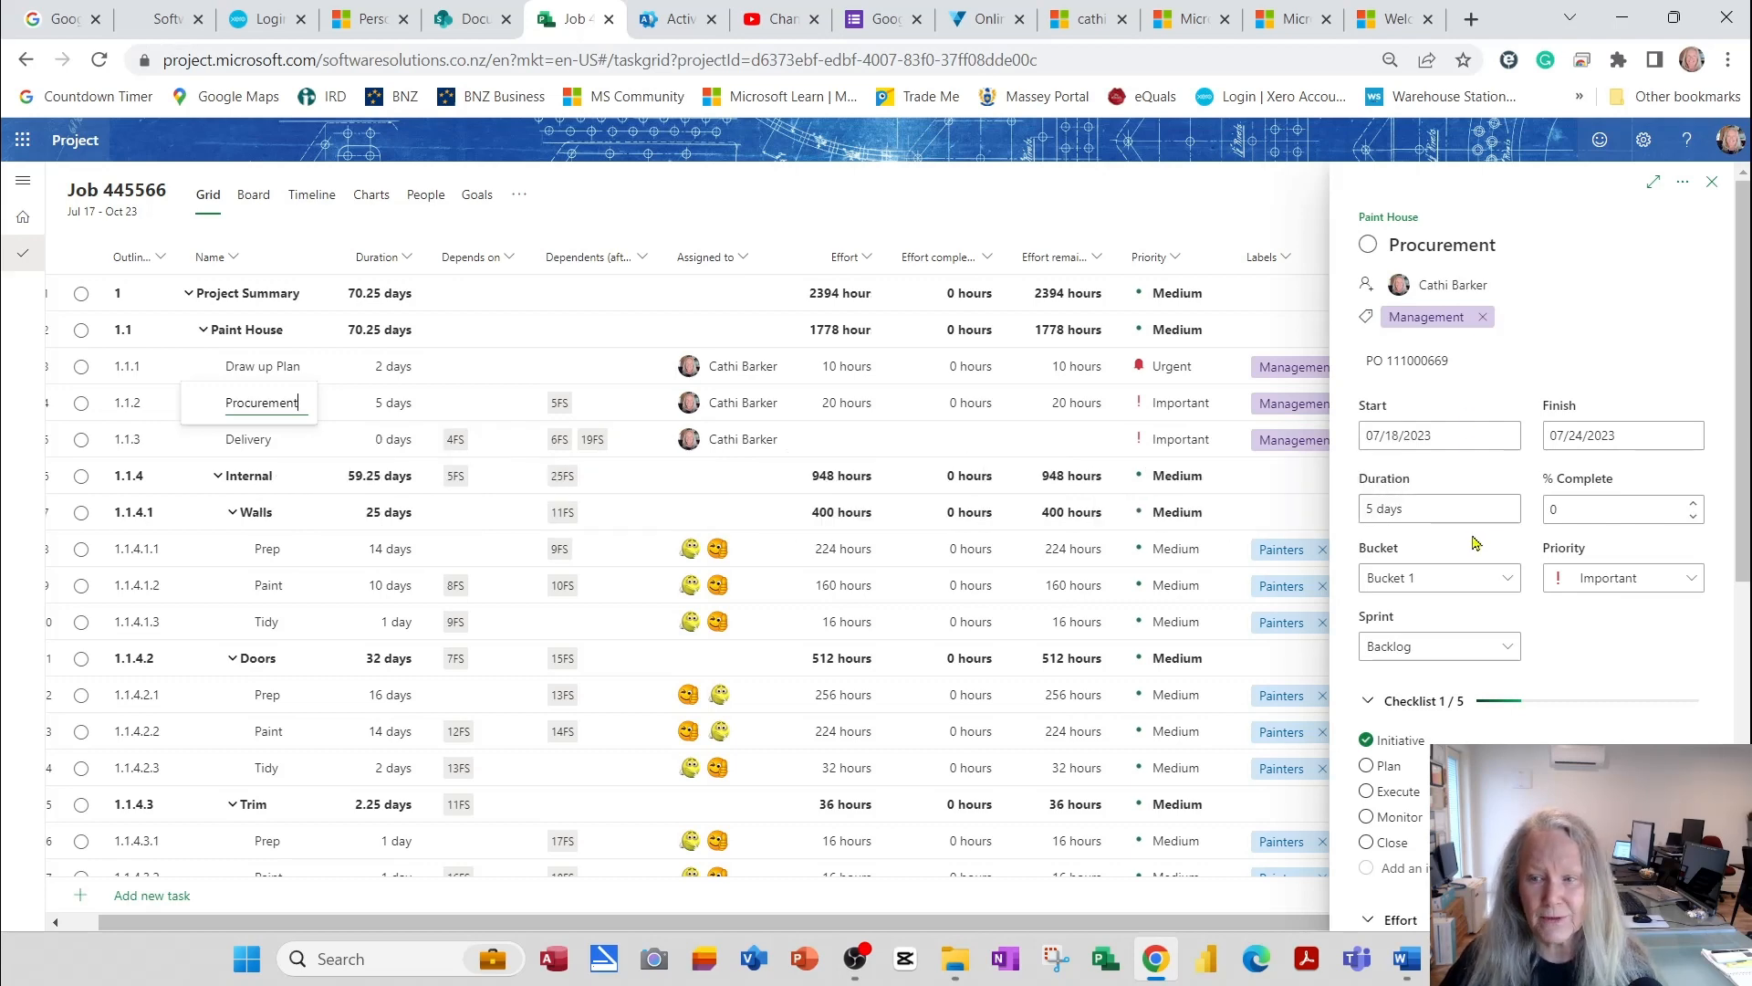
scroll(1483, 550, "down", 4)
scroll(1489, 558, "down", 1)
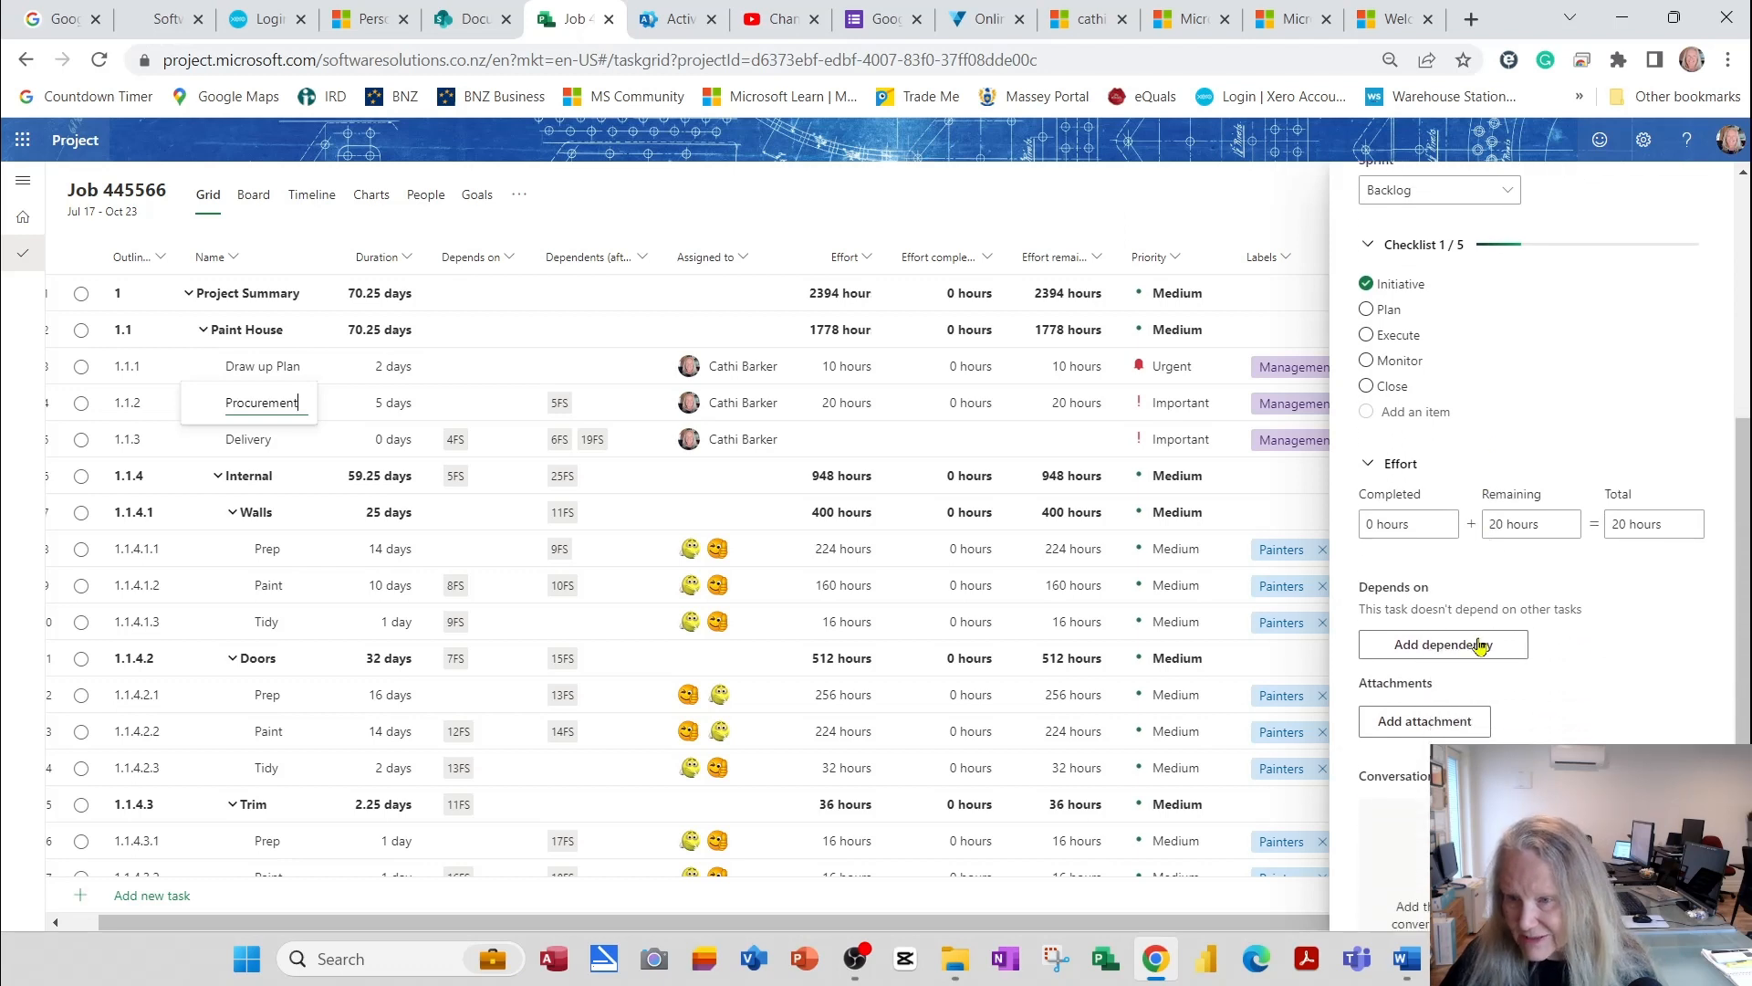
left_click(1406, 735)
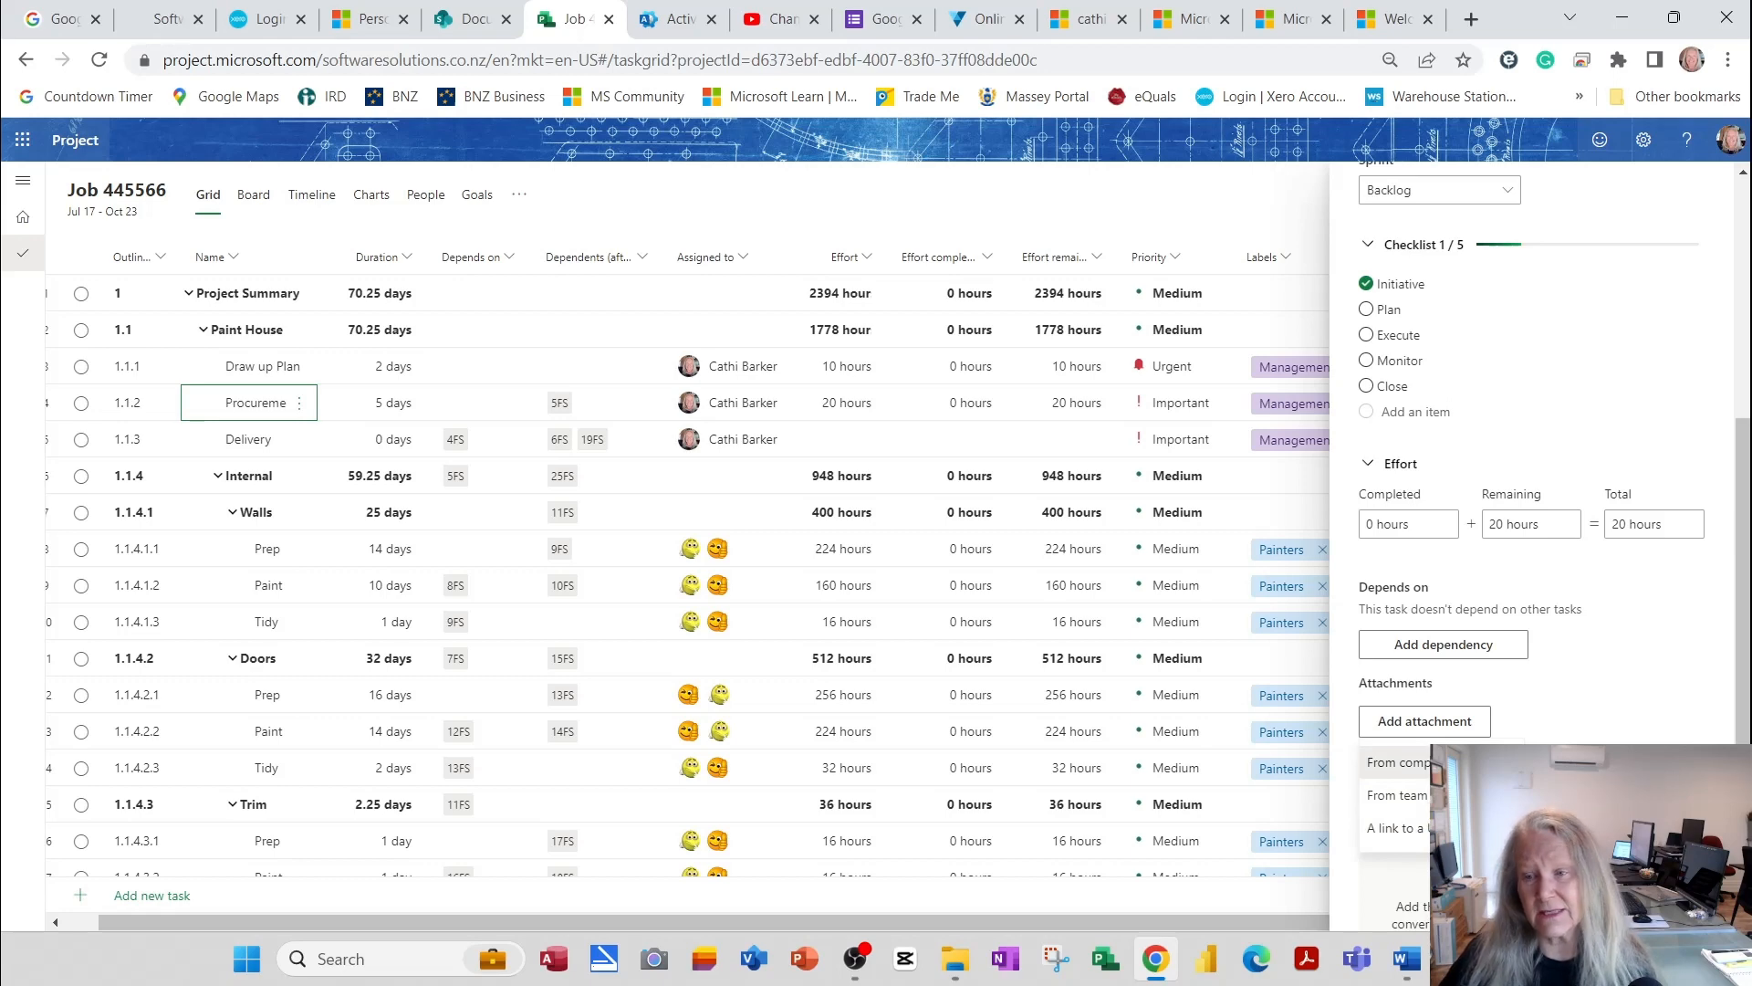
left_click(1460, 762)
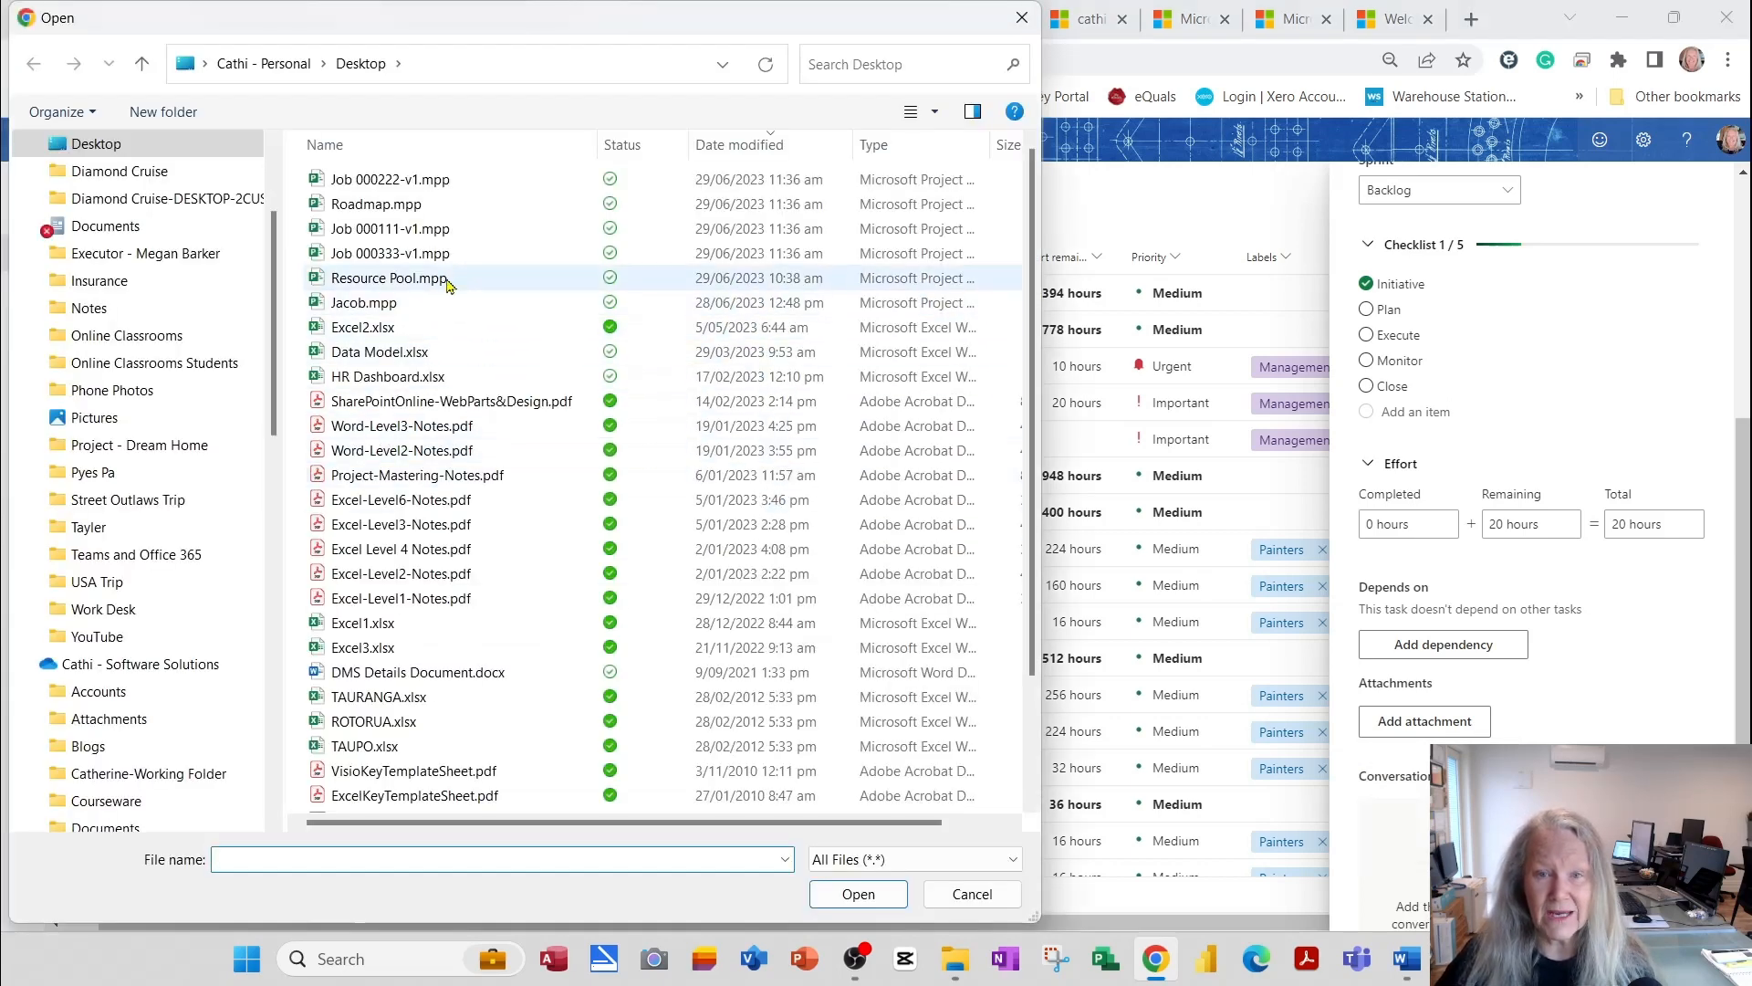
left_click(439, 275)
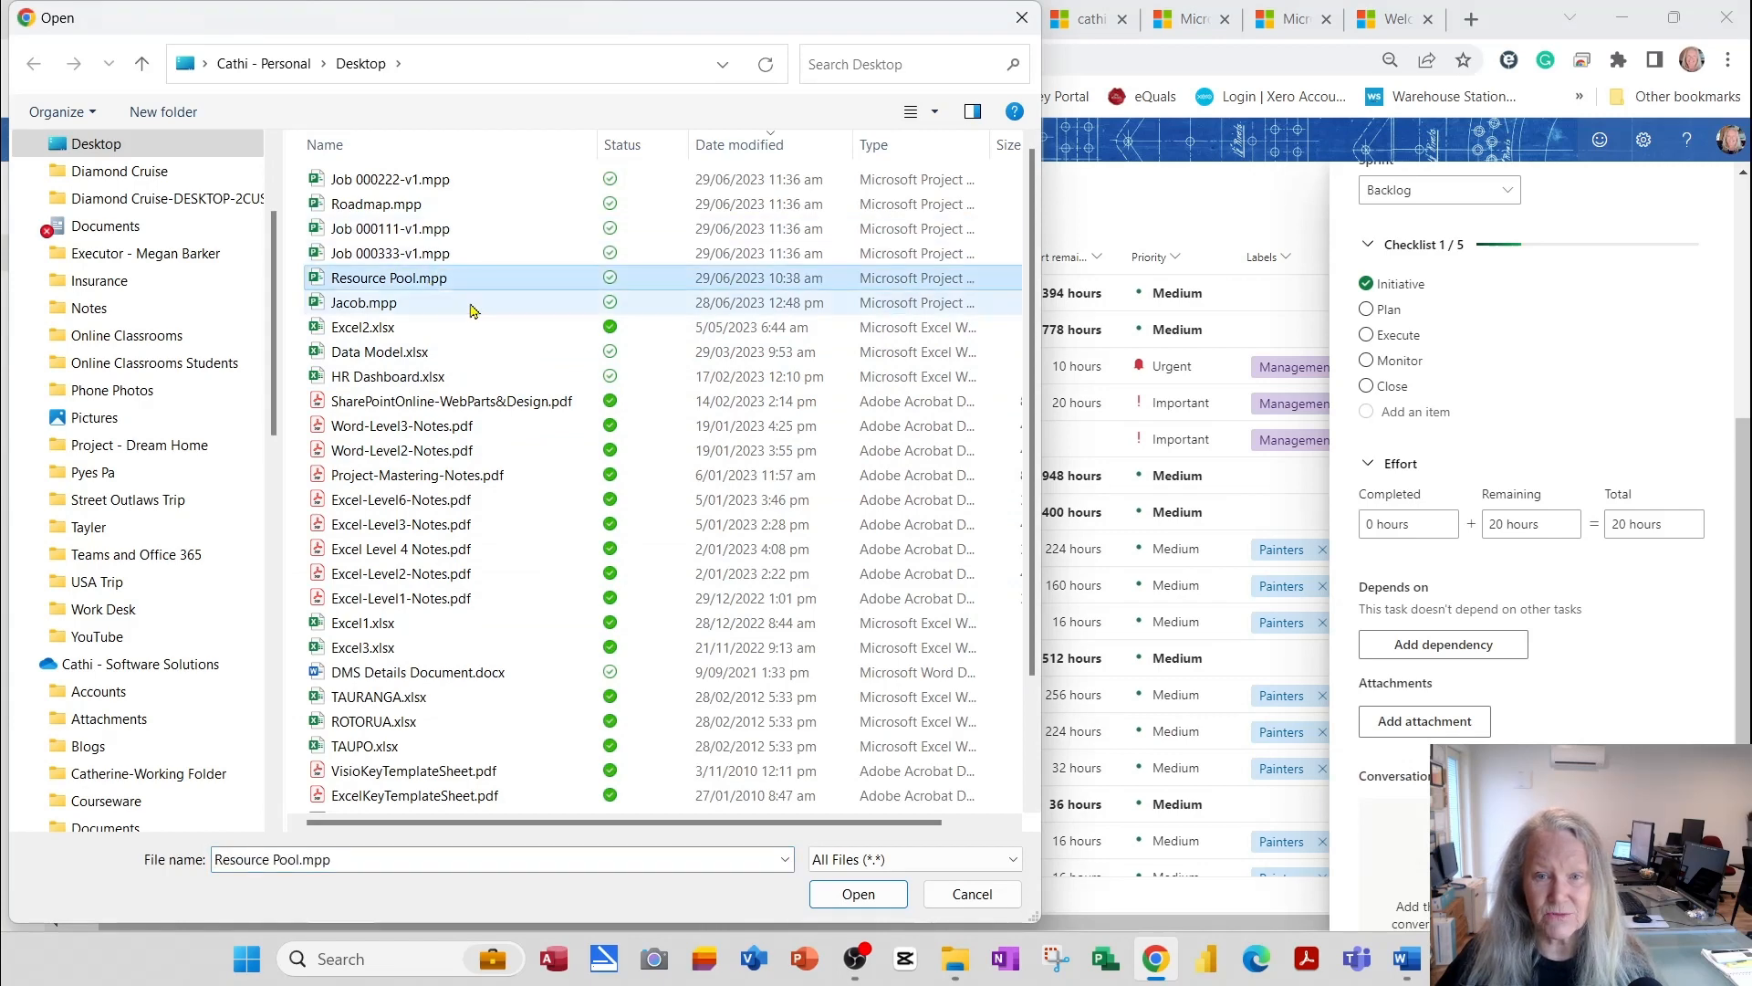
left_click(398, 311)
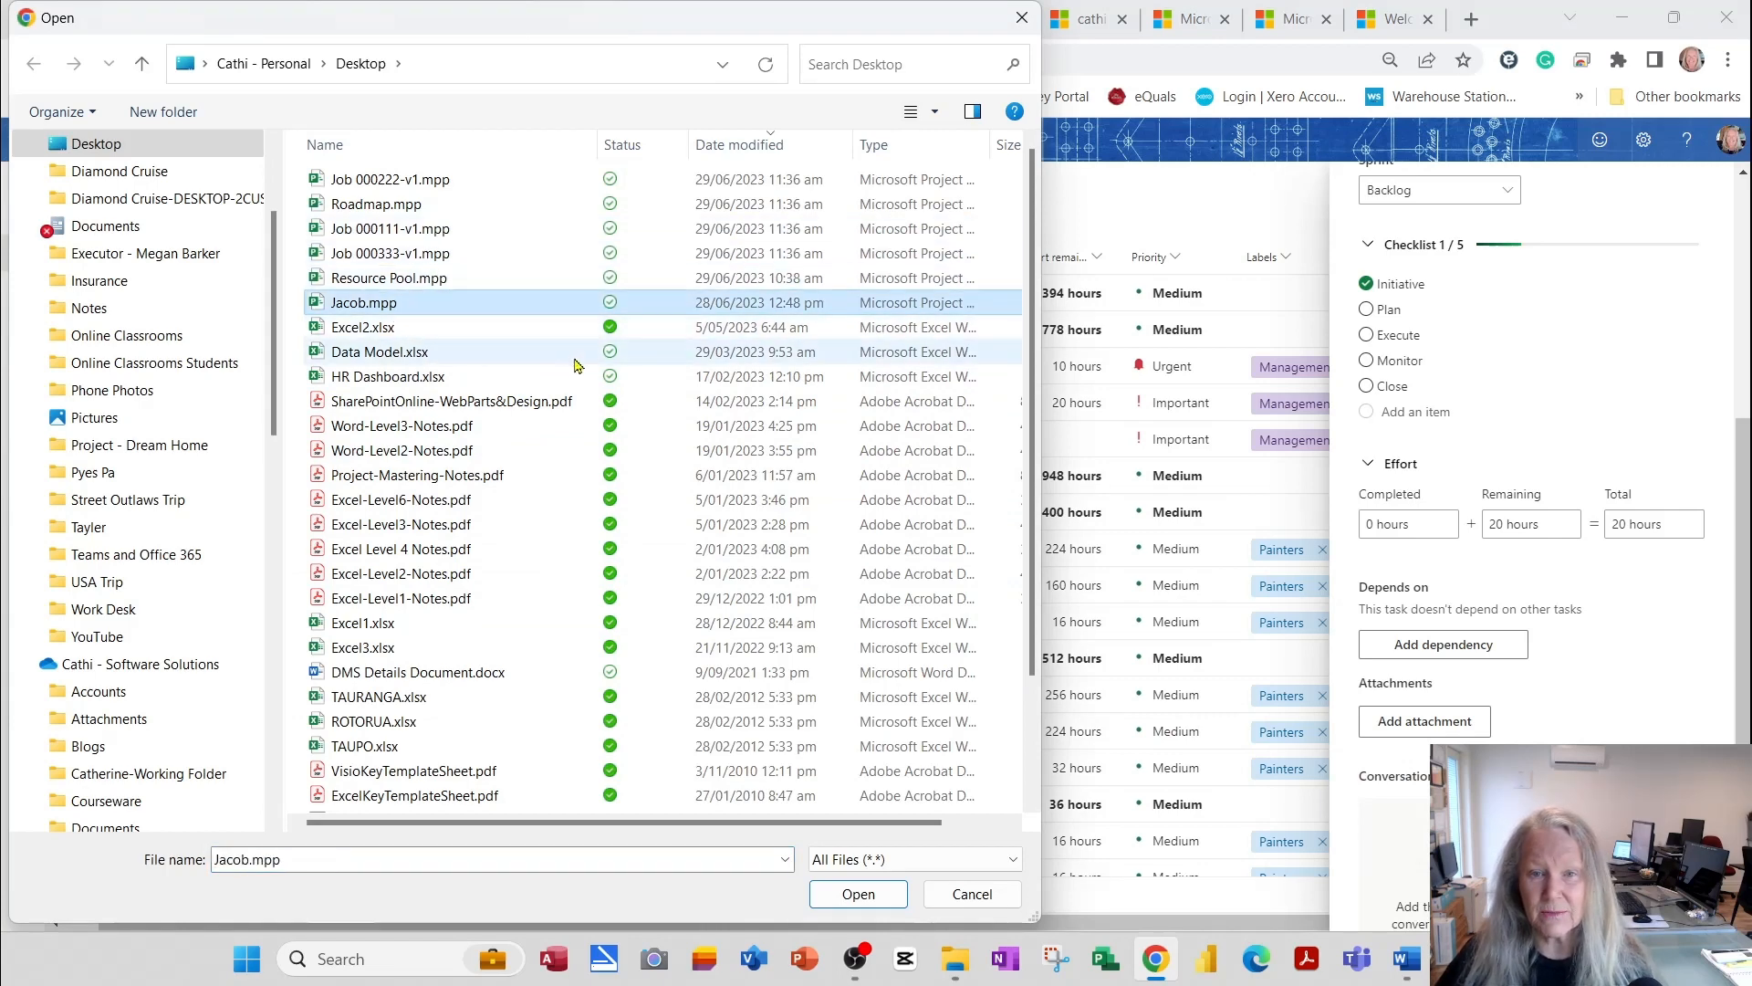
left_click(436, 282)
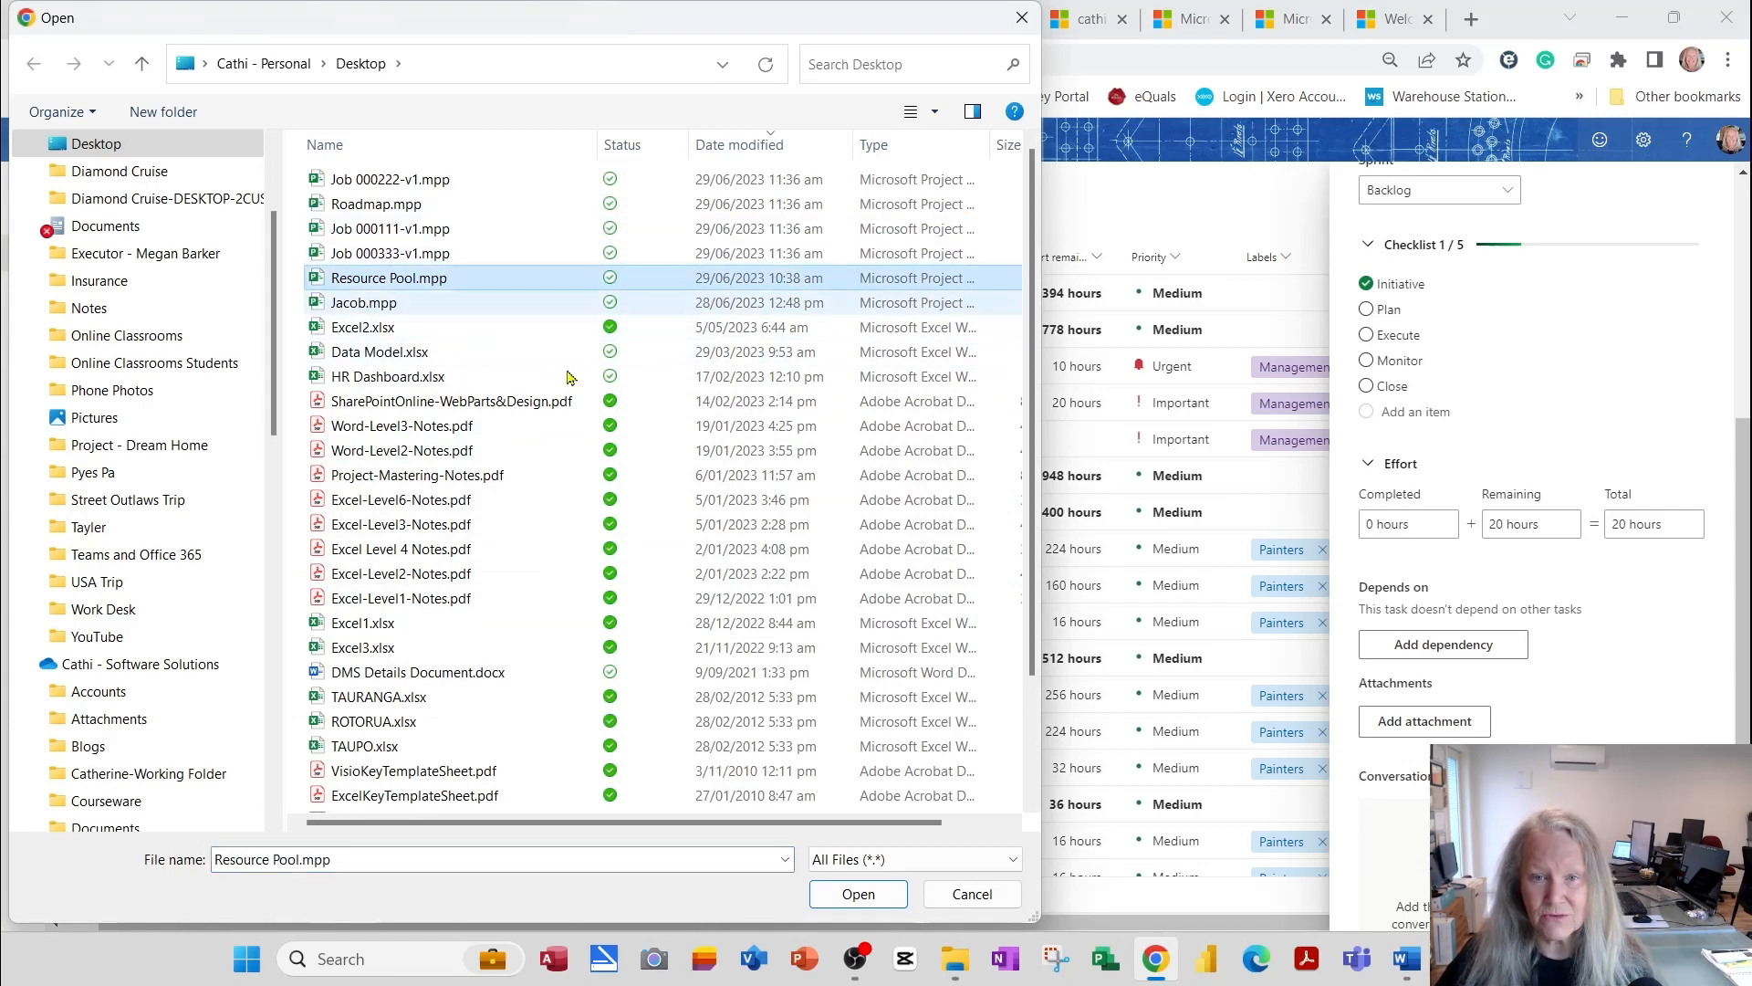
left_click(872, 899)
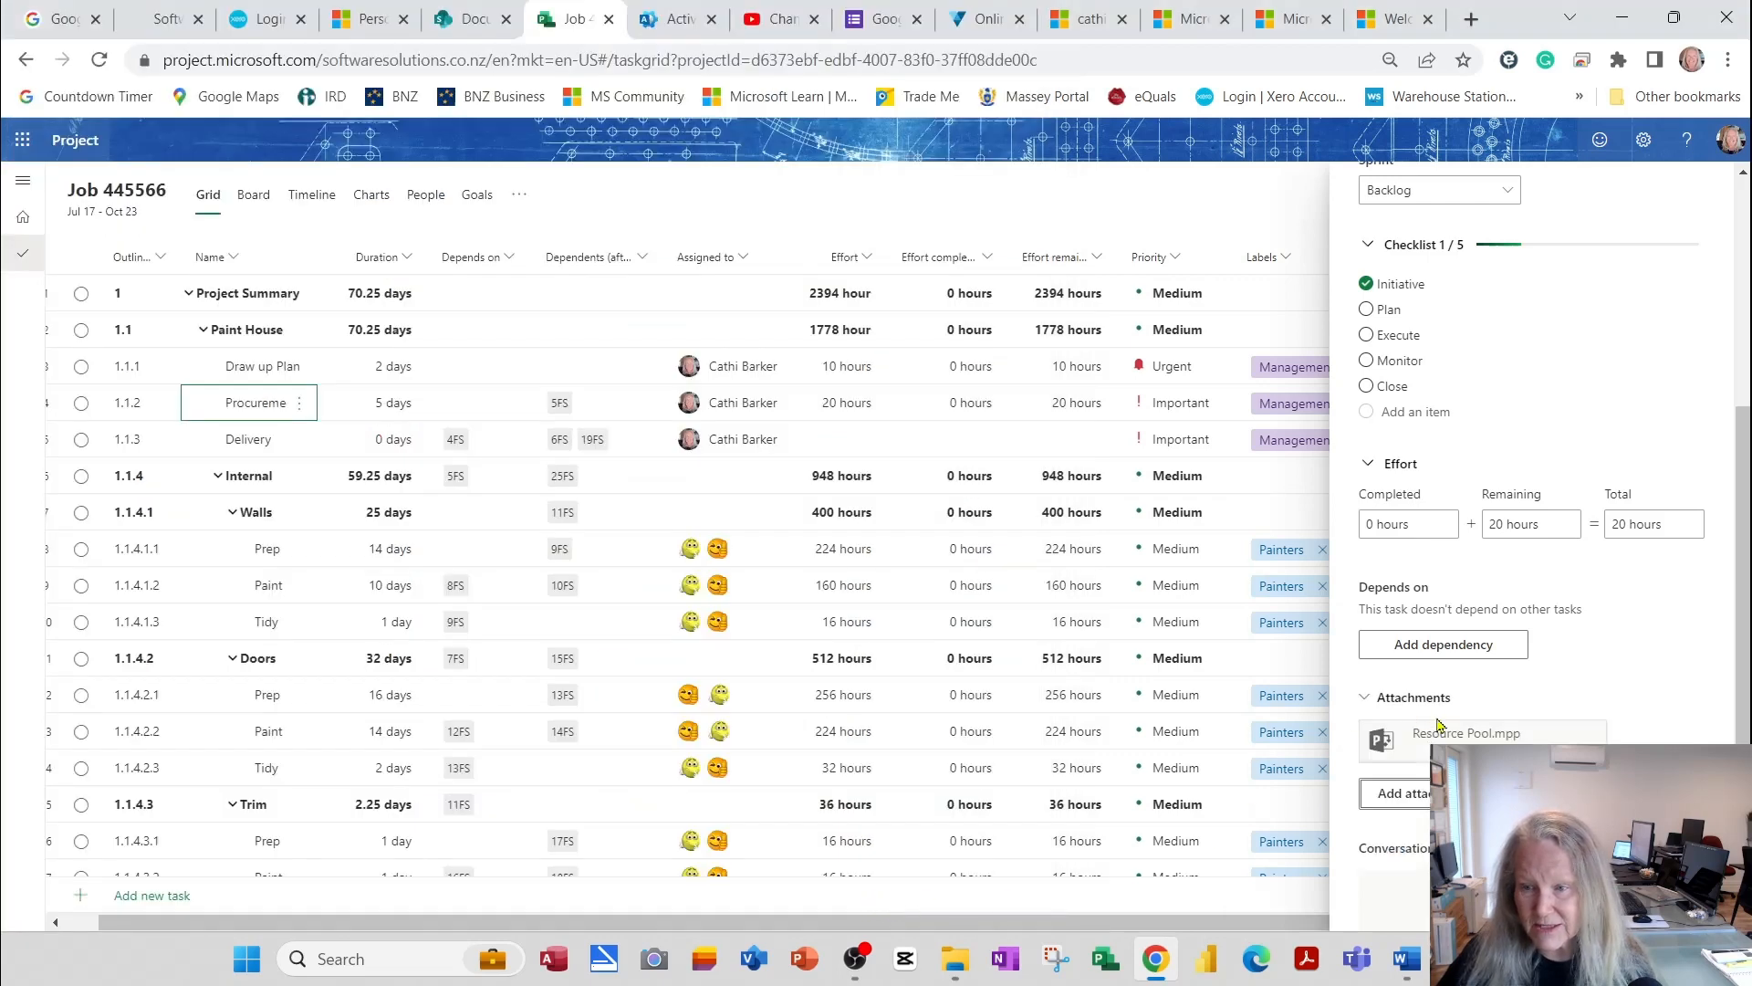
Attach Jacob.mpp from the computer's Desktop folder to the Procurement task, close its details, and widen the Quick look column
left_click(1417, 799)
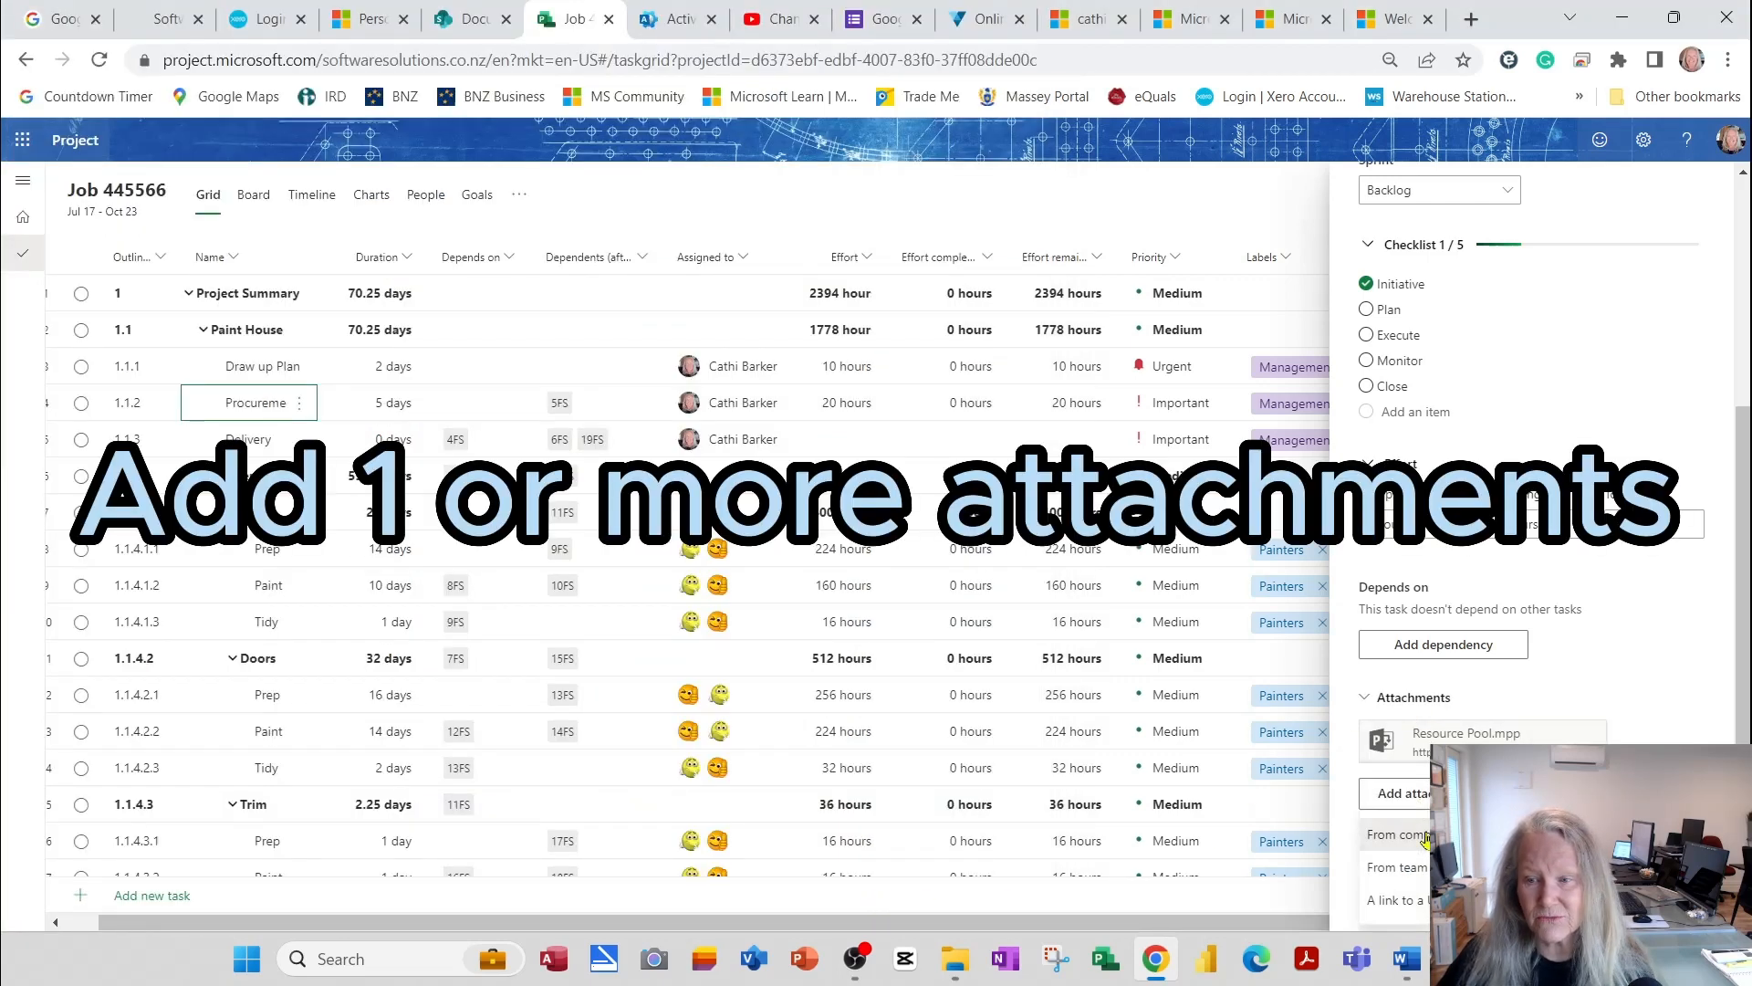
left_click(1396, 832)
left_click(384, 302)
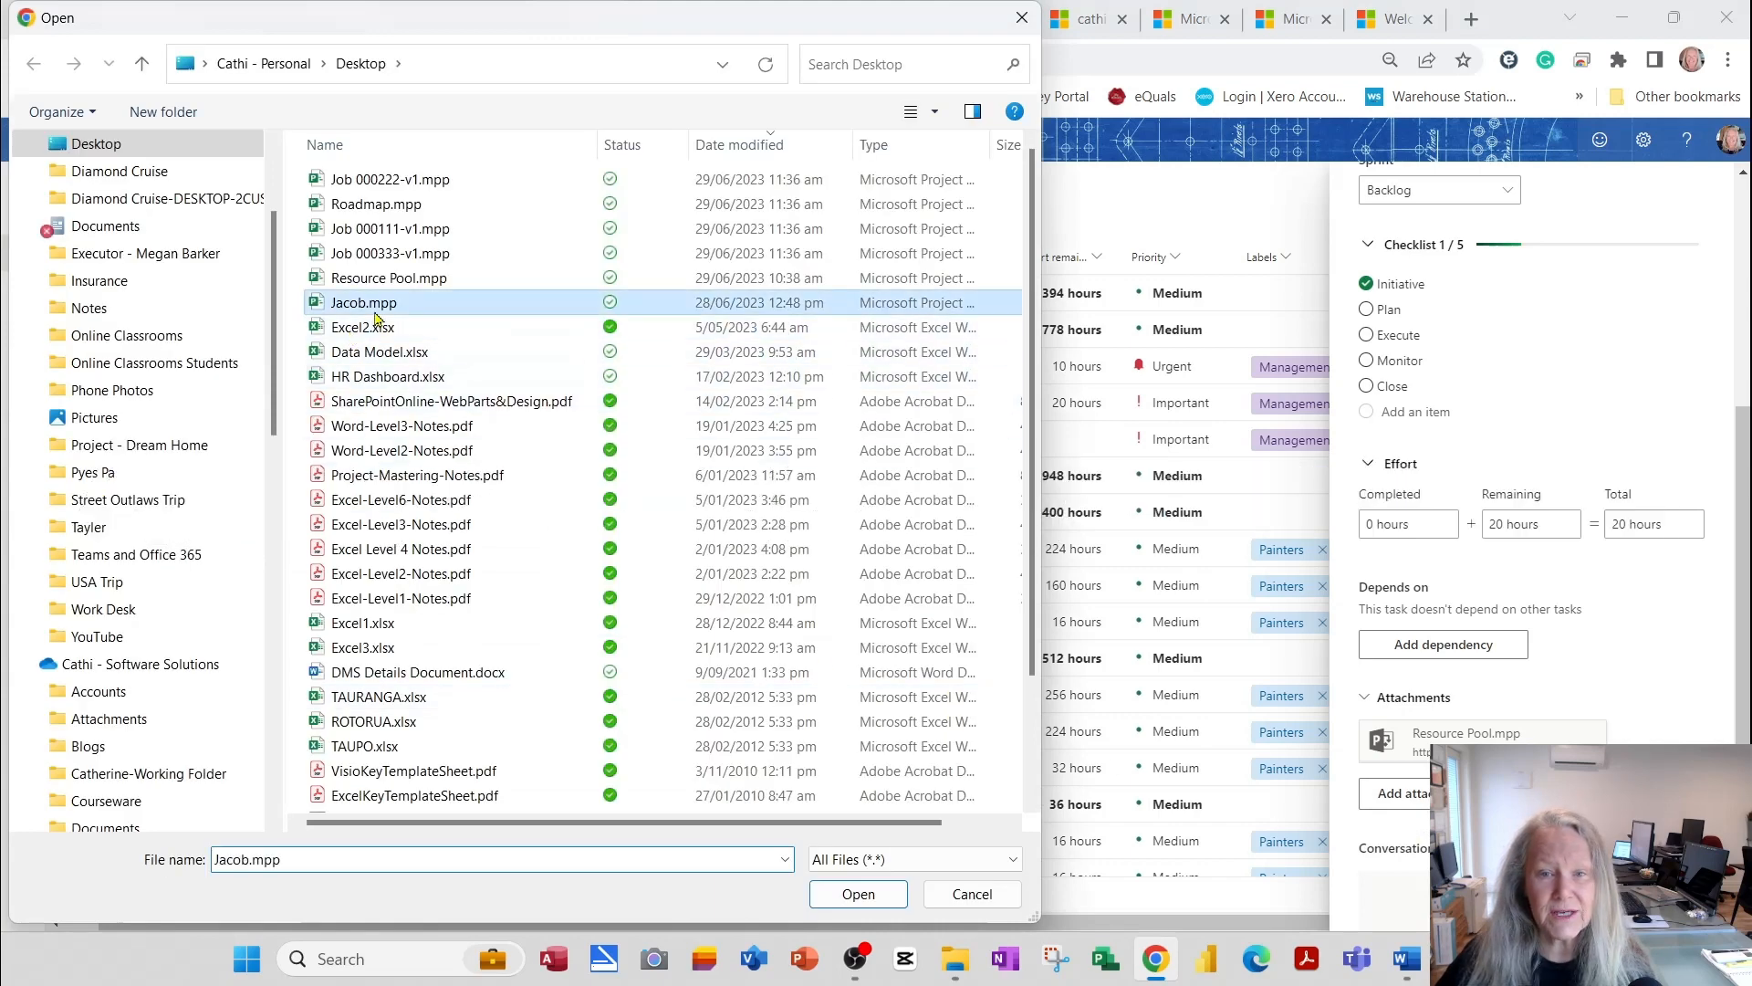
left_click(858, 895)
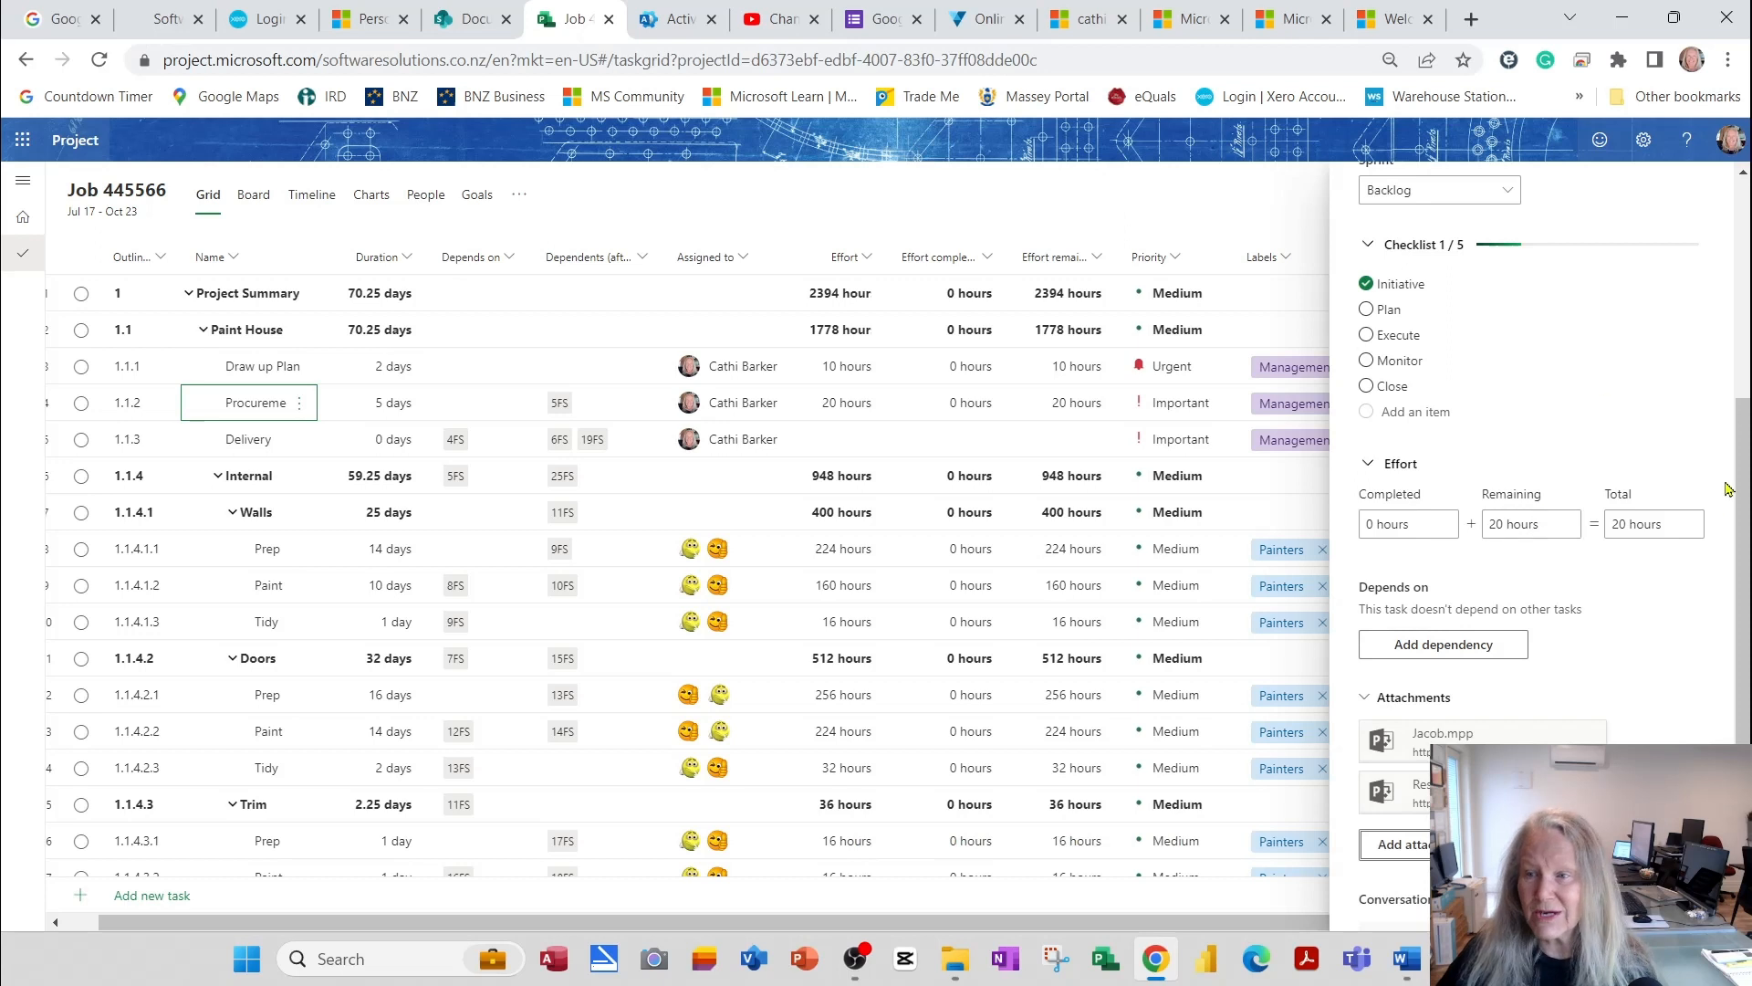
left_click_drag(1736, 449, 1733, 261)
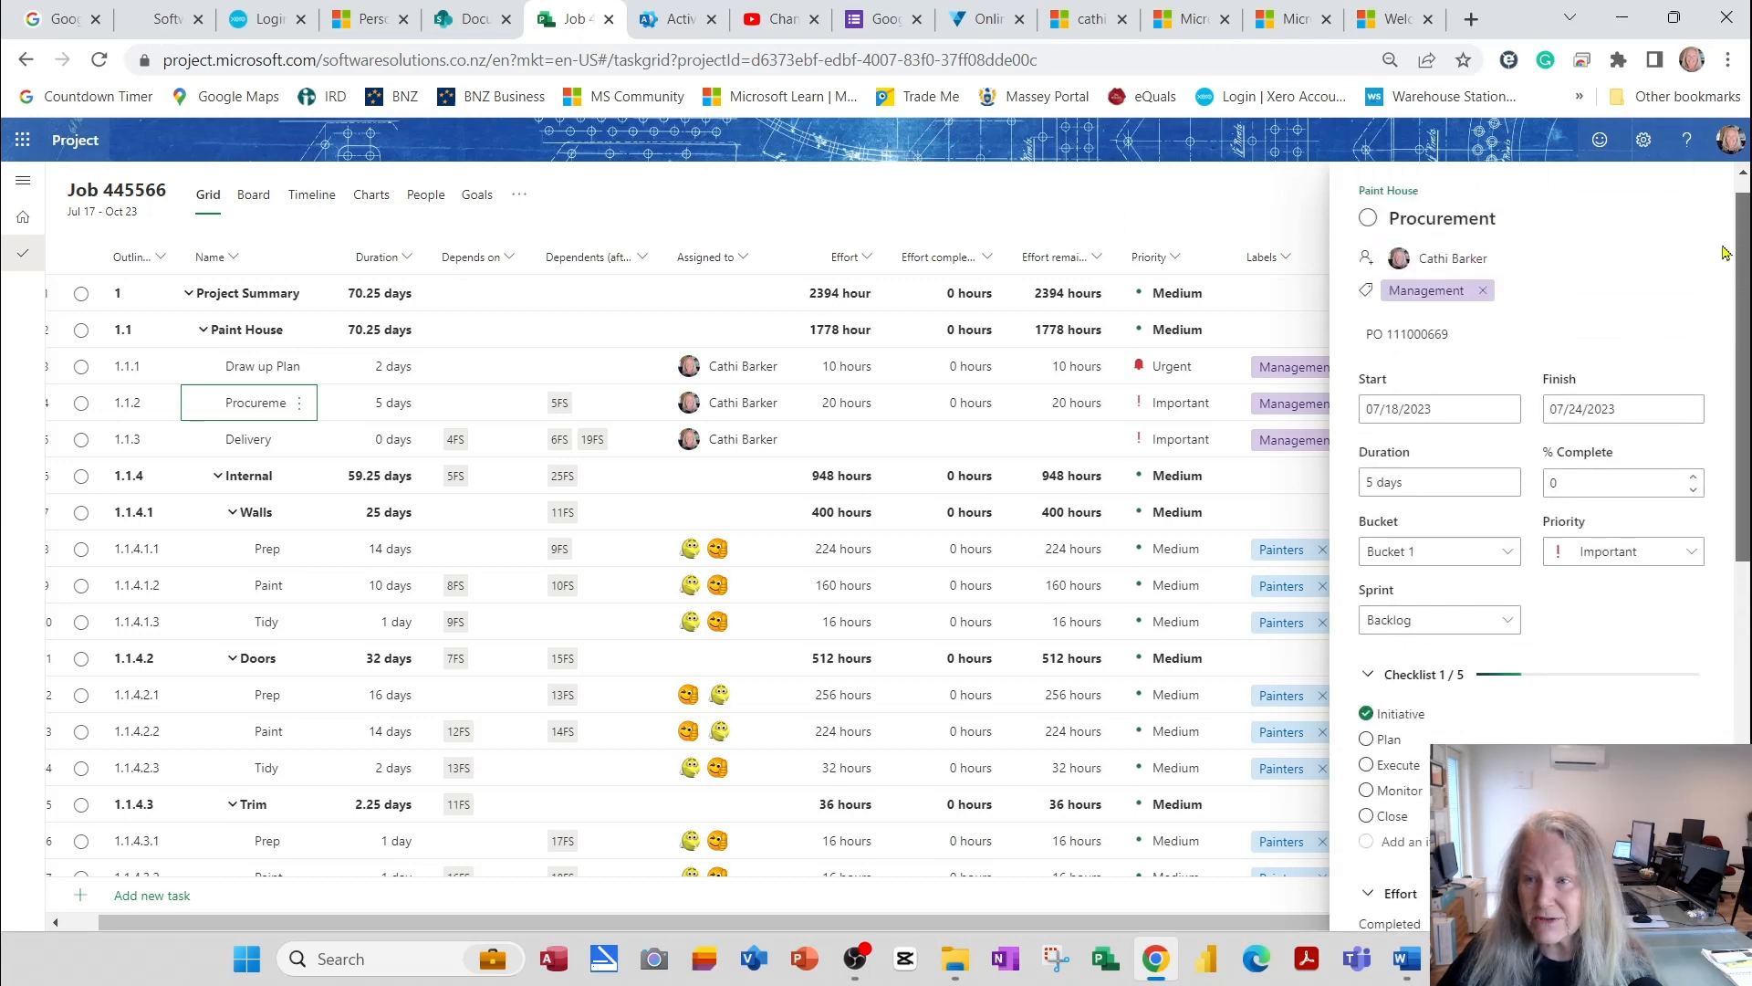
left_click(1708, 184)
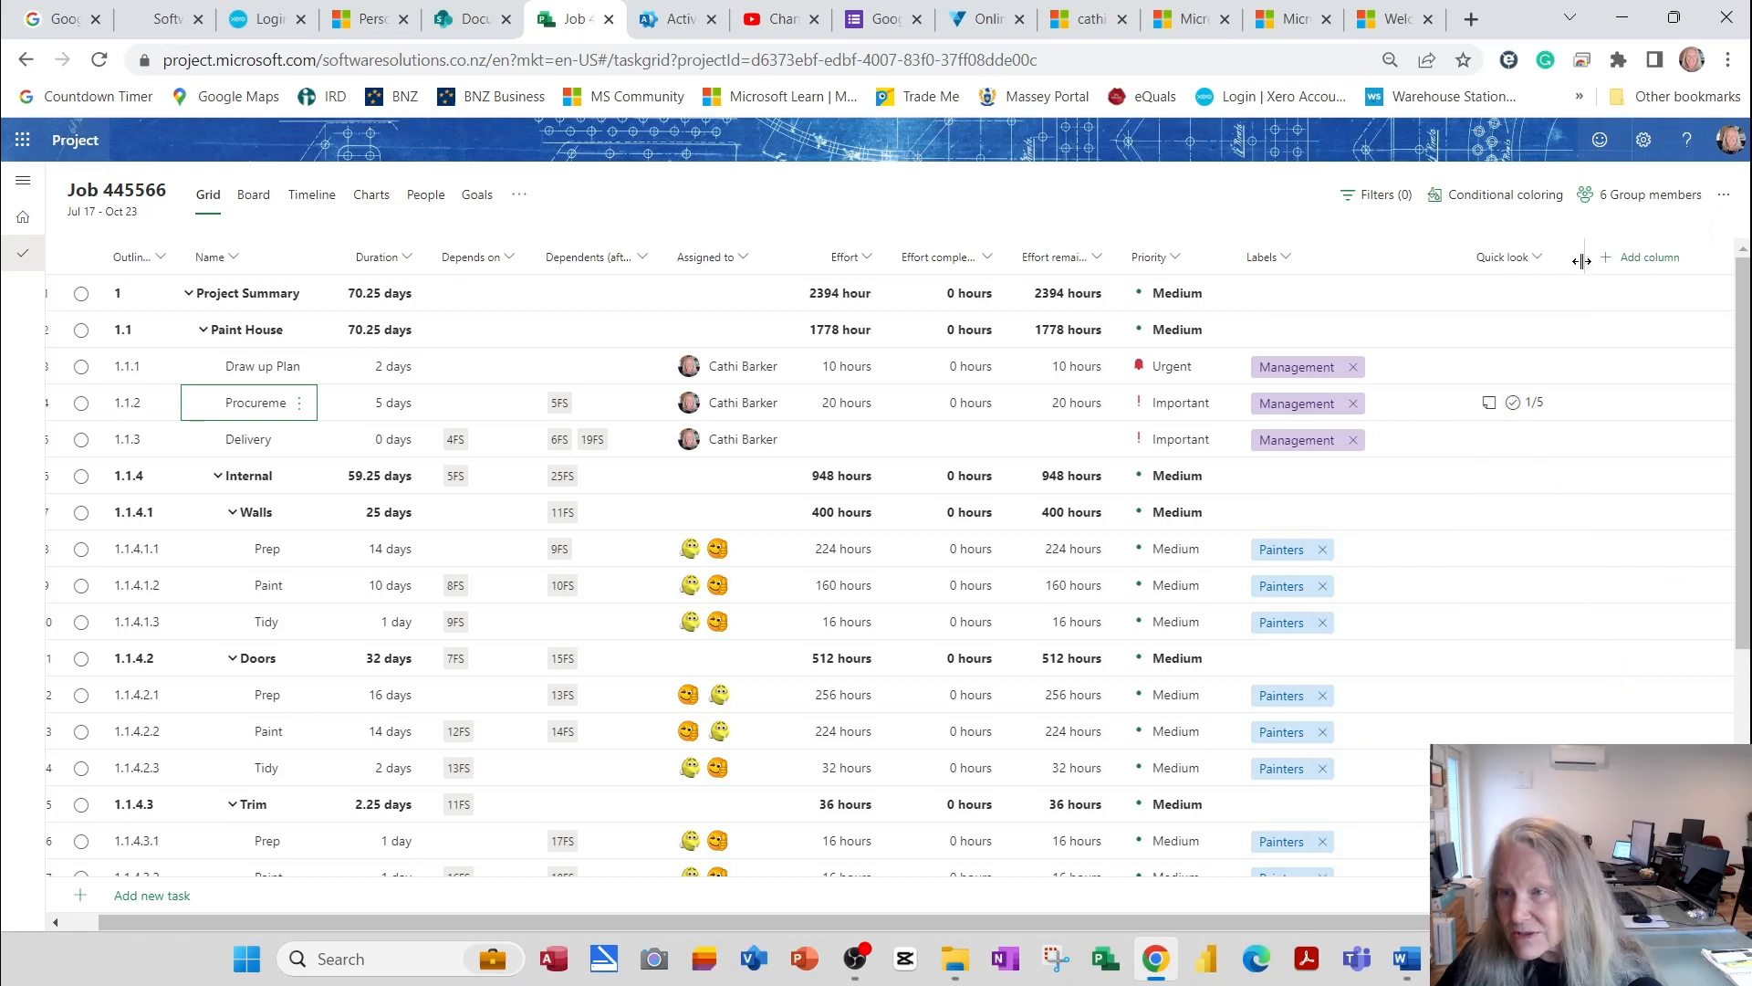
left_click_drag(1588, 259, 1620, 260)
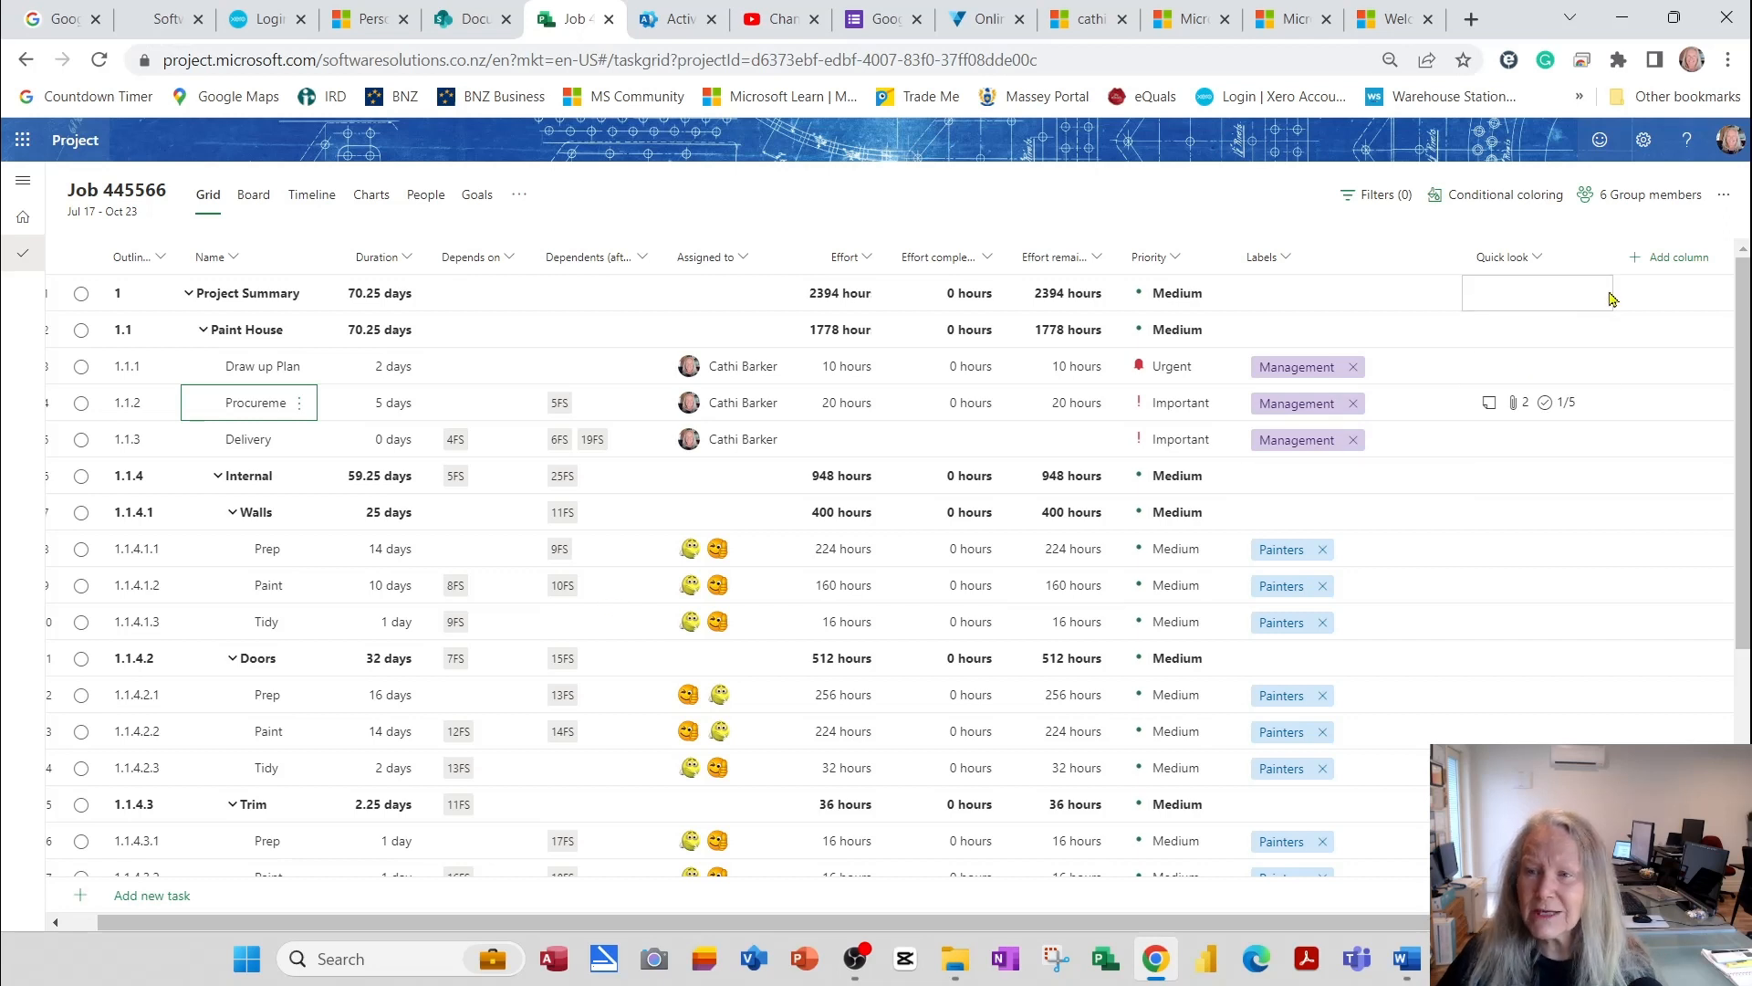
Add a new custom field named Cost of type Number with the Sum rollup type as a grid column
left_click(1672, 263)
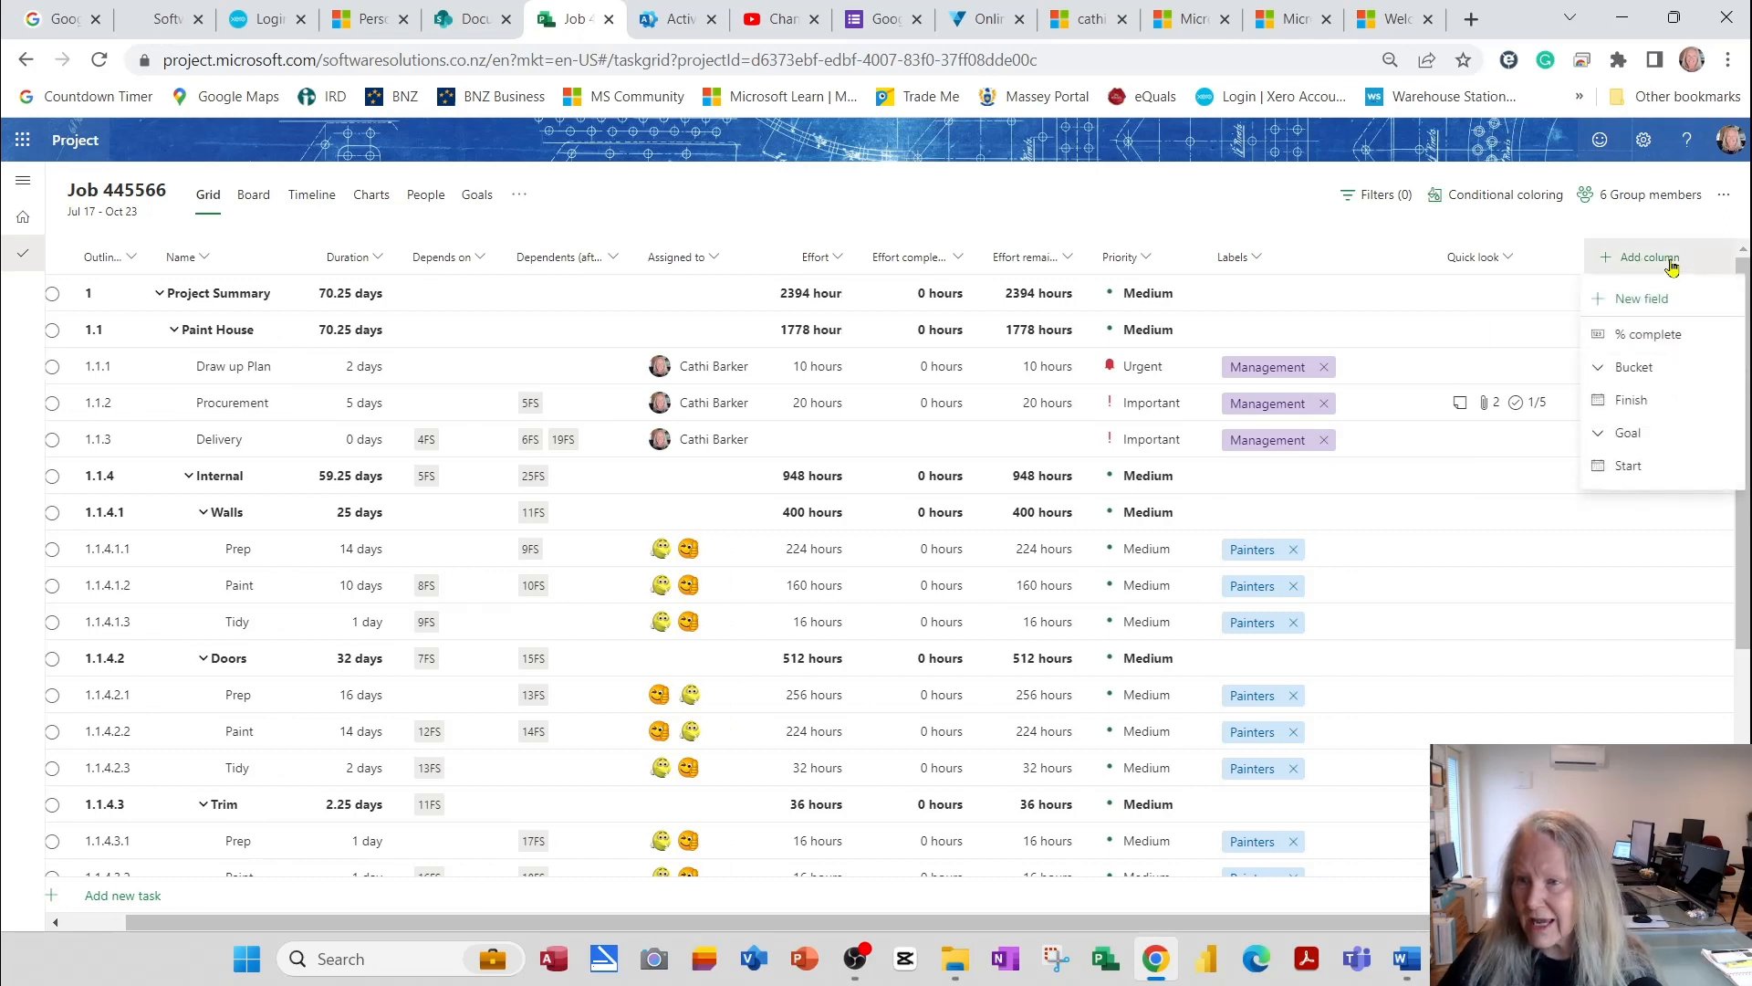
left_click(1650, 309)
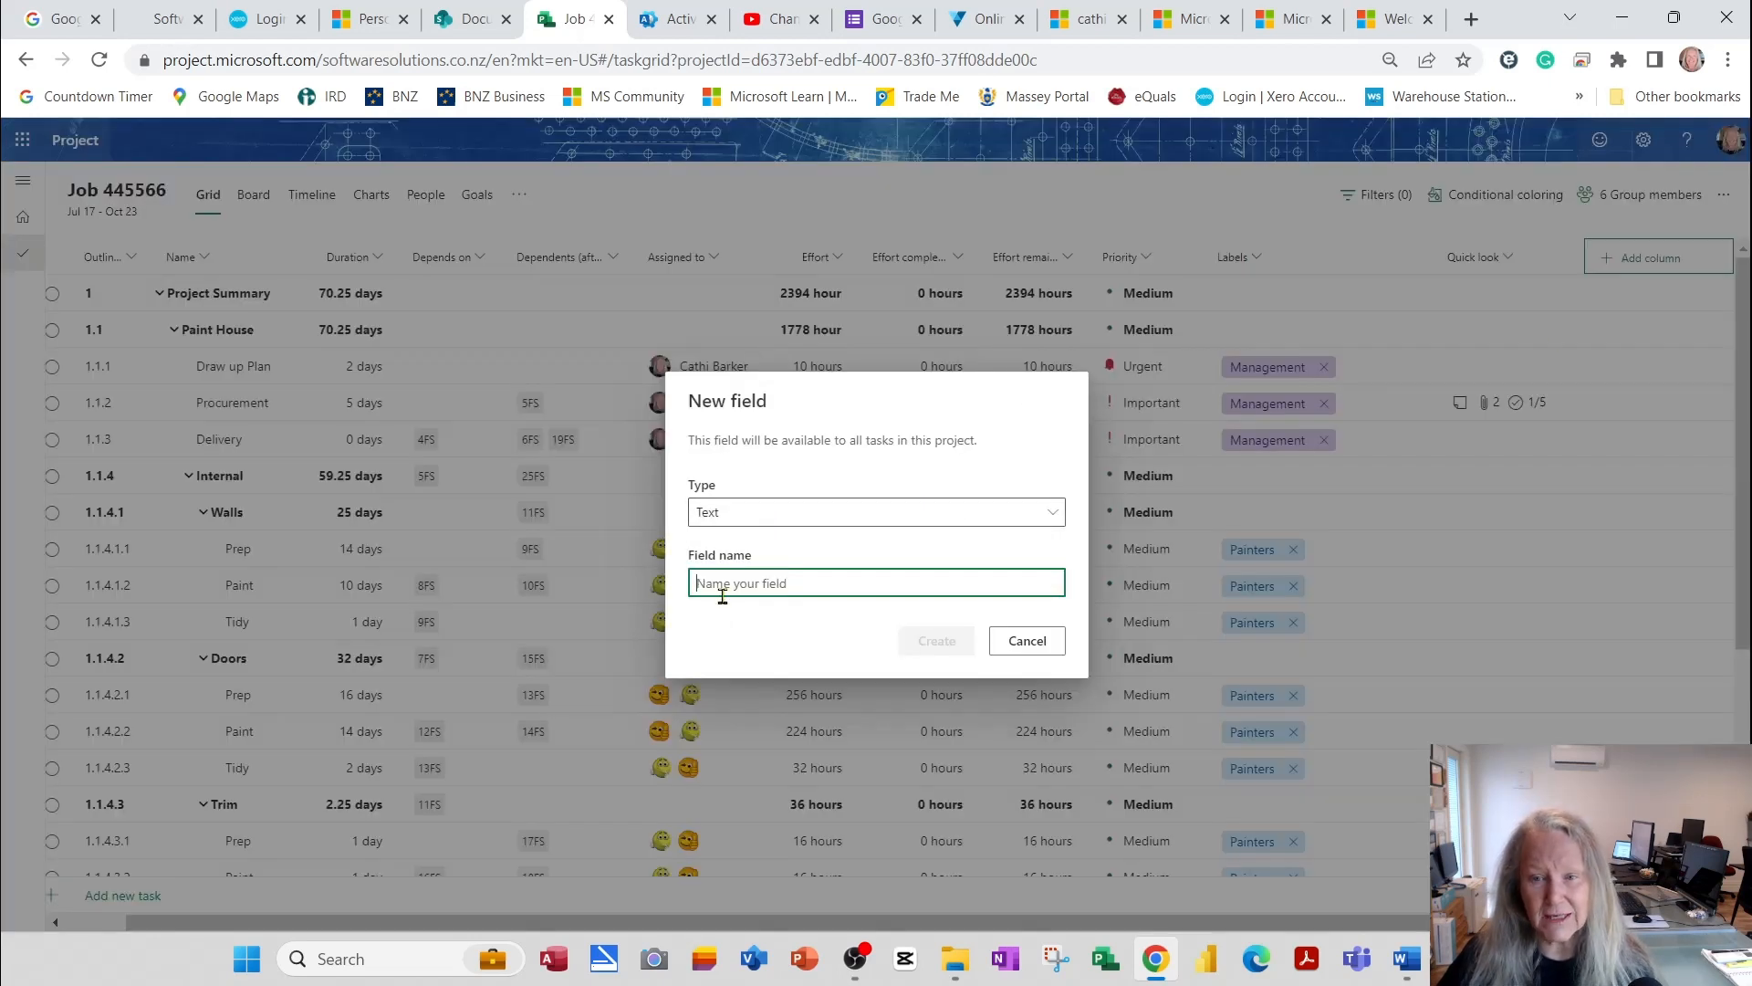
type("Cost")
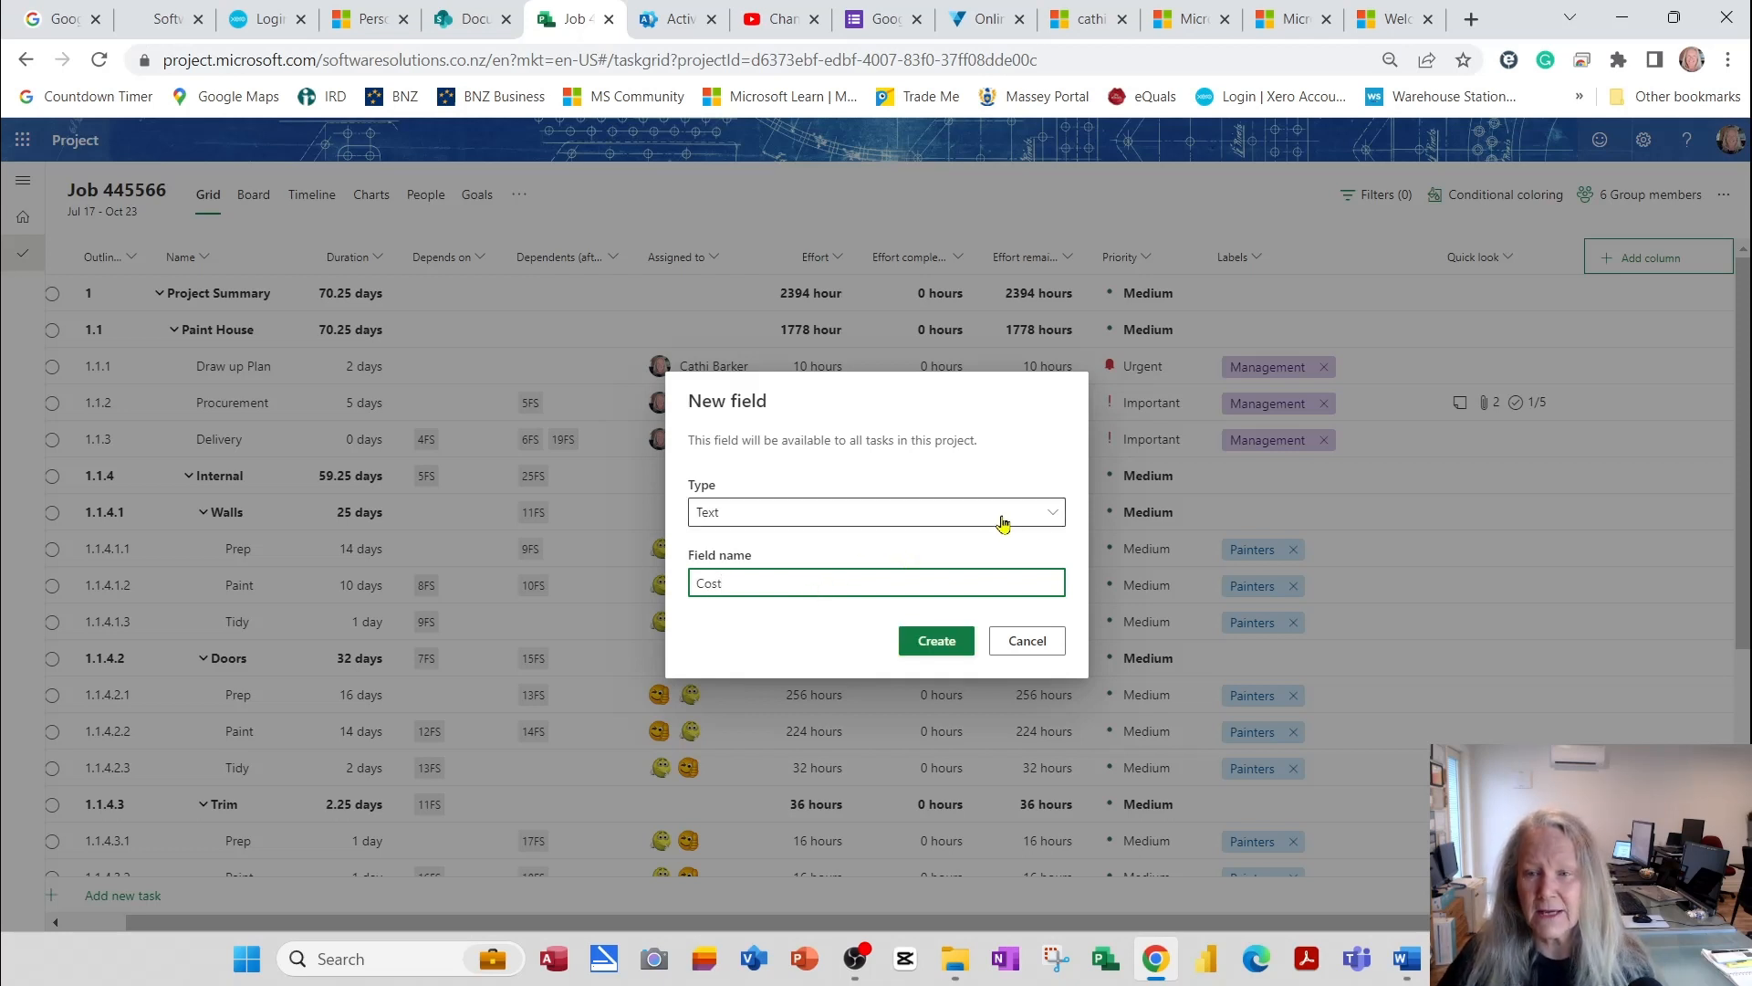
left_click(1059, 521)
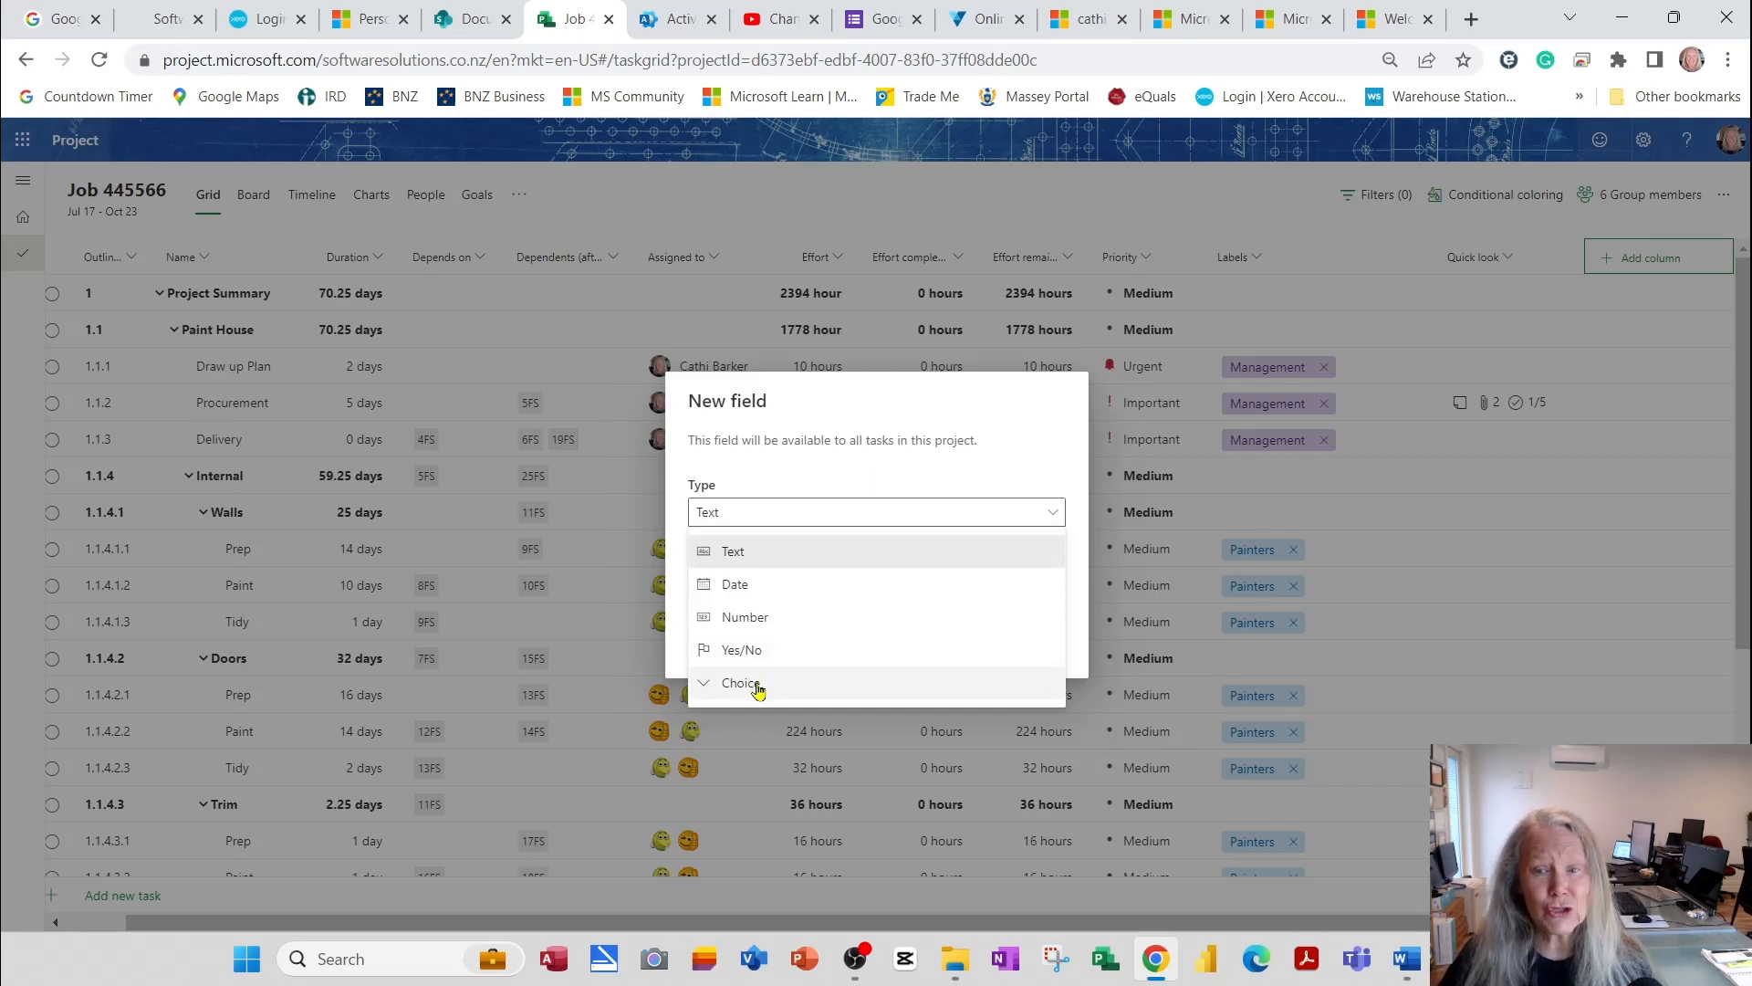
left_click(747, 617)
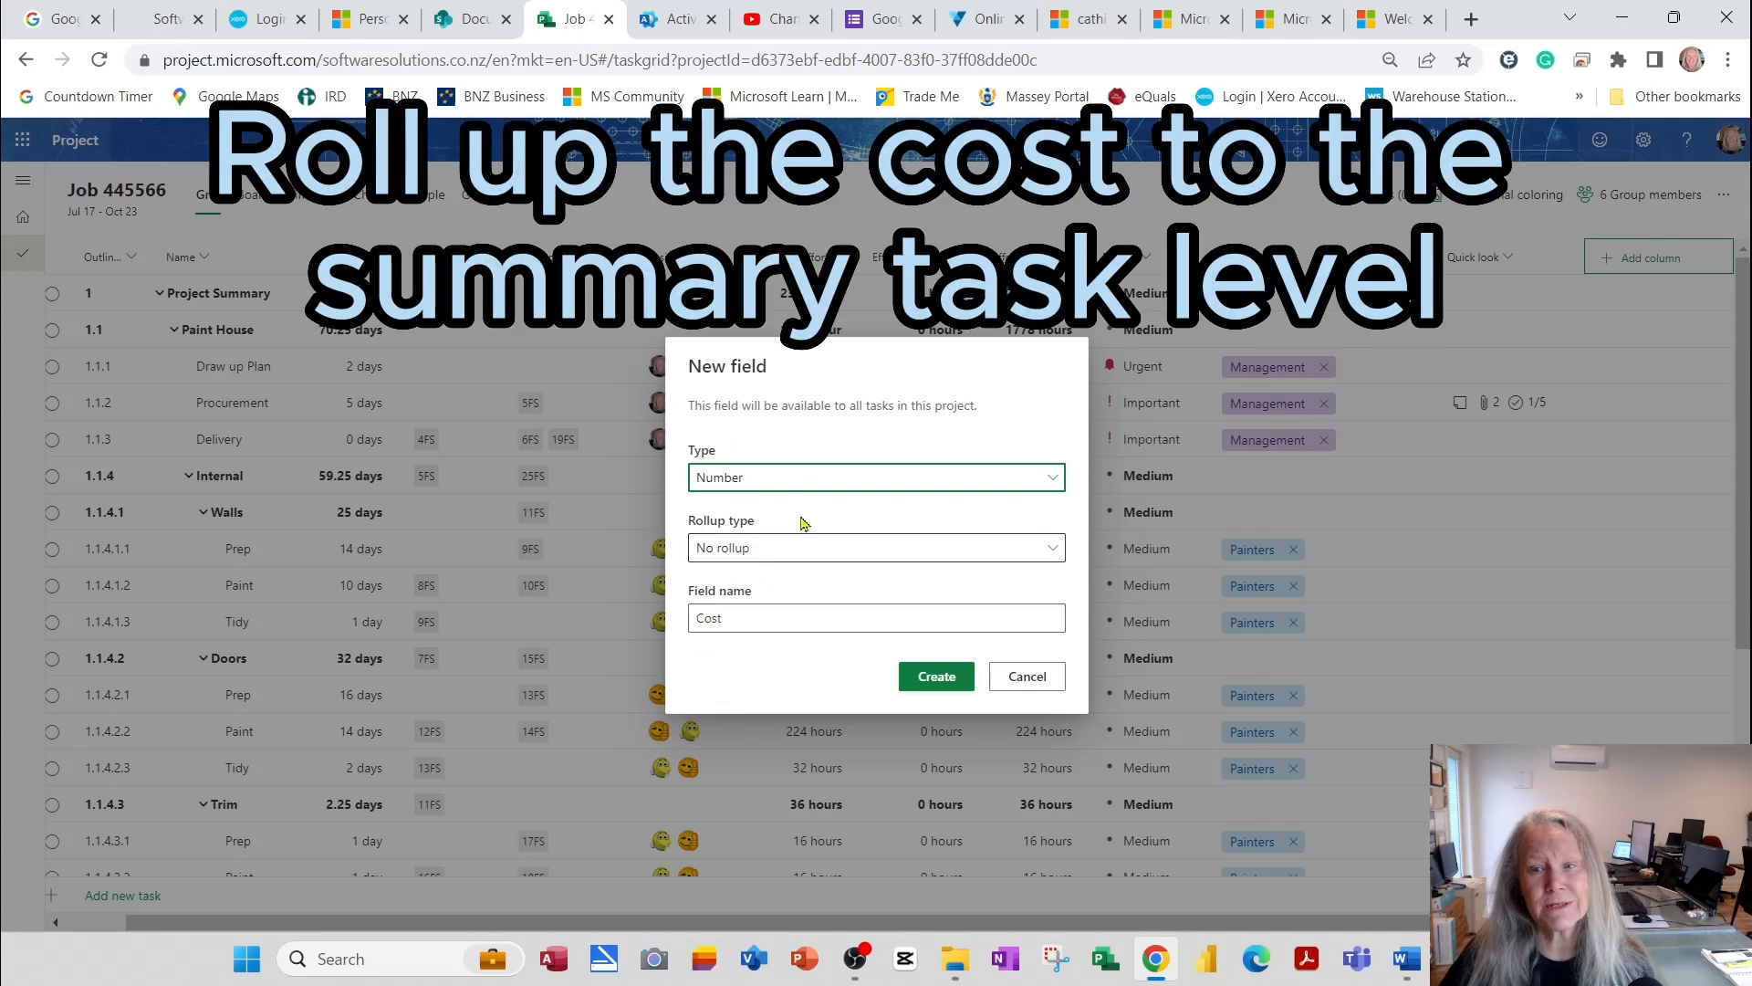
triple_click(865, 365)
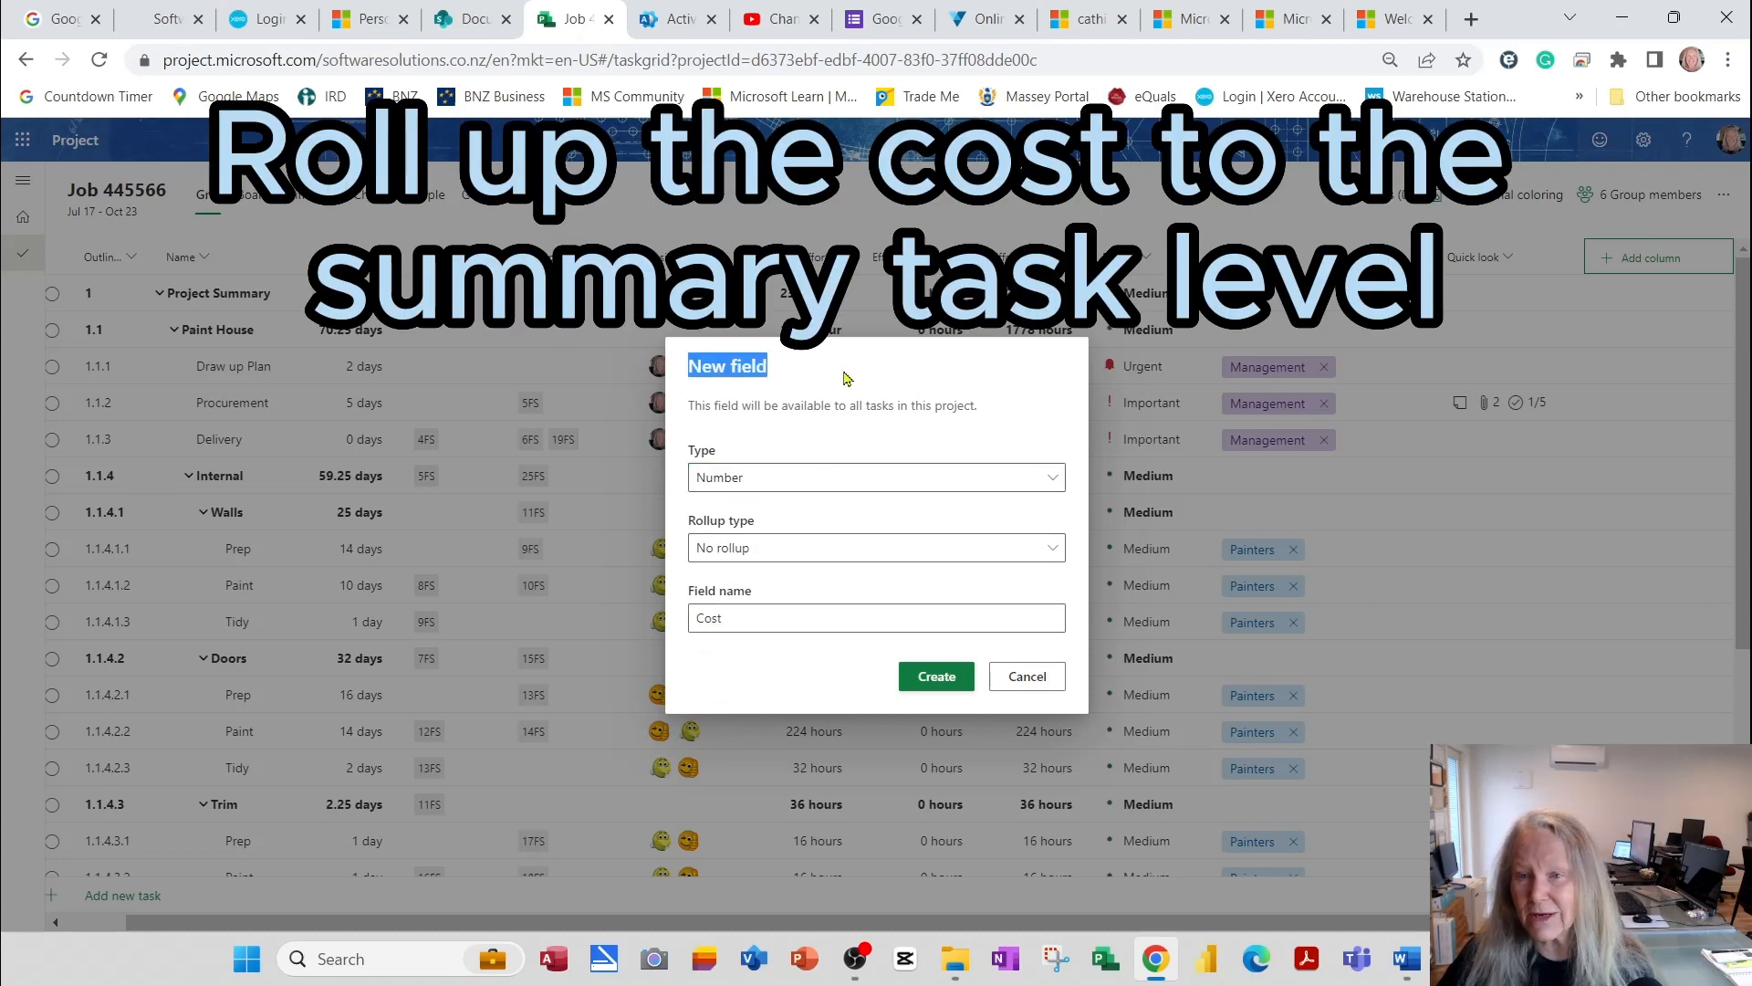
left_click(949, 382)
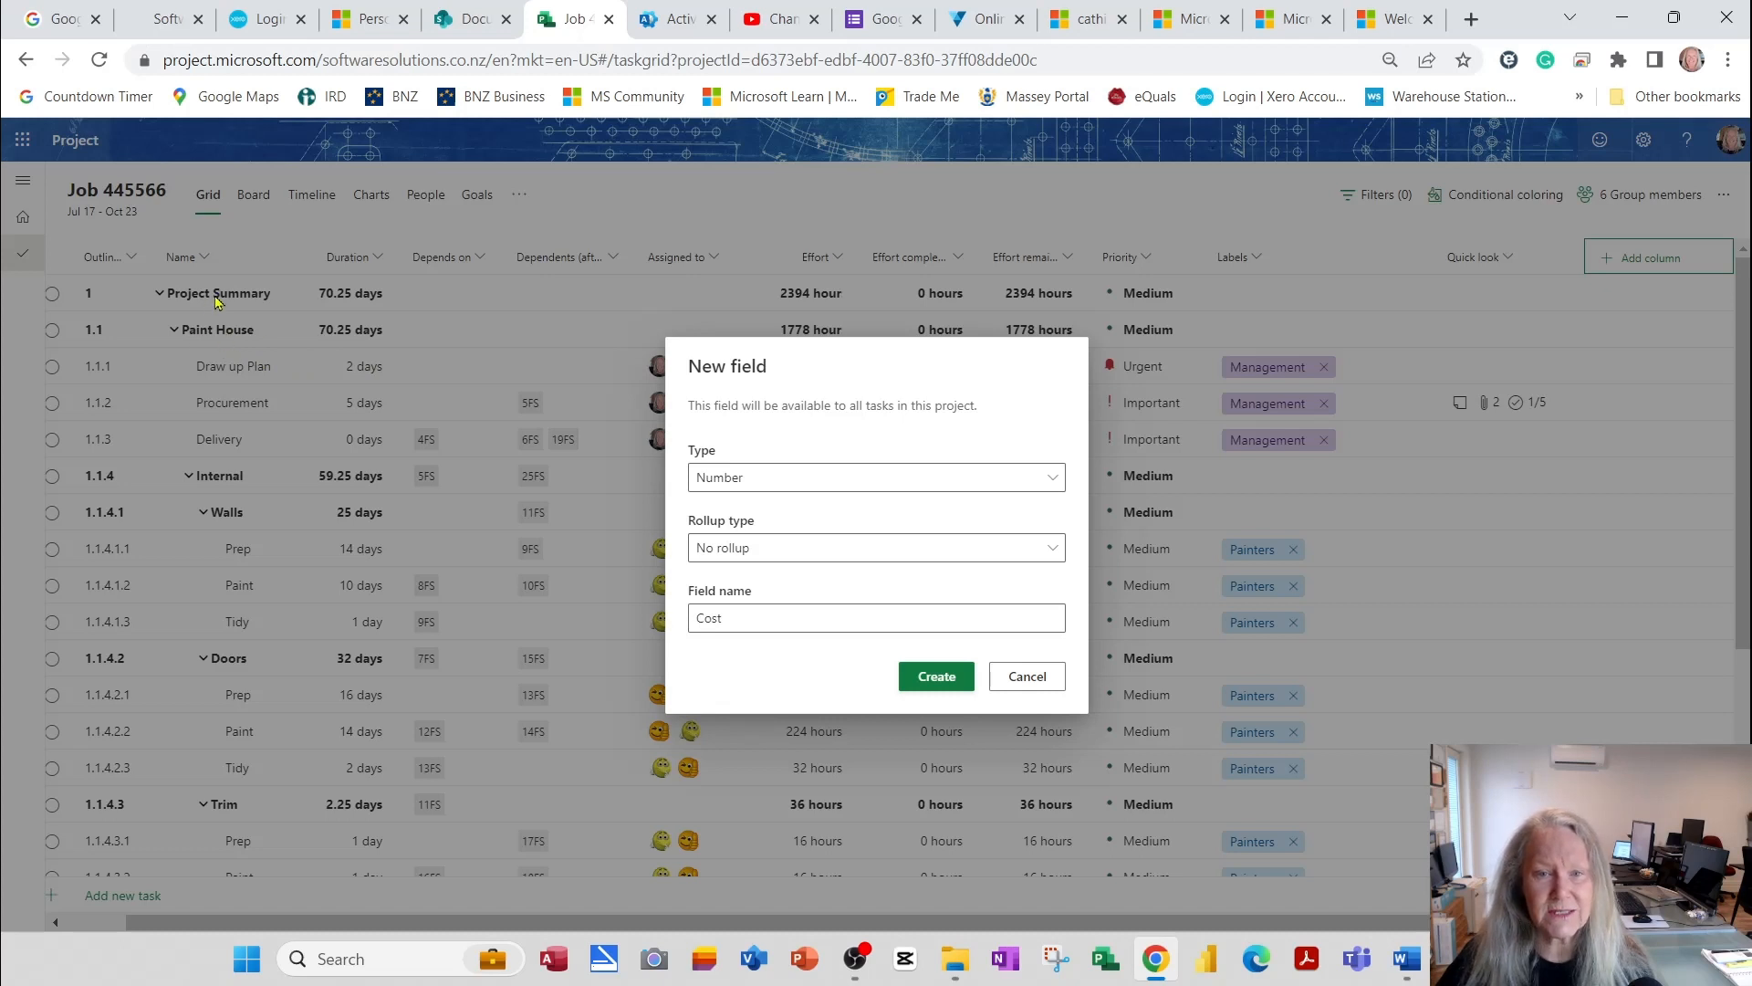
left_click(765, 554)
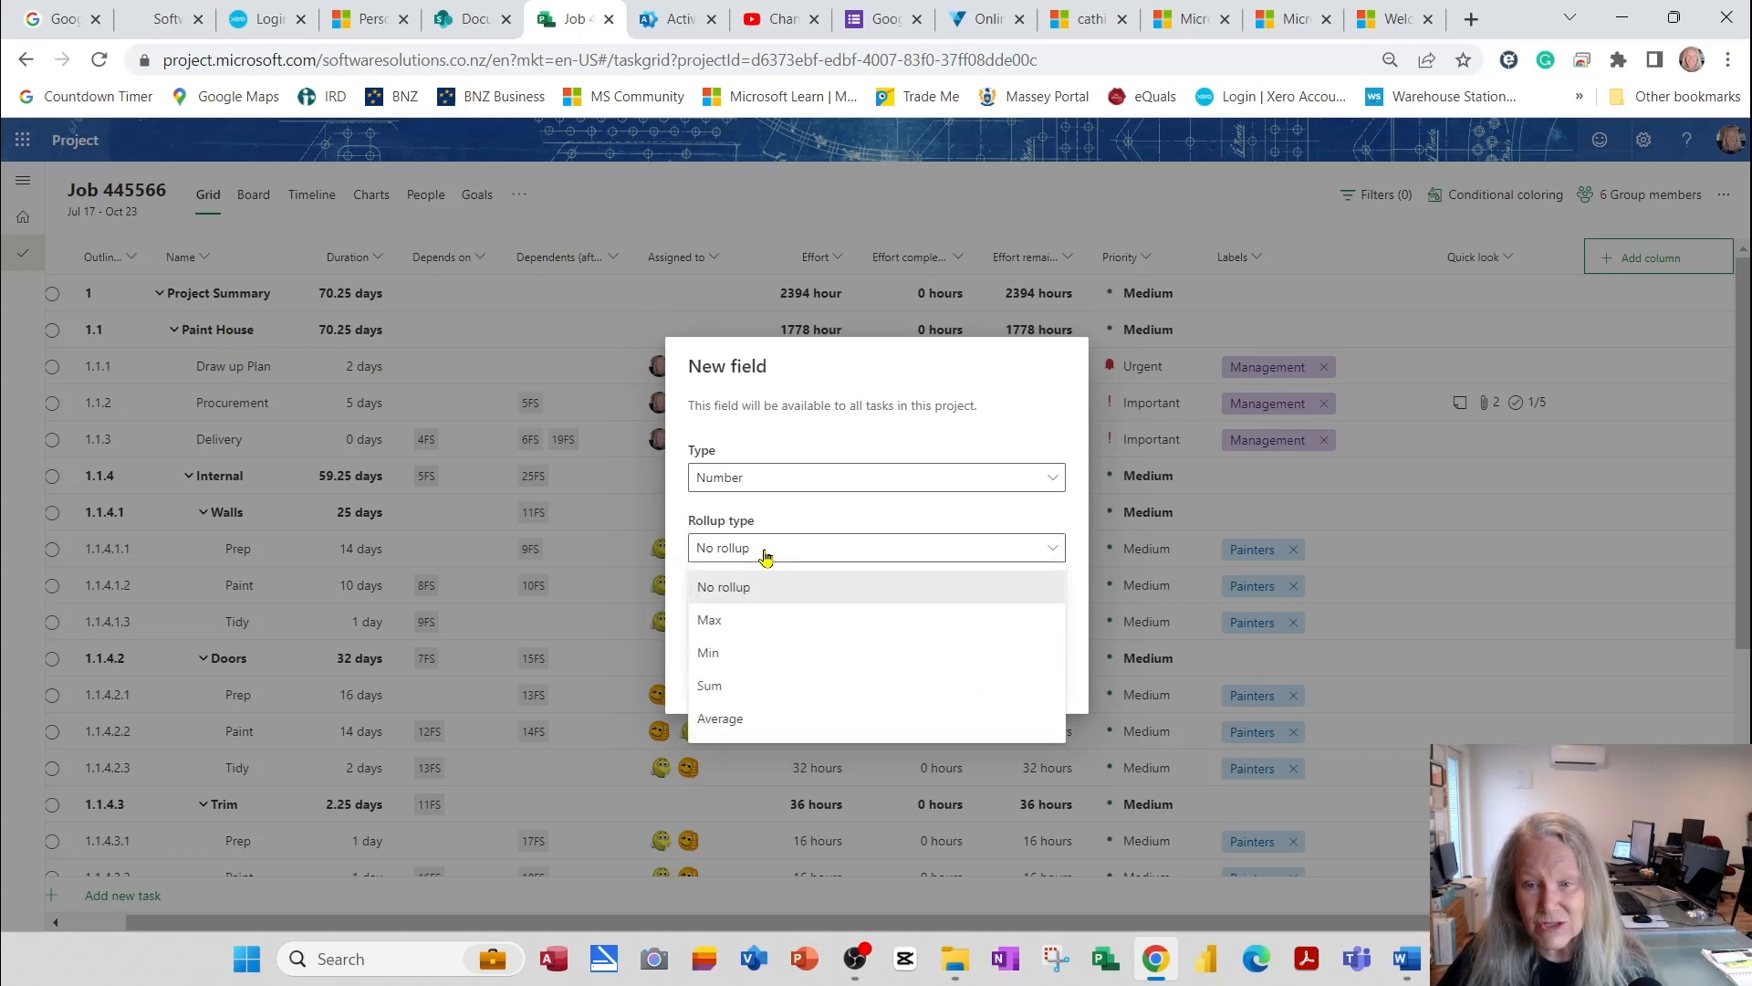
left_click(724, 686)
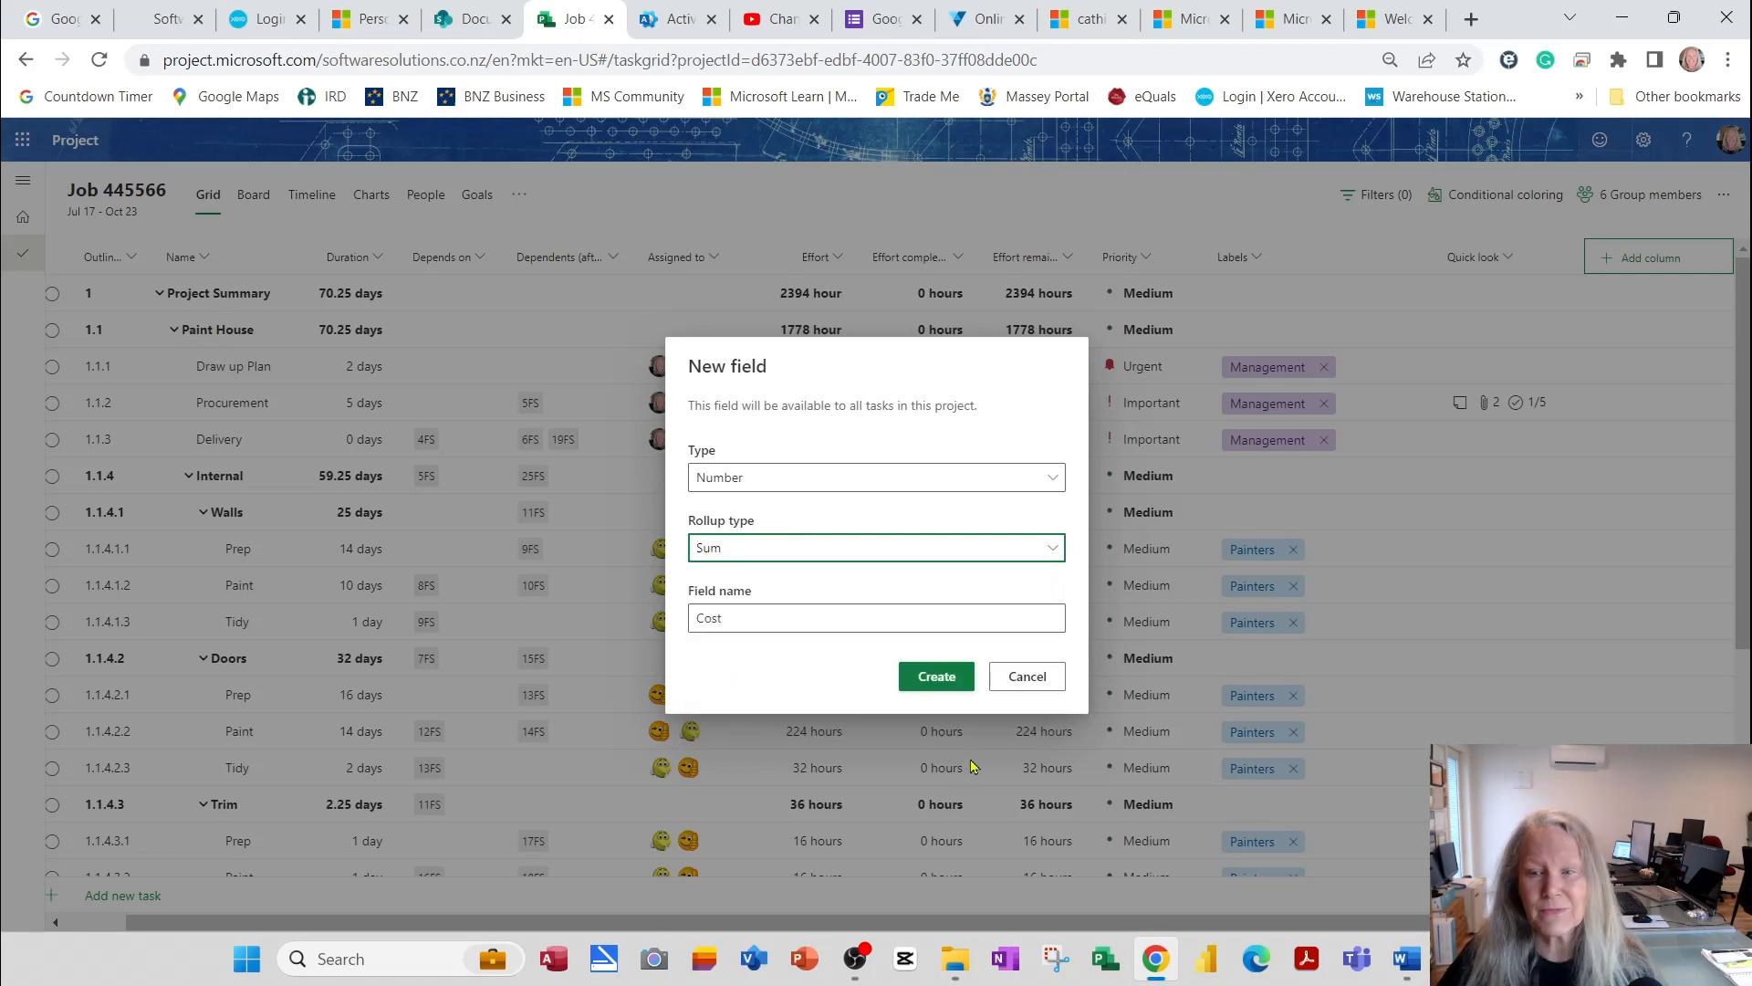
left_click(949, 680)
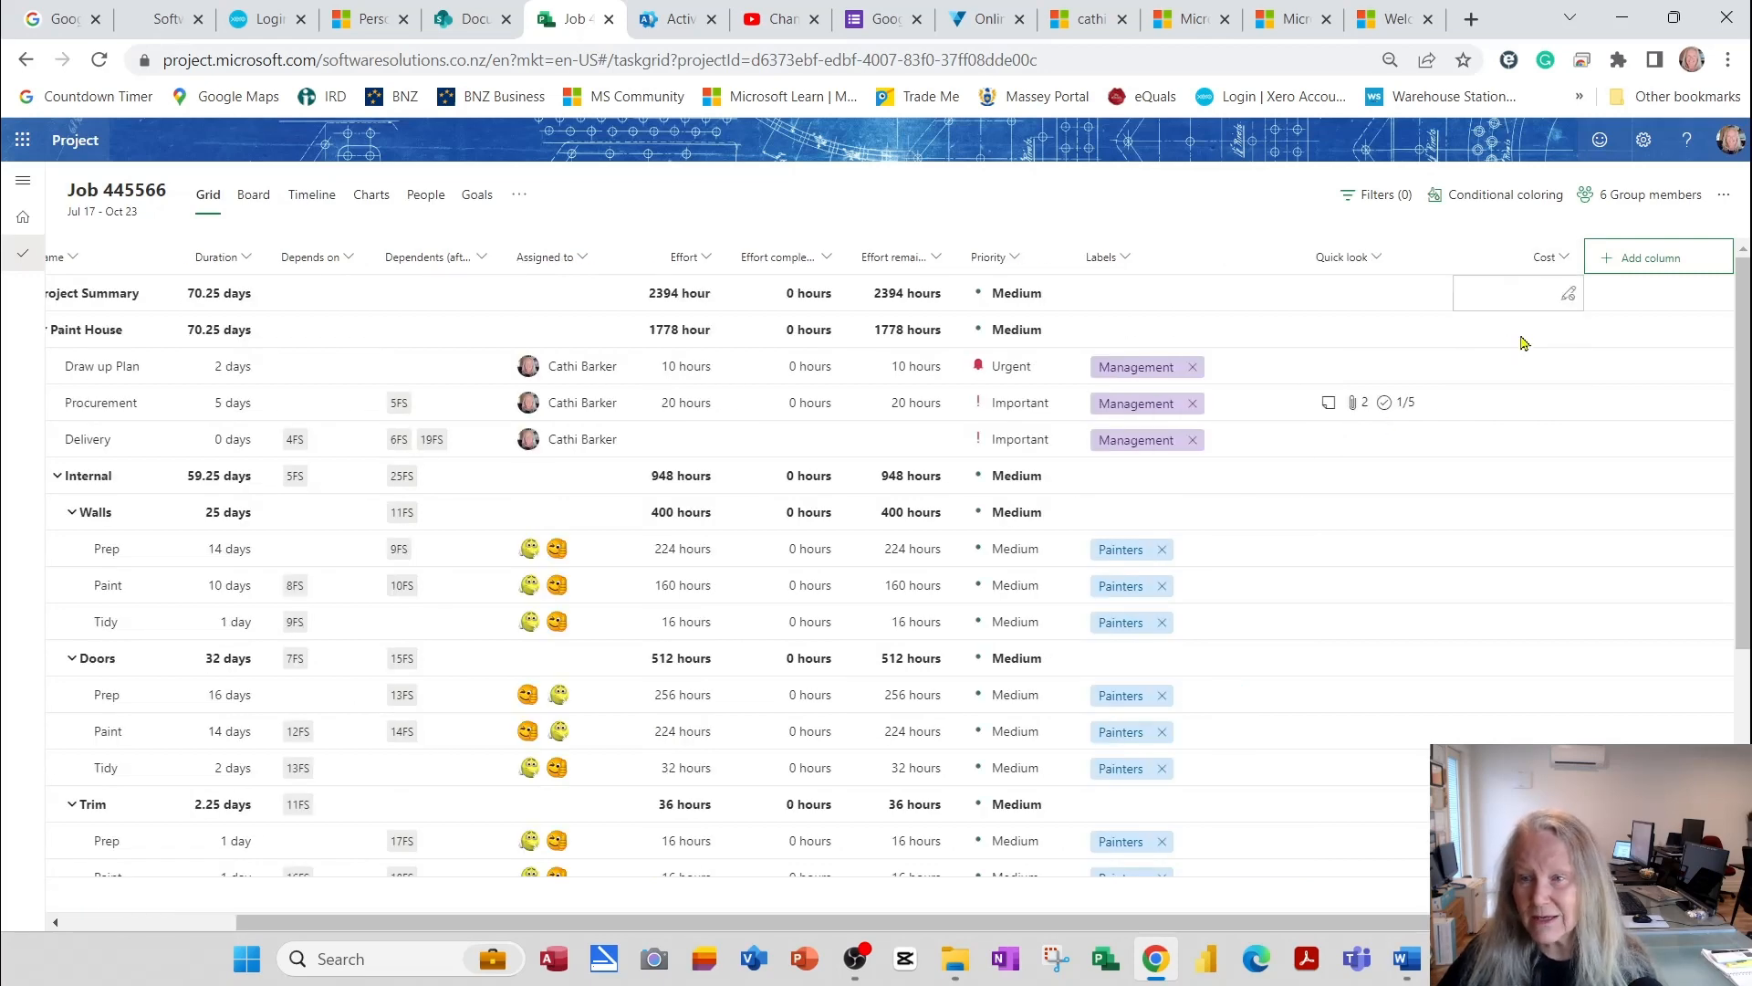
Enter a Cost of 10000 for Procurement and 500 for Delivery, and narrow the Cost column
left_click(1504, 414)
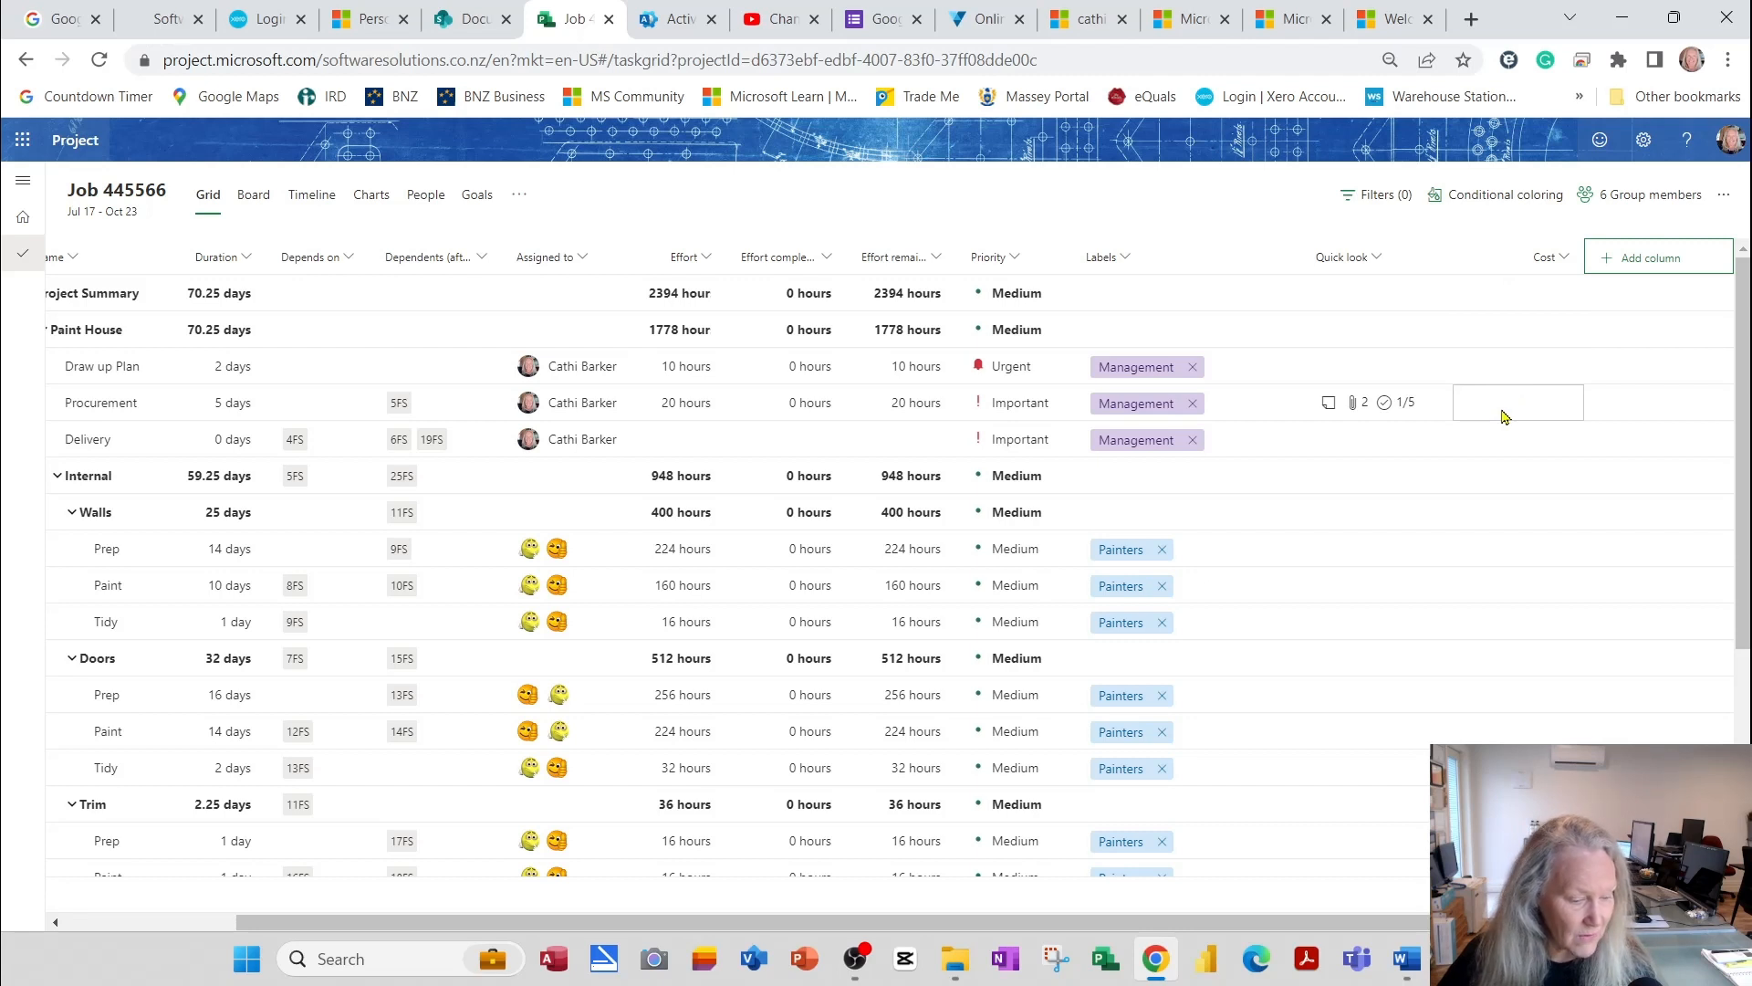
left_click(1504, 417)
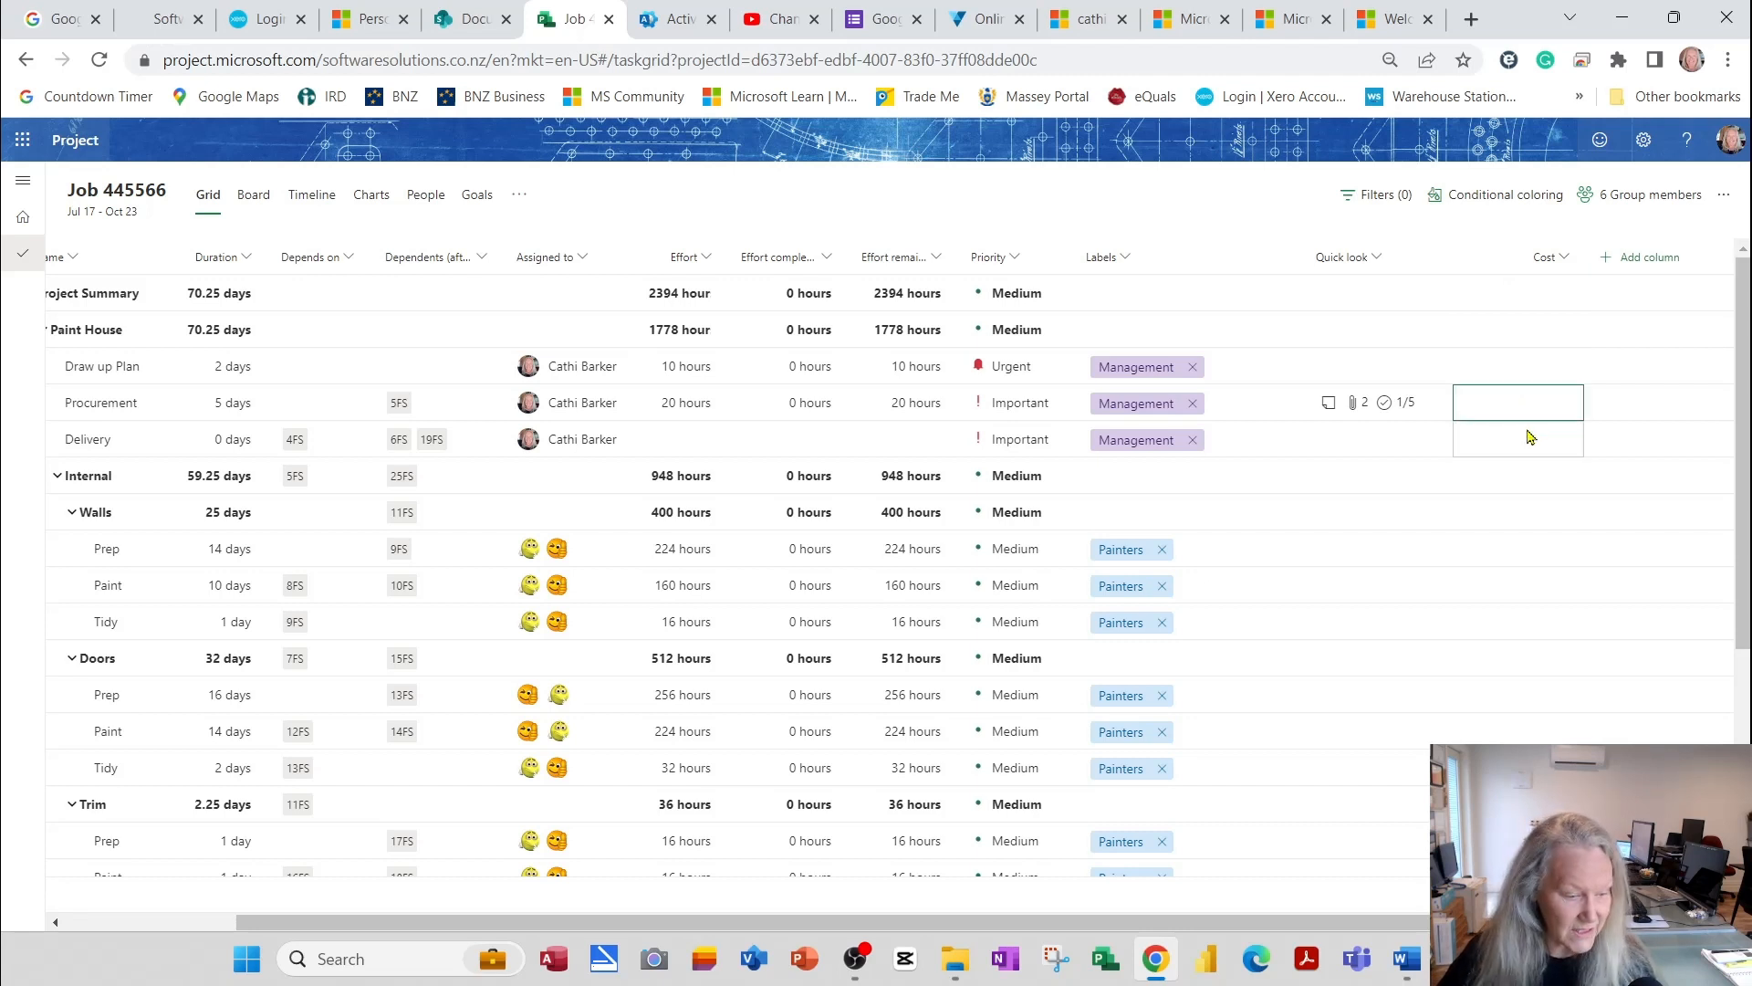
type("10000")
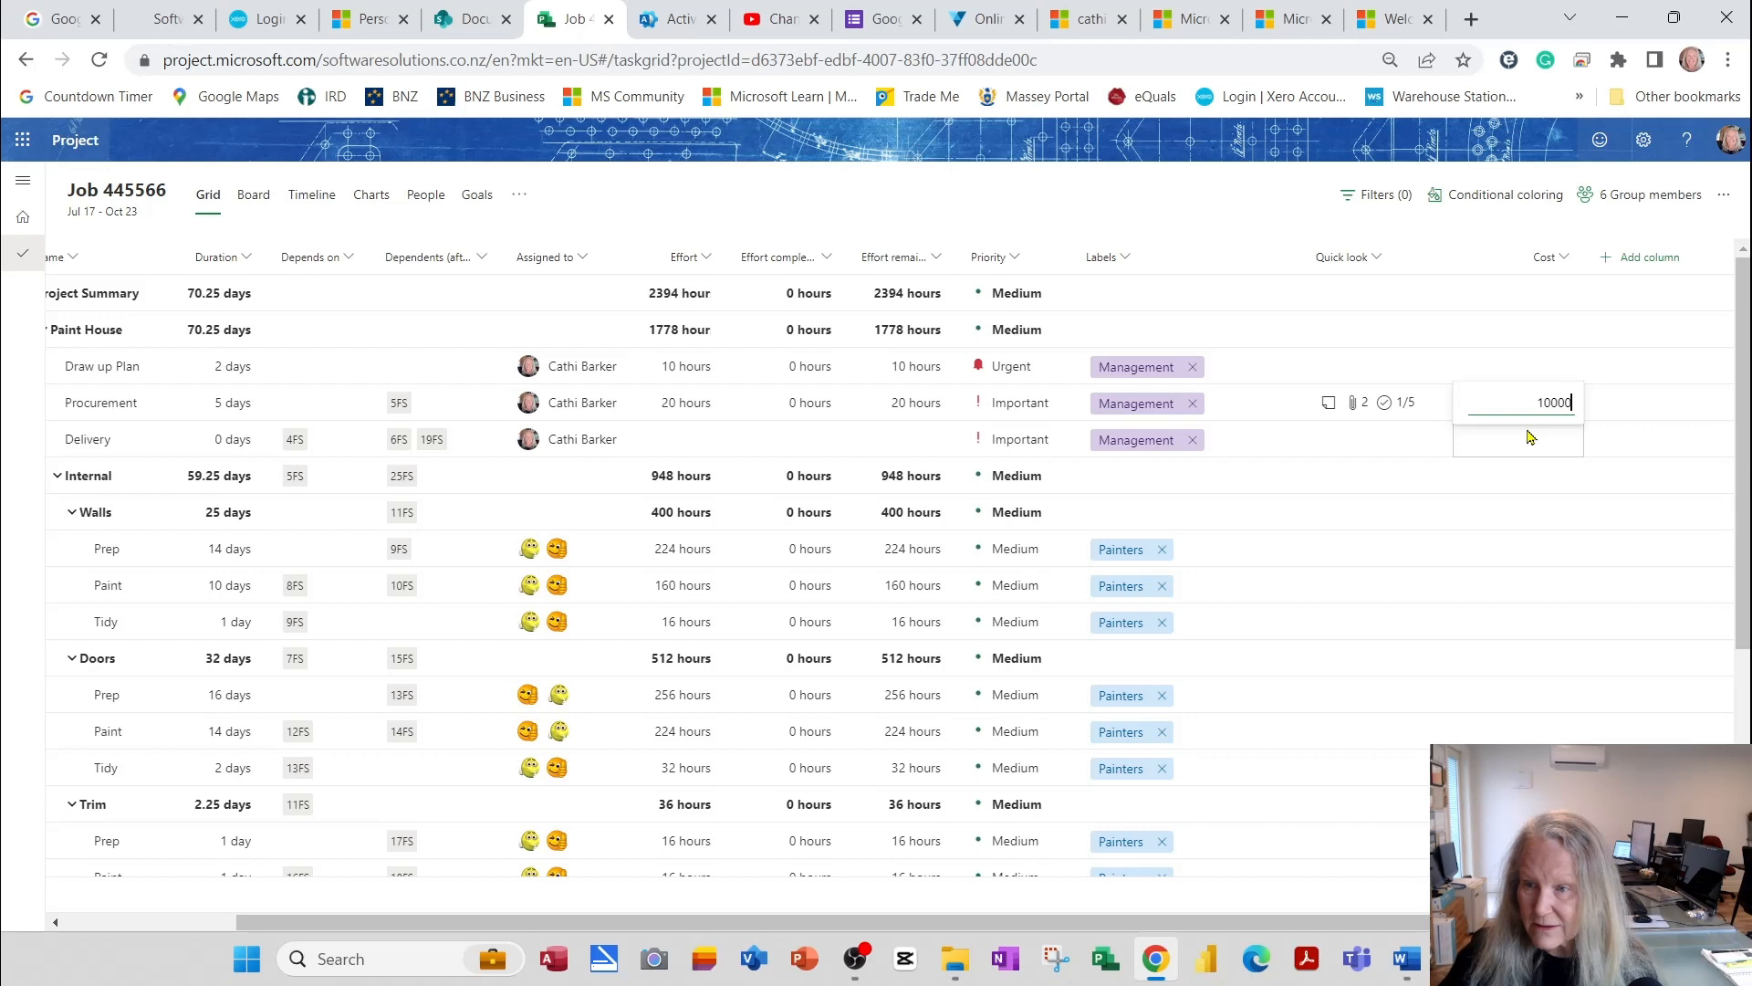
key("Return")
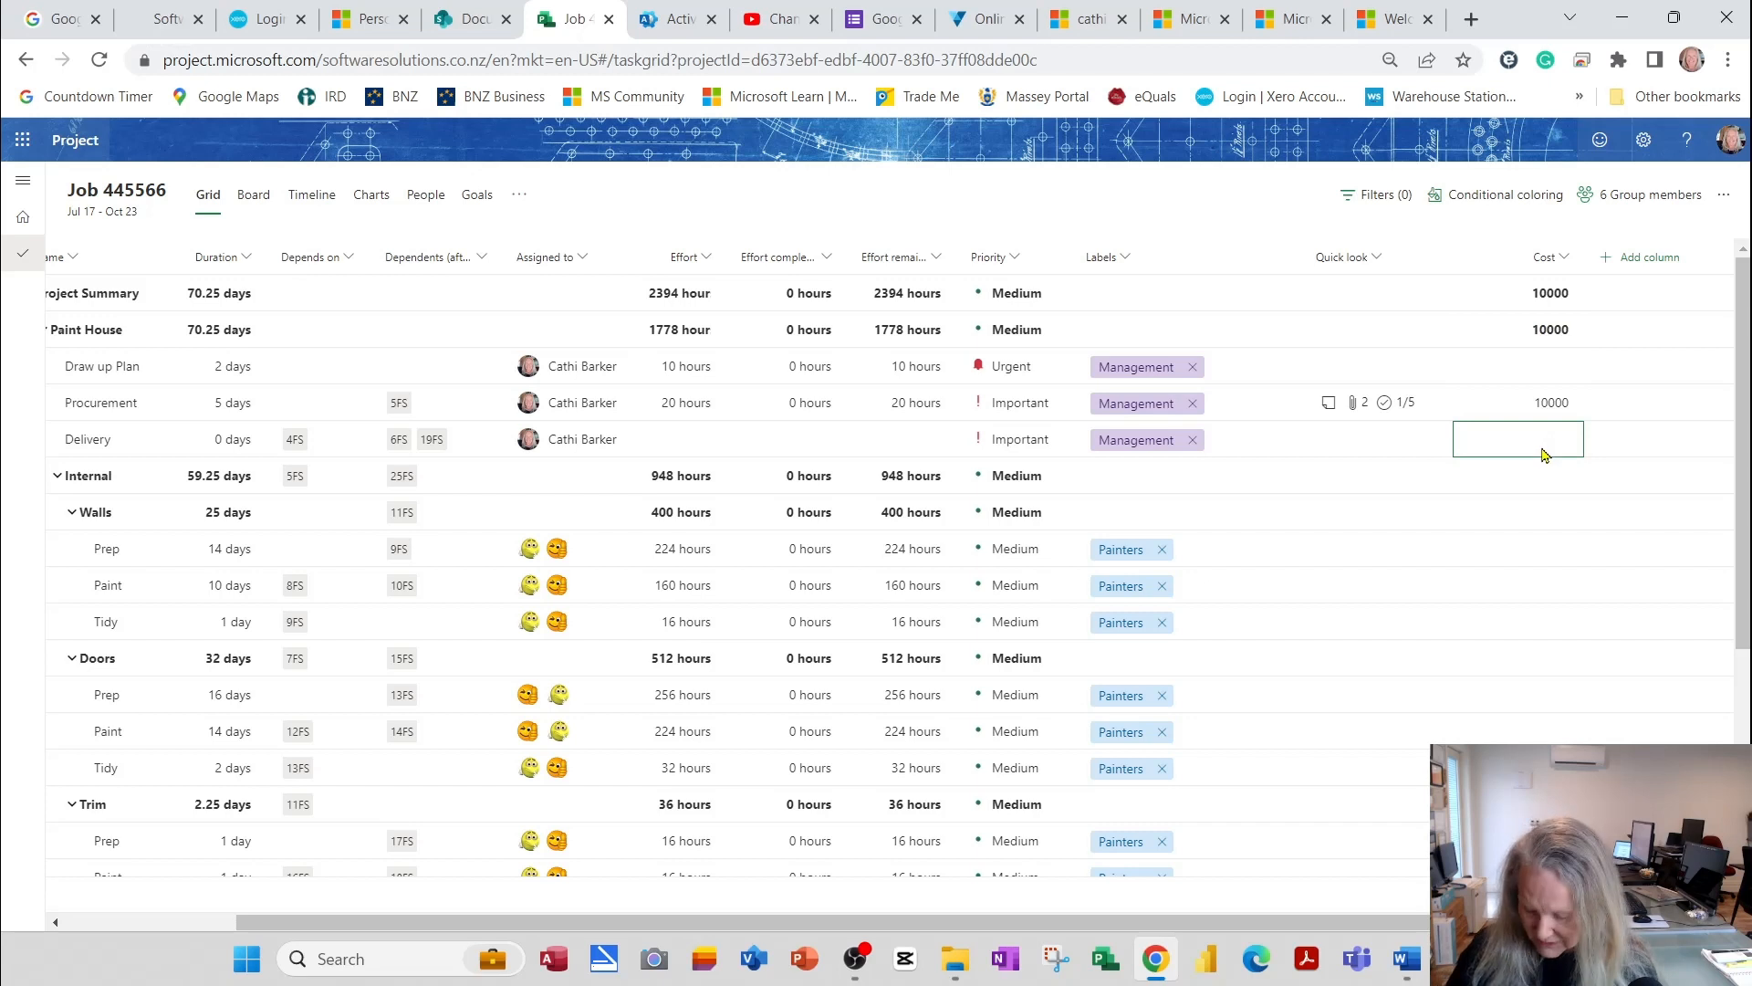
type("500")
key("Return")
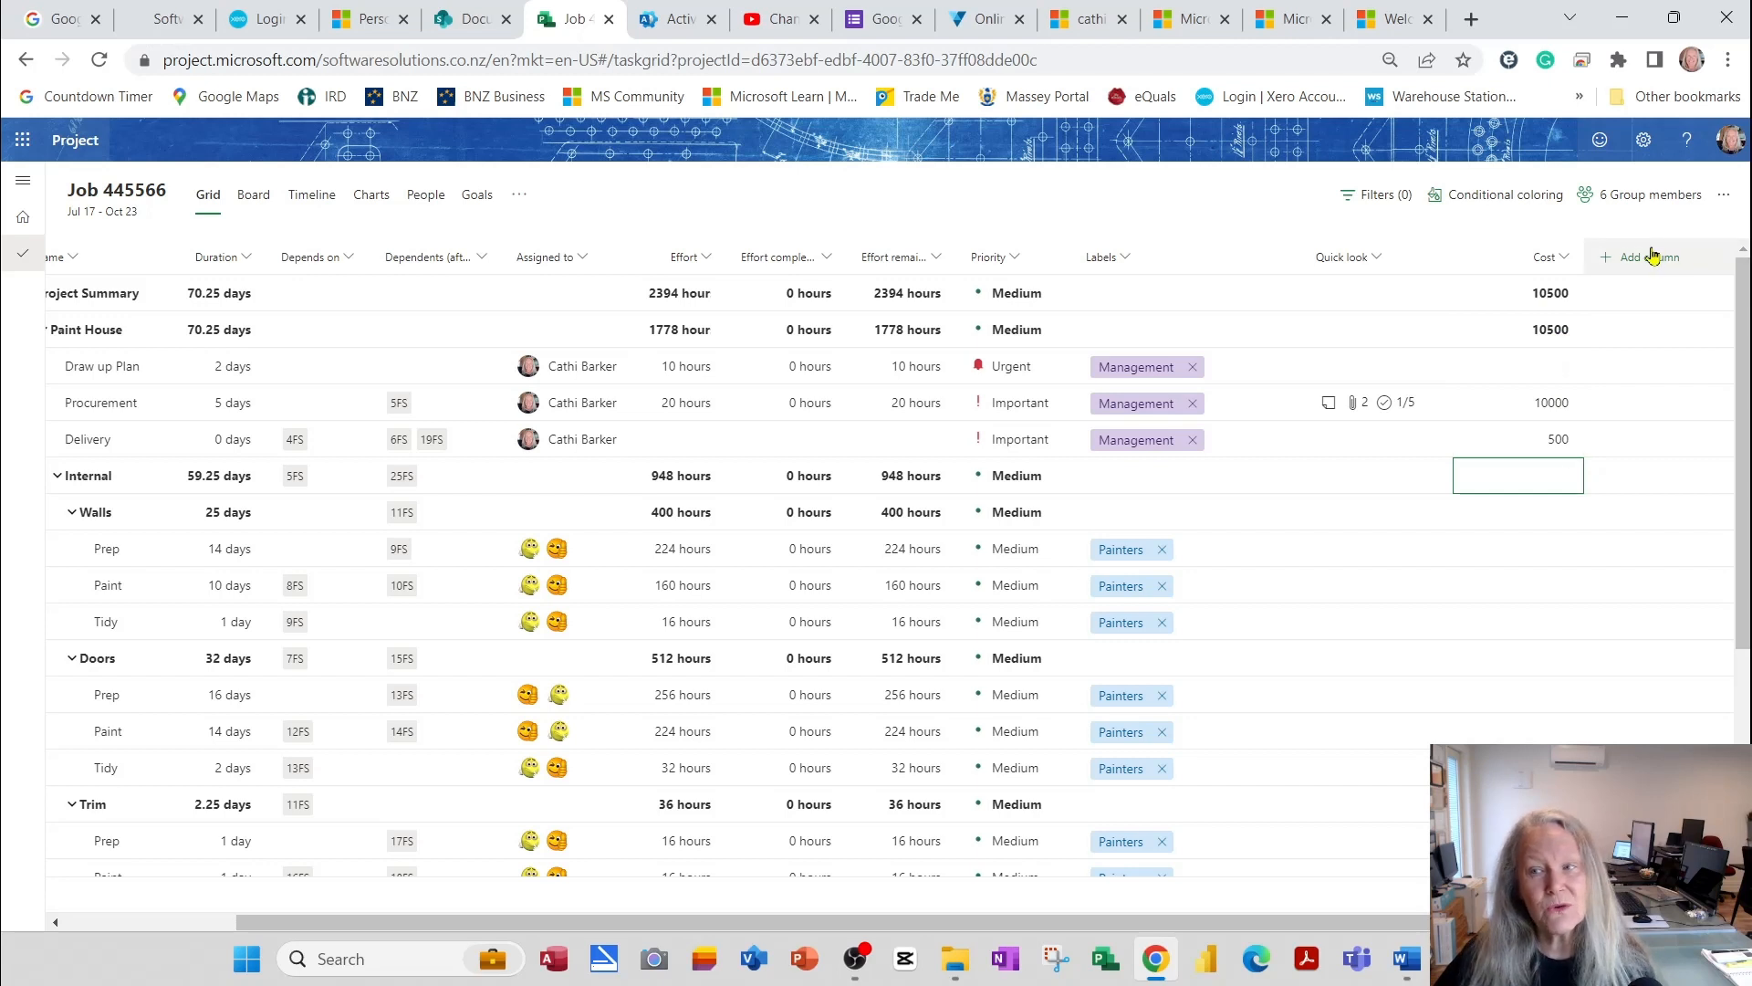
left_click_drag(1585, 249, 1357, 270)
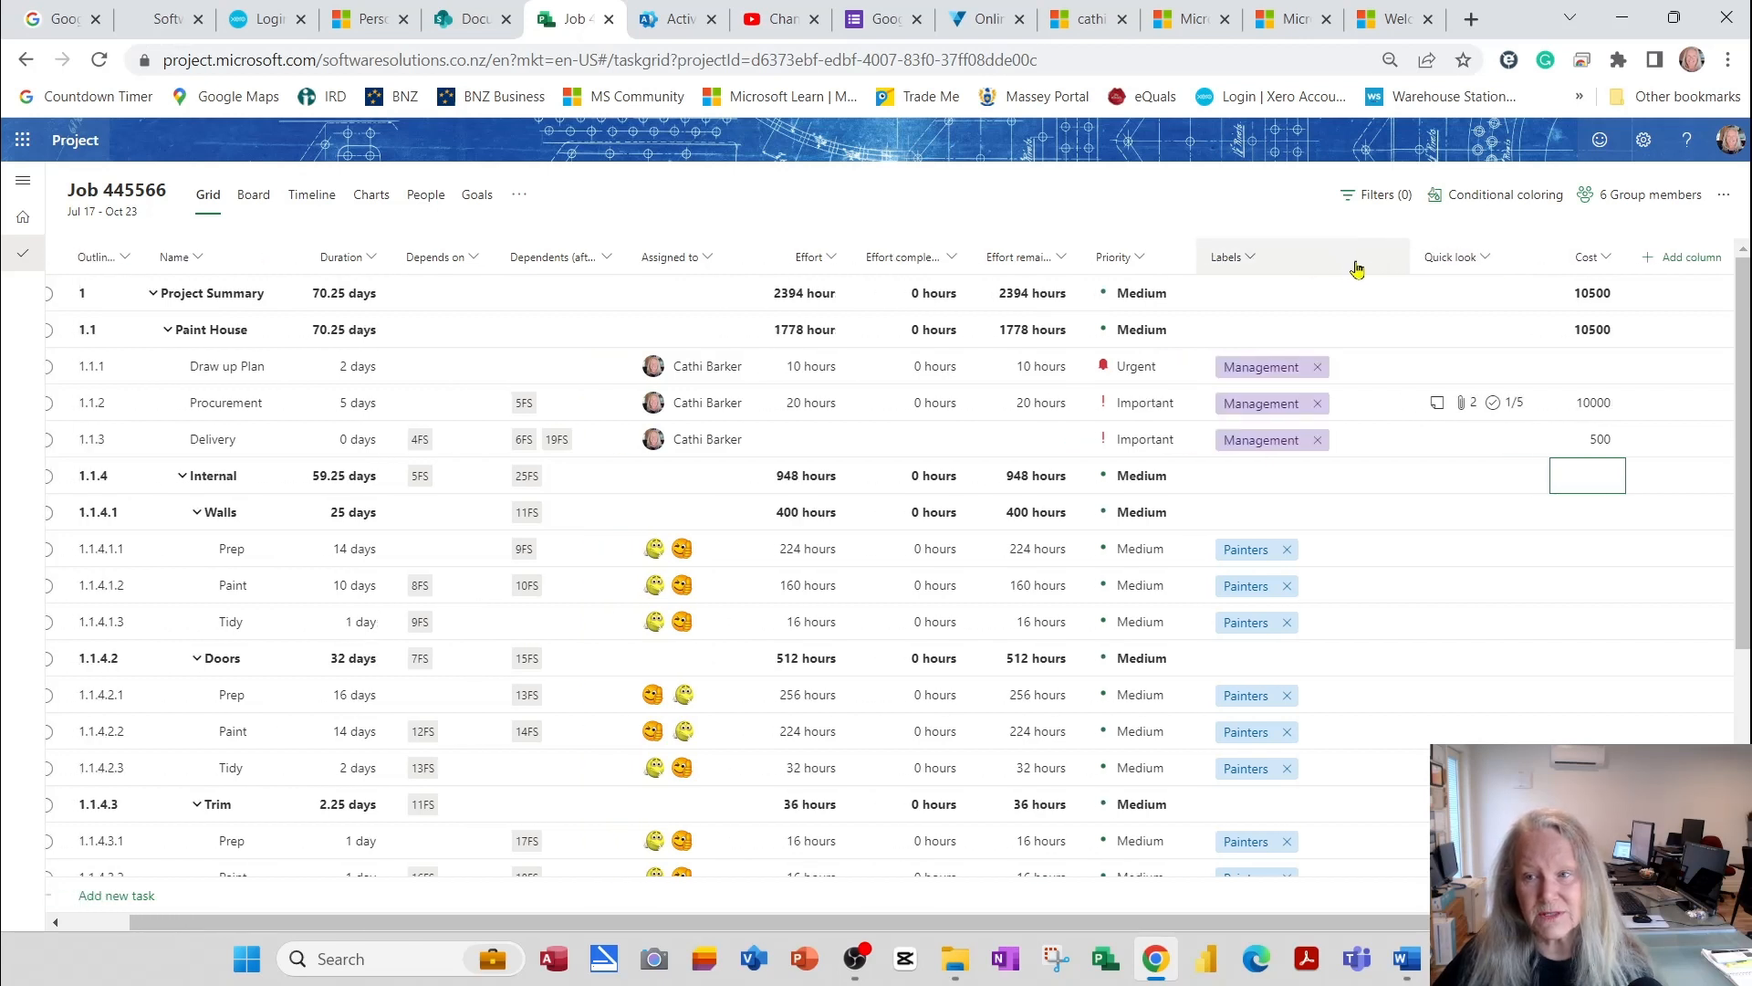
left_click_drag(1579, 923, 1619, 923)
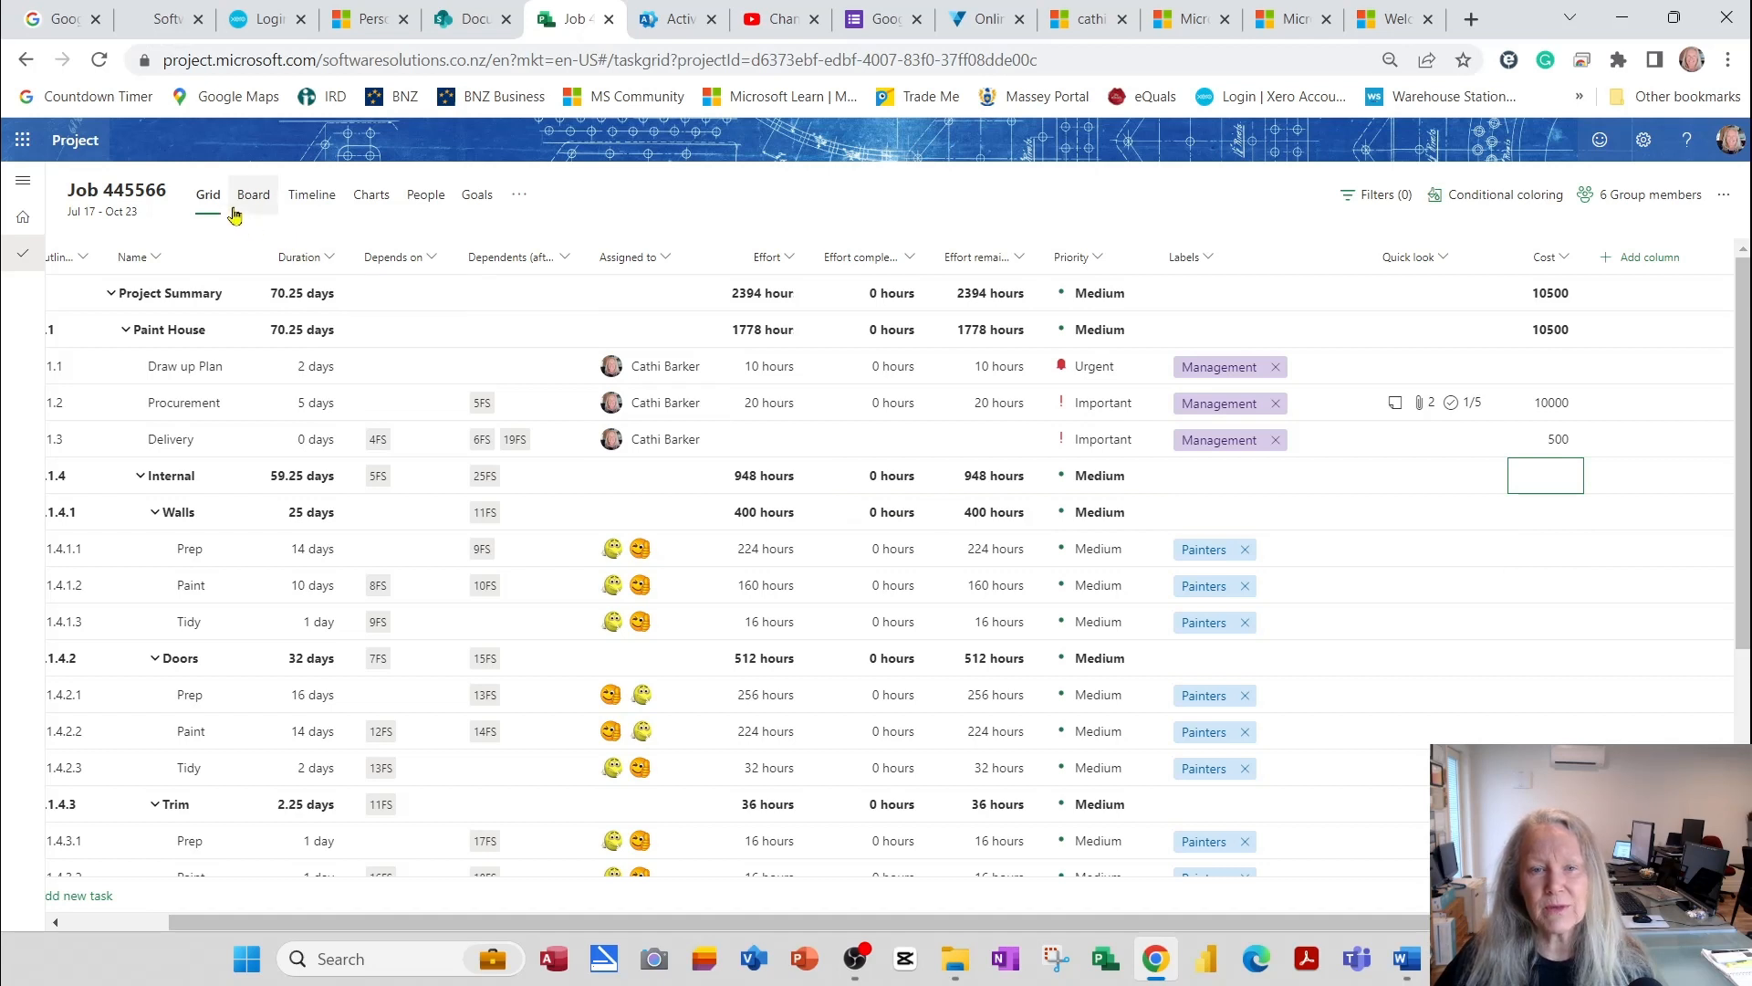
Add a project goal named House & Roof Painted
left_click(478, 196)
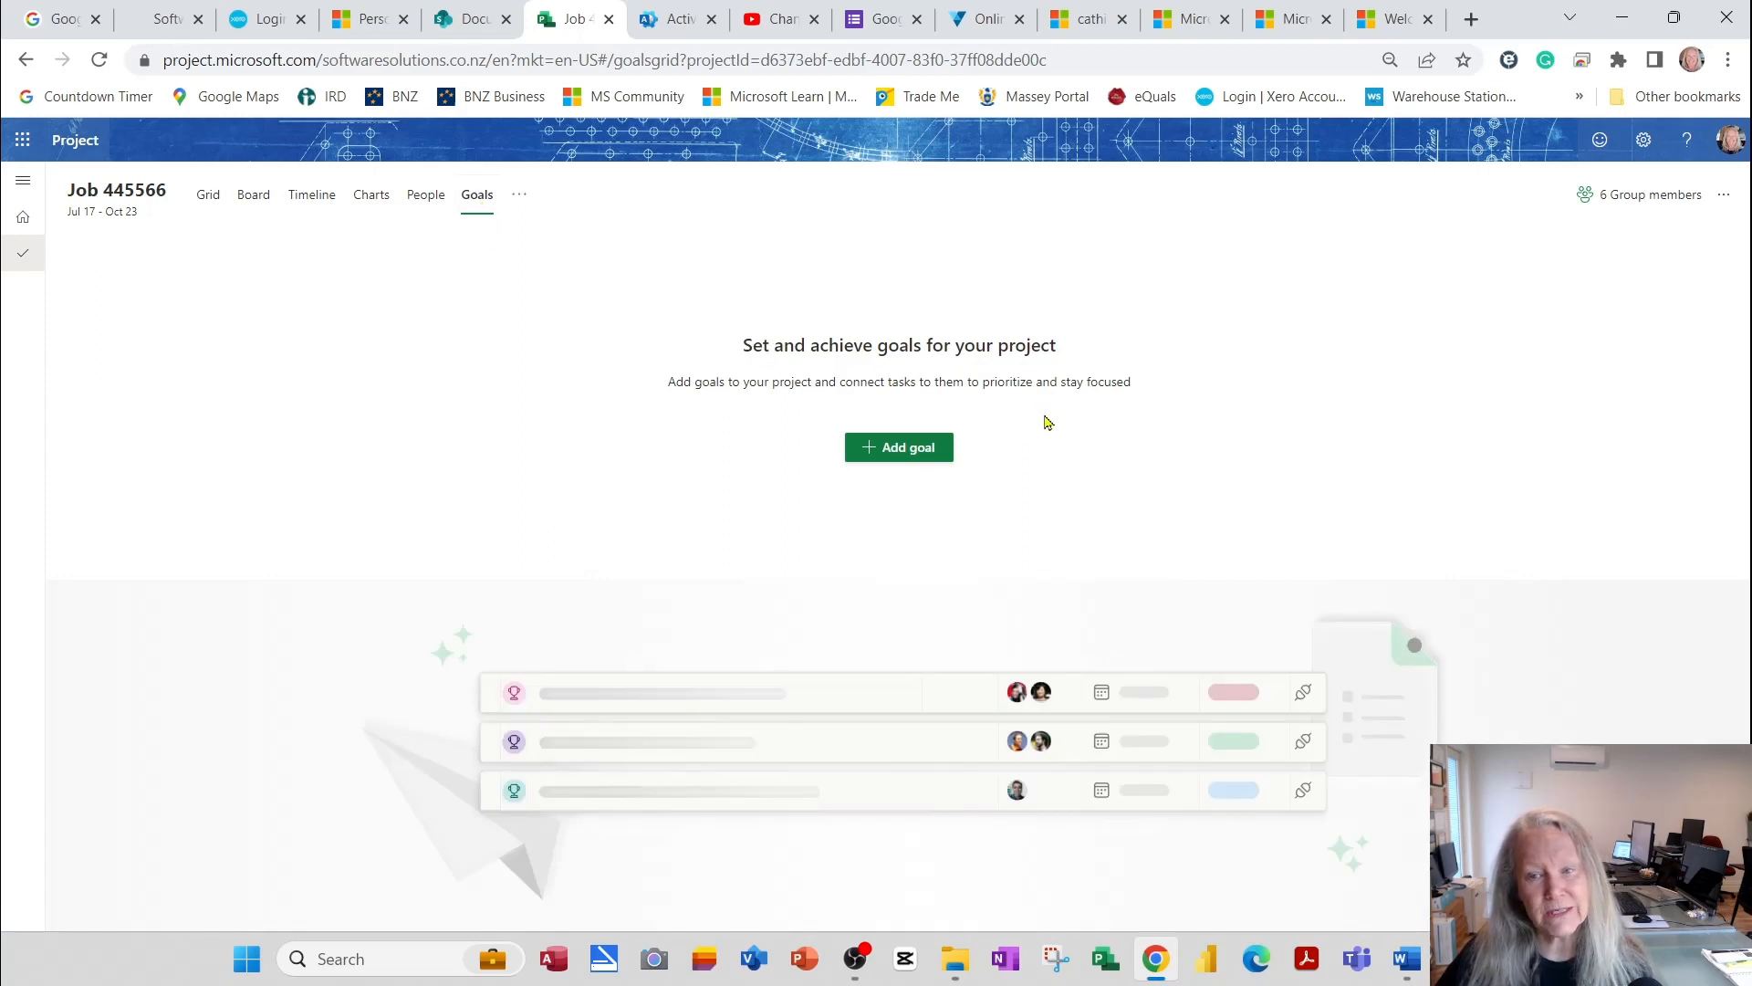
left_click(933, 450)
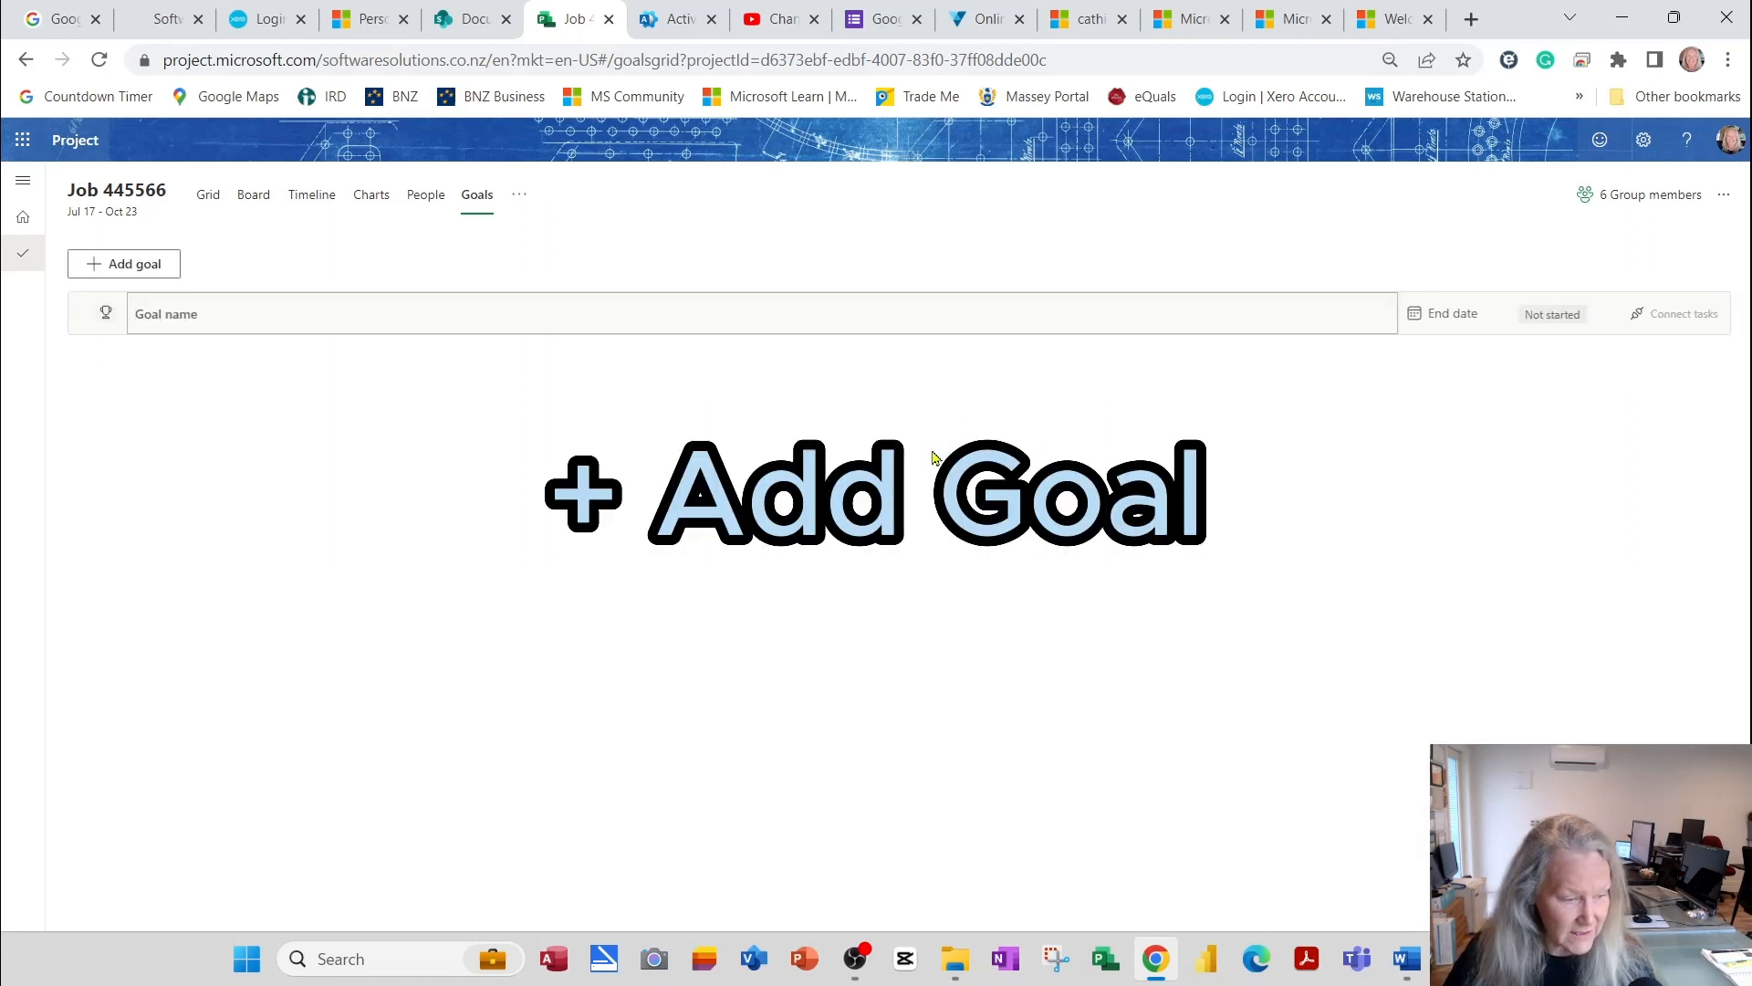
type("House & Roof Painted")
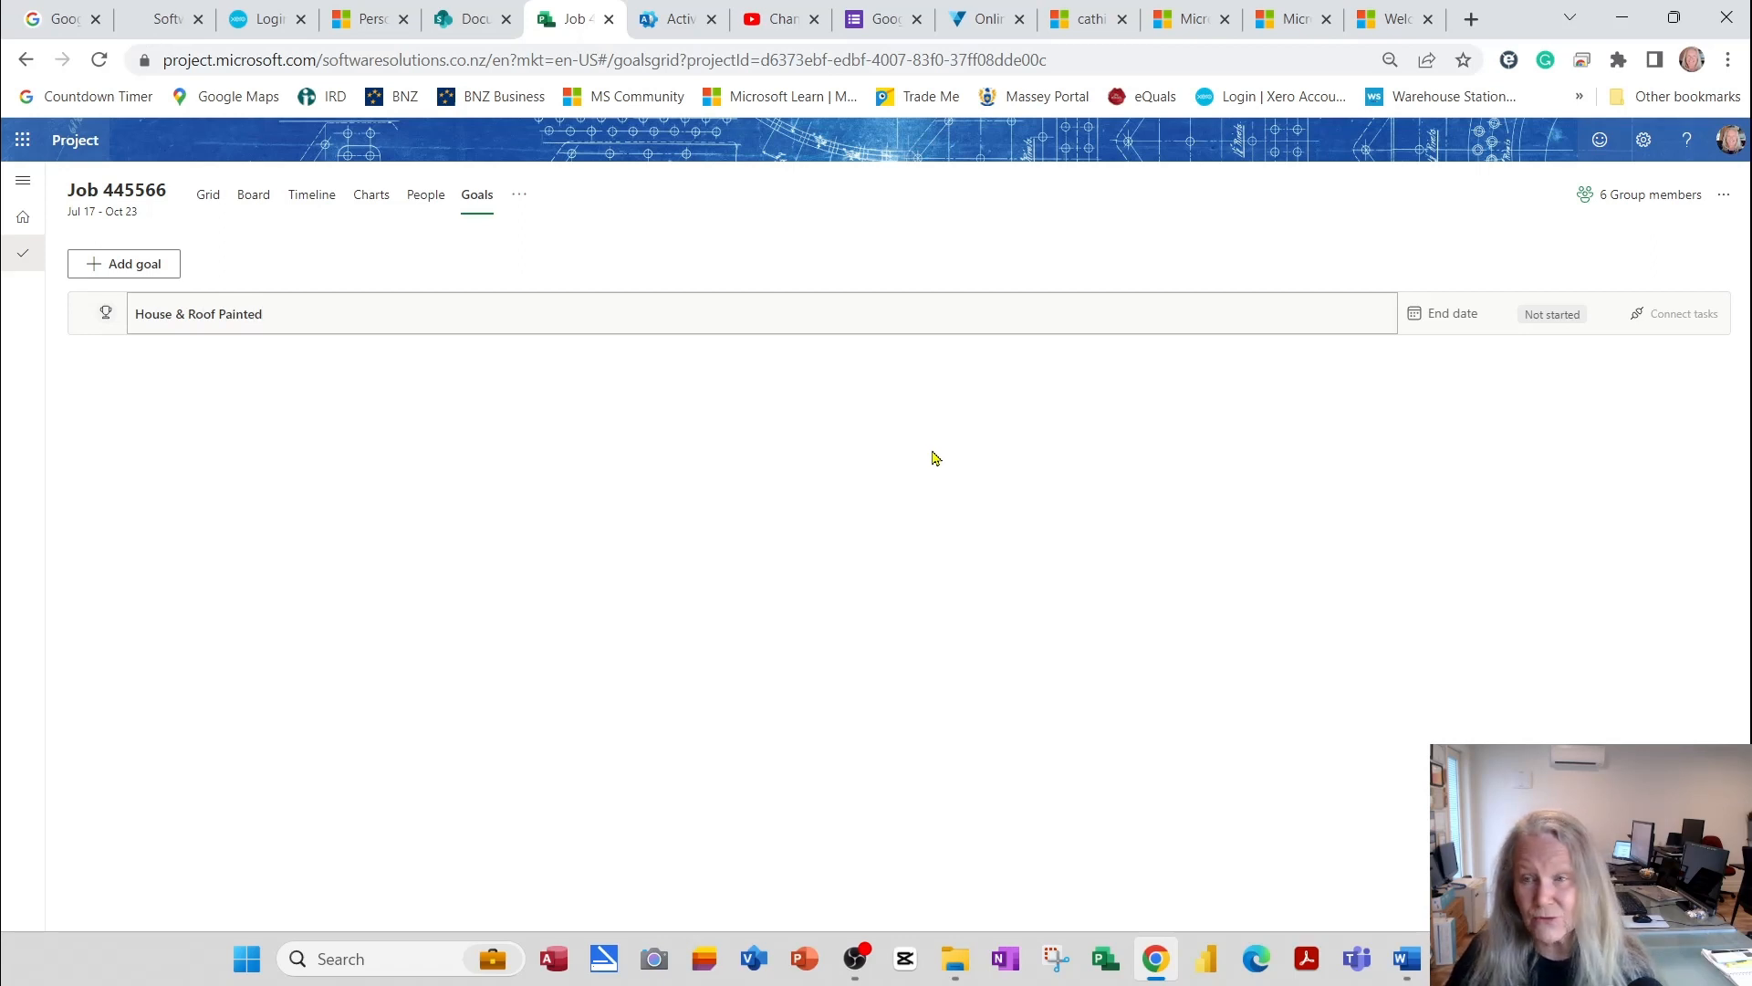
left_click(1548, 390)
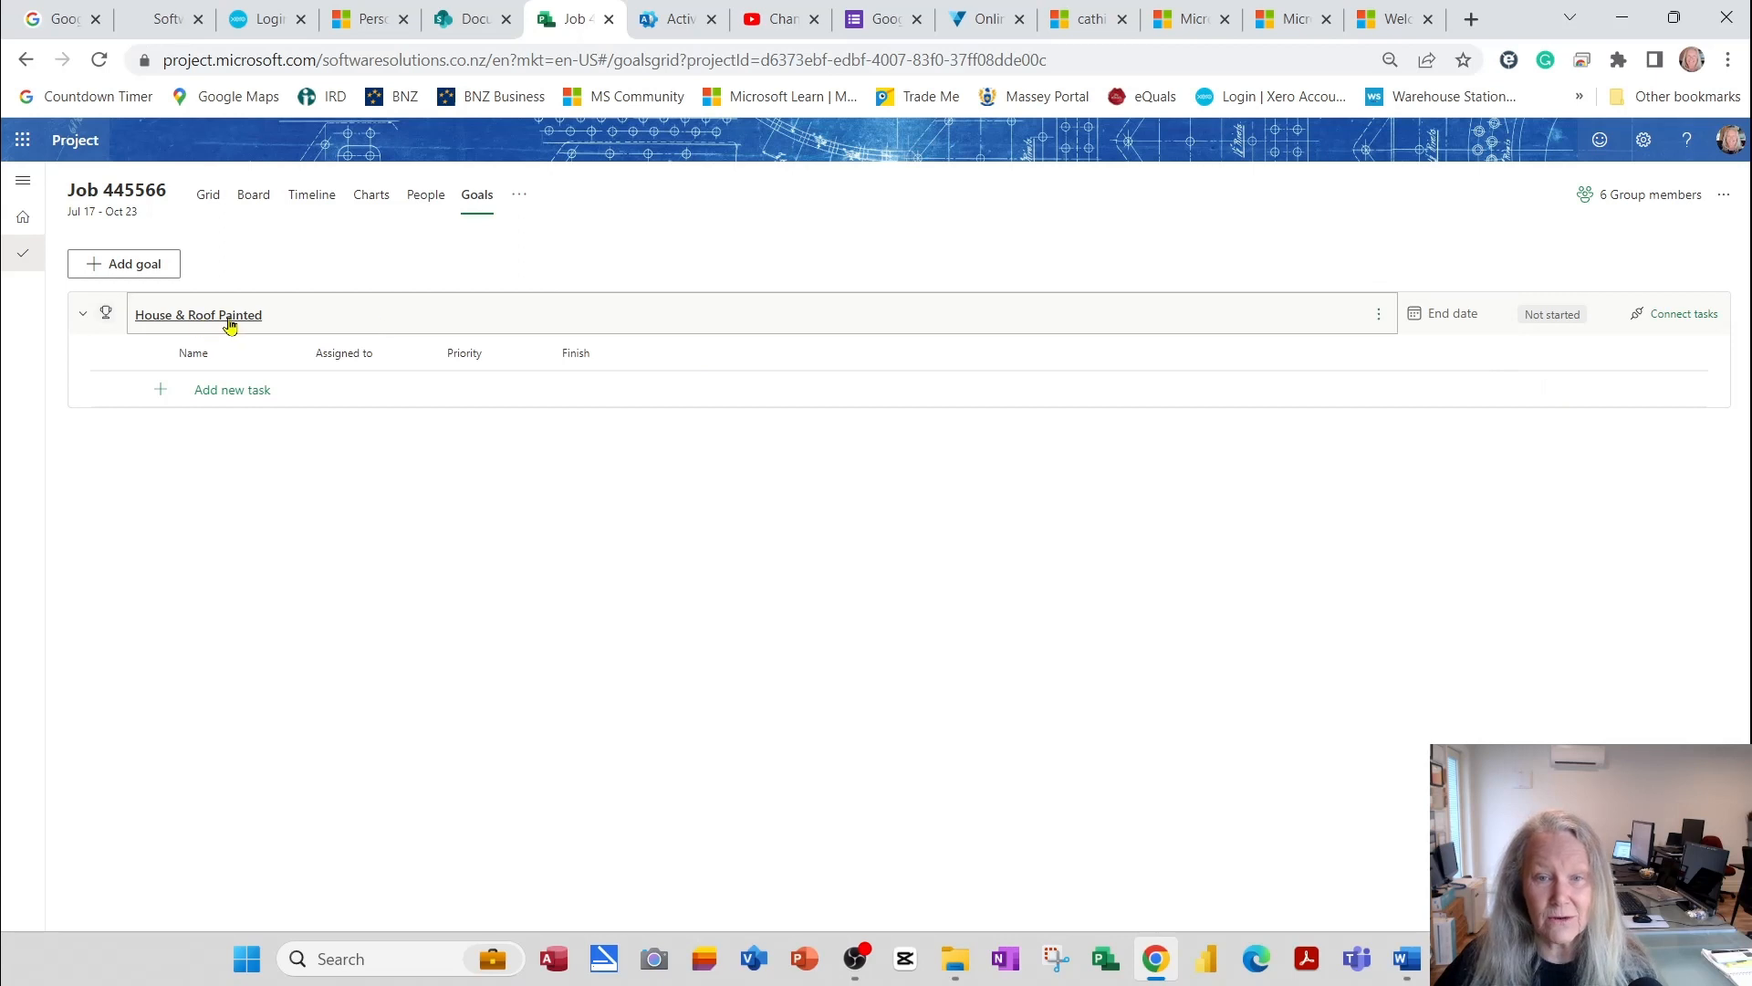
left_click(235, 398)
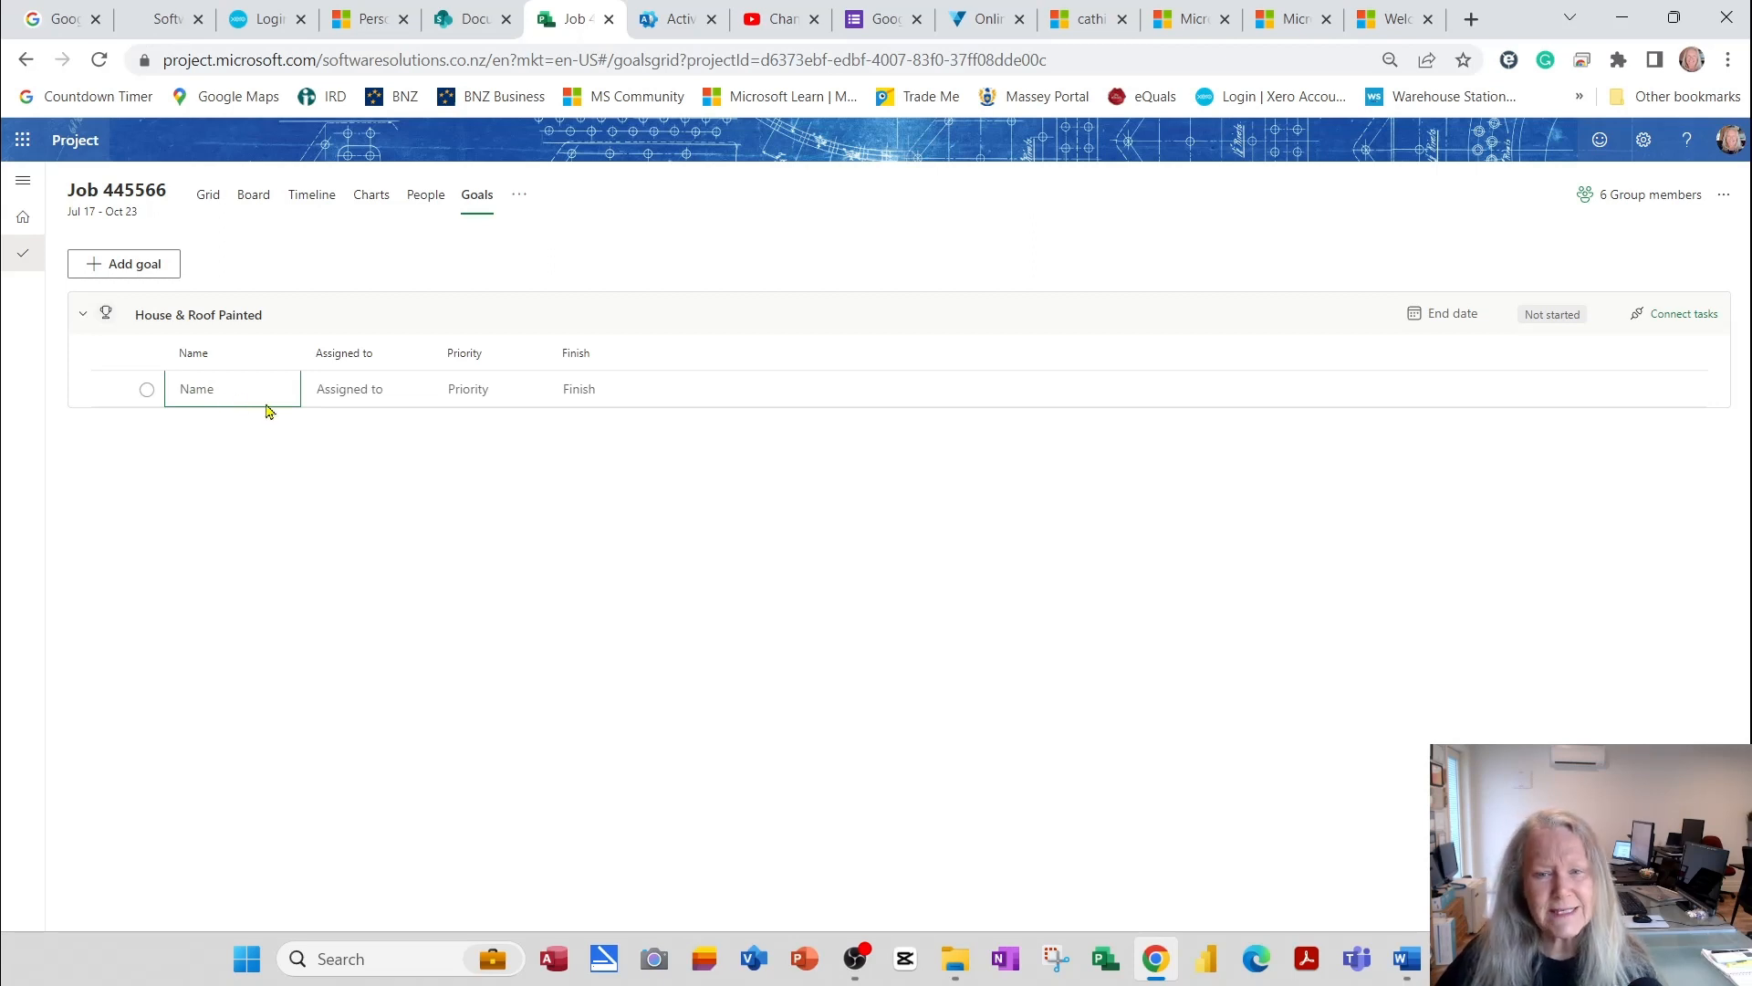
Open the task connections of the House & Roof Painted goal and select Draw up Plan, Procurement and Delivery
left_click(1682, 316)
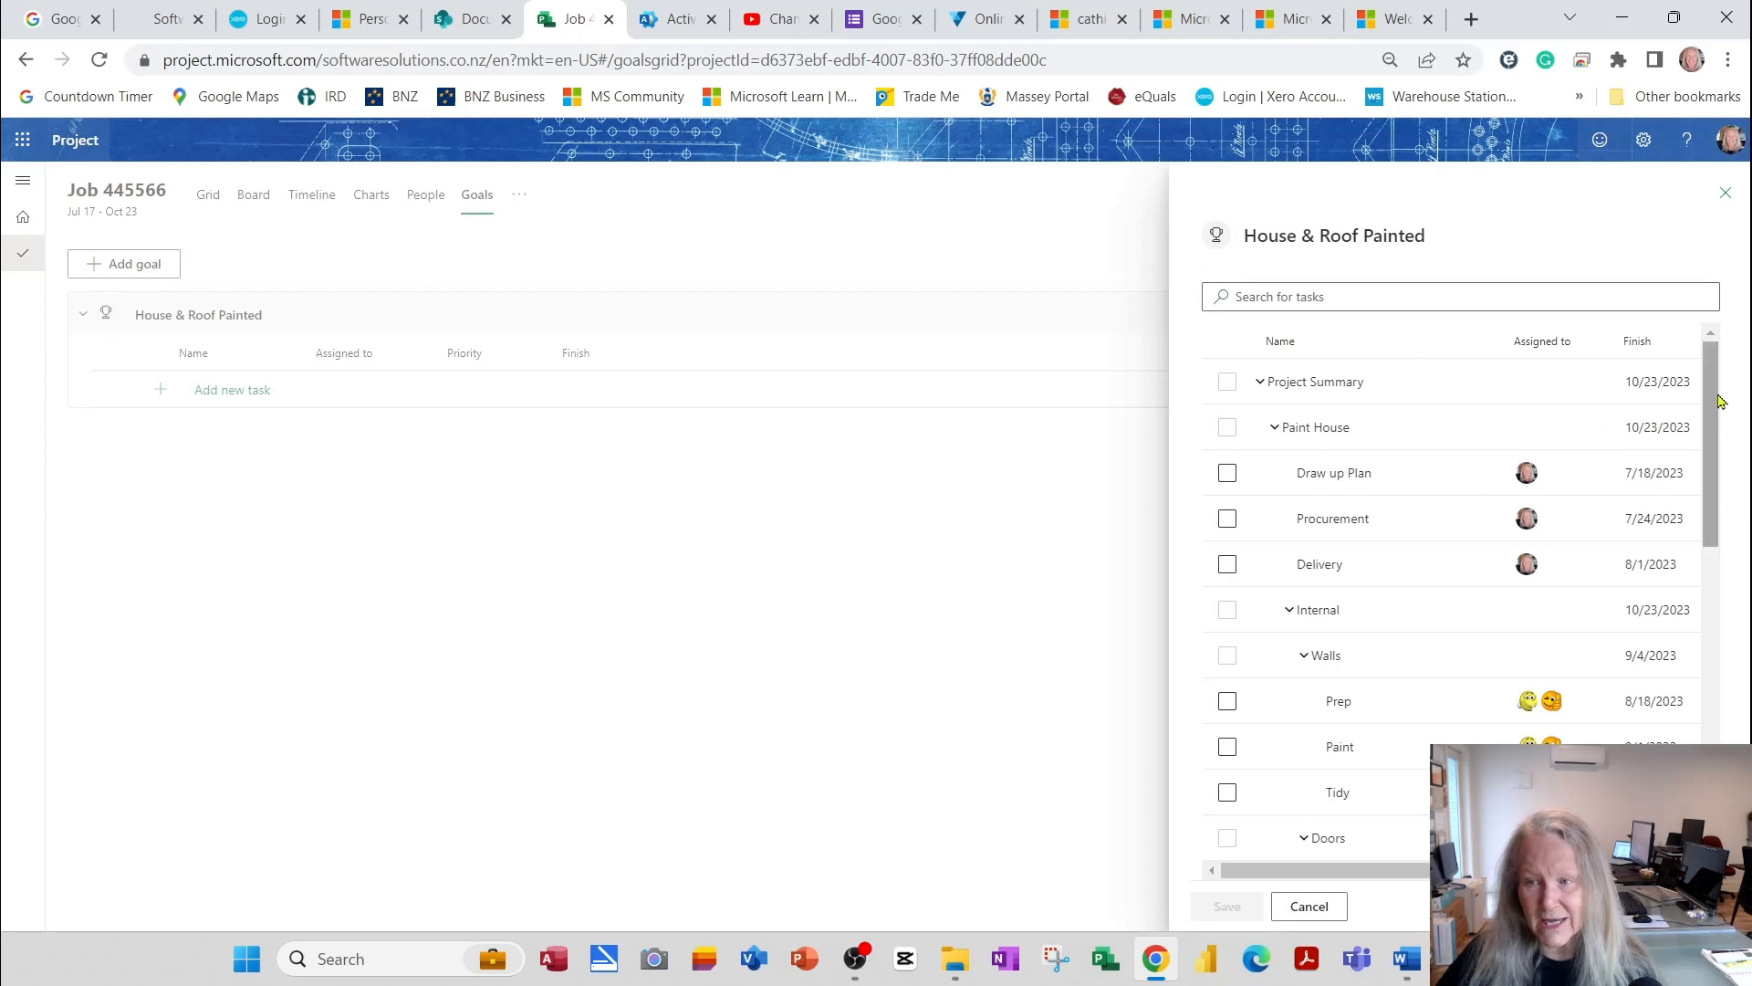
mouse_move(1713, 401)
left_mouse_down()
mouse_move(1704, 730)
mouse_move(1703, 361)
left_mouse_up()
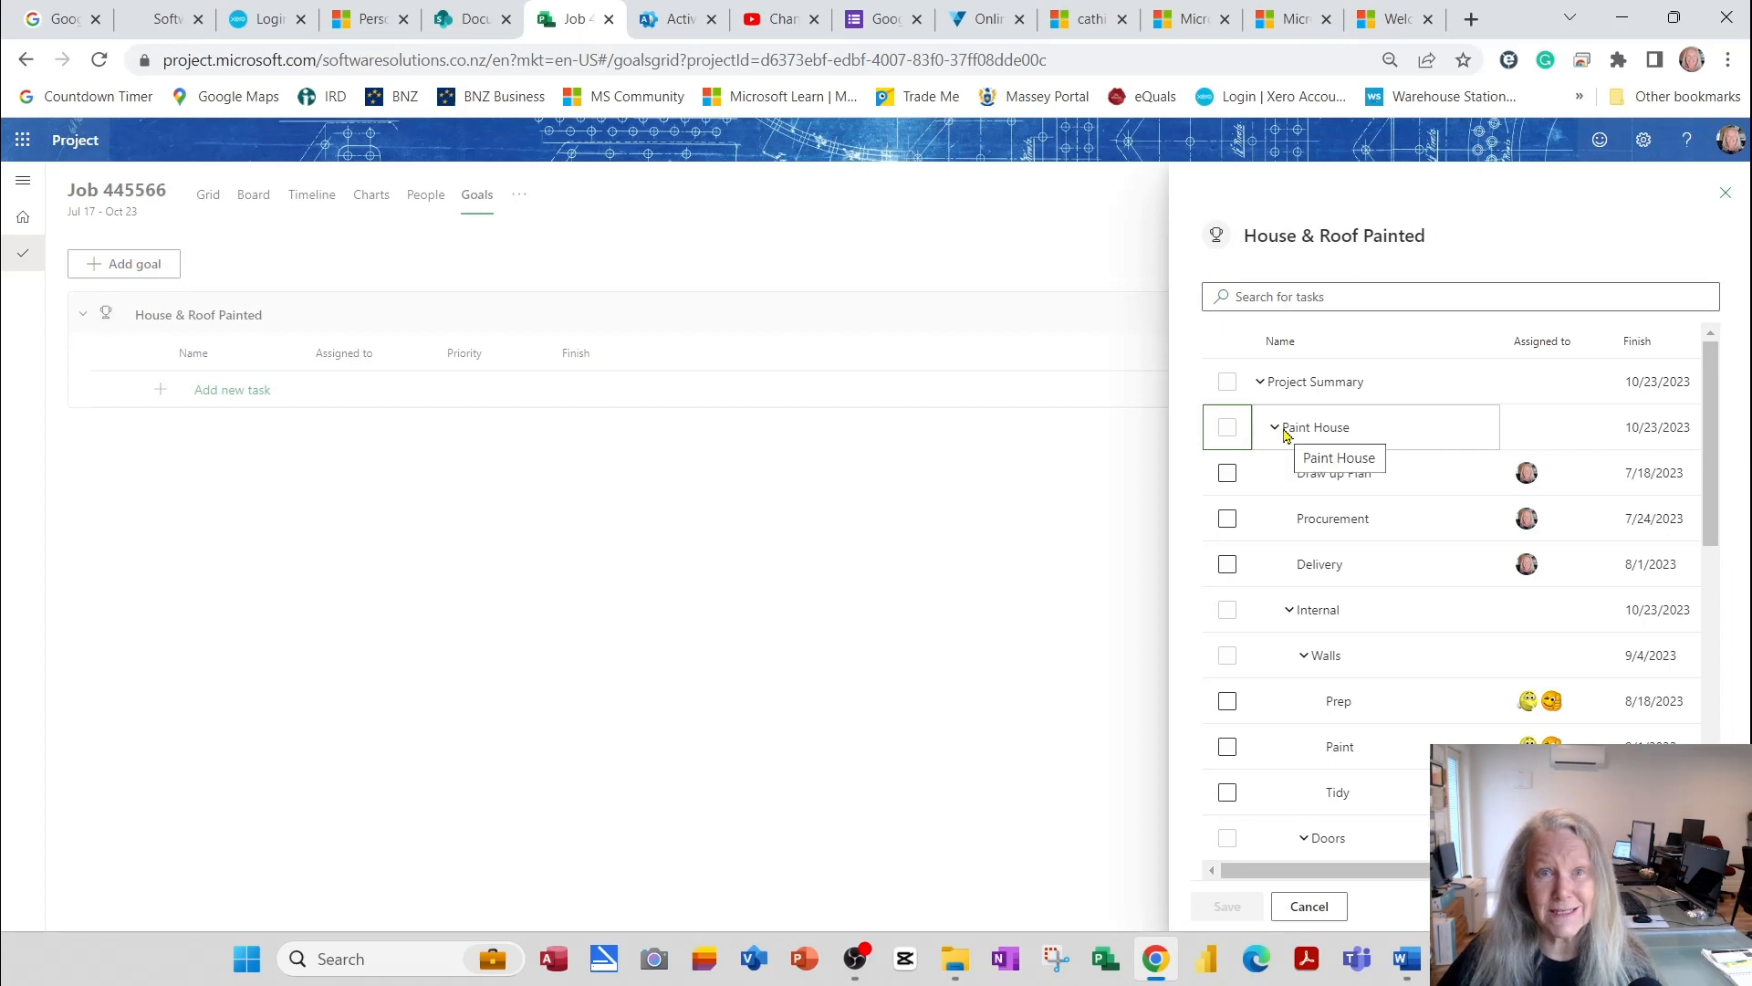
left_click(1228, 473)
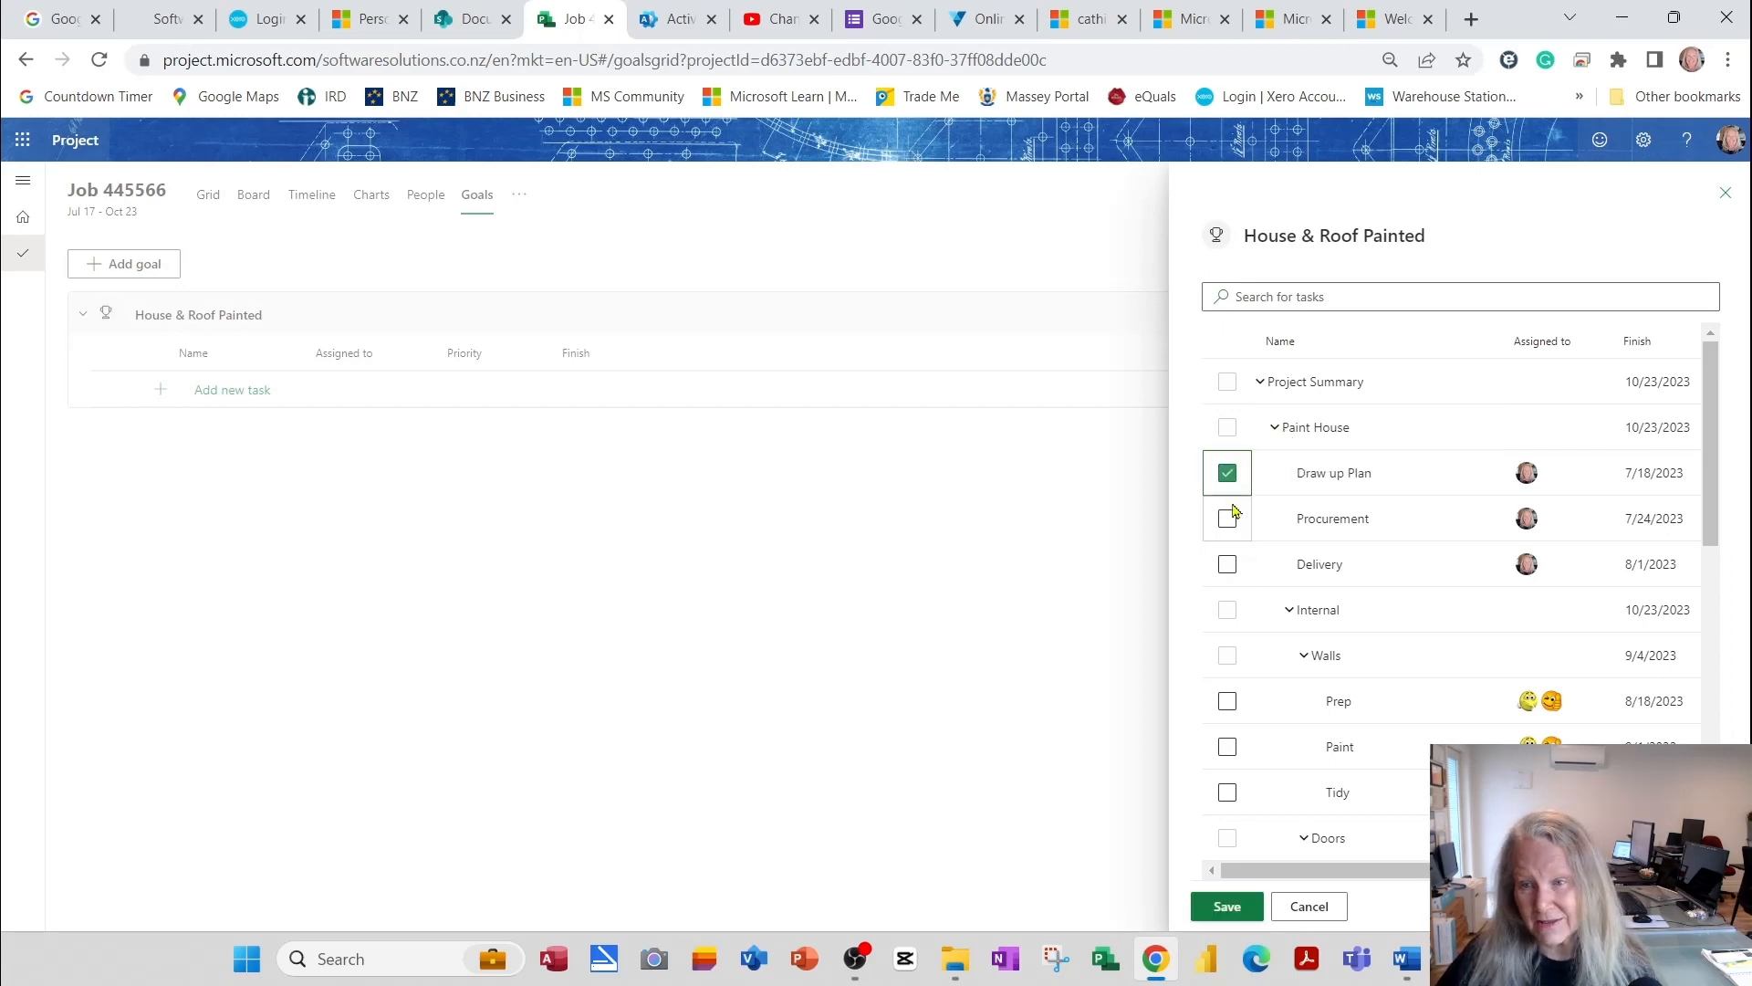
left_click(1227, 520)
left_click(1227, 564)
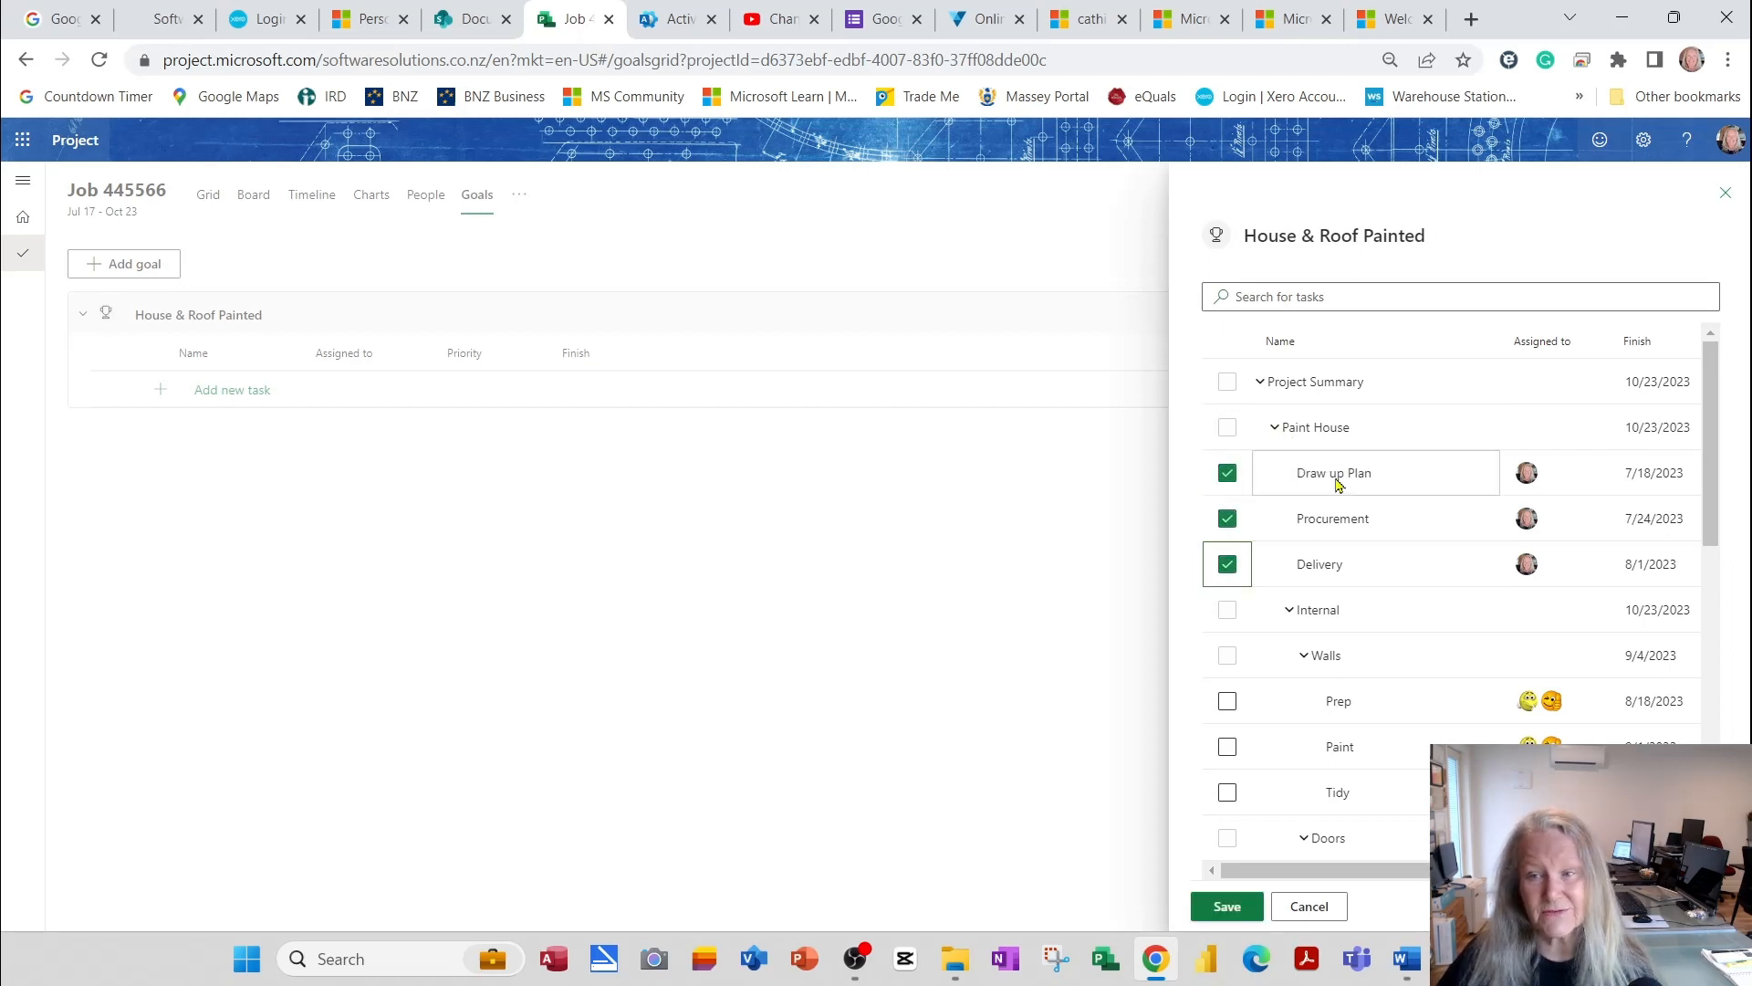
Select the Prep, Paint and Tidy tasks under both Walls and Doors for the House & Roof Painted goal
scroll(1369, 566, "down", 2)
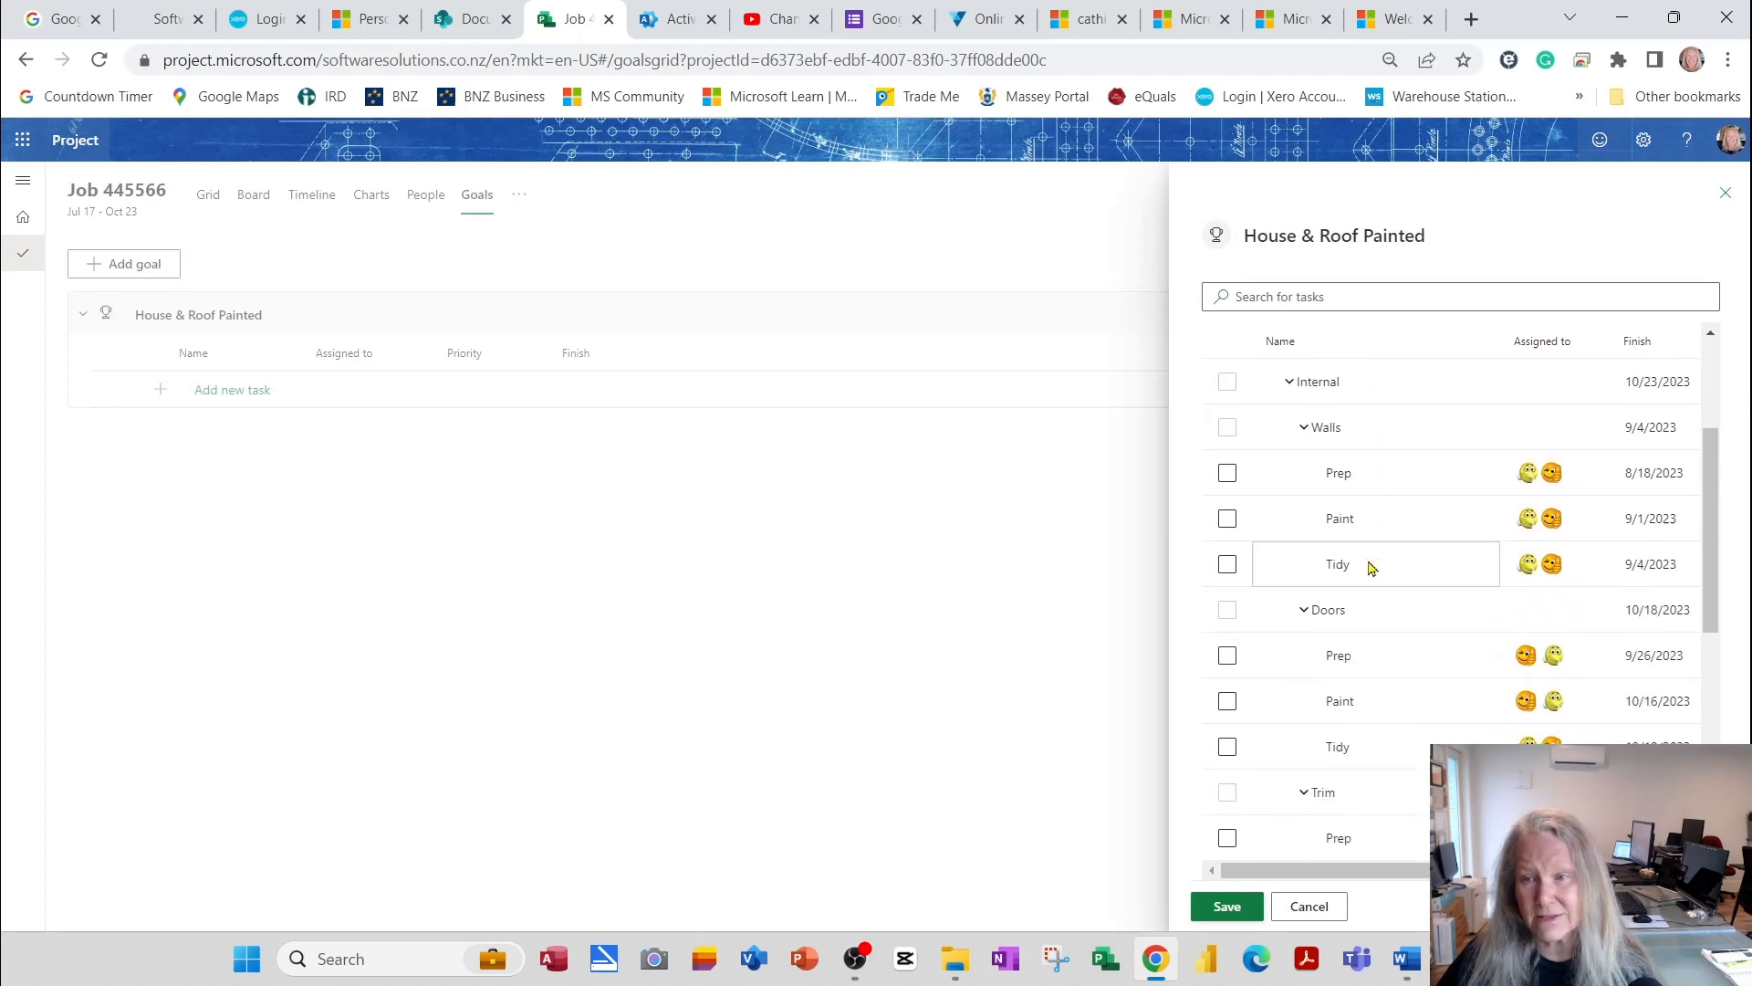
left_click(1228, 473)
left_click(1228, 519)
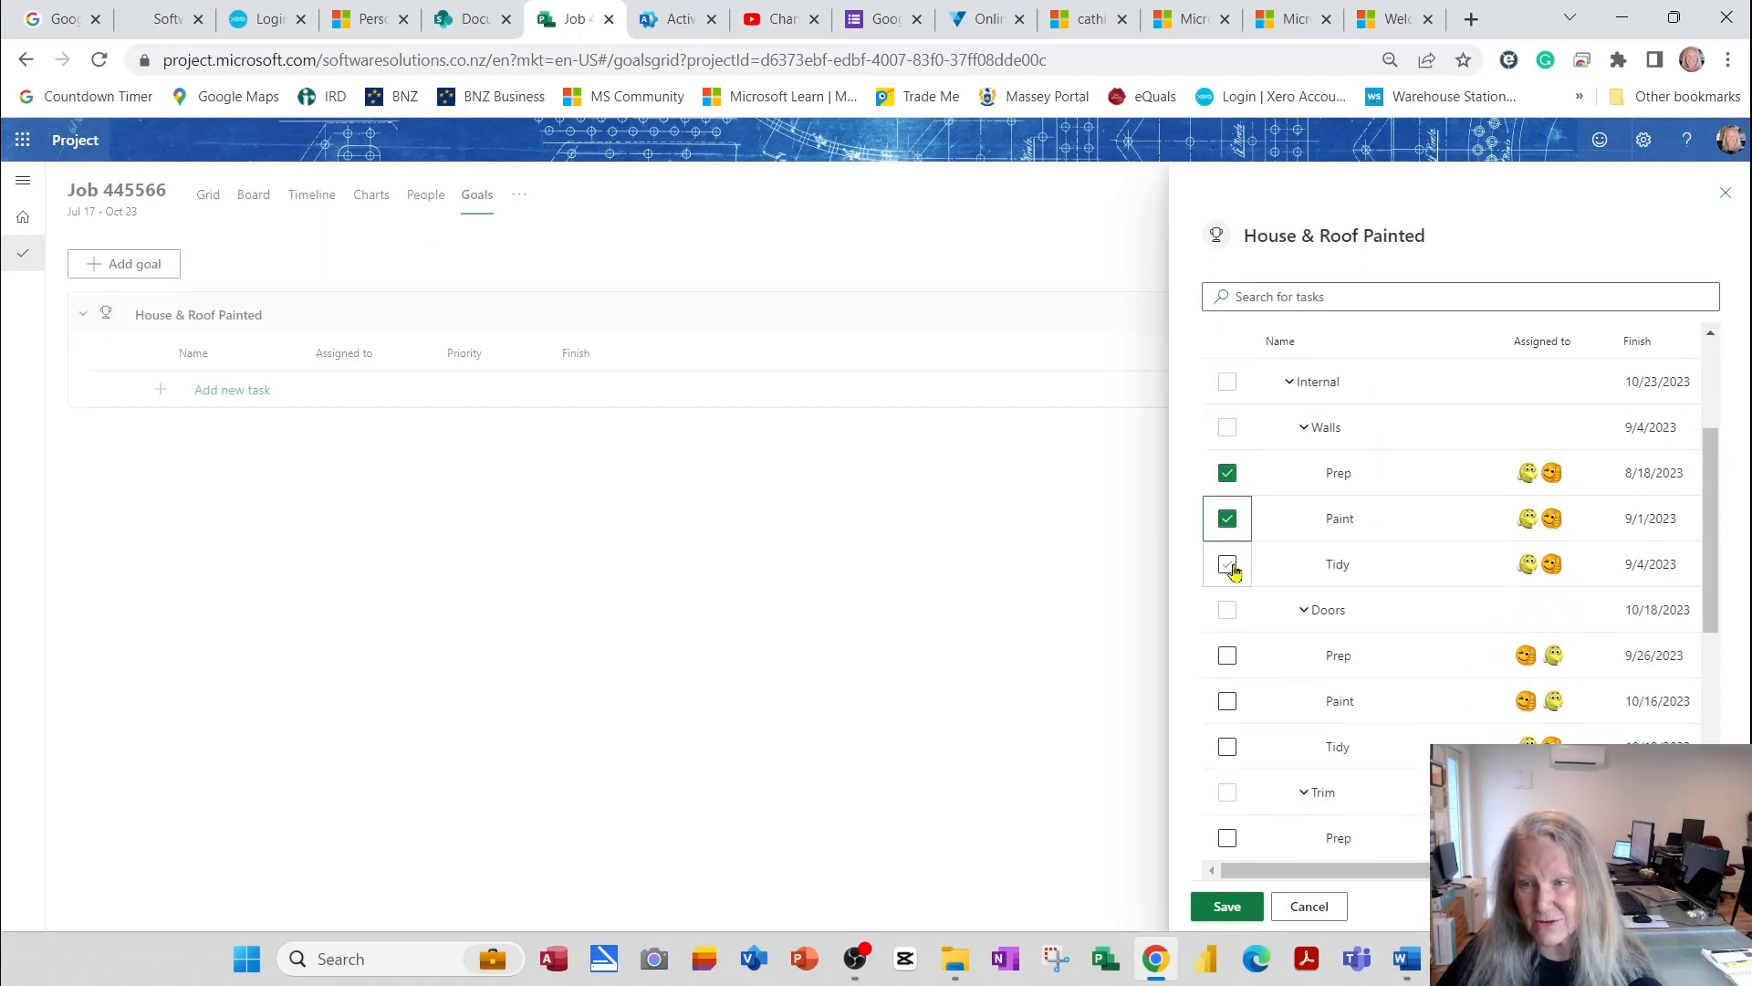
left_click(1228, 564)
scroll(1364, 611, "down", 1)
scroll(1371, 617, "down", 1)
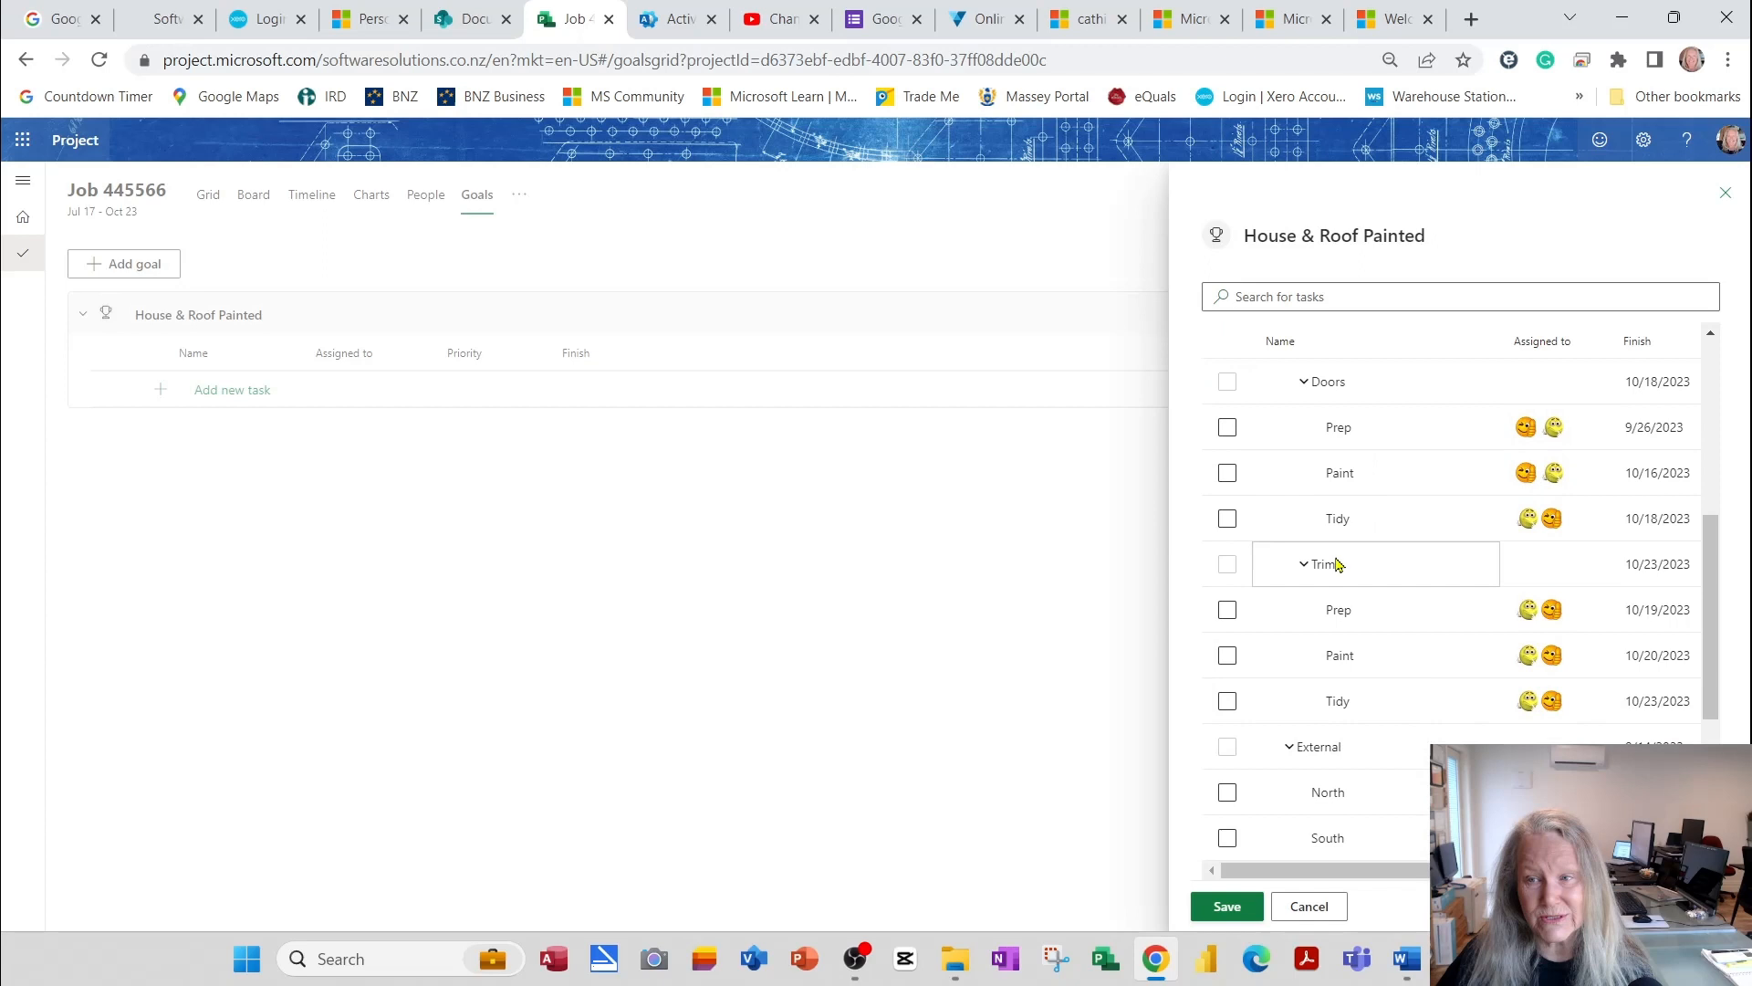
left_click(1226, 429)
left_click(1228, 473)
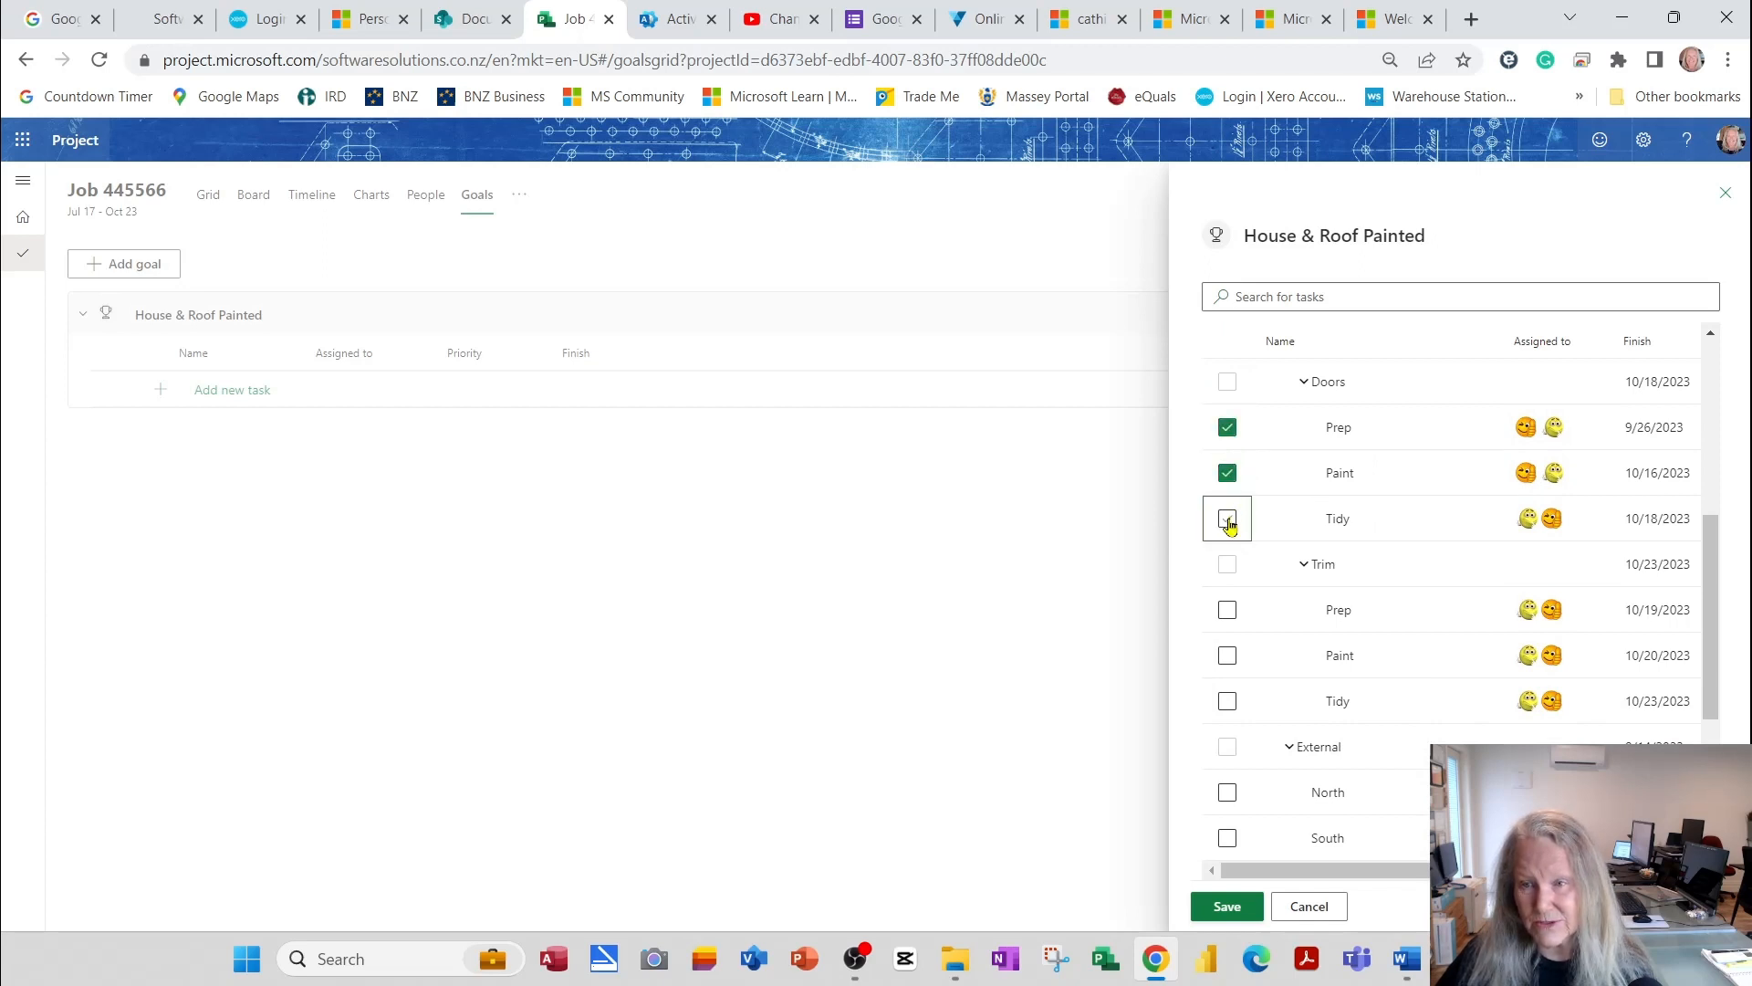
left_click(1228, 518)
Select the Prep, Paint and Tidy tasks under Trim for the House & Roof Painted goal
scroll(1346, 584, "down", 2)
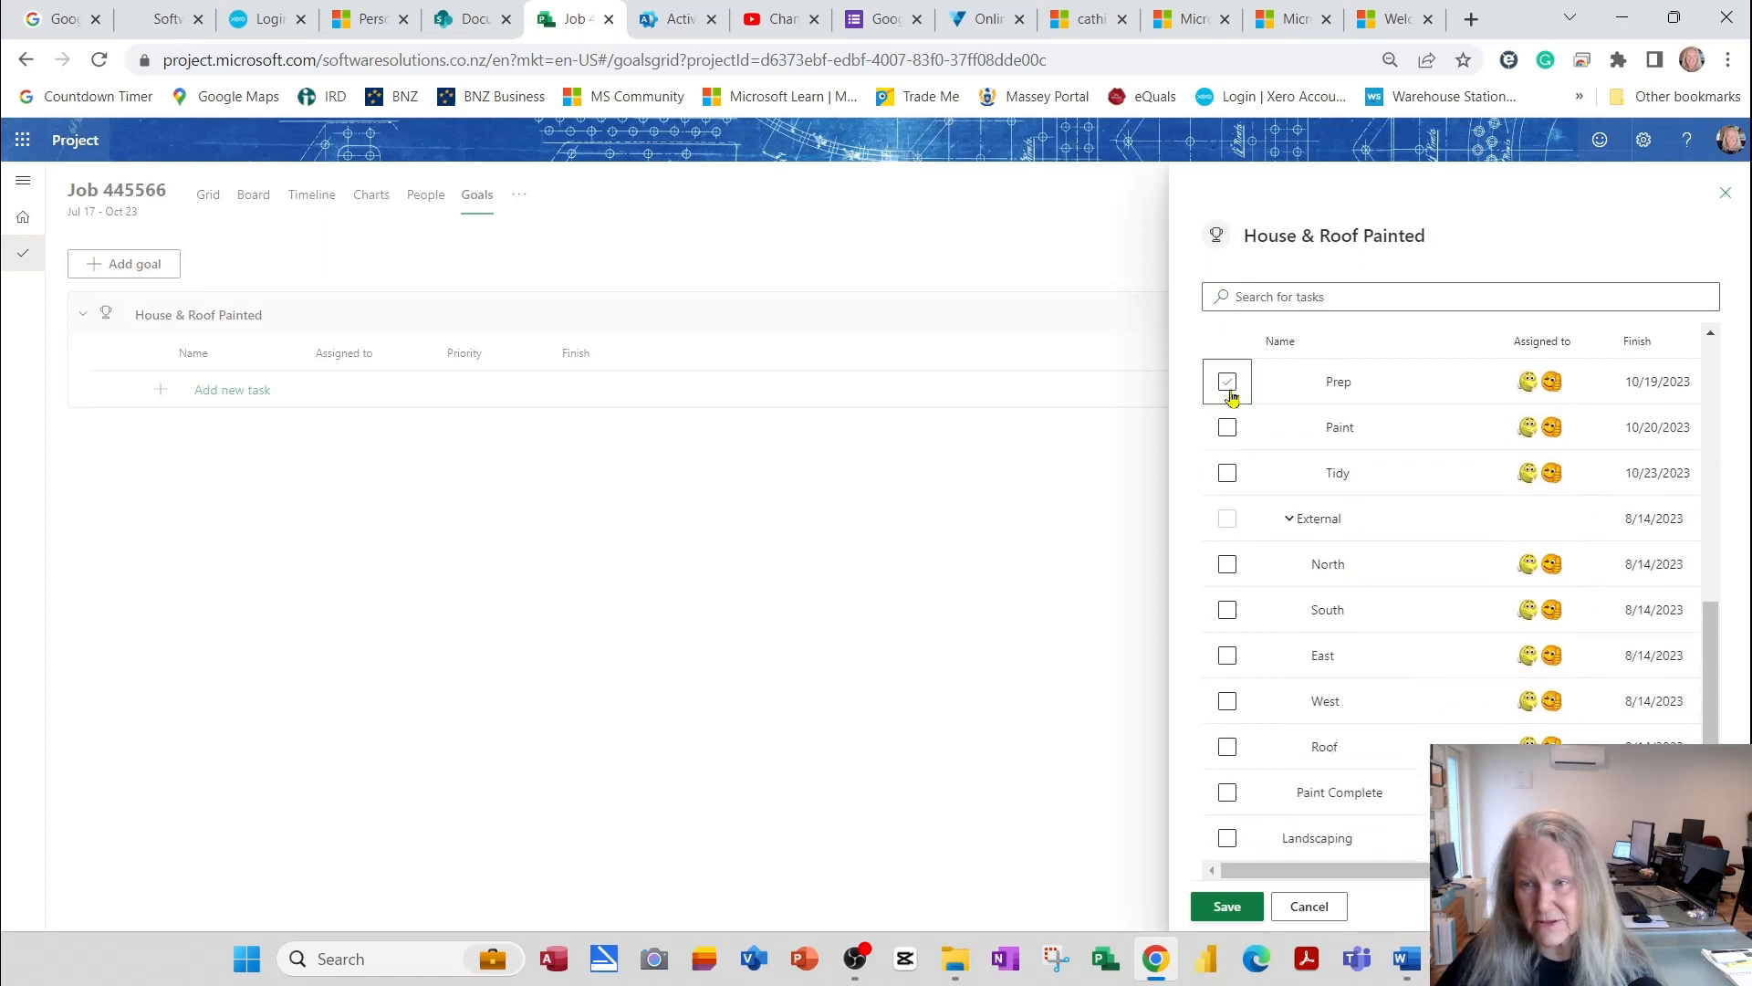
left_click(1229, 430)
left_click(1227, 383)
left_click(1227, 473)
Select the External tasks North, South, East, West and Roof plus Paint Complete, and save the goal's task connections
scroll(1361, 628, "down", 1)
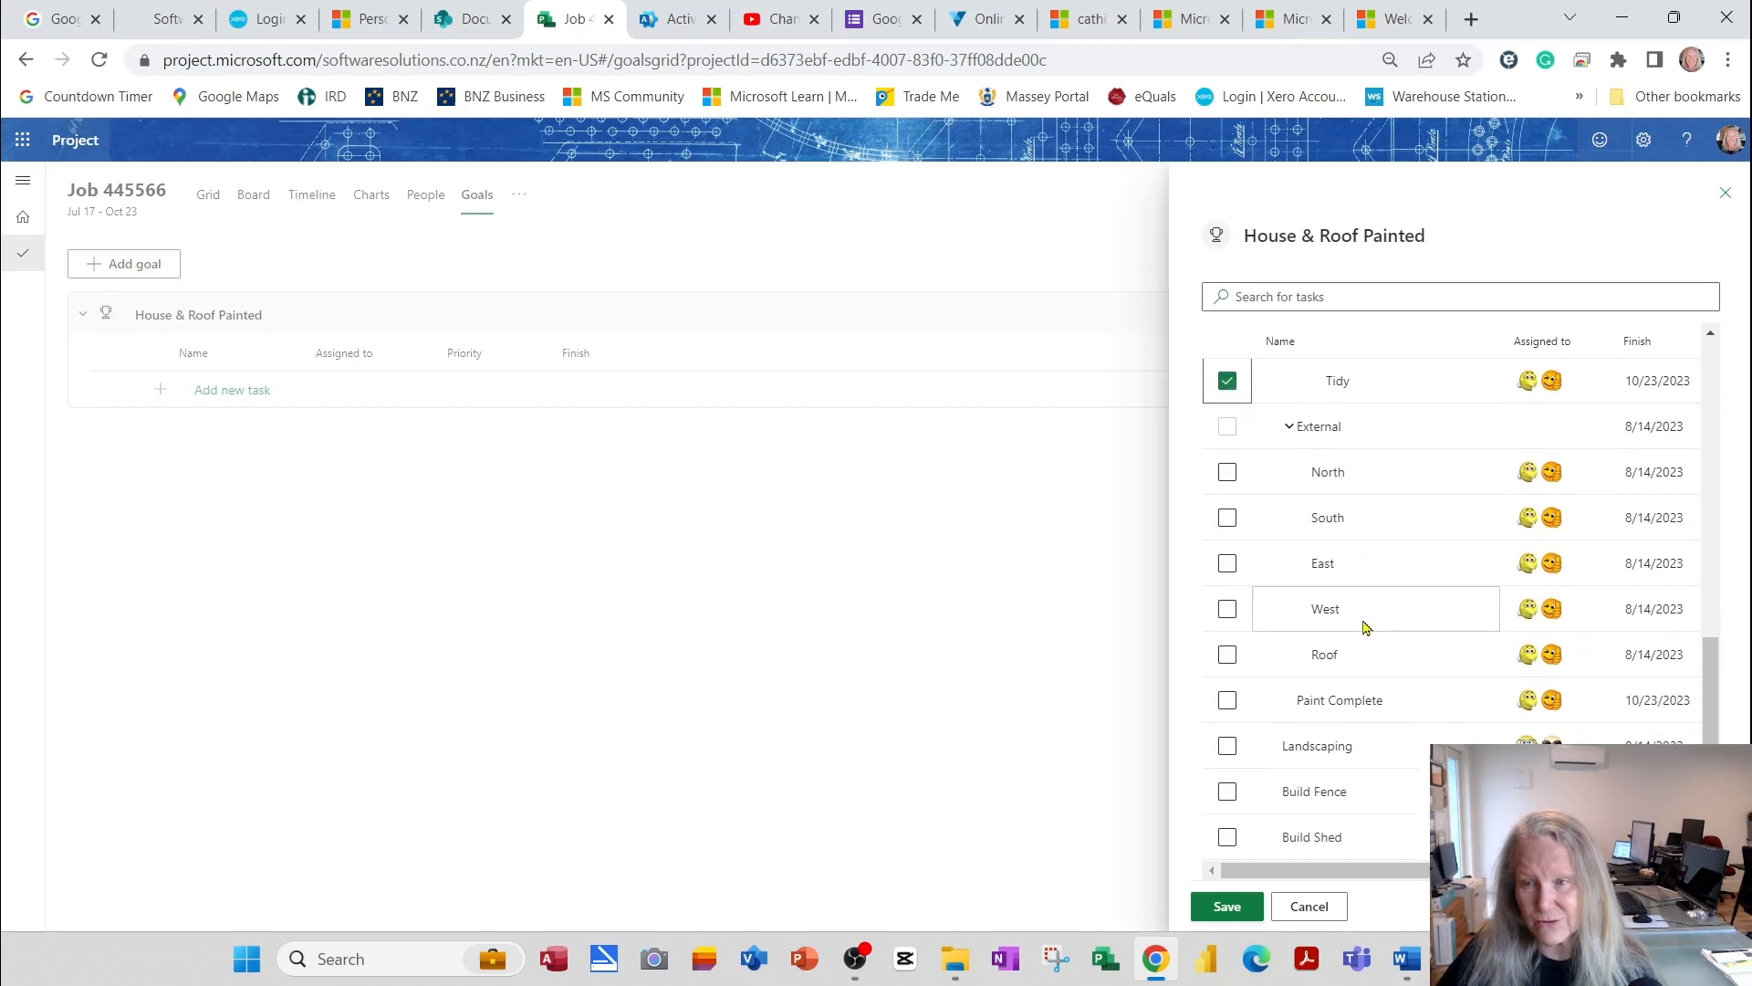
left_click(1229, 474)
left_click(1229, 518)
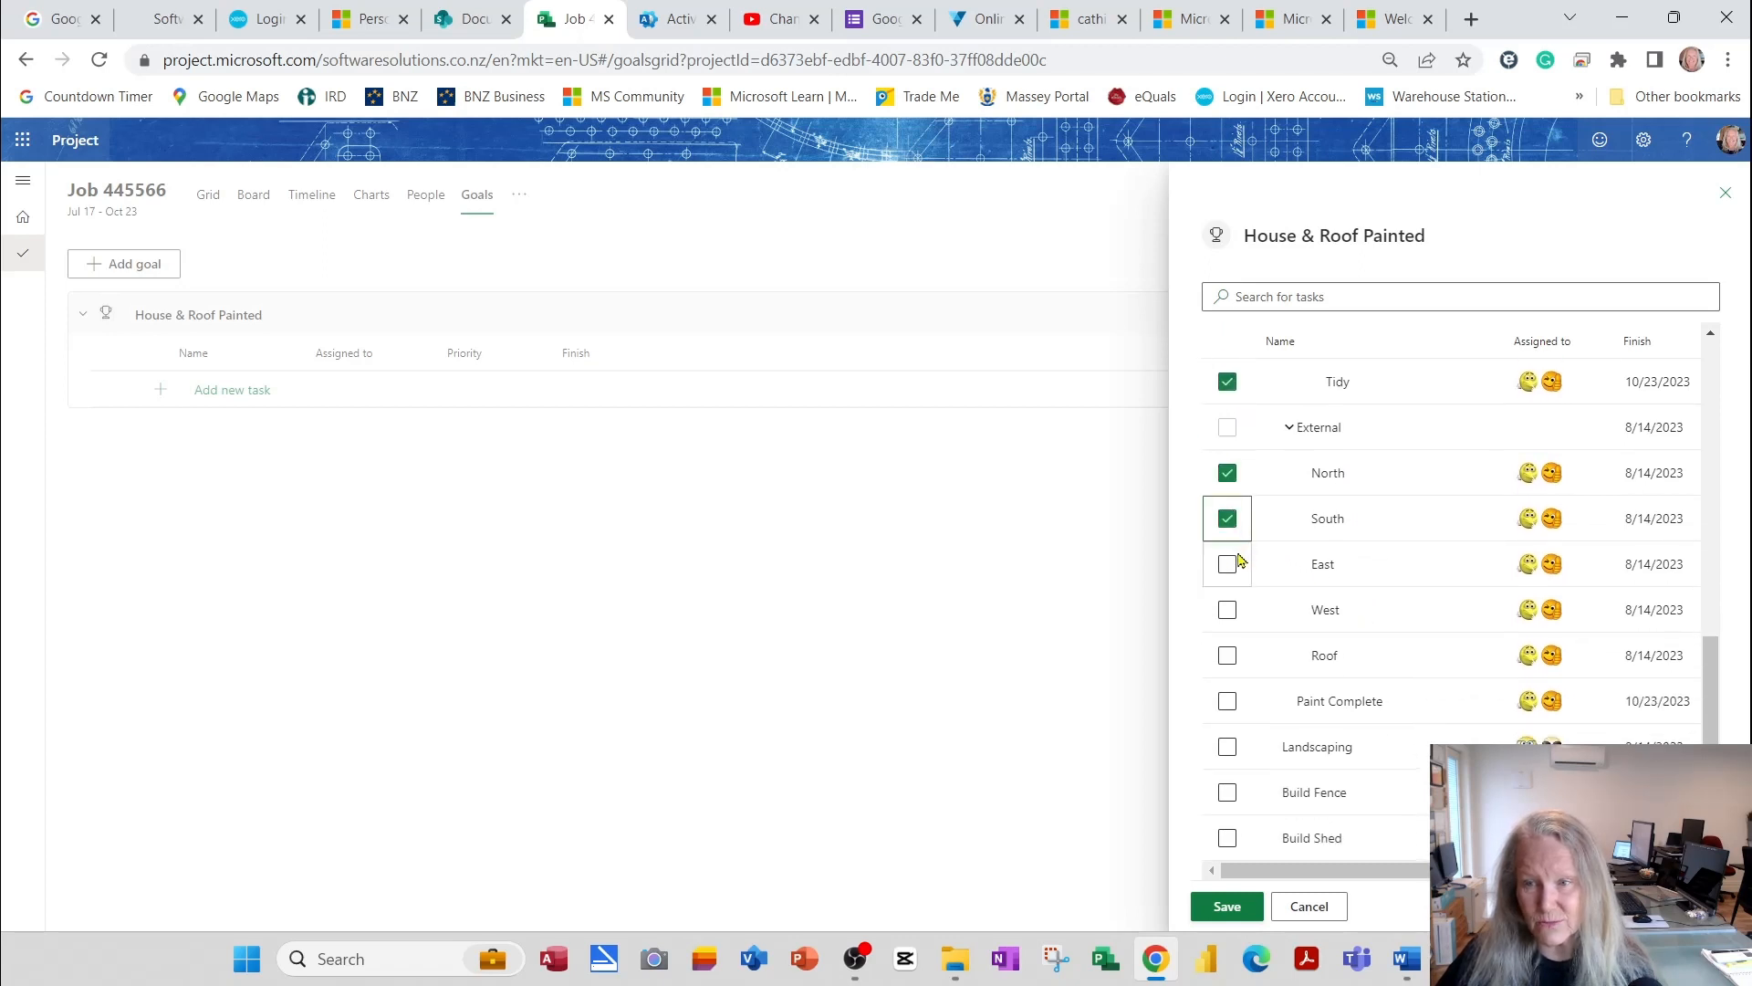
left_click(1231, 570)
left_click(1229, 610)
left_click(1227, 655)
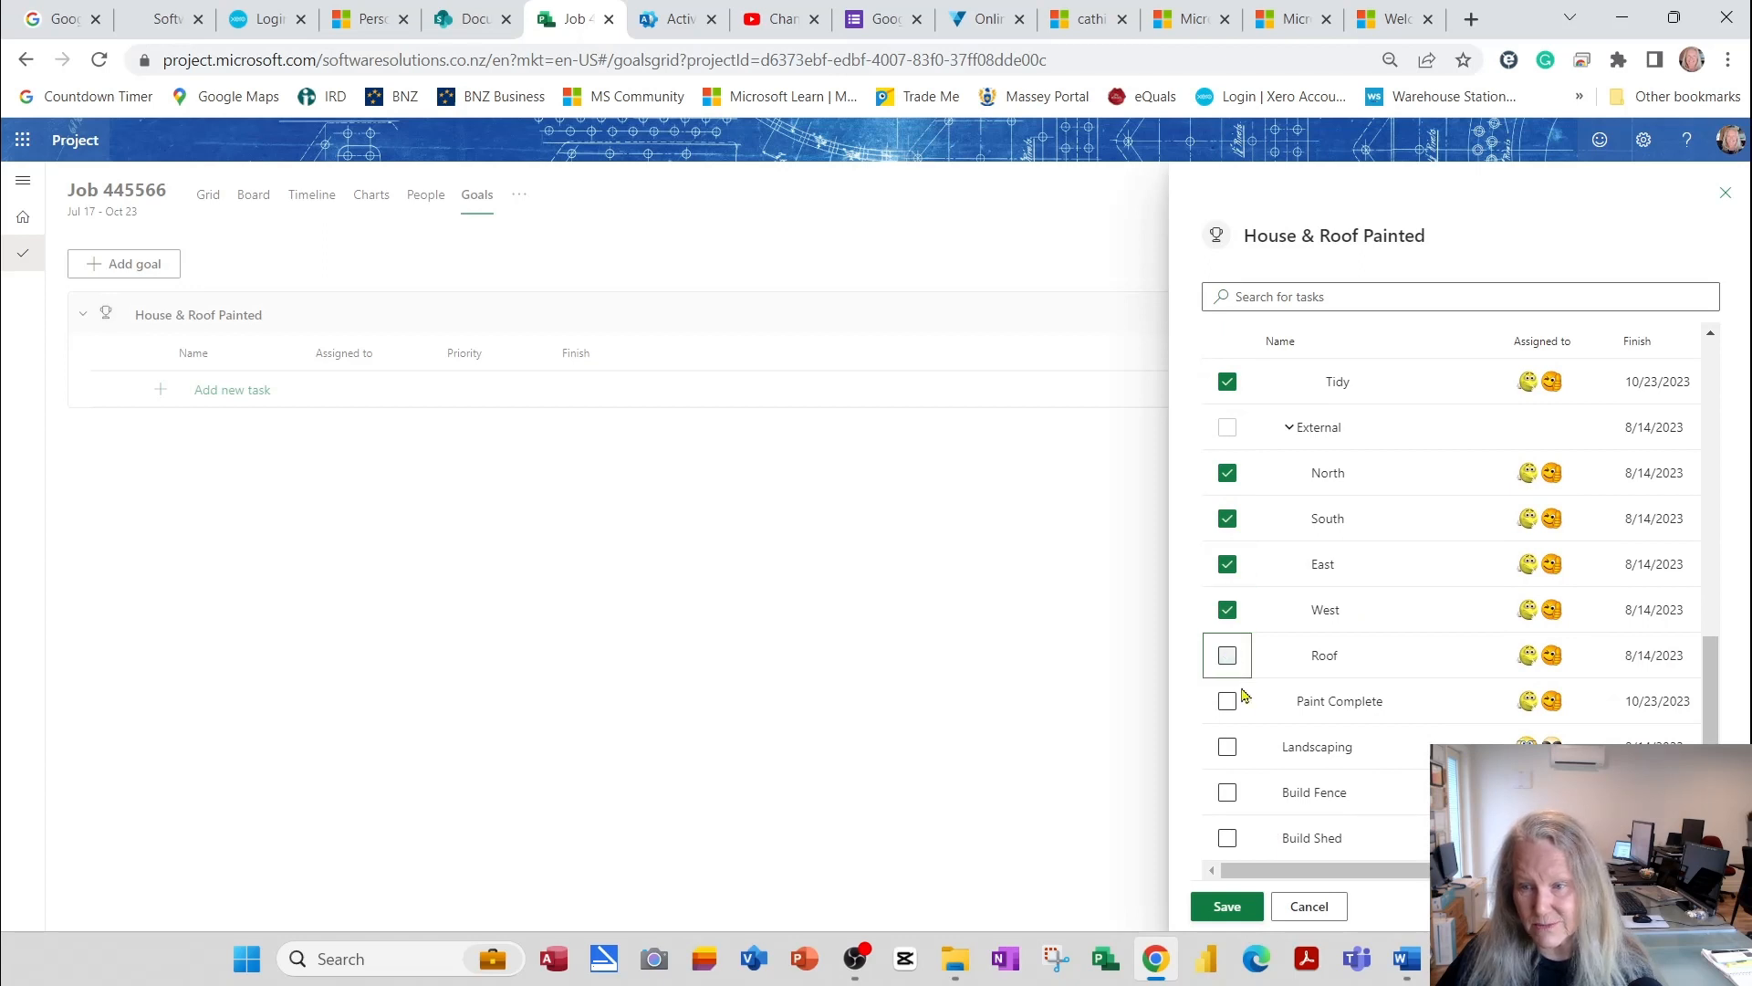
left_click(1228, 704)
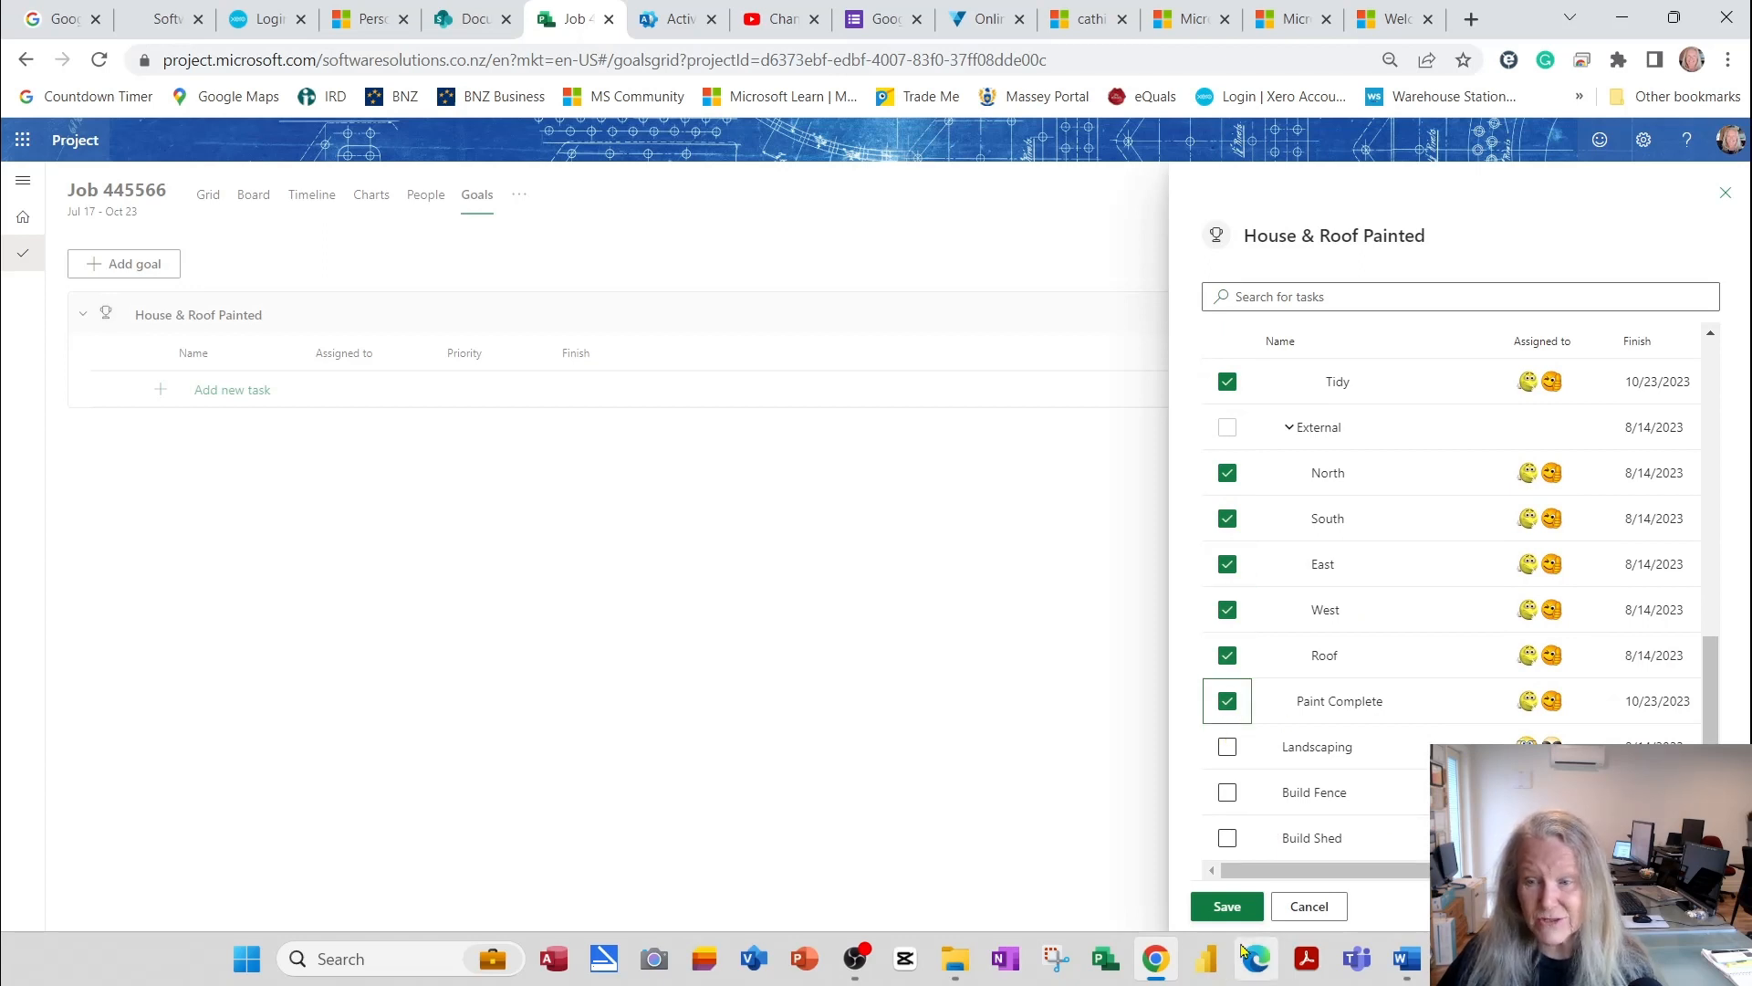
left_click(1239, 911)
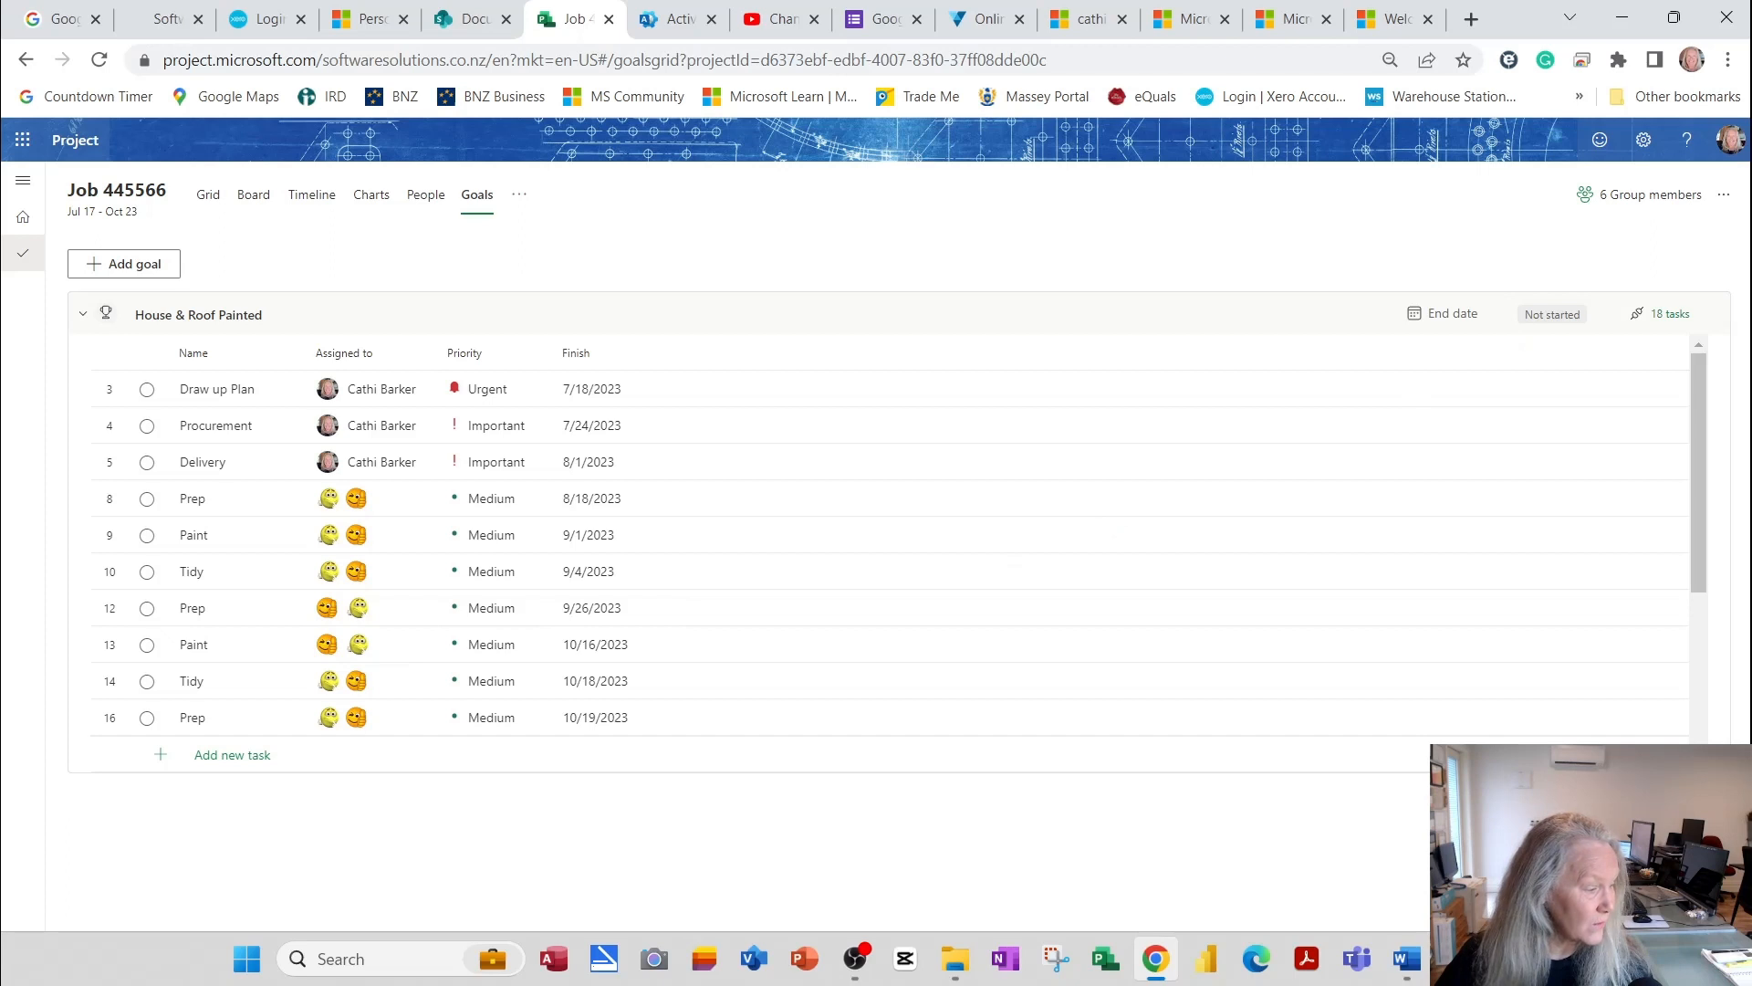
Add a project goal named Landscaping and connect the Landscaping task to it
left_click(139, 268)
type("Landscaping")
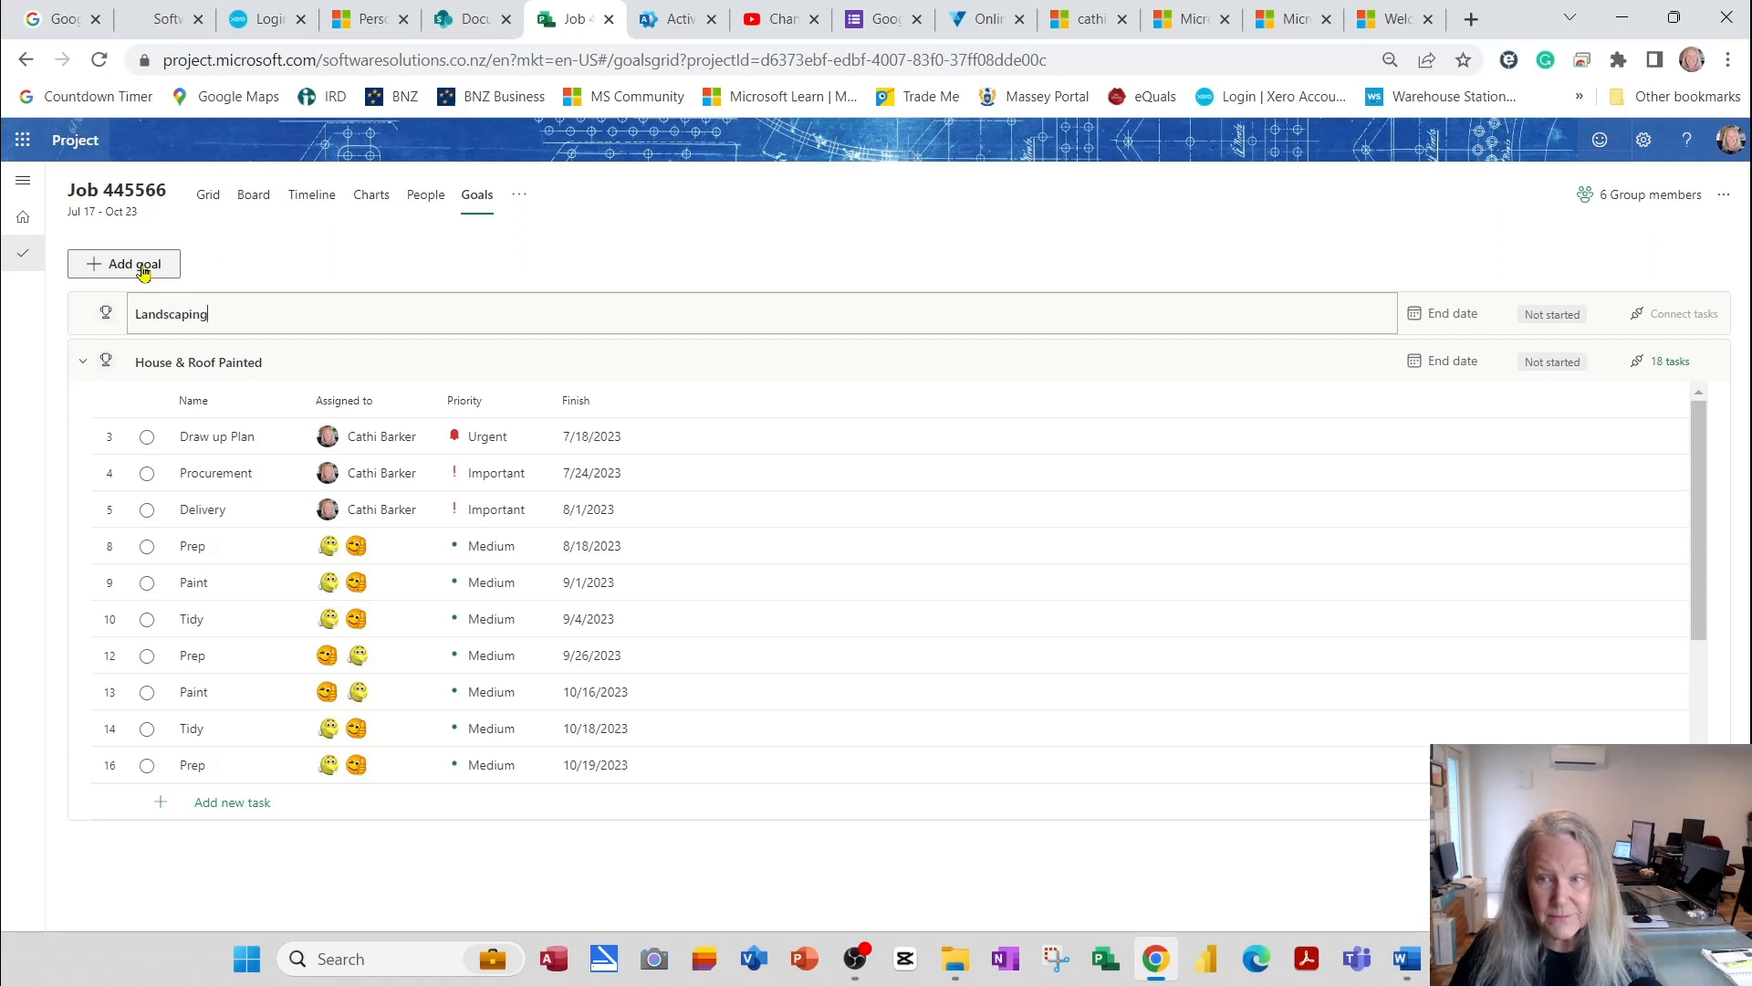
key("Return")
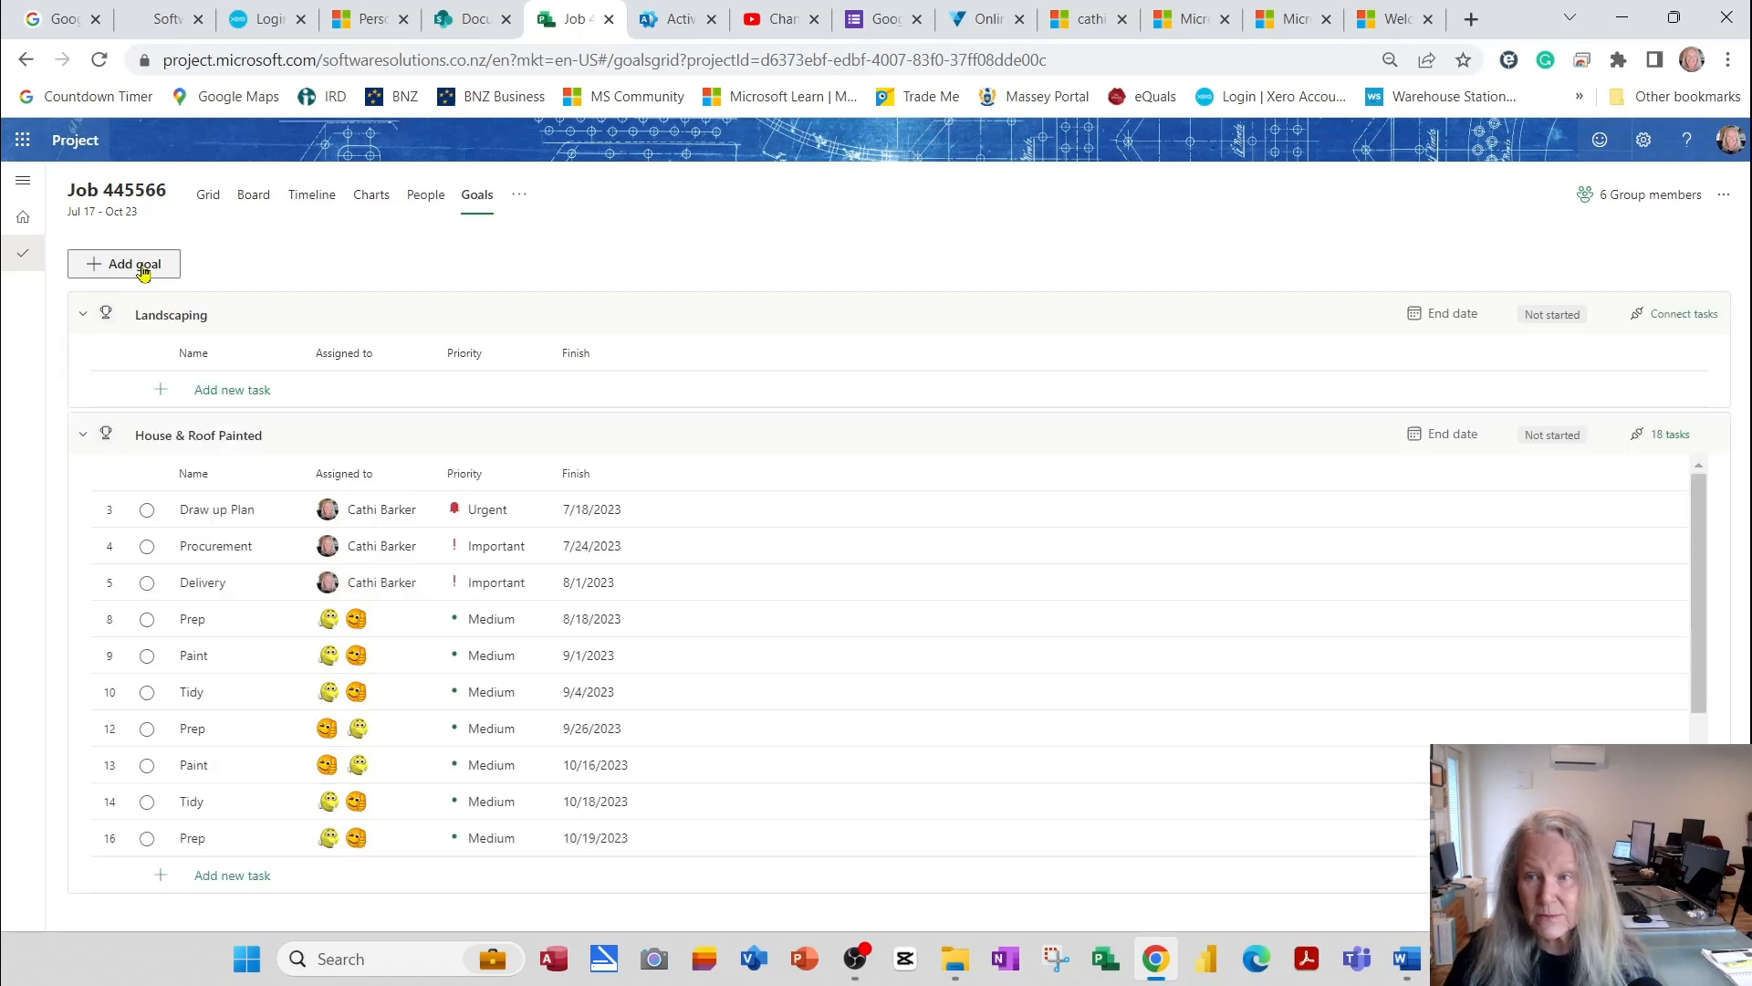
left_click(1696, 315)
left_click_drag(1714, 431, 1714, 726)
left_click(1229, 747)
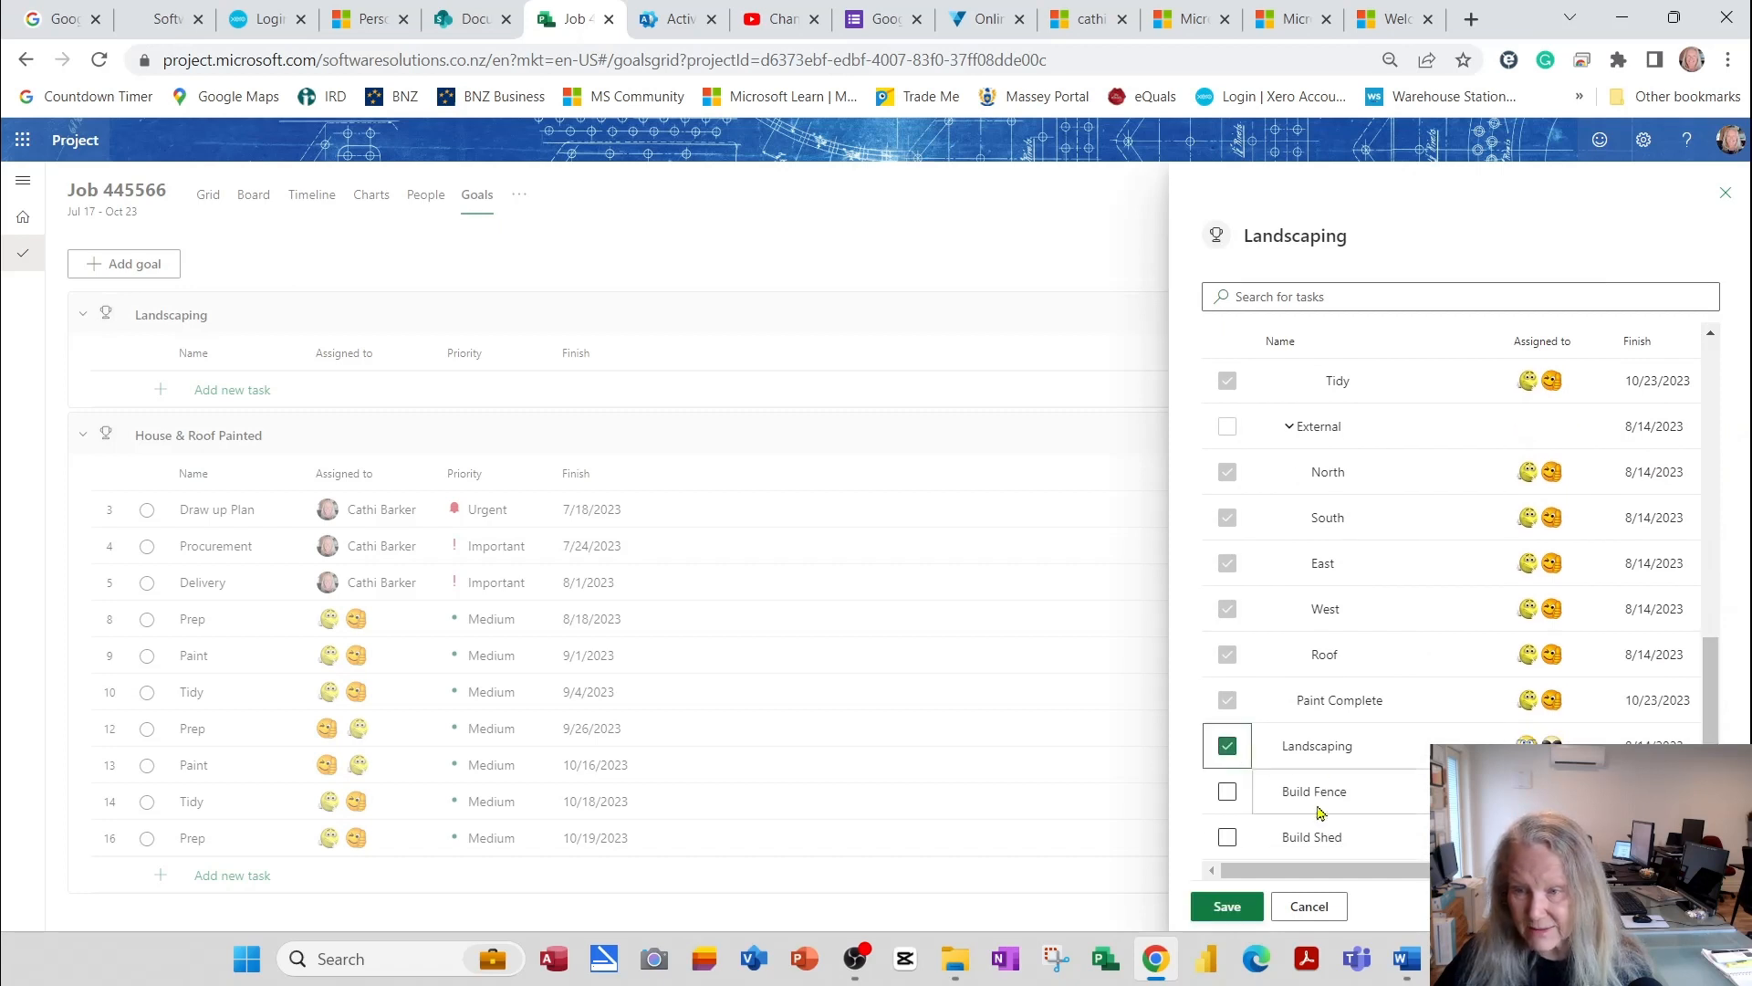
left_click(1228, 906)
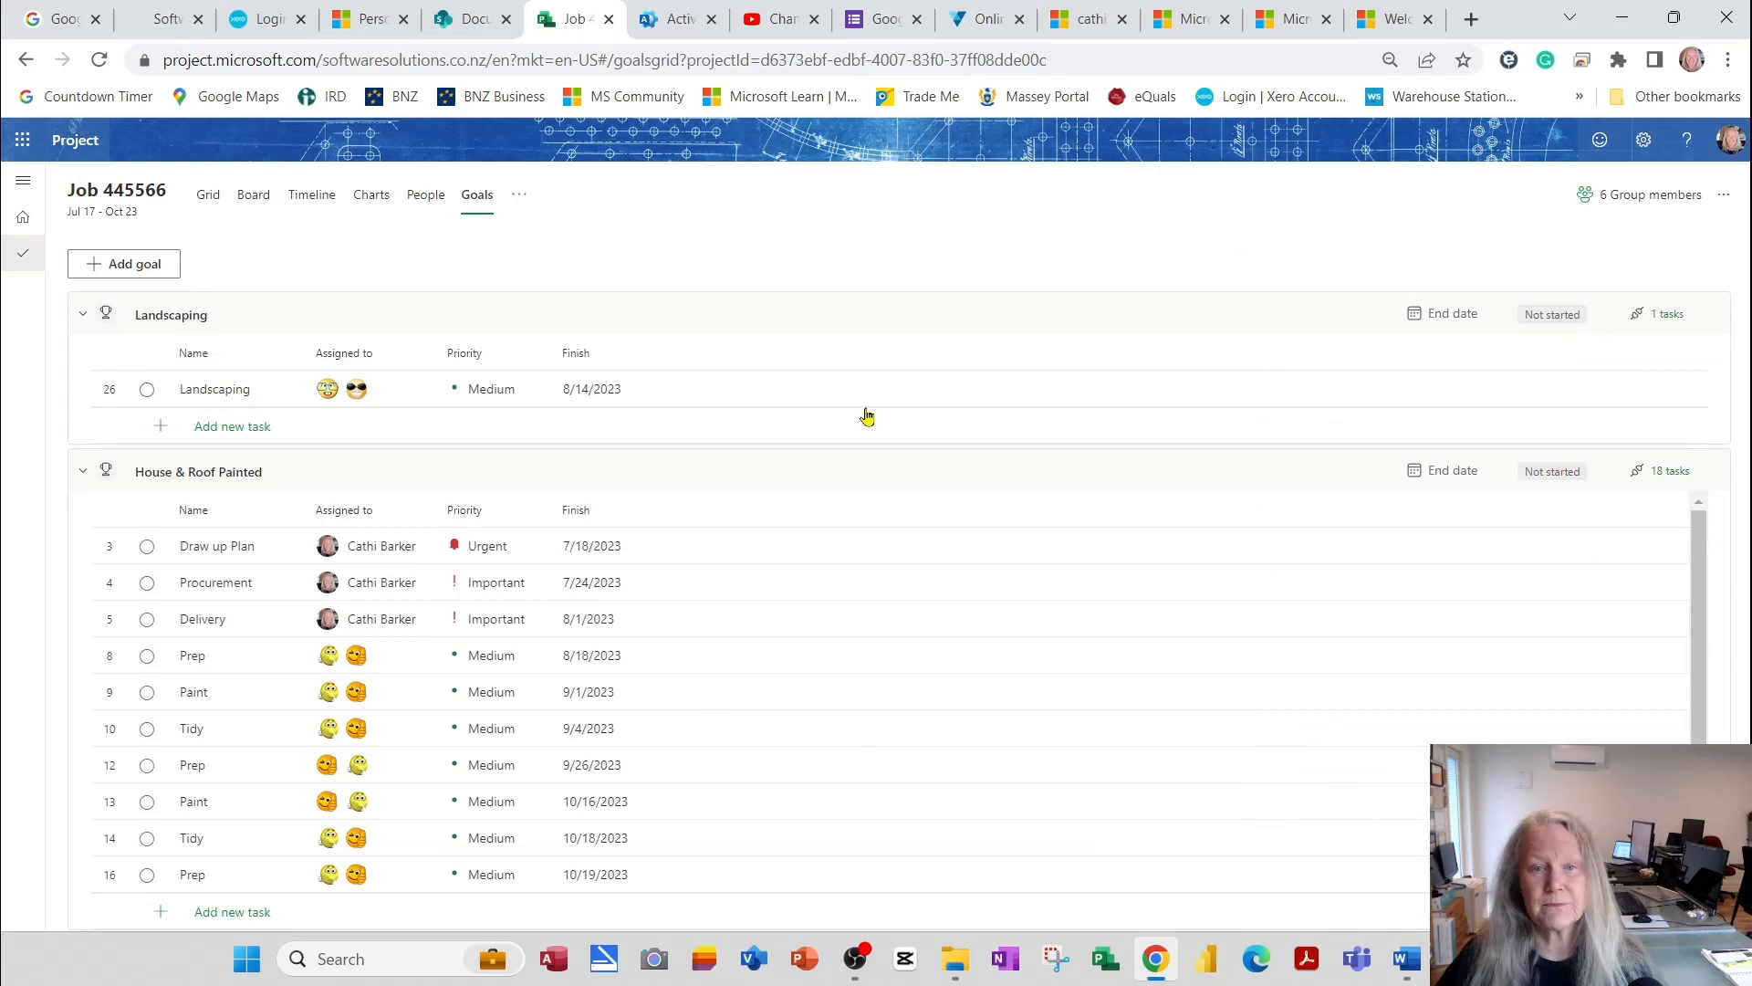
Add a project goal named Build 2023 and connect the Build Fence and Build Shed tasks to it
left_click(164, 266)
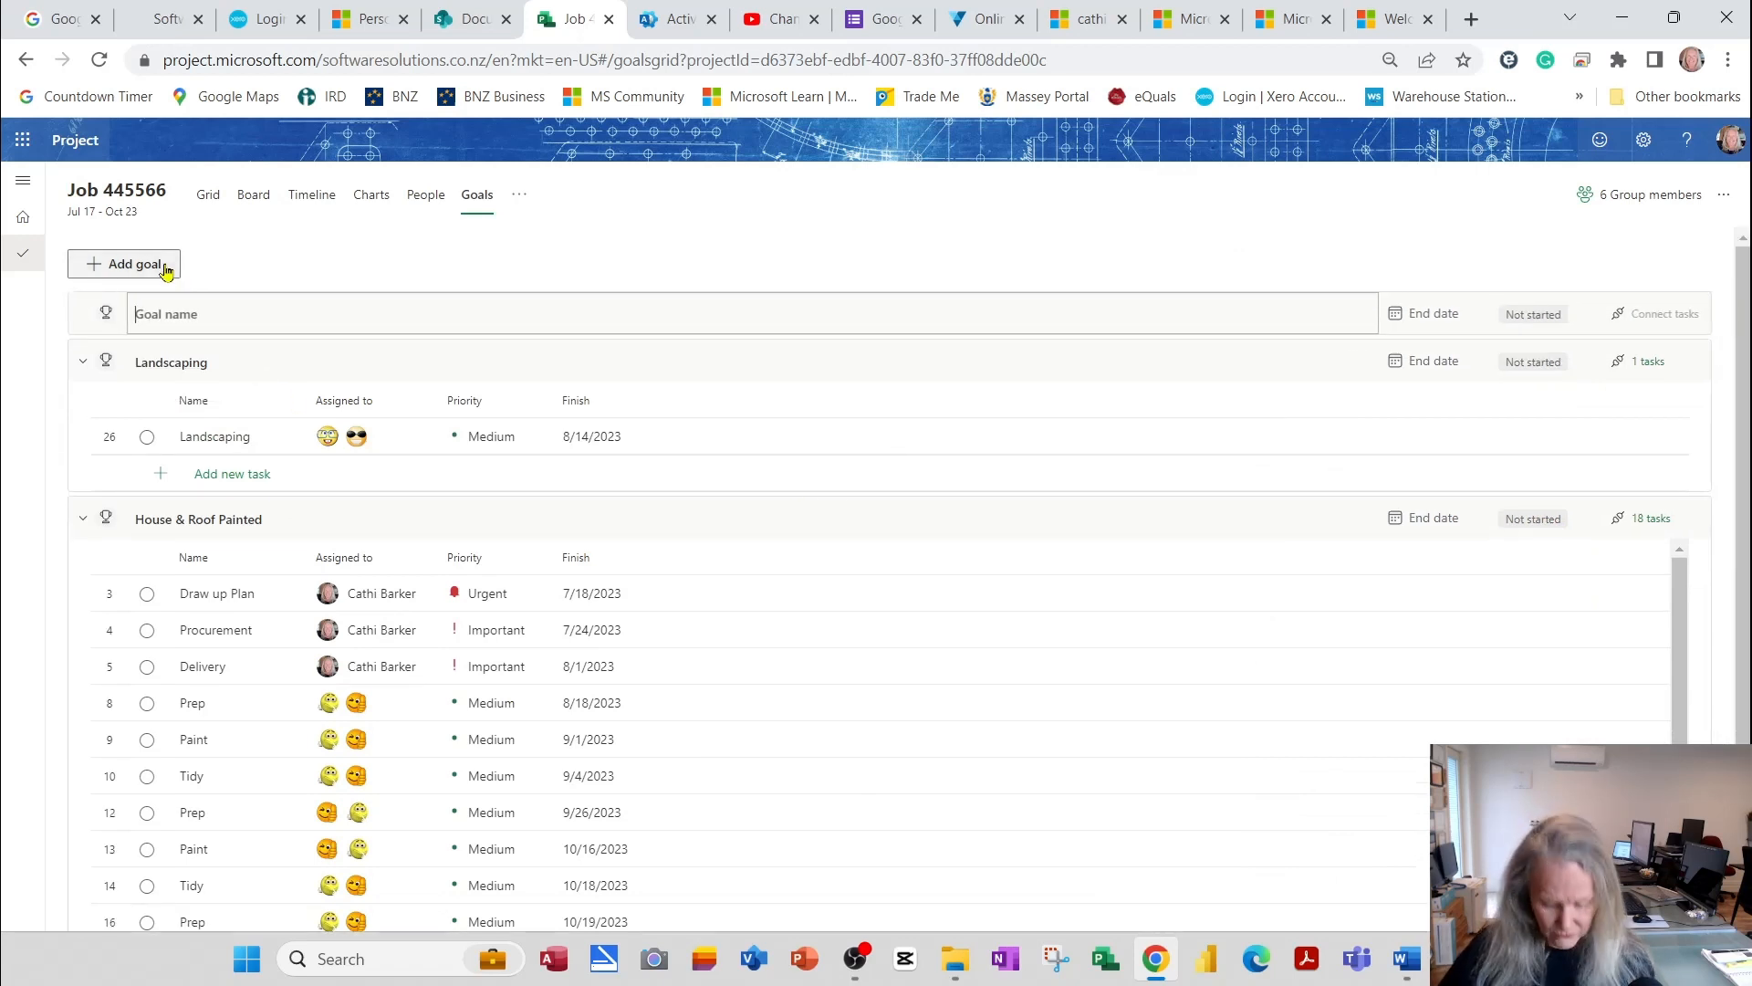
type("Build 2023")
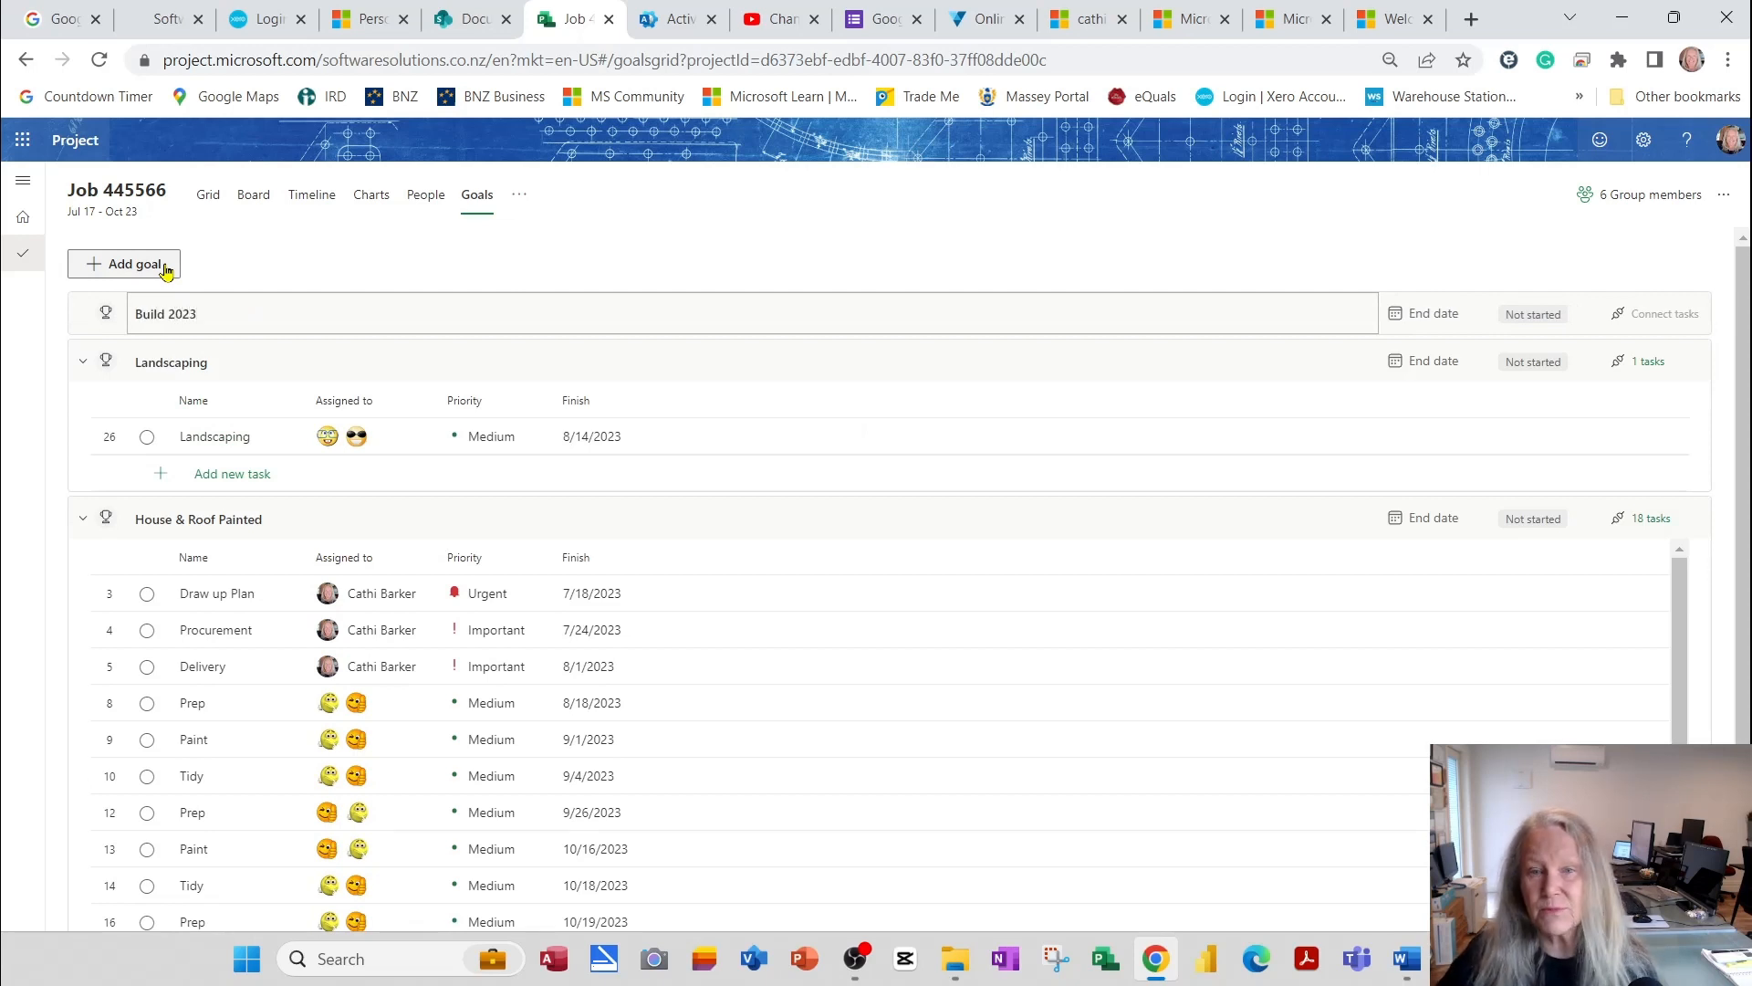
key("Return")
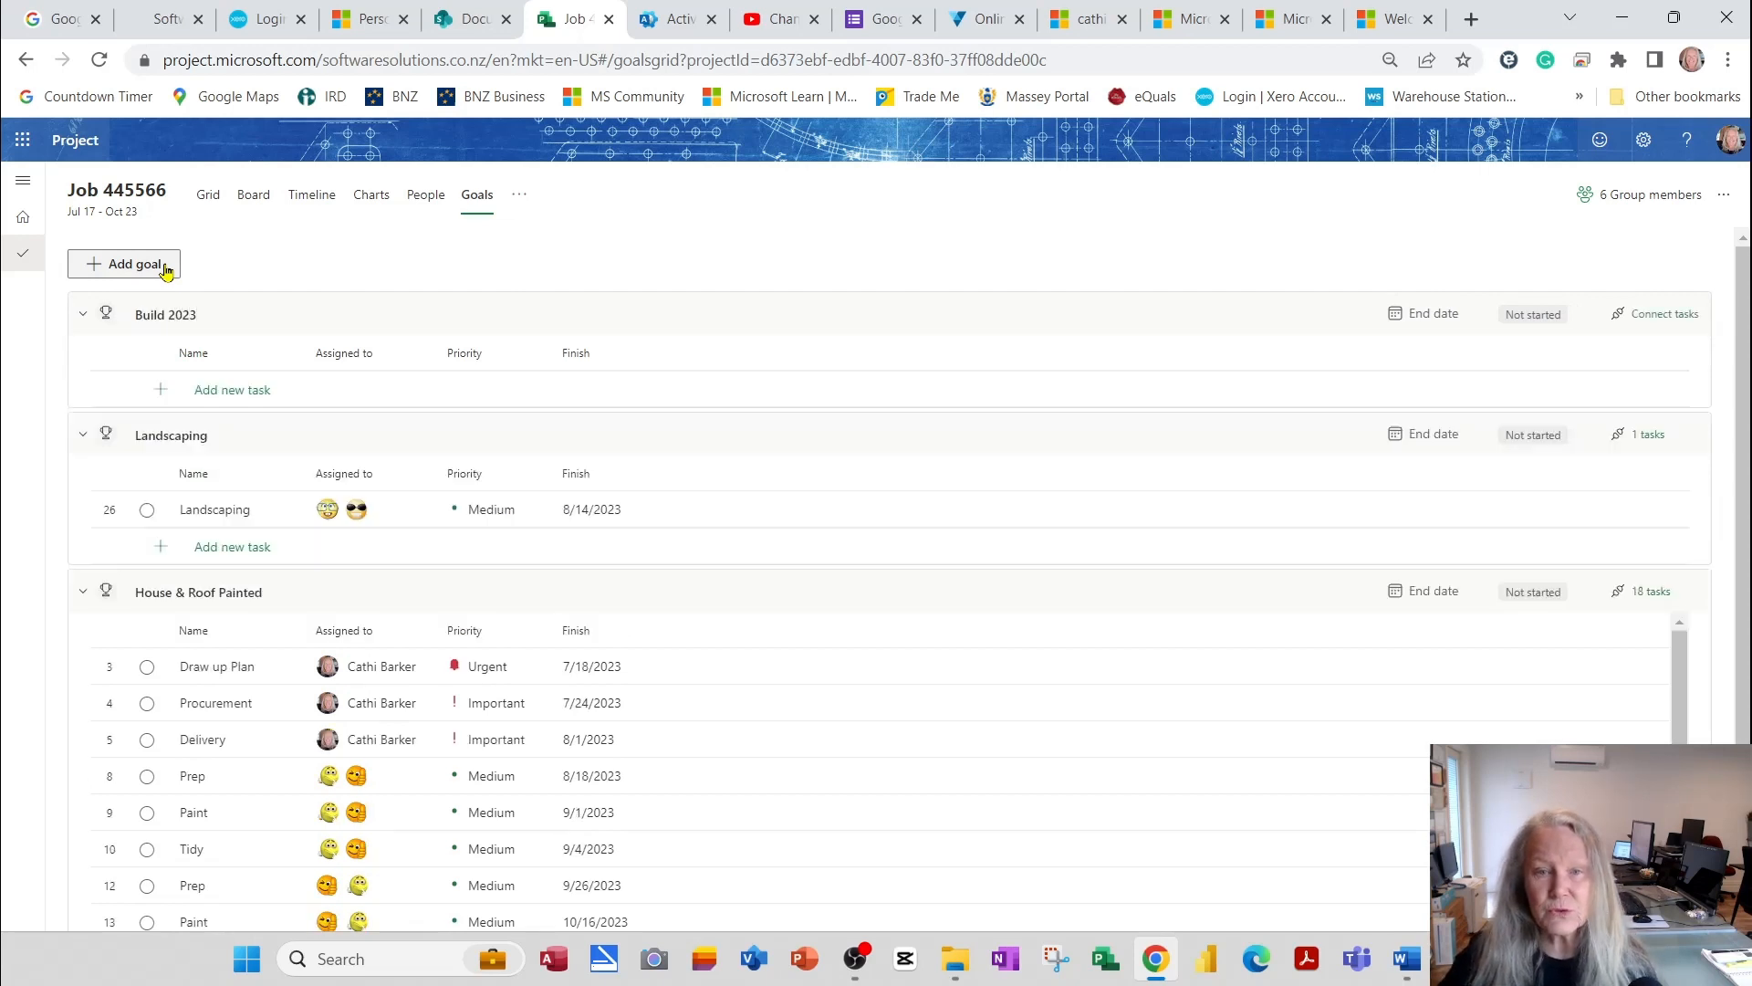
left_click(1657, 316)
scroll(1470, 655, "down", 5)
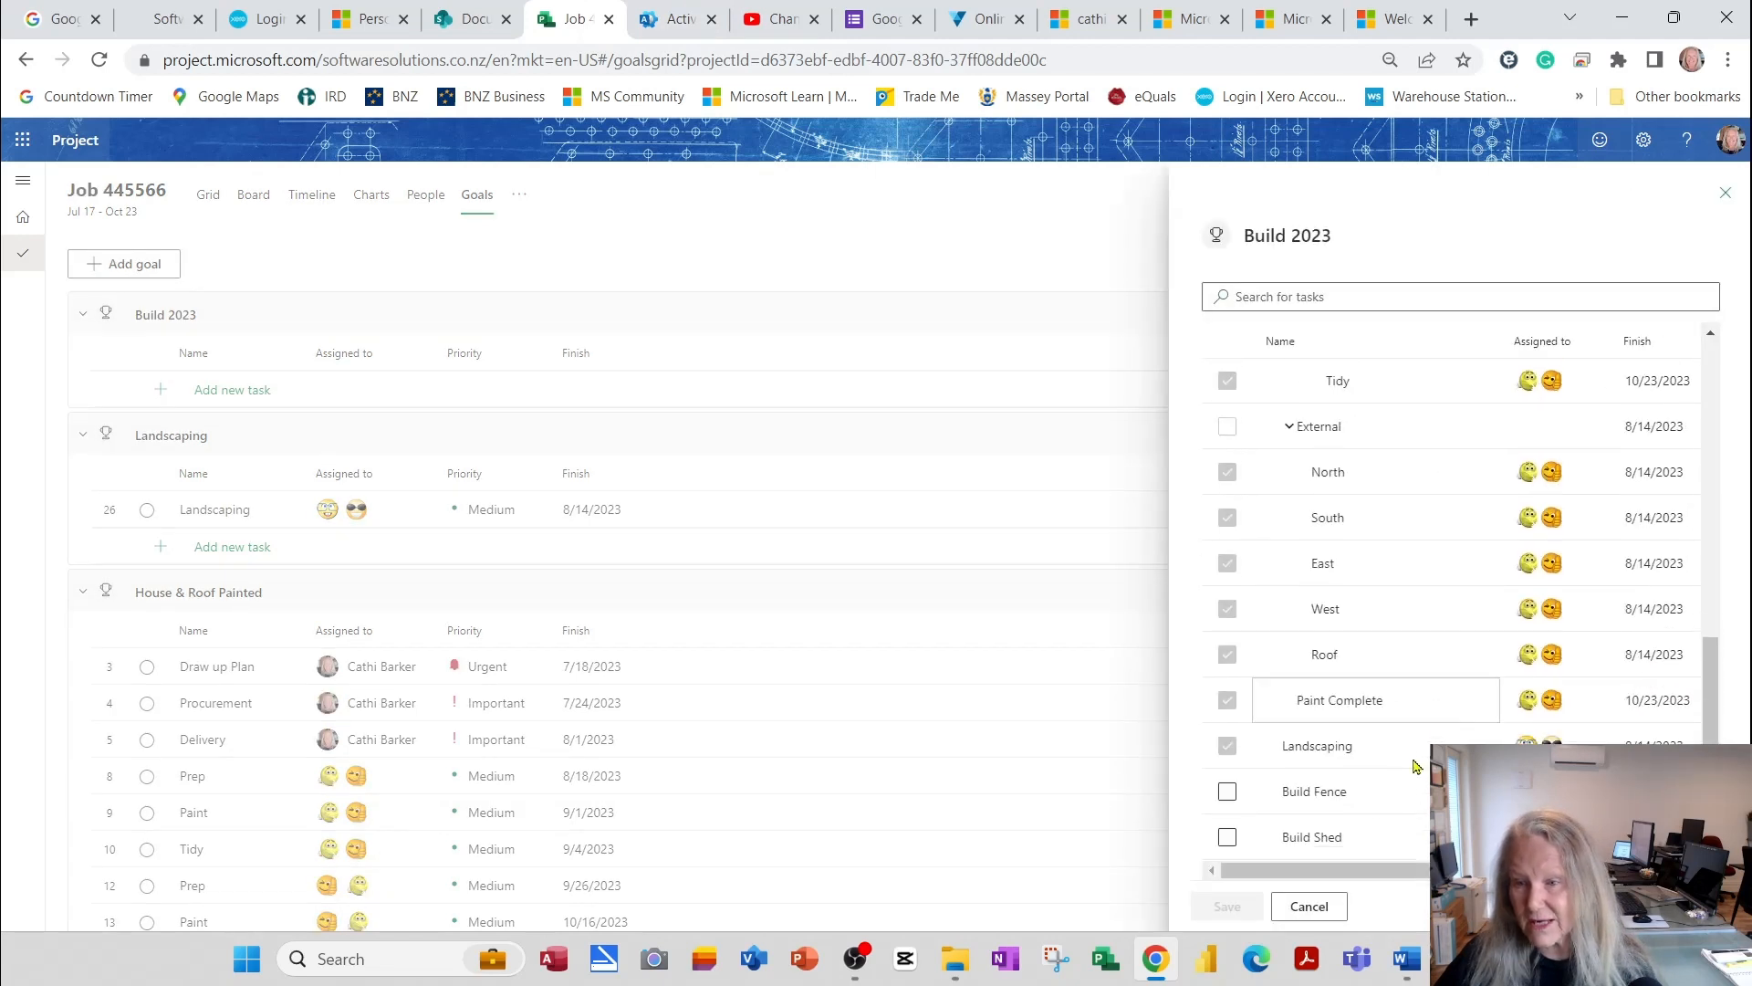
left_click(1227, 791)
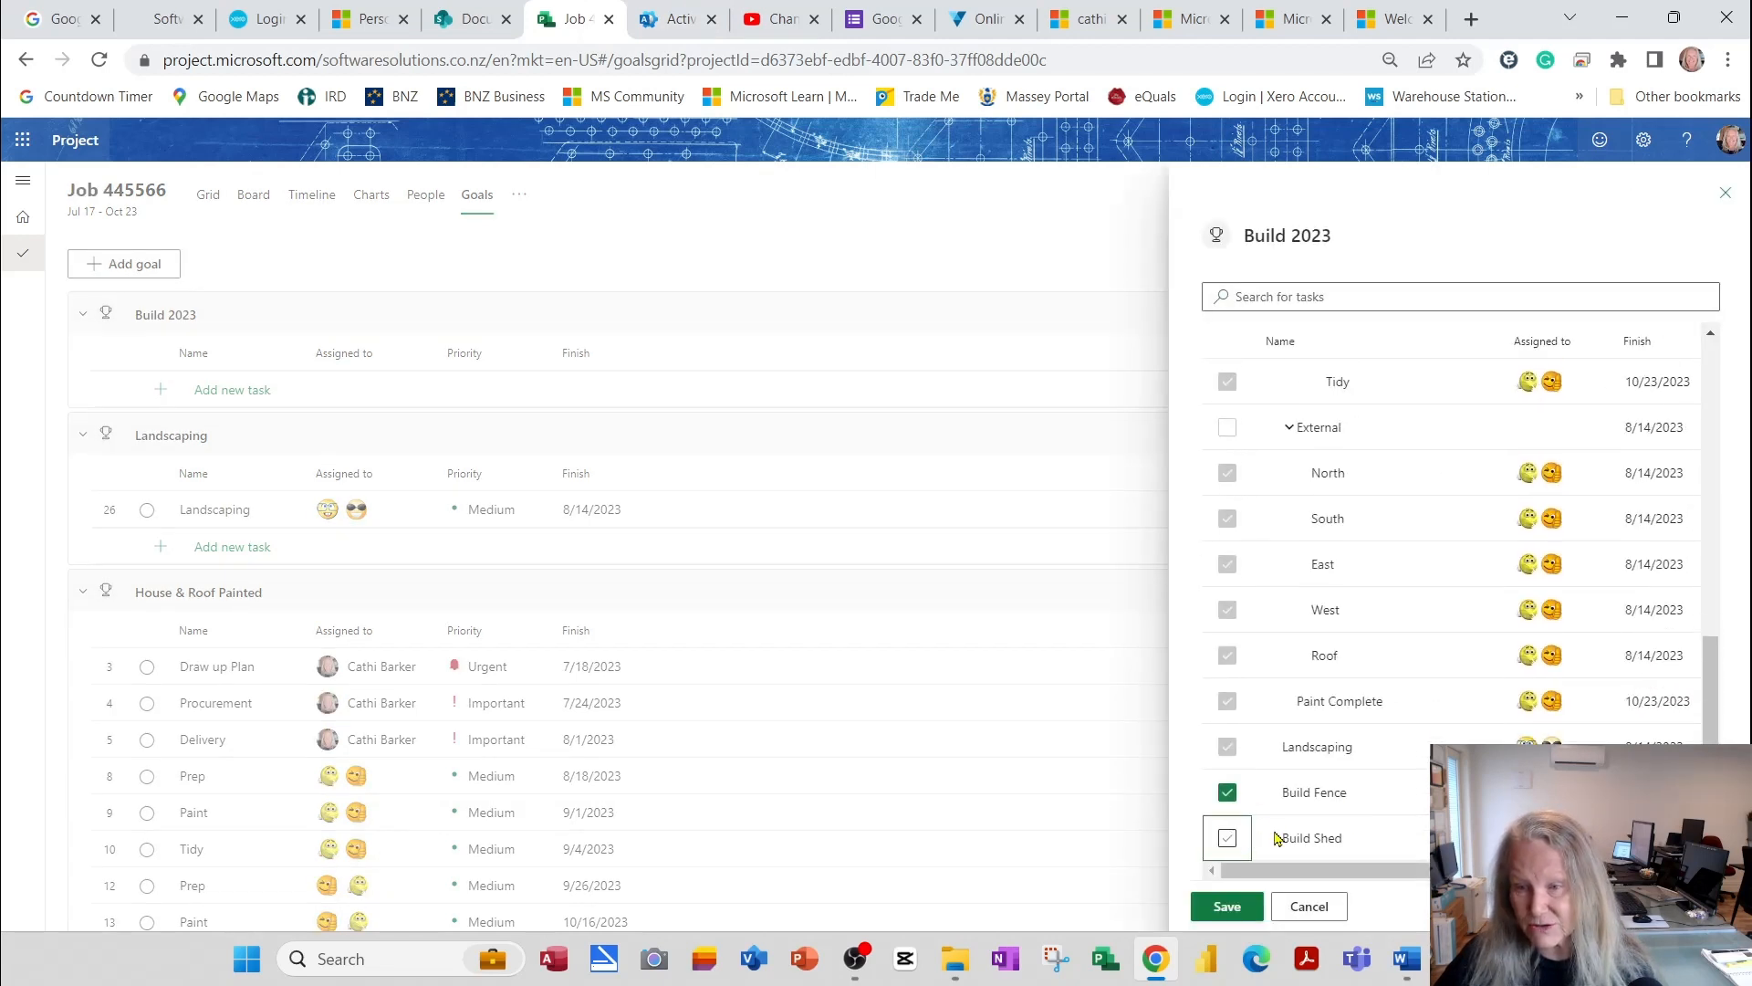
left_click(1276, 837)
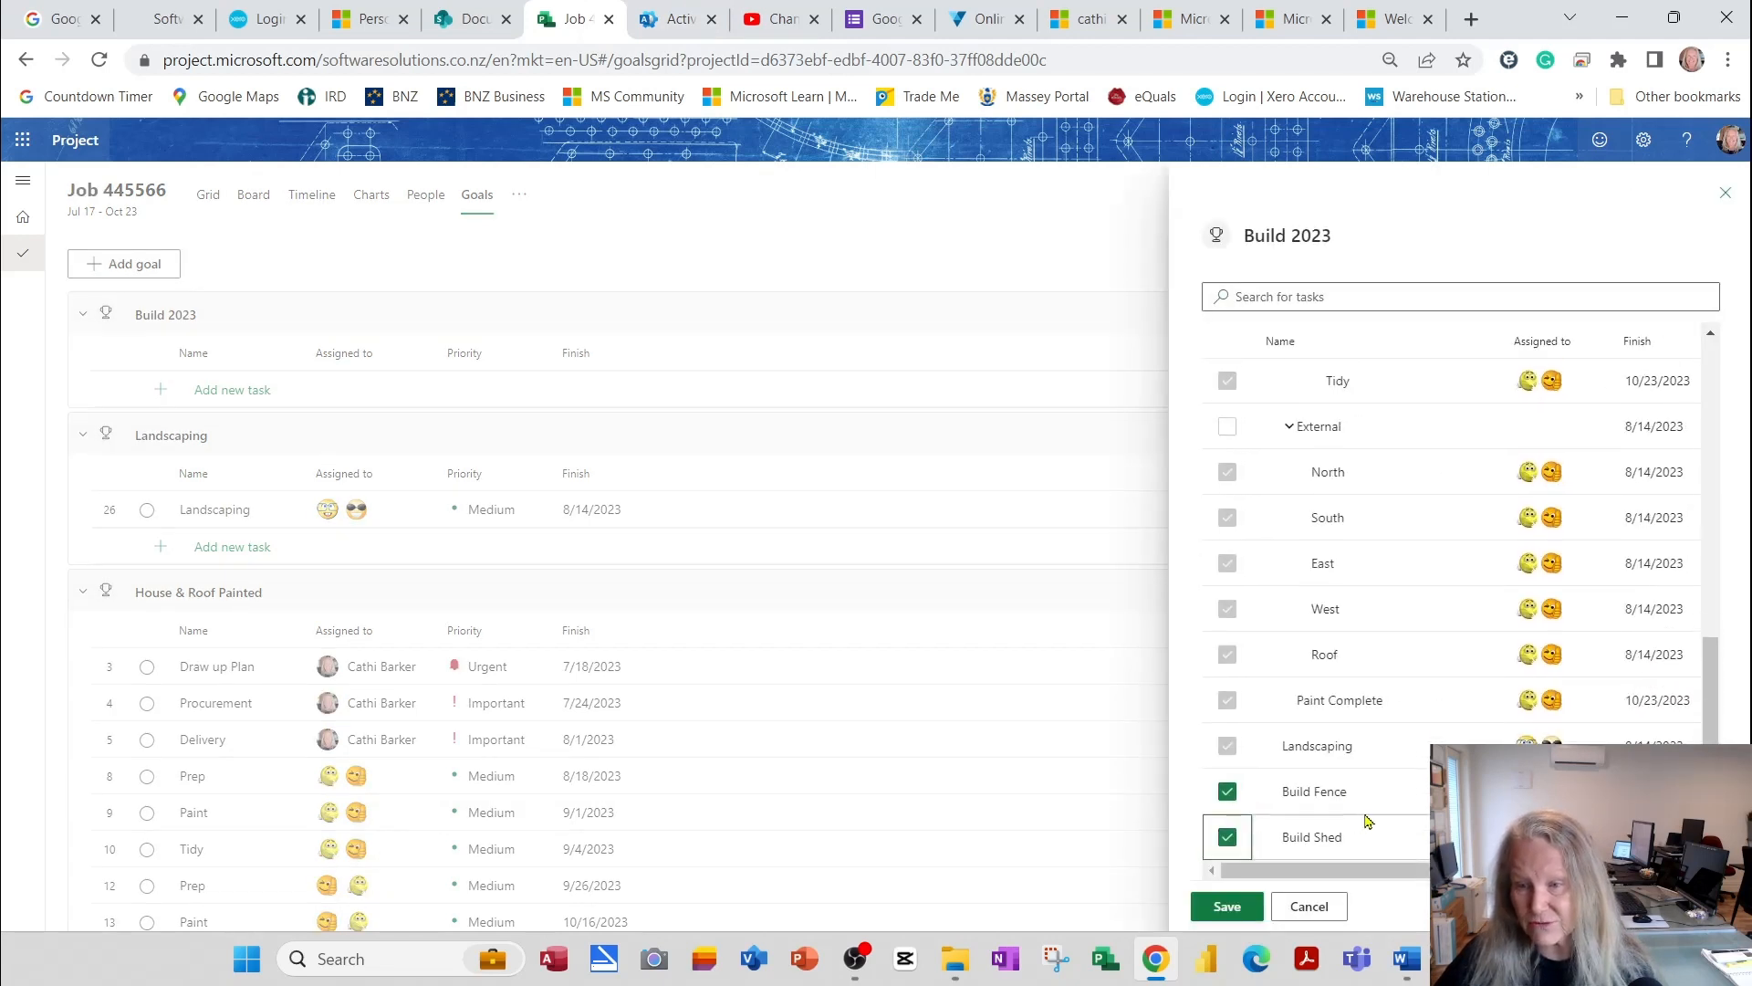
left_click(1239, 910)
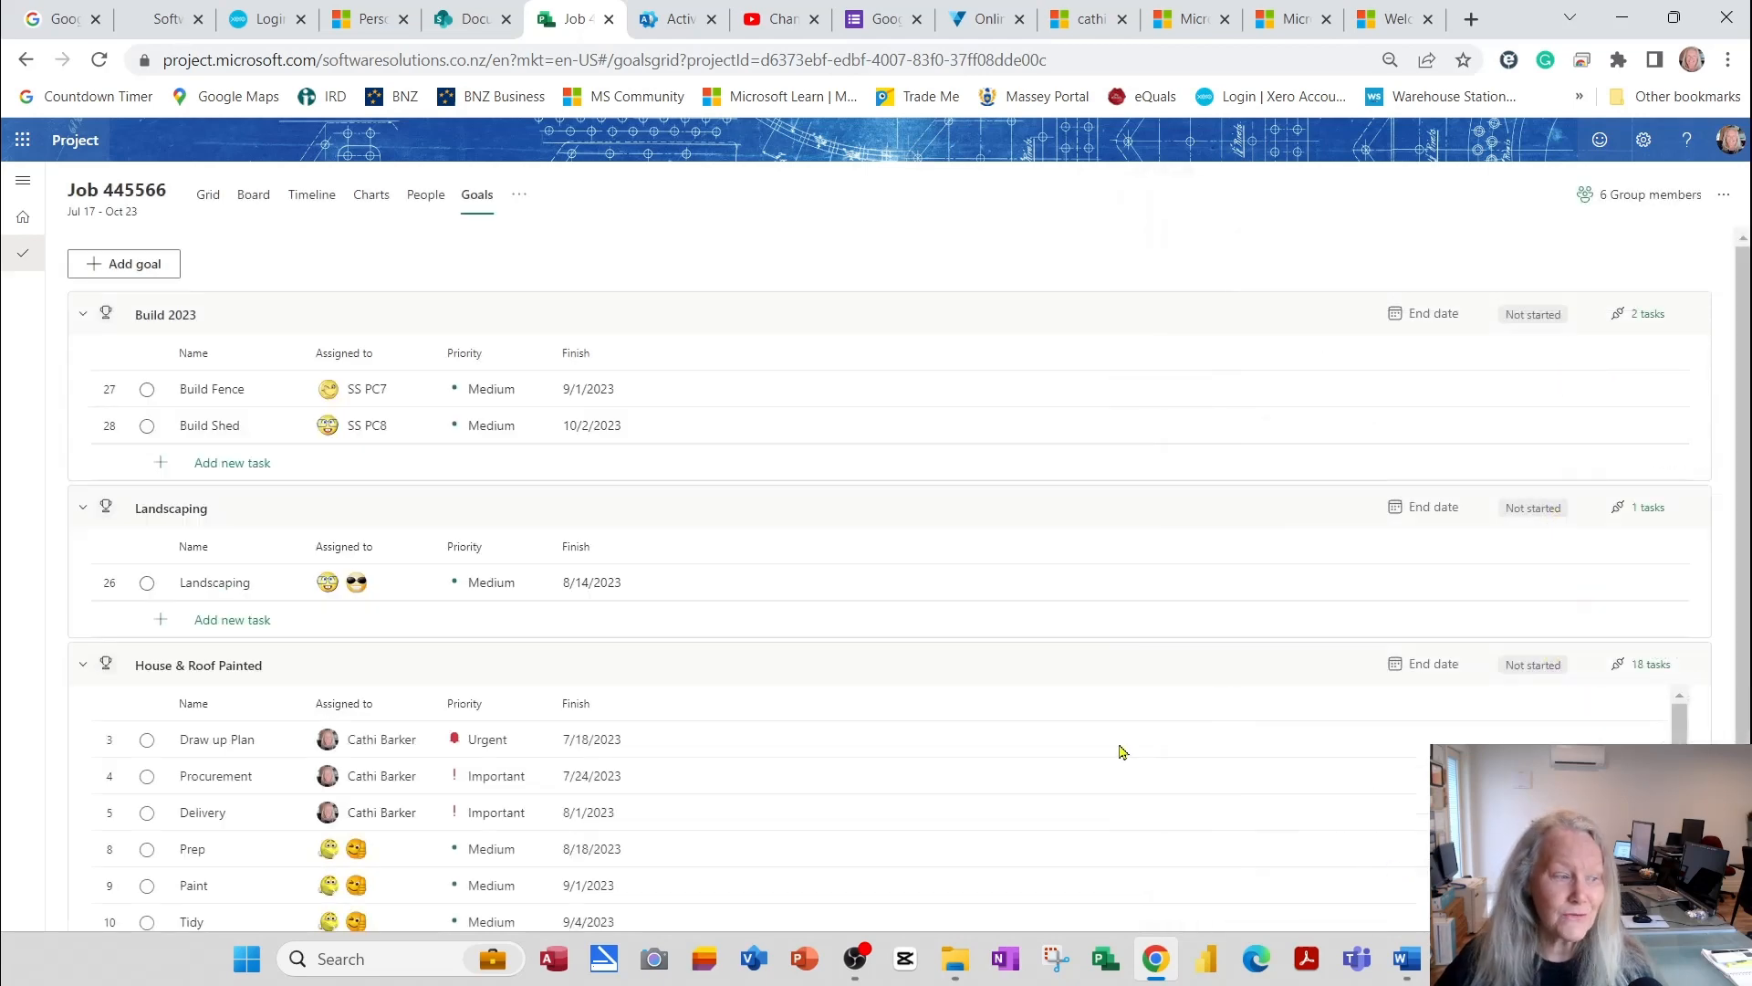
Collapse all three goals and expand the Landscaping goal again to view its task
left_click(83, 314)
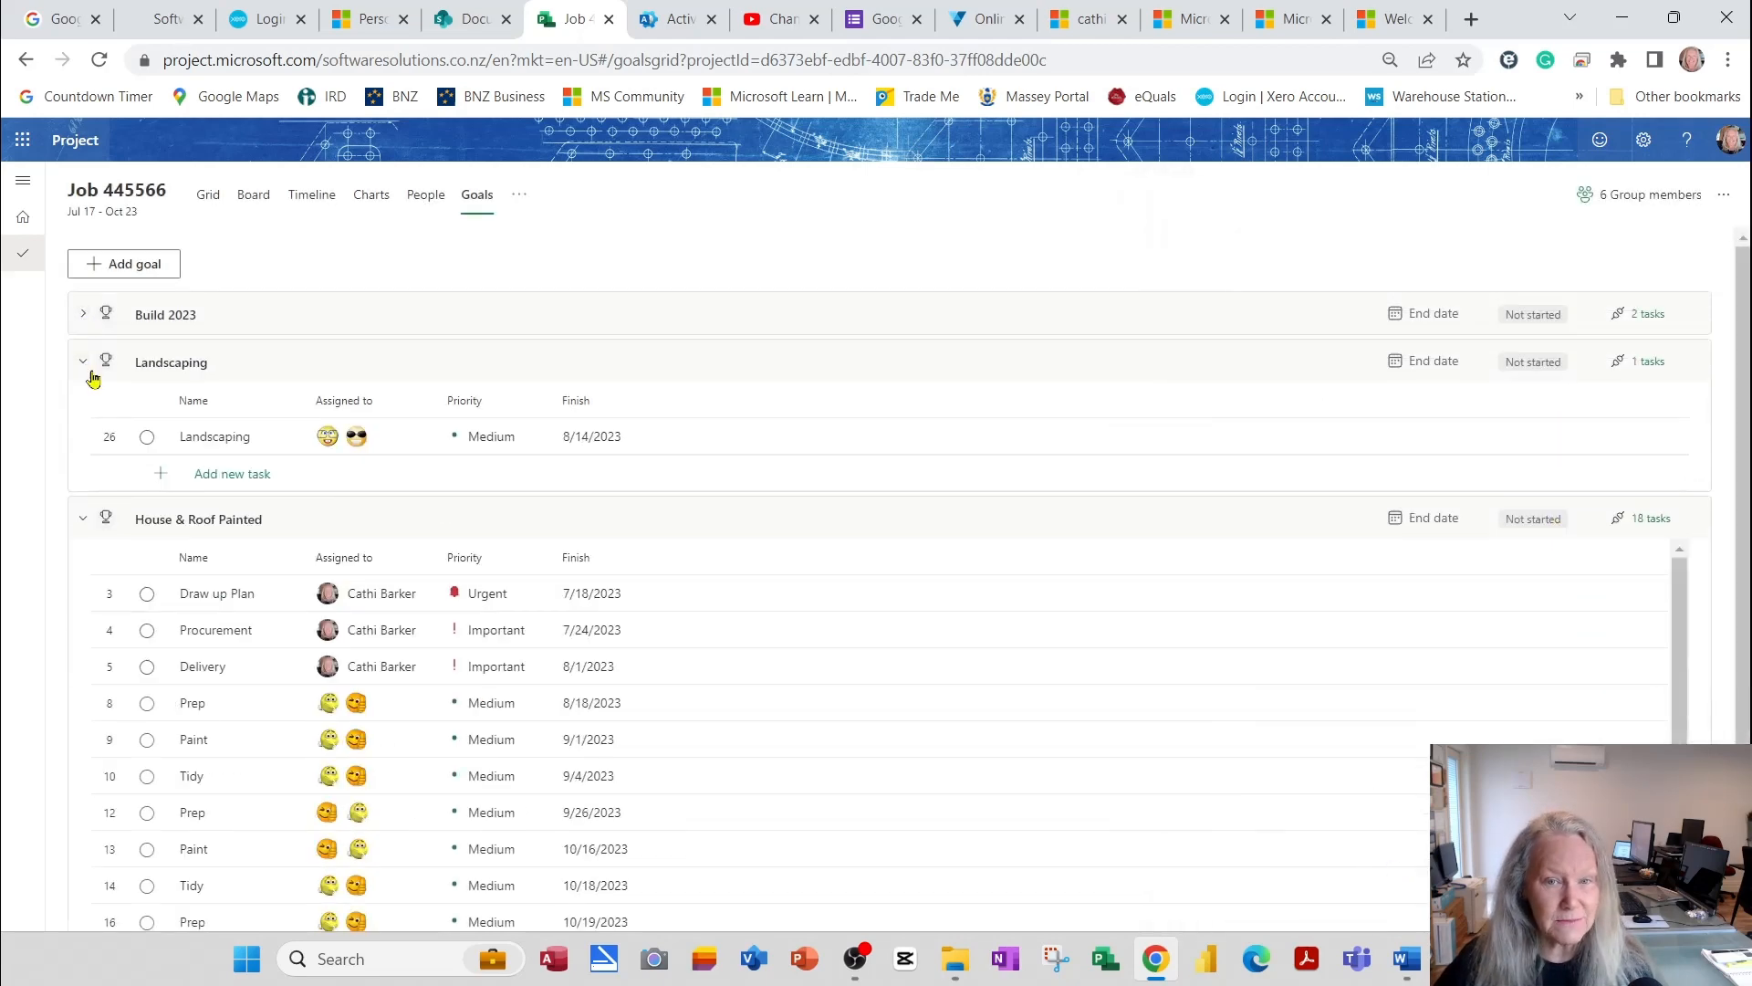
left_click(84, 361)
left_click(83, 409)
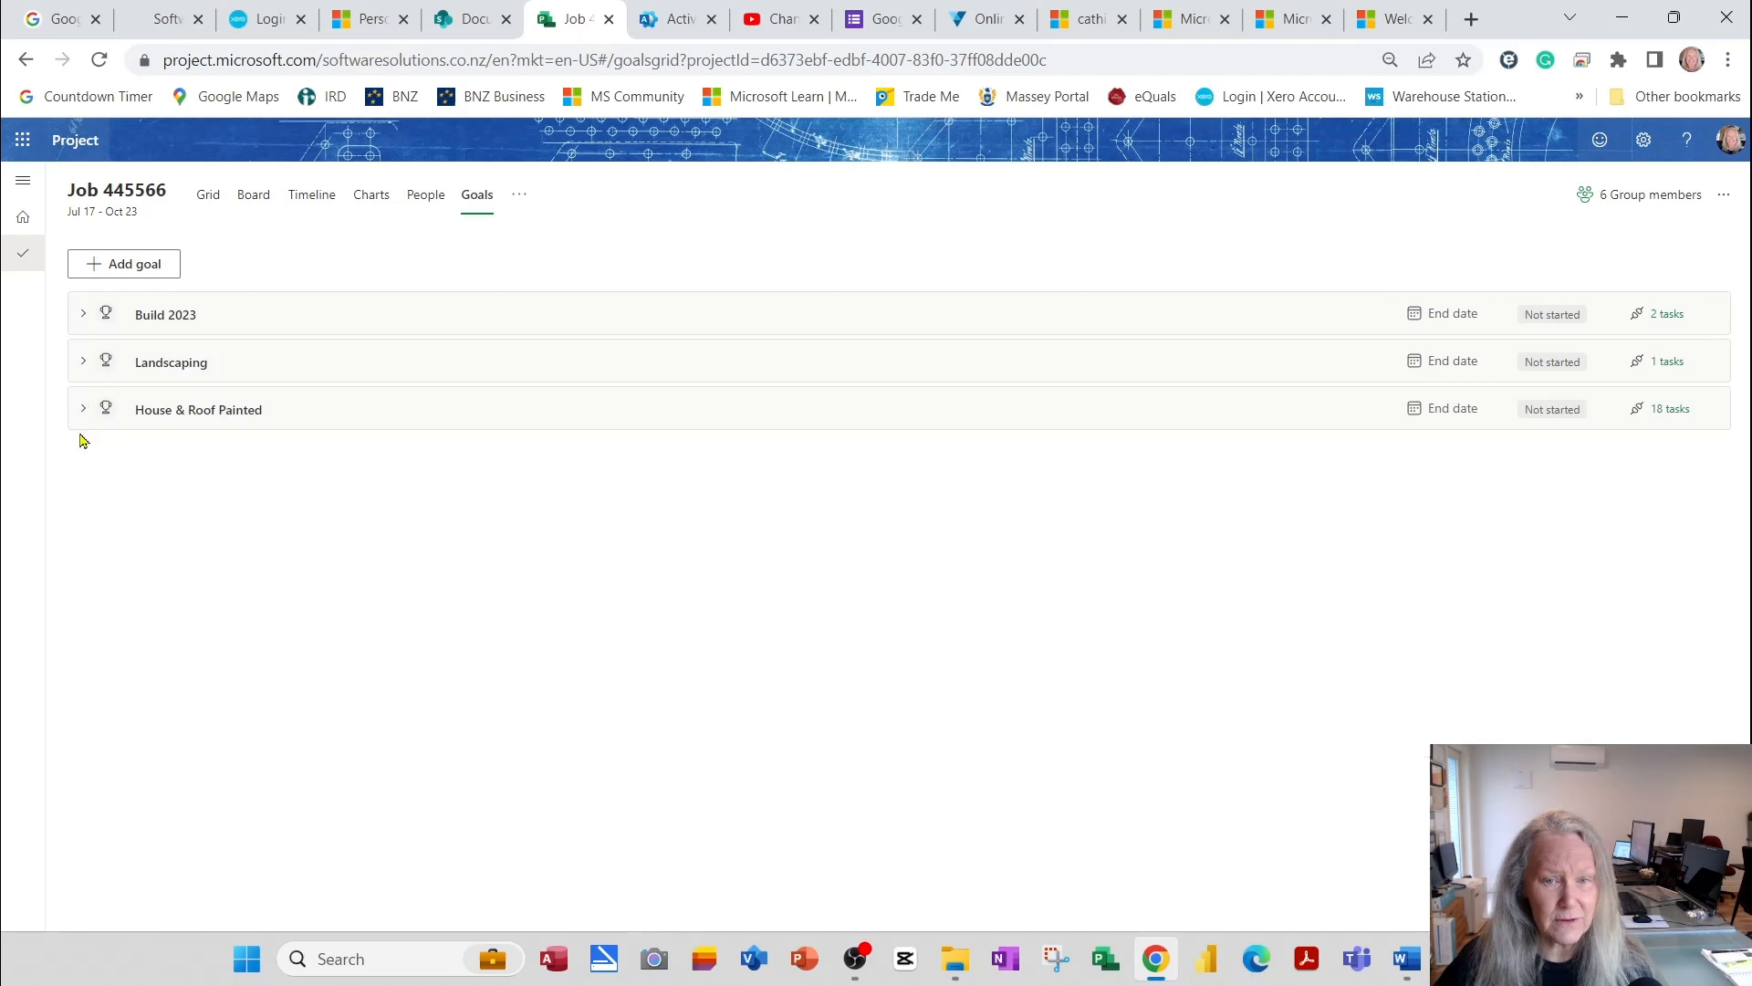
left_click(83, 361)
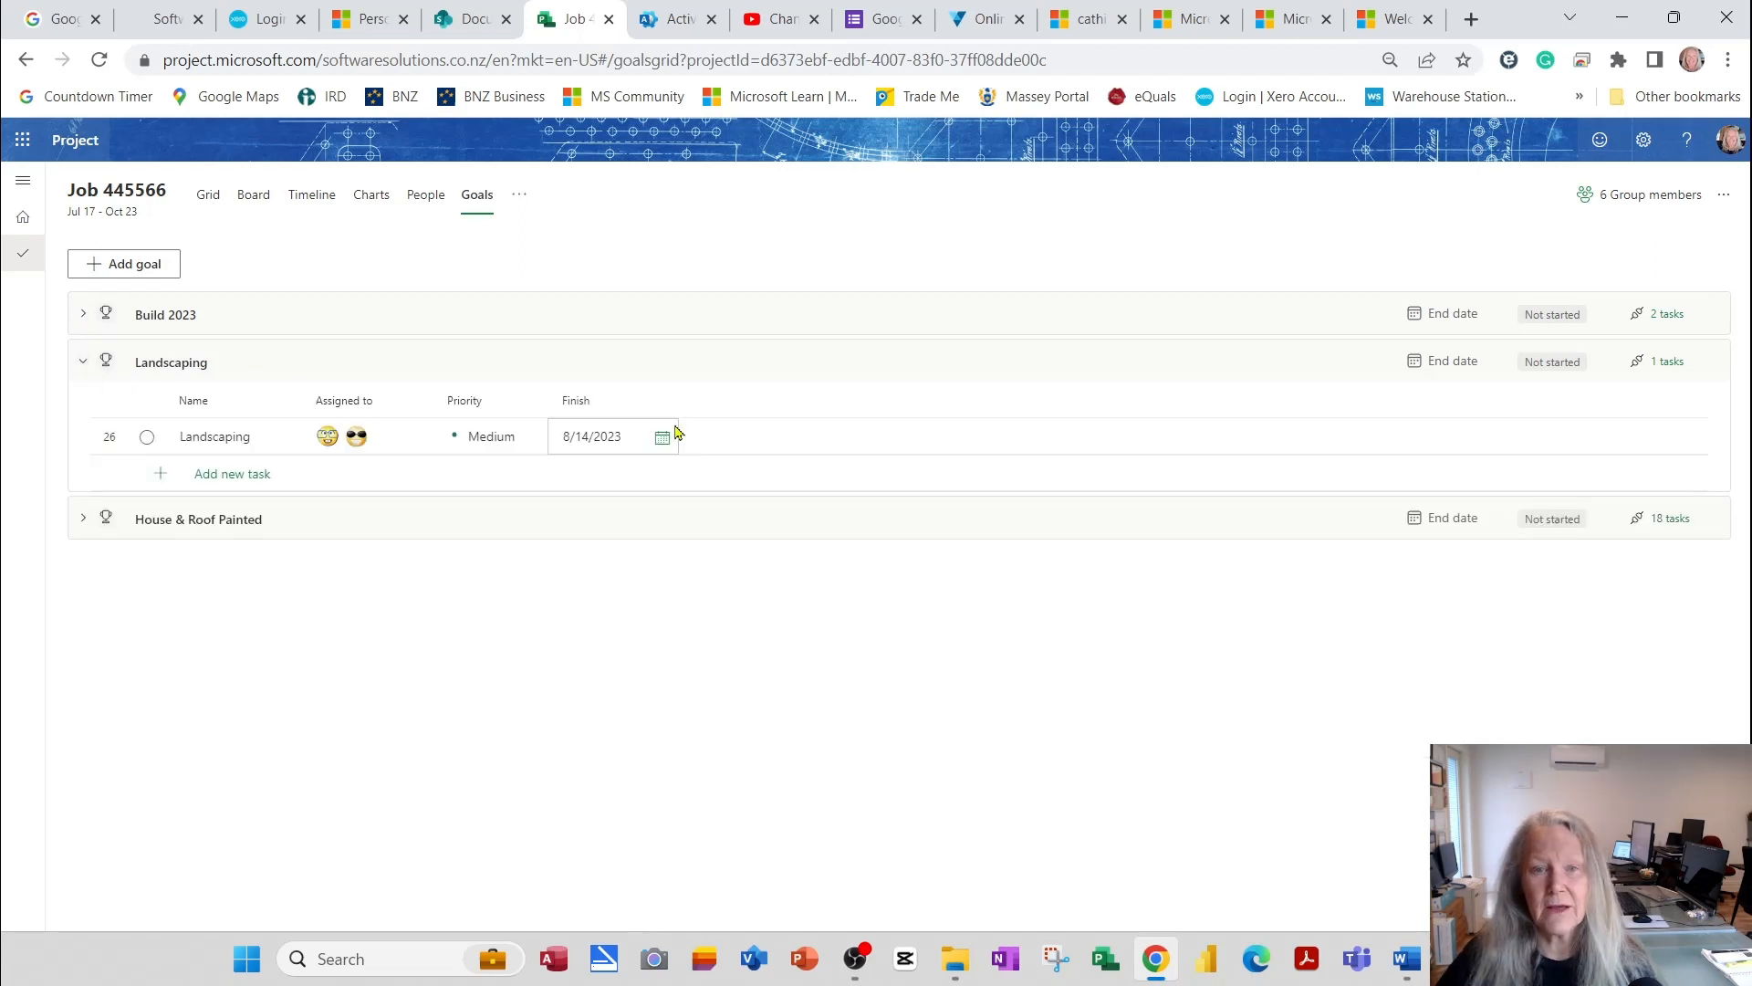
Add the Goal column to the project's task grid
left_click(209, 196)
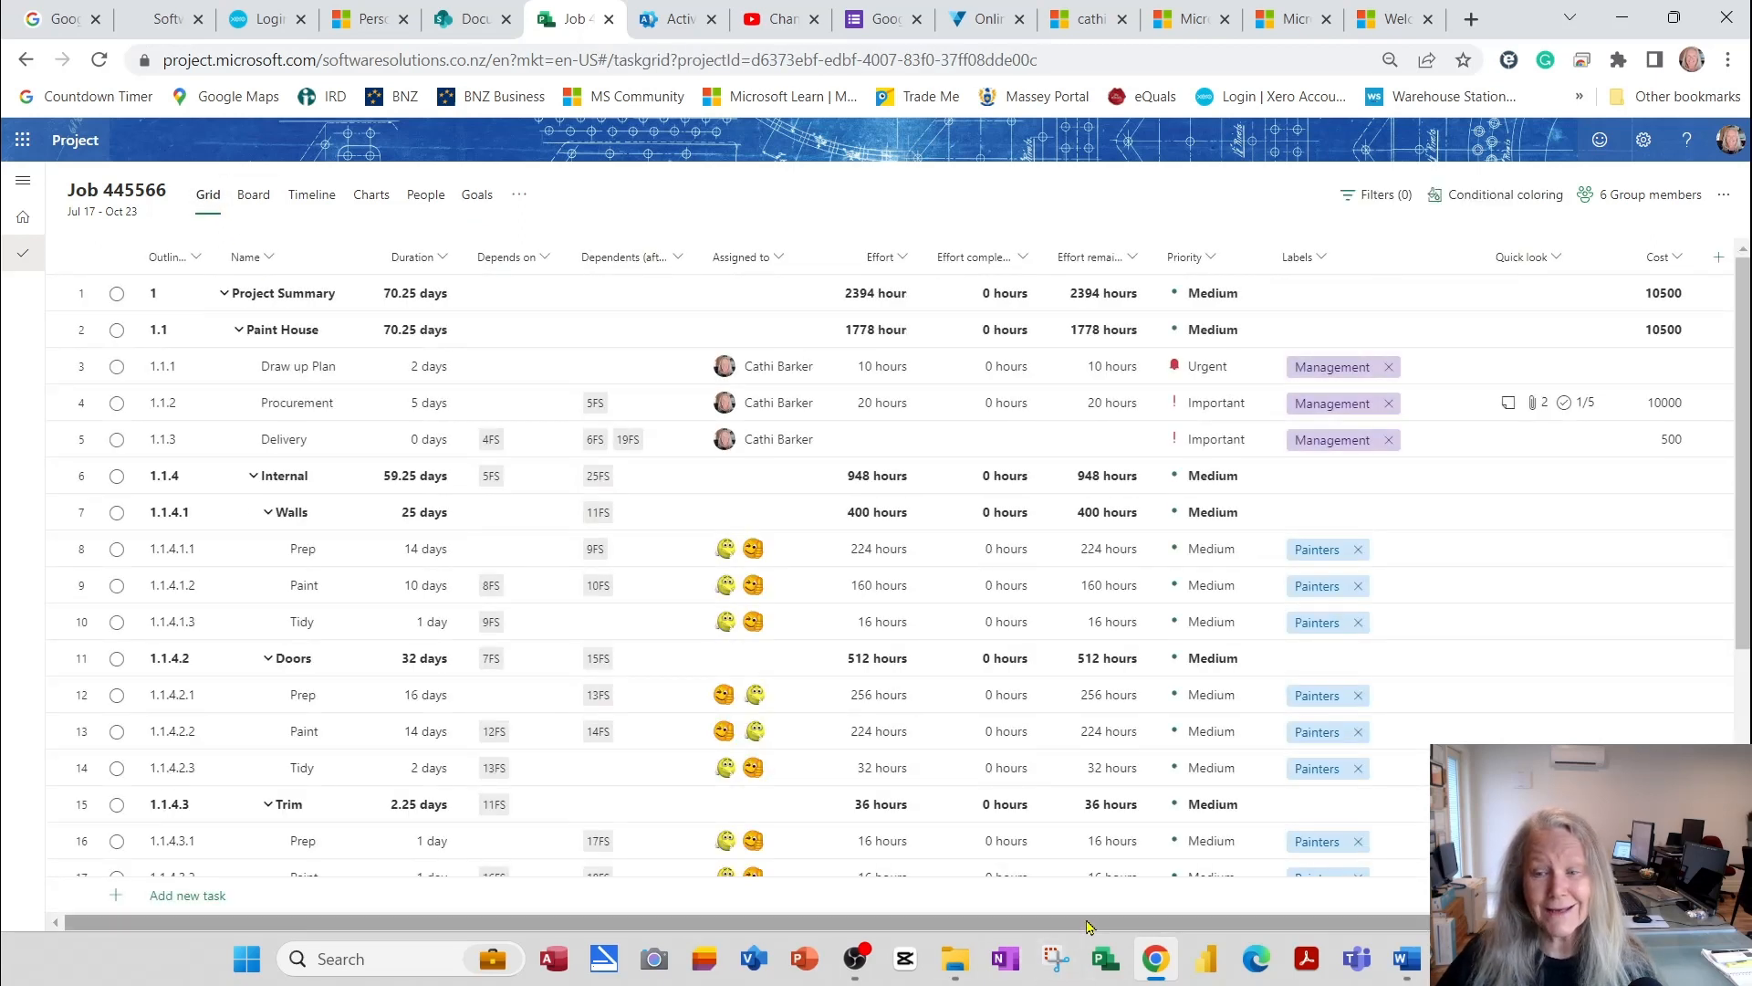
left_click_drag(1091, 924, 1195, 924)
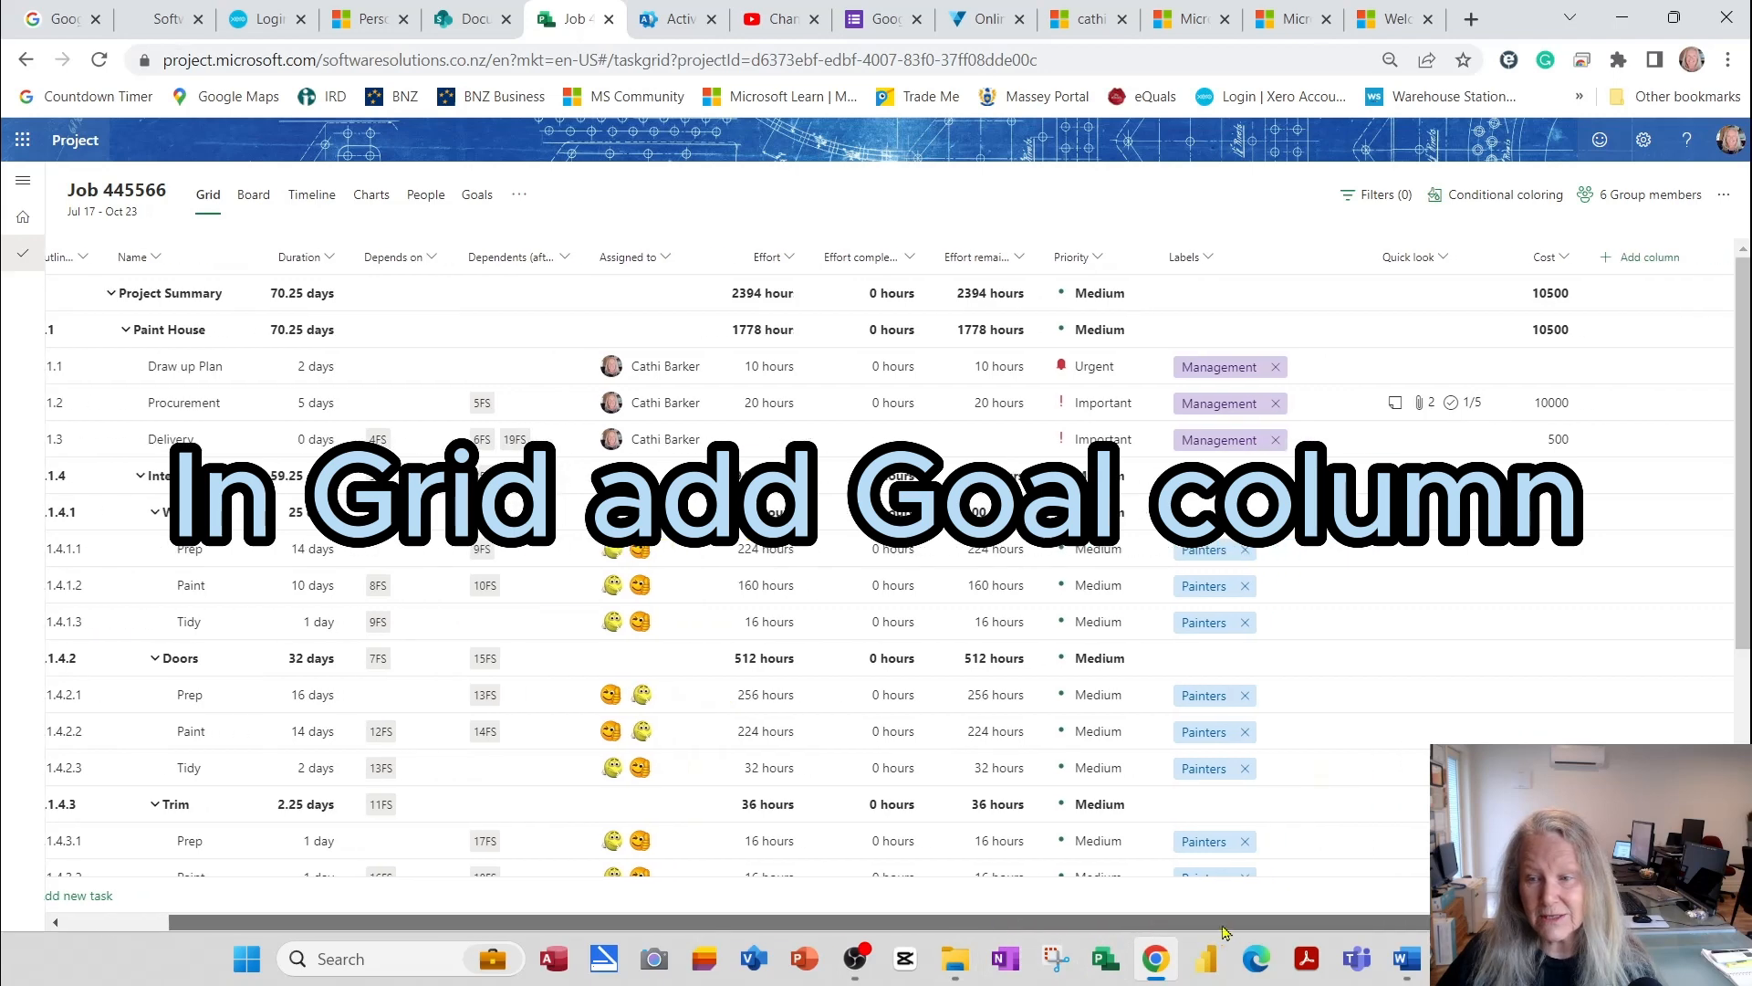
left_click(1648, 258)
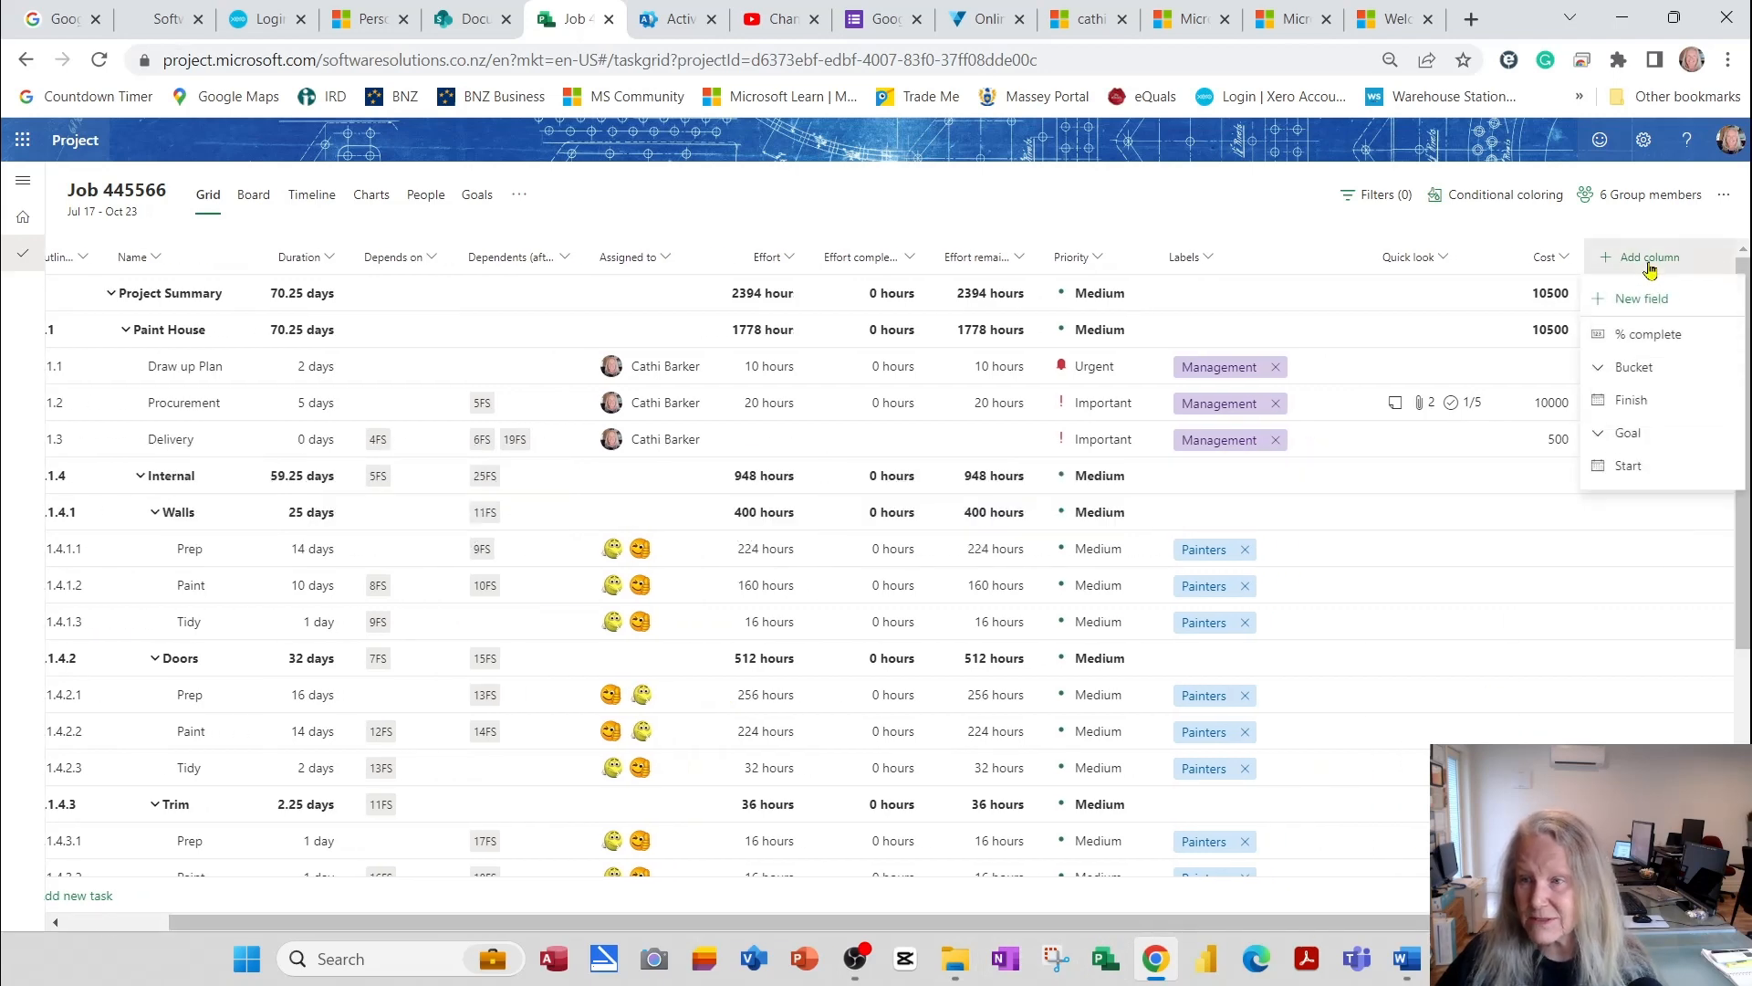
left_click(1647, 441)
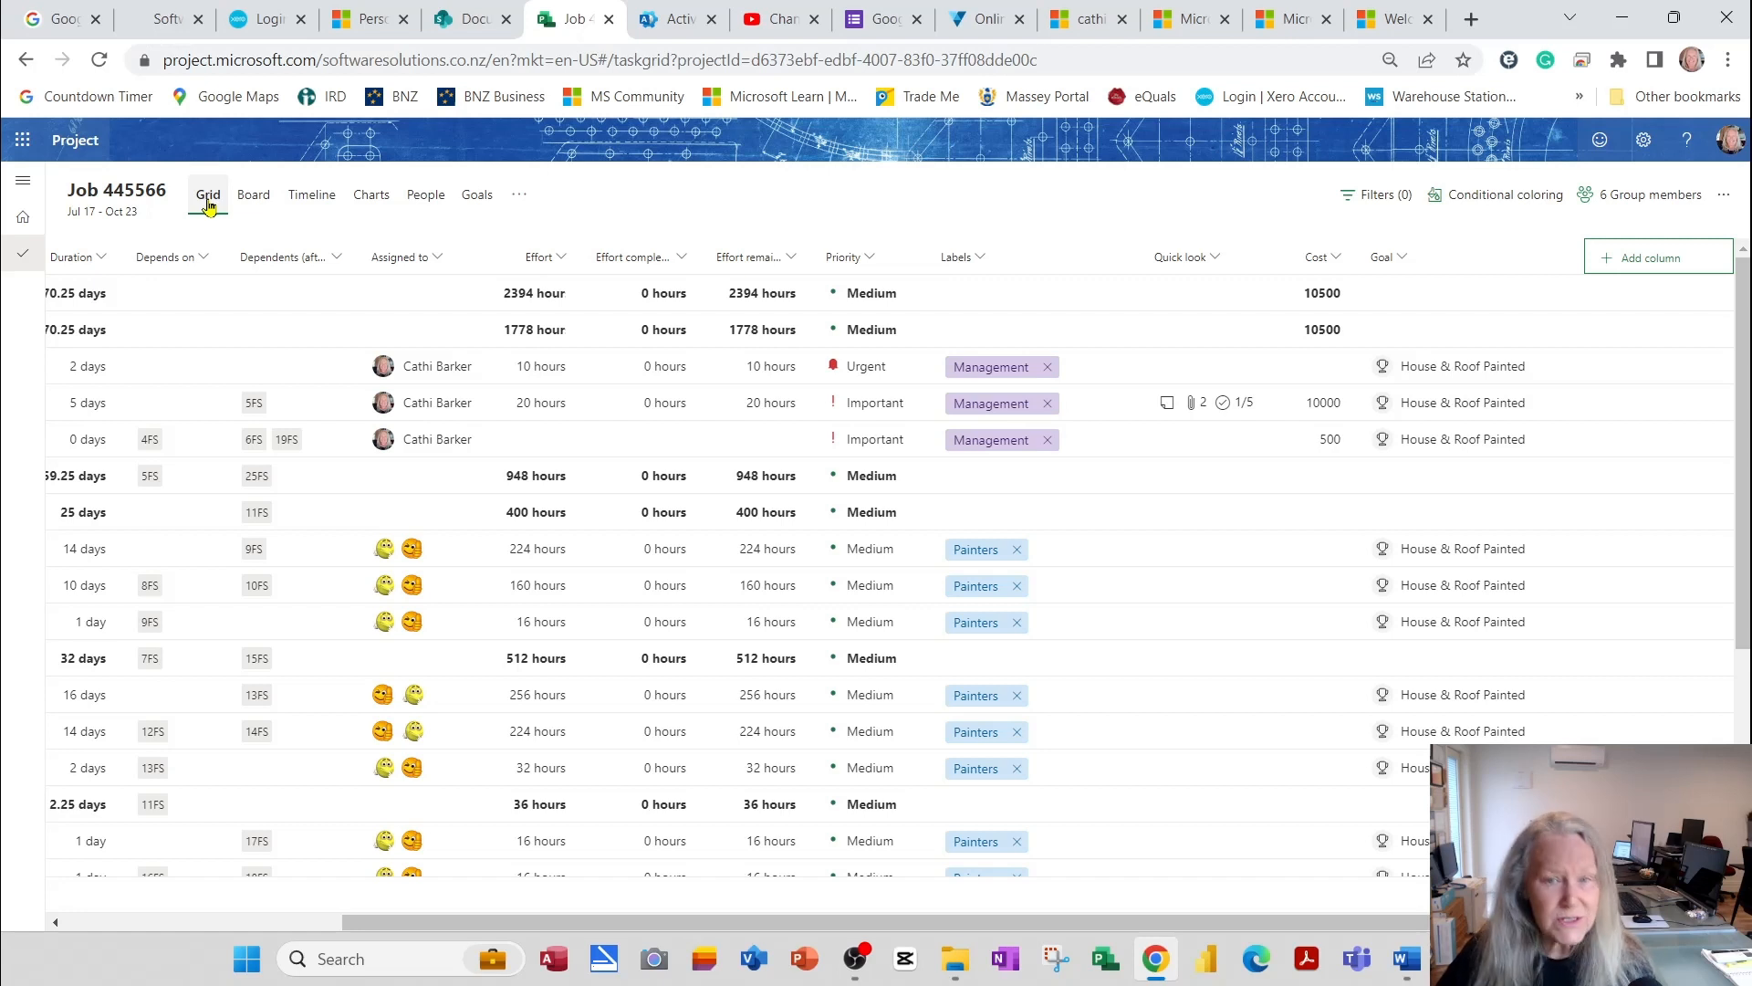
Show the tasks in the Board view grouped by Assigned to
left_click(255, 195)
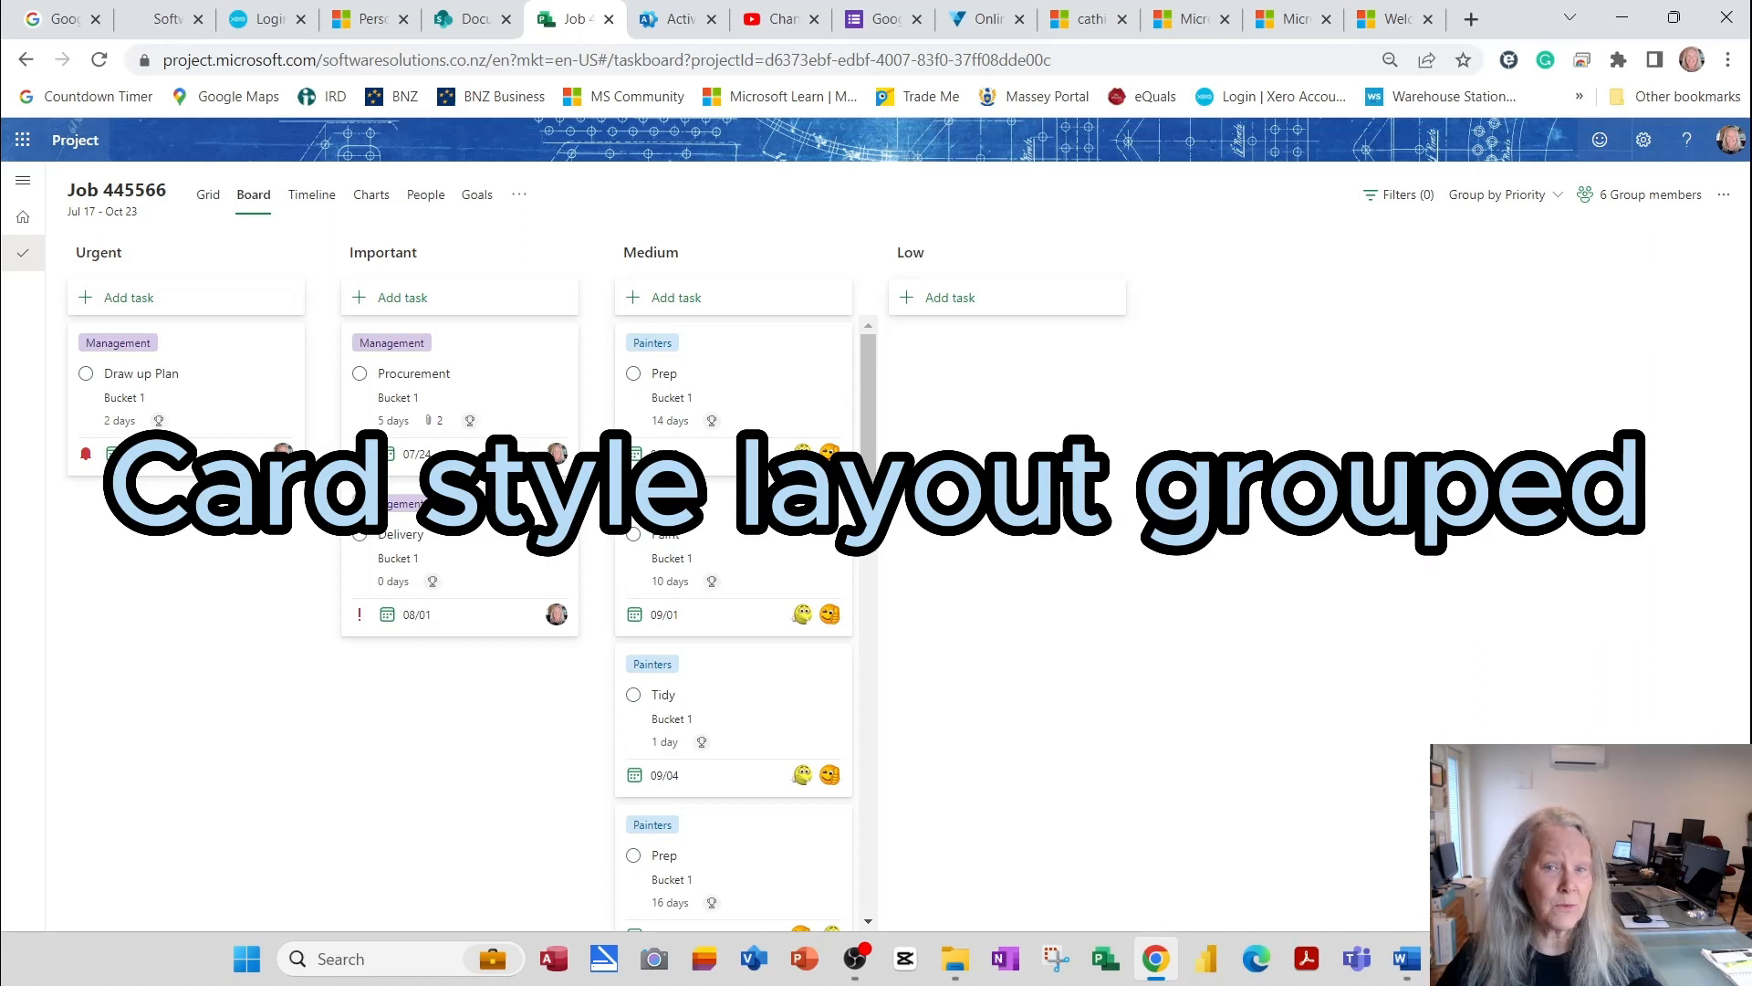
left_click(1557, 197)
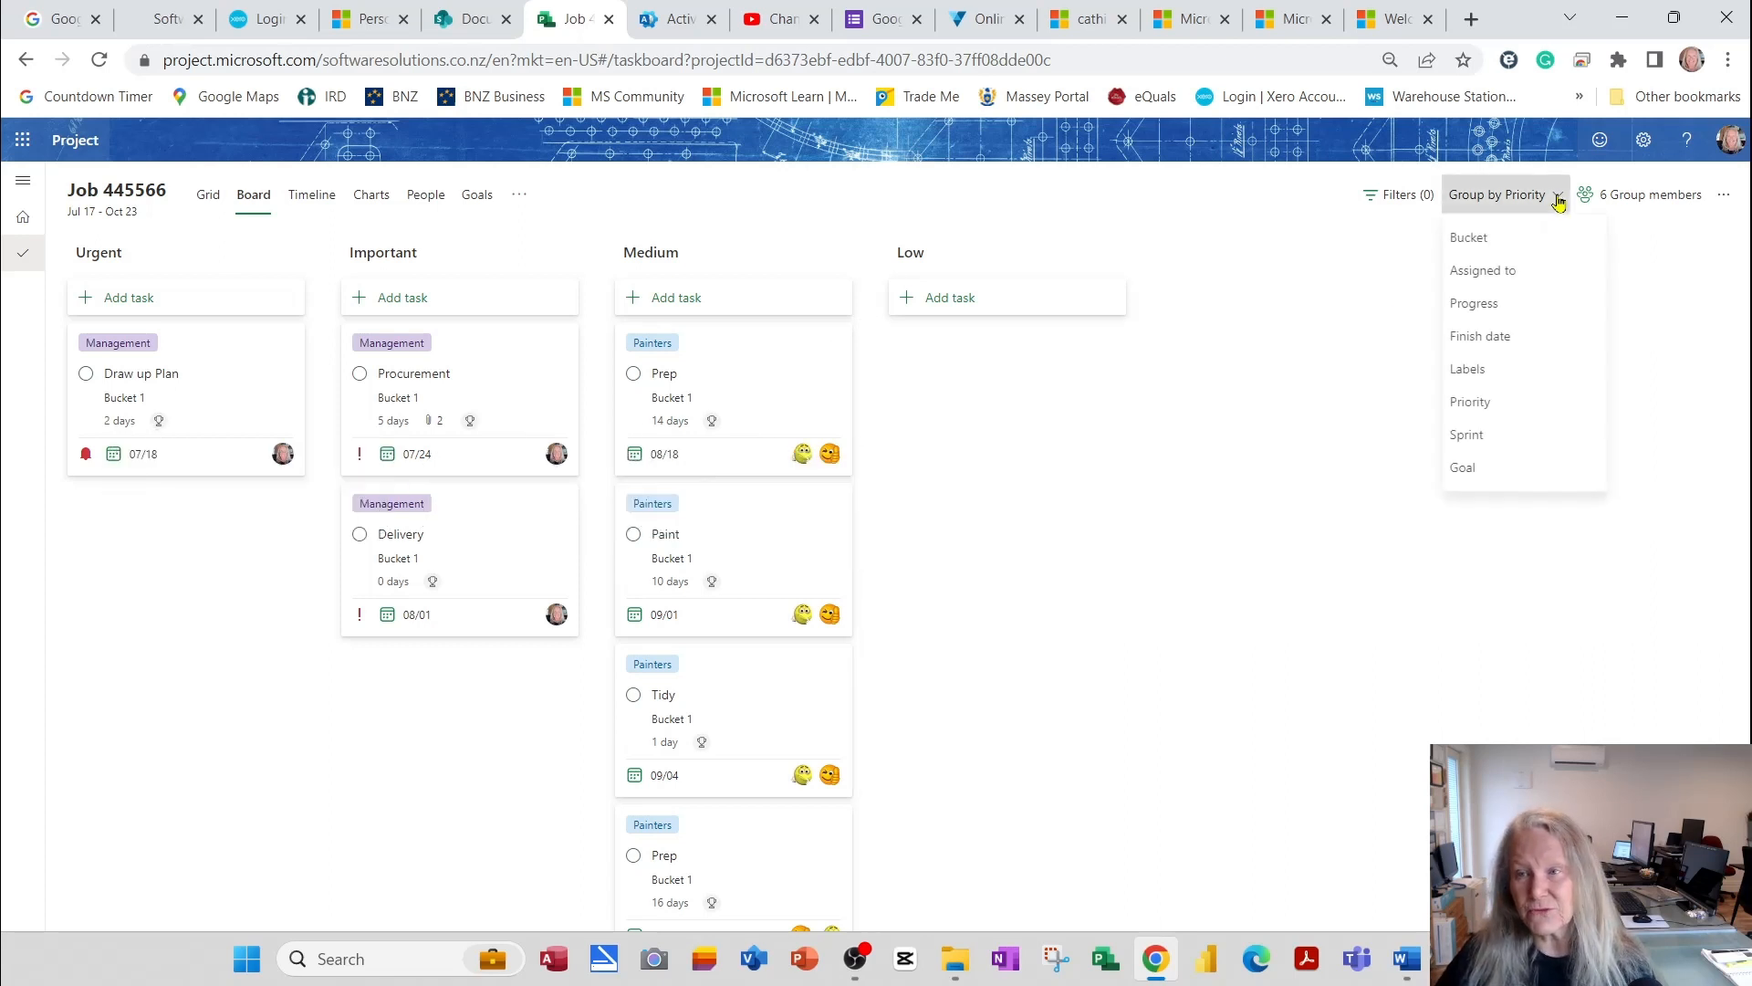
left_click(1499, 273)
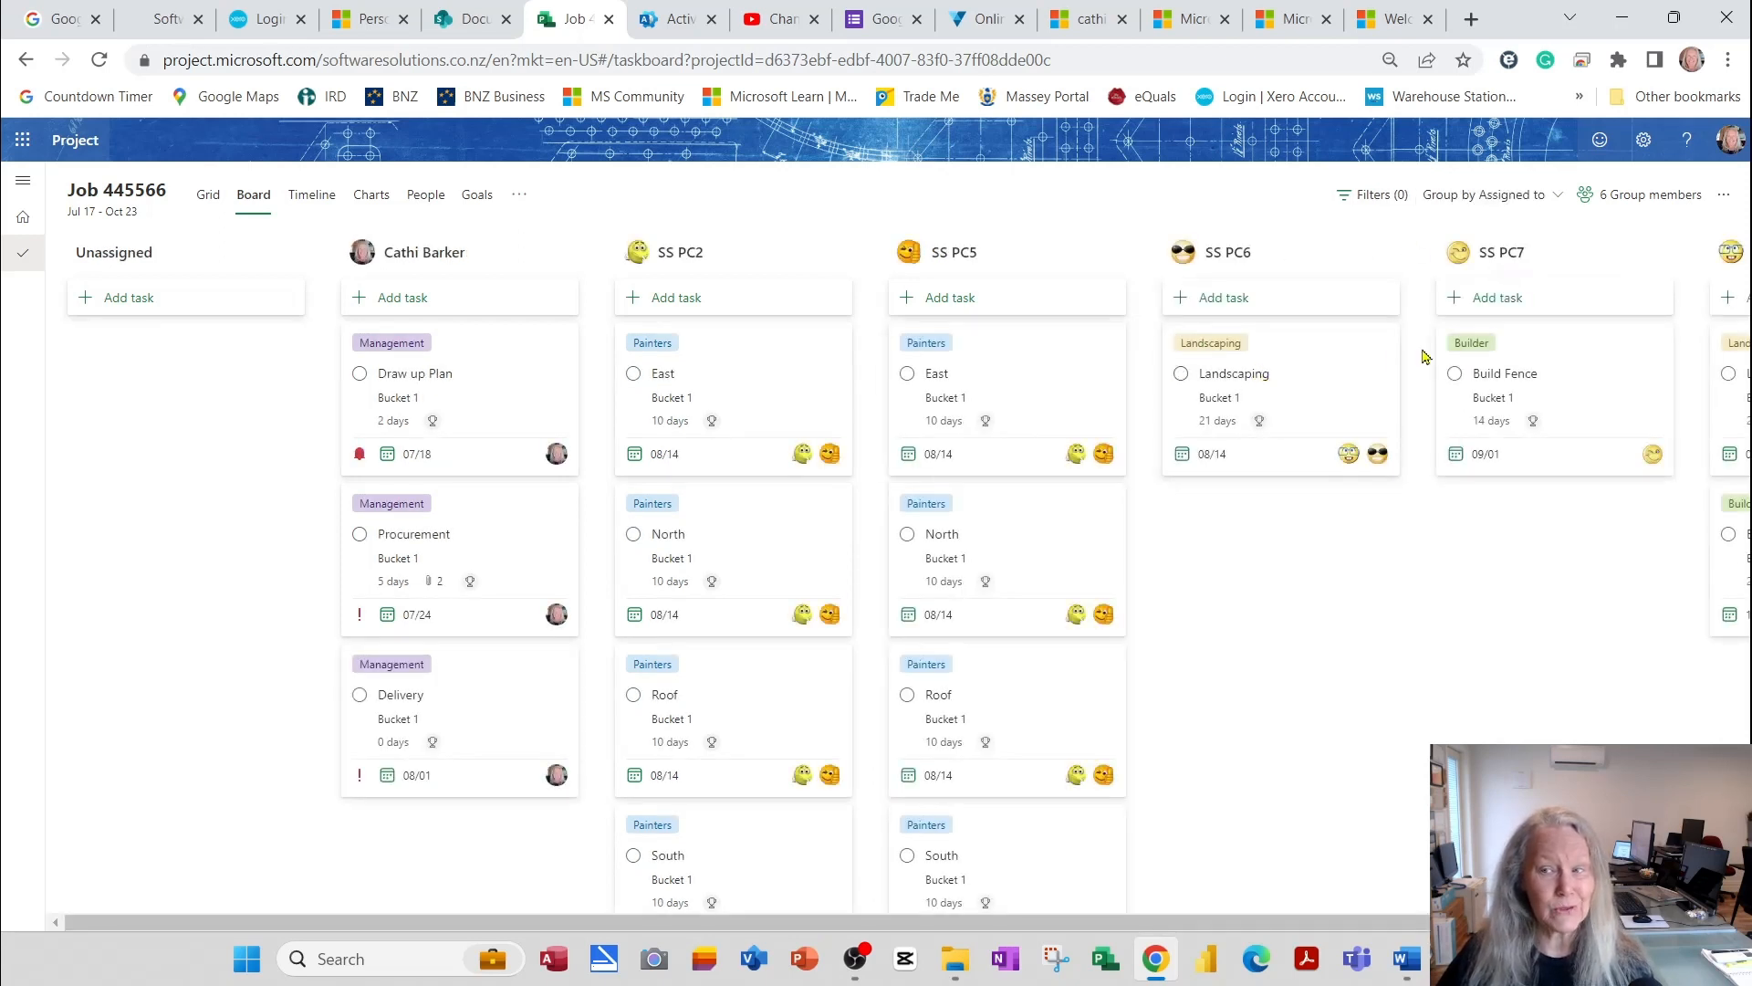
View the board cards grouped by Progress and regroup them by Labels
left_click(1556, 195)
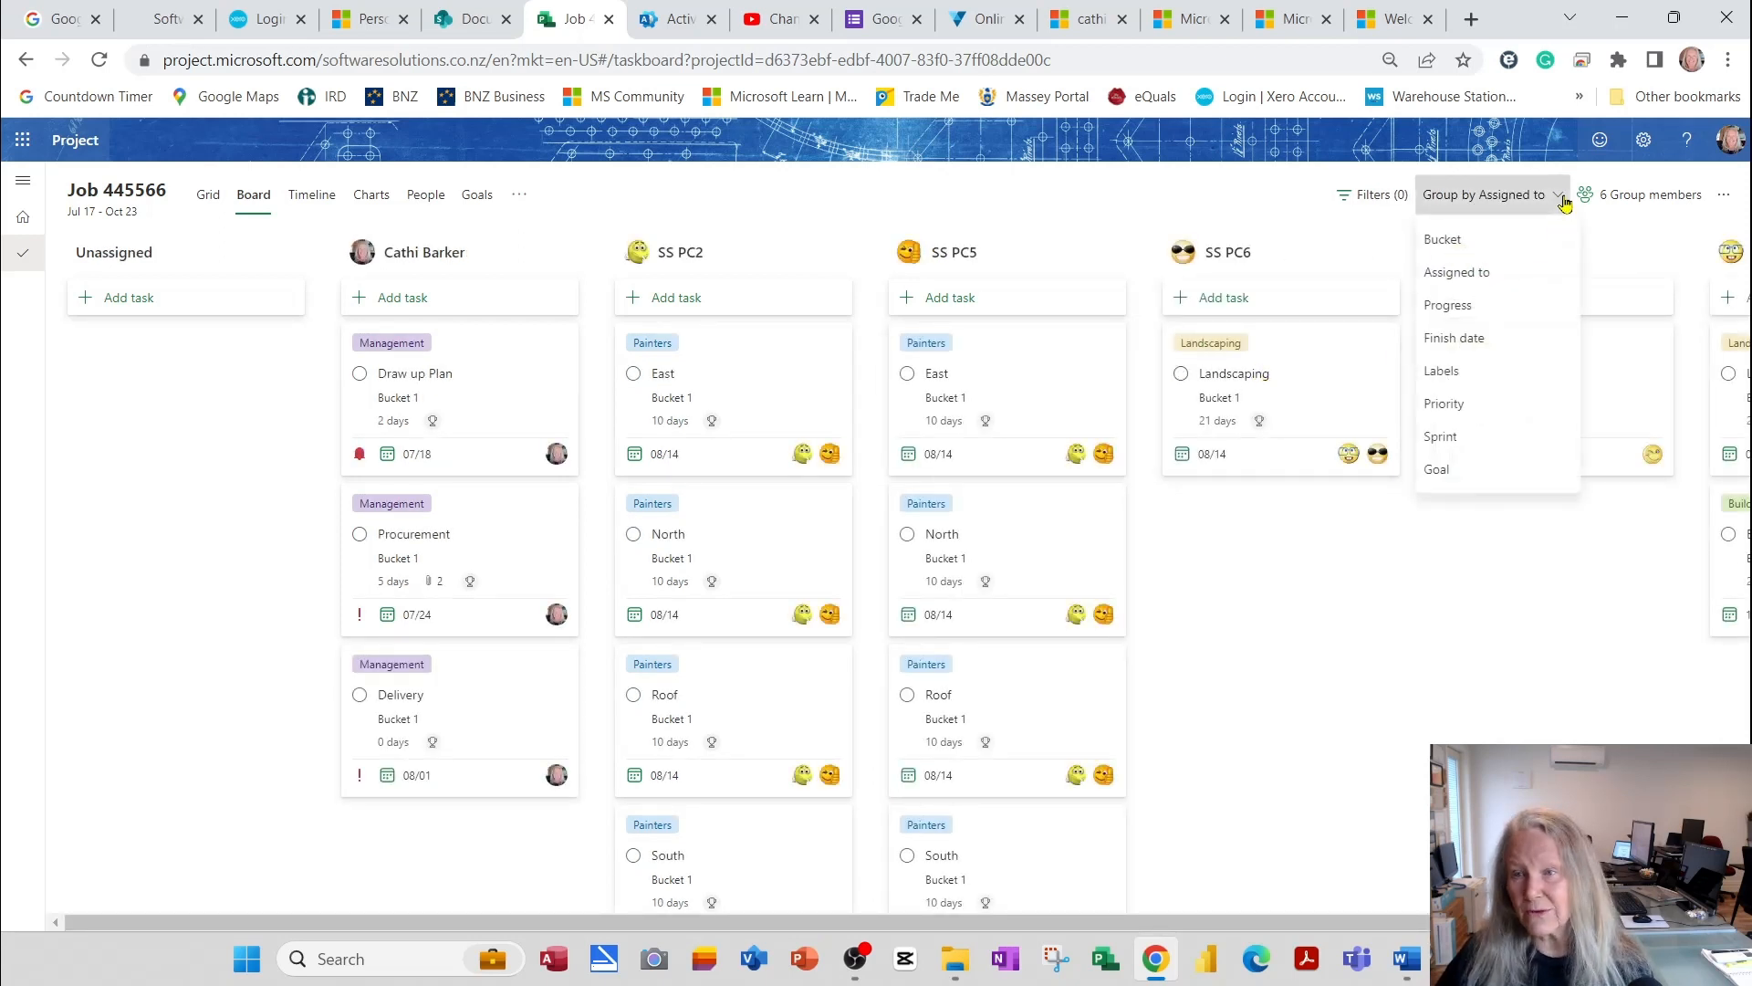
left_click(1504, 309)
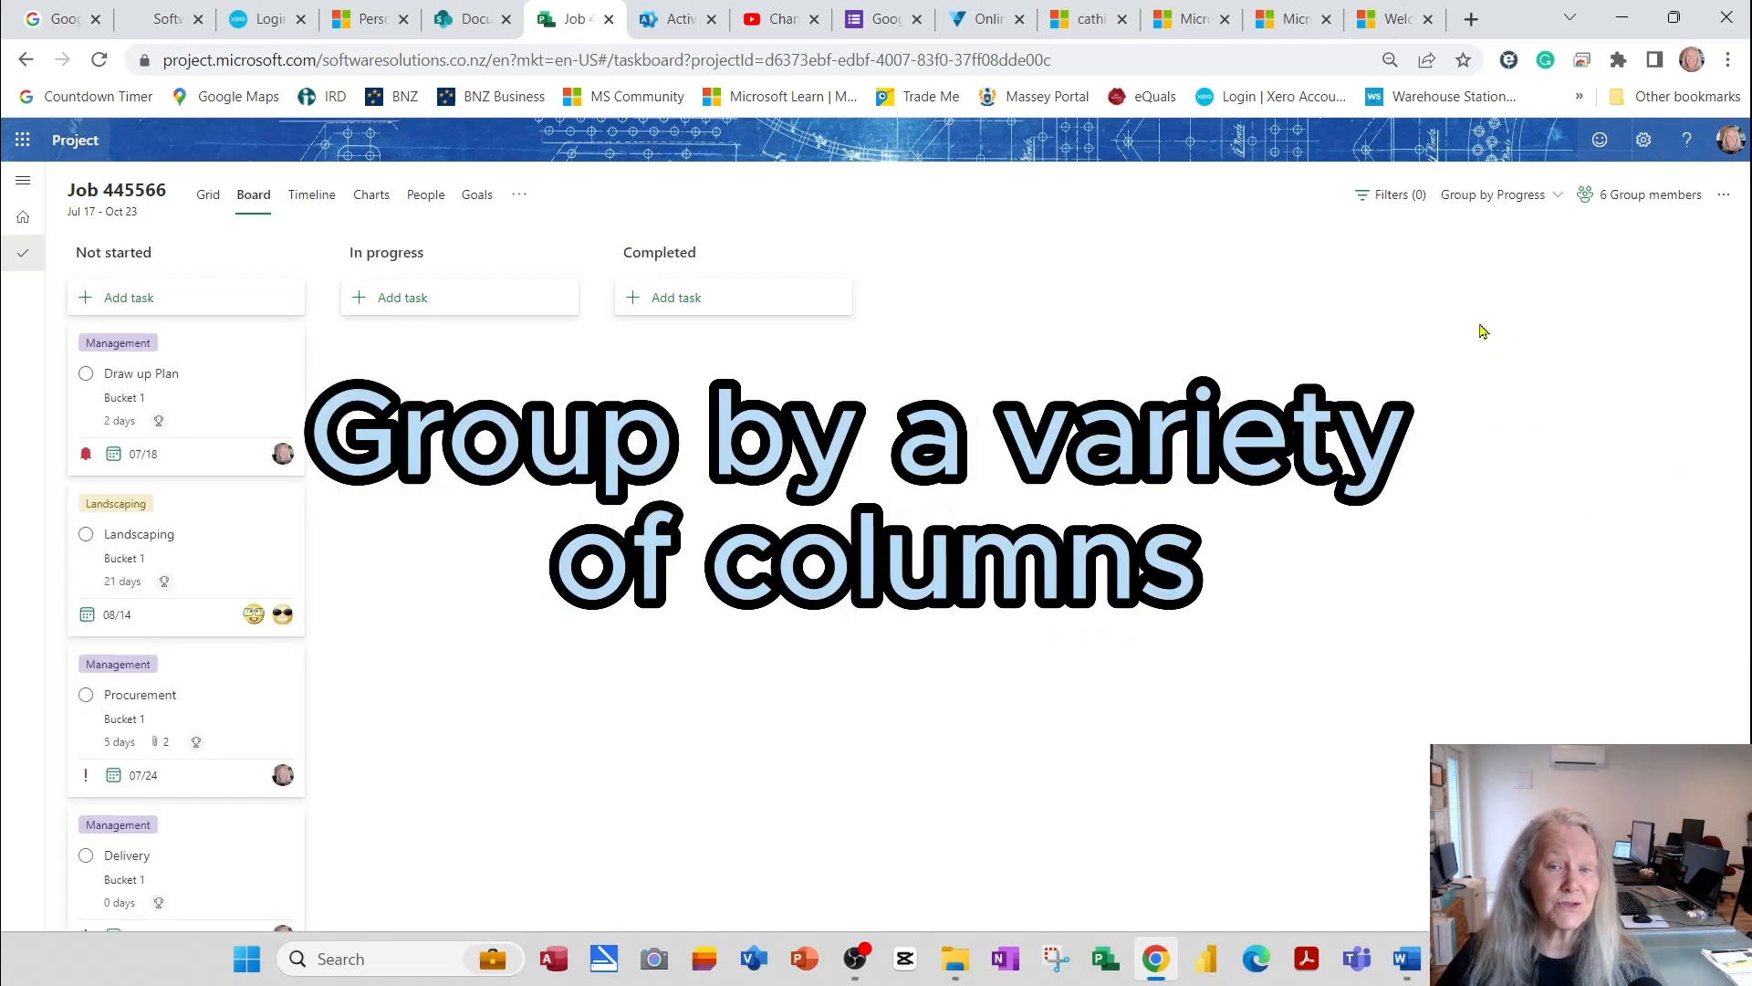
left_click(1554, 195)
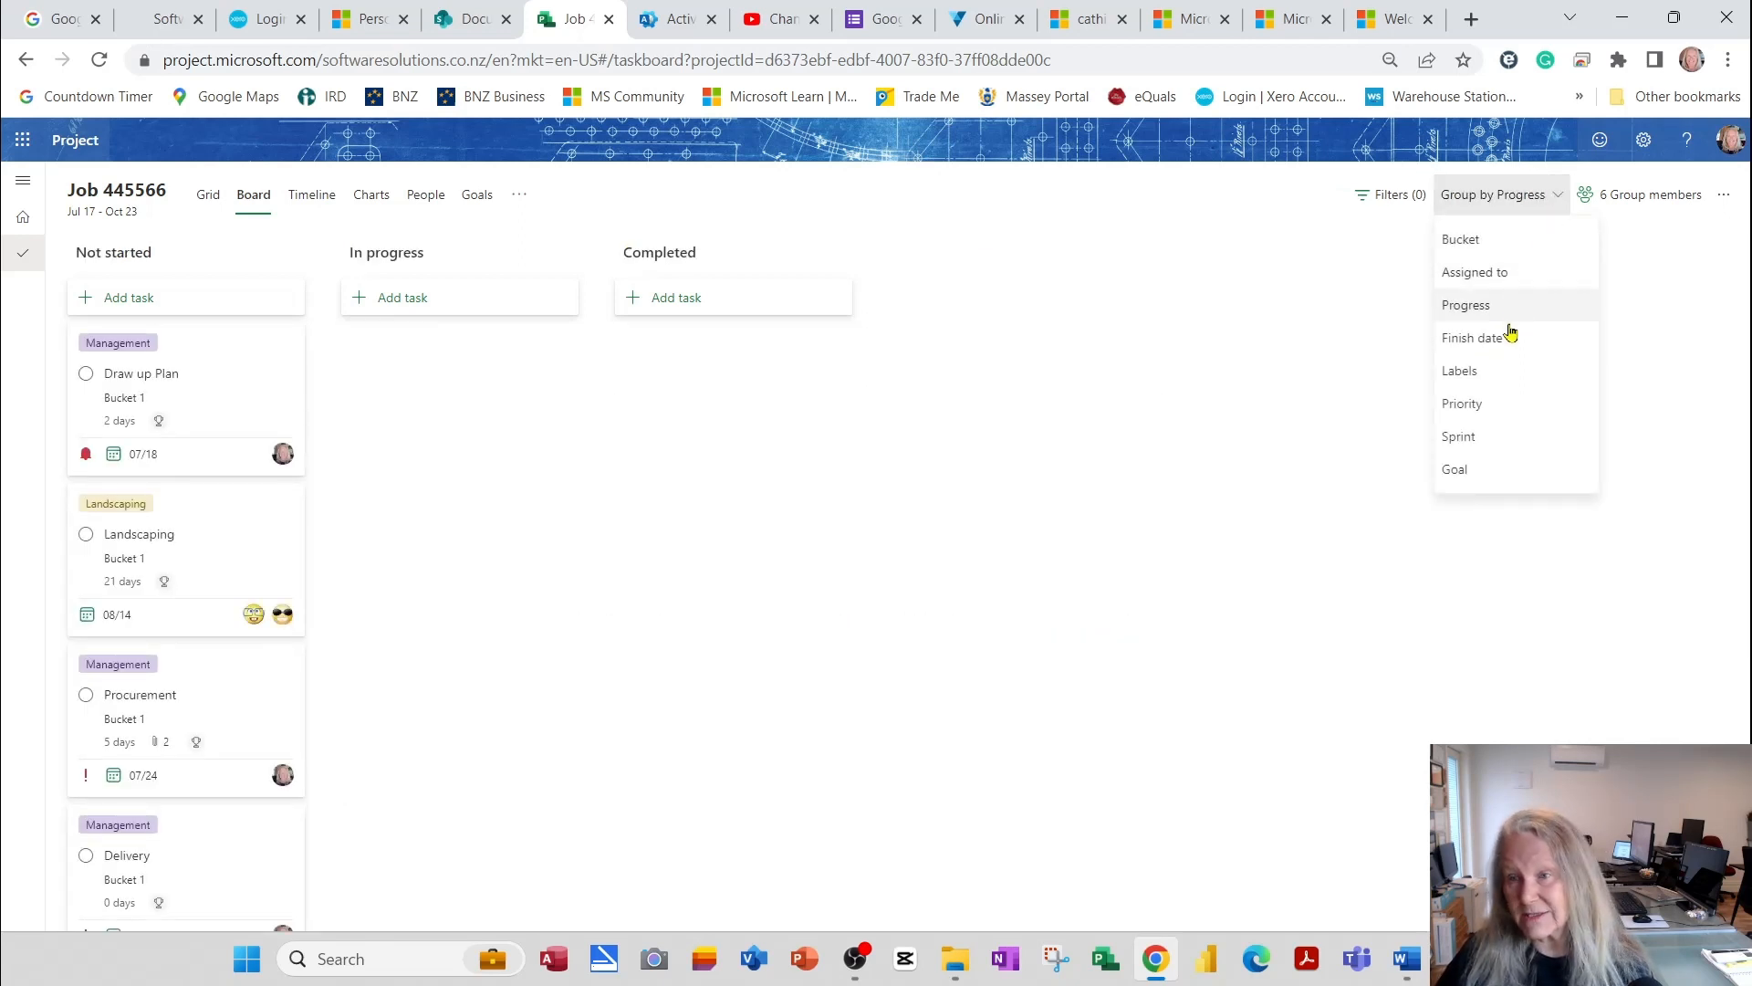
left_click(1496, 373)
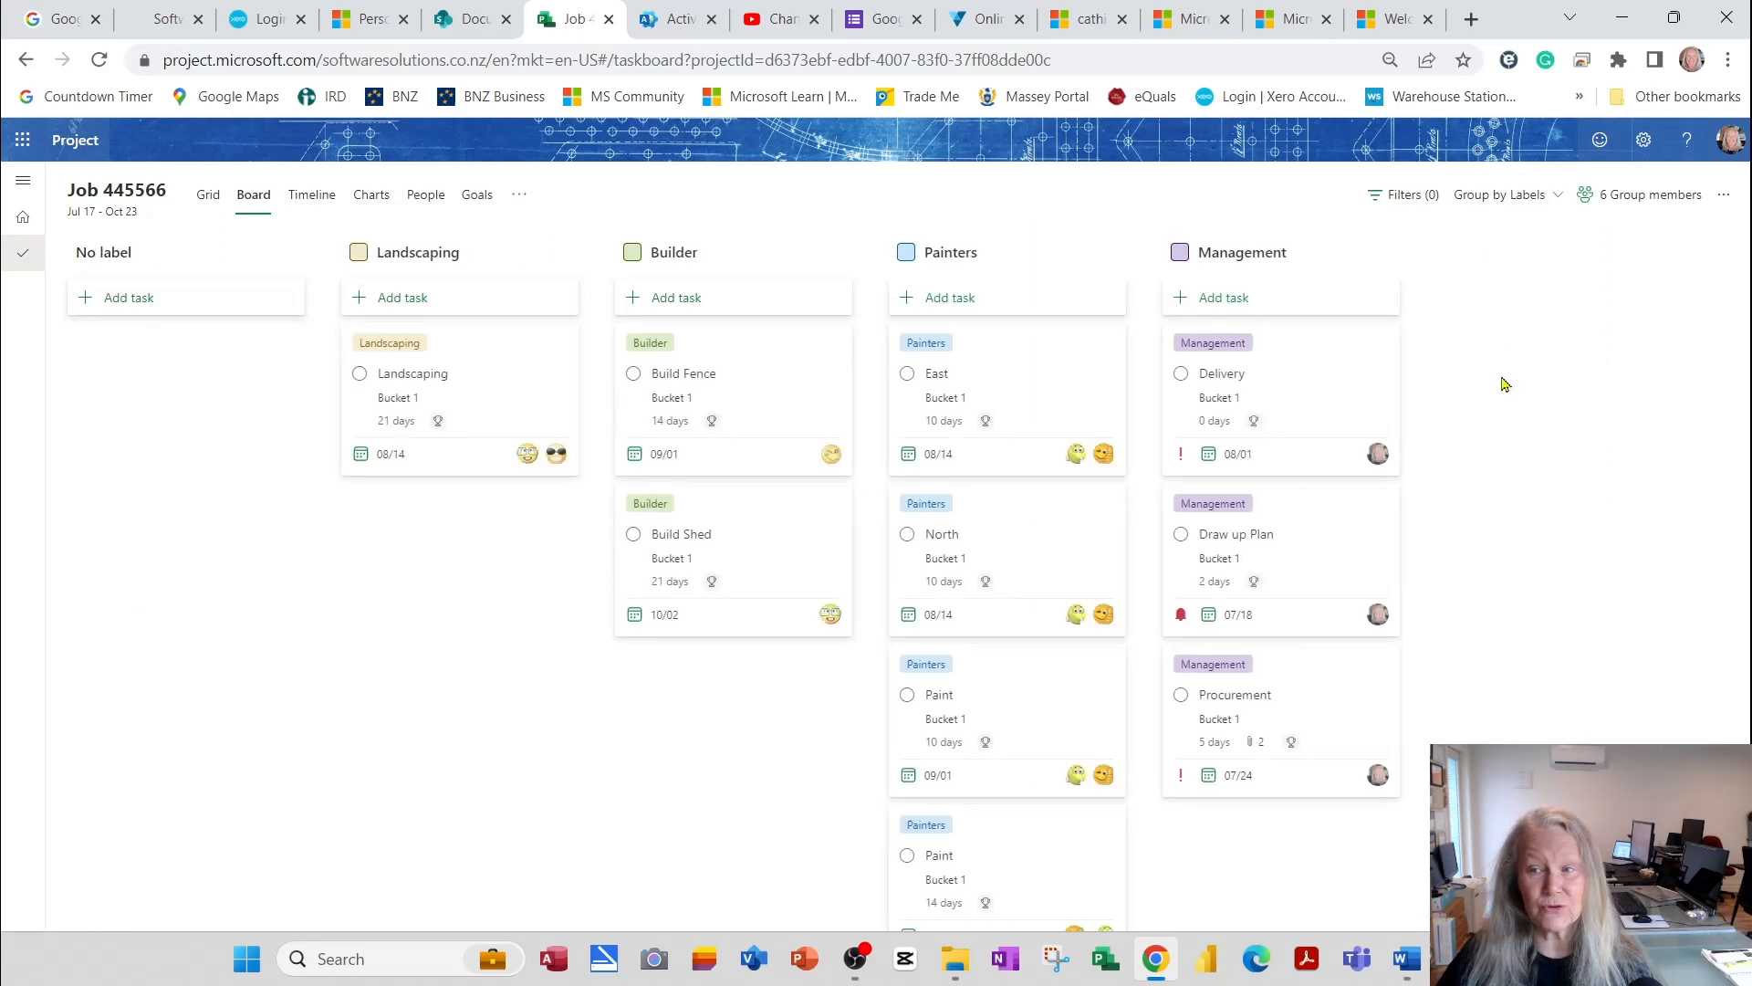
View the board cards grouped by Priority and regroup them by Goal
left_click(1542, 199)
left_click(1510, 403)
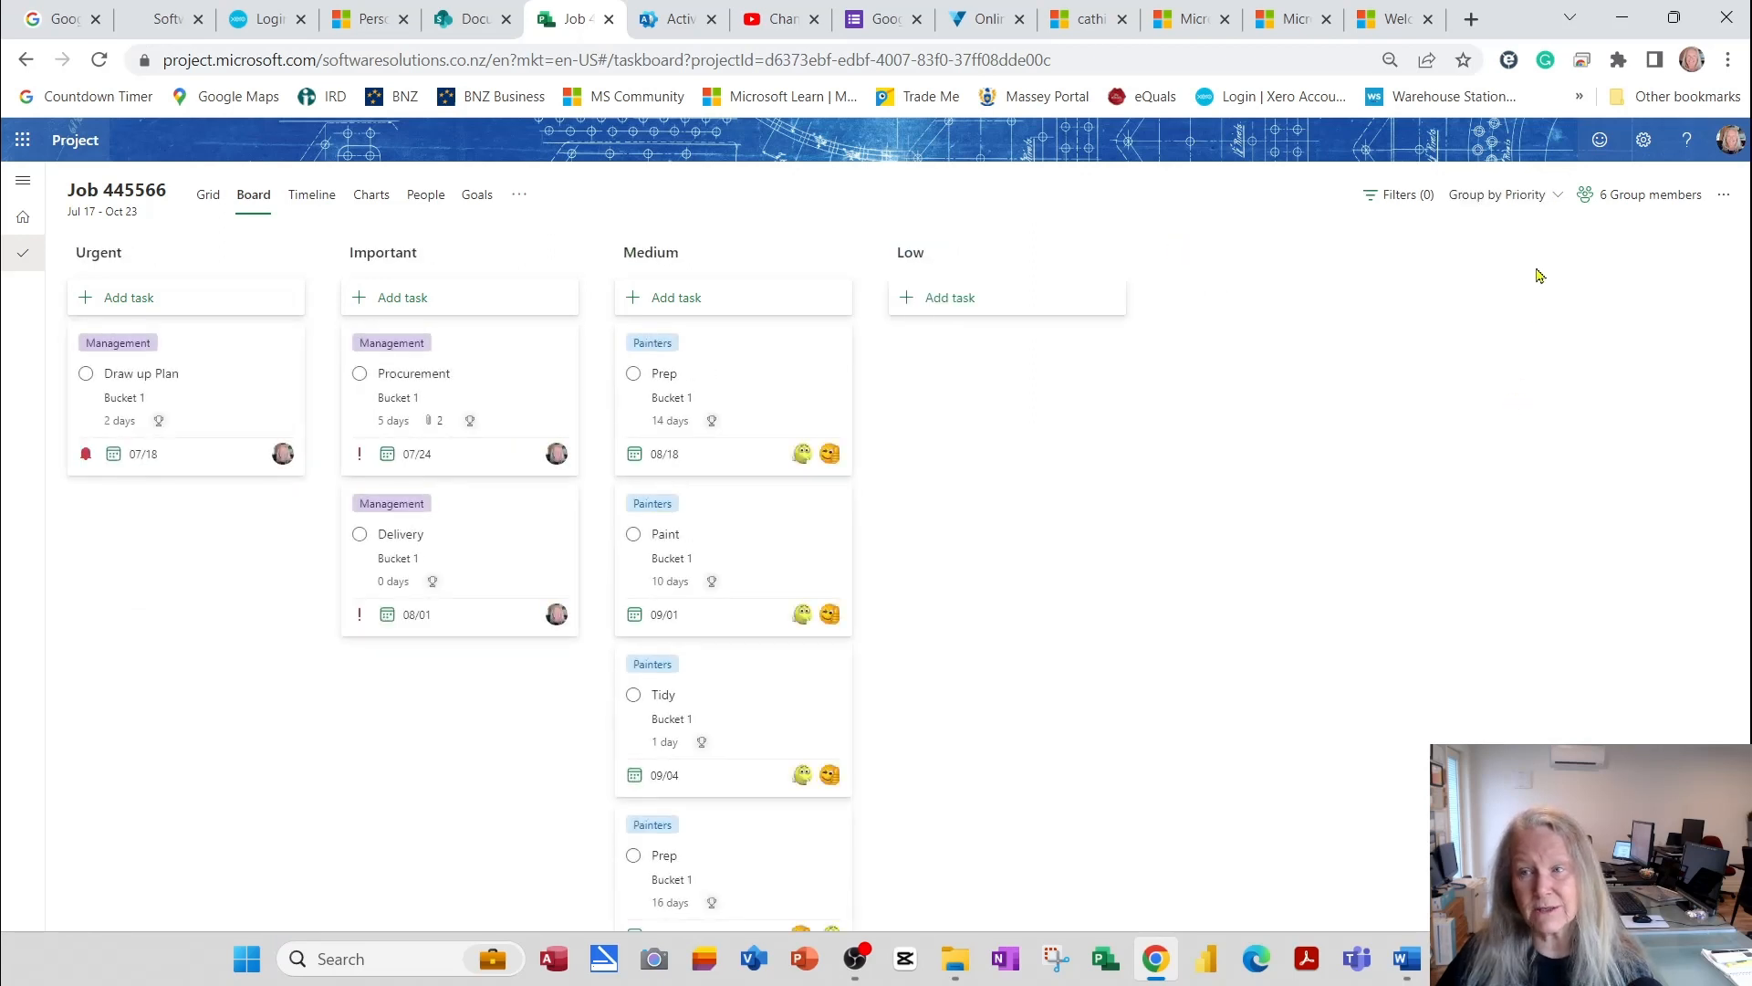
left_click(1534, 195)
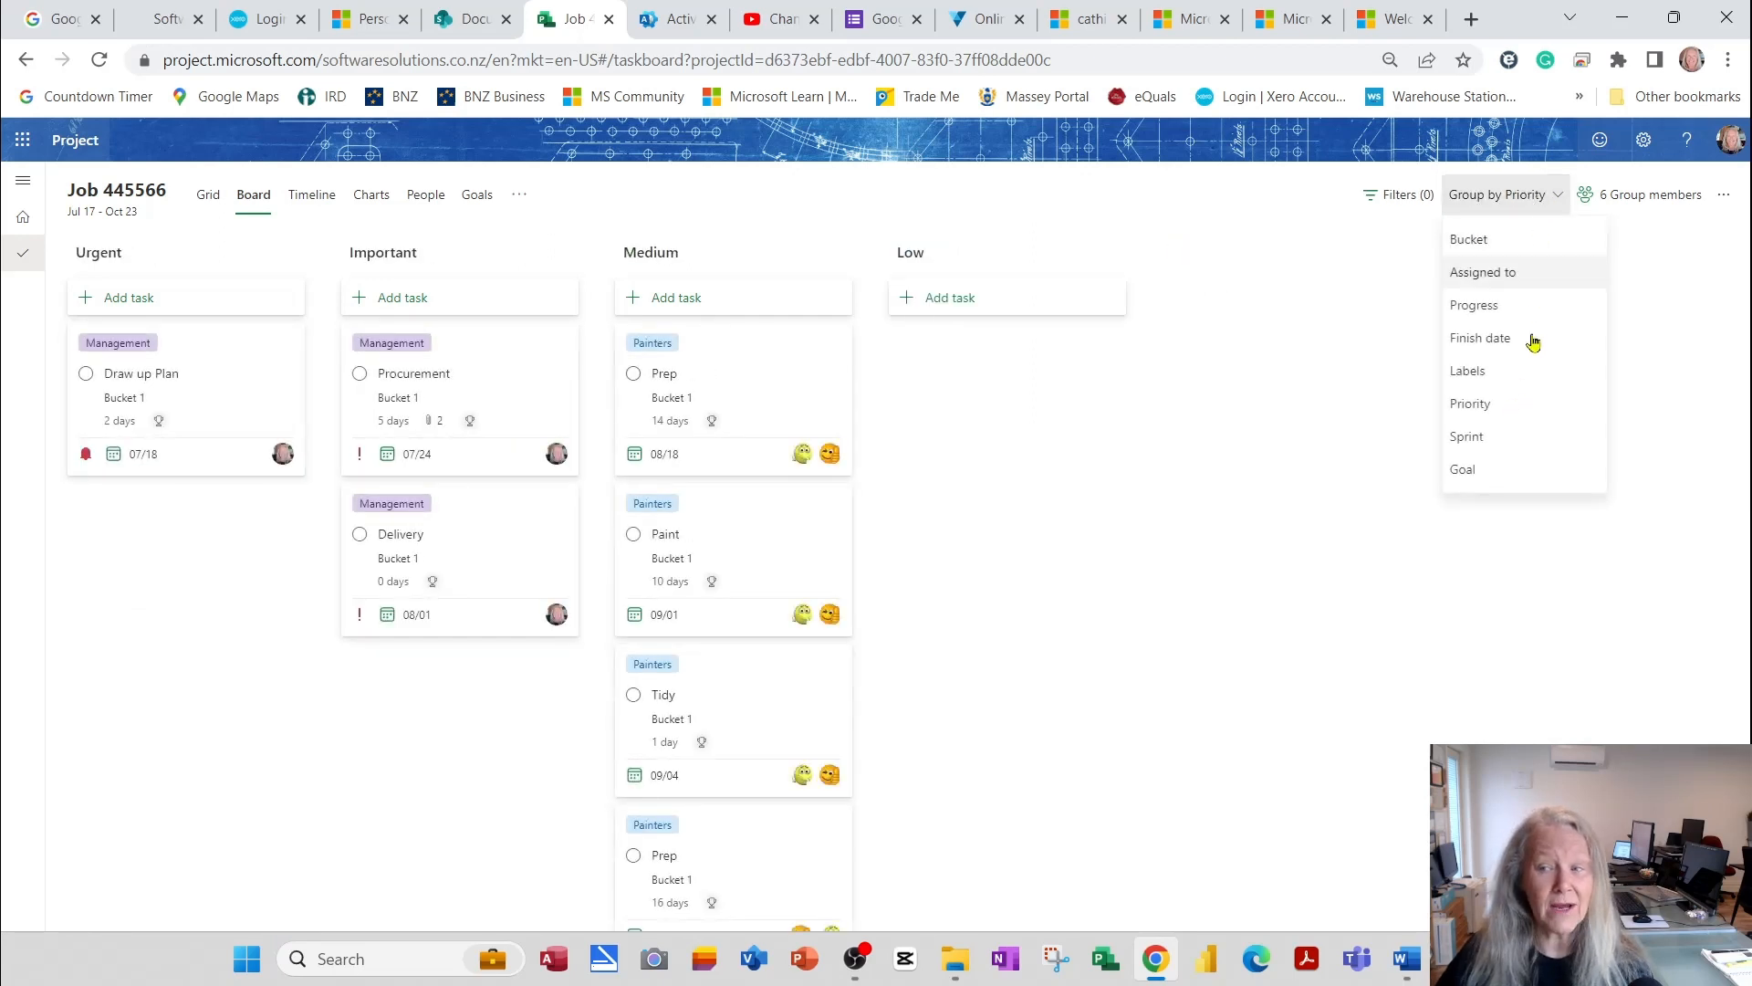
left_click(1501, 475)
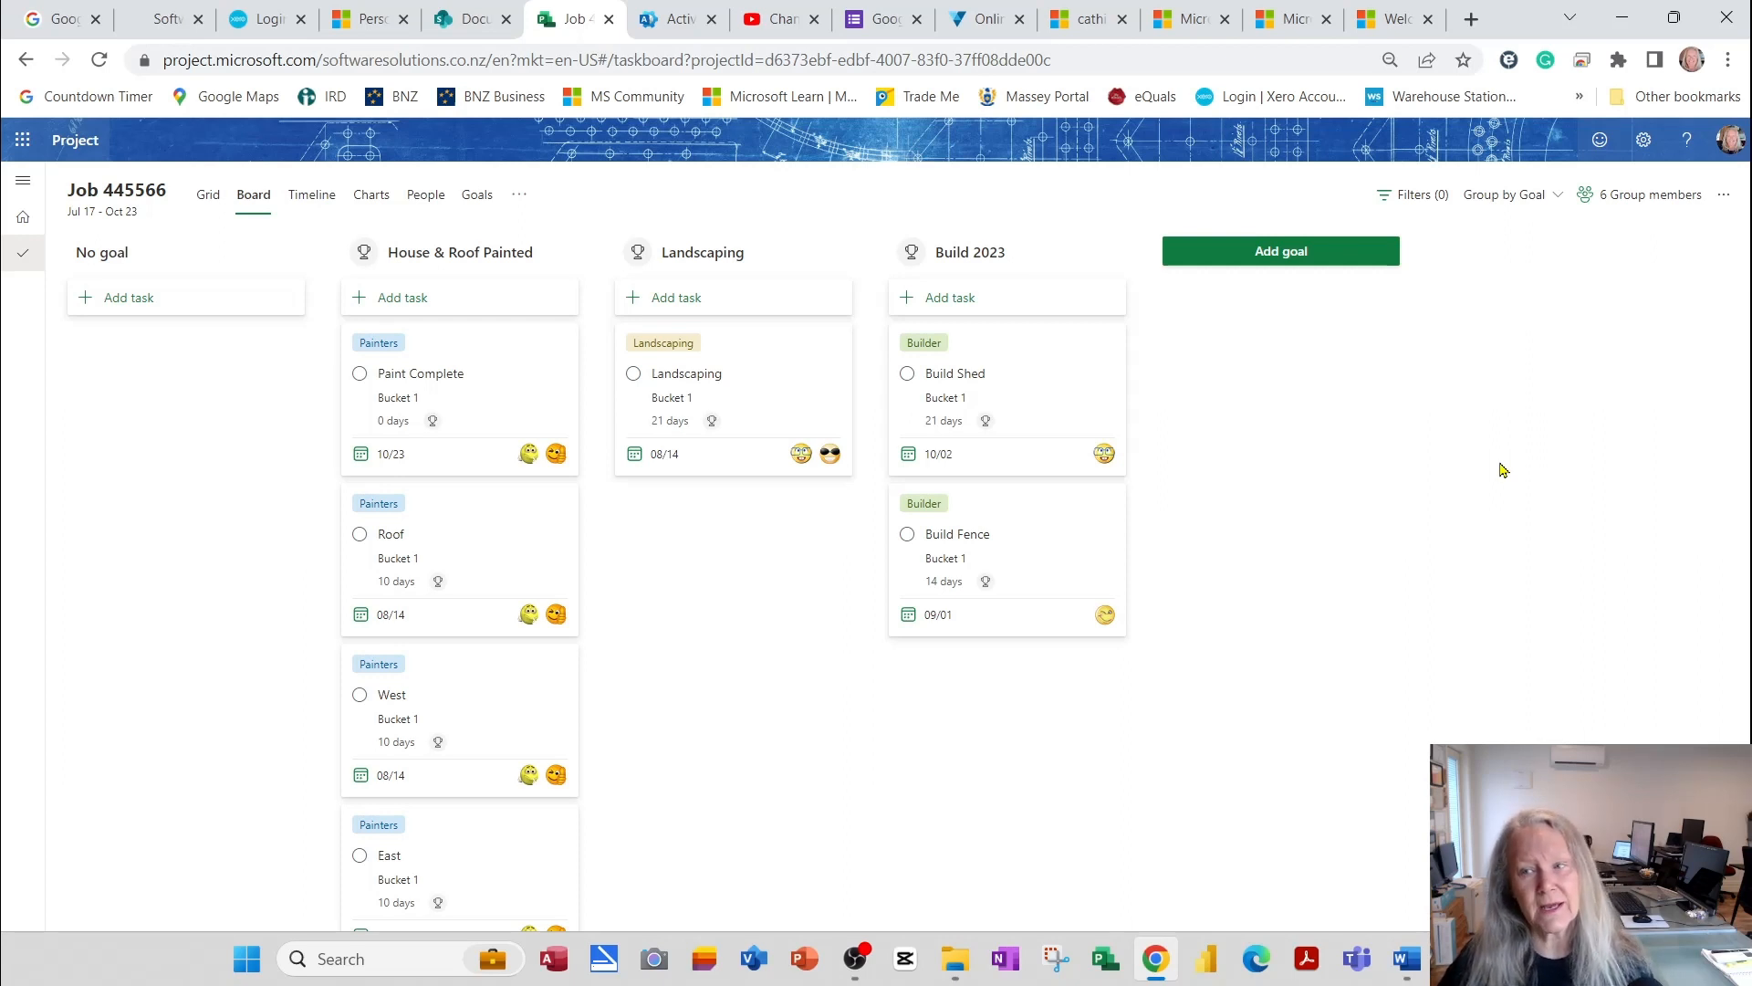
Group the board by Bucket and add two buckets named Contractors and Staff
left_click(1532, 194)
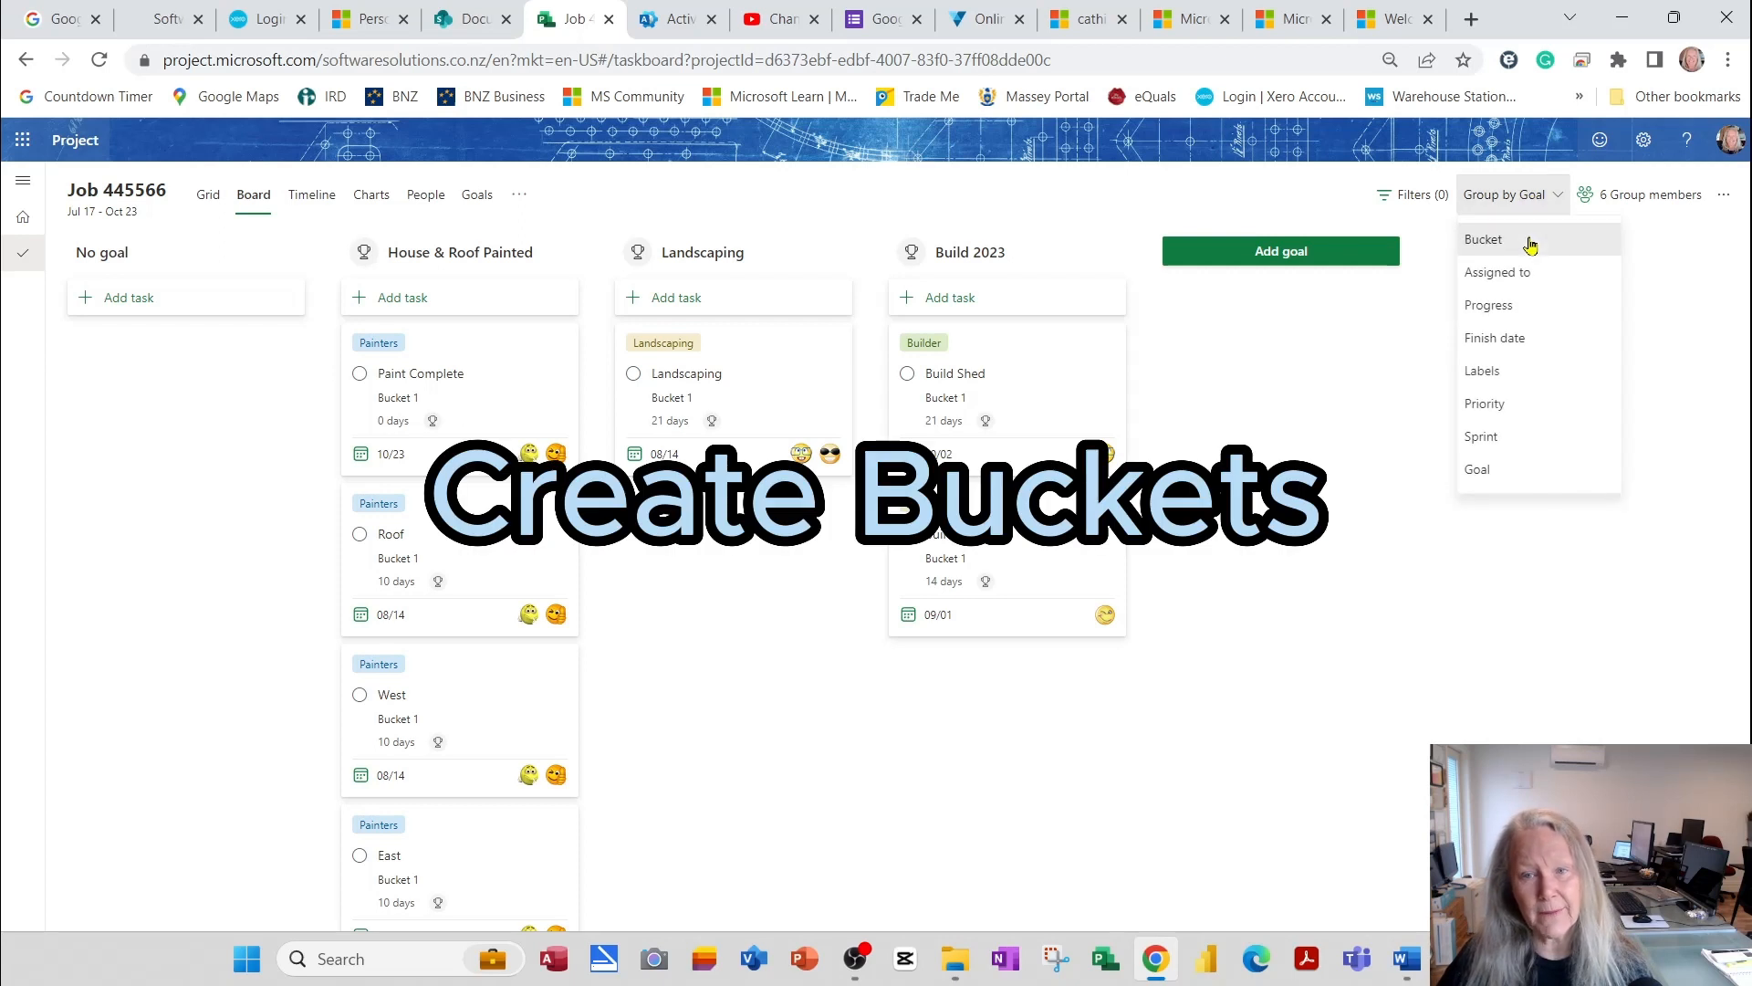
left_click(1483, 239)
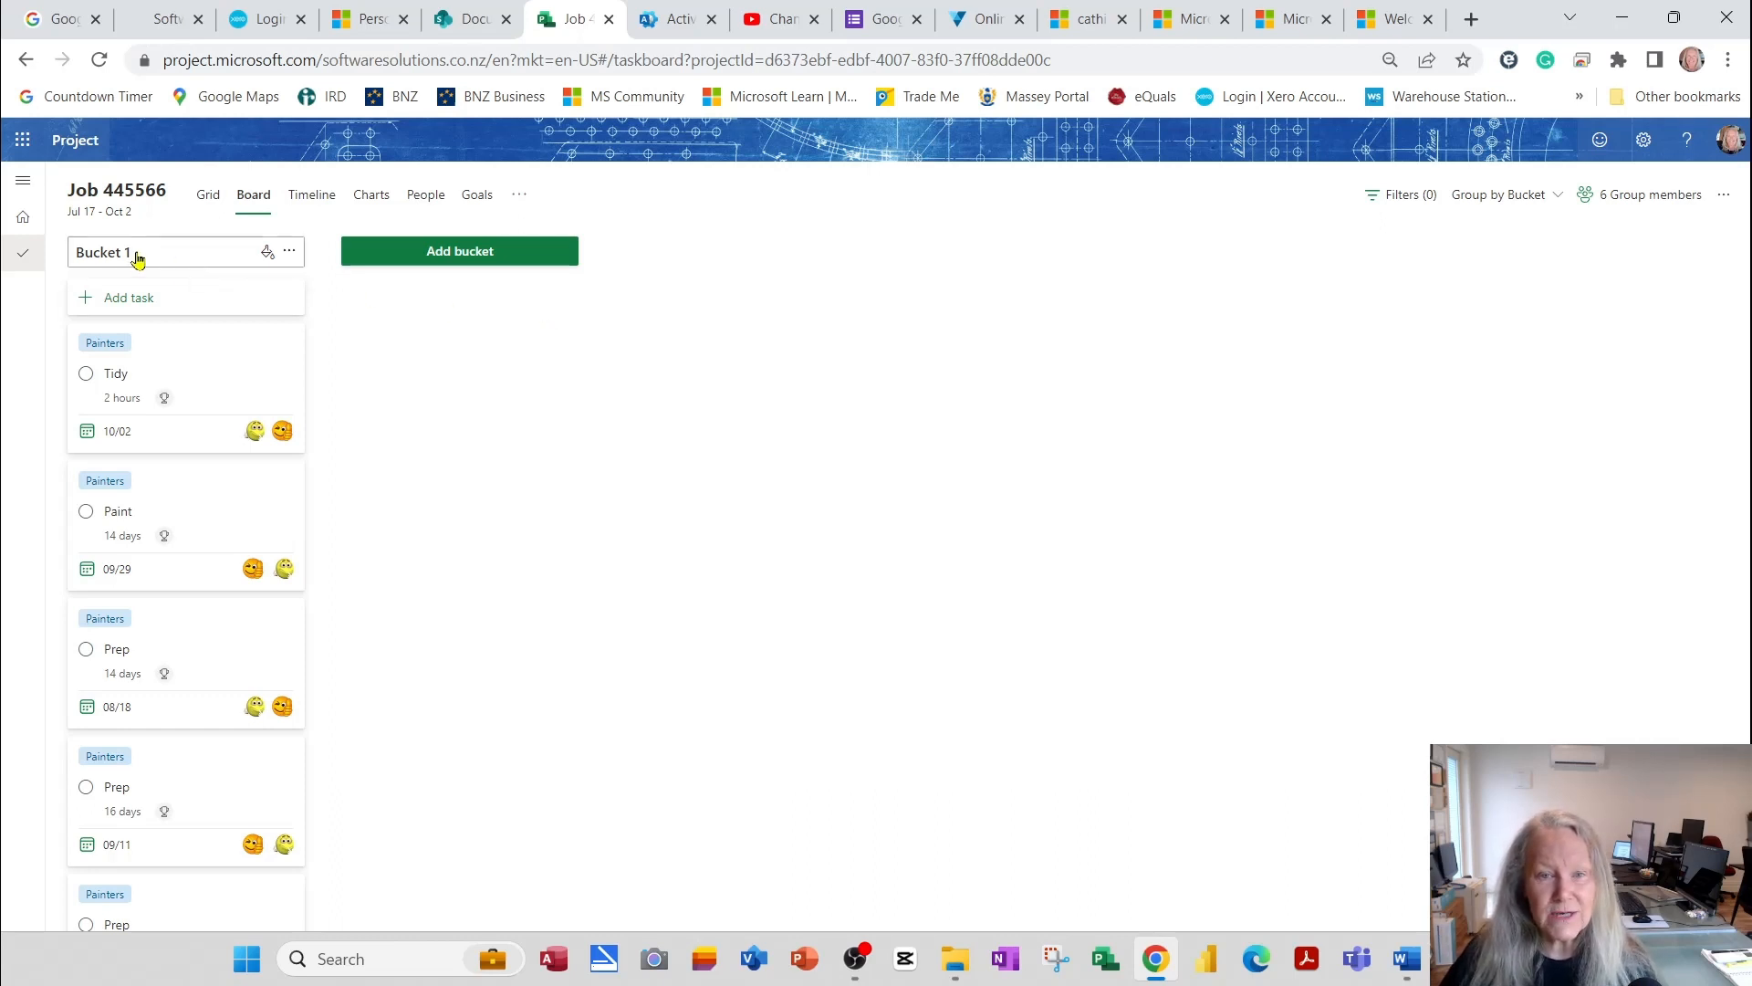
left_click(442, 257)
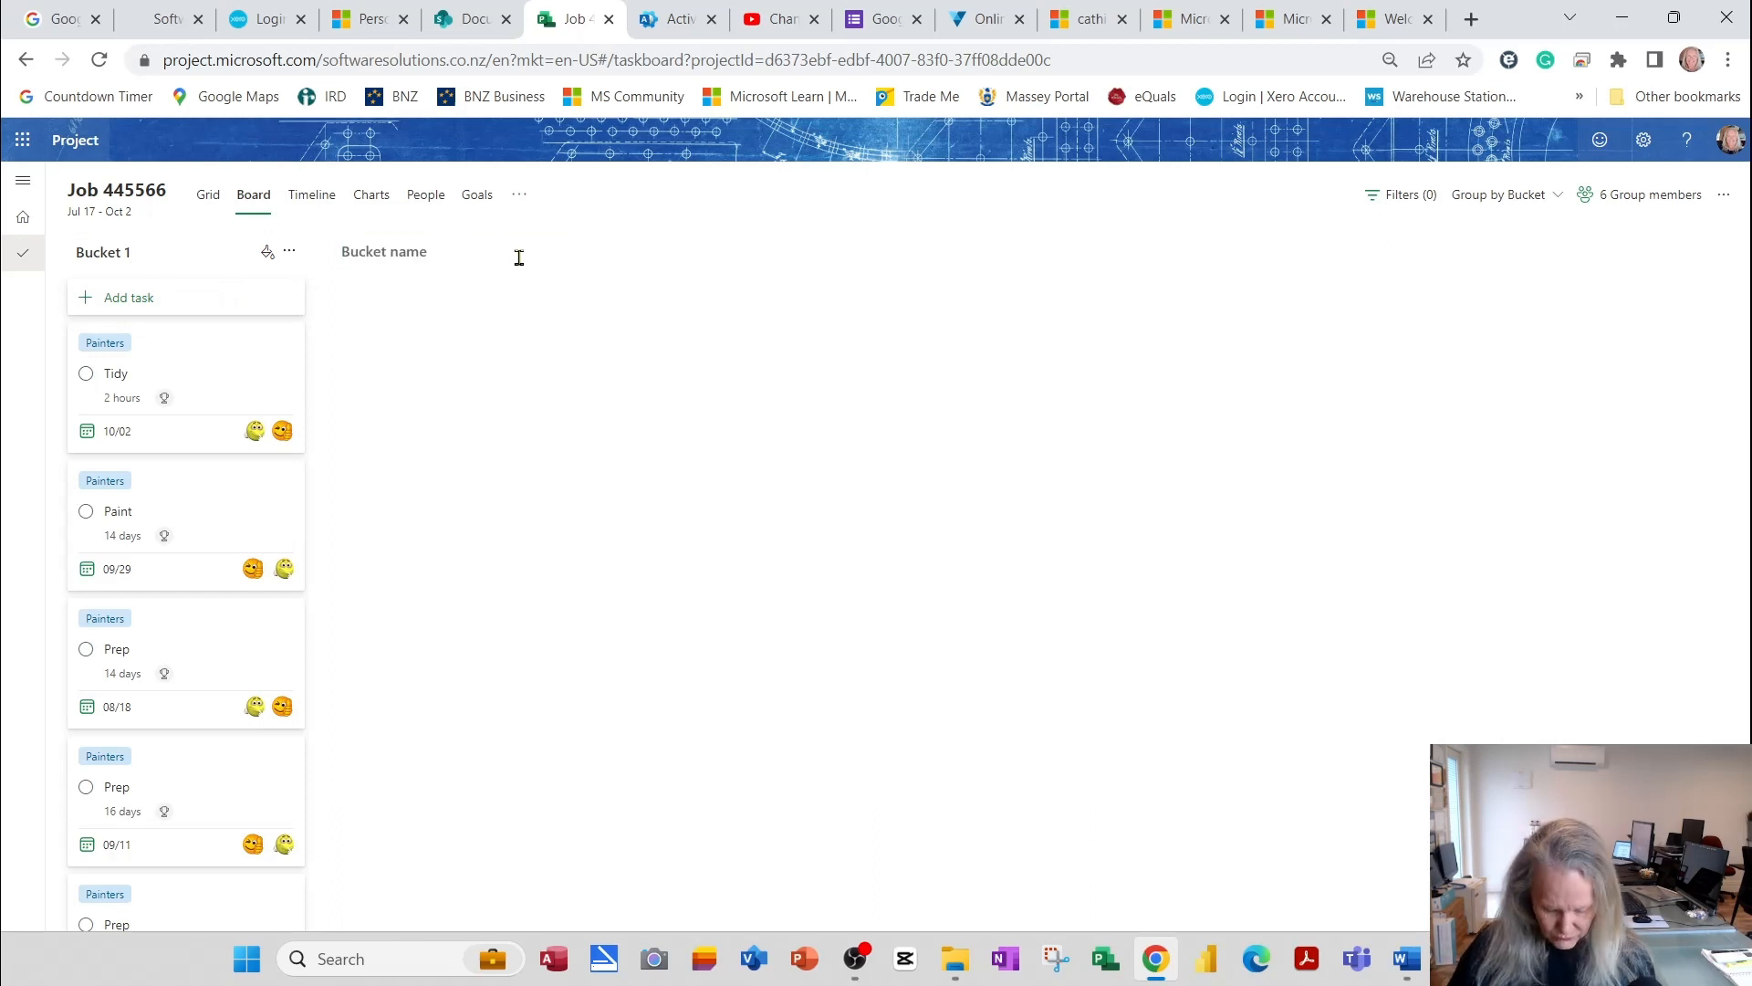
type("Contractors")
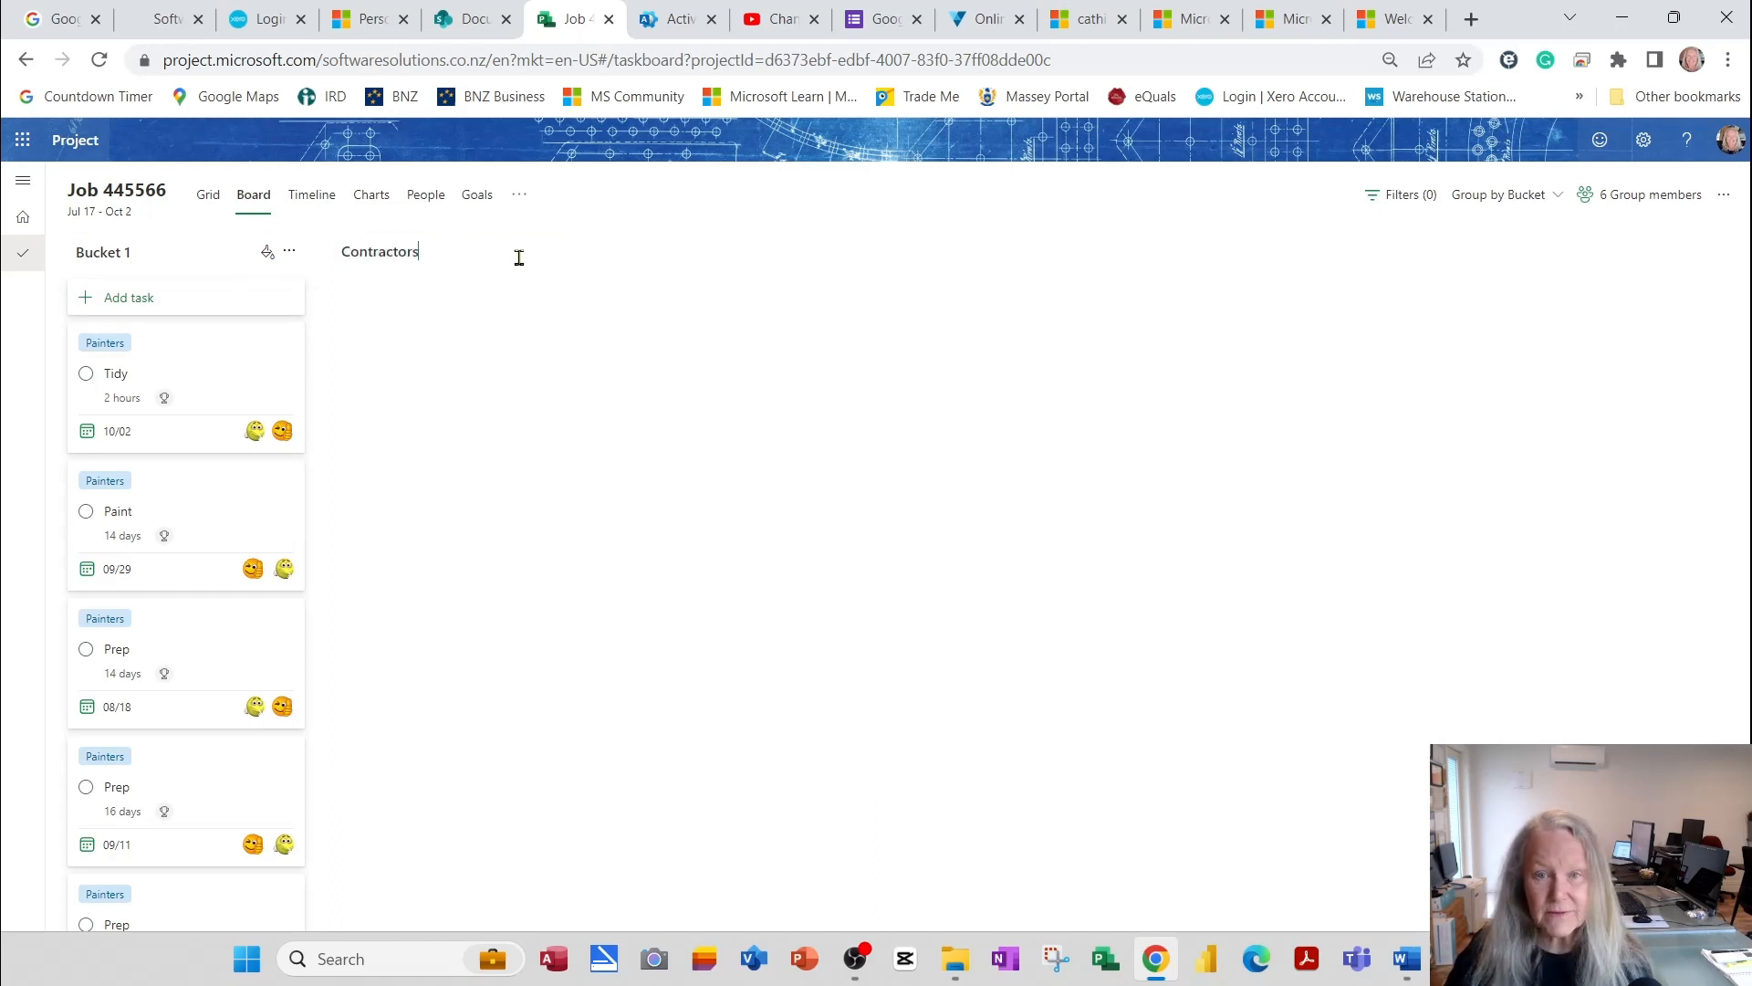
key("Return")
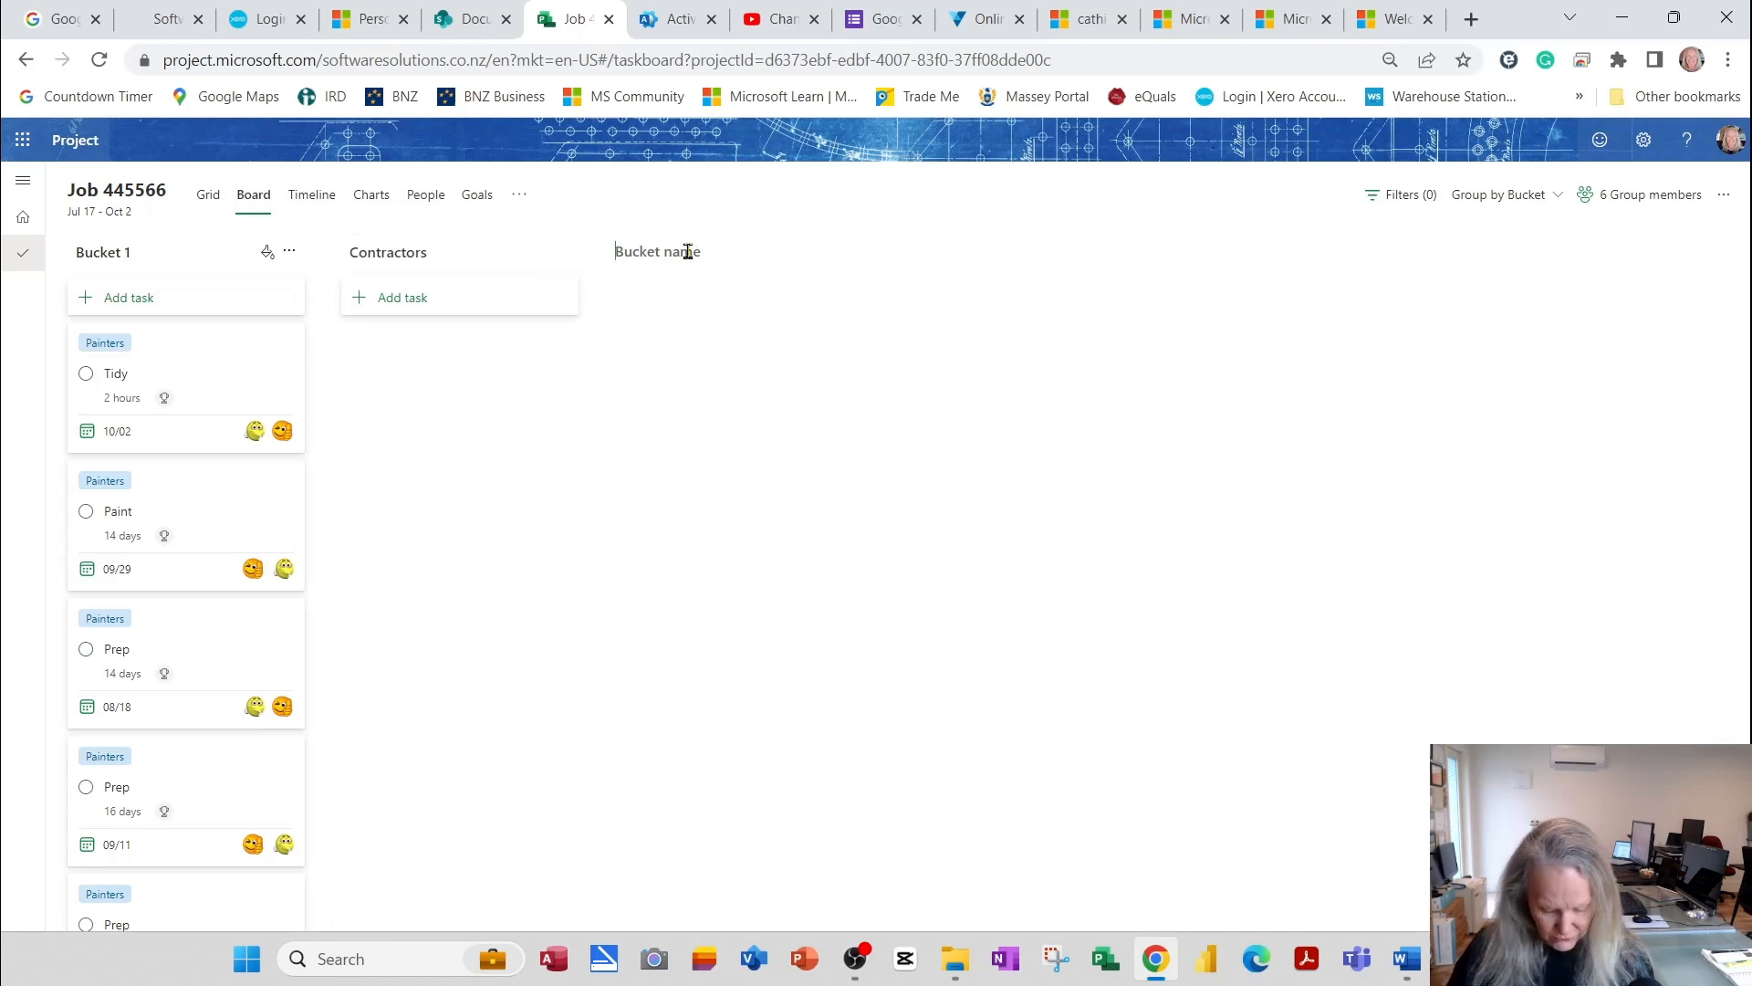
type("Staff")
key("Return")
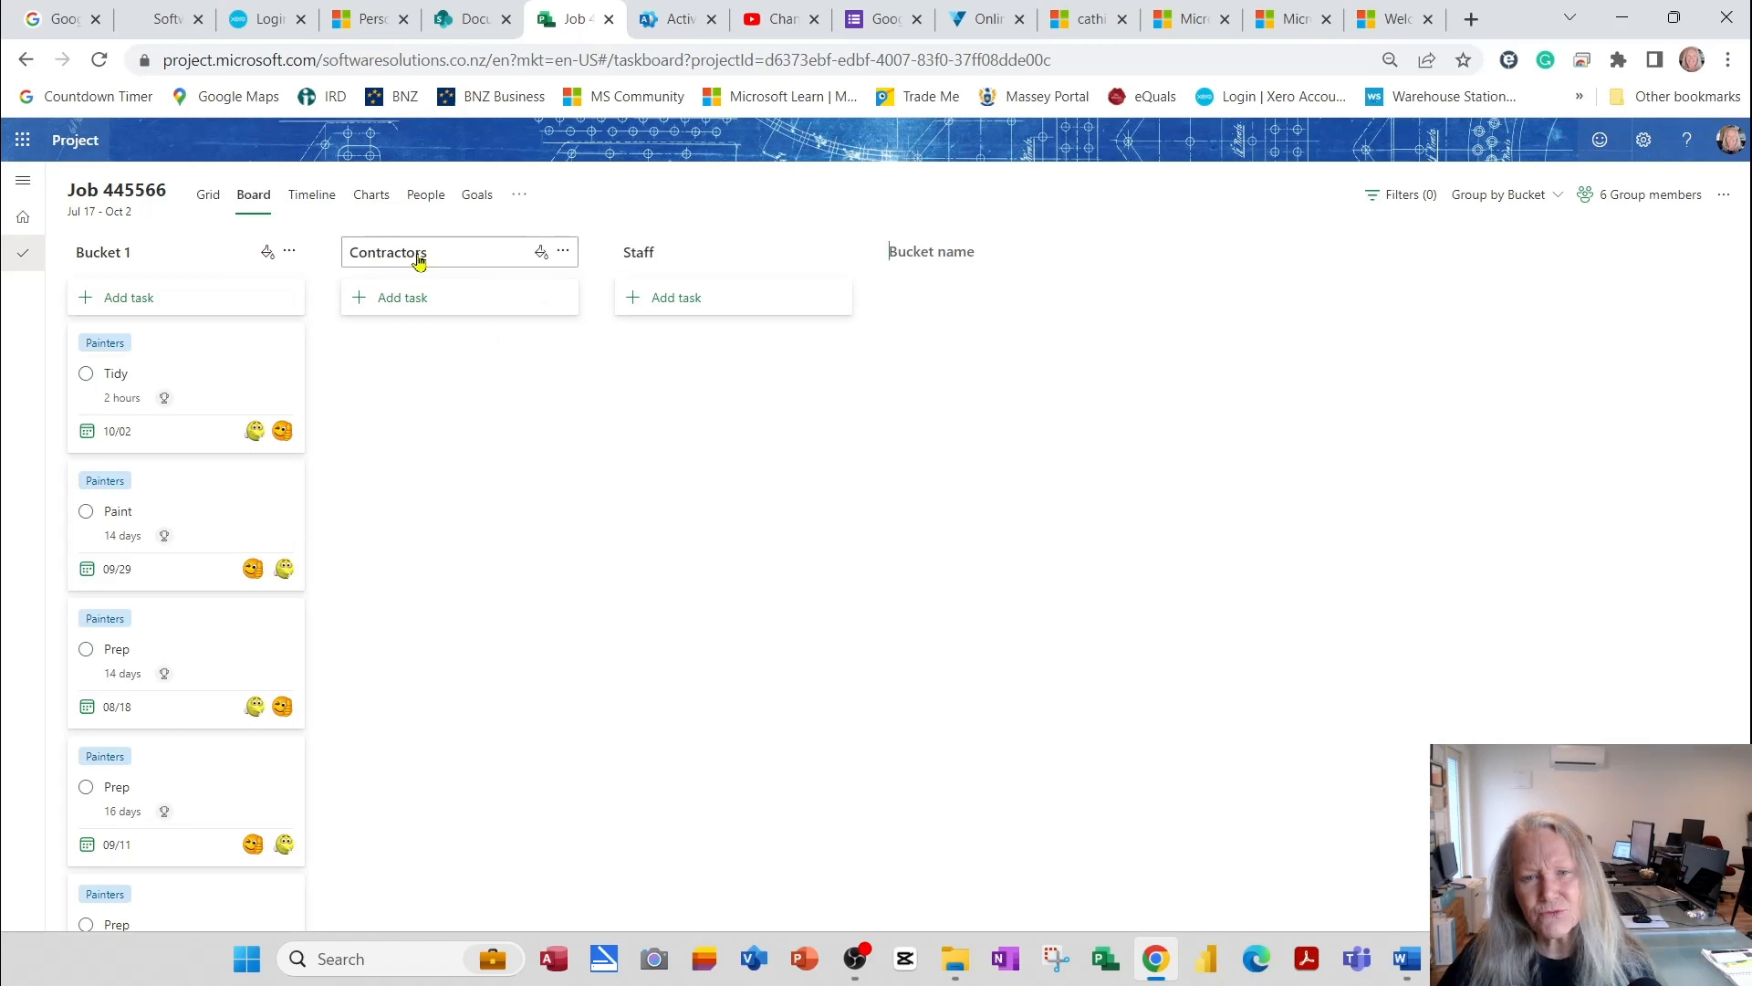
Rename the Contractors bucket to Paint Contractors
left_click(565, 253)
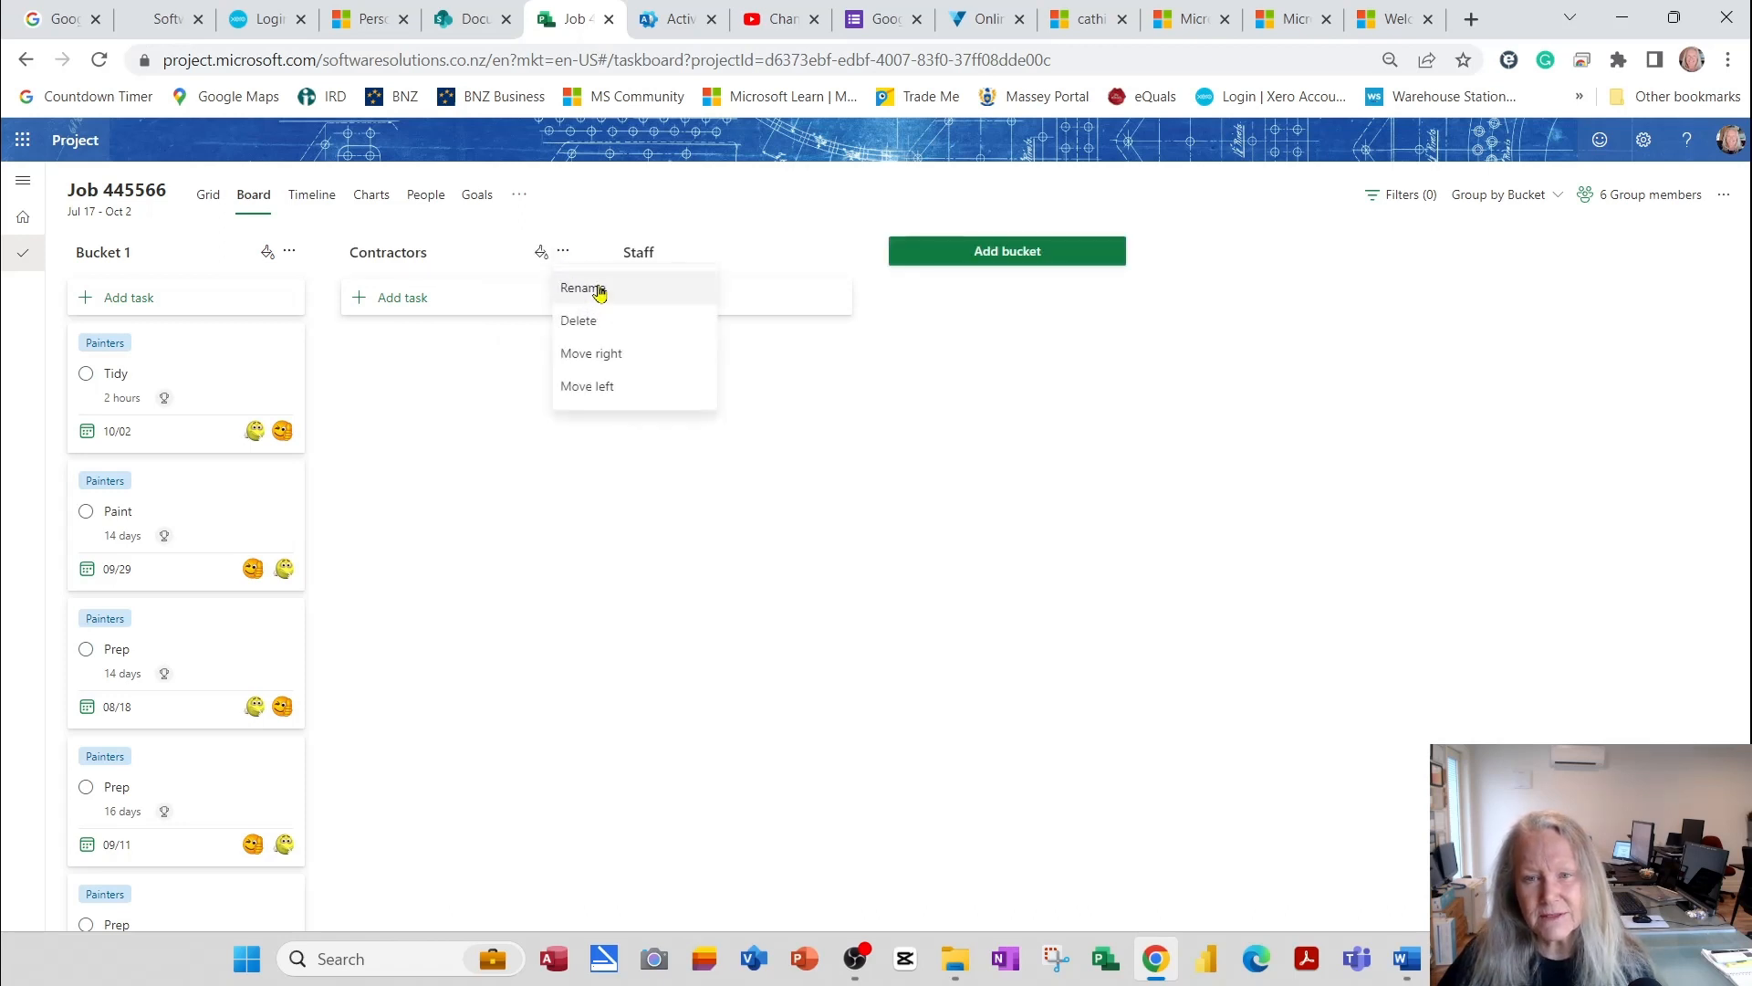
left_click(591, 286)
type("Paint")
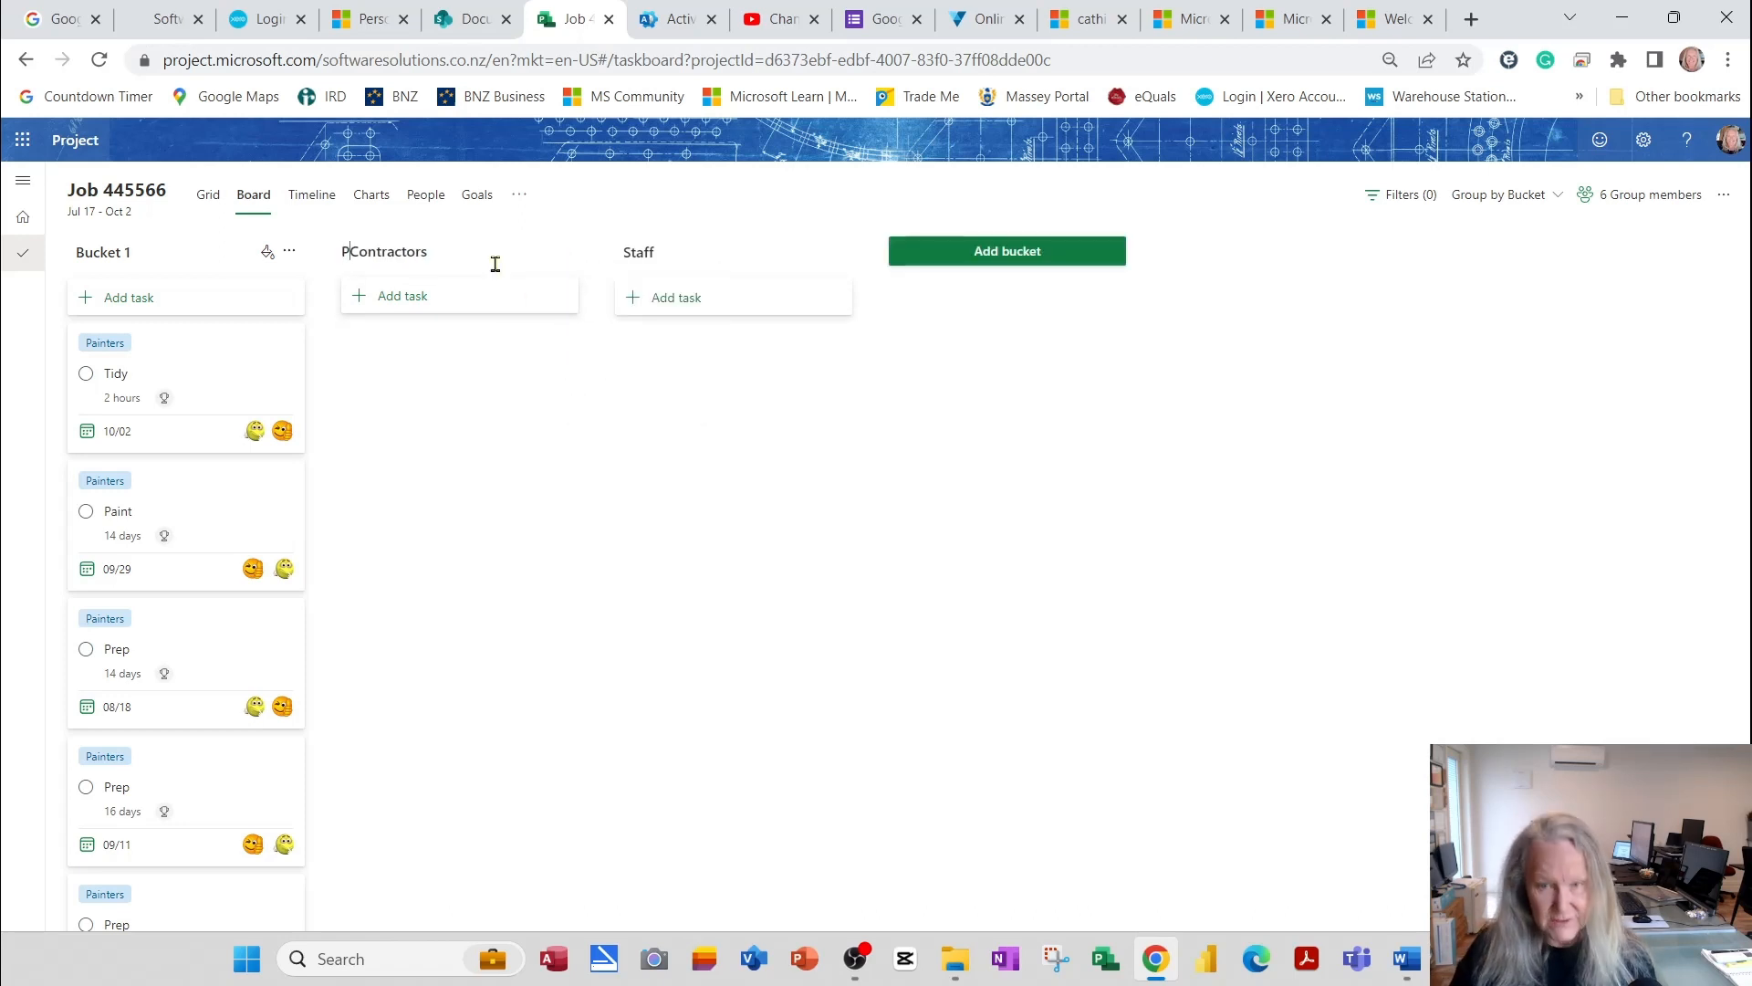
left_click(615, 395)
Add another bucket named Builder Contractors to the board
left_click(1053, 251)
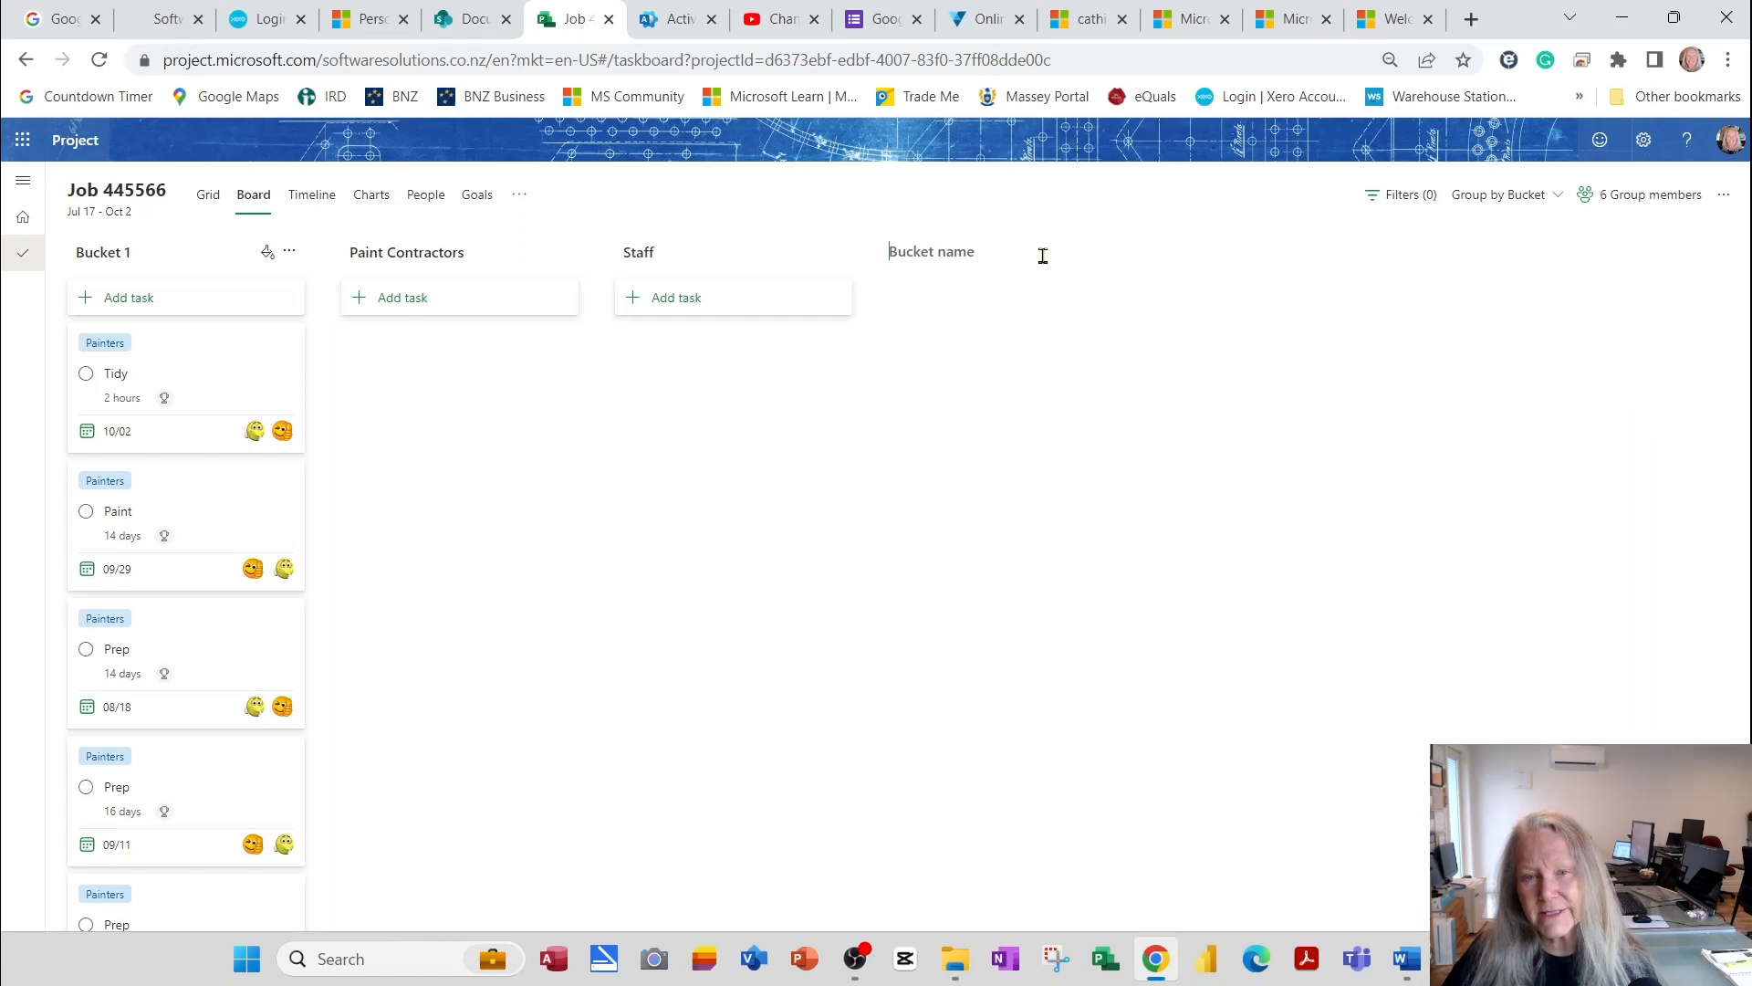
type("Builder Contractors")
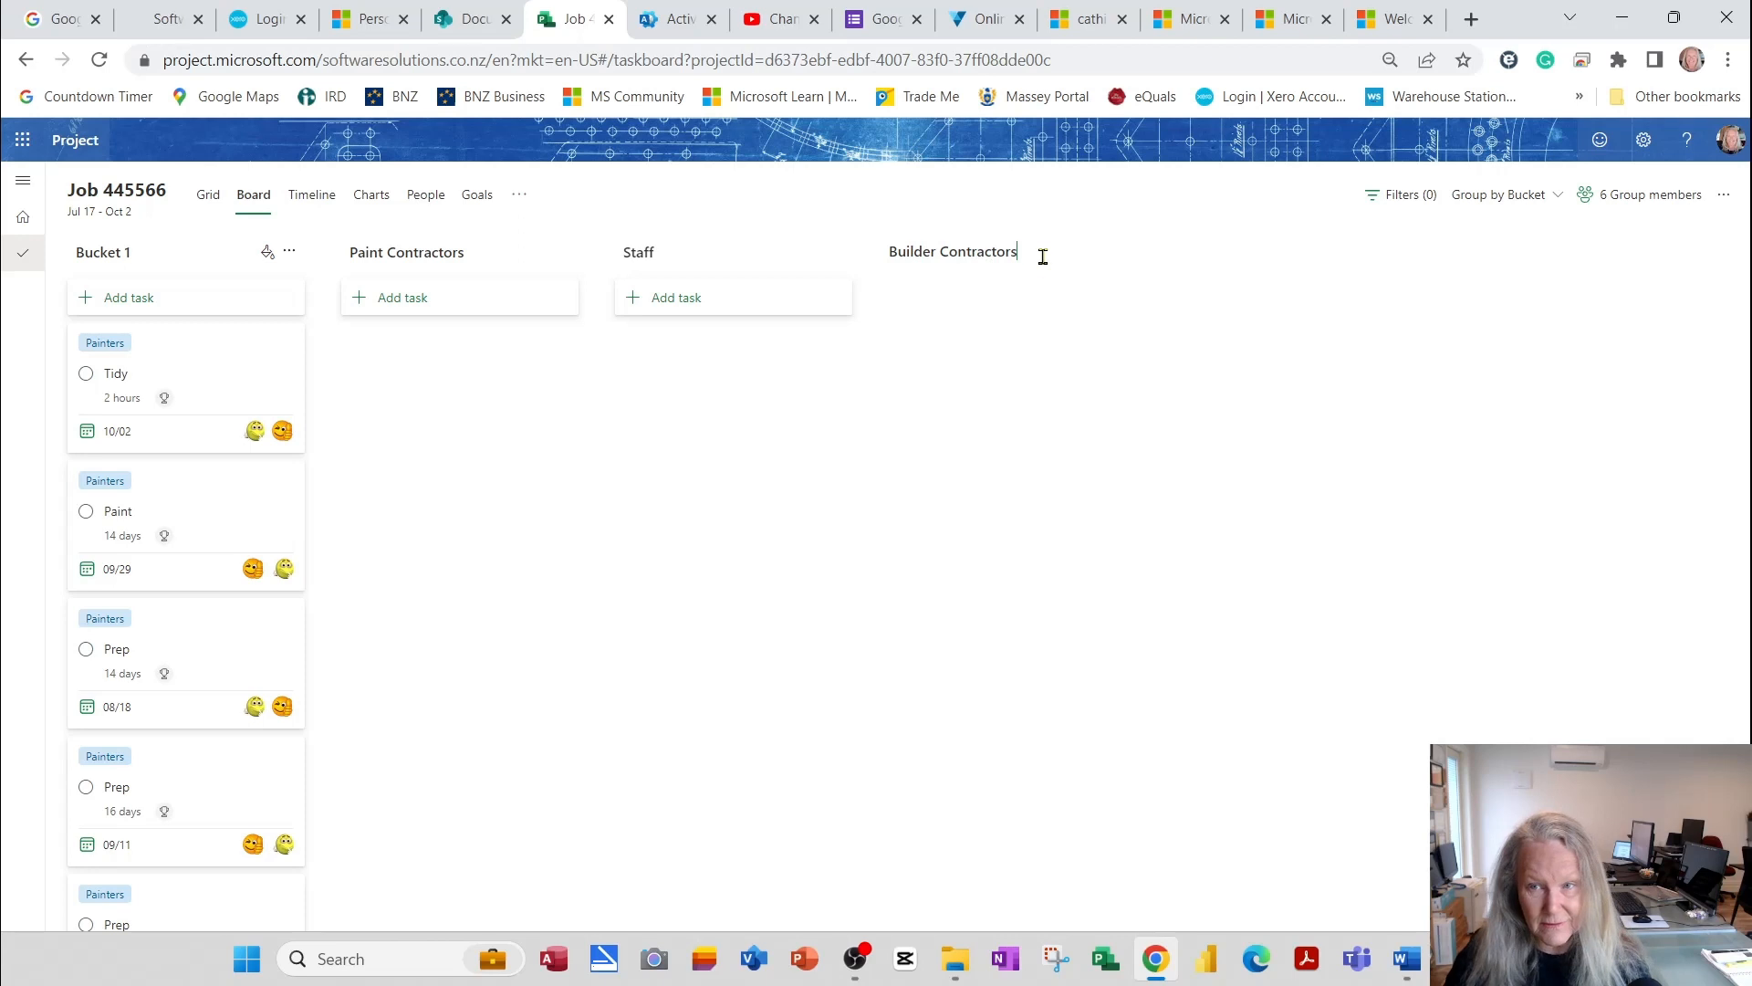
key("Return")
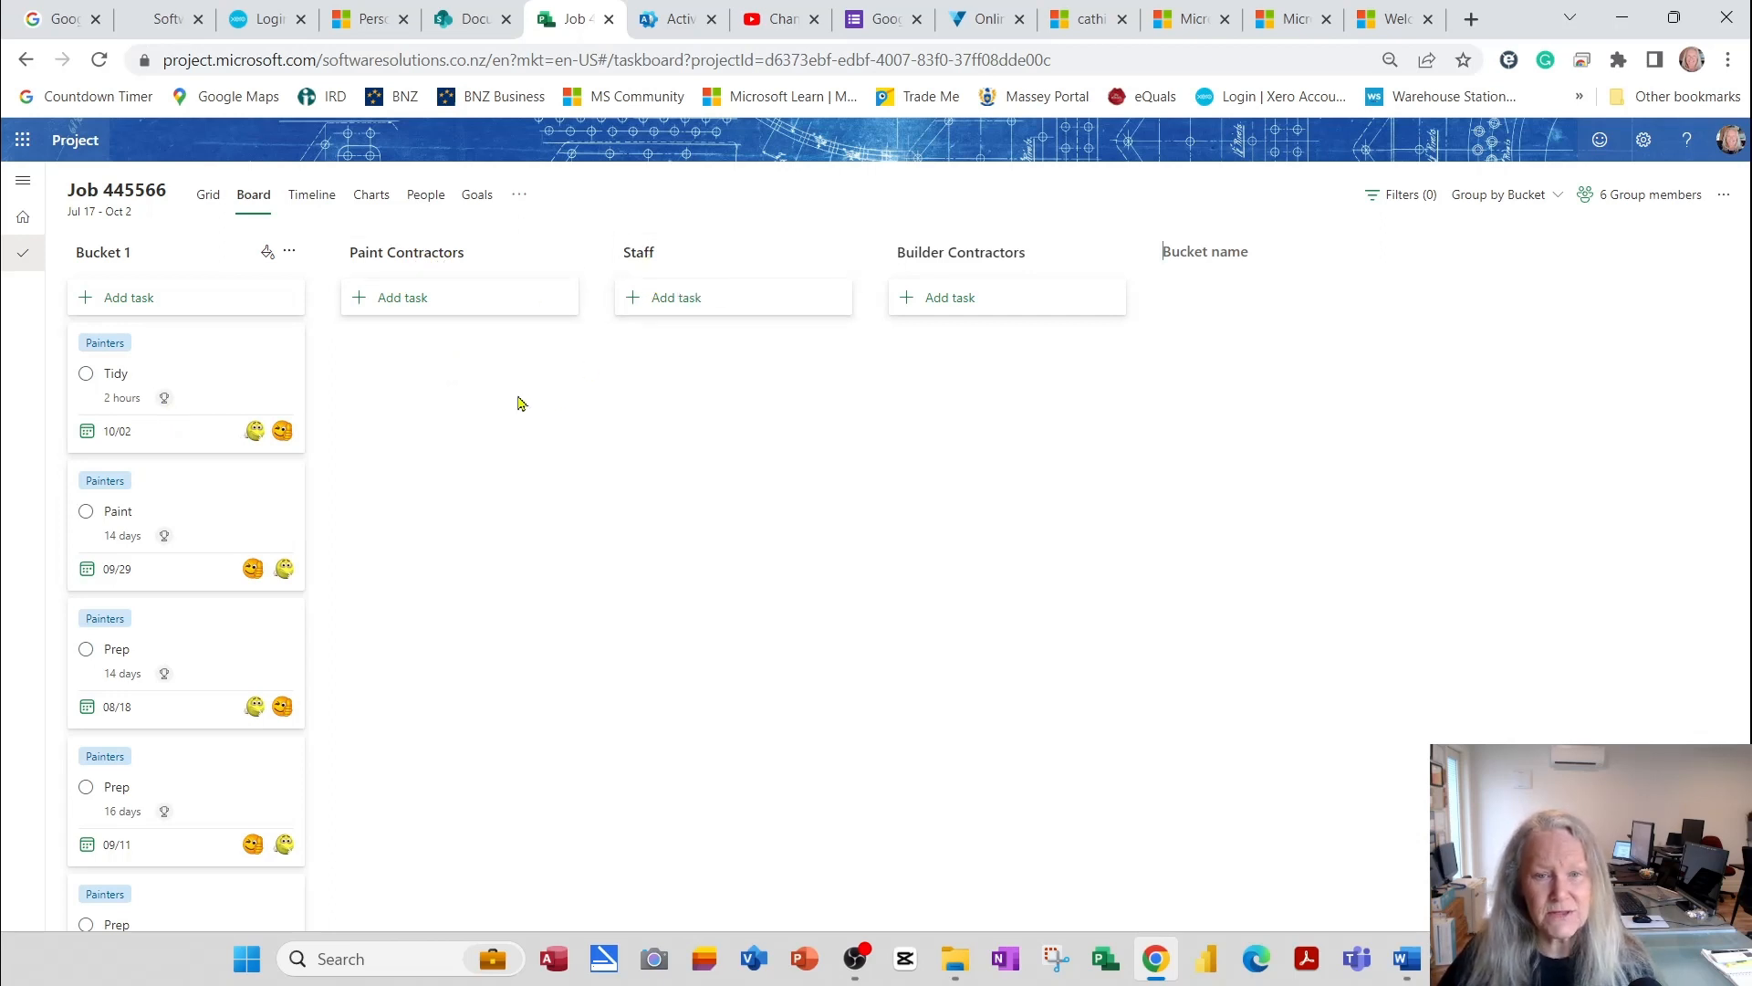
Move the Tidy card and the three Prep cards from Bucket 1 to Staff, and the 14-day Paint card to Paint Contractors
left_click_drag(172, 344, 645, 345)
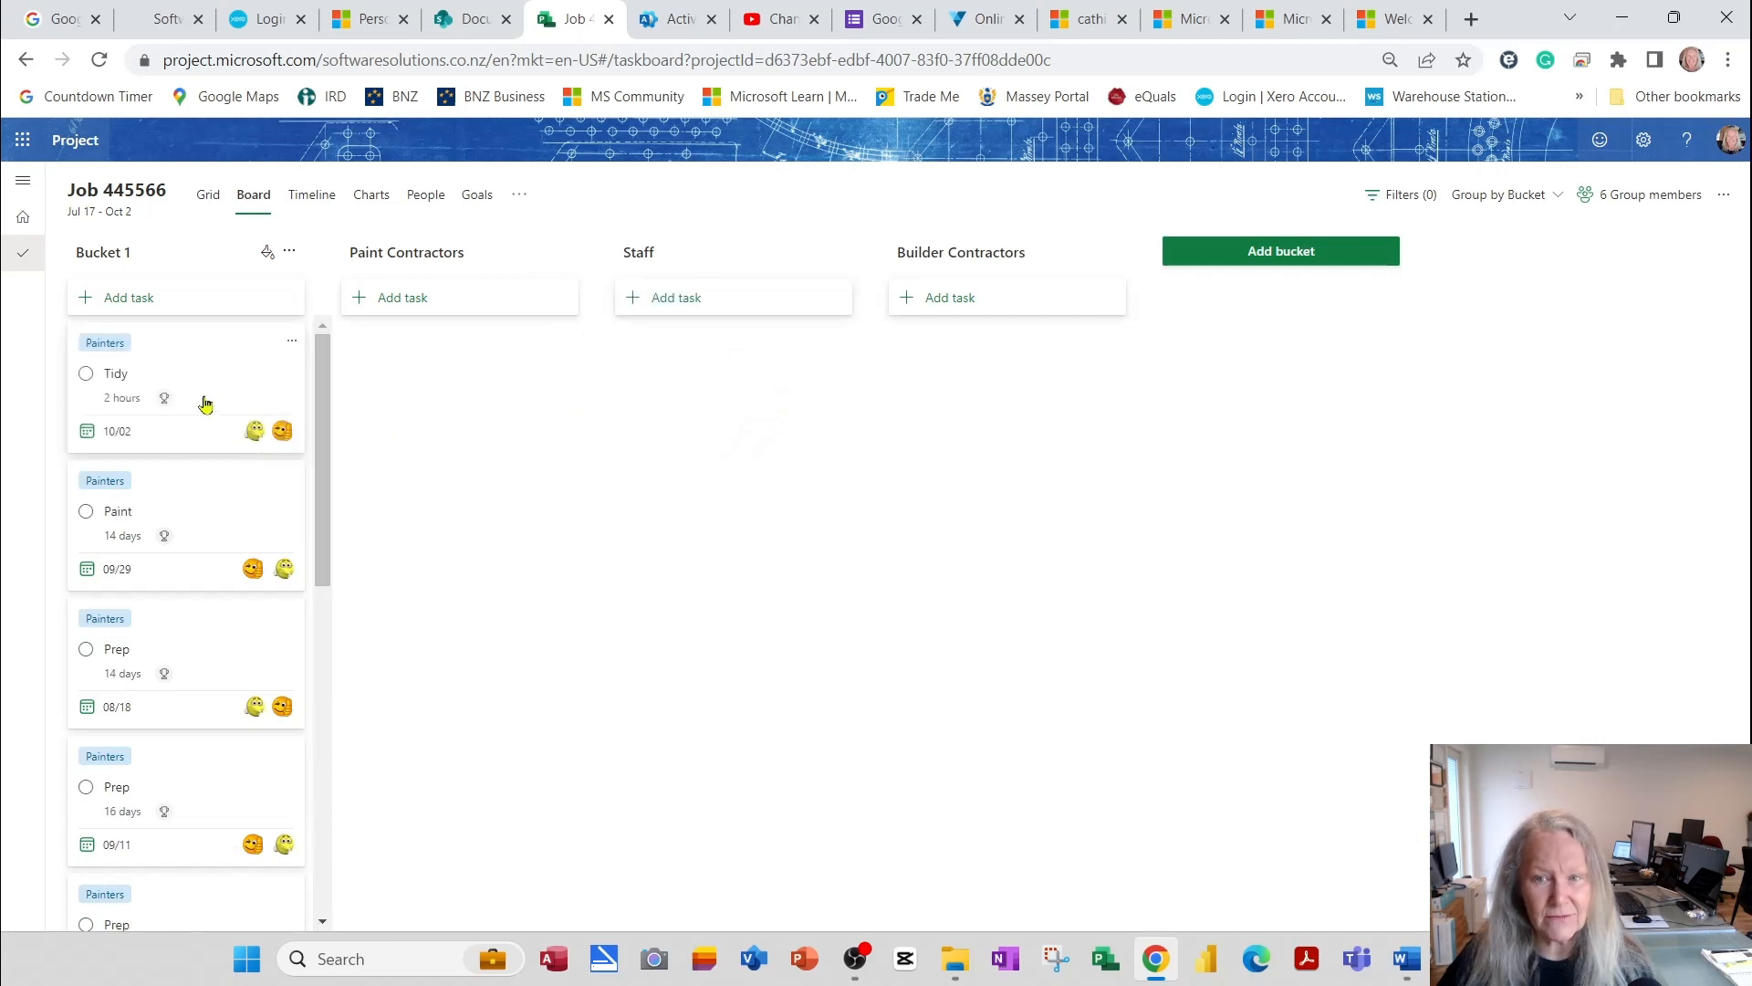
left_click_drag(195, 355, 741, 363)
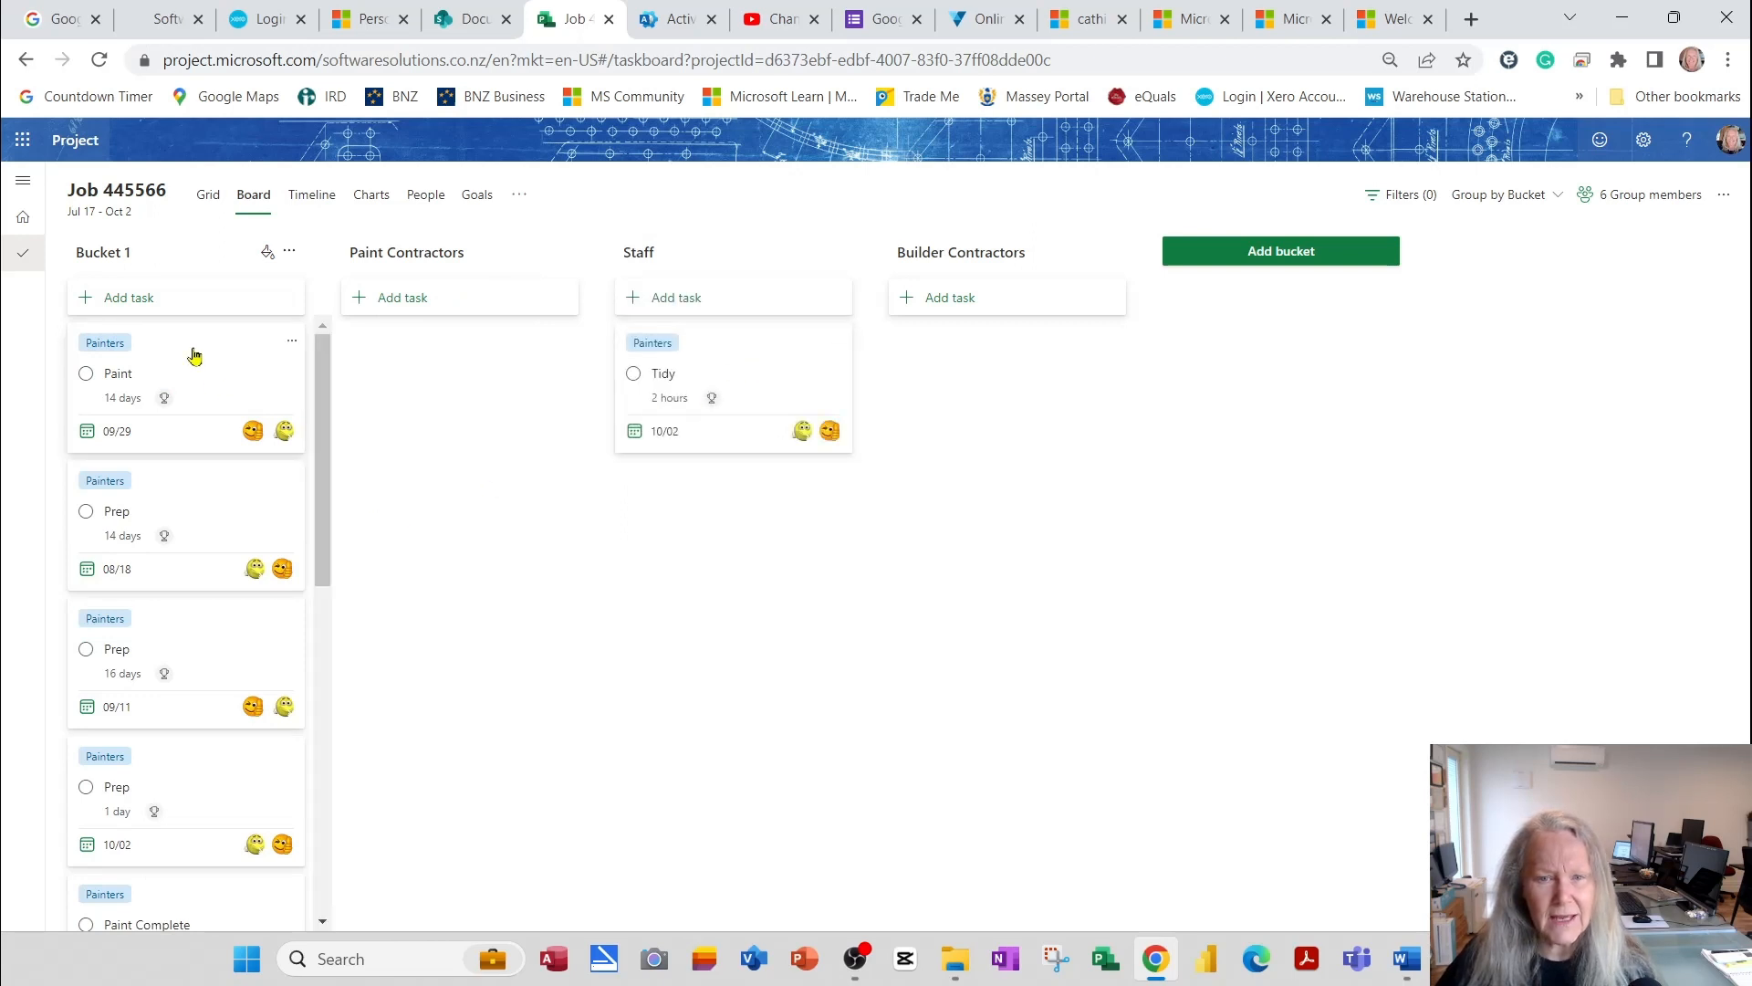
mouse_move(172, 348)
left_mouse_down()
mouse_move(415, 354)
mouse_move(450, 328)
mouse_move(439, 339)
left_mouse_up()
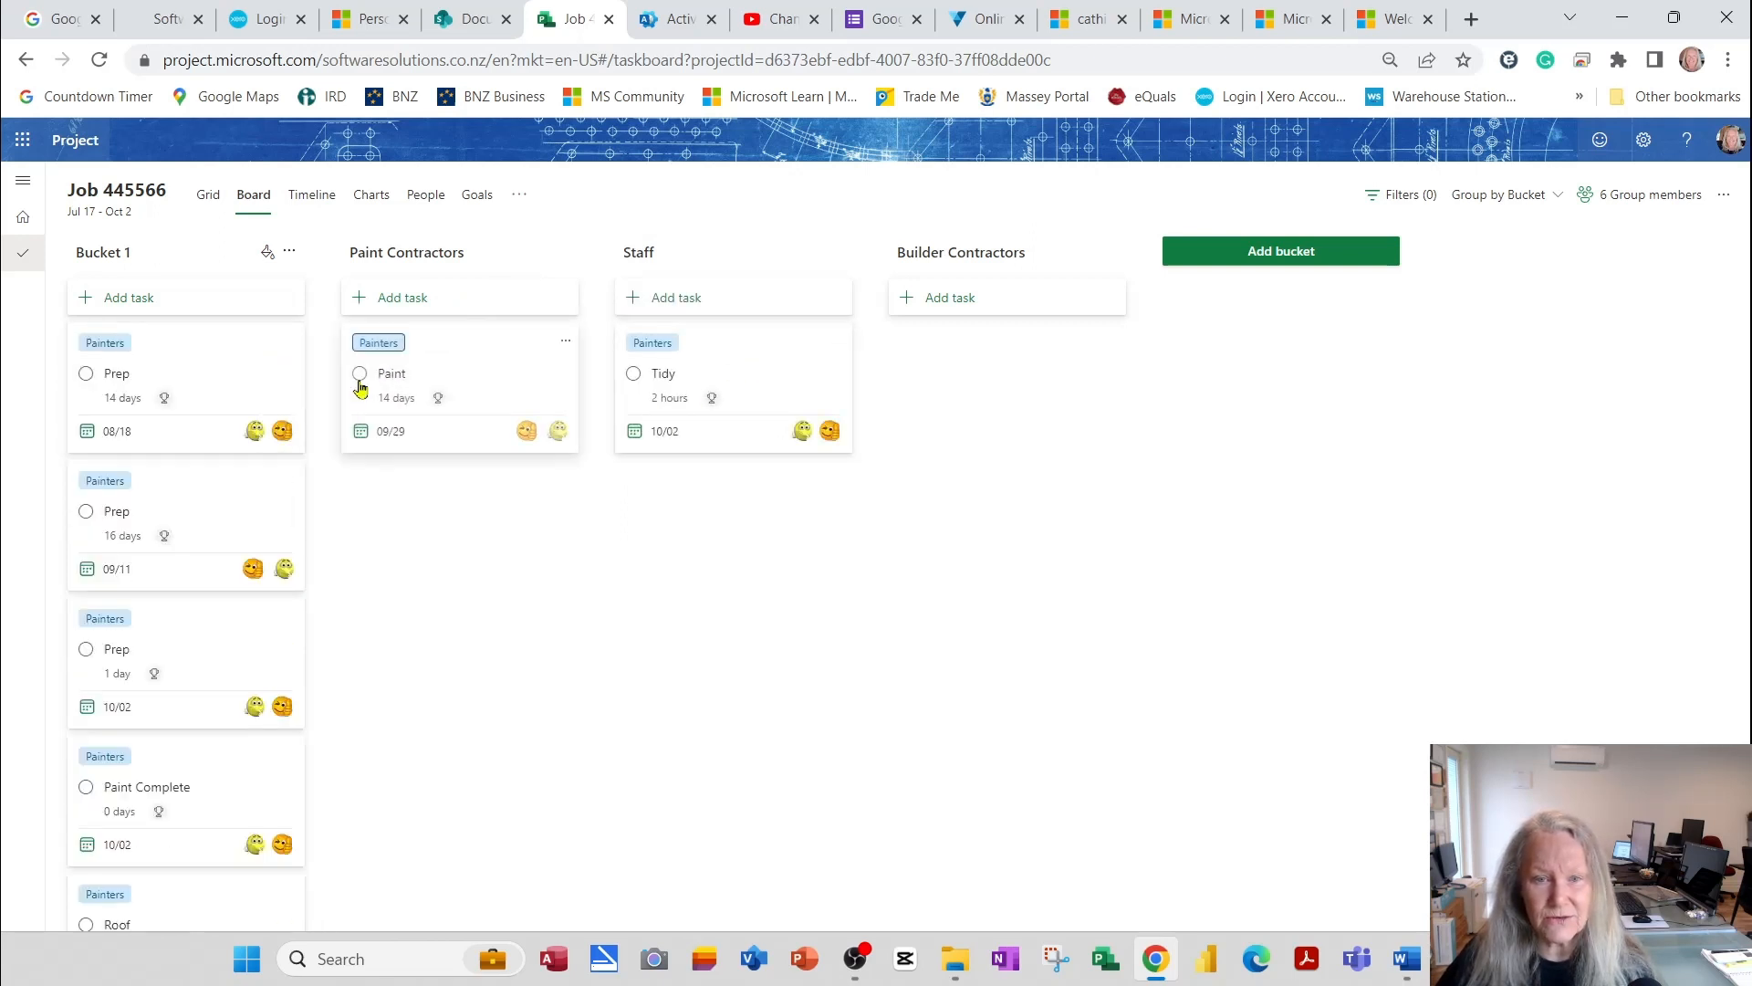
mouse_move(141, 359)
left_mouse_down()
mouse_move(492, 465)
mouse_move(726, 429)
left_mouse_up()
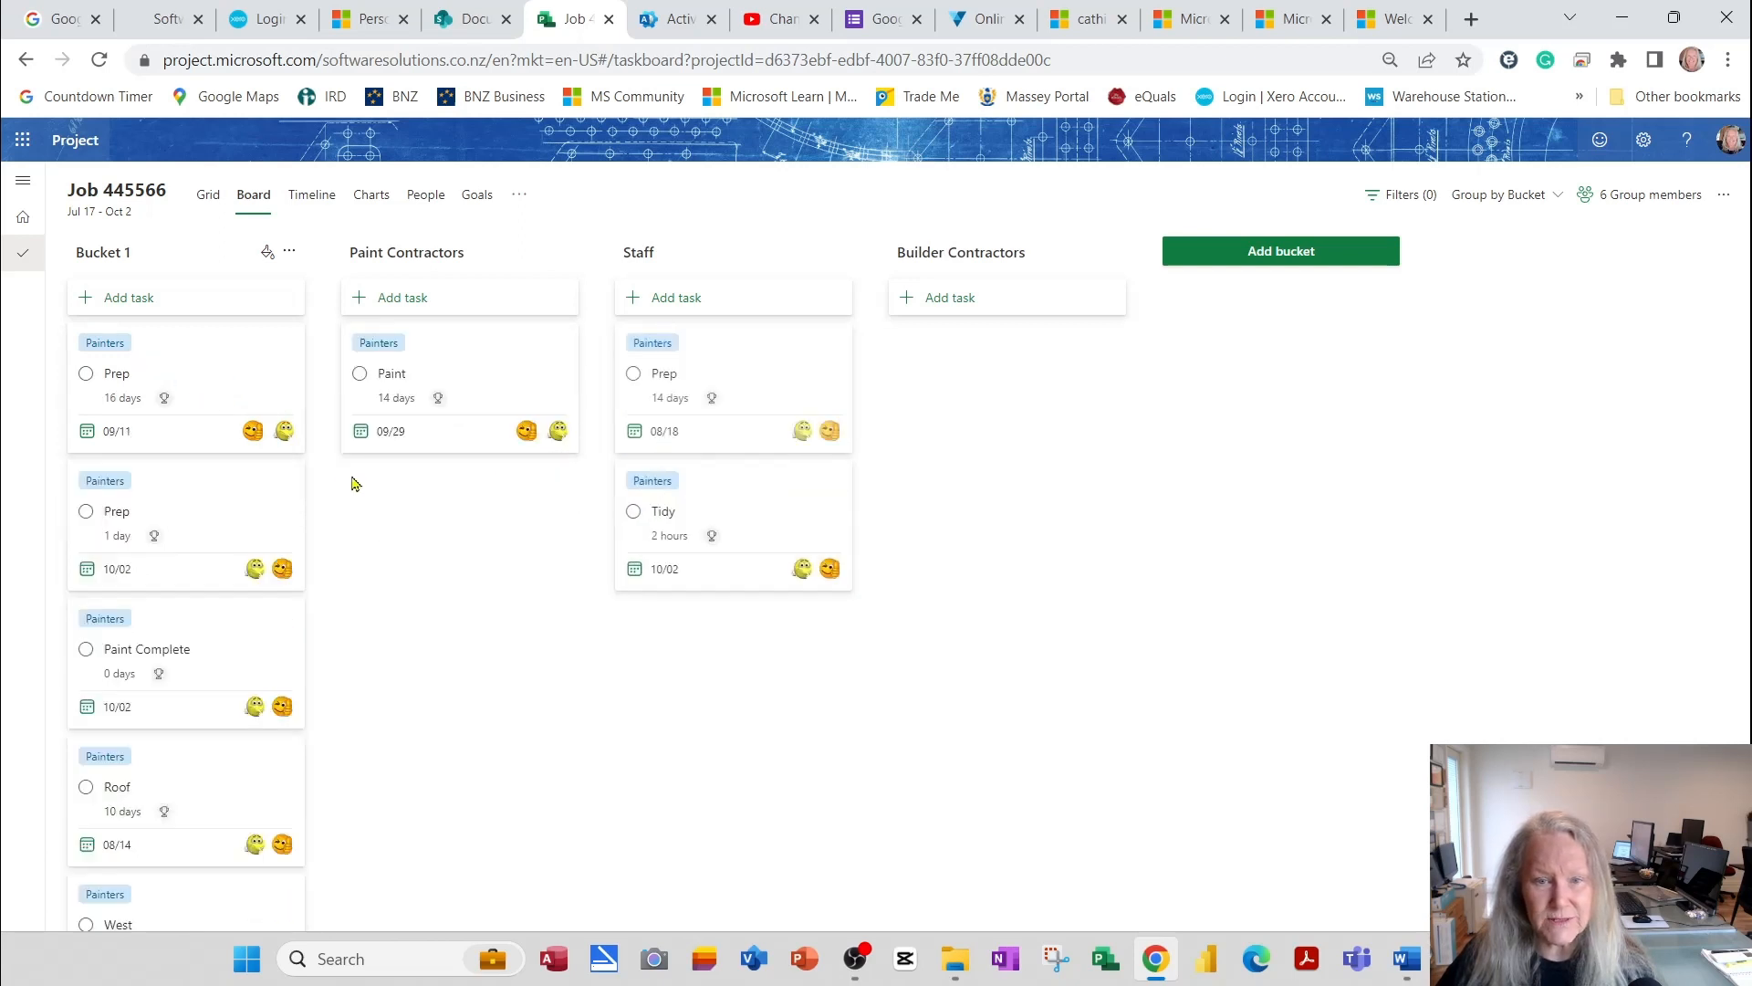
left_click_drag(176, 353, 716, 555)
mouse_move(222, 387)
left_mouse_down()
mouse_move(696, 614)
mouse_move(702, 639)
left_mouse_up()
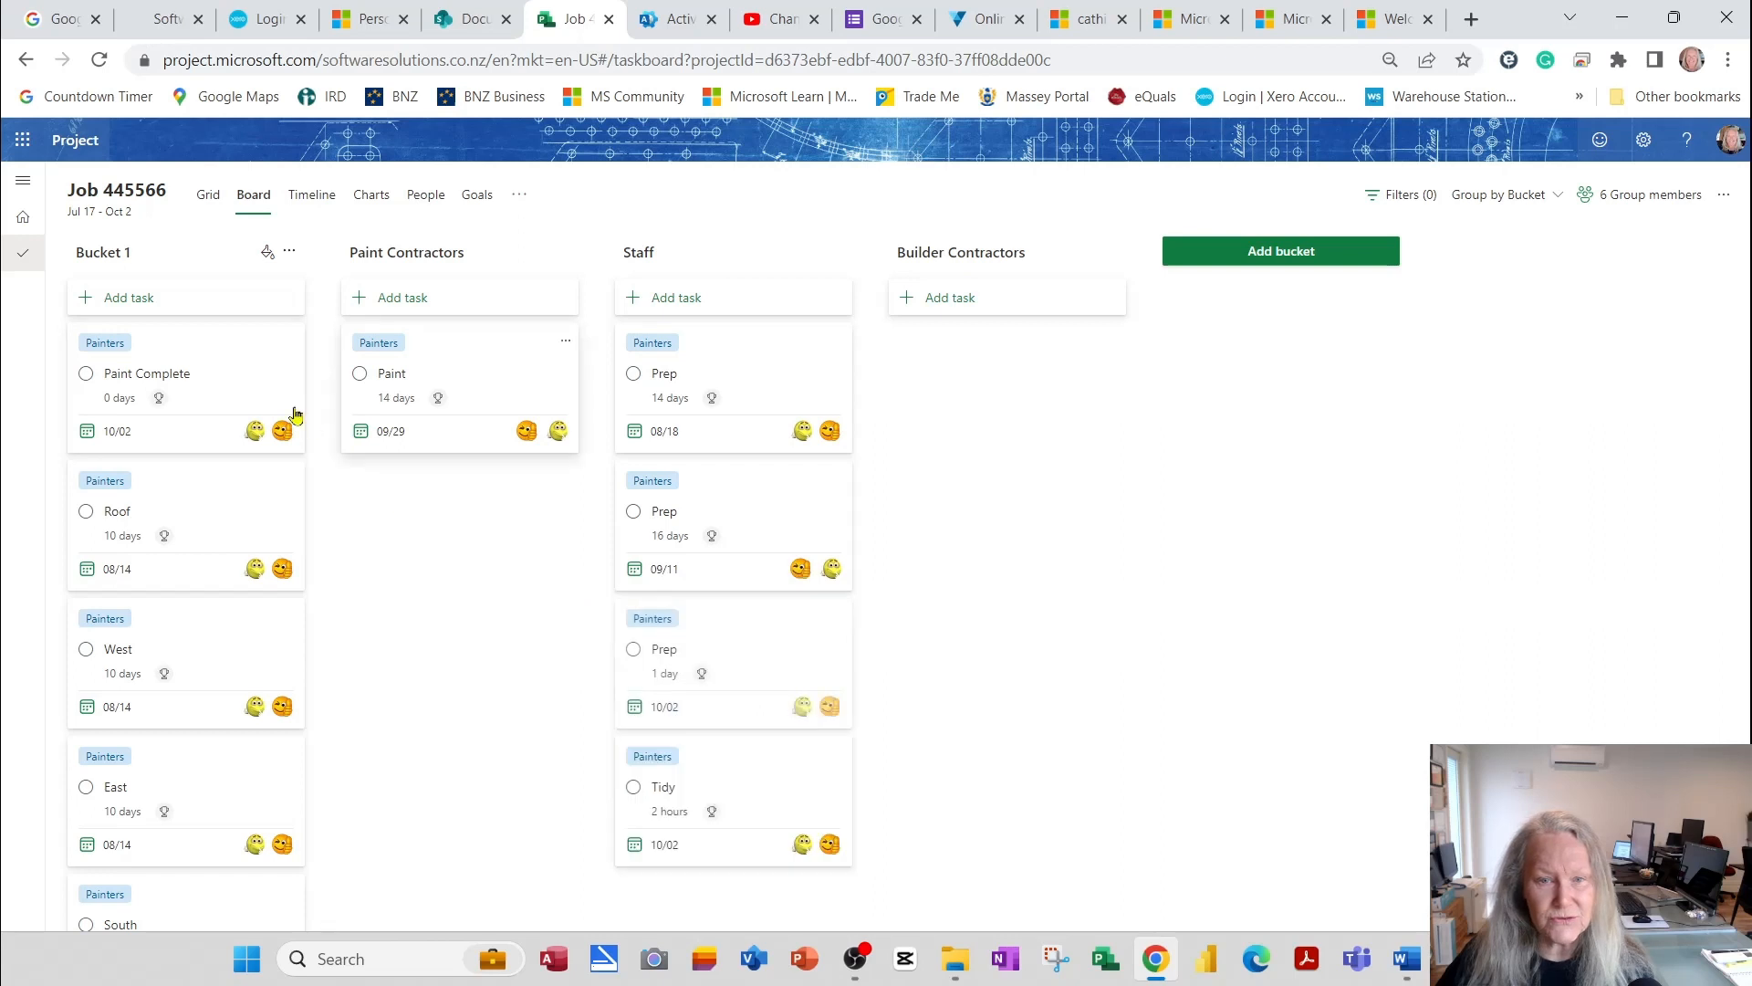
Move the Roof, East, South and North cards from Bucket 1 to the Paint Contractors bucket
mouse_move(175, 365)
left_mouse_down()
mouse_move(344, 477)
mouse_move(223, 387)
mouse_move(197, 429)
left_mouse_up()
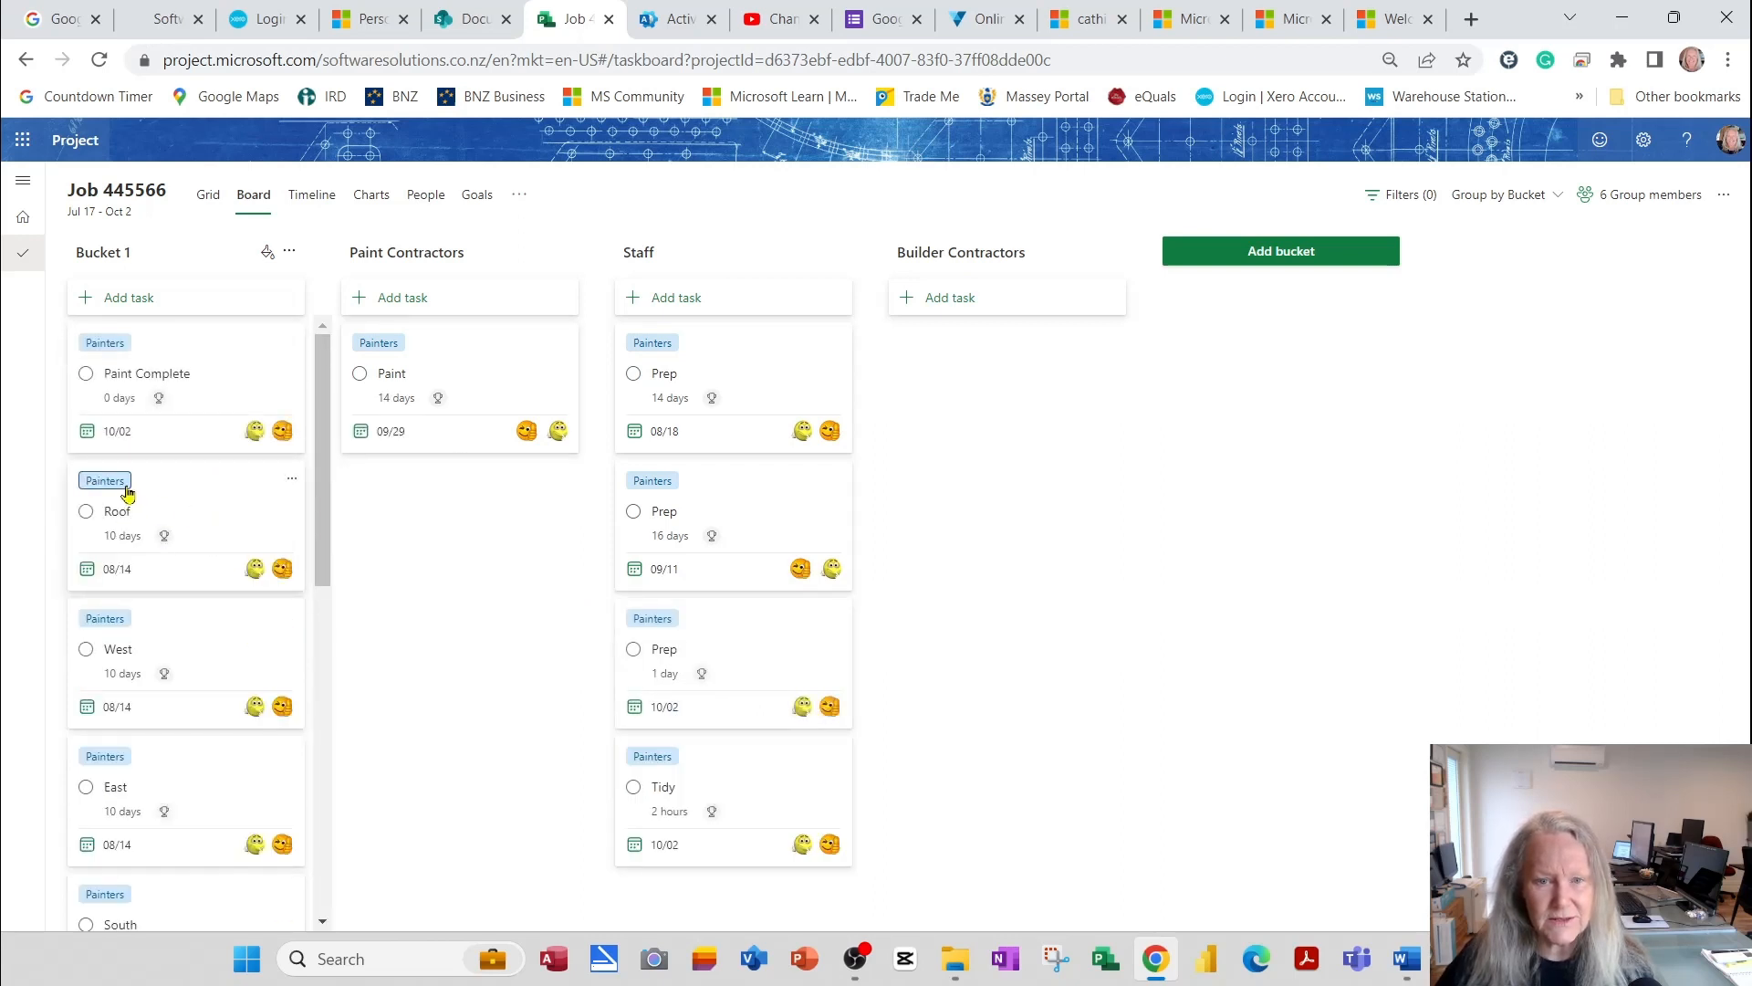
left_click_drag(132, 488, 406, 488)
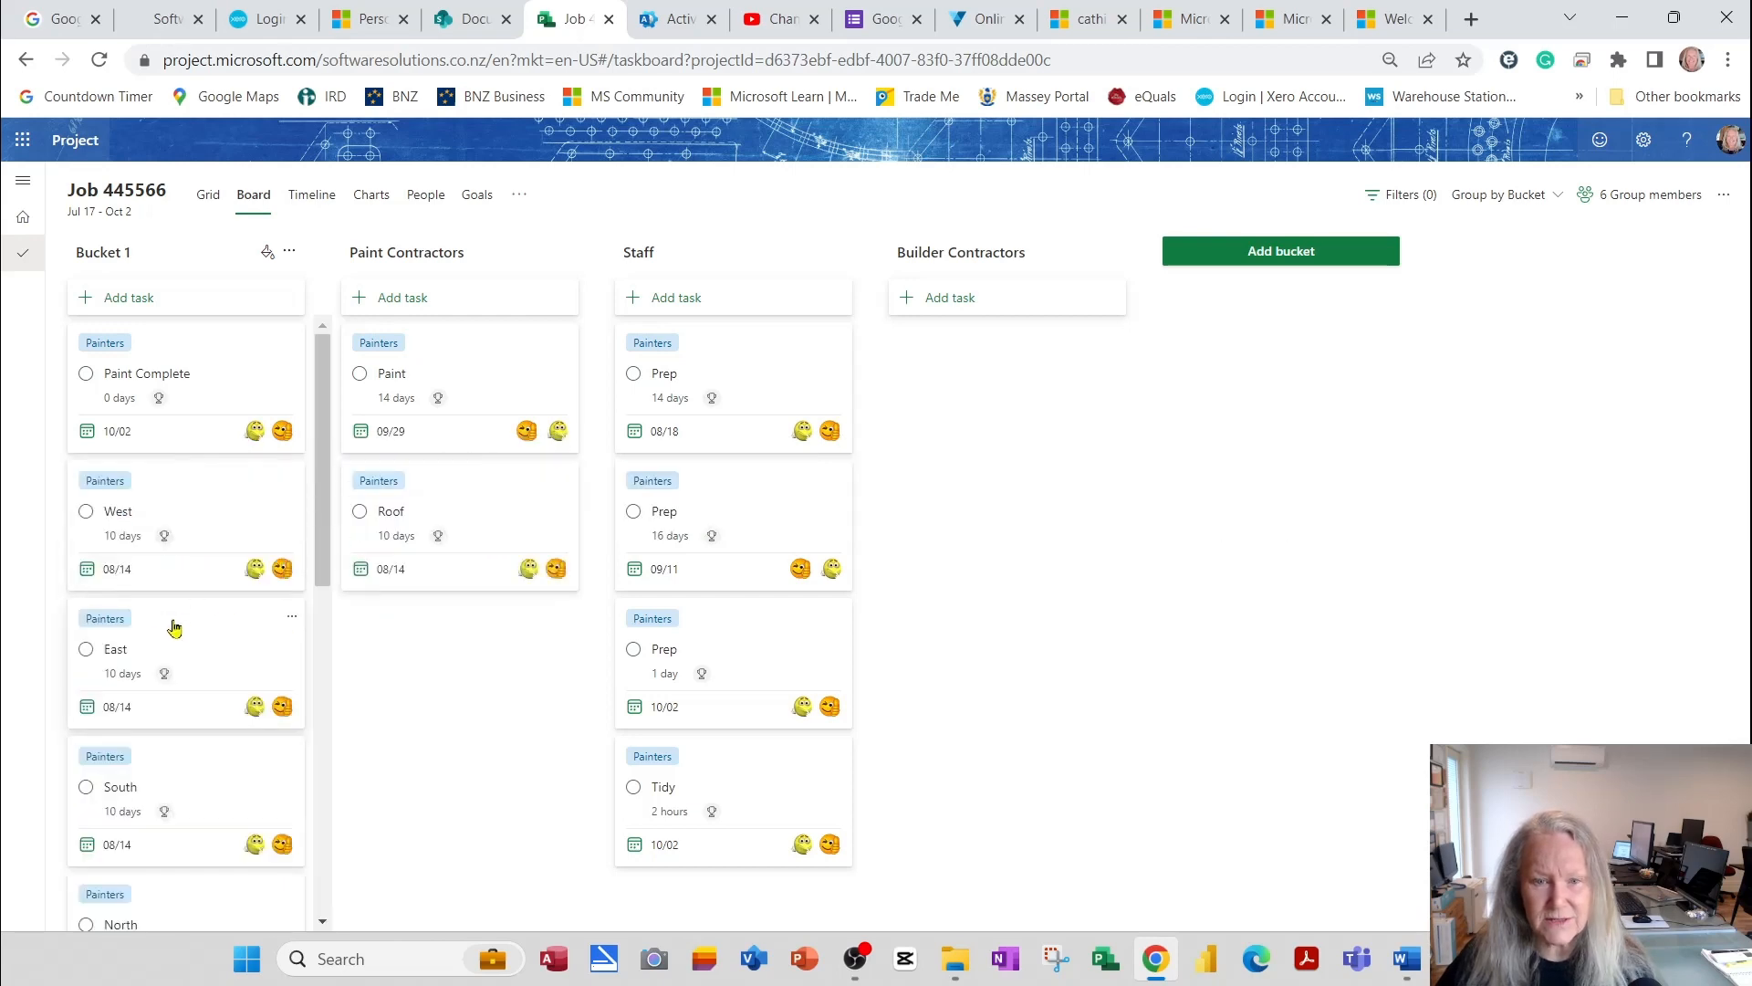
mouse_move(161, 623)
left_mouse_down()
mouse_move(364, 594)
mouse_move(383, 498)
left_mouse_up()
left_click_drag(168, 613, 429, 689)
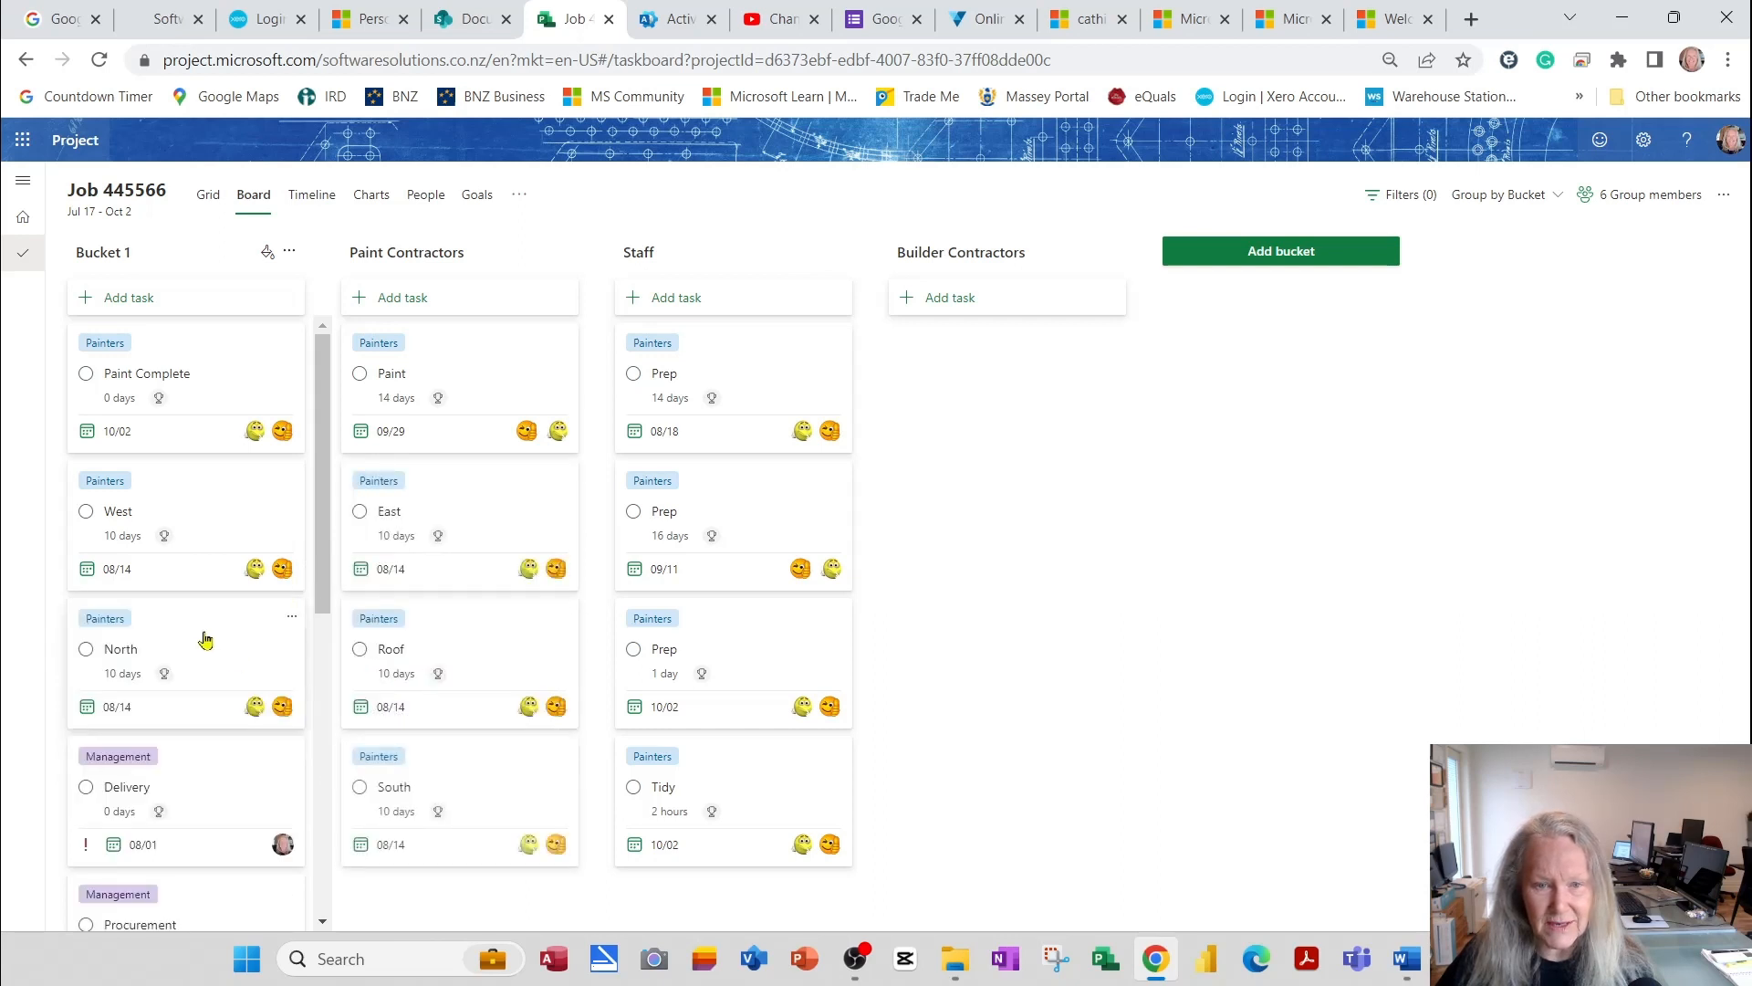
mouse_move(204, 638)
left_mouse_down()
mouse_move(403, 689)
mouse_move(406, 721)
left_mouse_up()
Move the Delivery, Procurement and Draw up Plan cards from Bucket 1 to the Staff bucket
left_click_drag(234, 673, 736, 361)
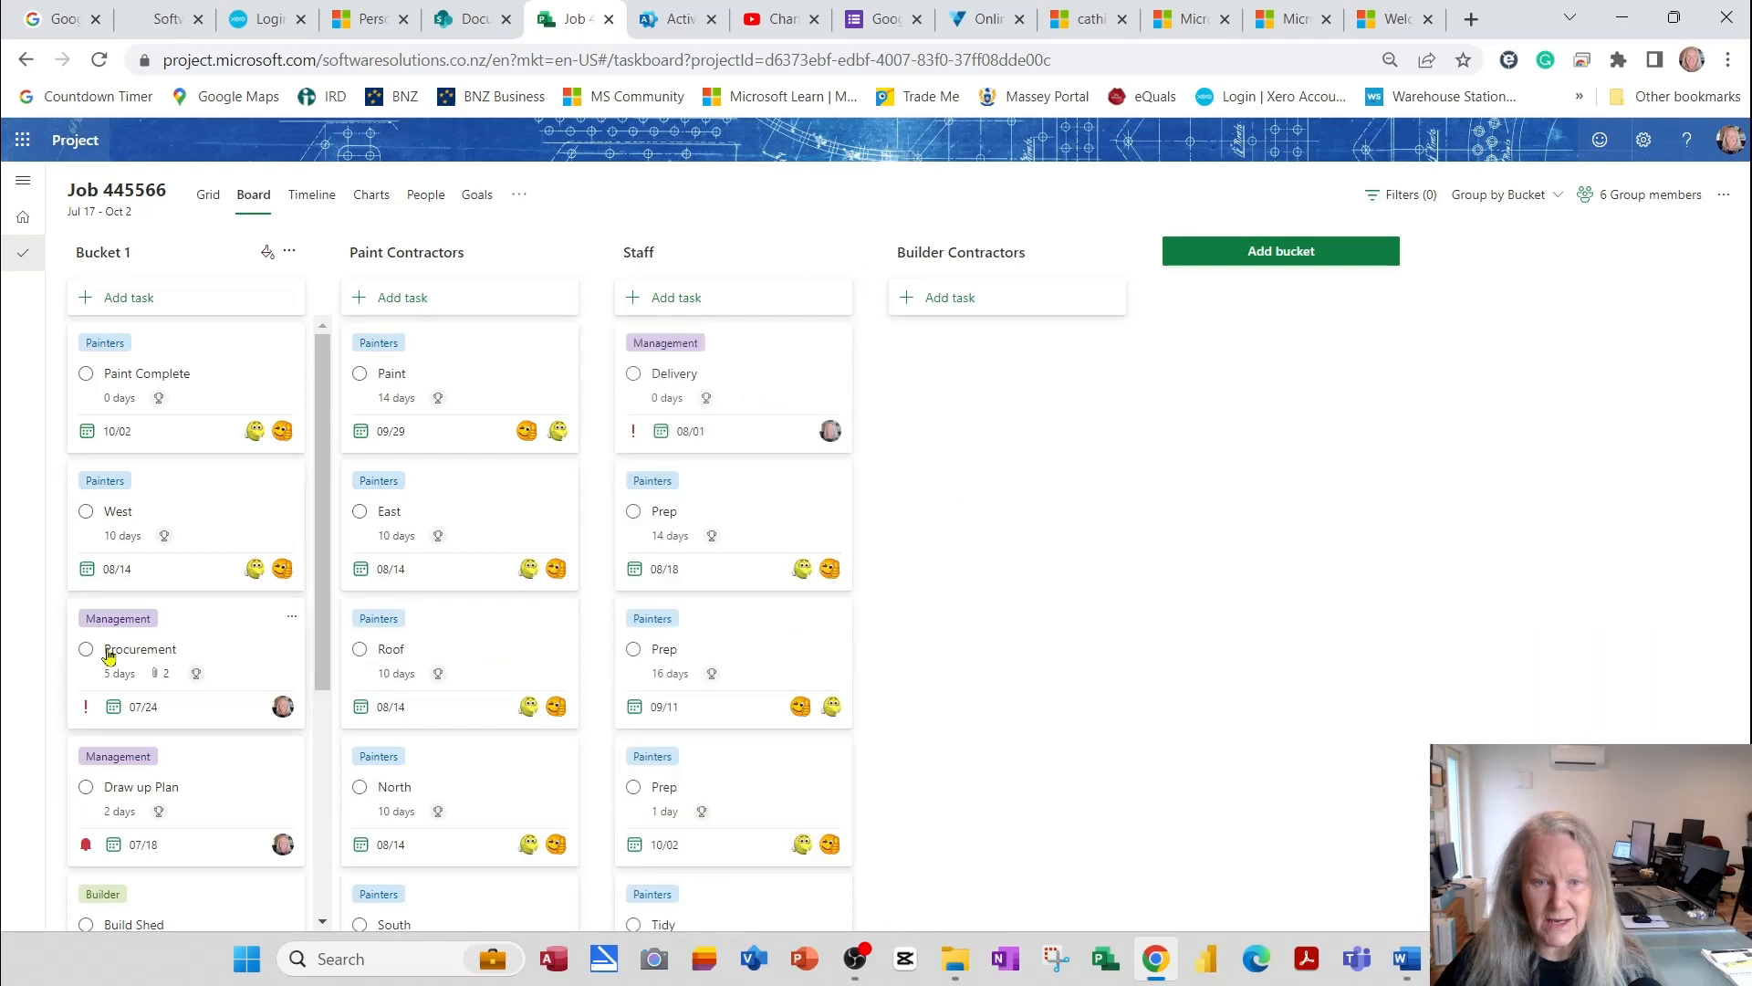
left_click_drag(128, 641, 680, 383)
mouse_move(173, 694)
left_mouse_down()
mouse_move(219, 644)
mouse_move(694, 566)
mouse_move(689, 547)
left_mouse_up()
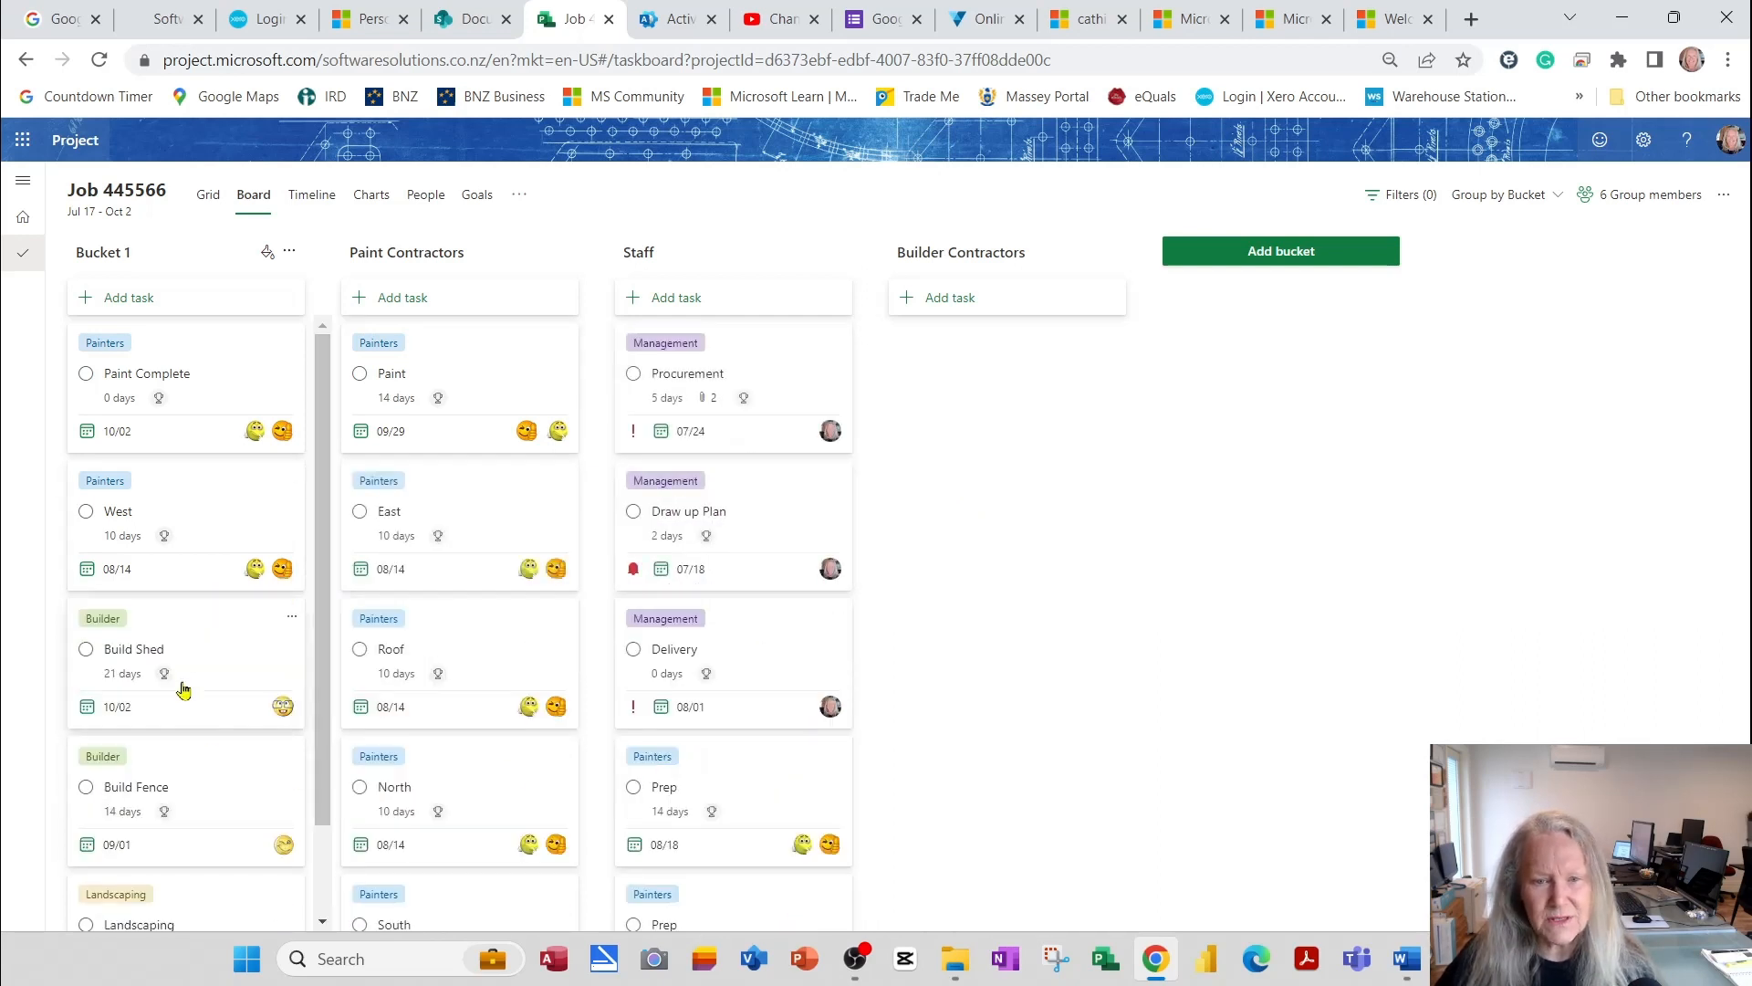
Move the Build Shed card to the Builder Contractors bucket and the Build Fence card to the Staff bucket
left_click_drag(188, 617, 1022, 299)
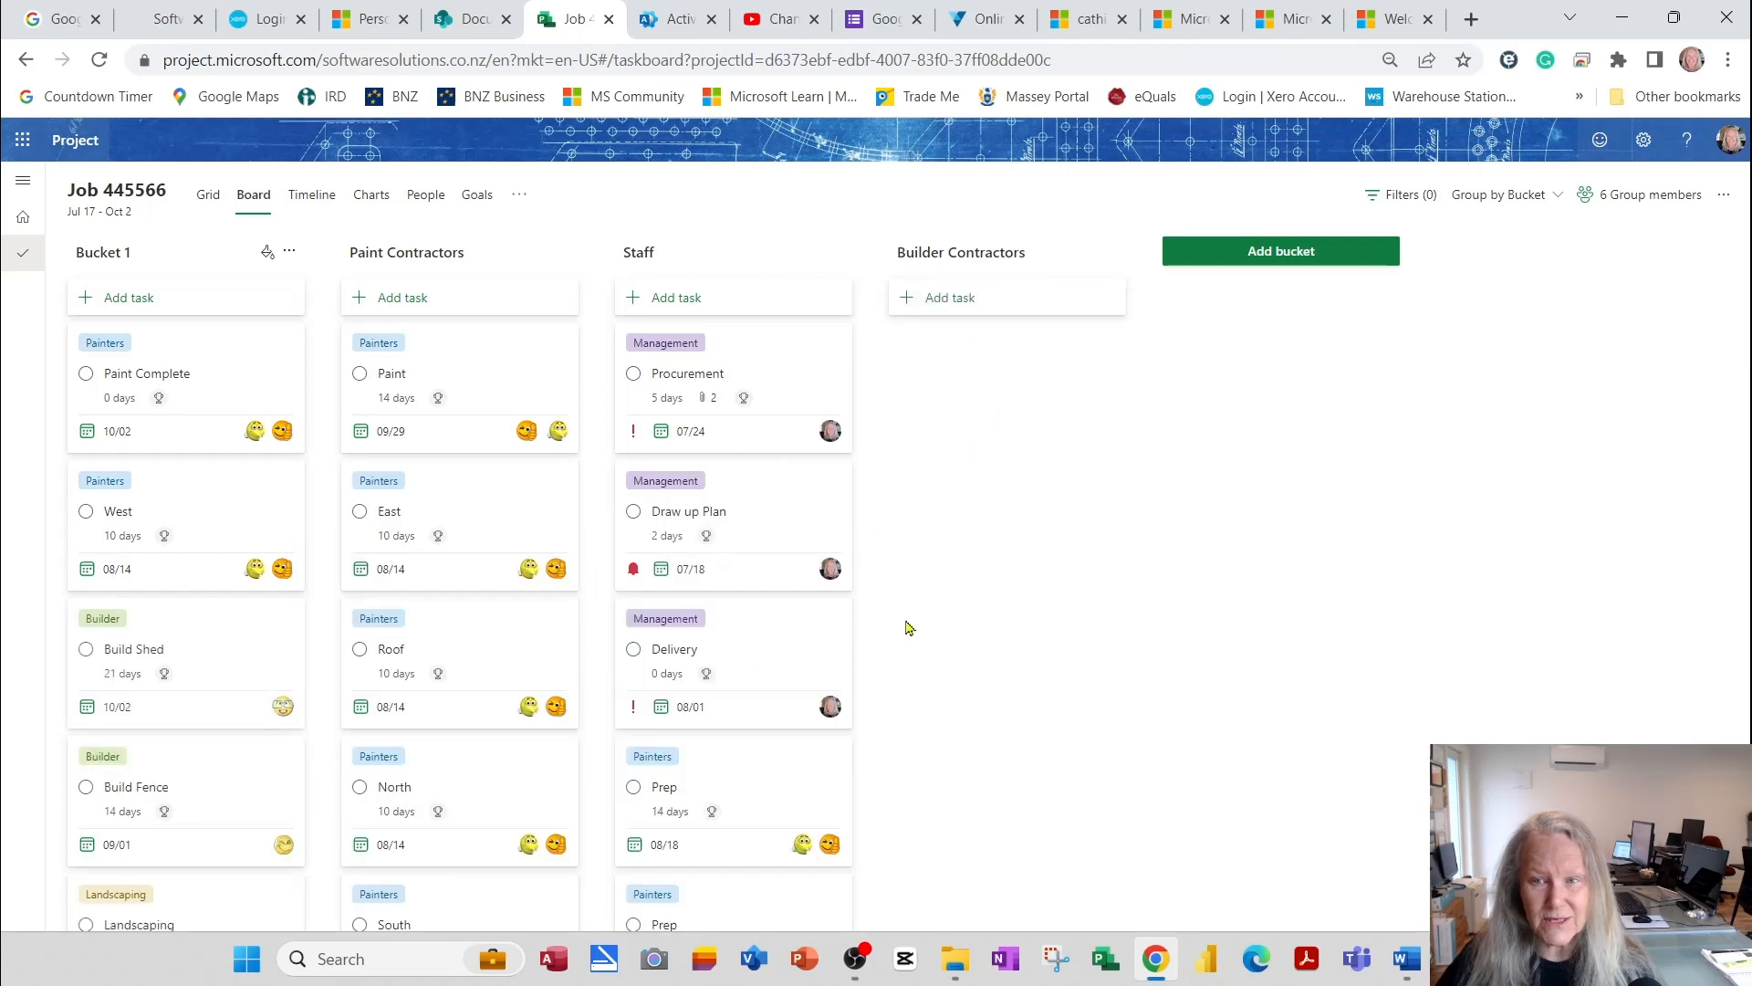
left_click_drag(152, 620, 938, 336)
left_click_drag(143, 637, 676, 418)
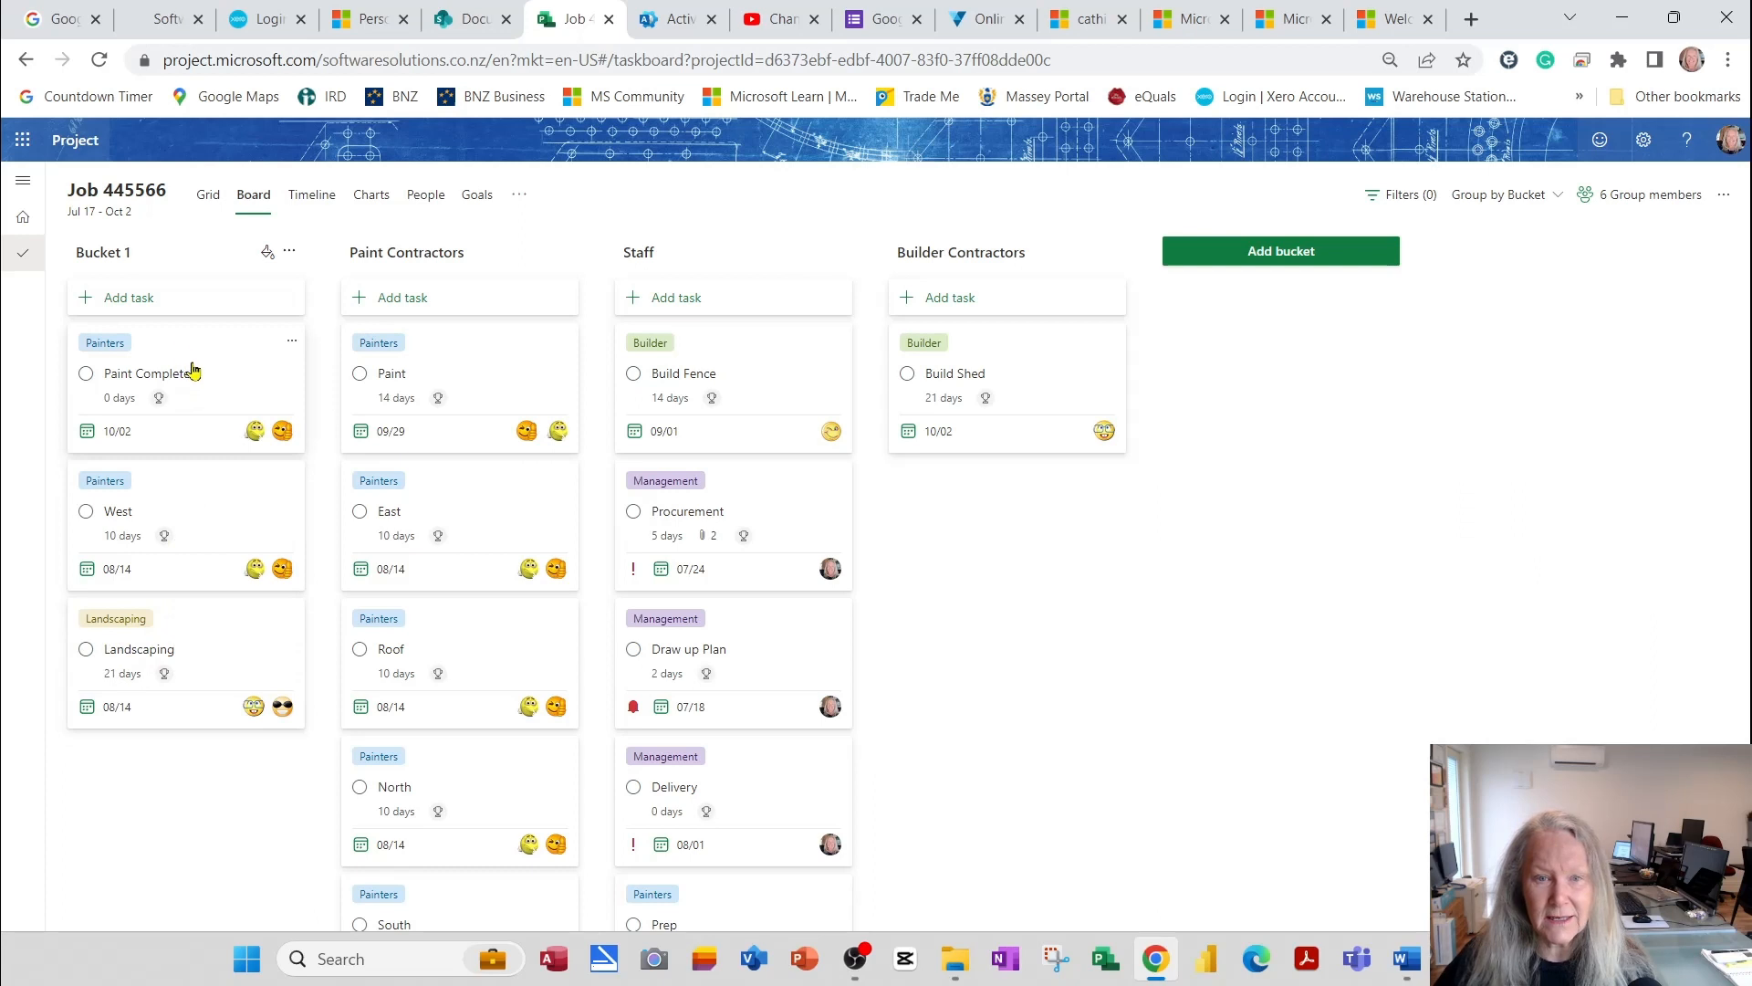
Empty Bucket 1 by moving West to Paint Contractors, and Paint Complete and Landscaping to Staff
left_click_drag(128, 491, 358, 511)
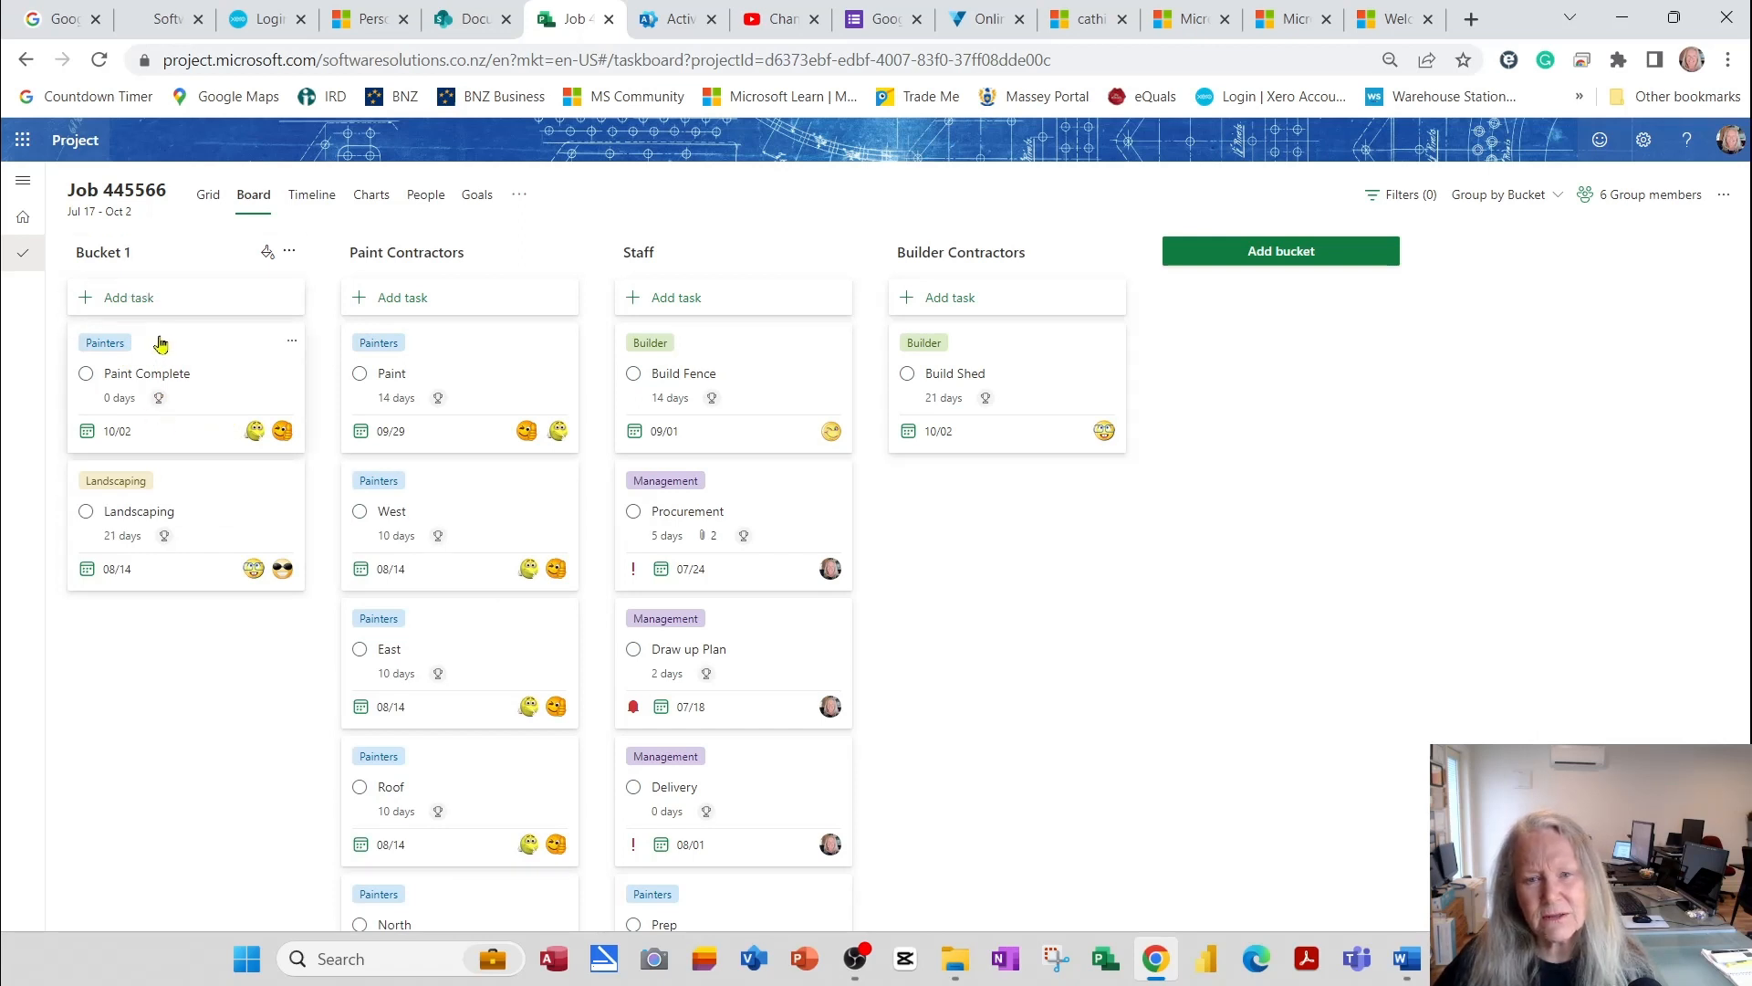
mouse_move(160, 343)
left_mouse_down()
mouse_move(620, 400)
mouse_move(707, 481)
left_mouse_up()
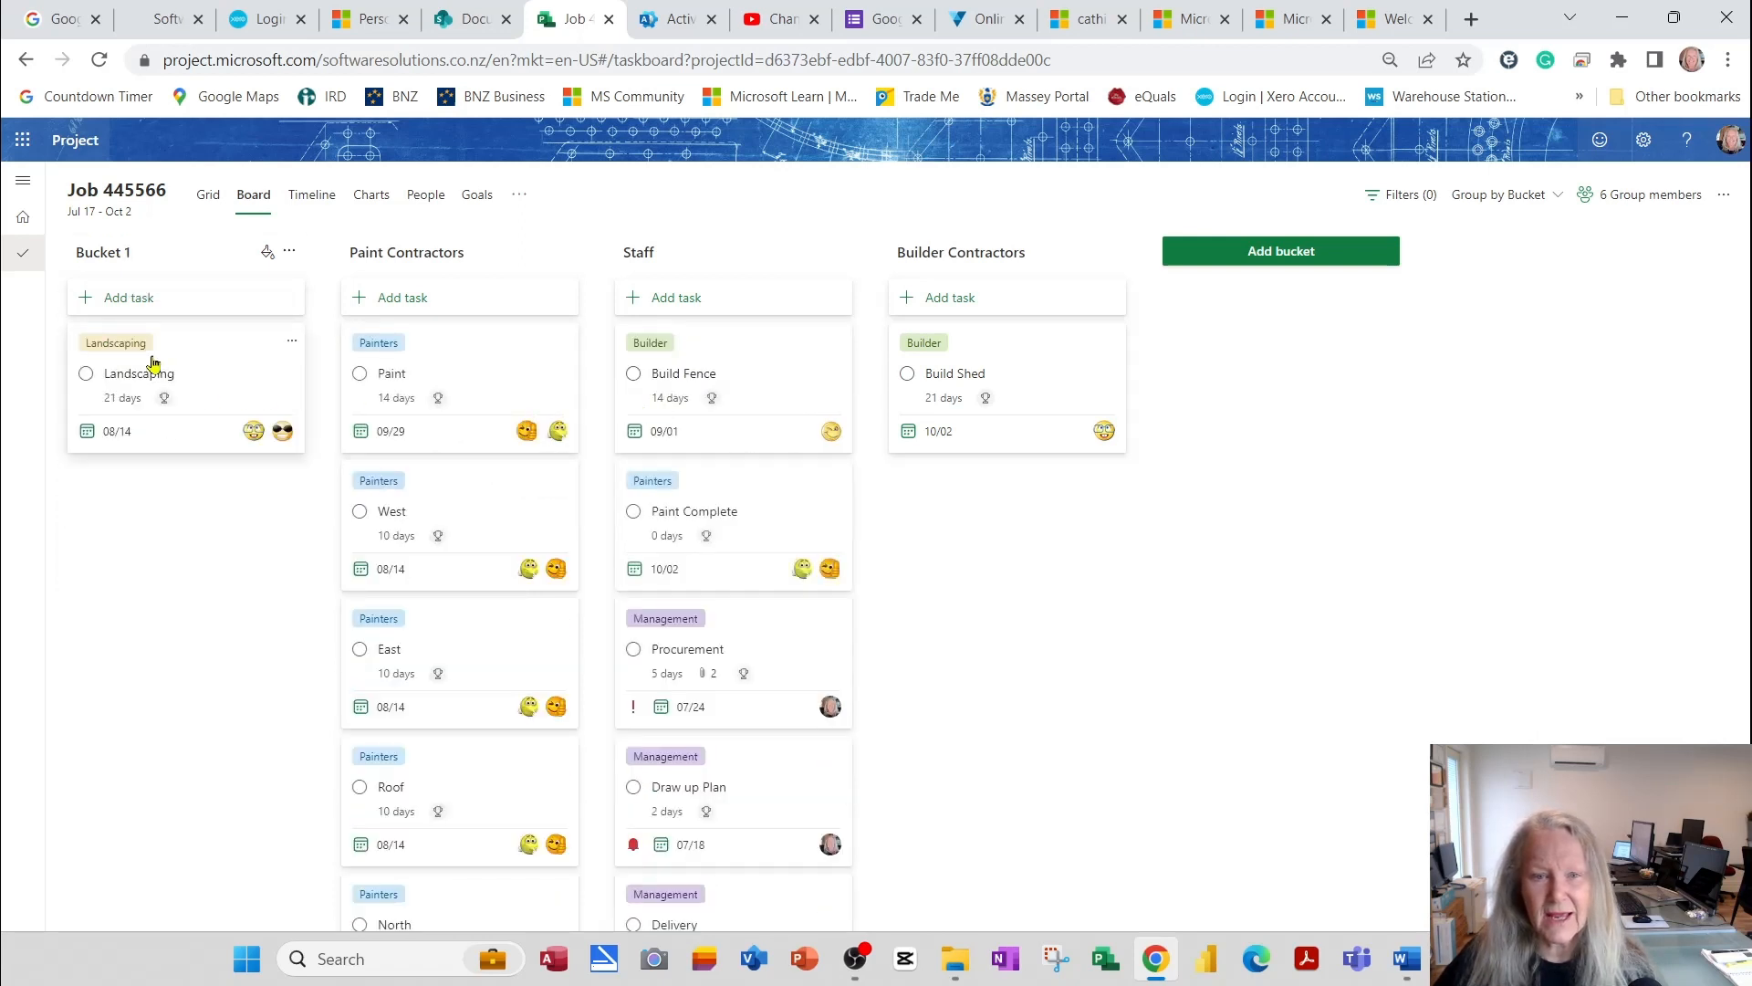
mouse_move(153, 363)
left_mouse_down()
mouse_move(673, 469)
mouse_move(822, 539)
mouse_move(1045, 698)
left_mouse_up()
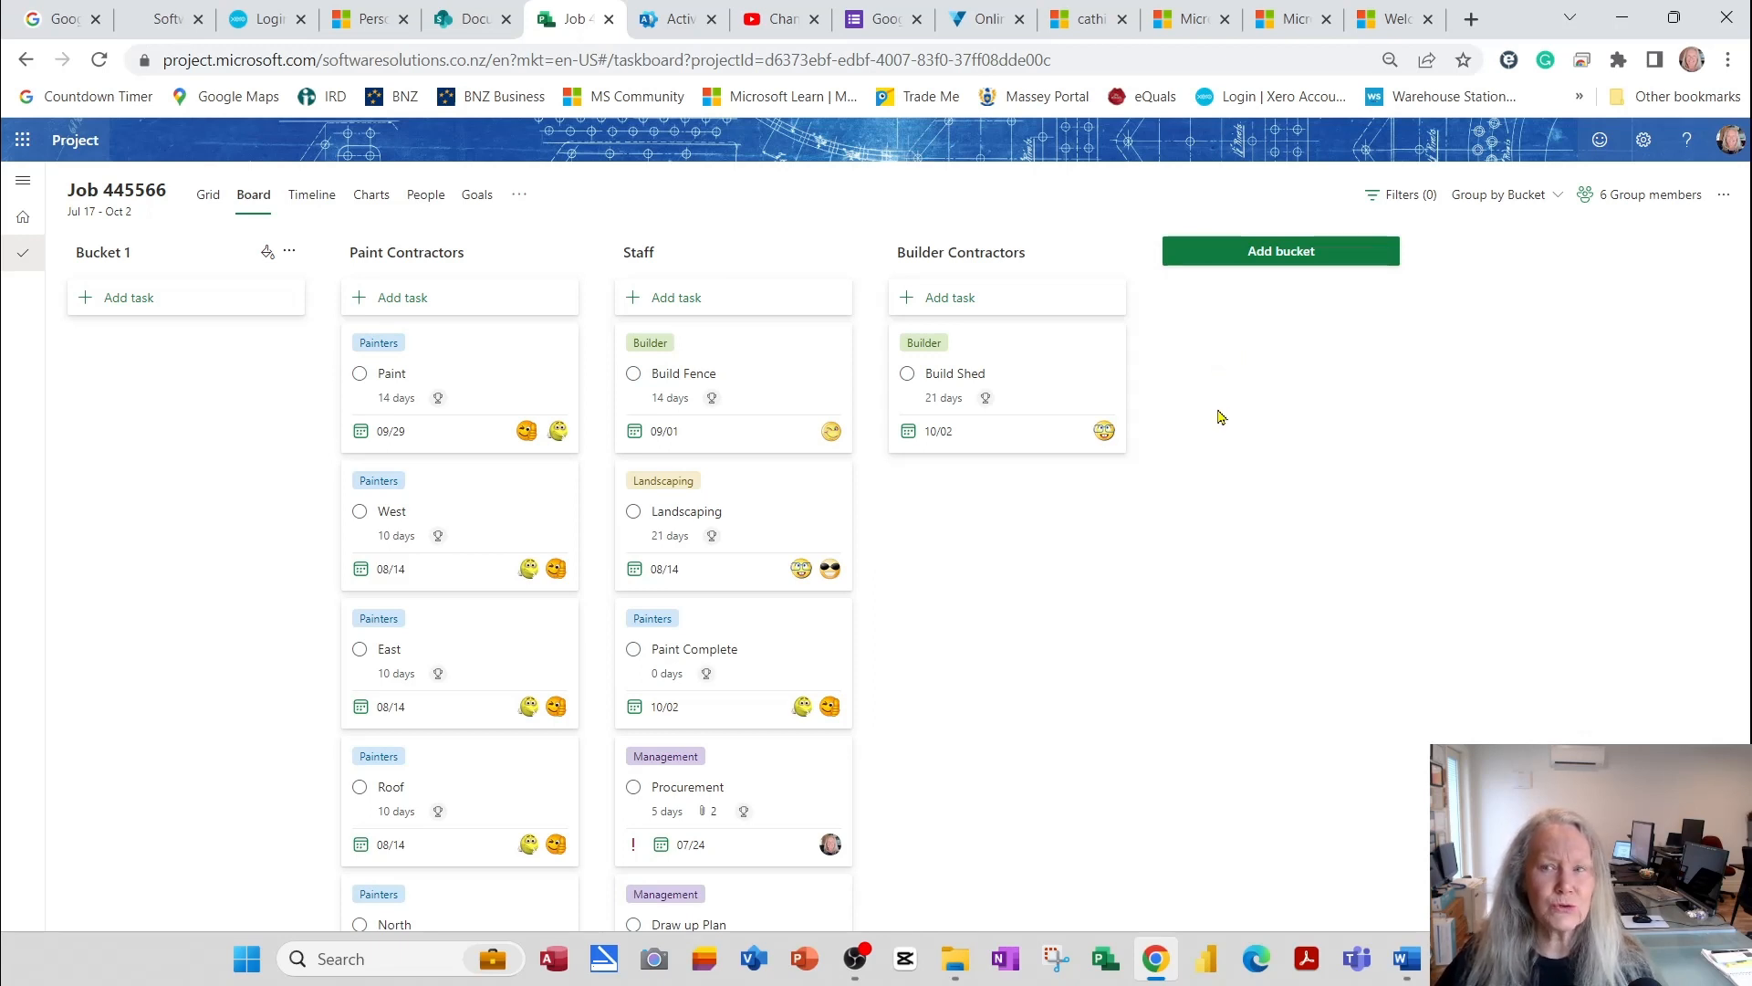
left_click(1556, 199)
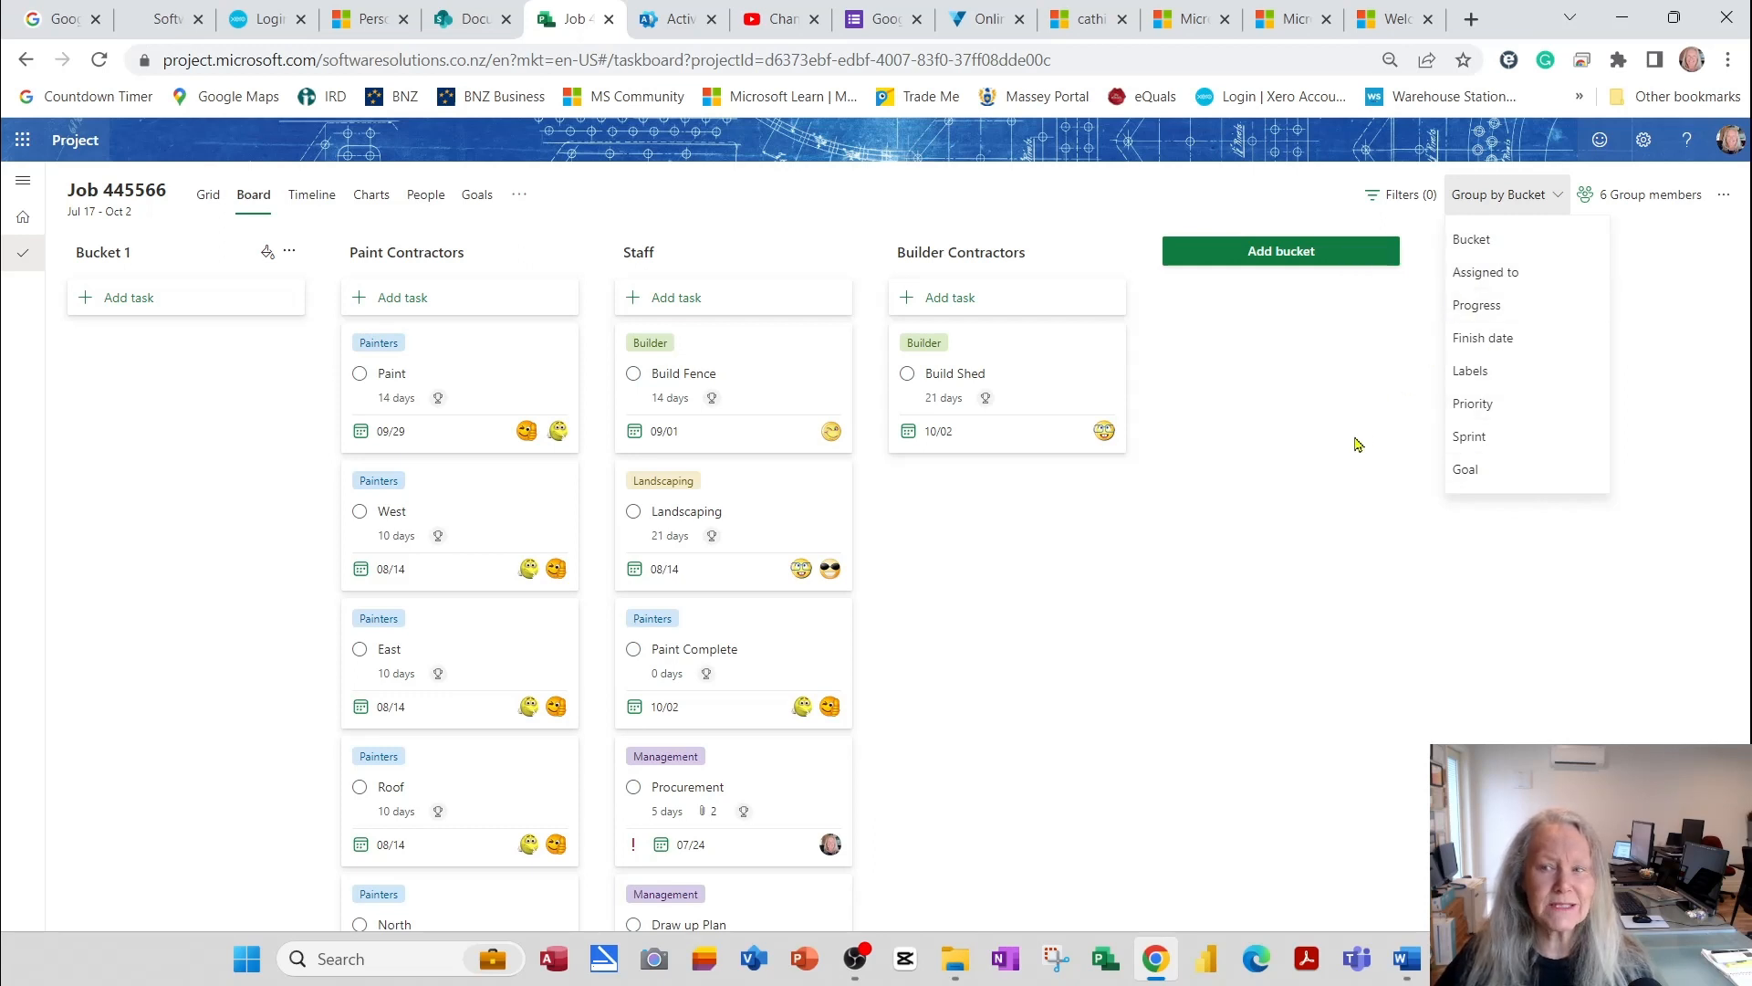
left_click(1318, 472)
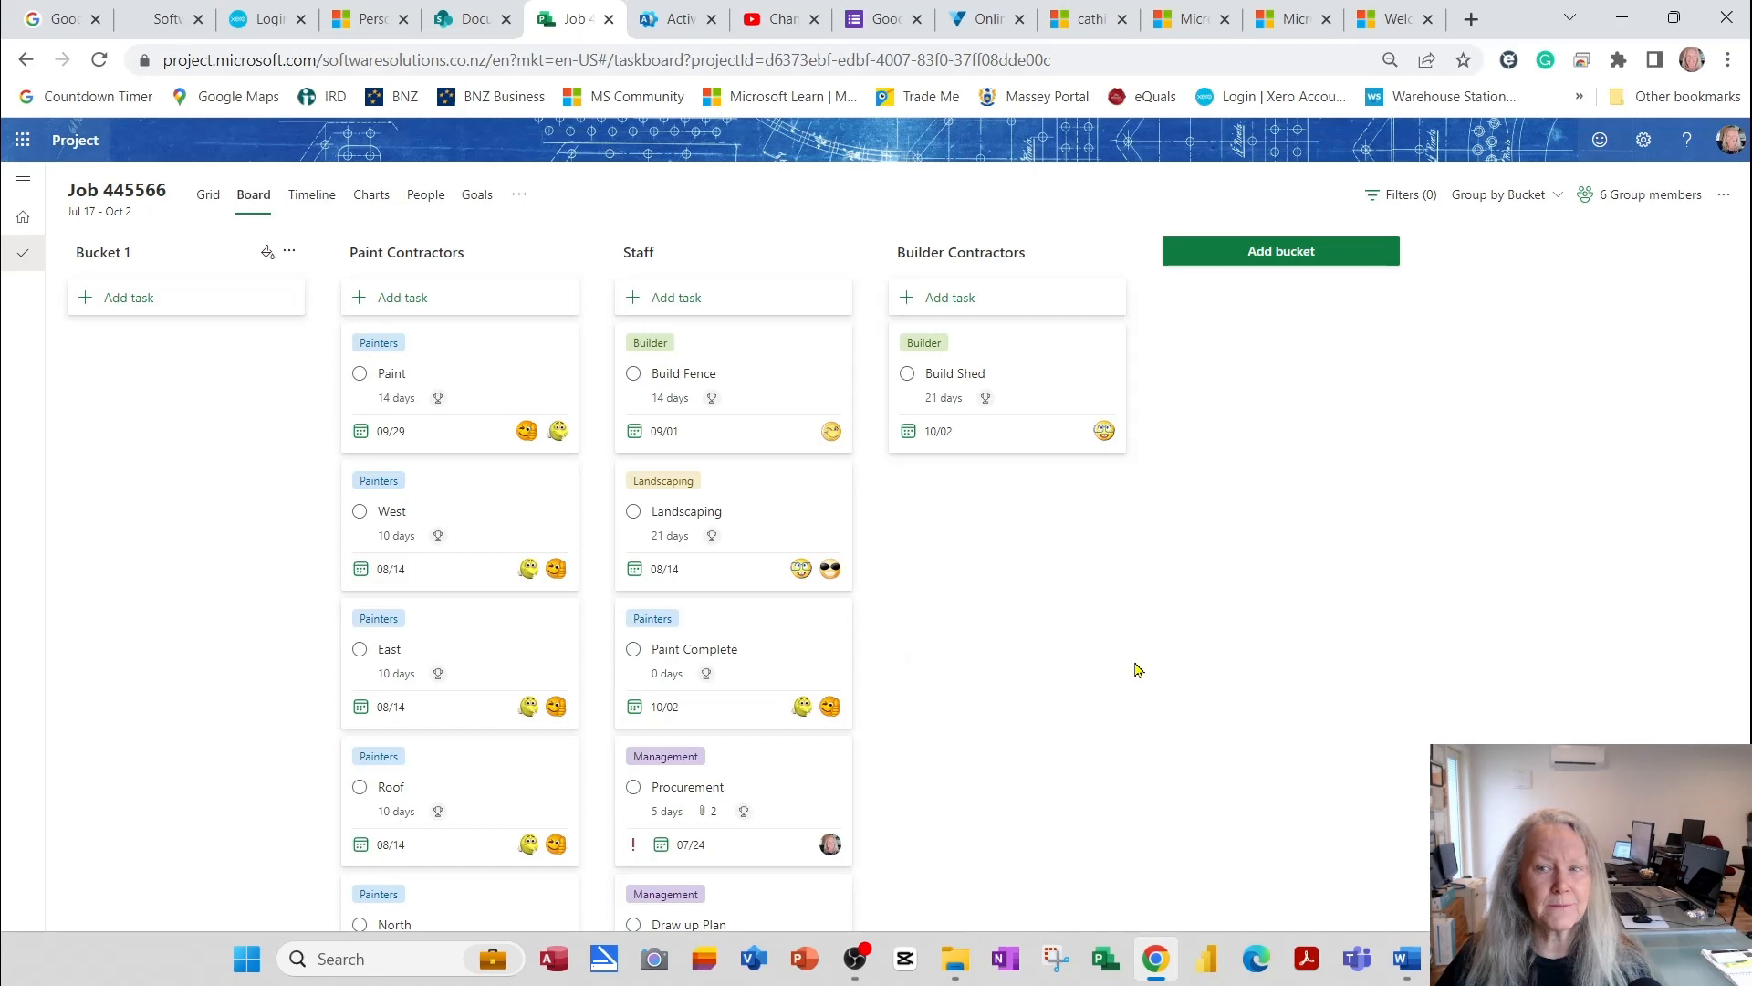
Return to the Grid view and add the Bucket column to the task grid
left_click(205, 197)
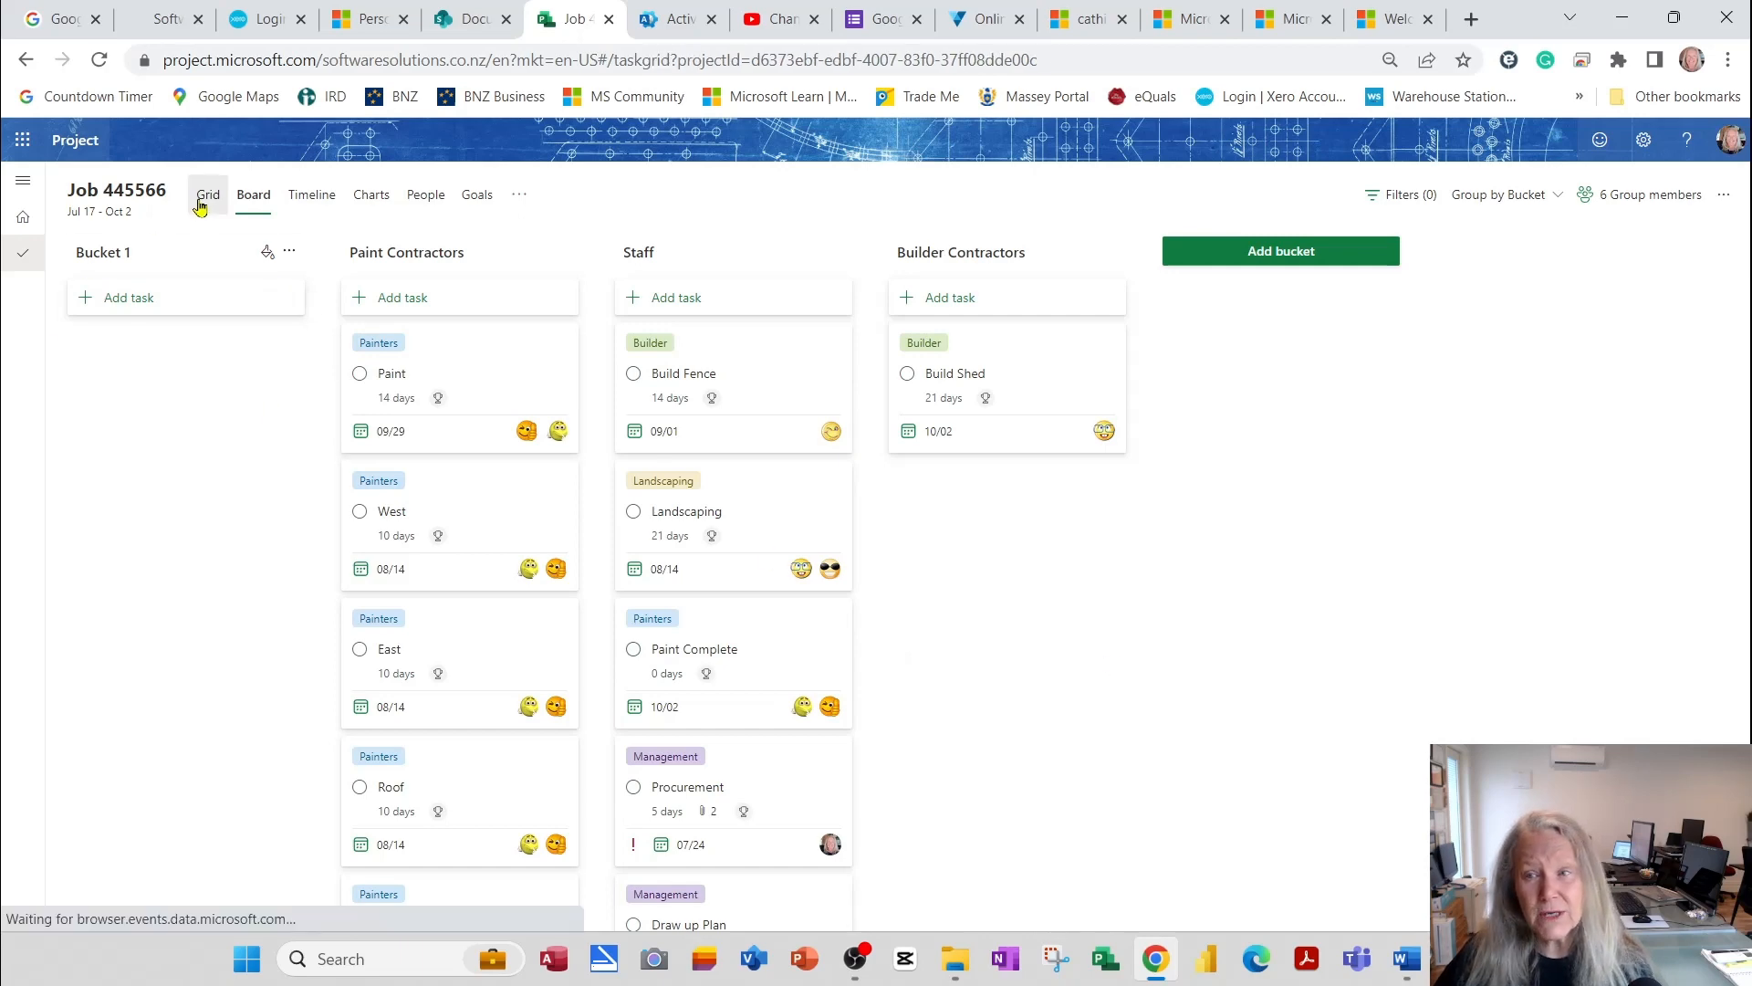
scroll(877, 547, "right", 3)
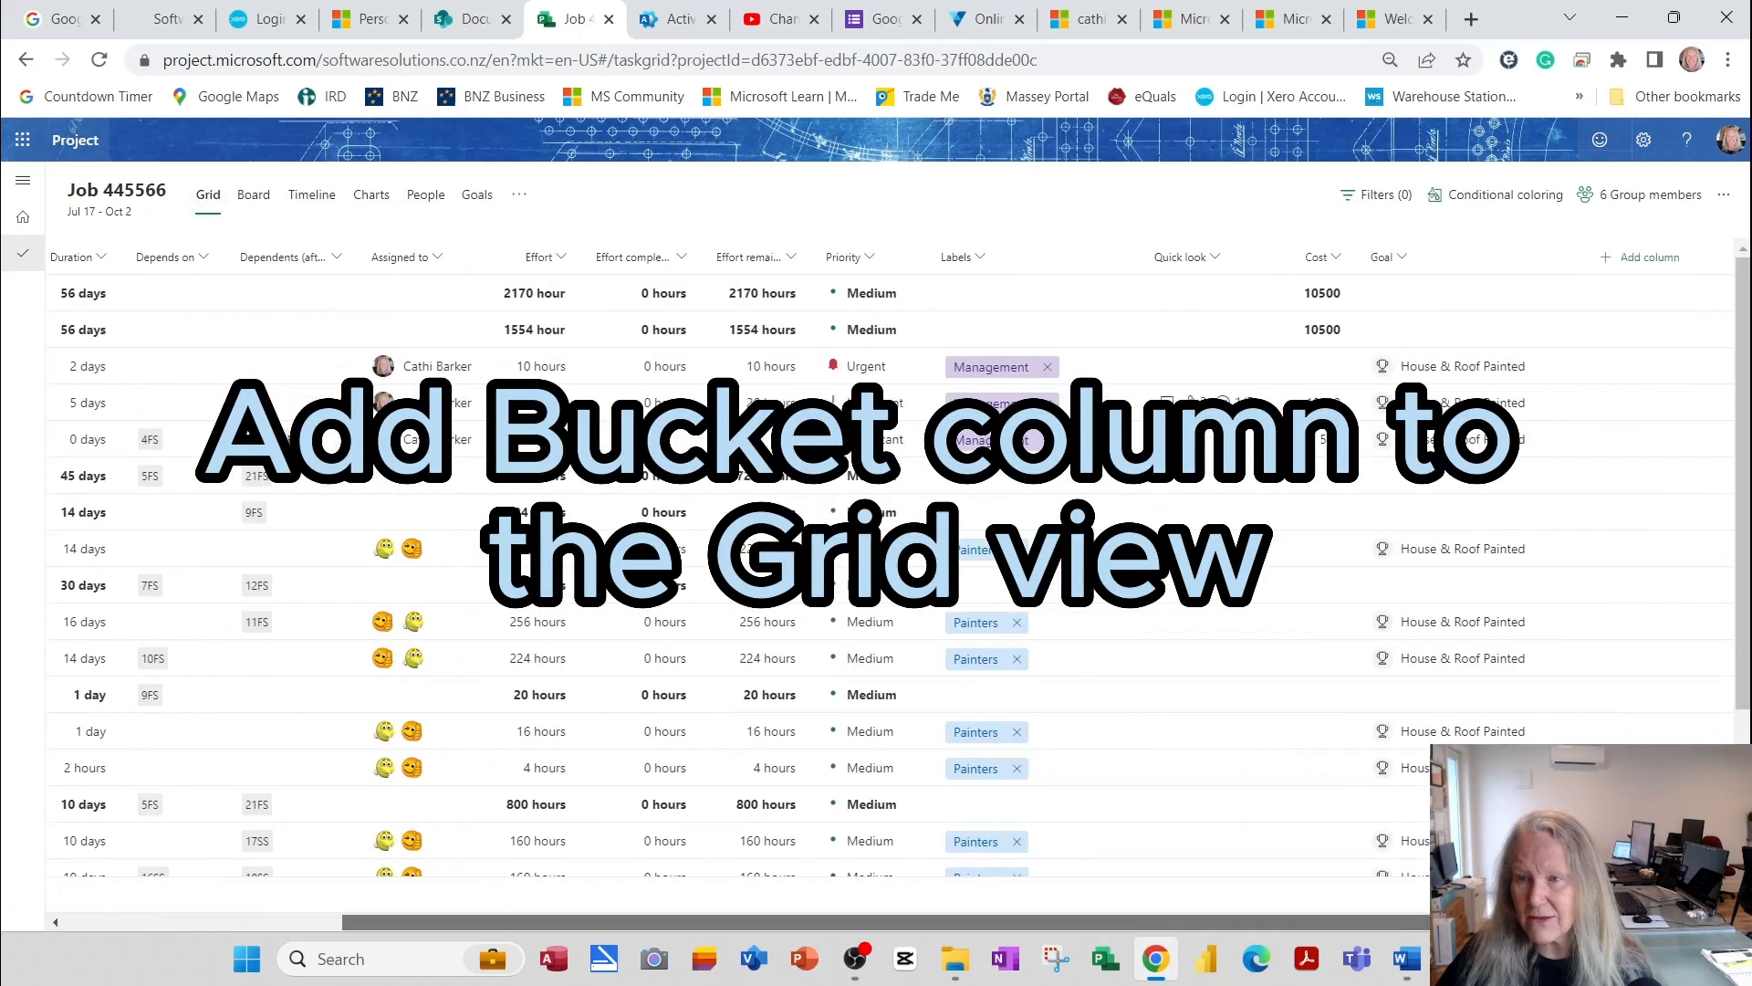
left_click(1648, 263)
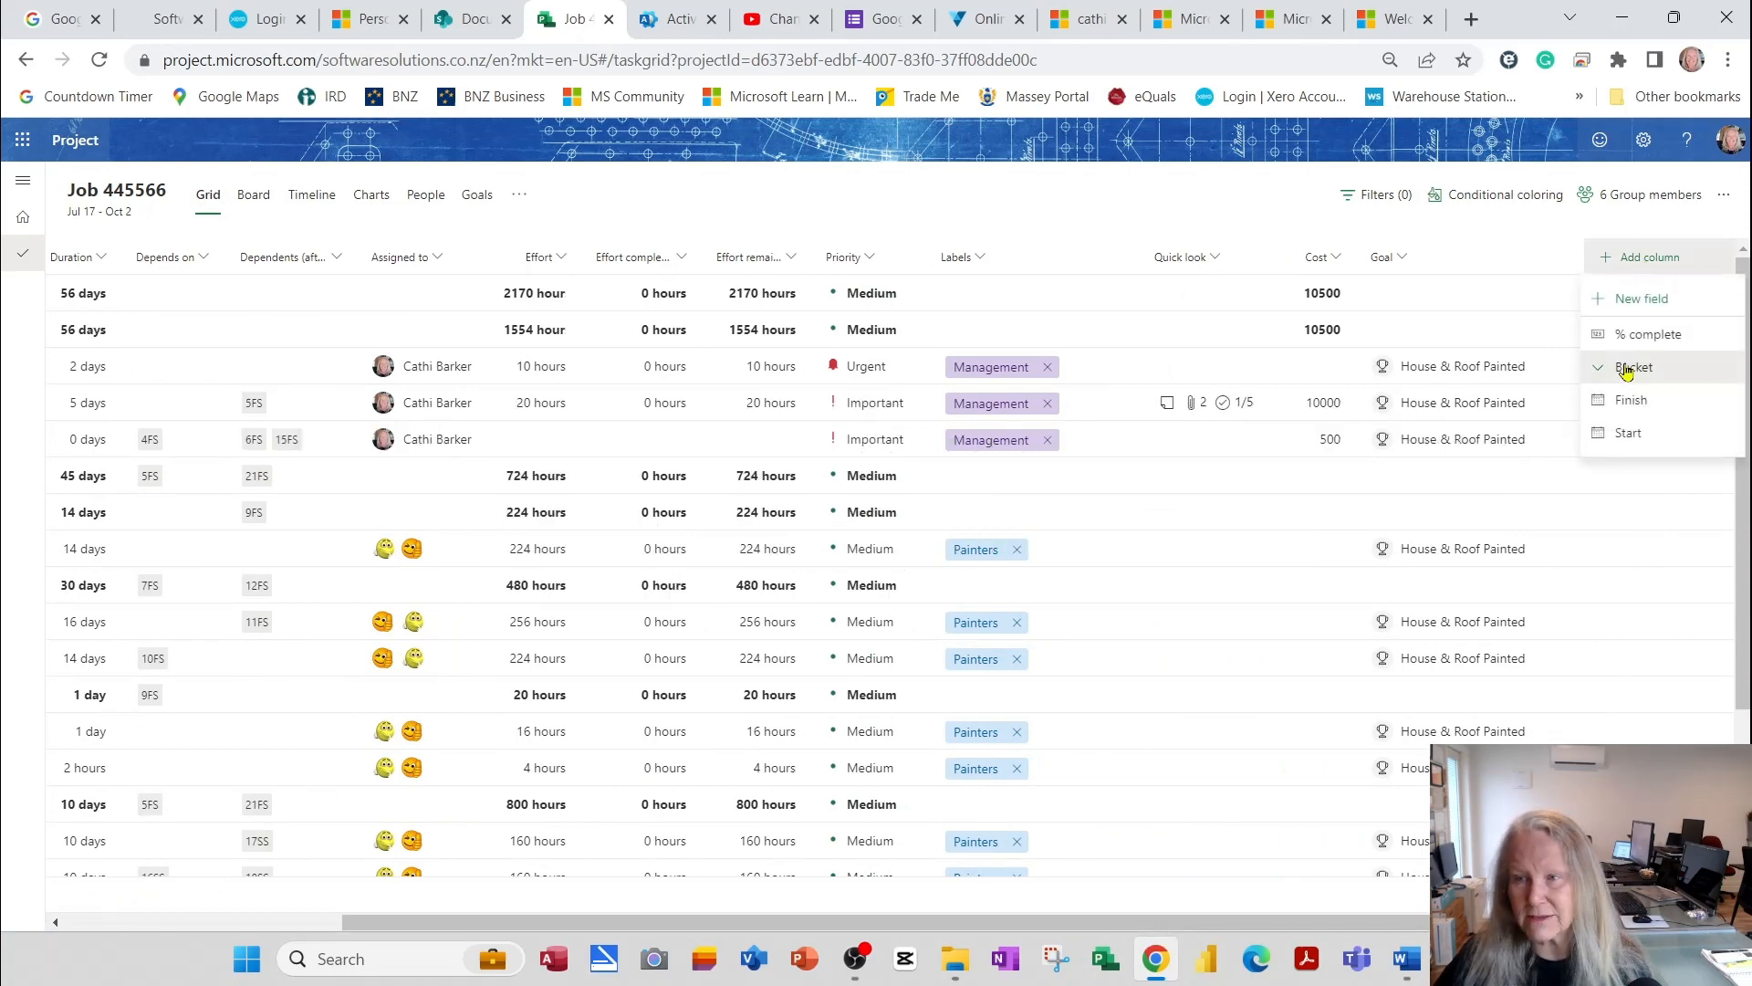
left_click(1626, 368)
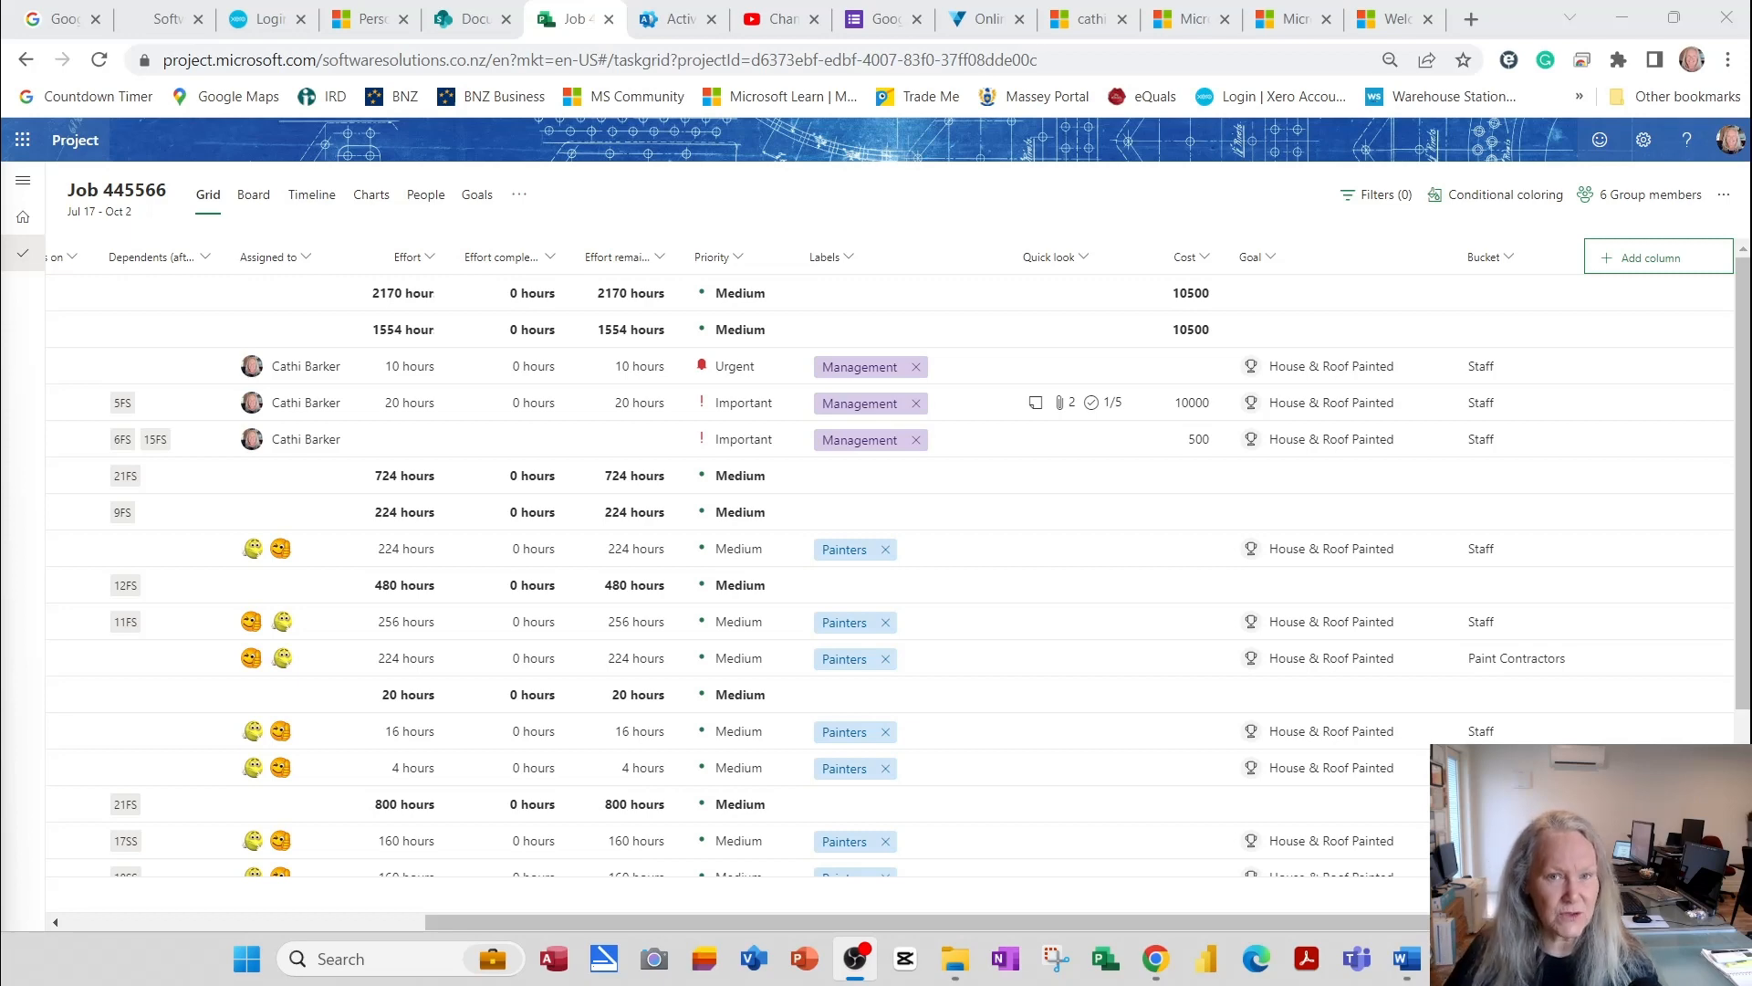
Switch from the grid to the Board view and group the task cards by Sprint
scroll(876, 548, "left", 5)
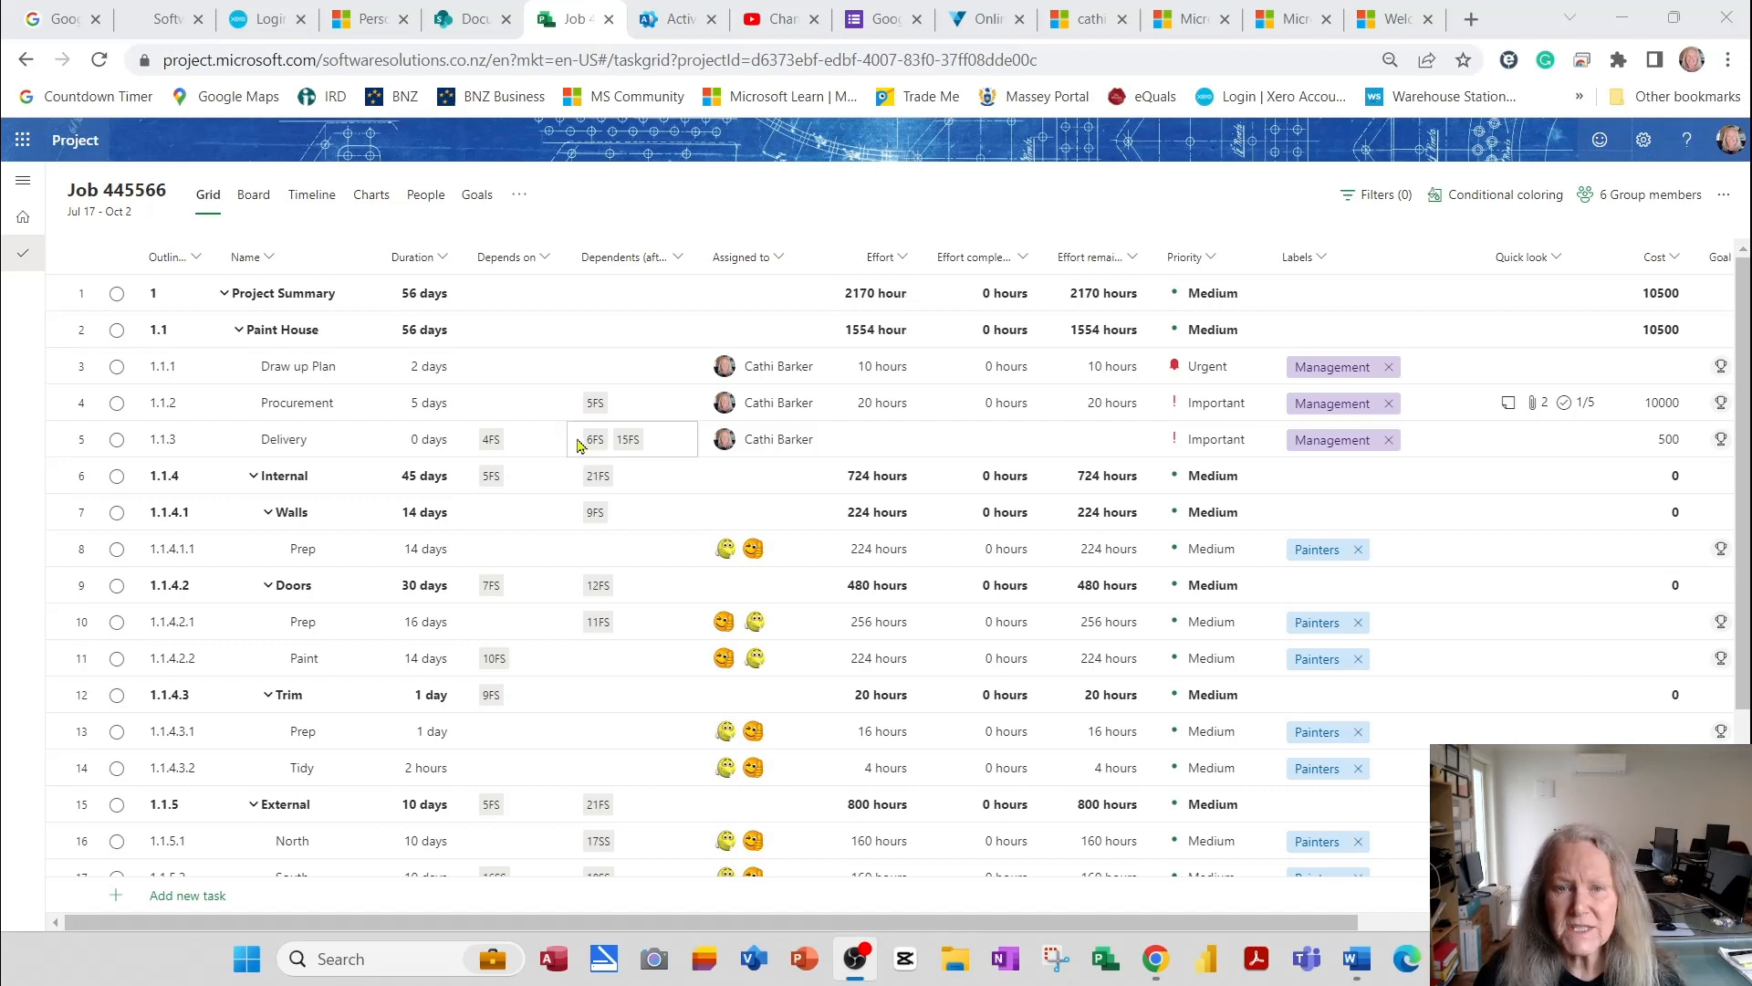
left_click(255, 196)
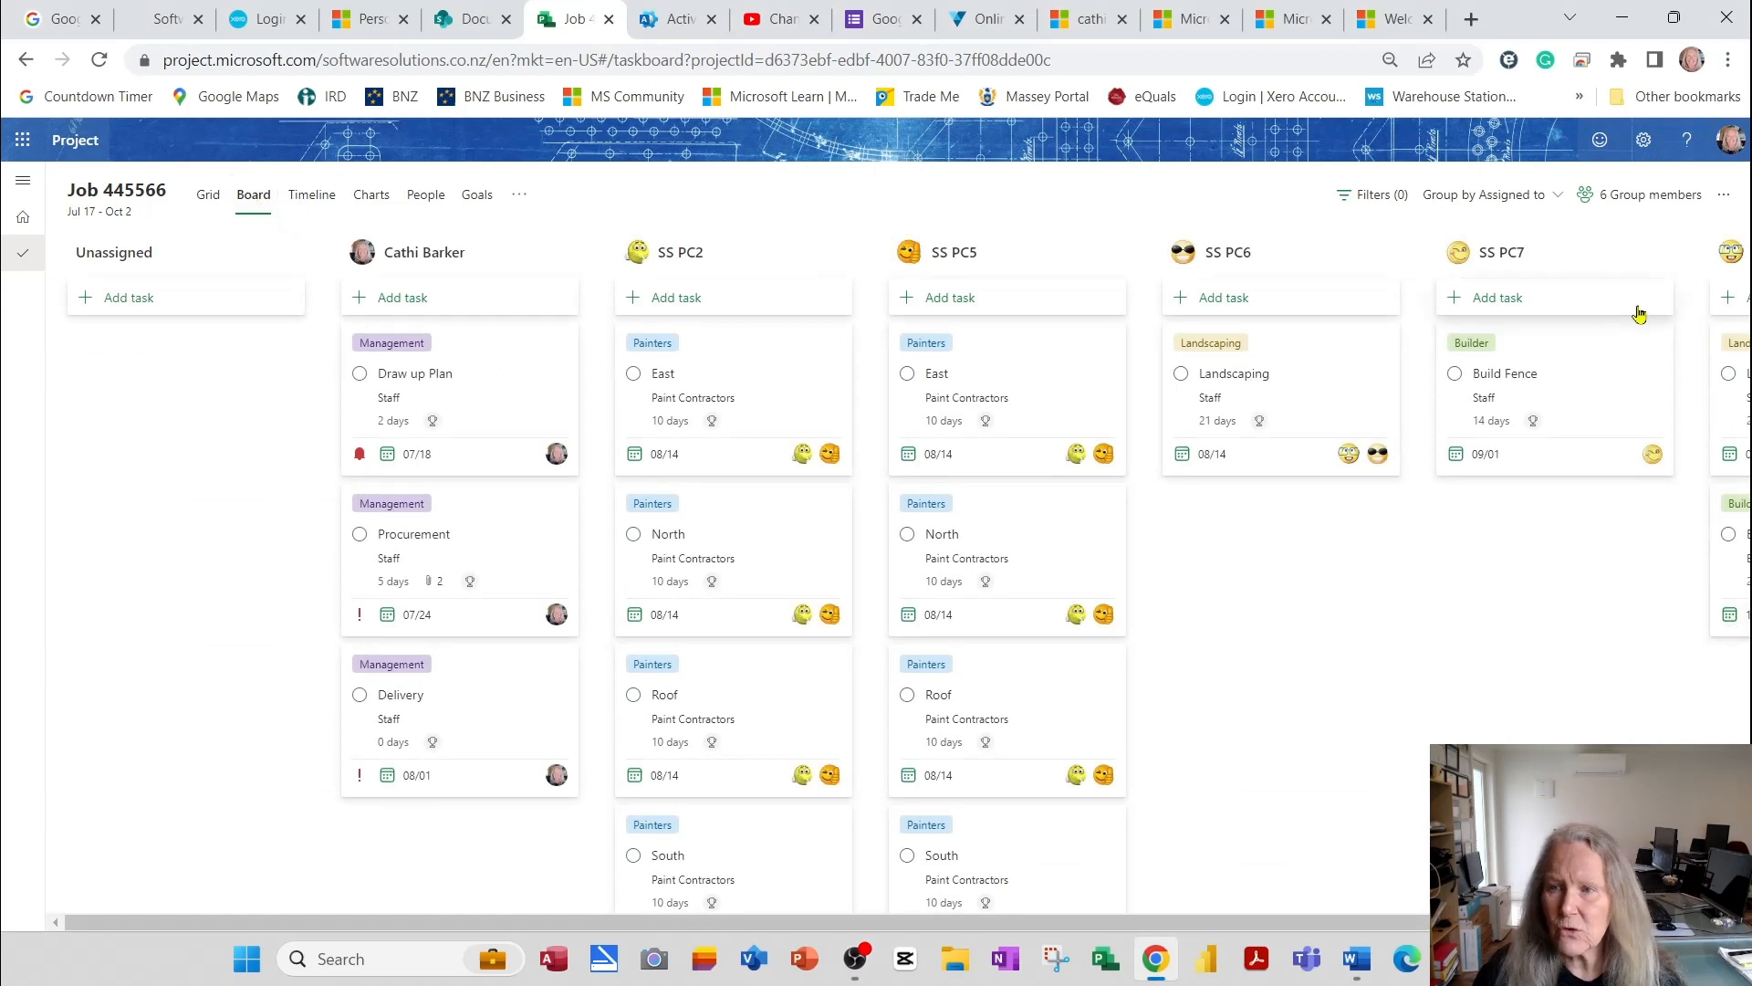
left_click(1546, 205)
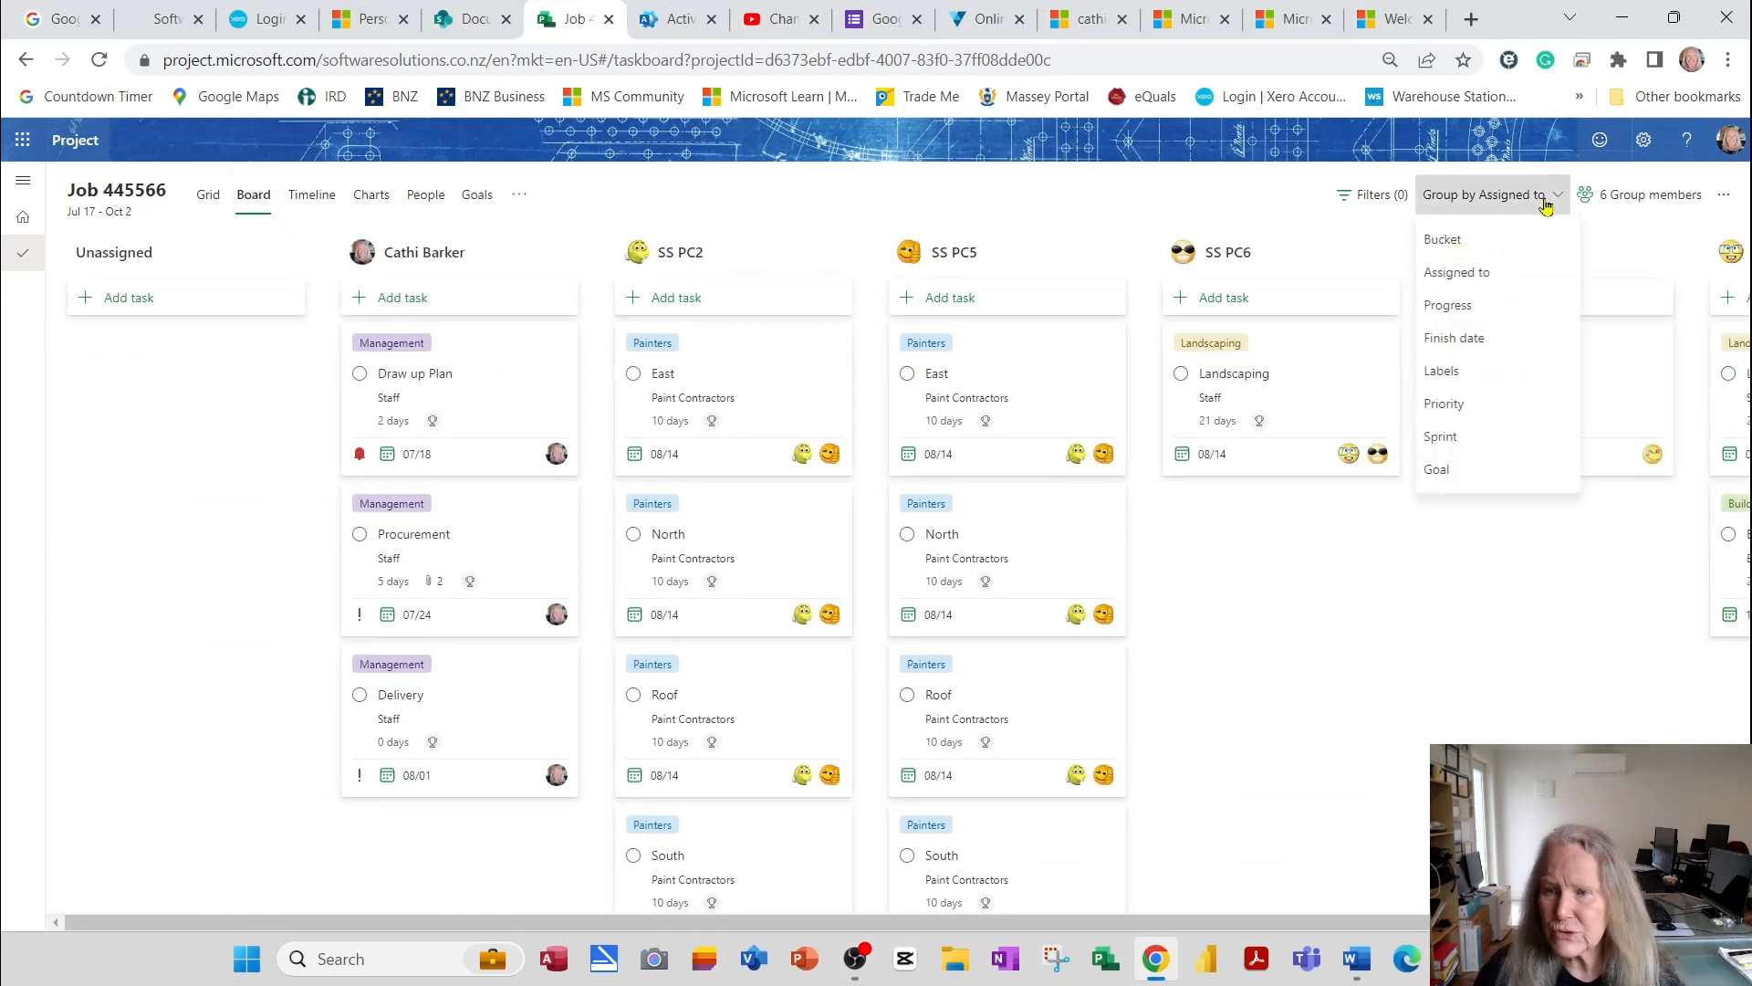
left_click(1477, 436)
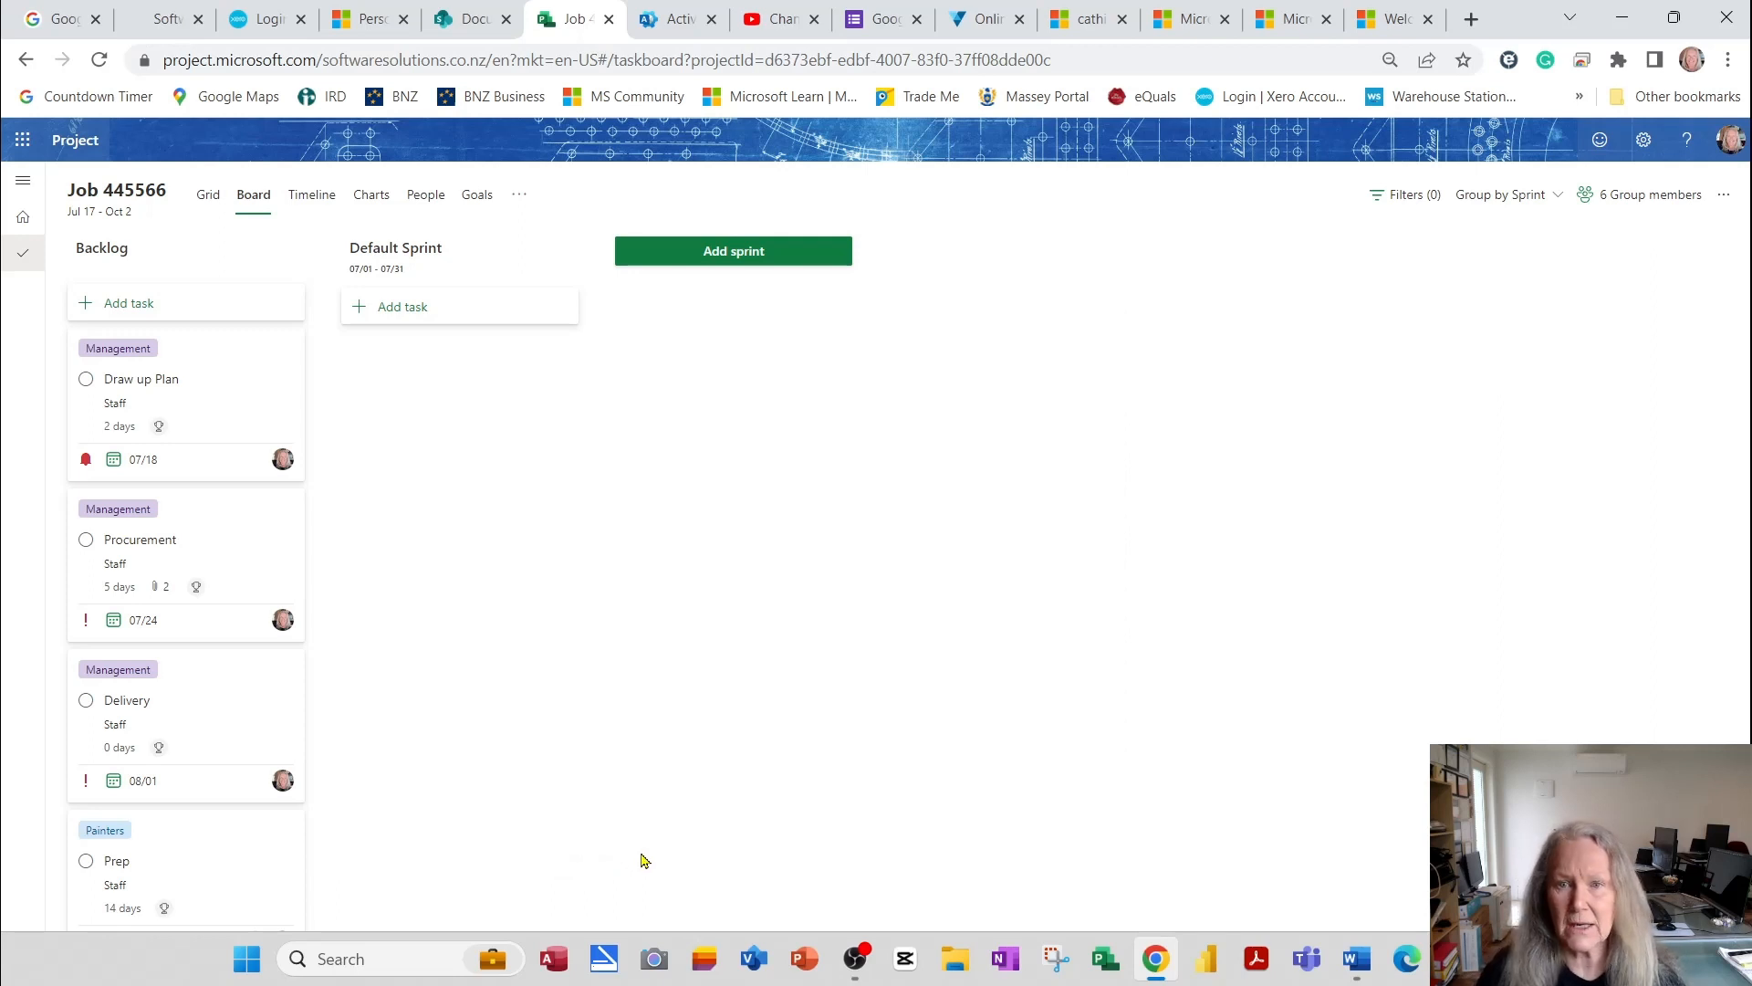
Try to add a sprint named 2023 July running from 07/01/2023 to 07/31/2023
left_click(780, 261)
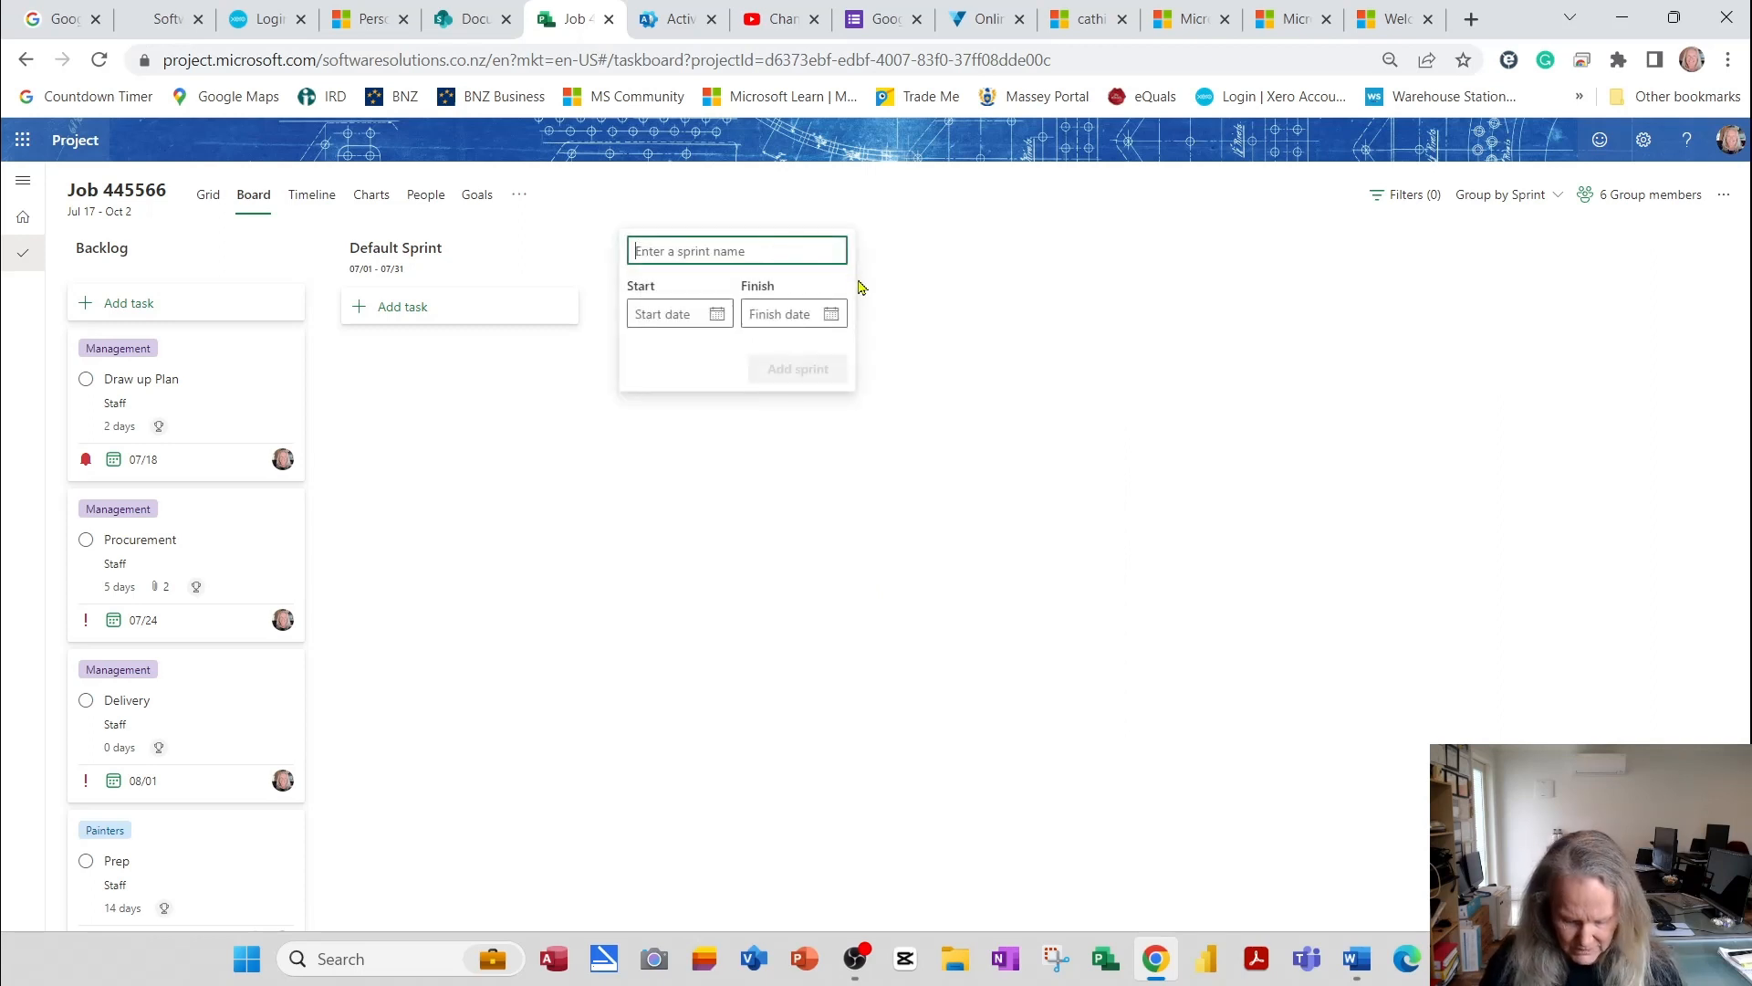
type("2023")
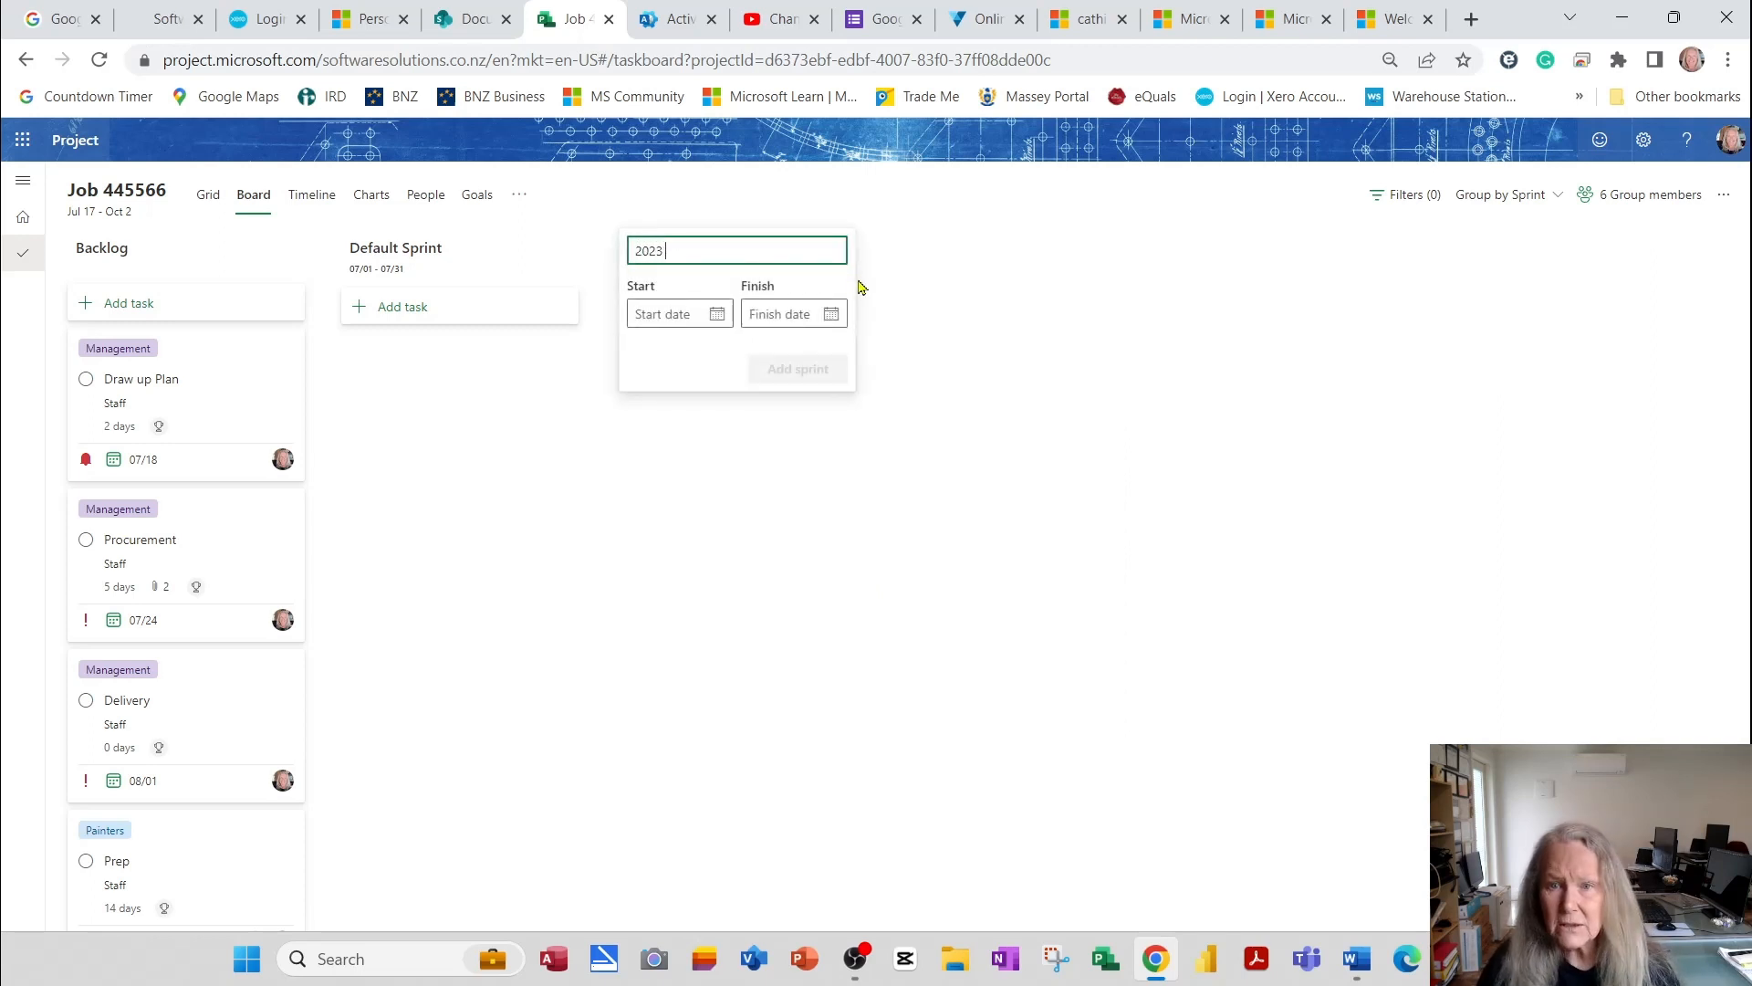
type(" July")
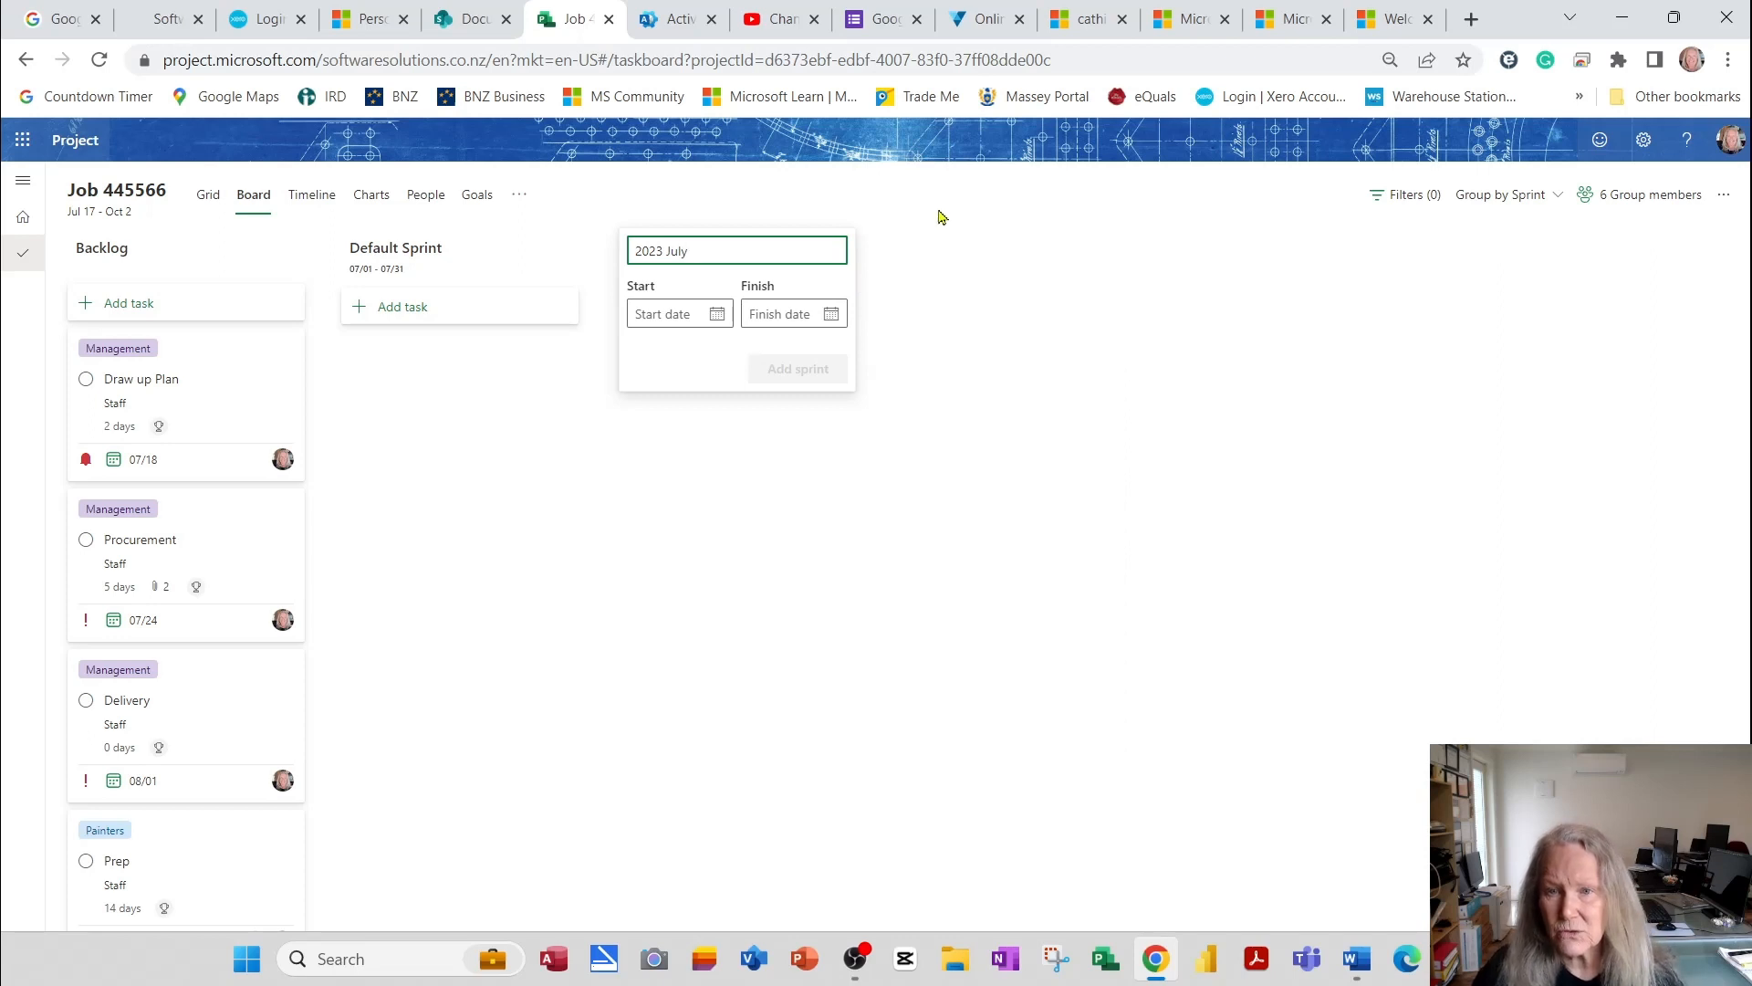
left_click(716, 315)
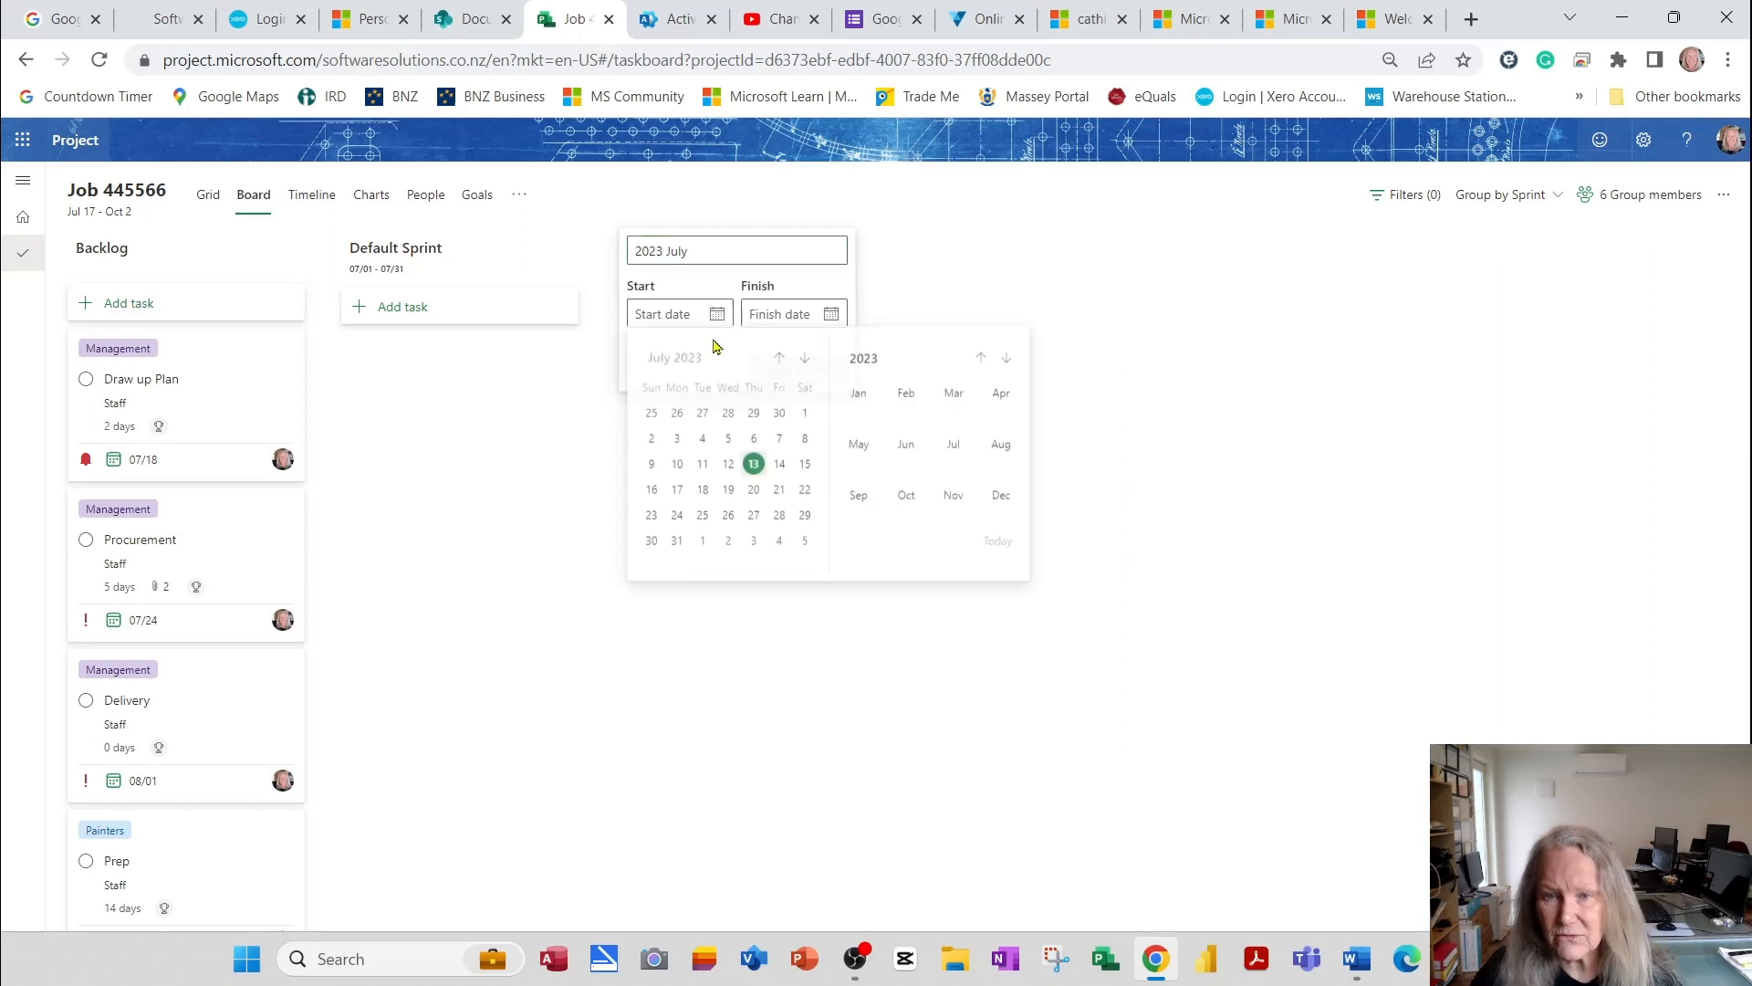
left_click(805, 418)
left_click(830, 314)
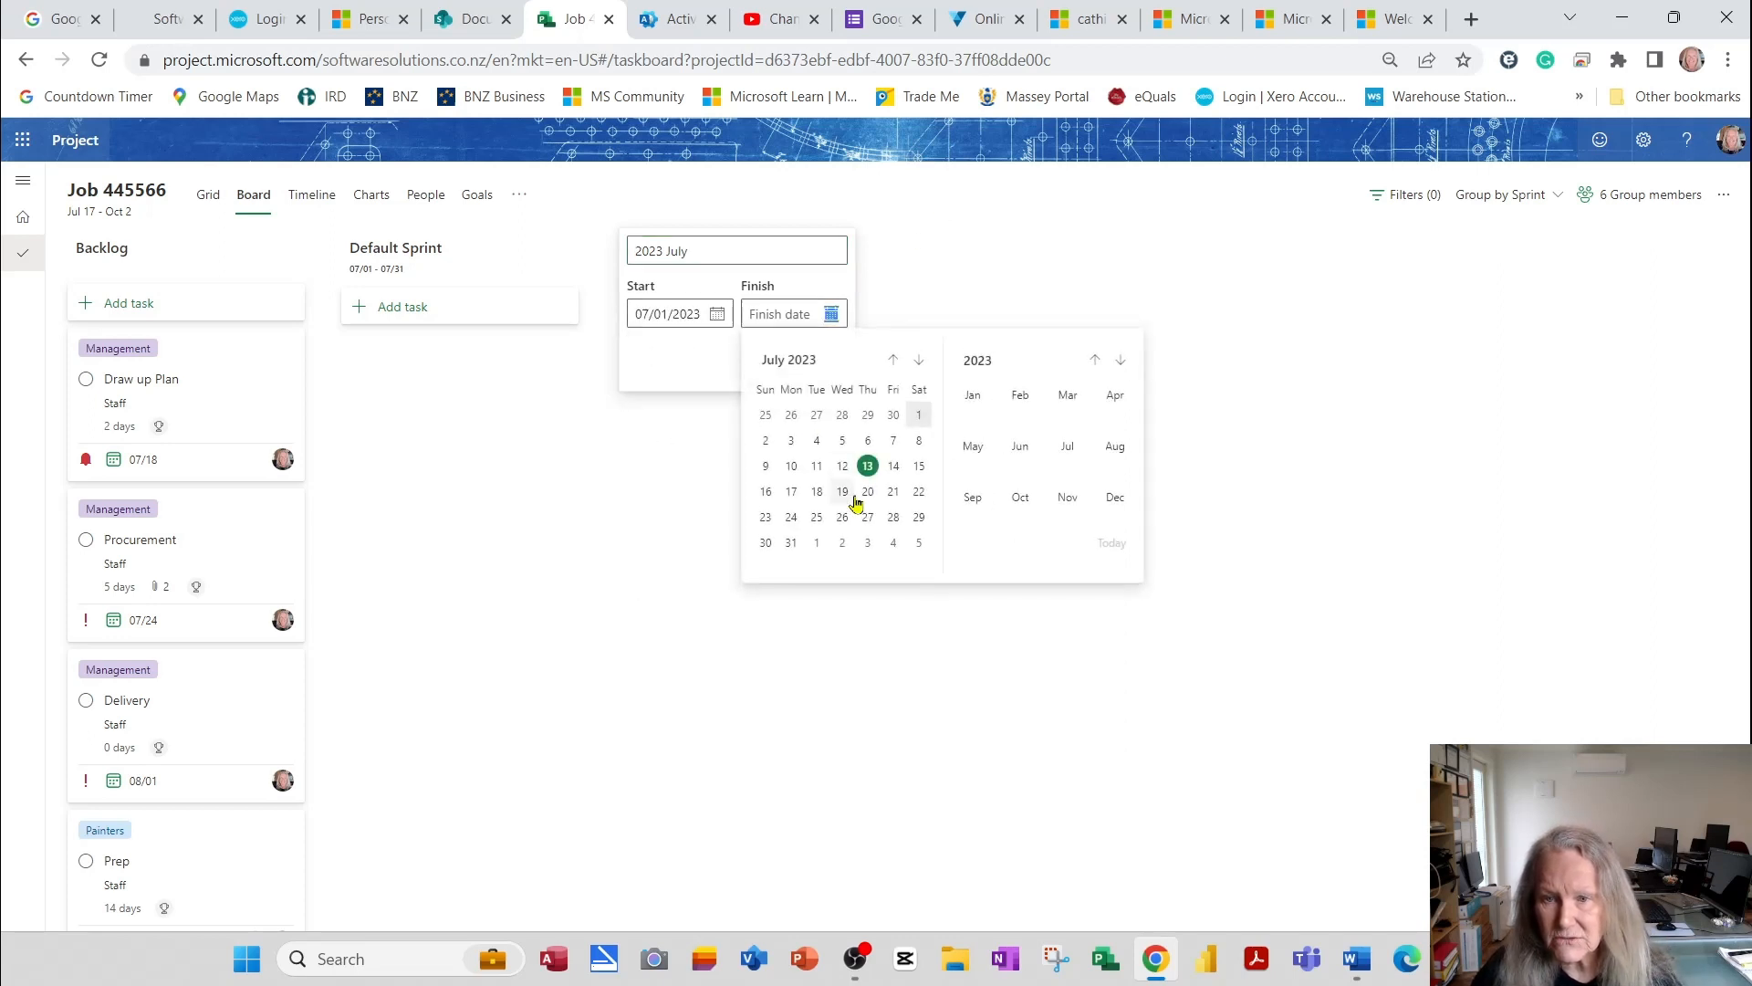
left_click(792, 543)
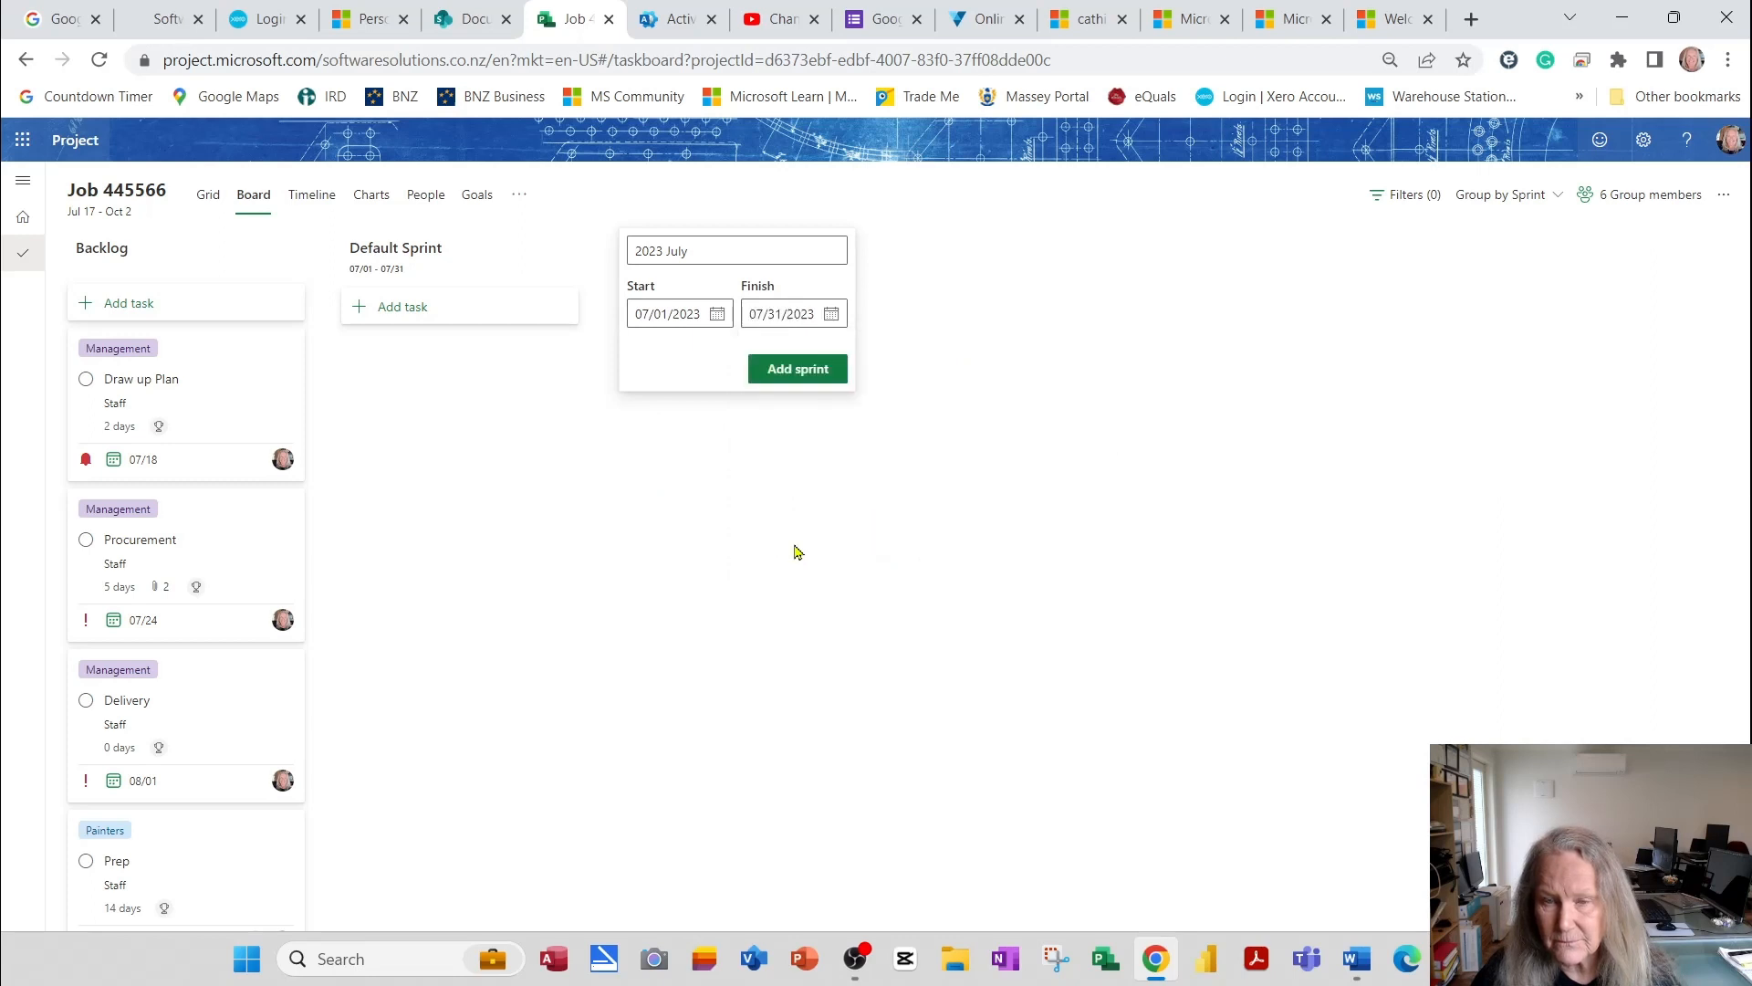
left_click(821, 376)
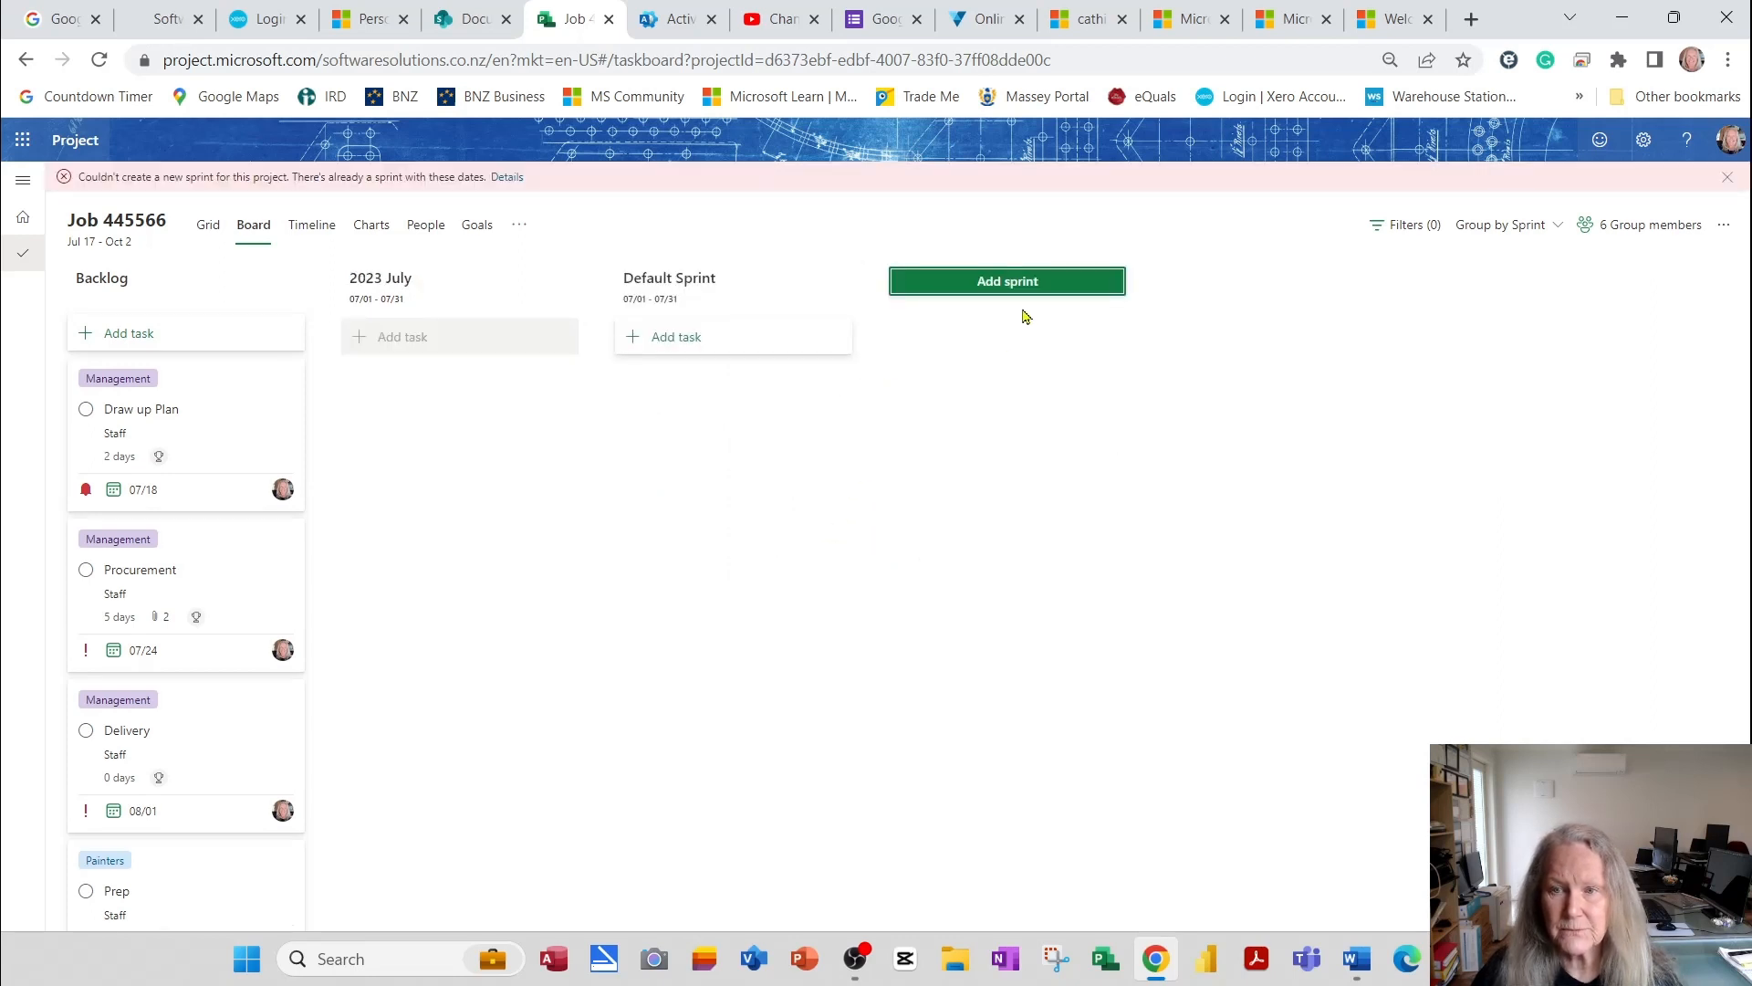
Add a sprint named 2023 August with start date 08/01/2023 and finish date 08/31/2023
left_click(1039, 285)
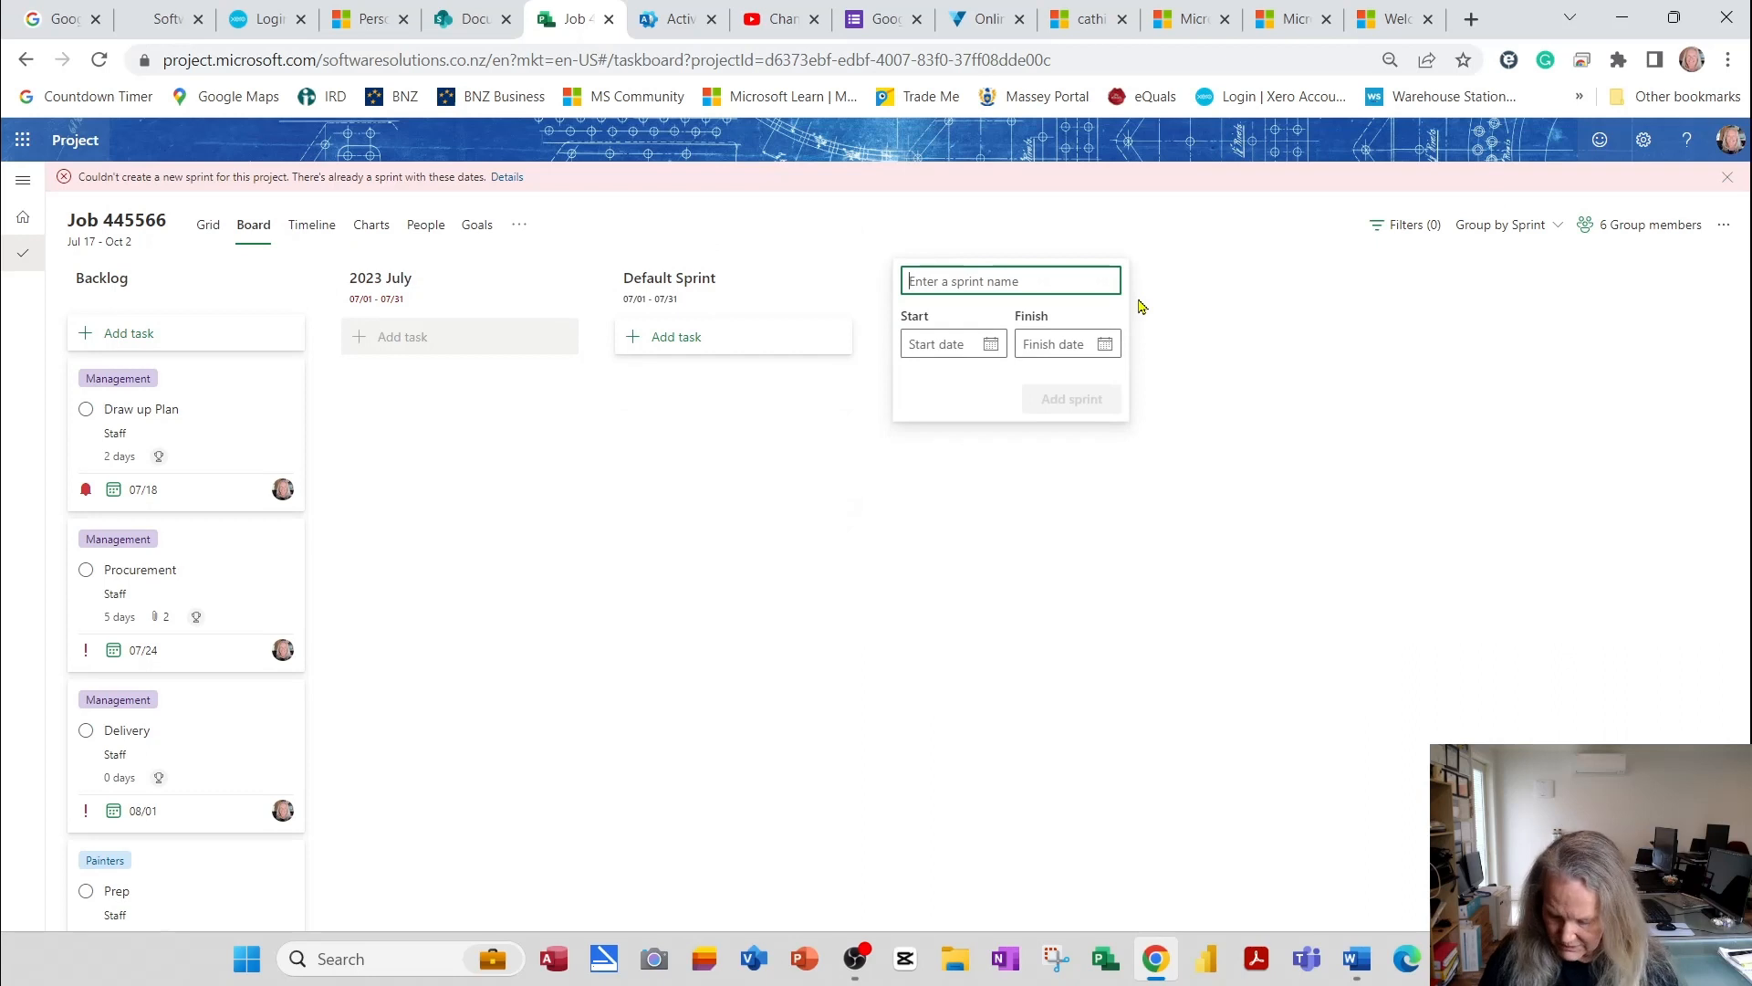
type("2023 augus")
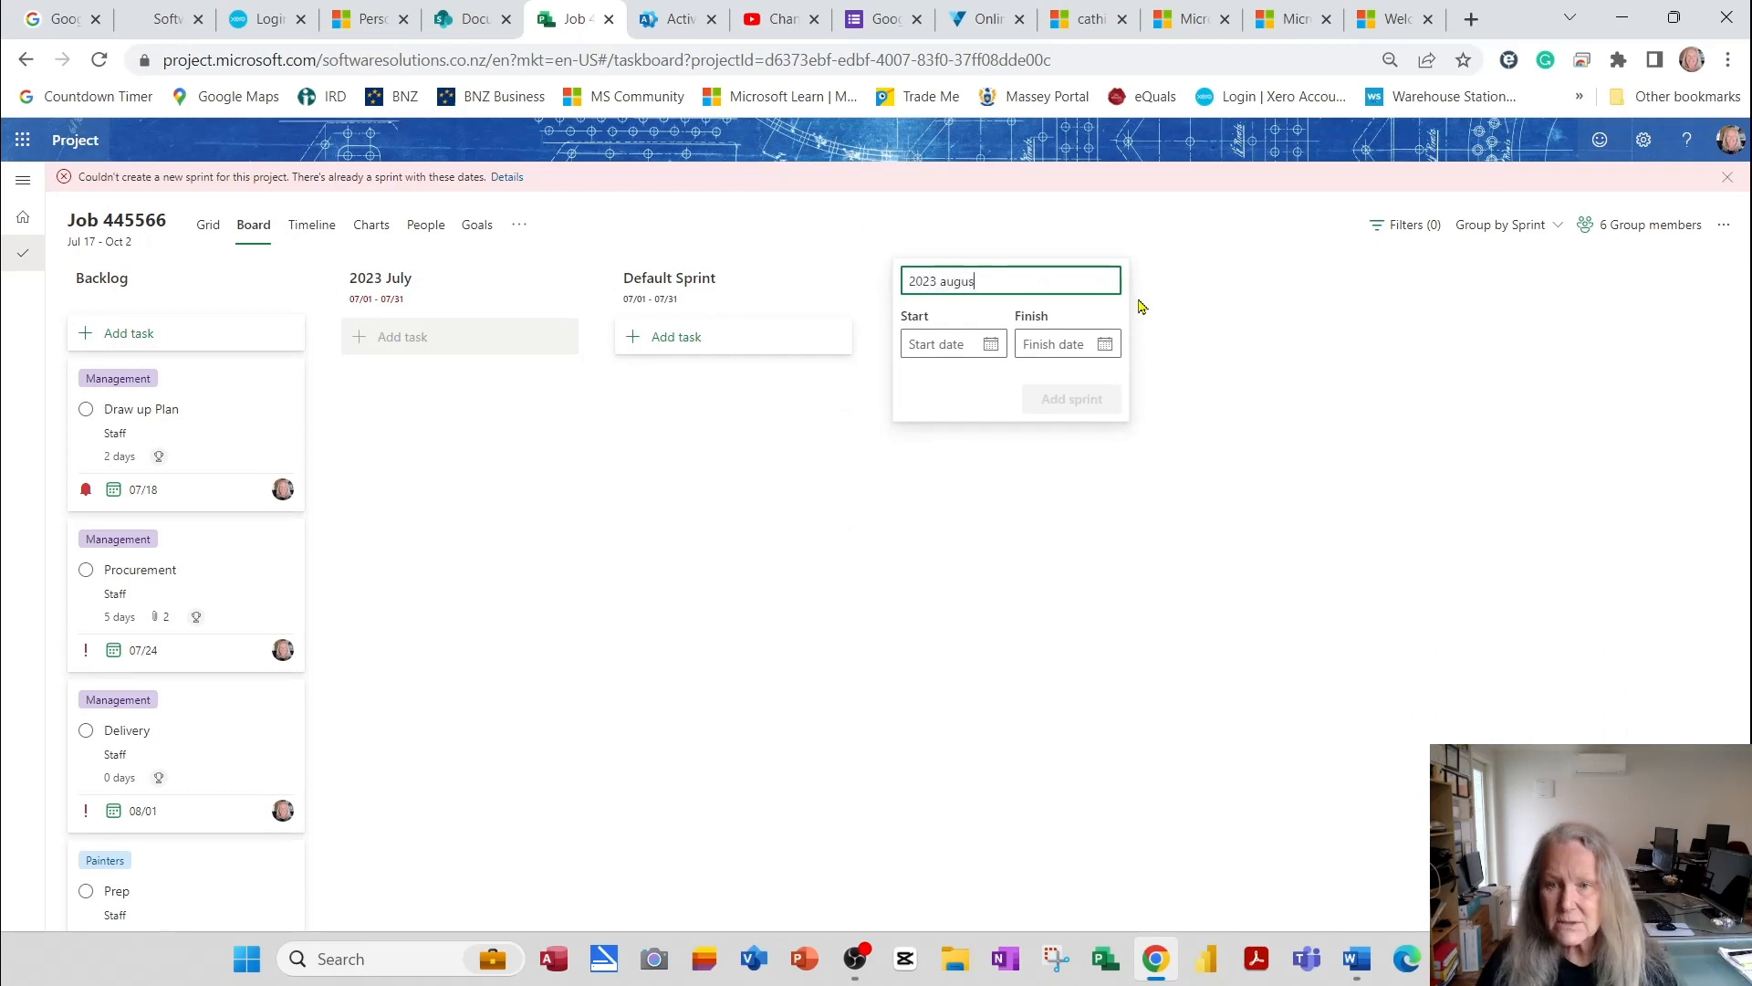
key("BackSpace")
key("BackSpace")
key("BackSpace")
key("BackSpace")
key("BackSpace")
type("August")
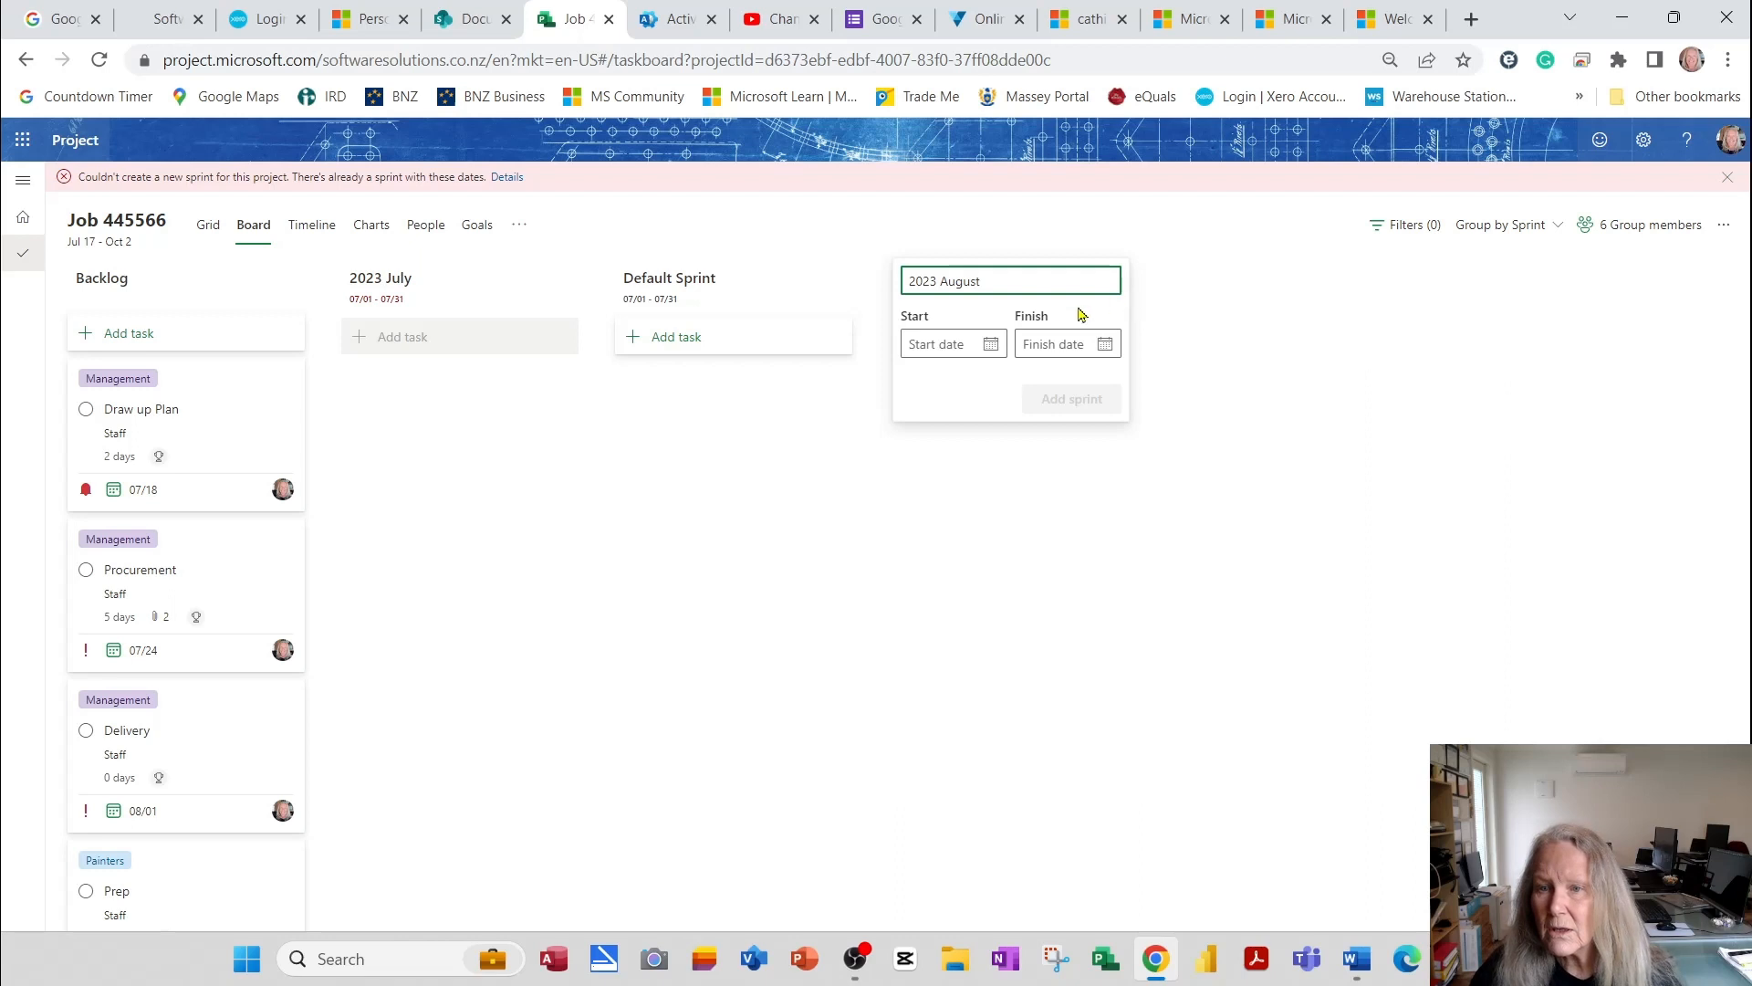
left_click(990, 344)
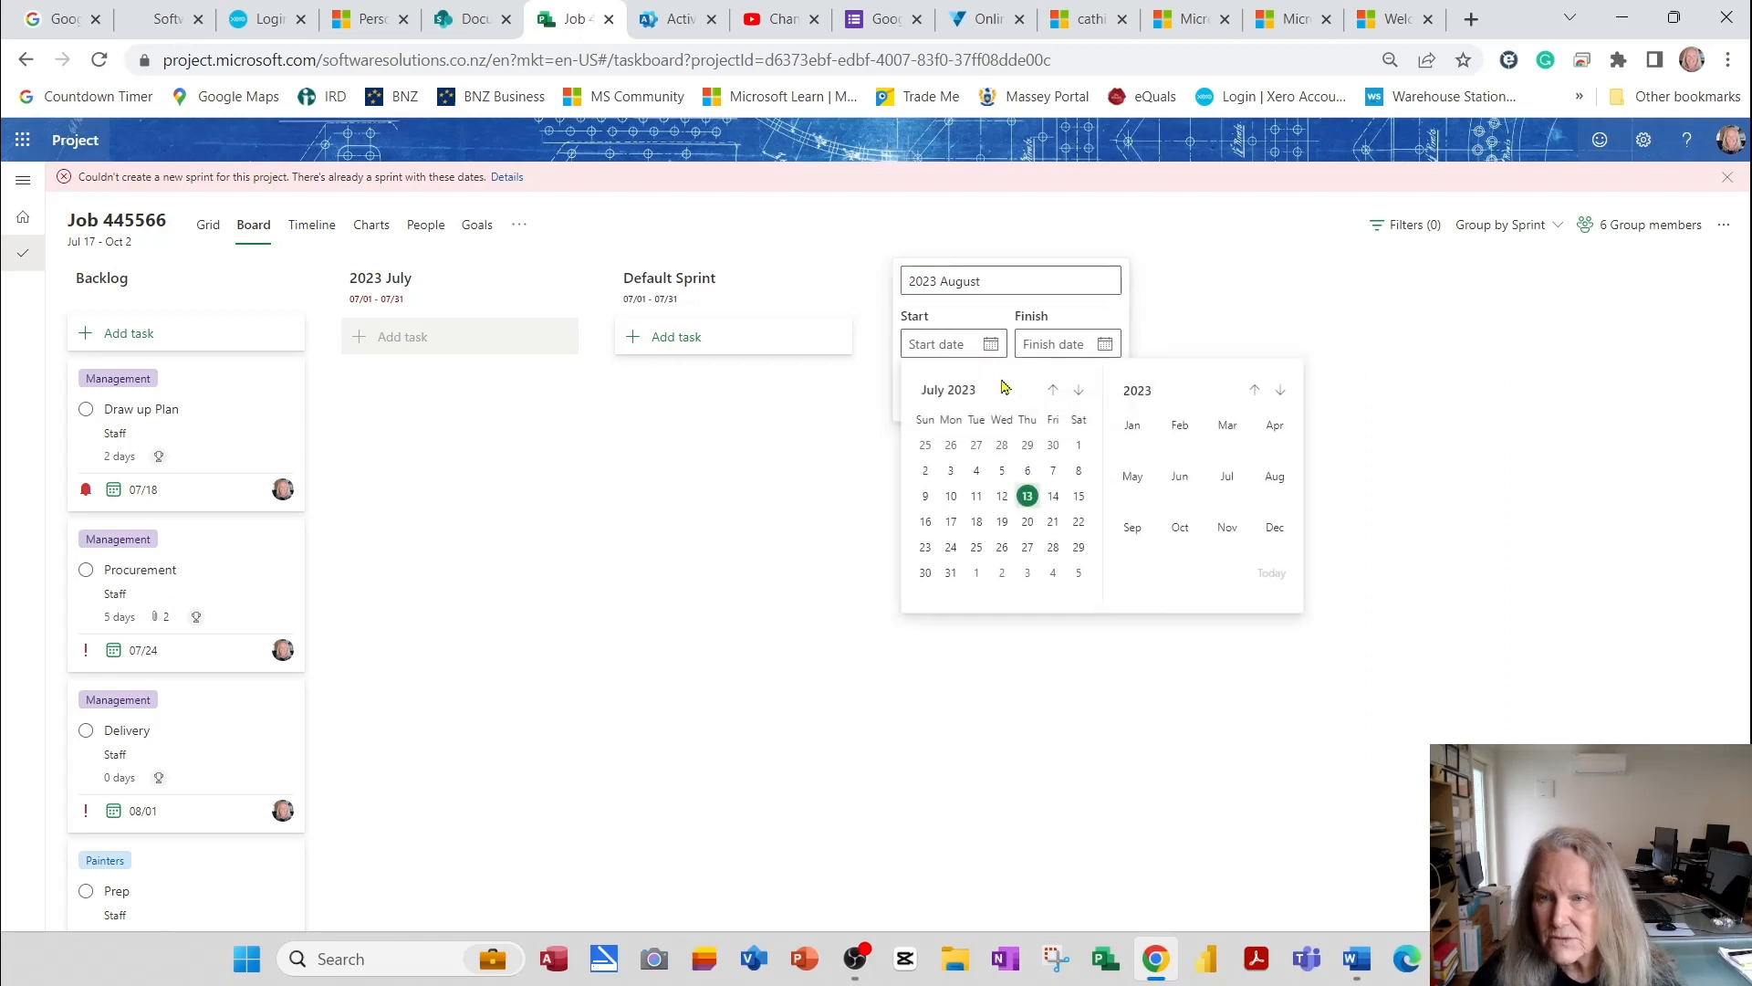
left_click(1077, 391)
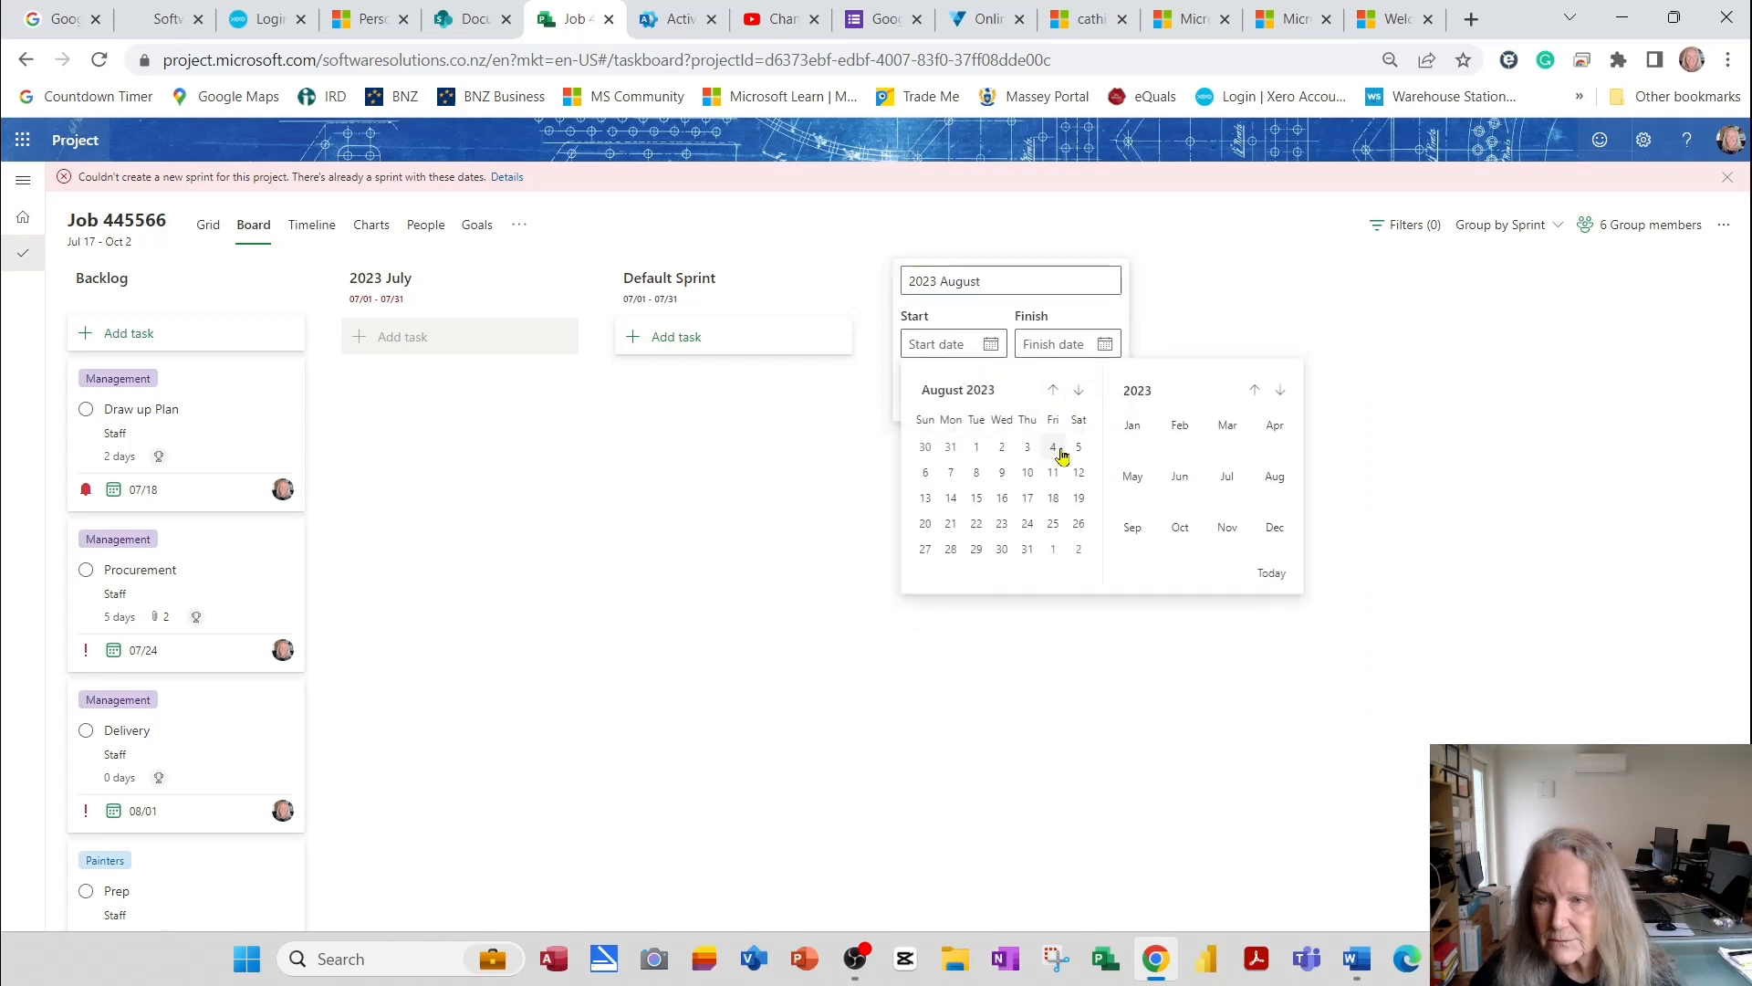
left_click(976, 448)
left_click(1106, 344)
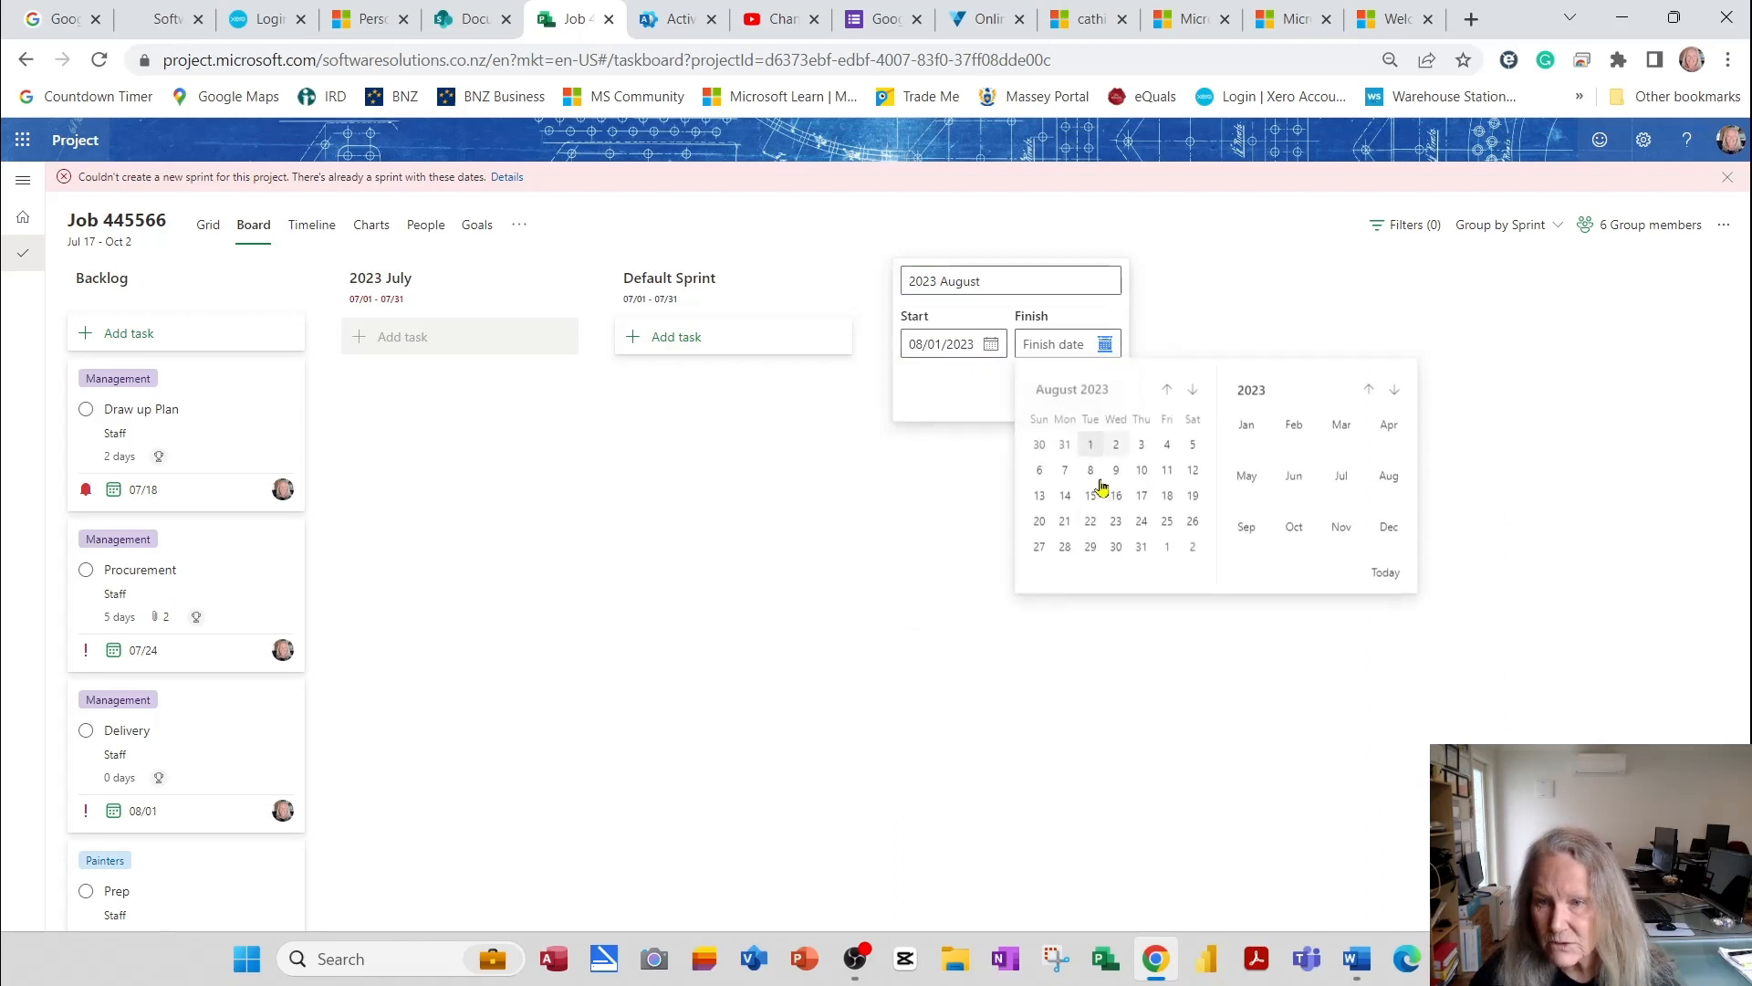
left_click(1139, 548)
left_click(1071, 399)
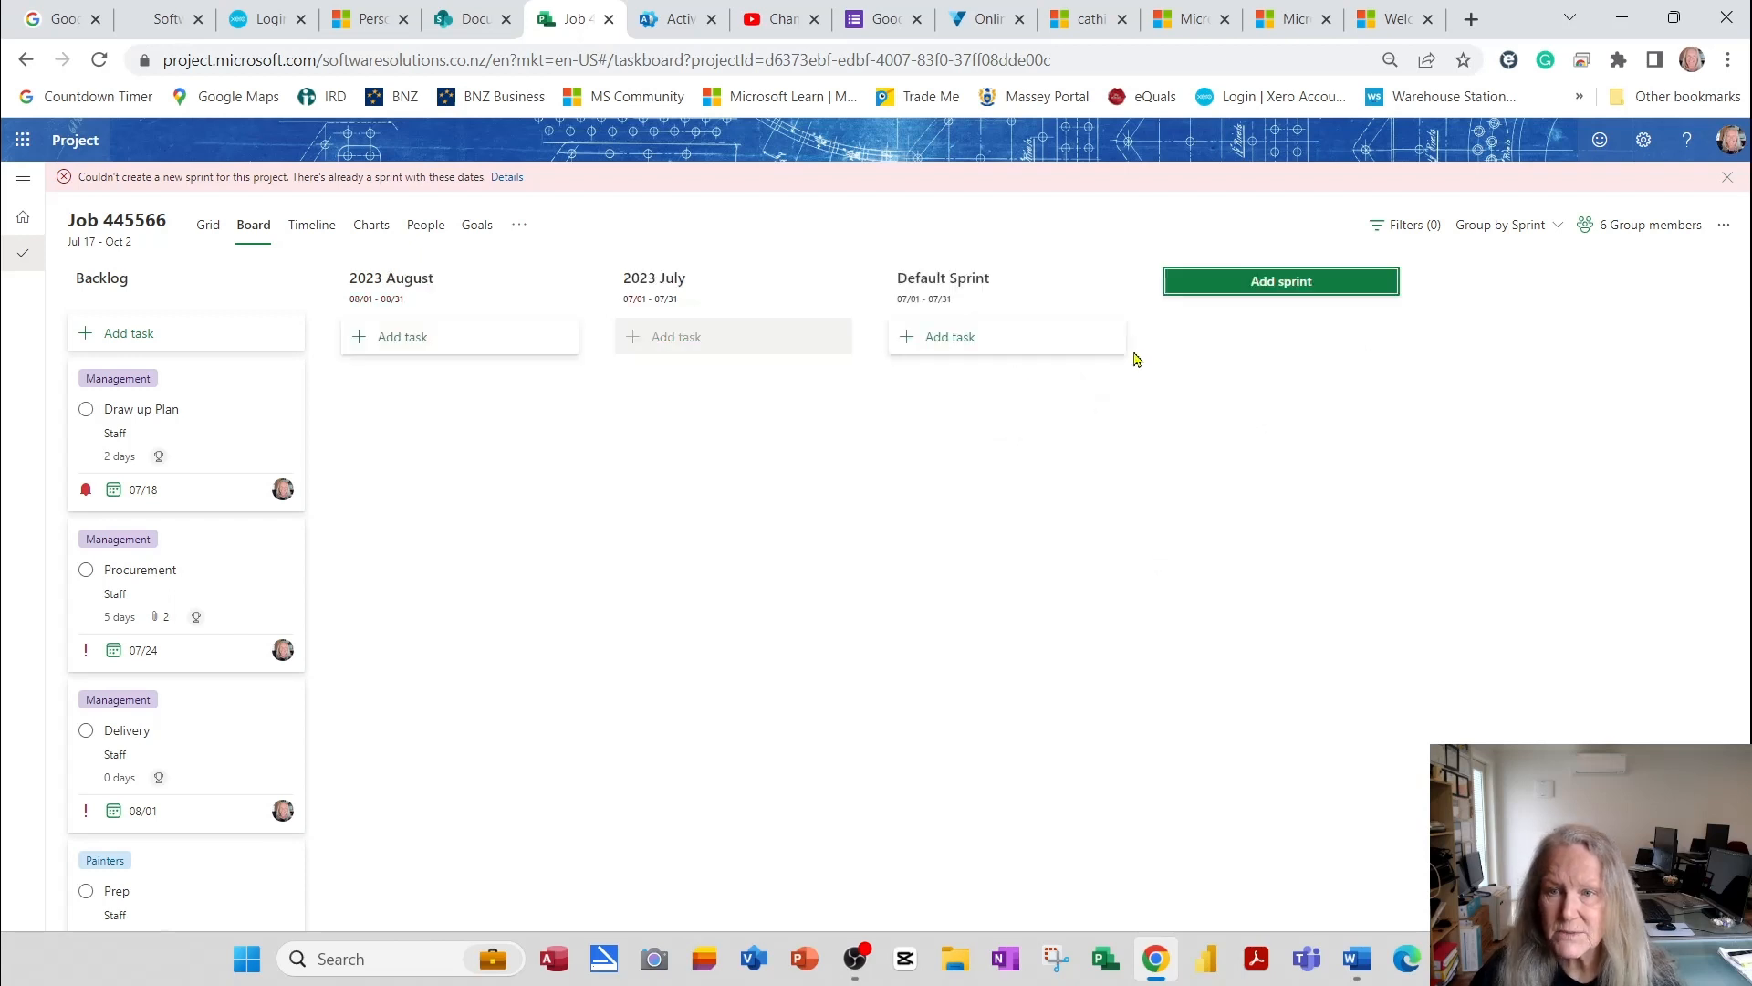
Add a sprint named 2023 September with start date 09/01/2023 and finish date 09/30/2023
type("2")
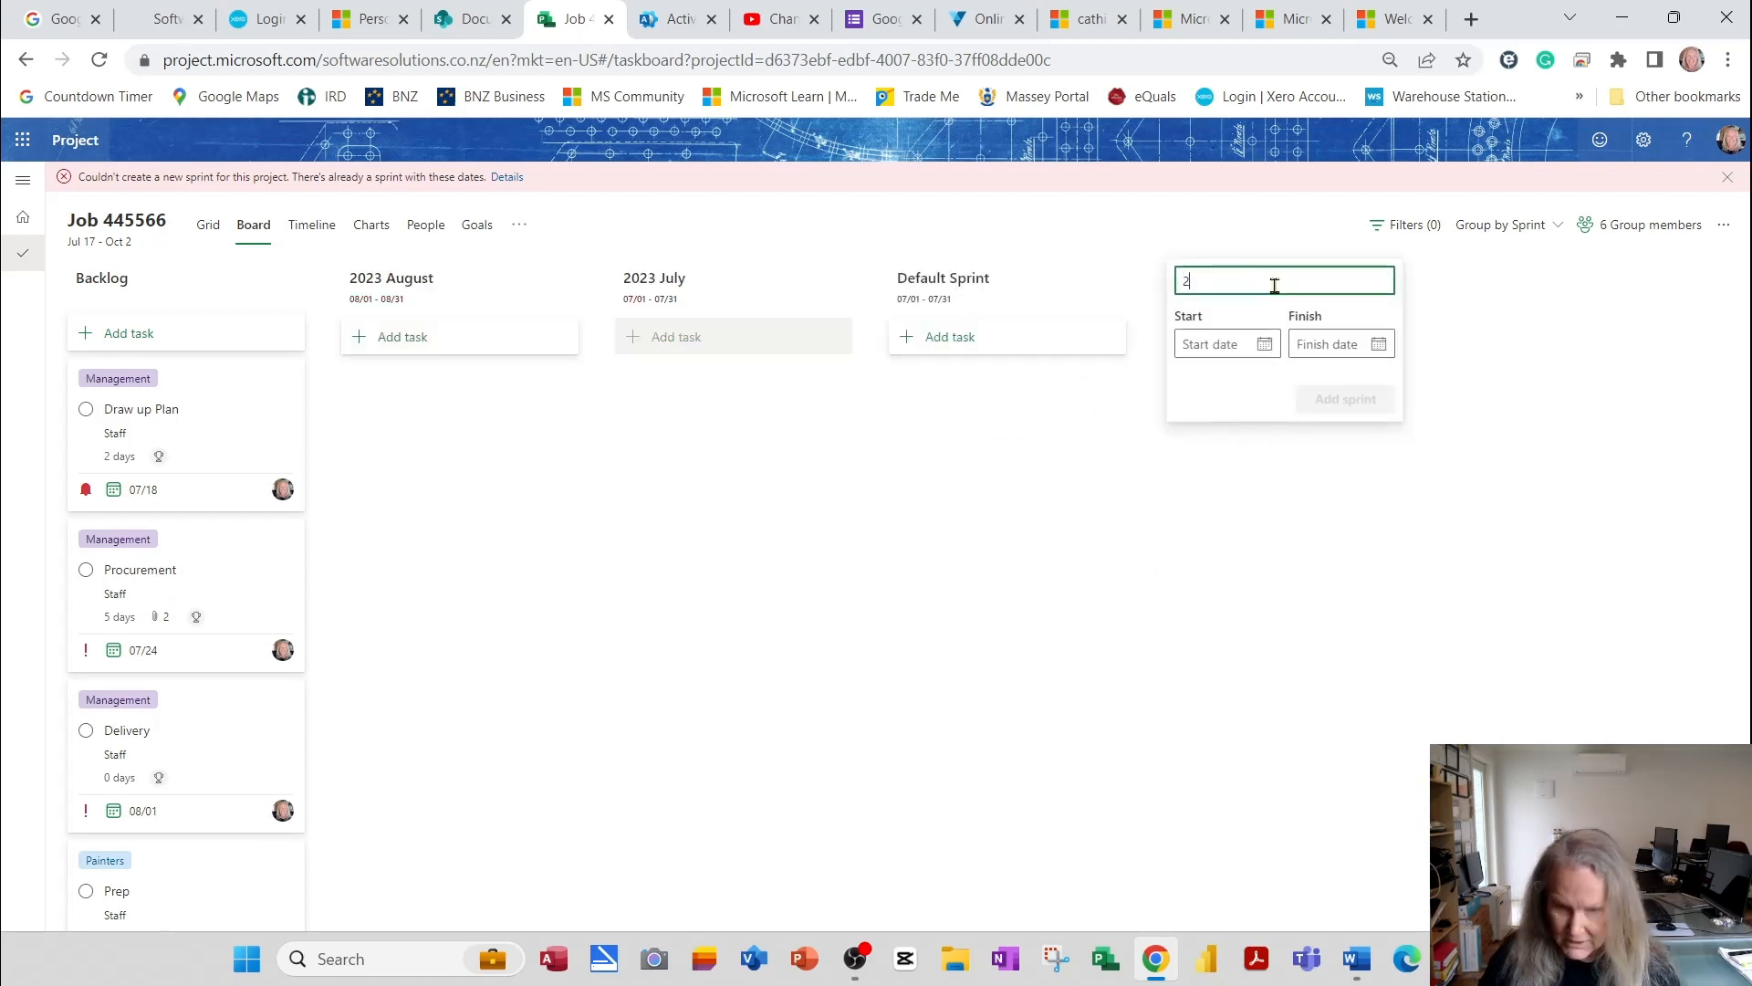
type("023 September")
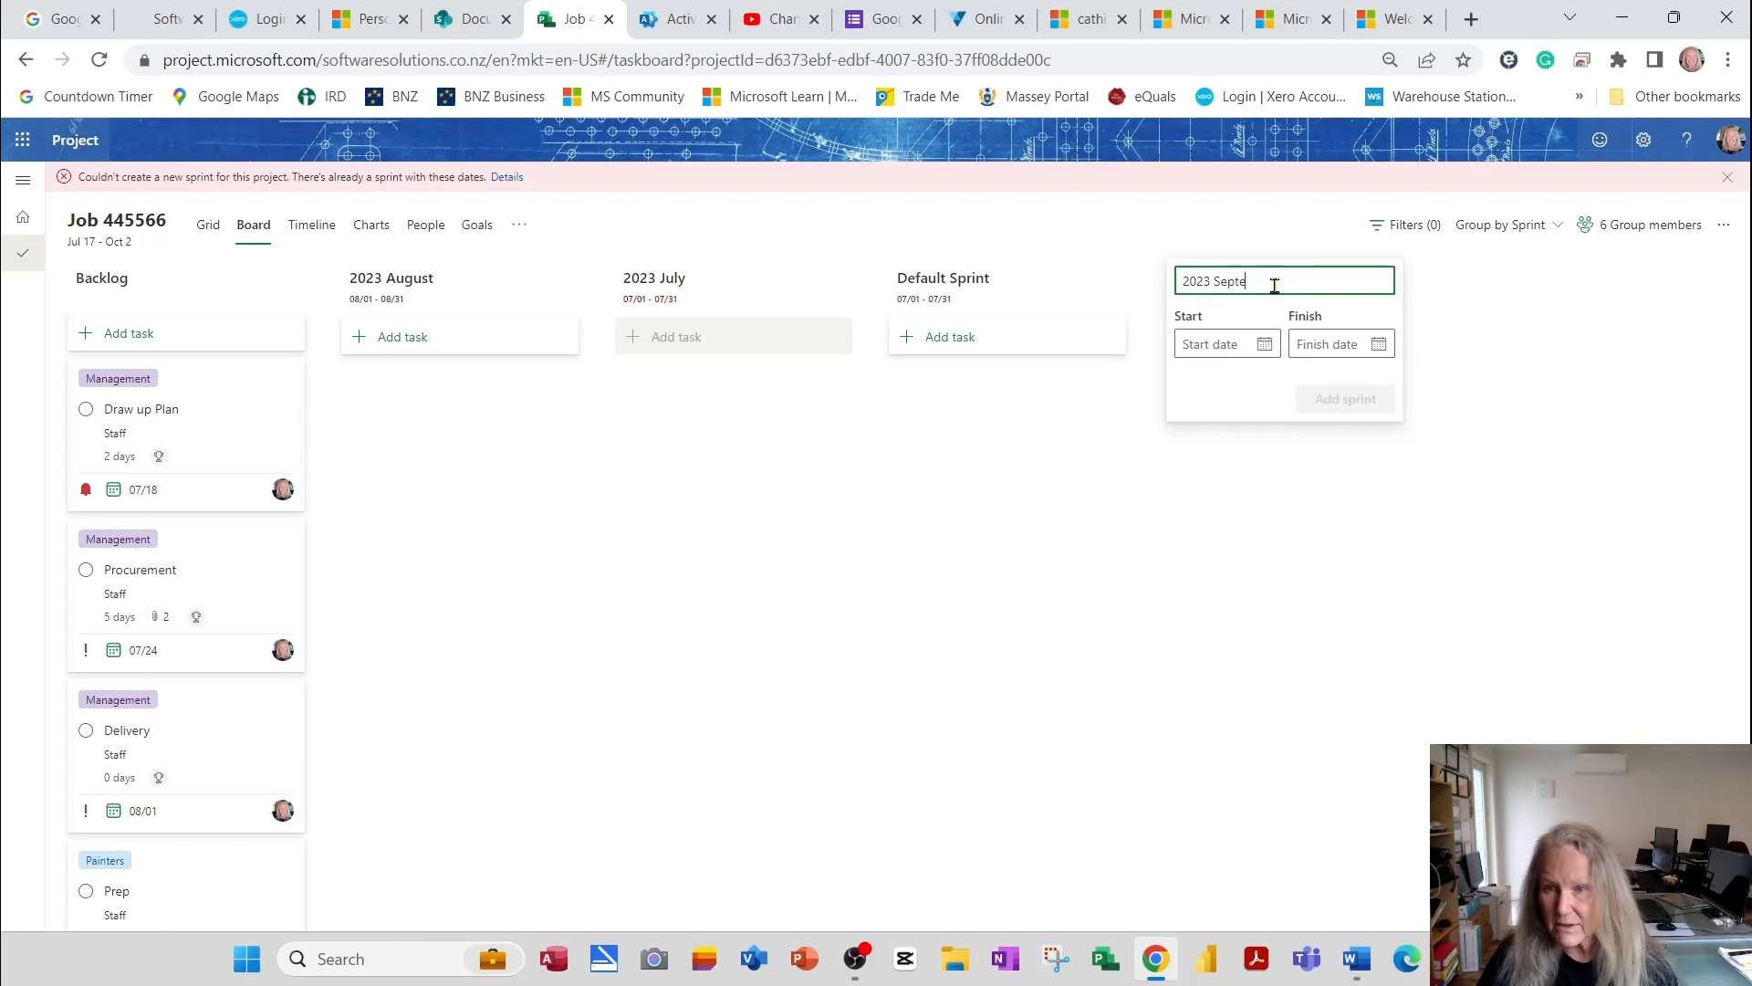
left_click(1274, 354)
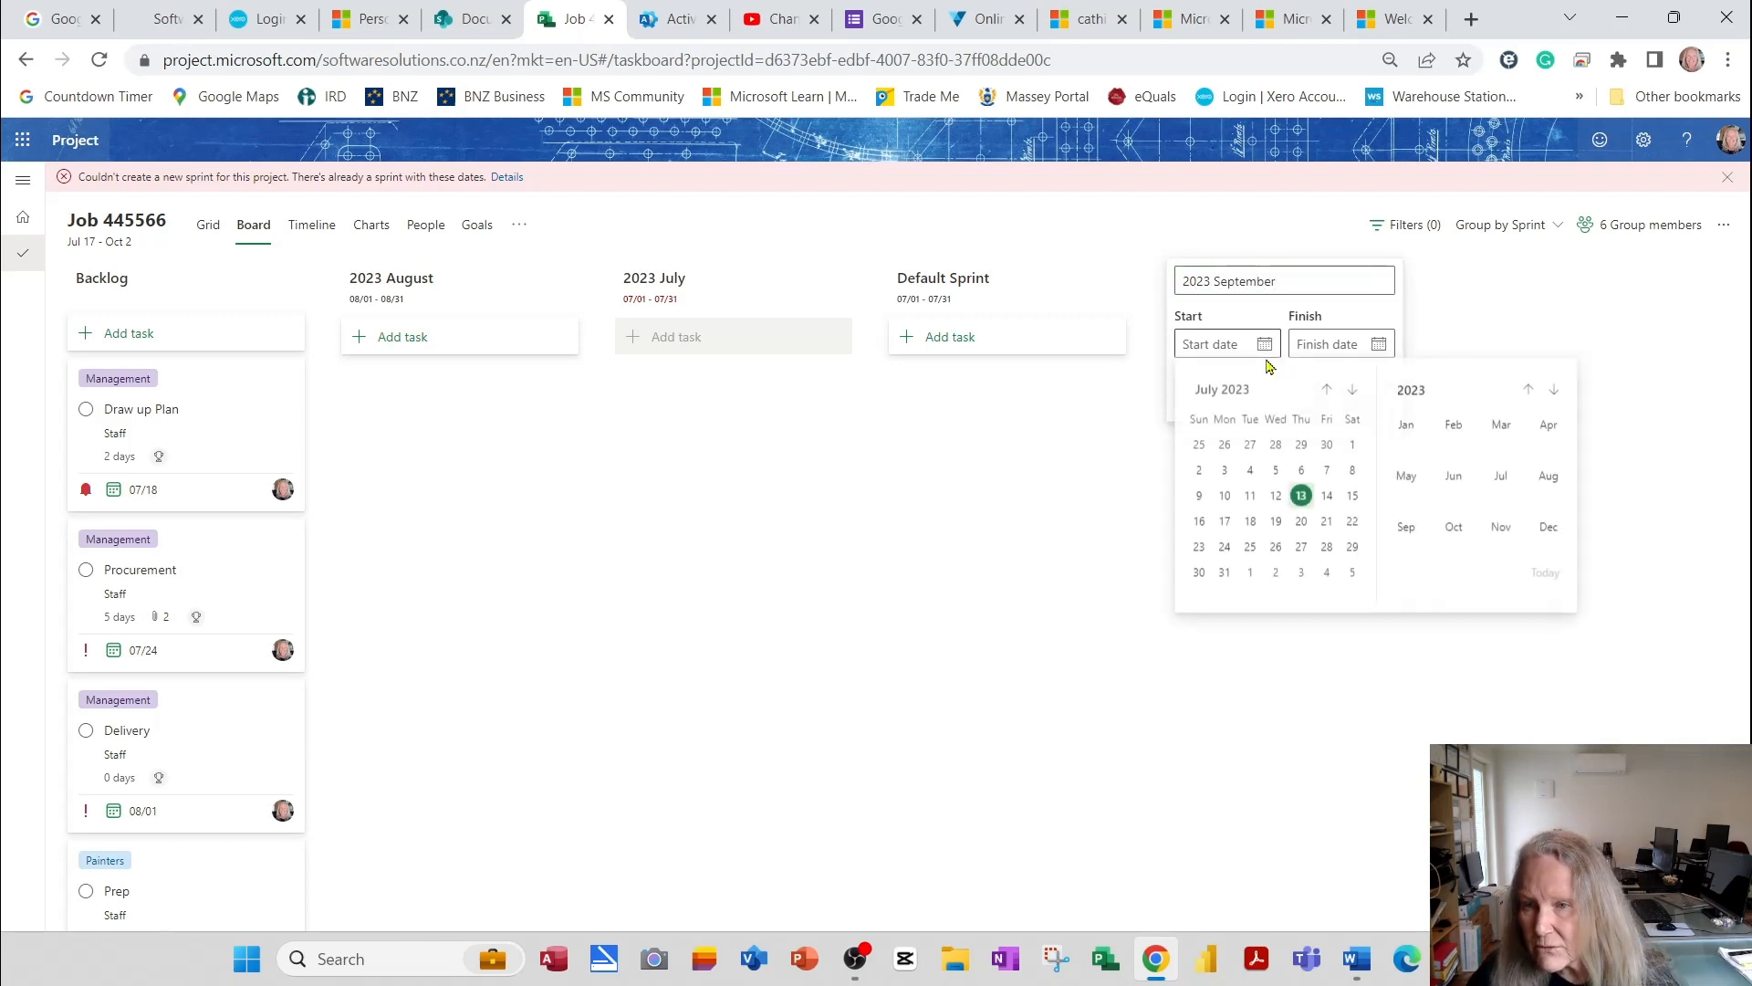
left_click(1352, 390)
left_click(1351, 390)
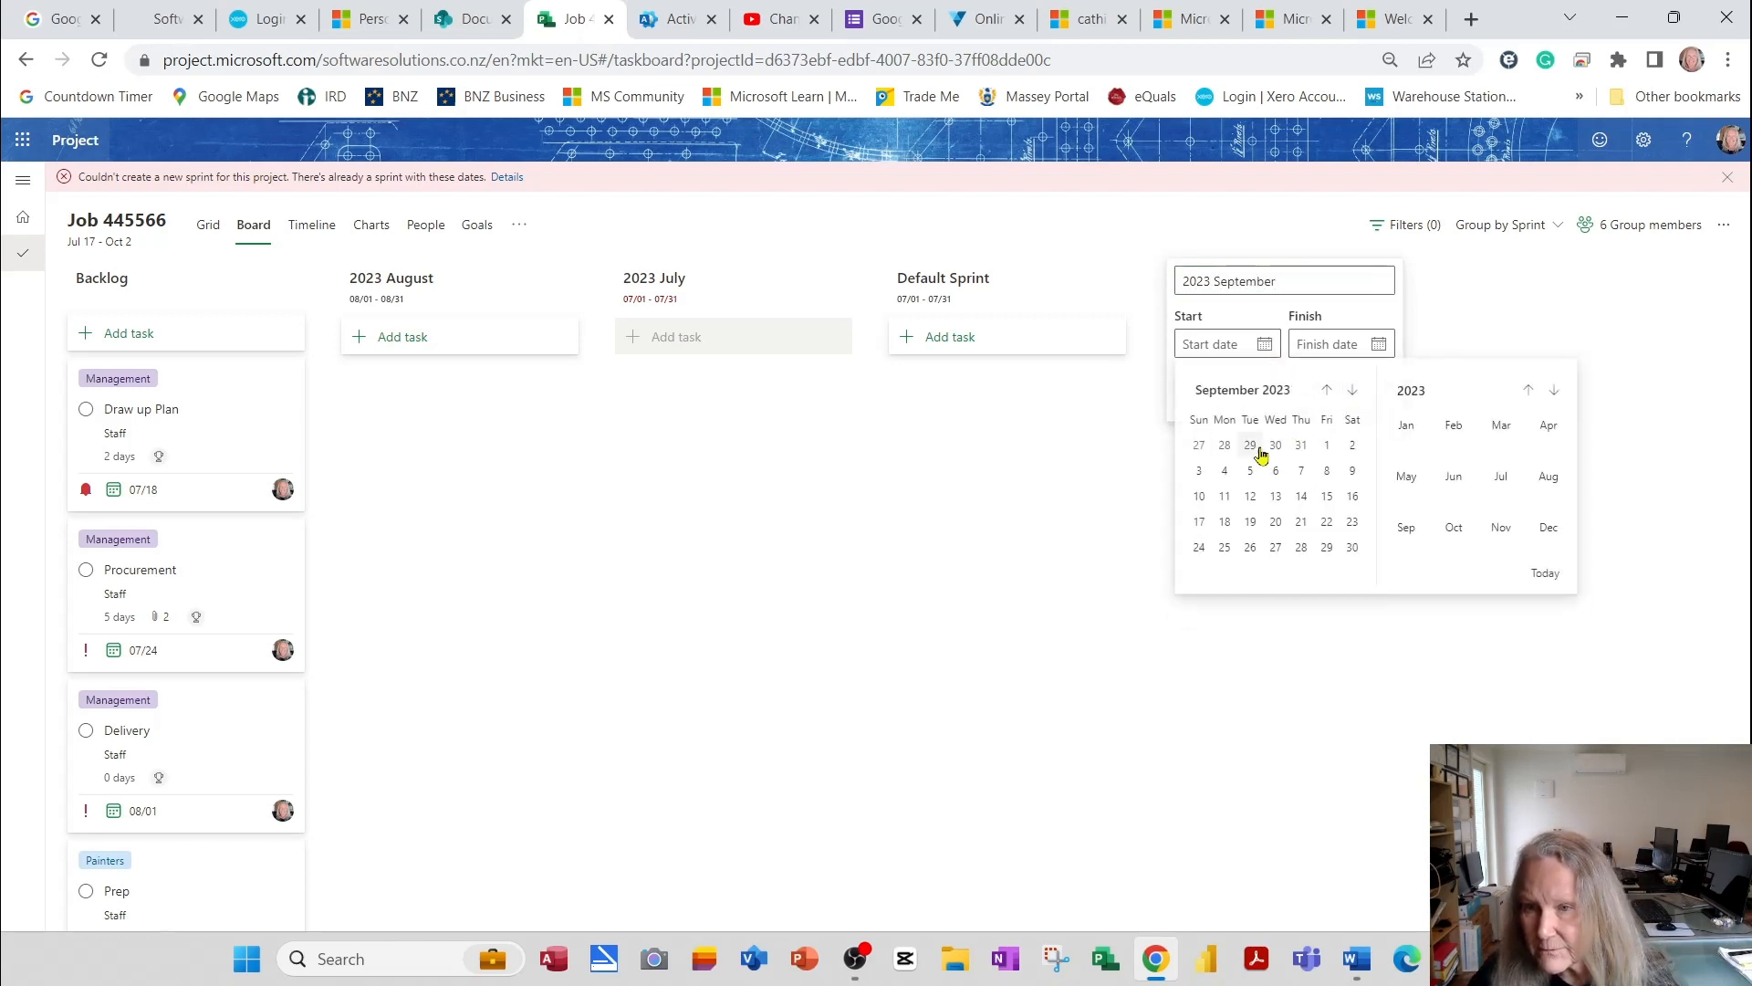
left_click(1326, 444)
left_click(1379, 345)
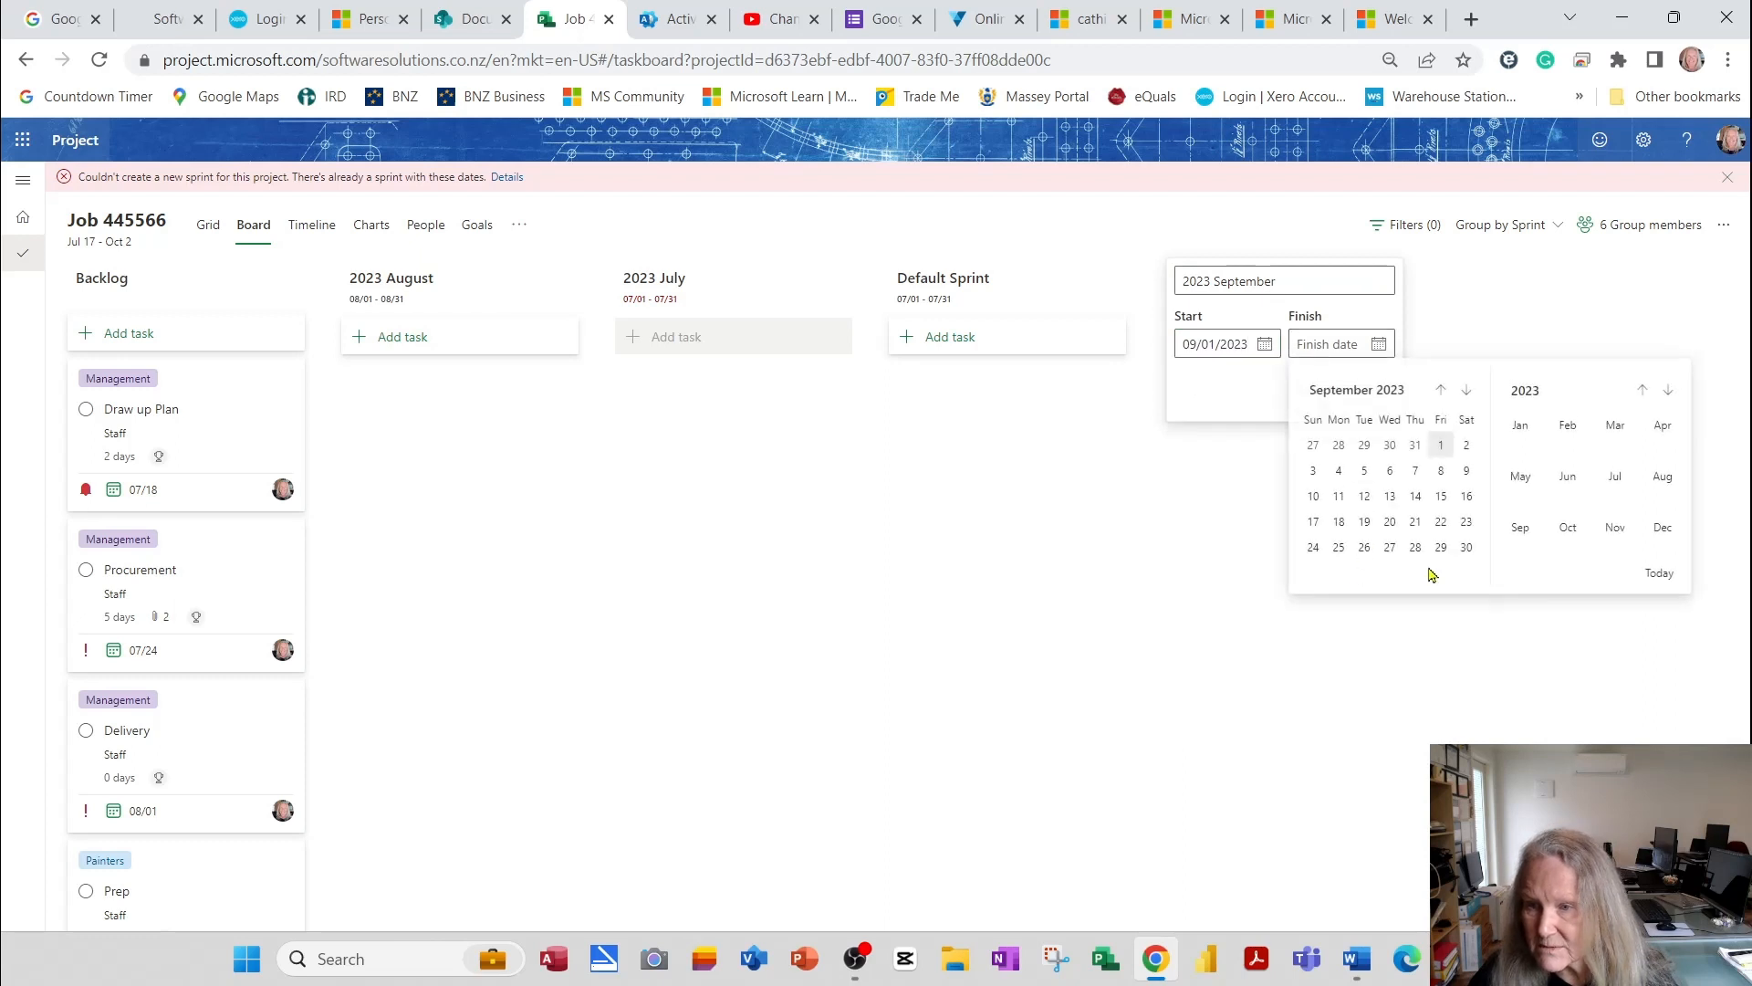
left_click(1463, 550)
left_click(1357, 399)
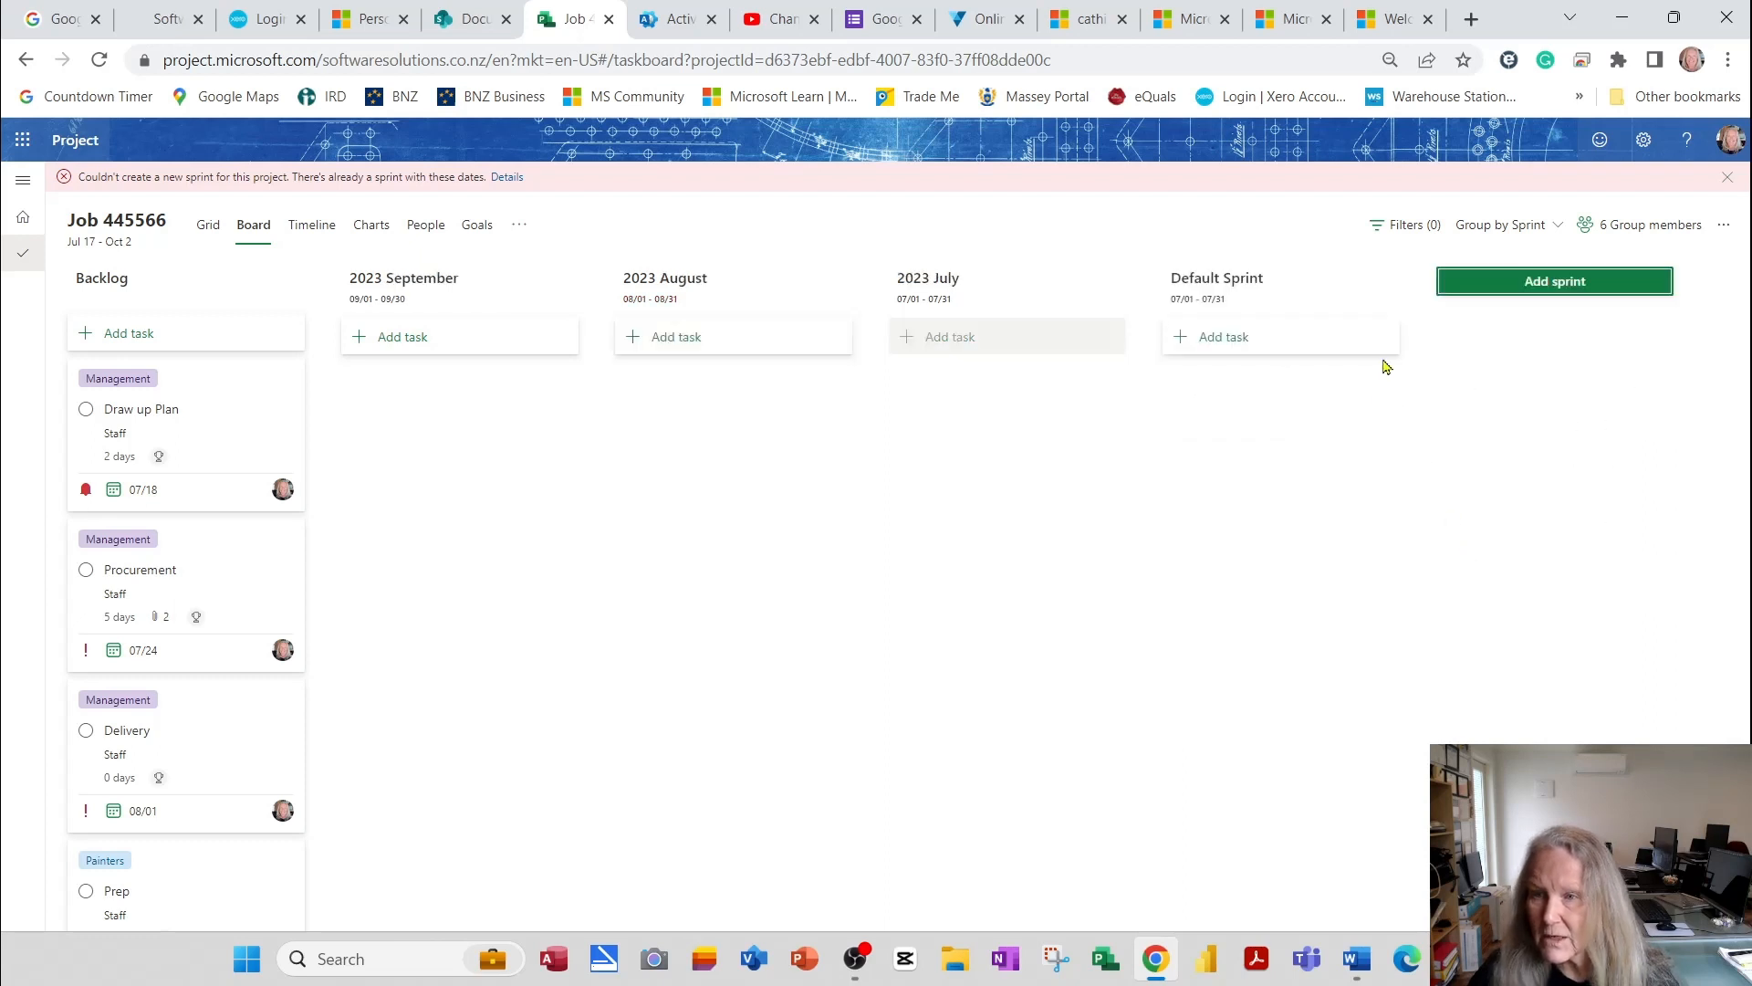
Add a sprint named 2023 October with start date 10/01/2023 and finish date 10/31/2023
left_click(1498, 291)
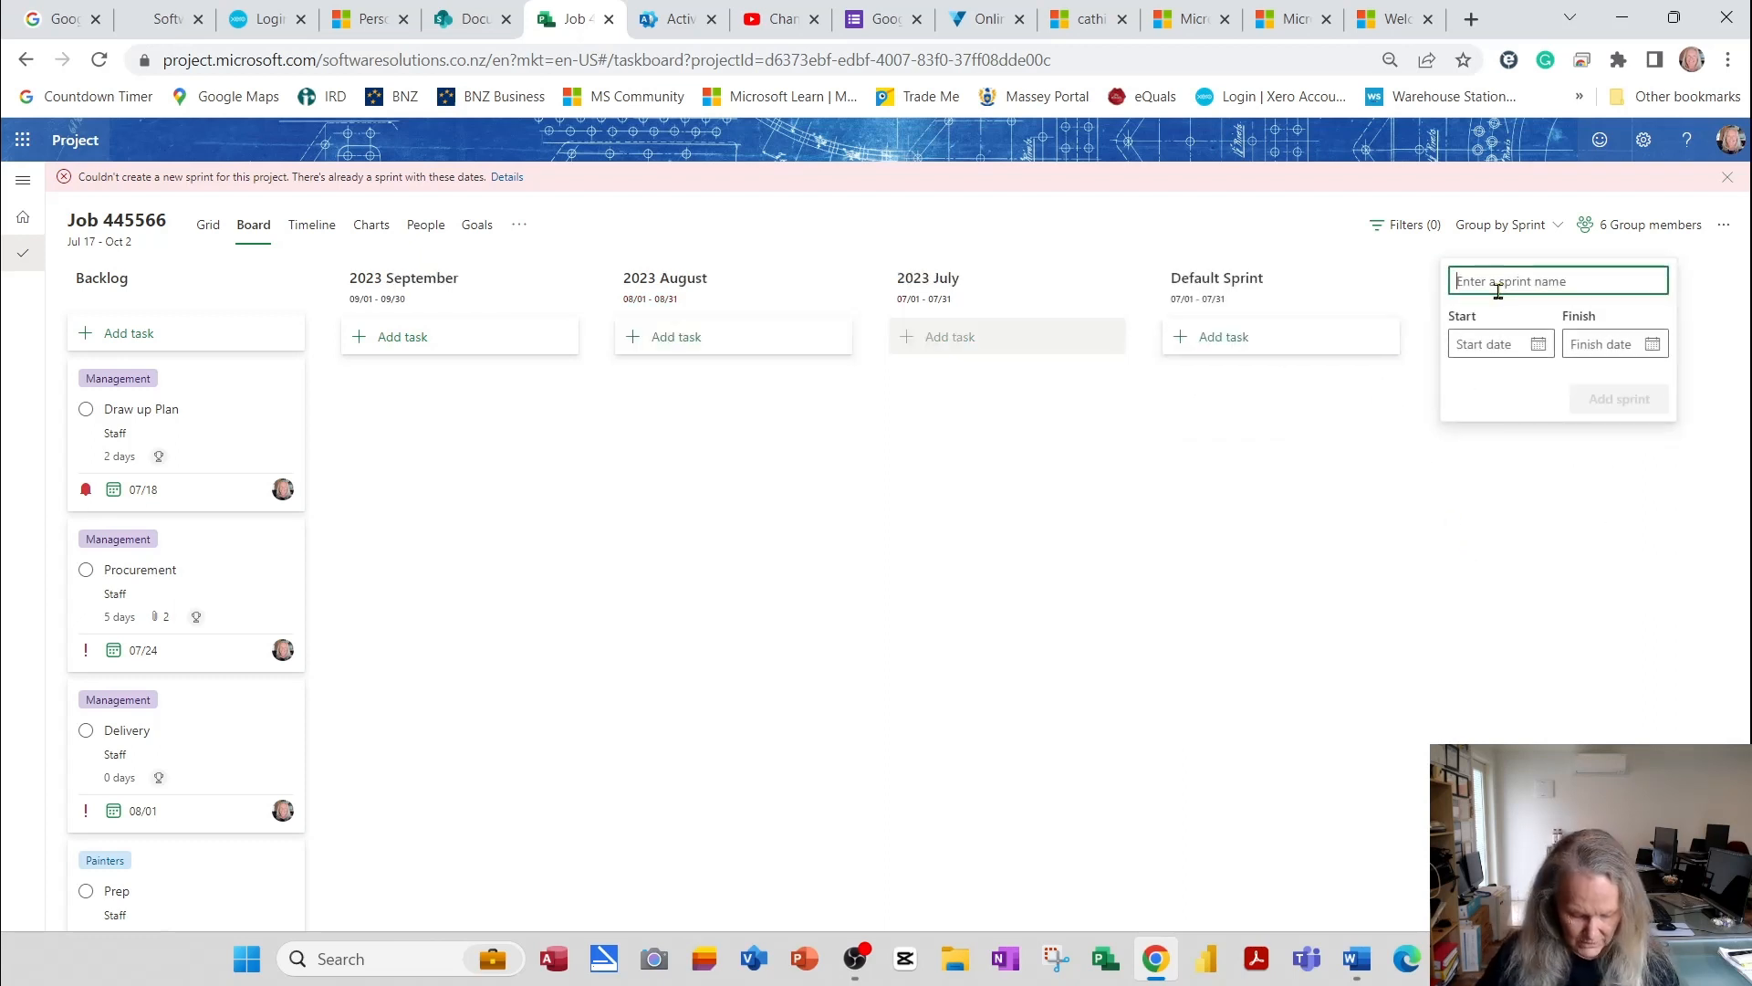
type("2023 Octob")
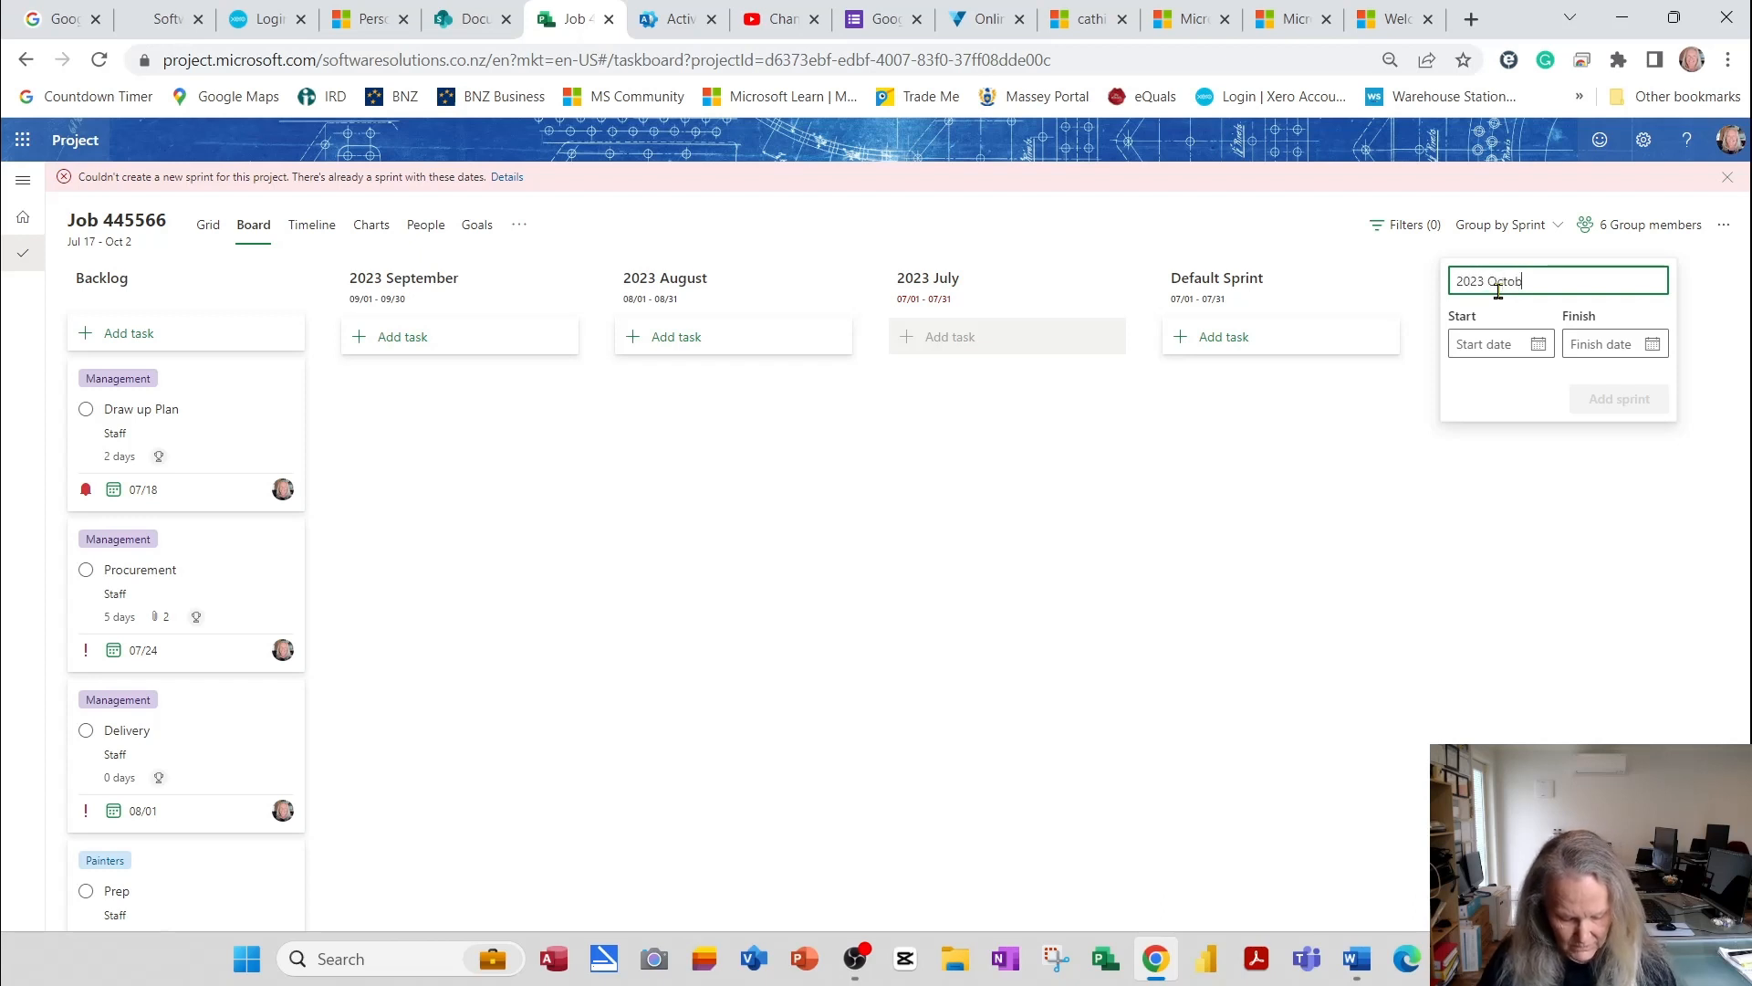
type("er")
key("BackSpace")
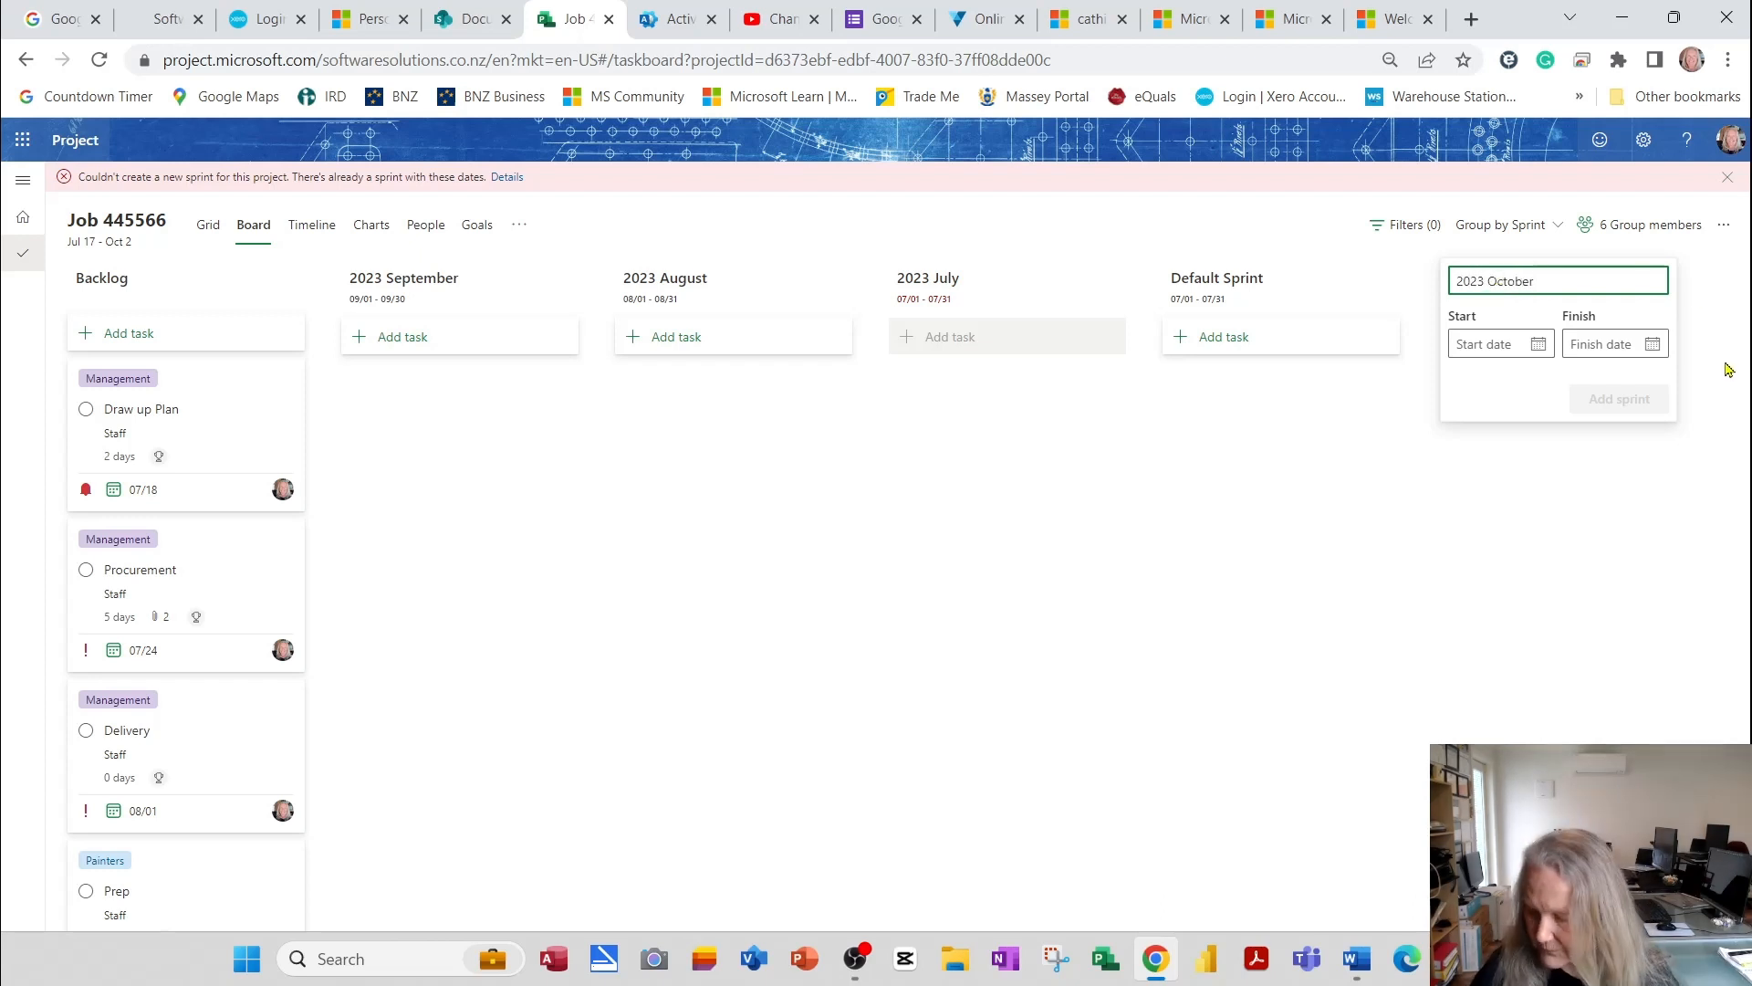
left_click(1537, 347)
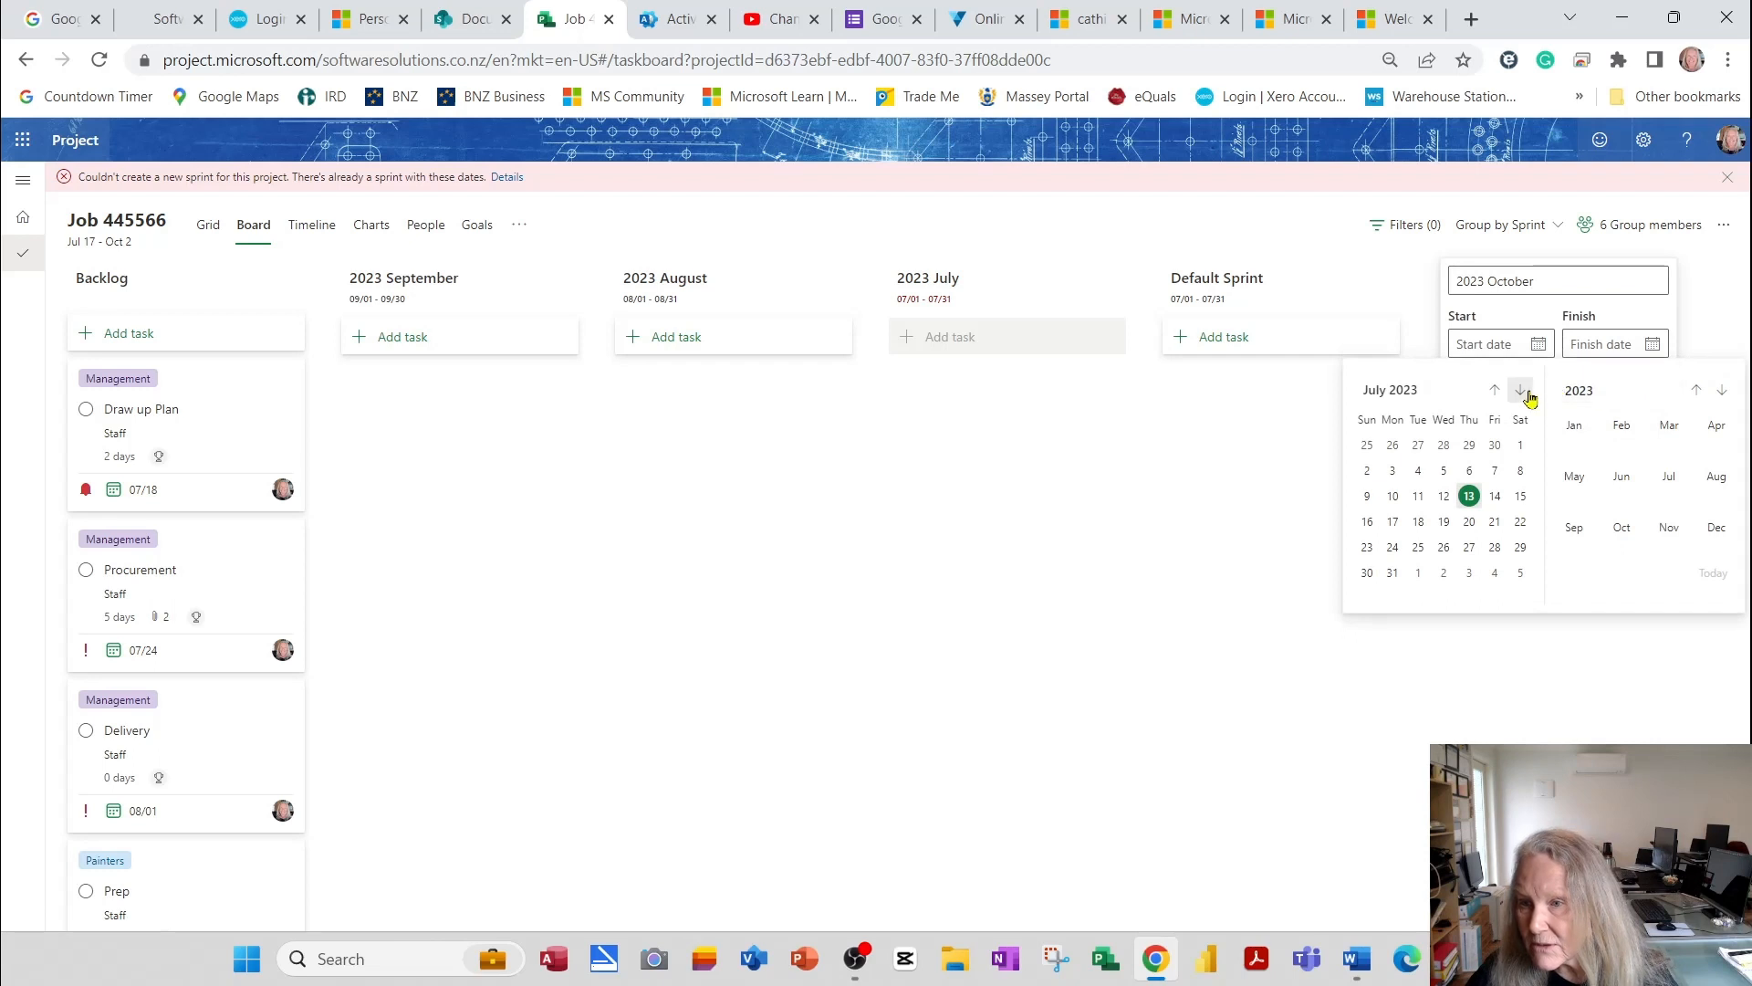
left_click(1522, 391)
left_click(1521, 390)
left_click(1521, 391)
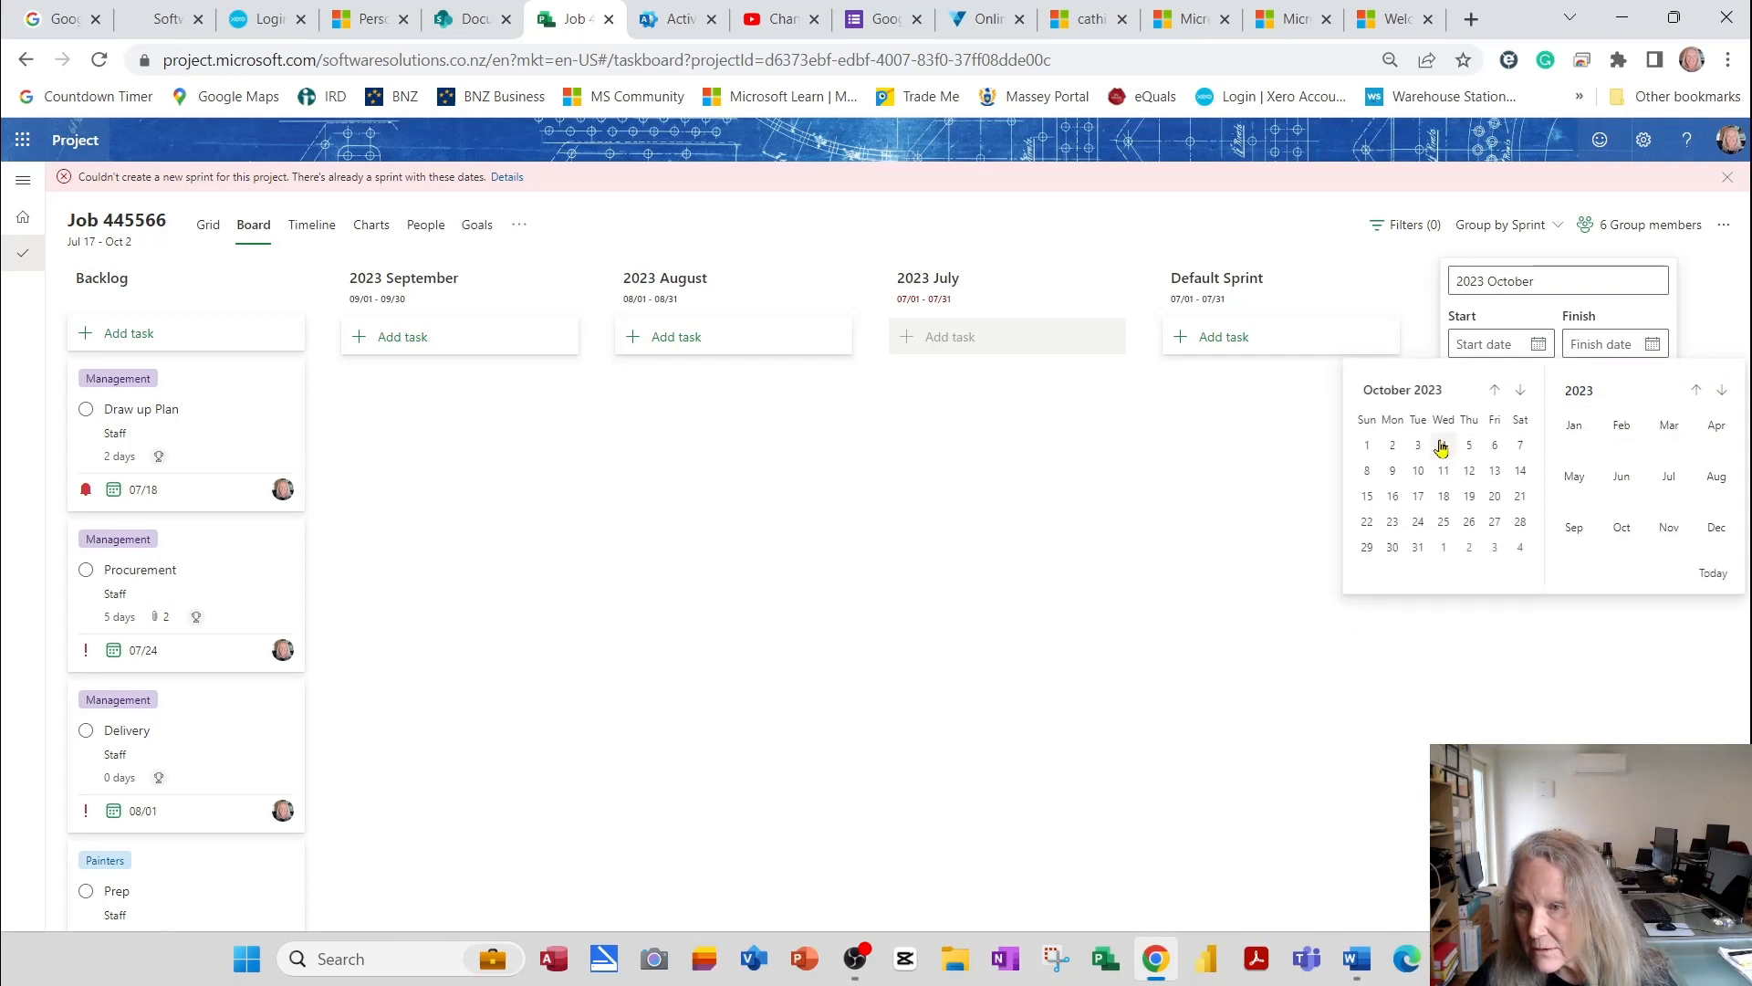
left_click(1367, 446)
left_click(1653, 345)
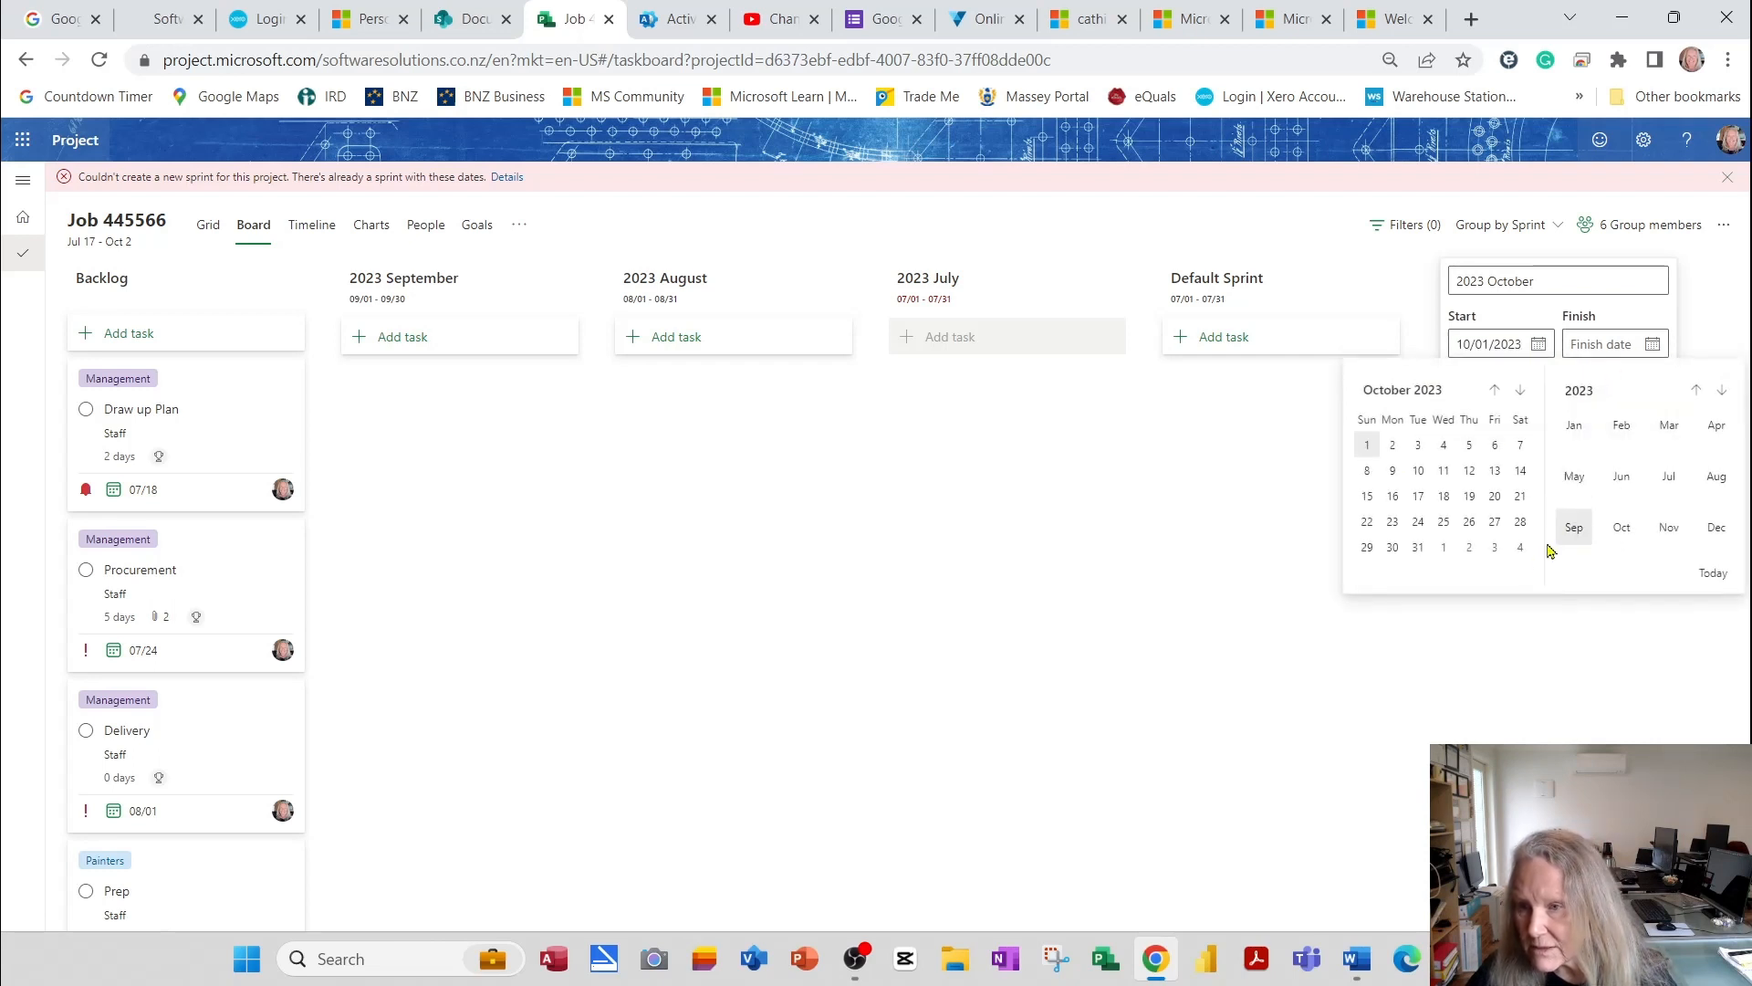
left_click(1420, 550)
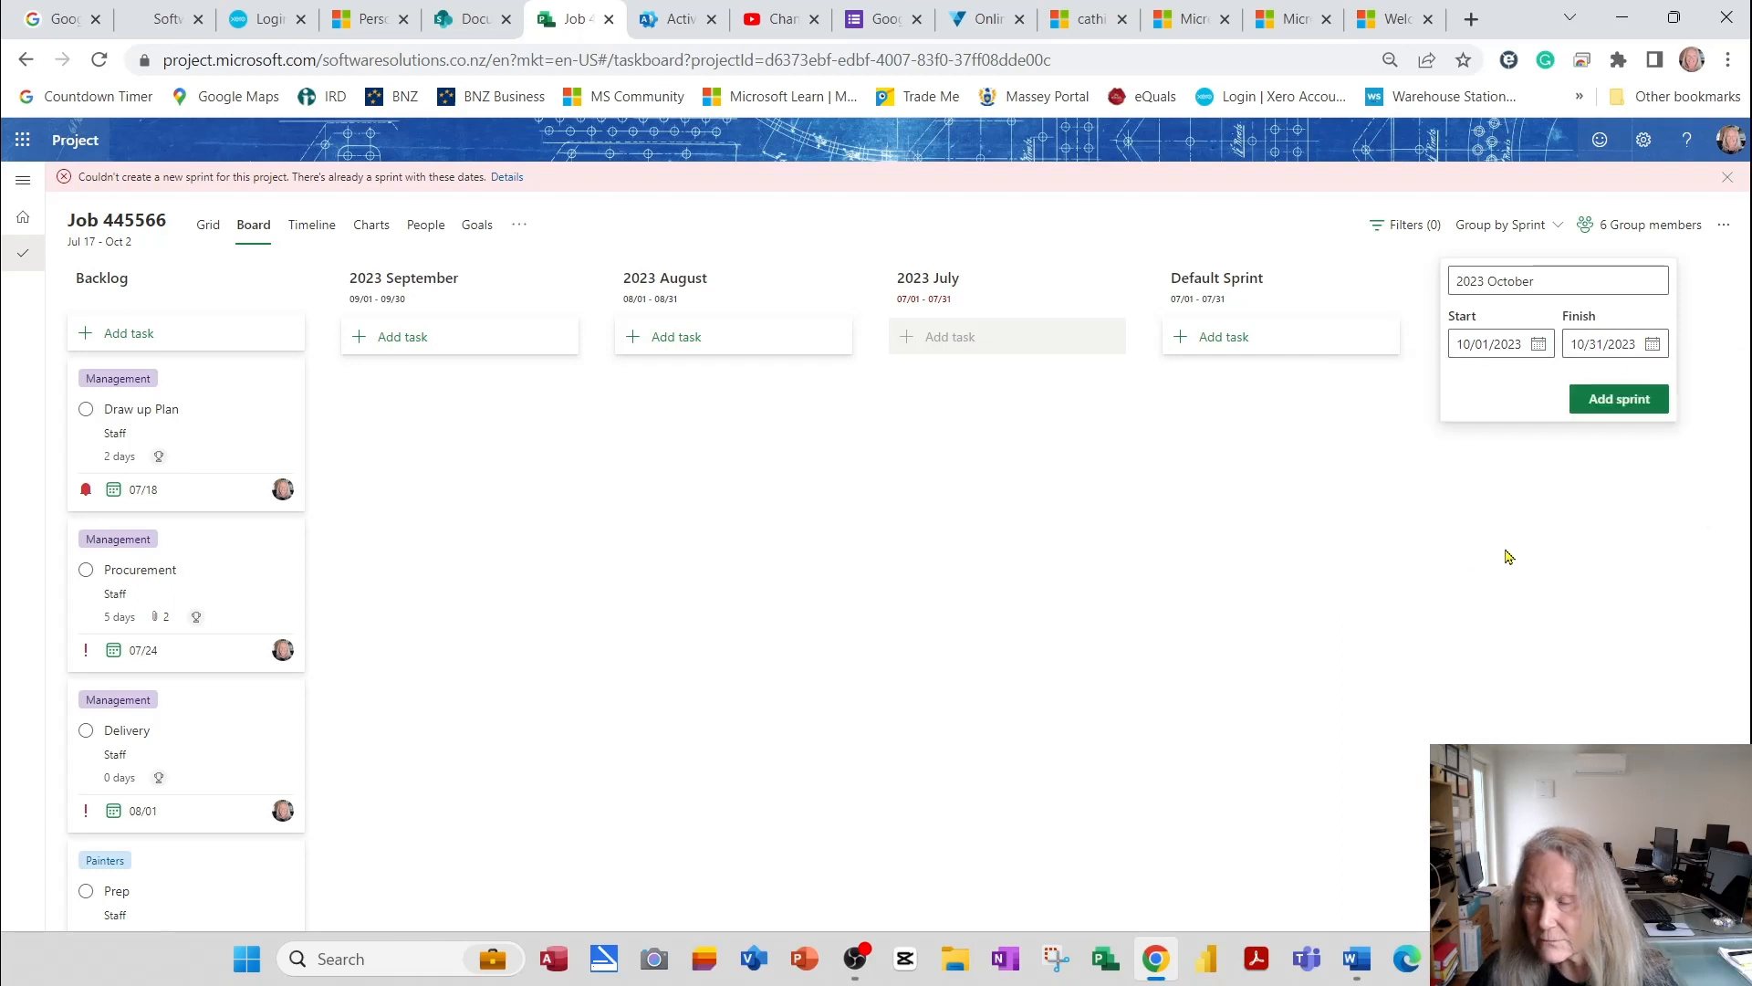
left_click(1622, 401)
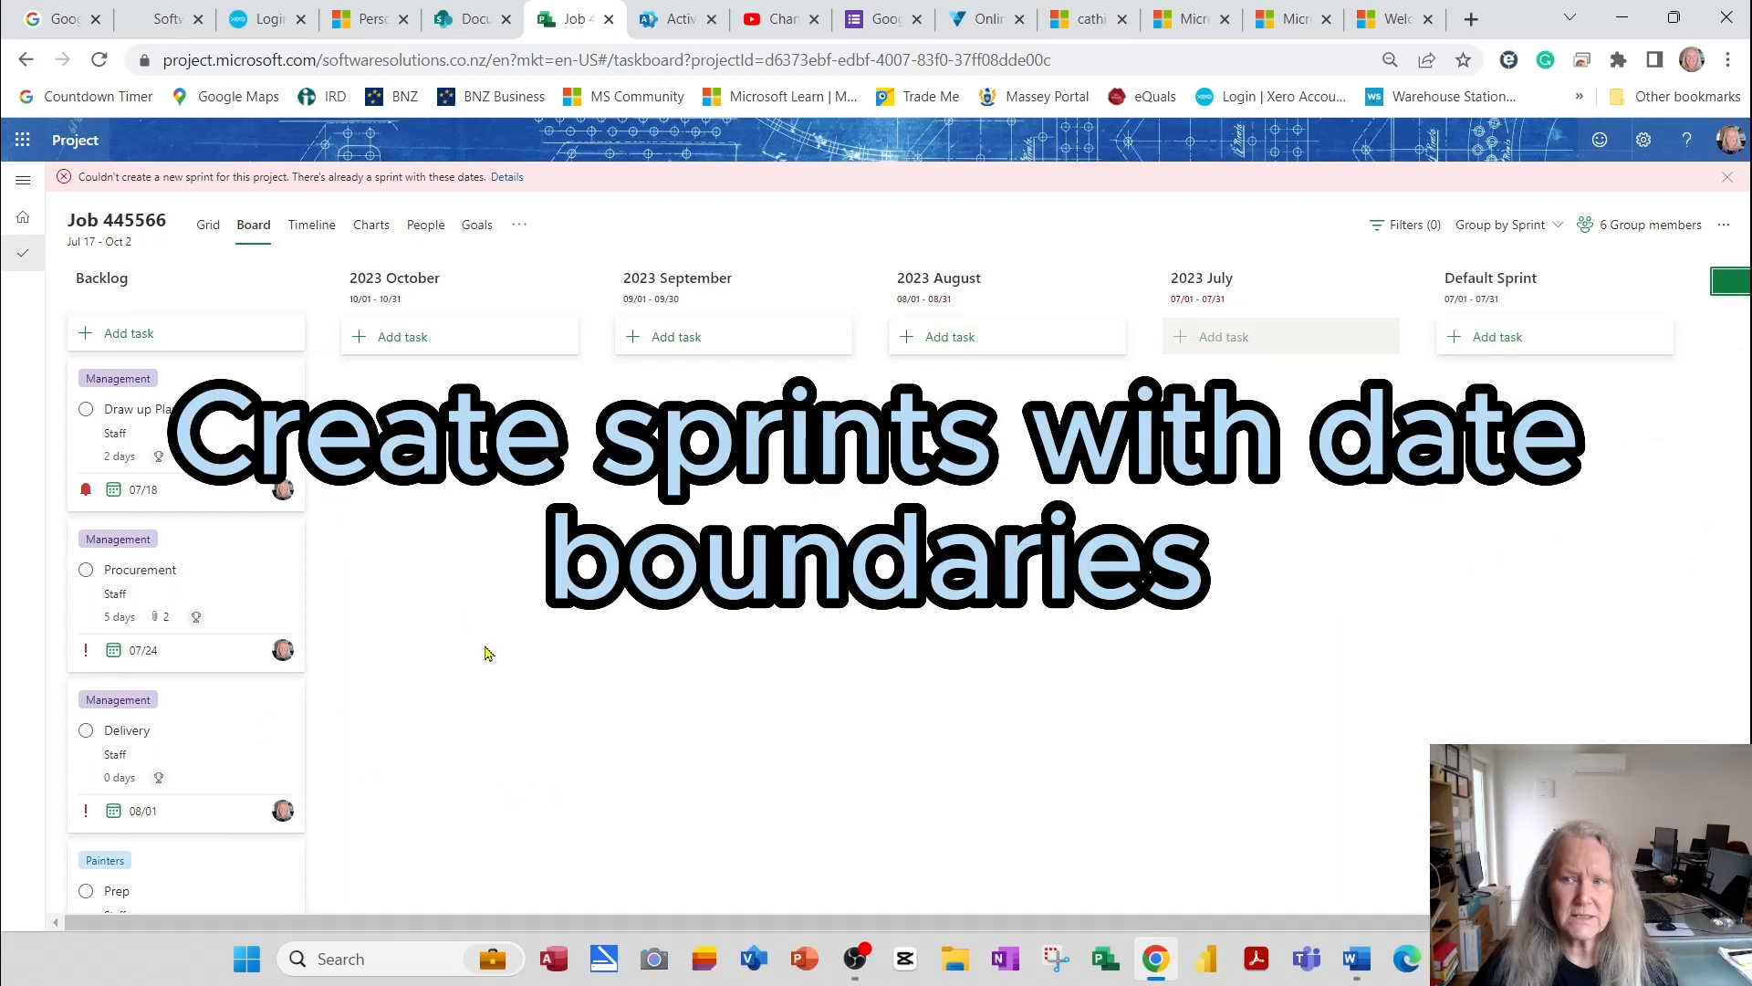
Move the 16-day Prep card from the Backlog to 2023 September, the 1-day Prep card to 2023 October, and North to 2023 August
scroll(178, 645, "down", 5)
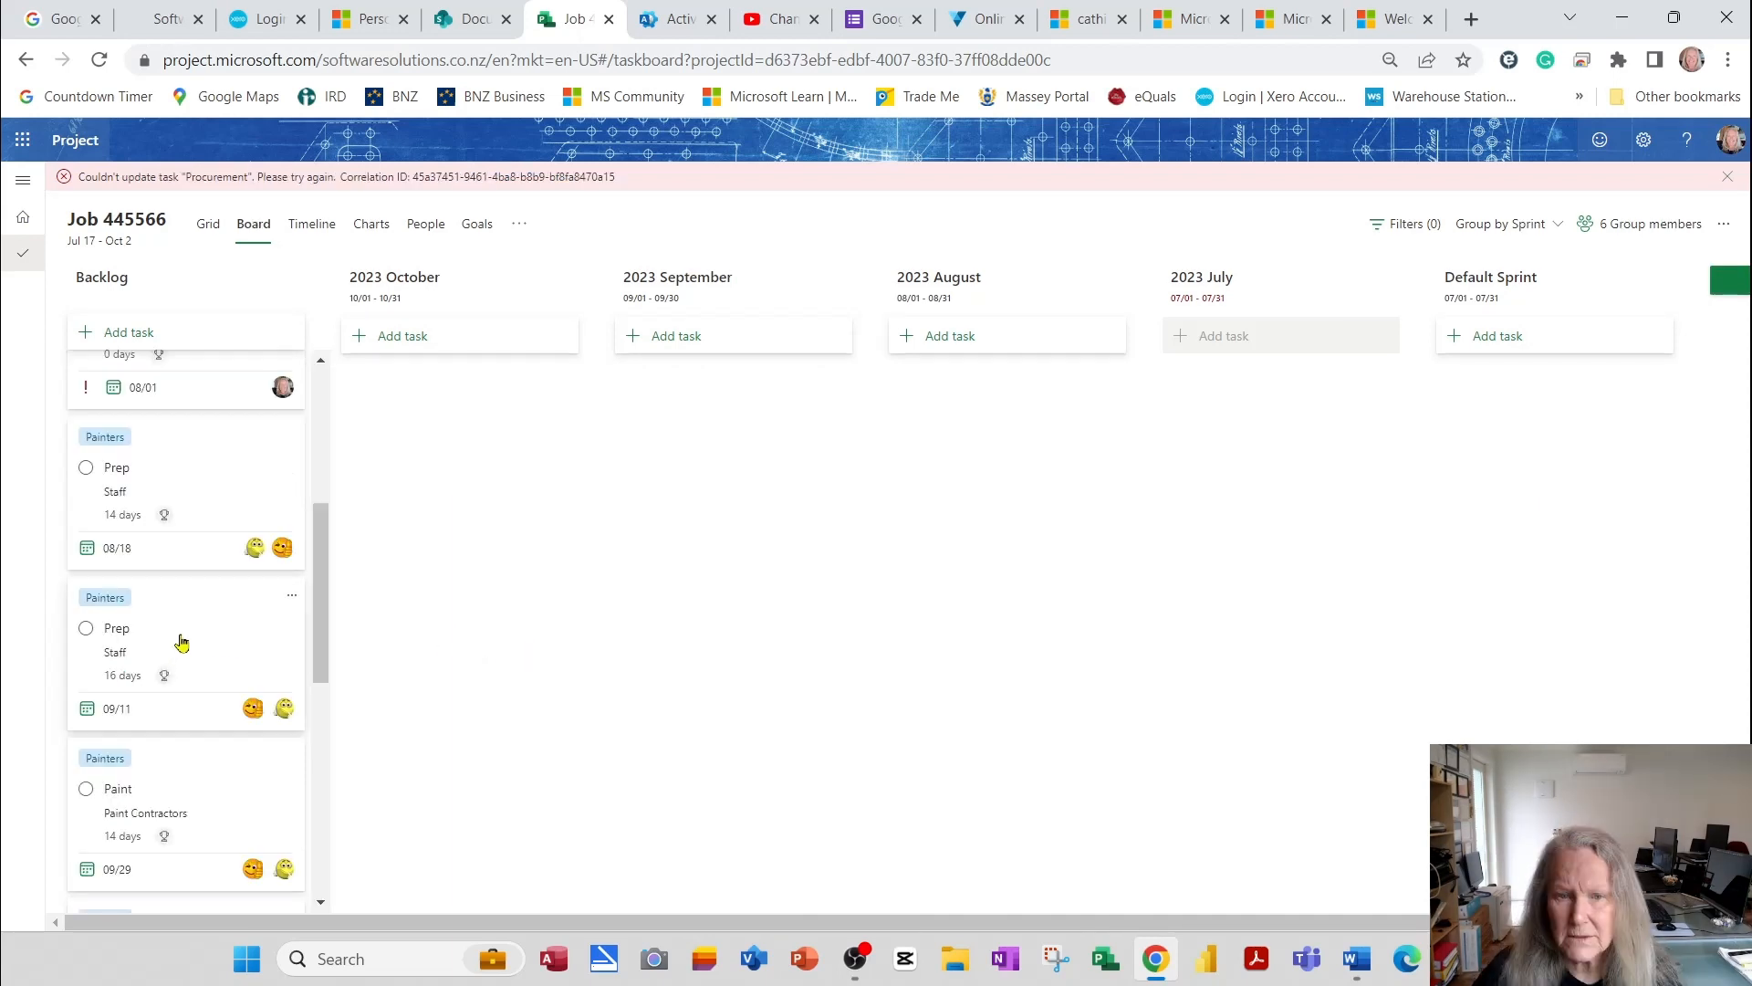
left_click_drag(182, 644, 715, 407)
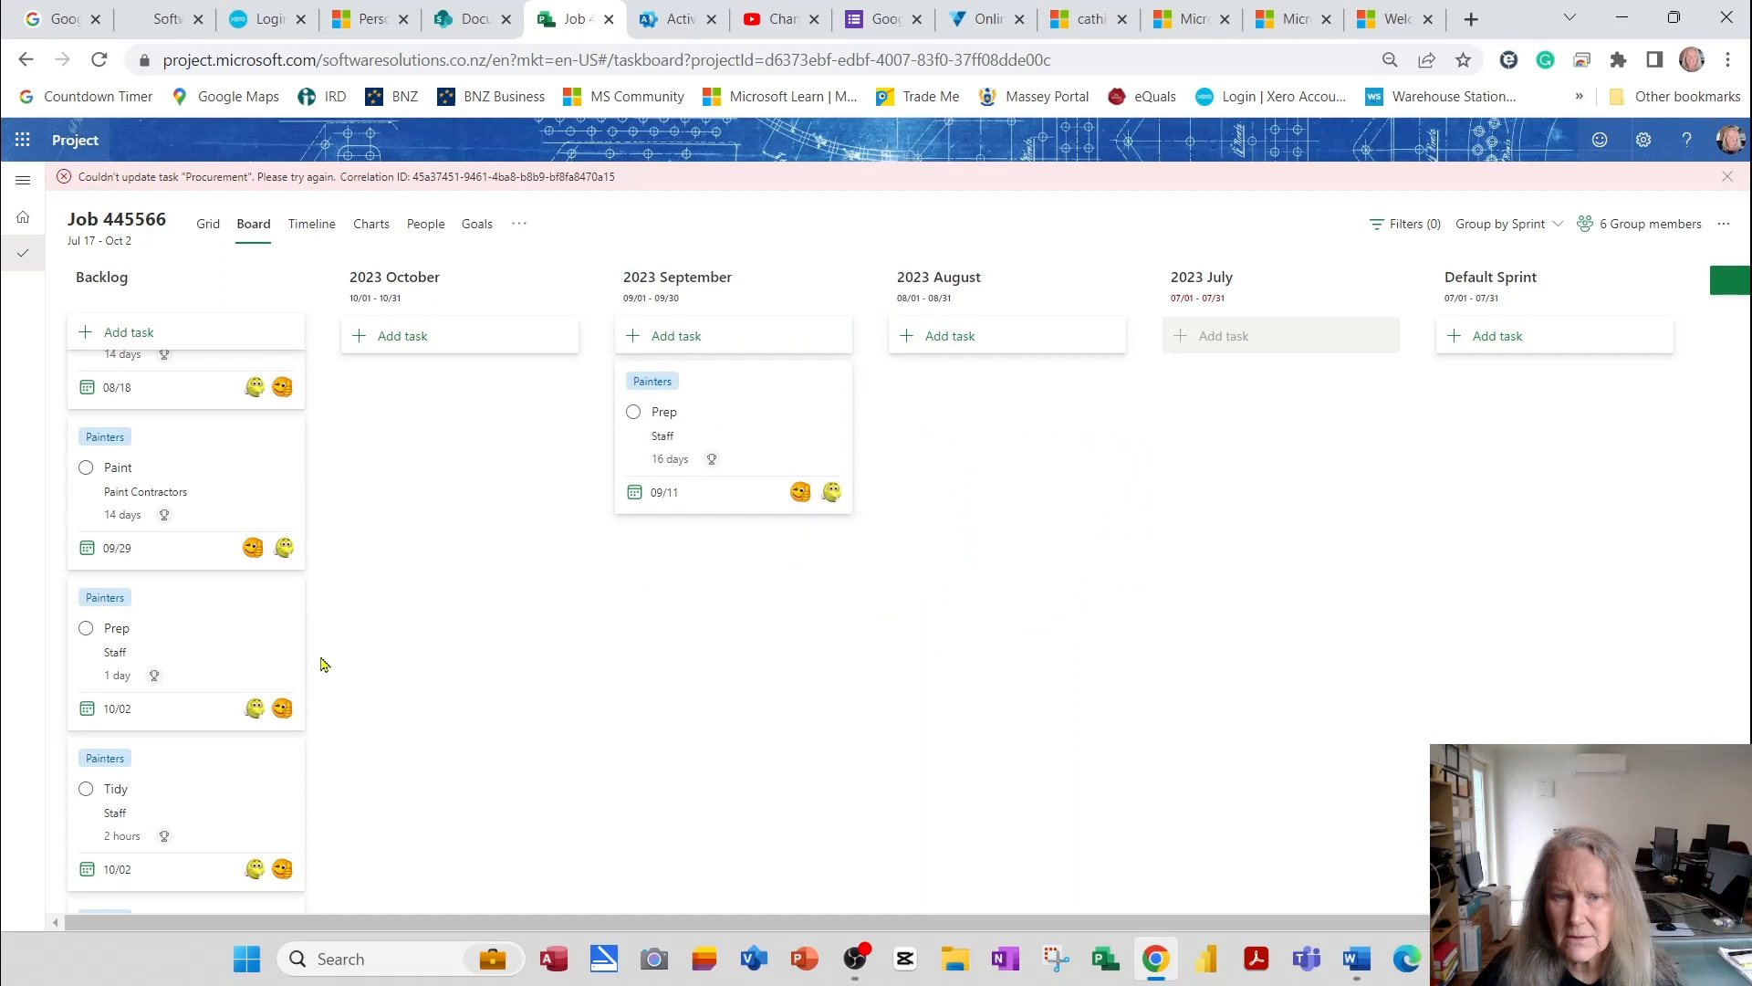
left_click_drag(168, 648, 456, 461)
left_click_drag(135, 646, 953, 451)
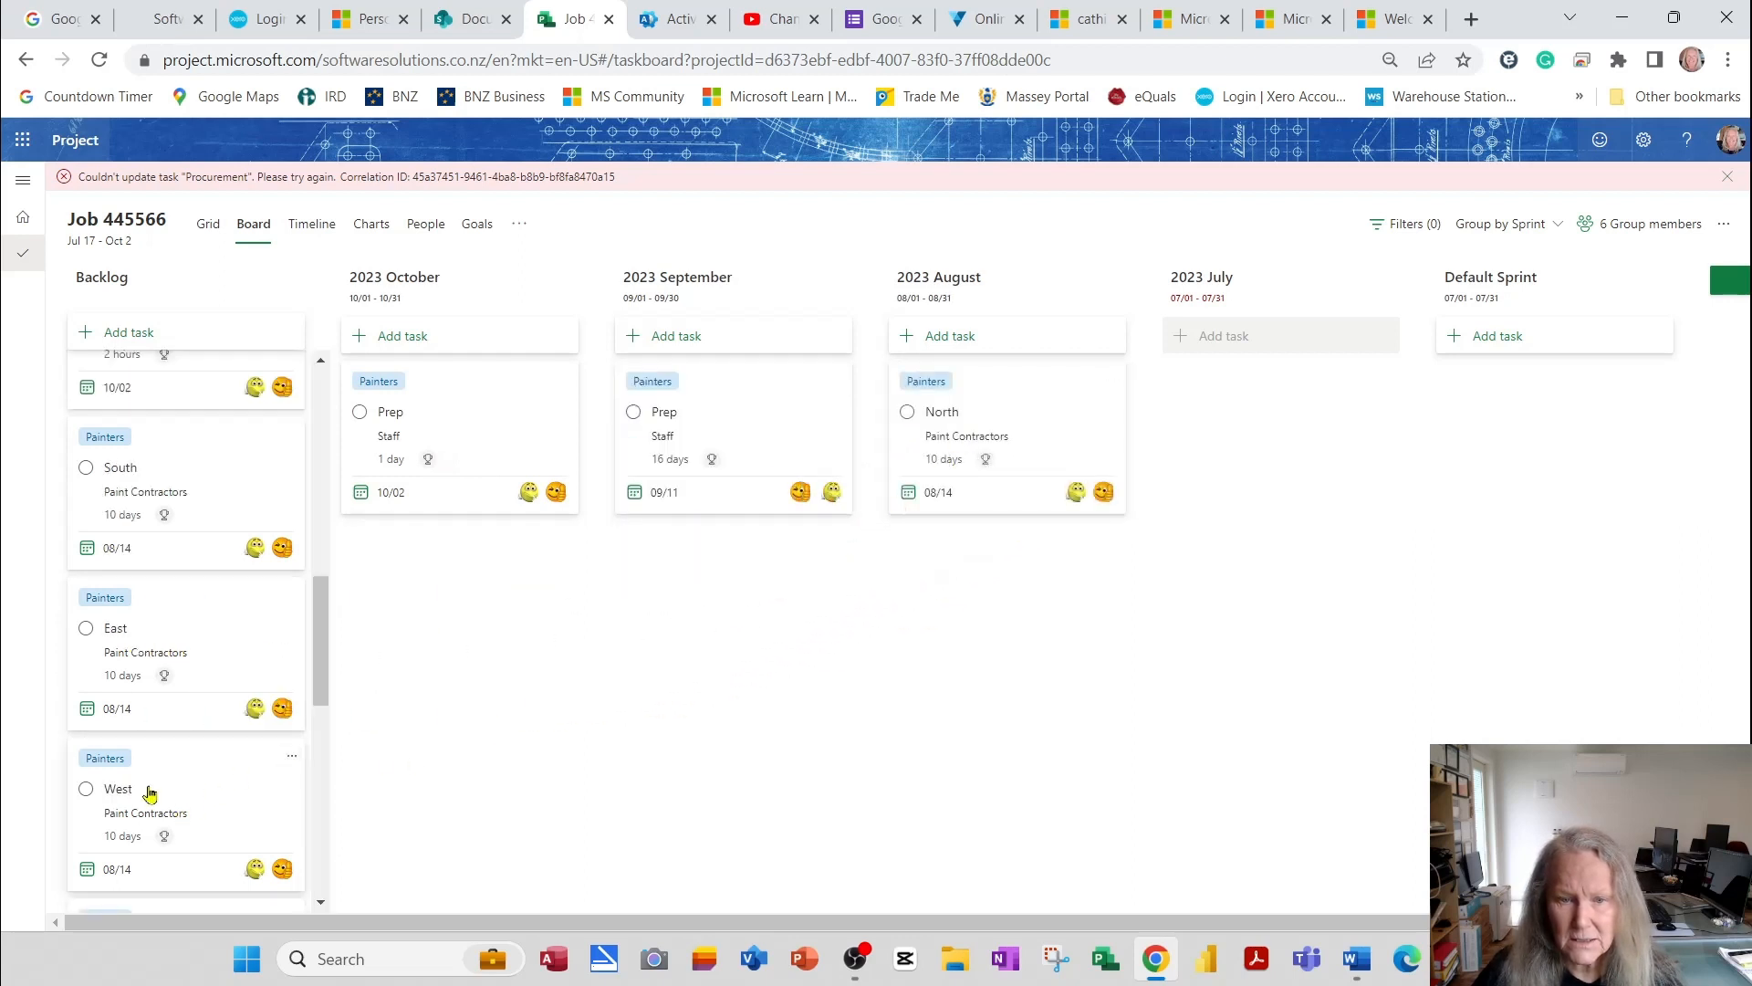
Move West and Landscaping from the Backlog to 2023 August, Build Shed to 2023 October, and Build Fence to 2023 September
left_click_drag(149, 787, 1000, 556)
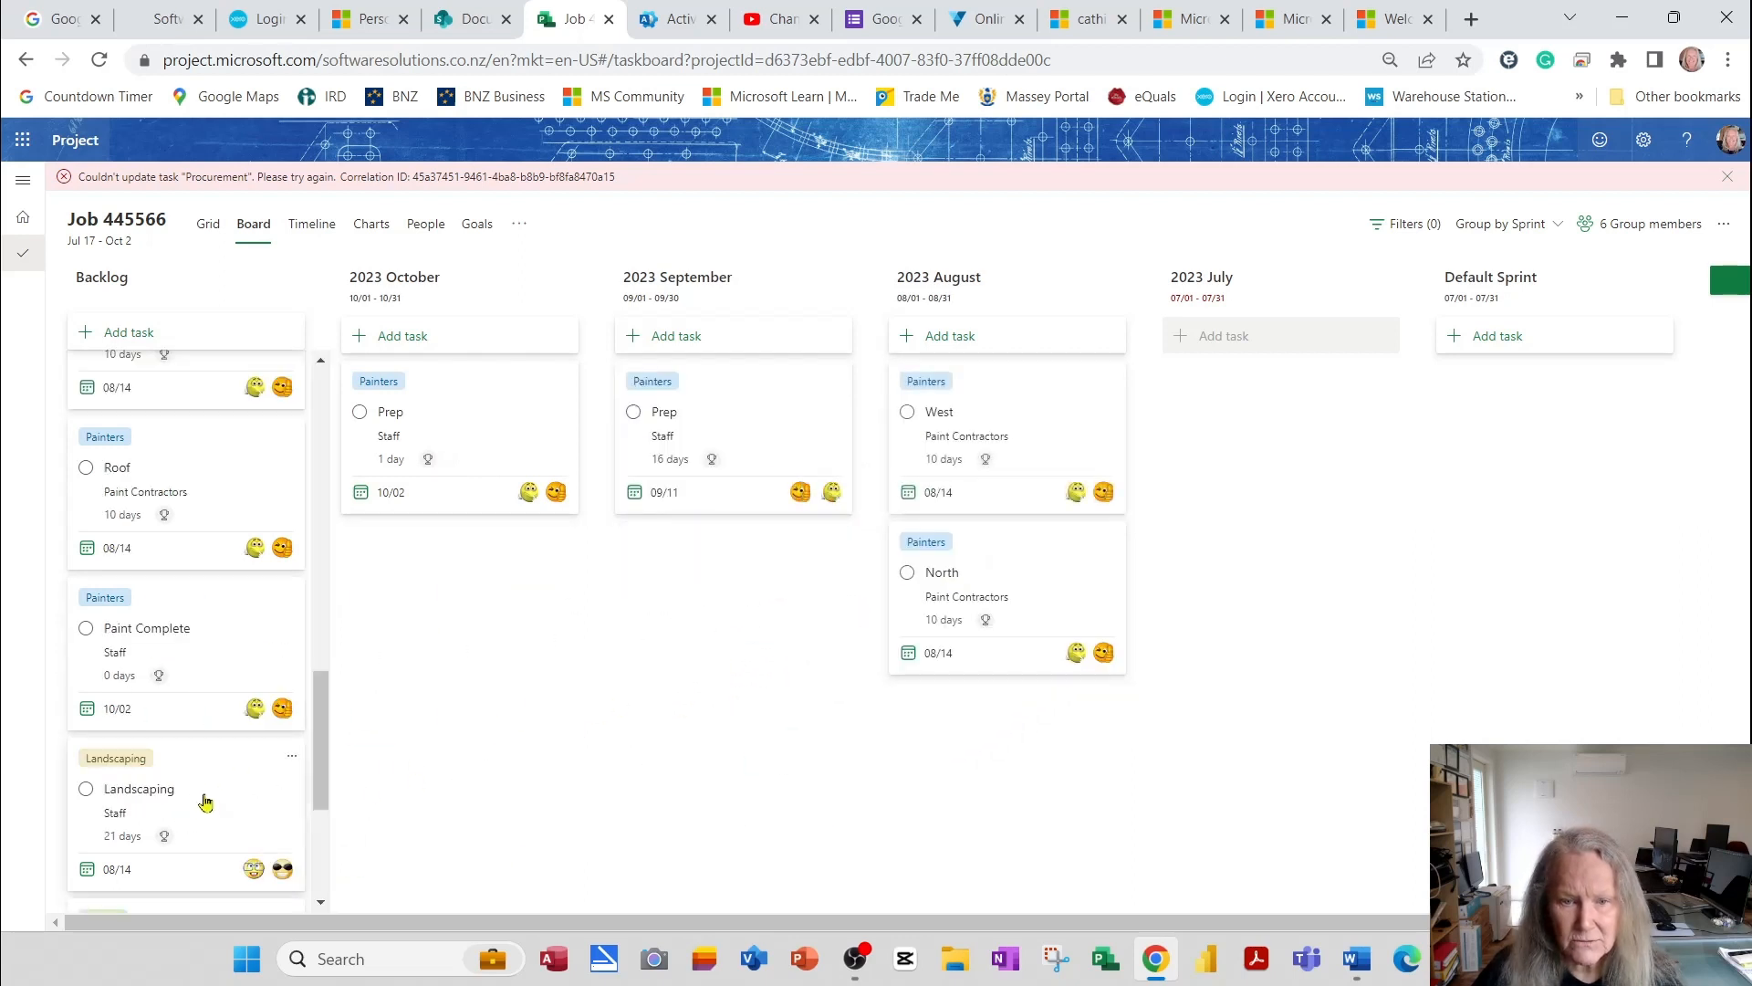
left_click_drag(157, 791, 986, 661)
left_click_drag(176, 763, 450, 595)
left_click_drag(187, 762, 680, 584)
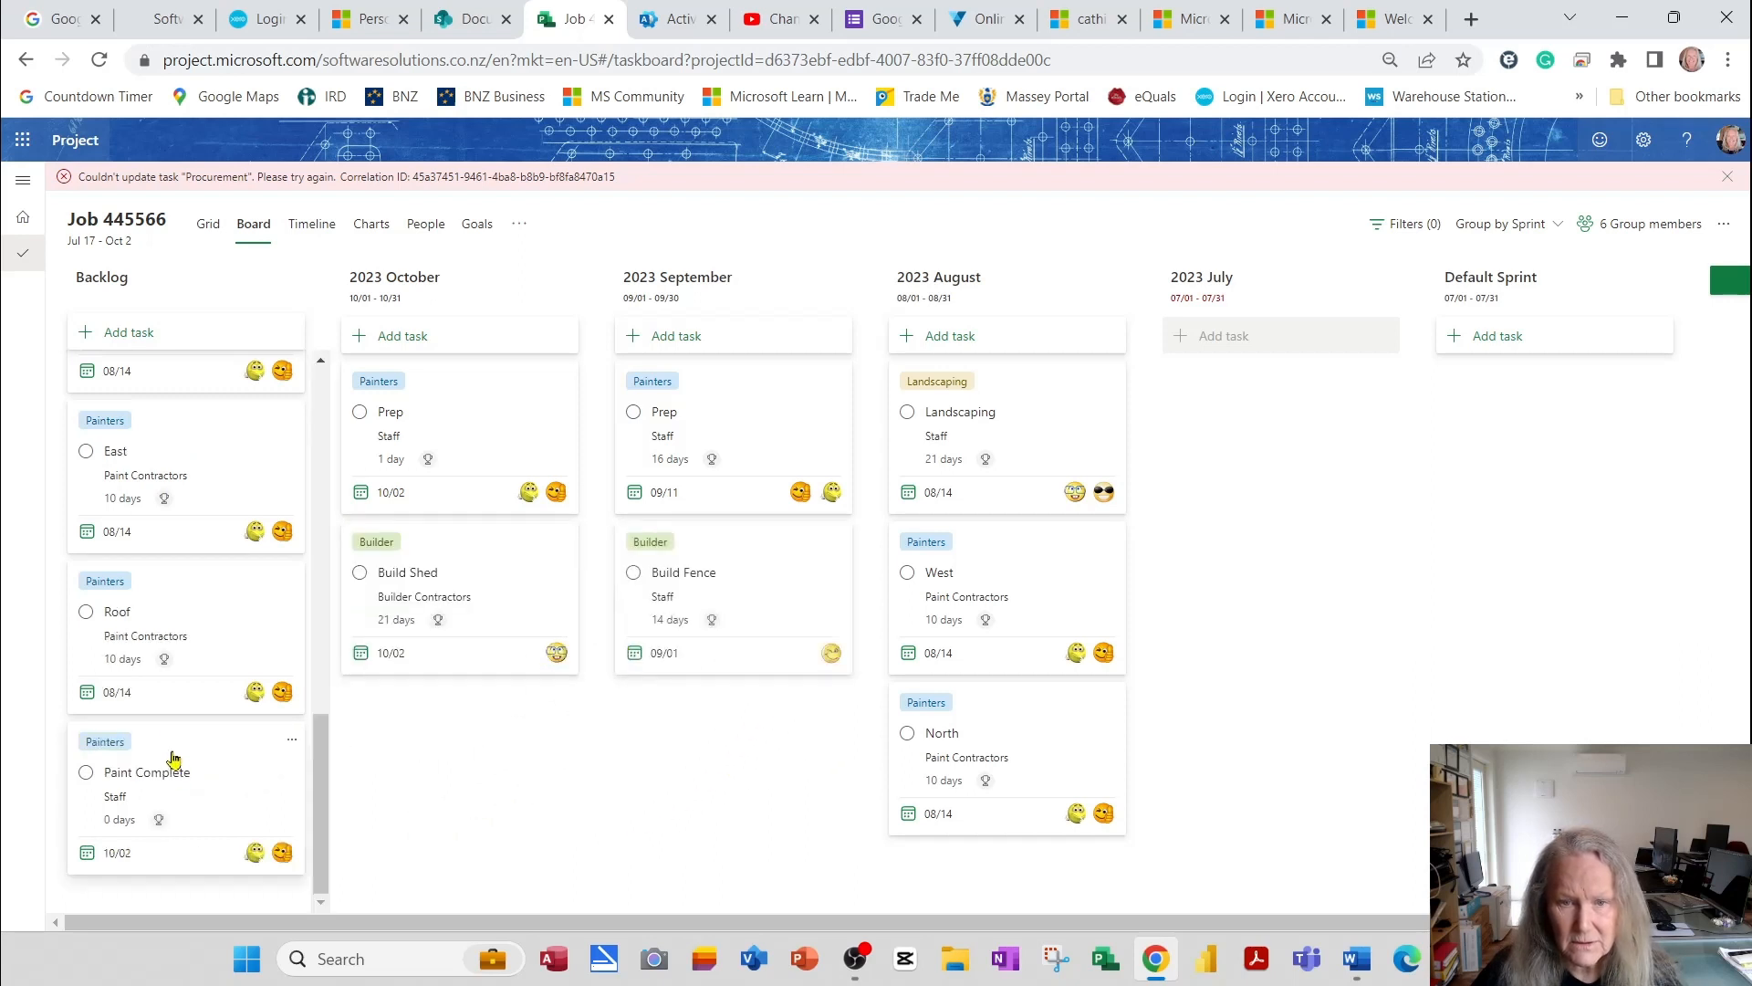
Move Paint Complete and Tidy from the Backlog to 2023 October, Roof and South to 2023 August, and Paint to 2023 September
mouse_move(178, 767)
left_mouse_down()
mouse_move(392, 702)
mouse_move(384, 725)
left_mouse_up()
left_click_drag(165, 754, 931, 757)
left_click_drag(167, 597, 959, 767)
mouse_move(160, 588)
left_mouse_down()
mouse_move(273, 698)
mouse_move(485, 767)
mouse_move(433, 772)
mouse_move(392, 638)
mouse_move(670, 679)
mouse_move(694, 603)
left_mouse_up()
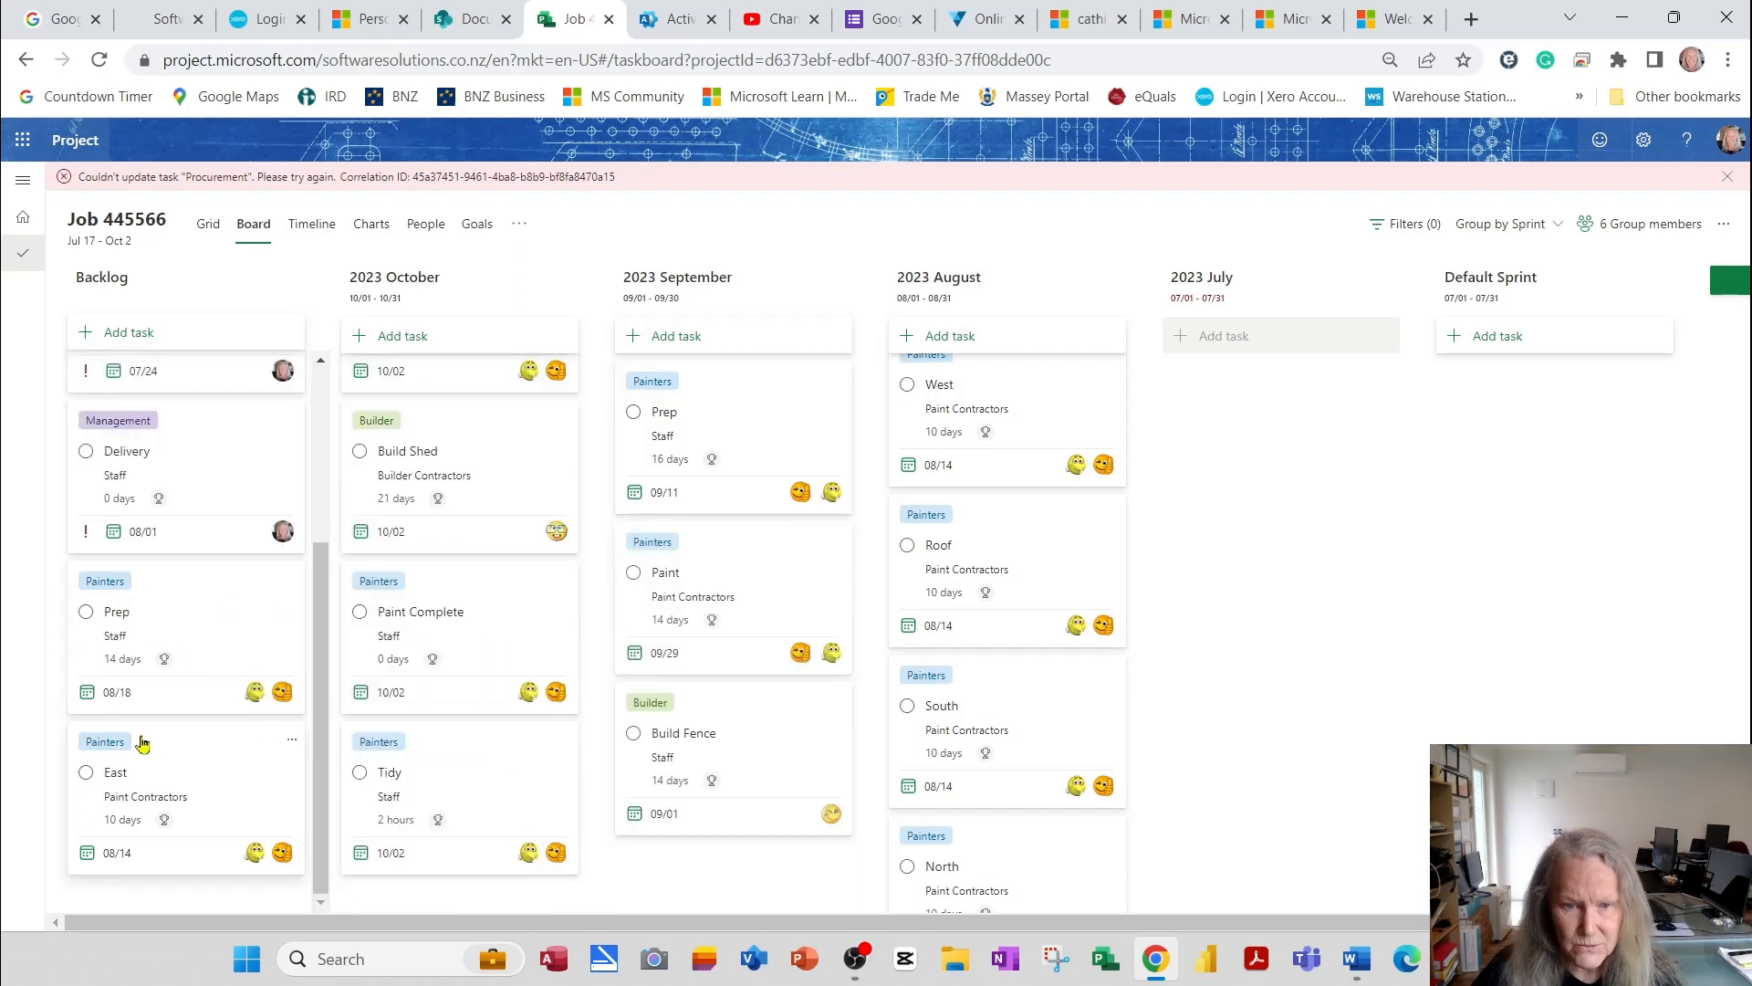
Move East, the 14-day Prep card and Delivery from the Backlog to the 2023 August sprint
left_click_drag(143, 744, 970, 797)
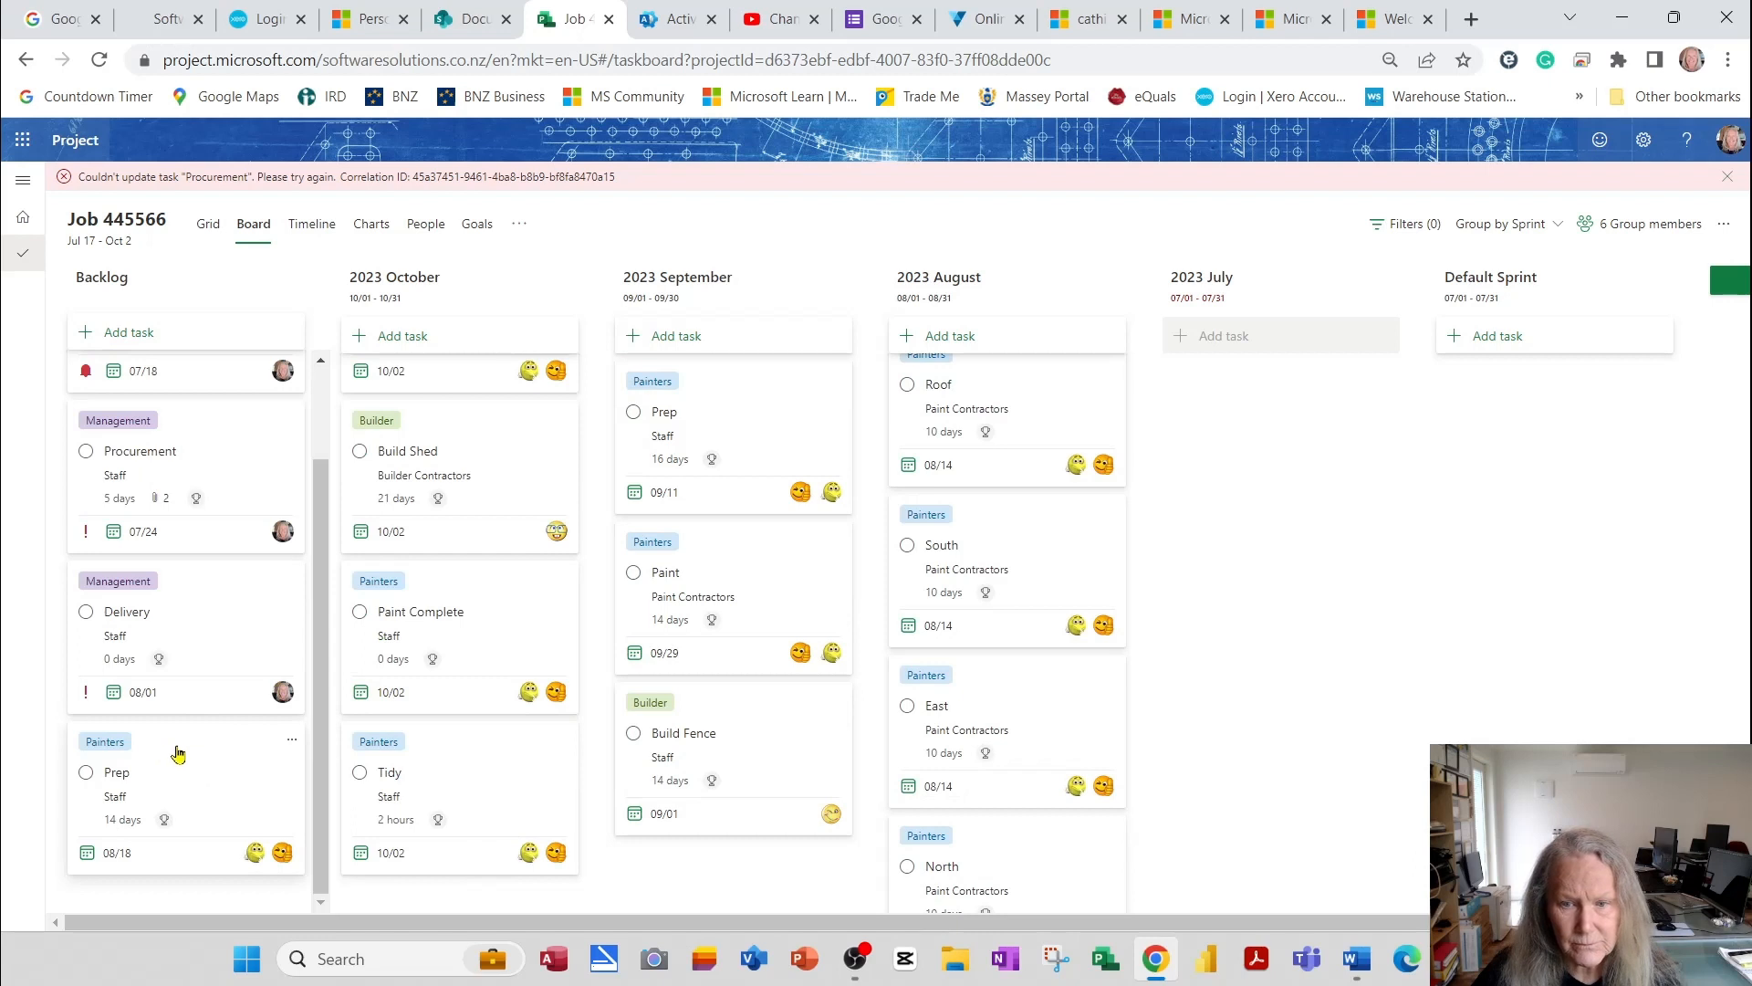
left_click_drag(160, 748, 926, 785)
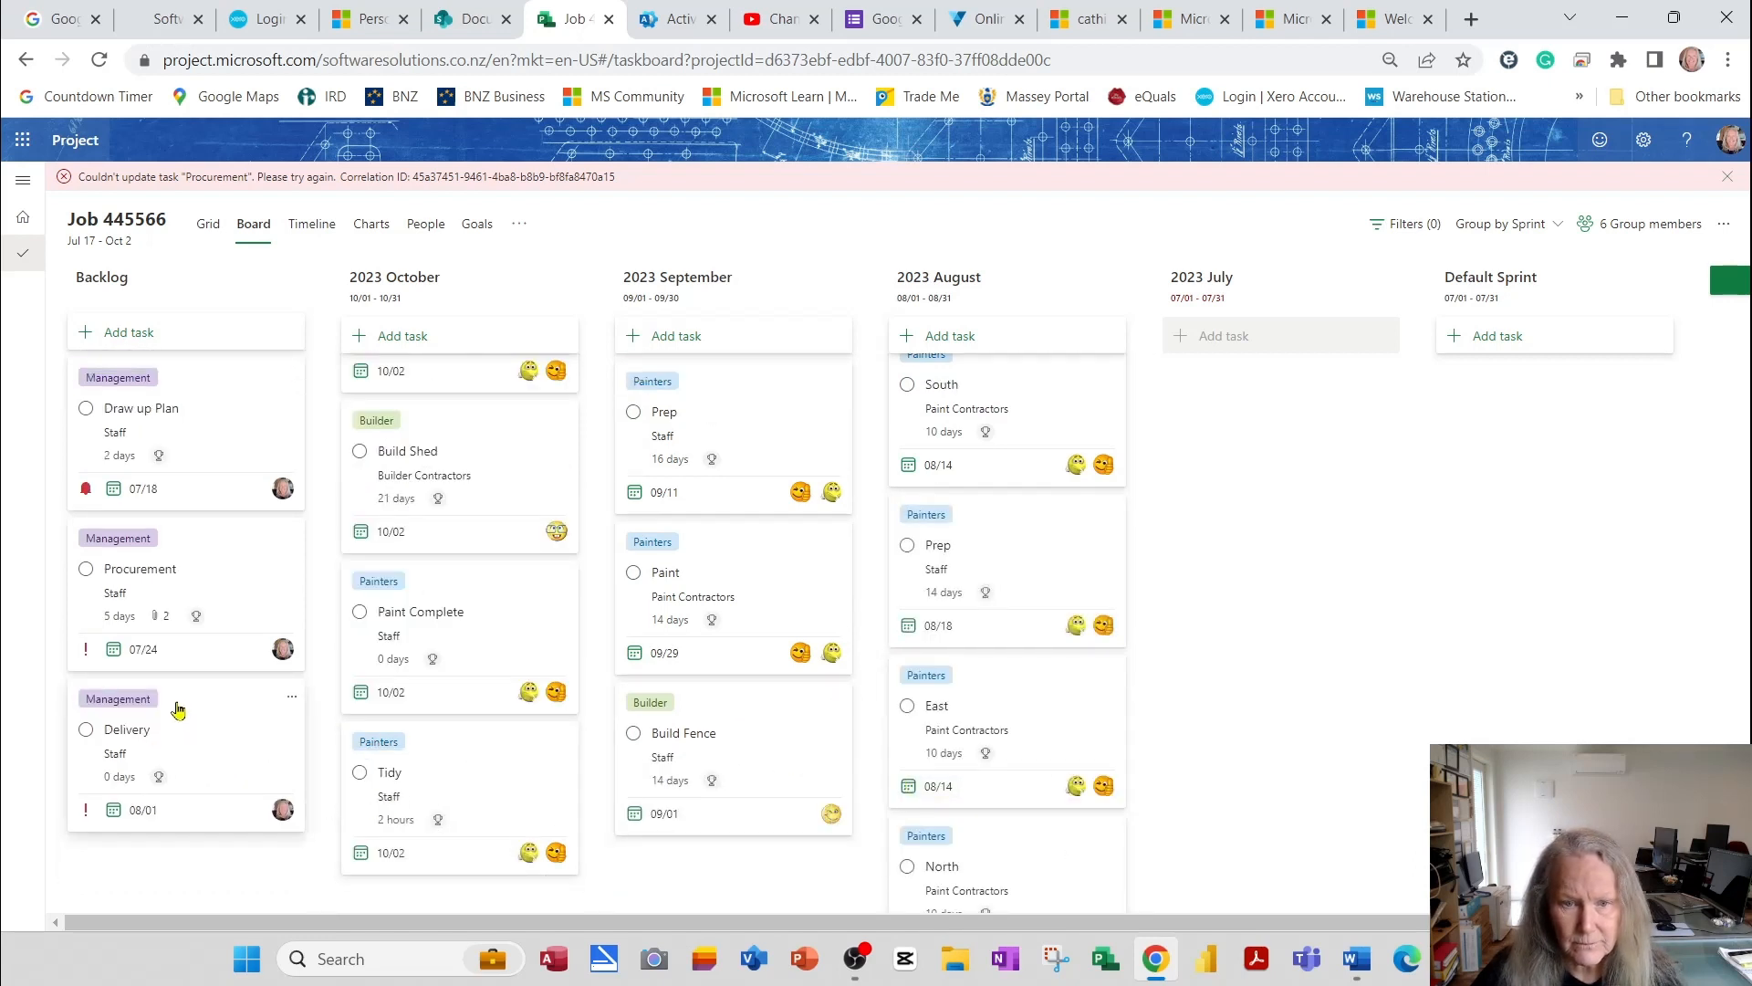
left_click_drag(176, 708, 959, 771)
Delete the 2023 July sprint and move Draw up Plan and Procurement from the Backlog to Default Sprint
left_click(1384, 283)
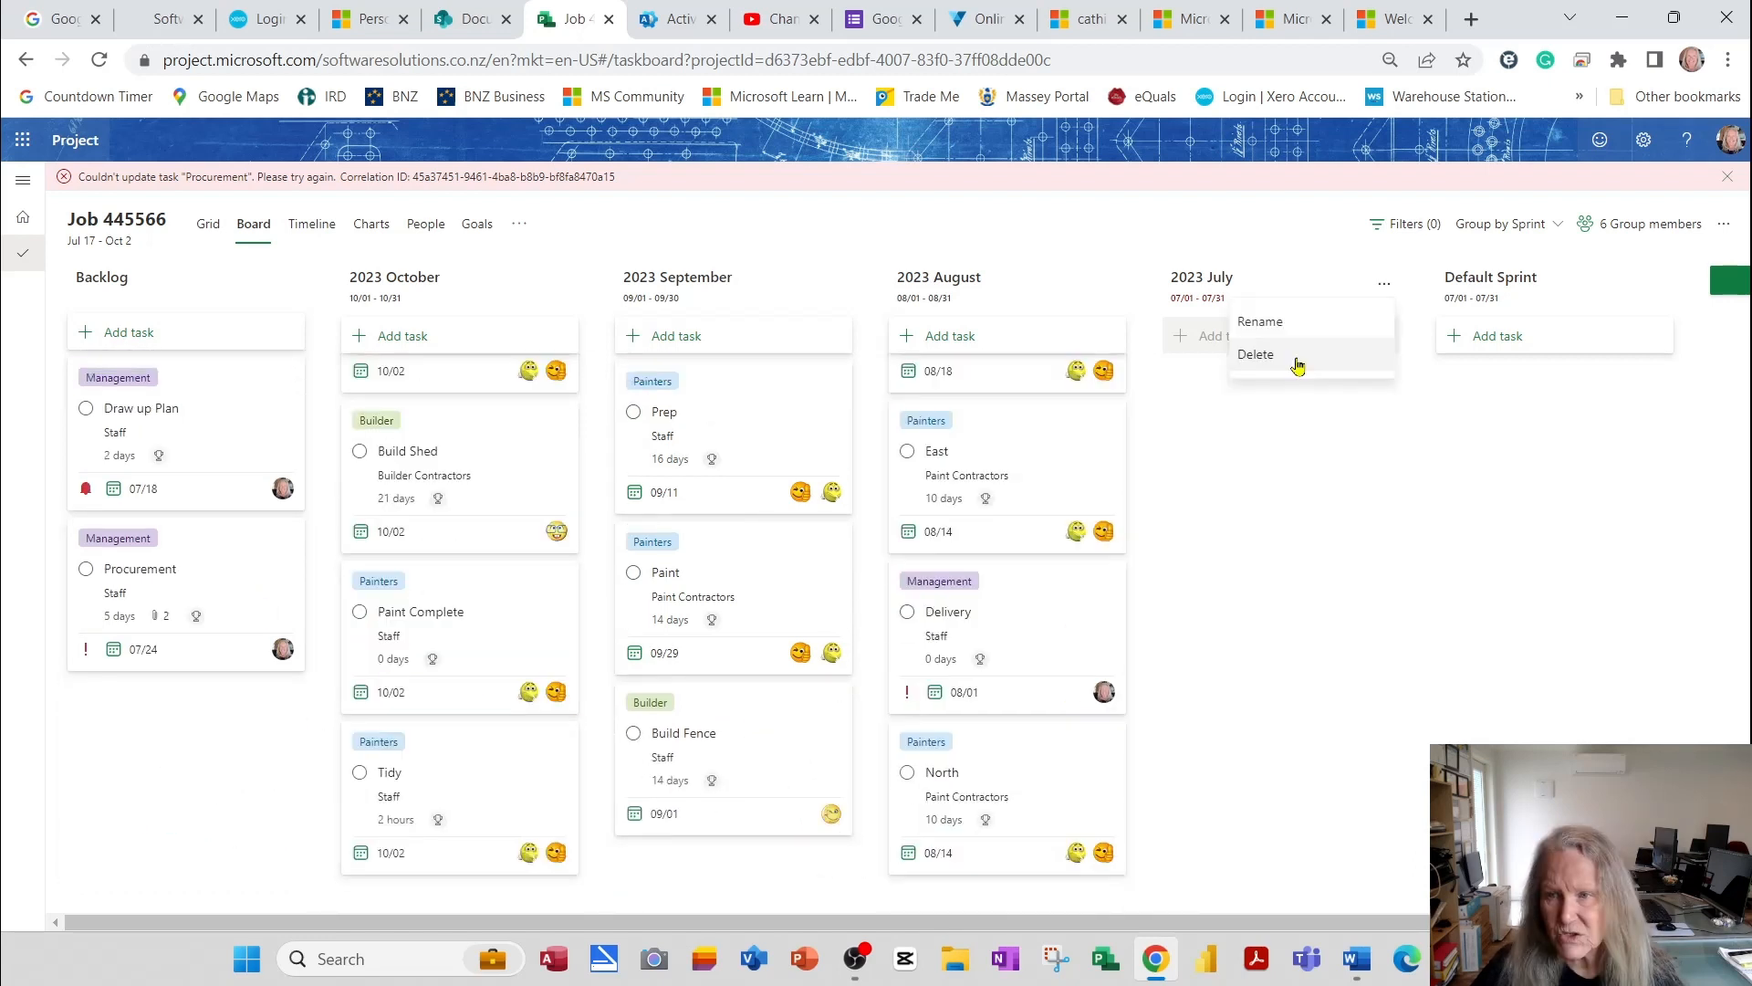
left_click(1297, 363)
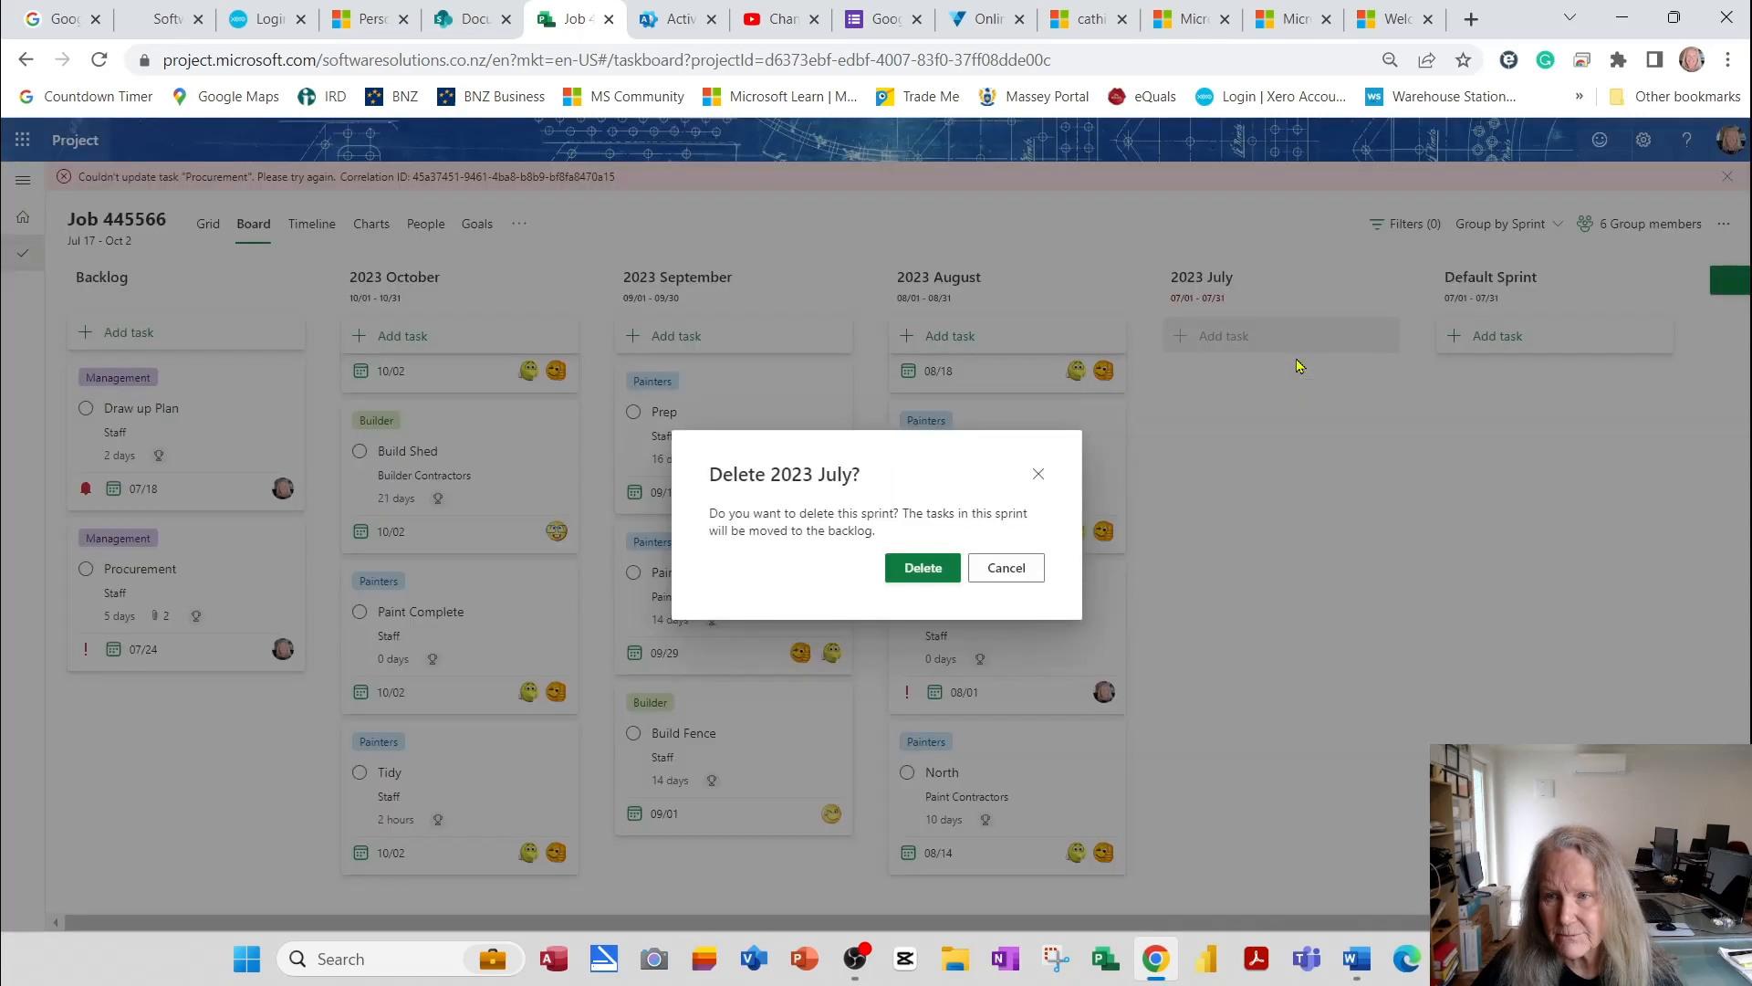
left_click(919, 583)
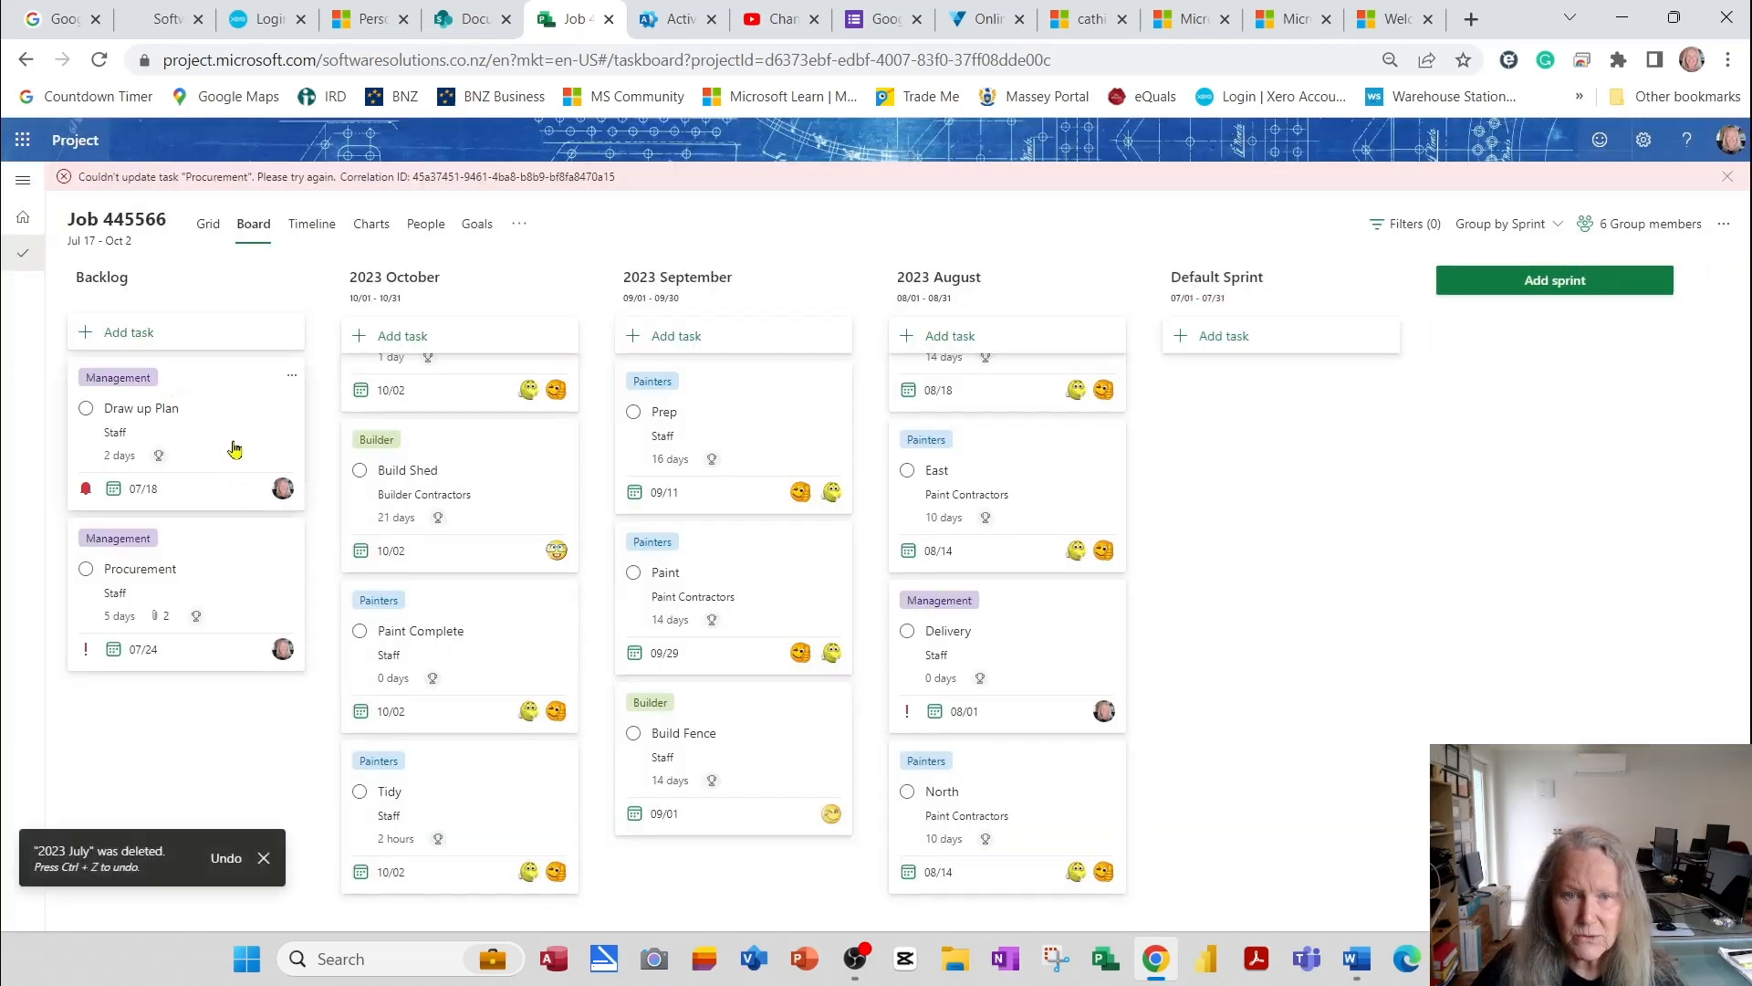
mouse_move(232, 447)
left_mouse_down()
mouse_move(1314, 329)
mouse_move(1333, 374)
mouse_move(1325, 461)
mouse_move(1322, 447)
left_mouse_up()
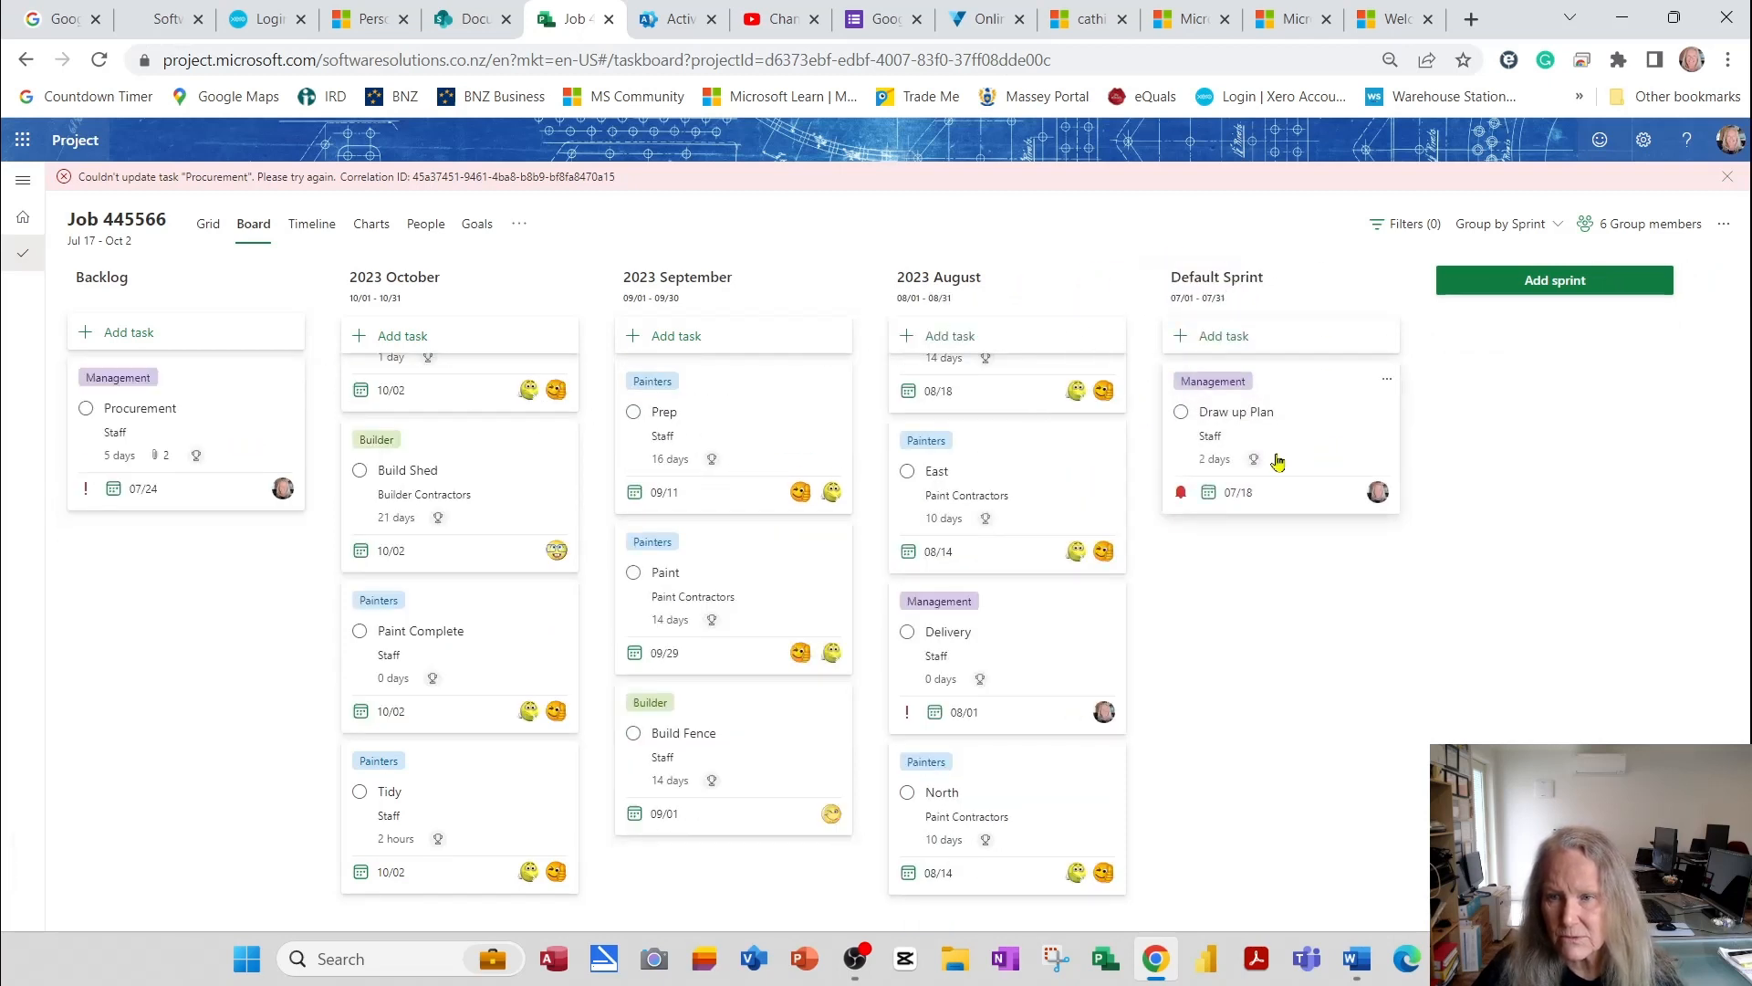
left_click_drag(260, 424, 1328, 537)
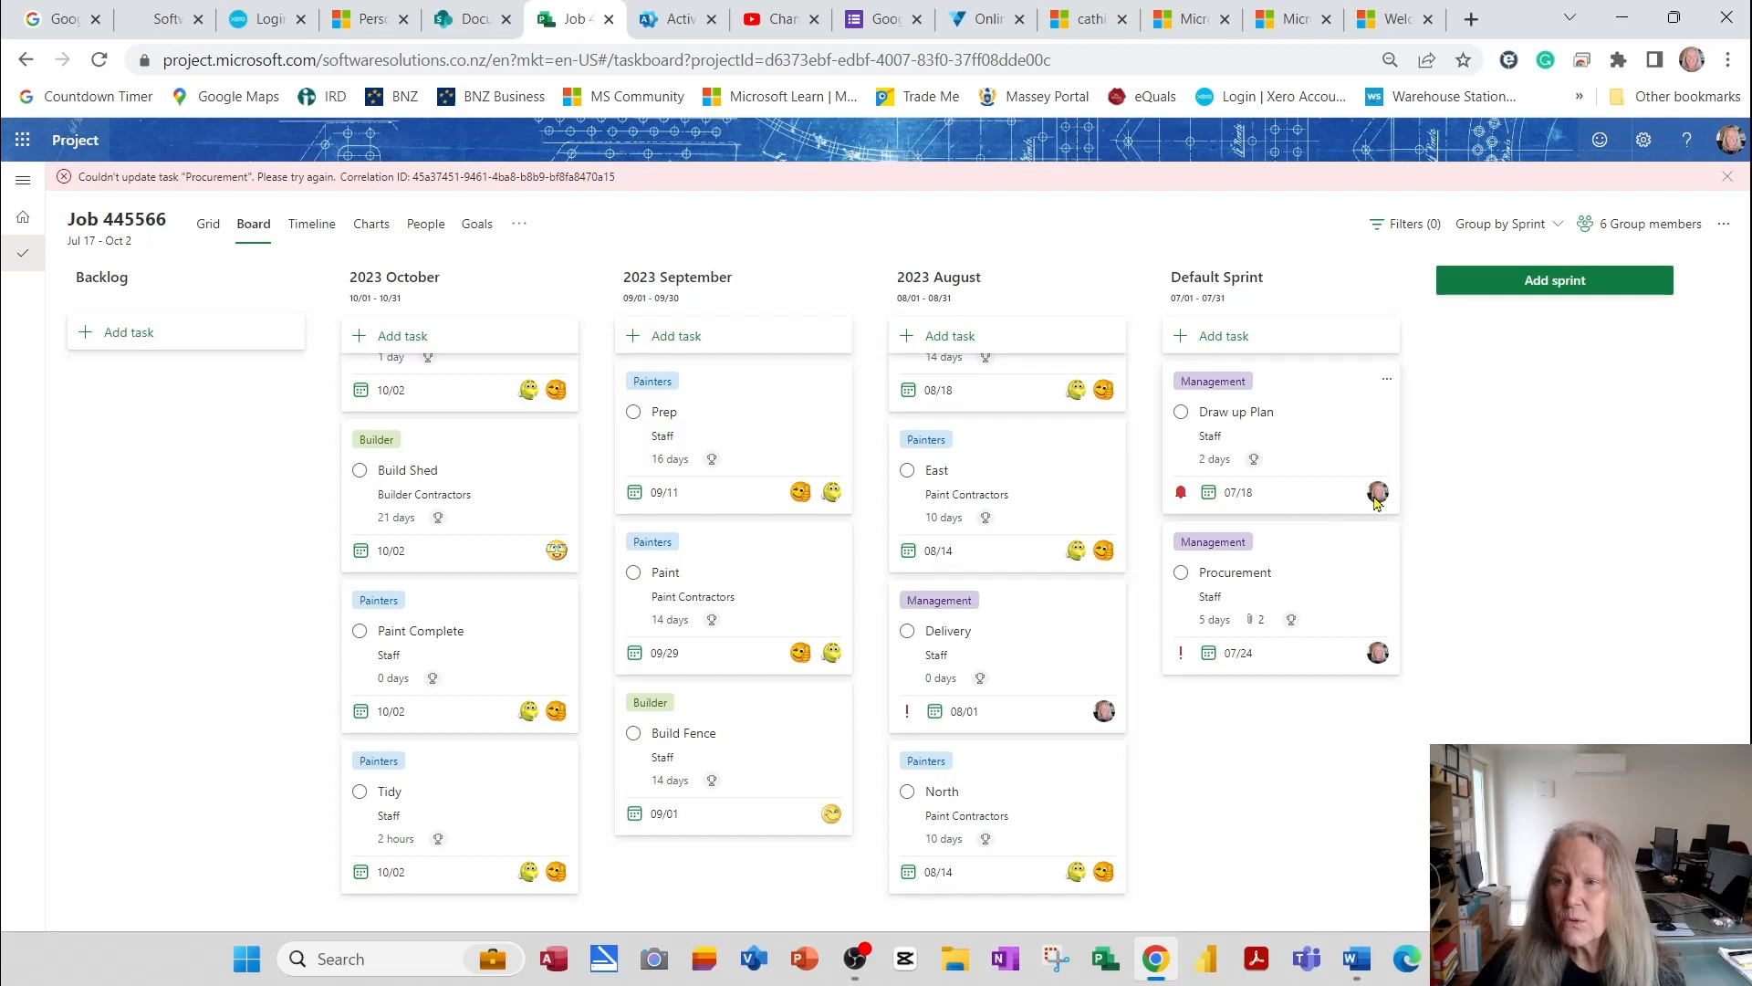
Filter the board's tasks to the 2023 September and 2023 October sprints
left_click(1422, 227)
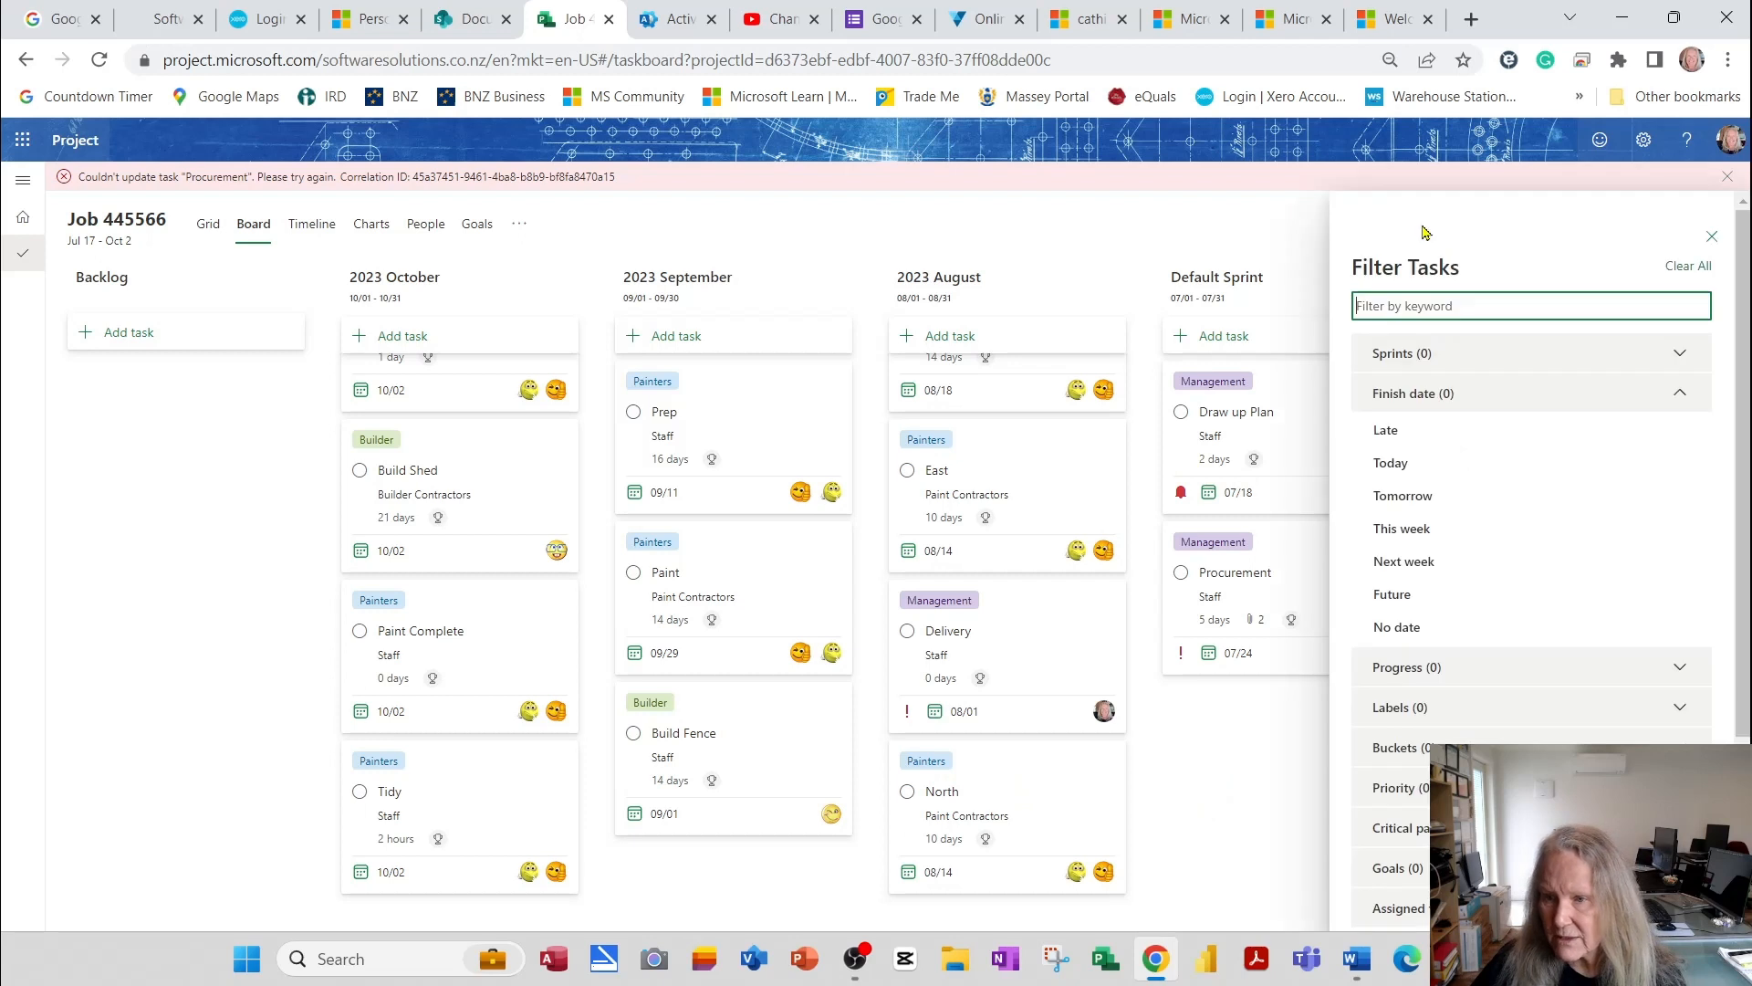
left_click(1682, 355)
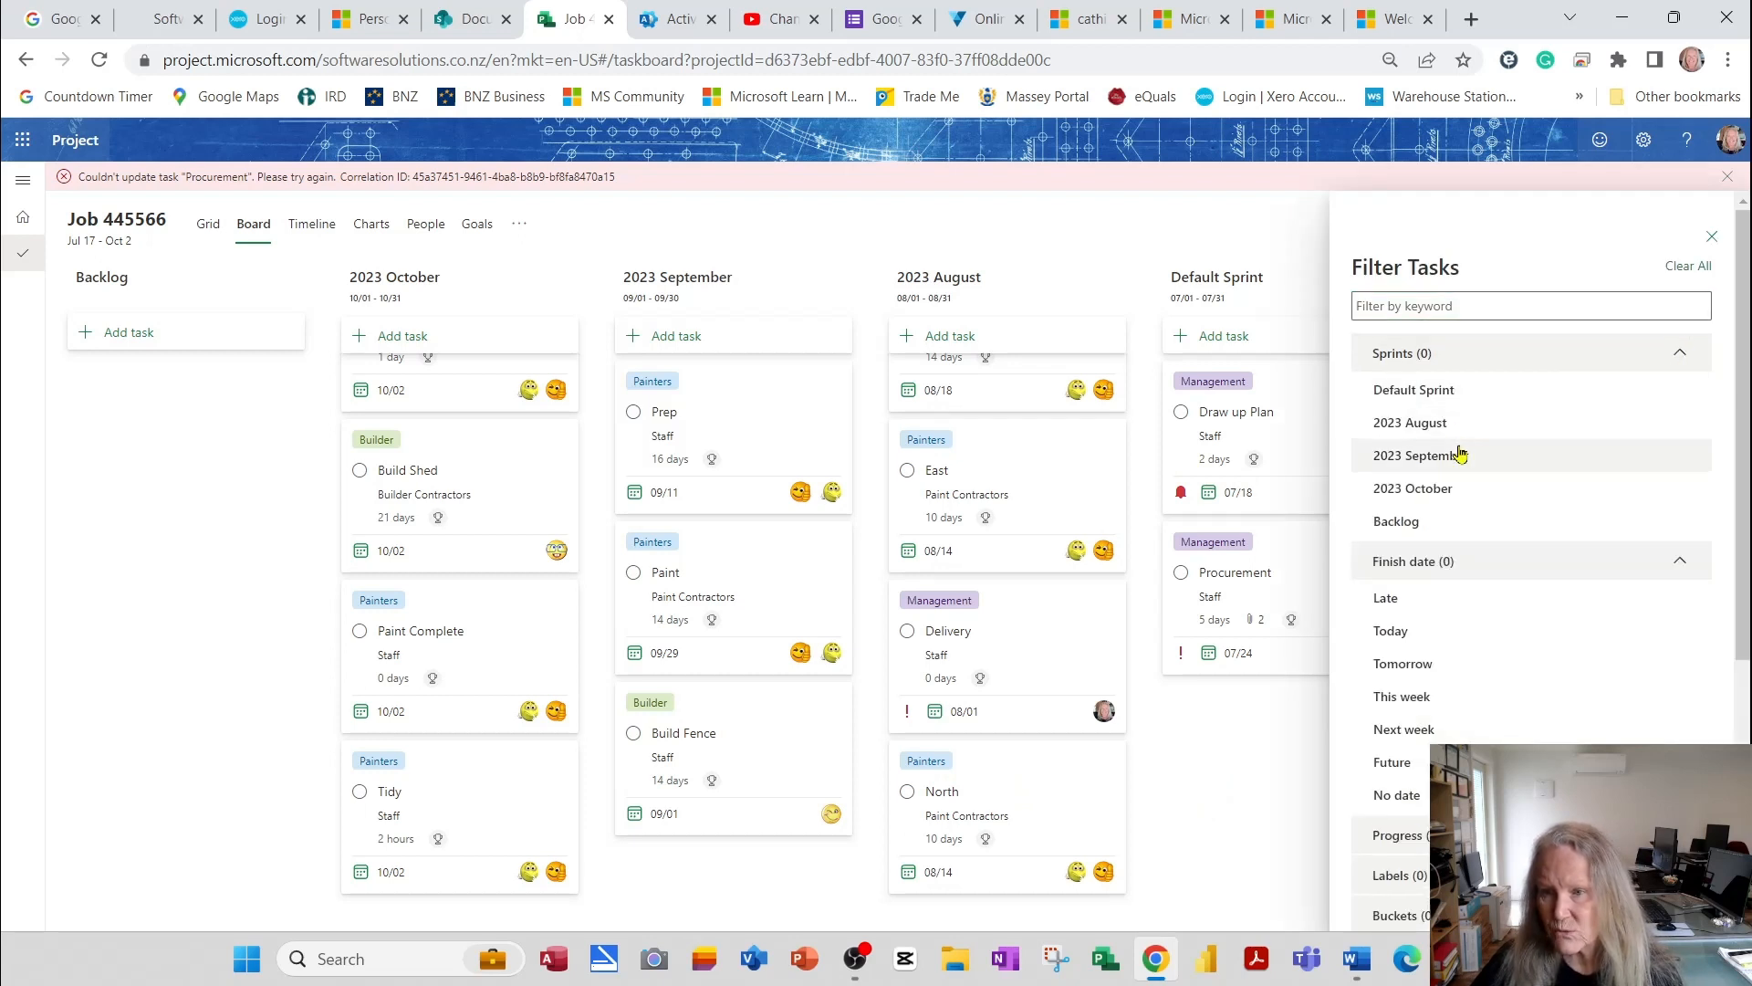
left_click(1451, 492)
left_click(1460, 455)
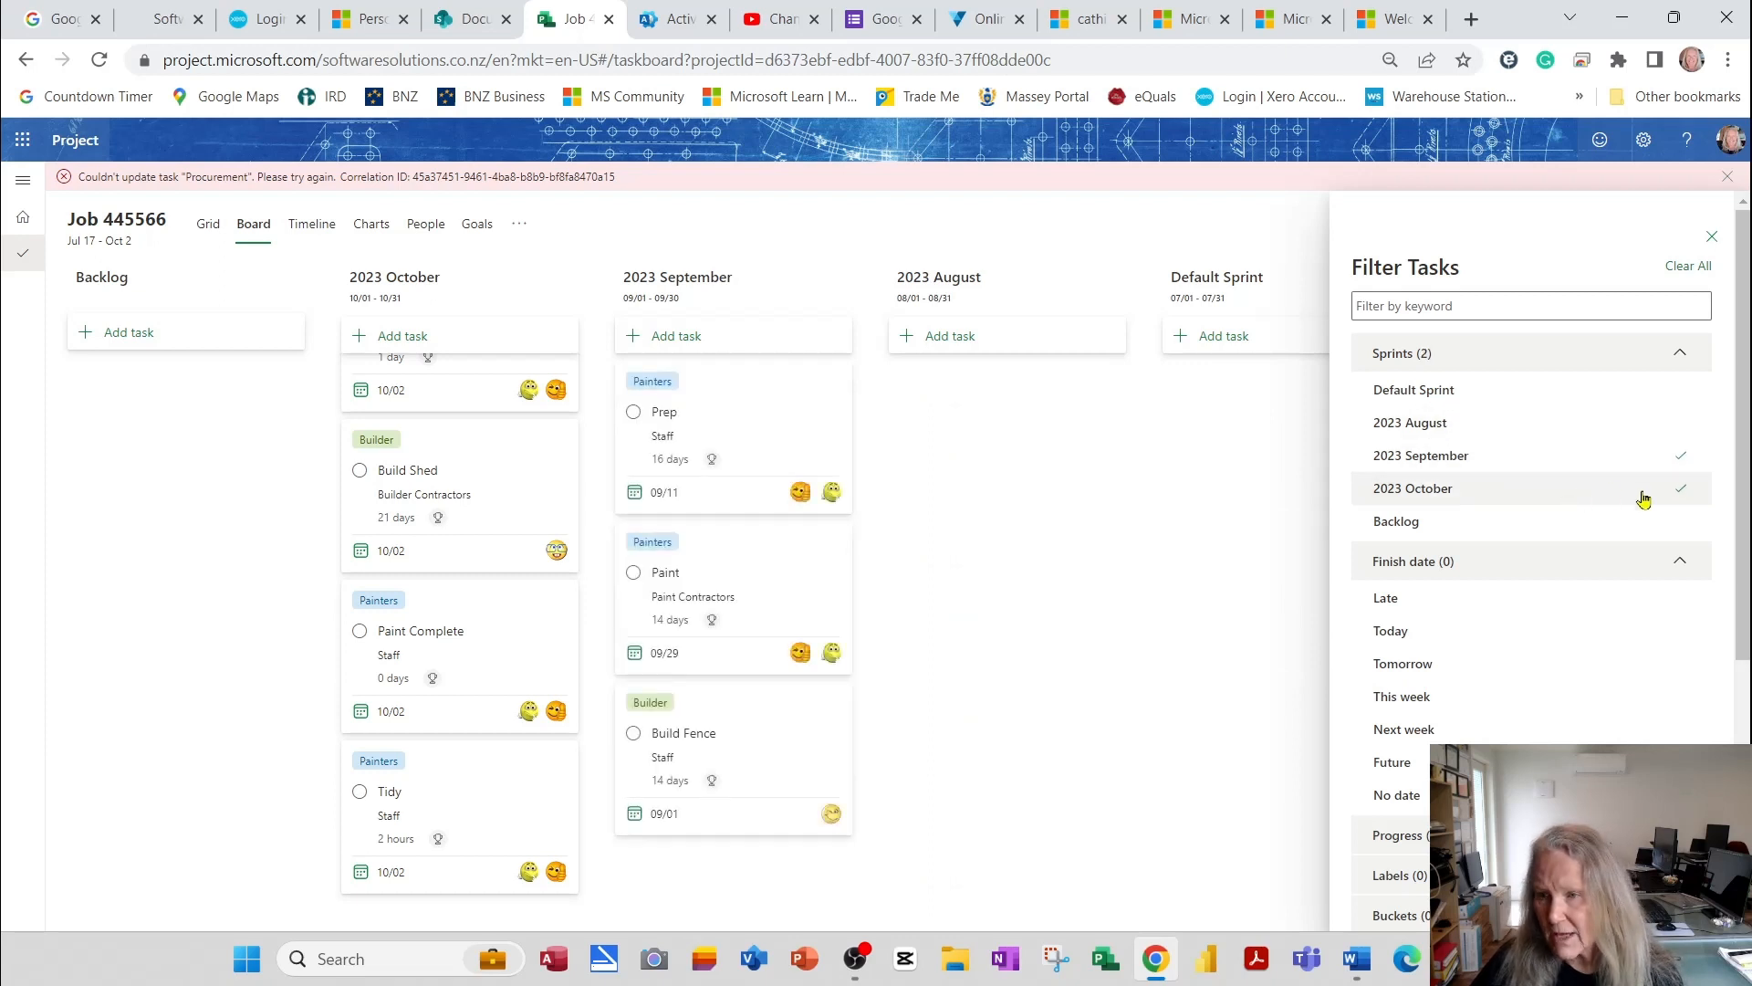
left_click(1671, 498)
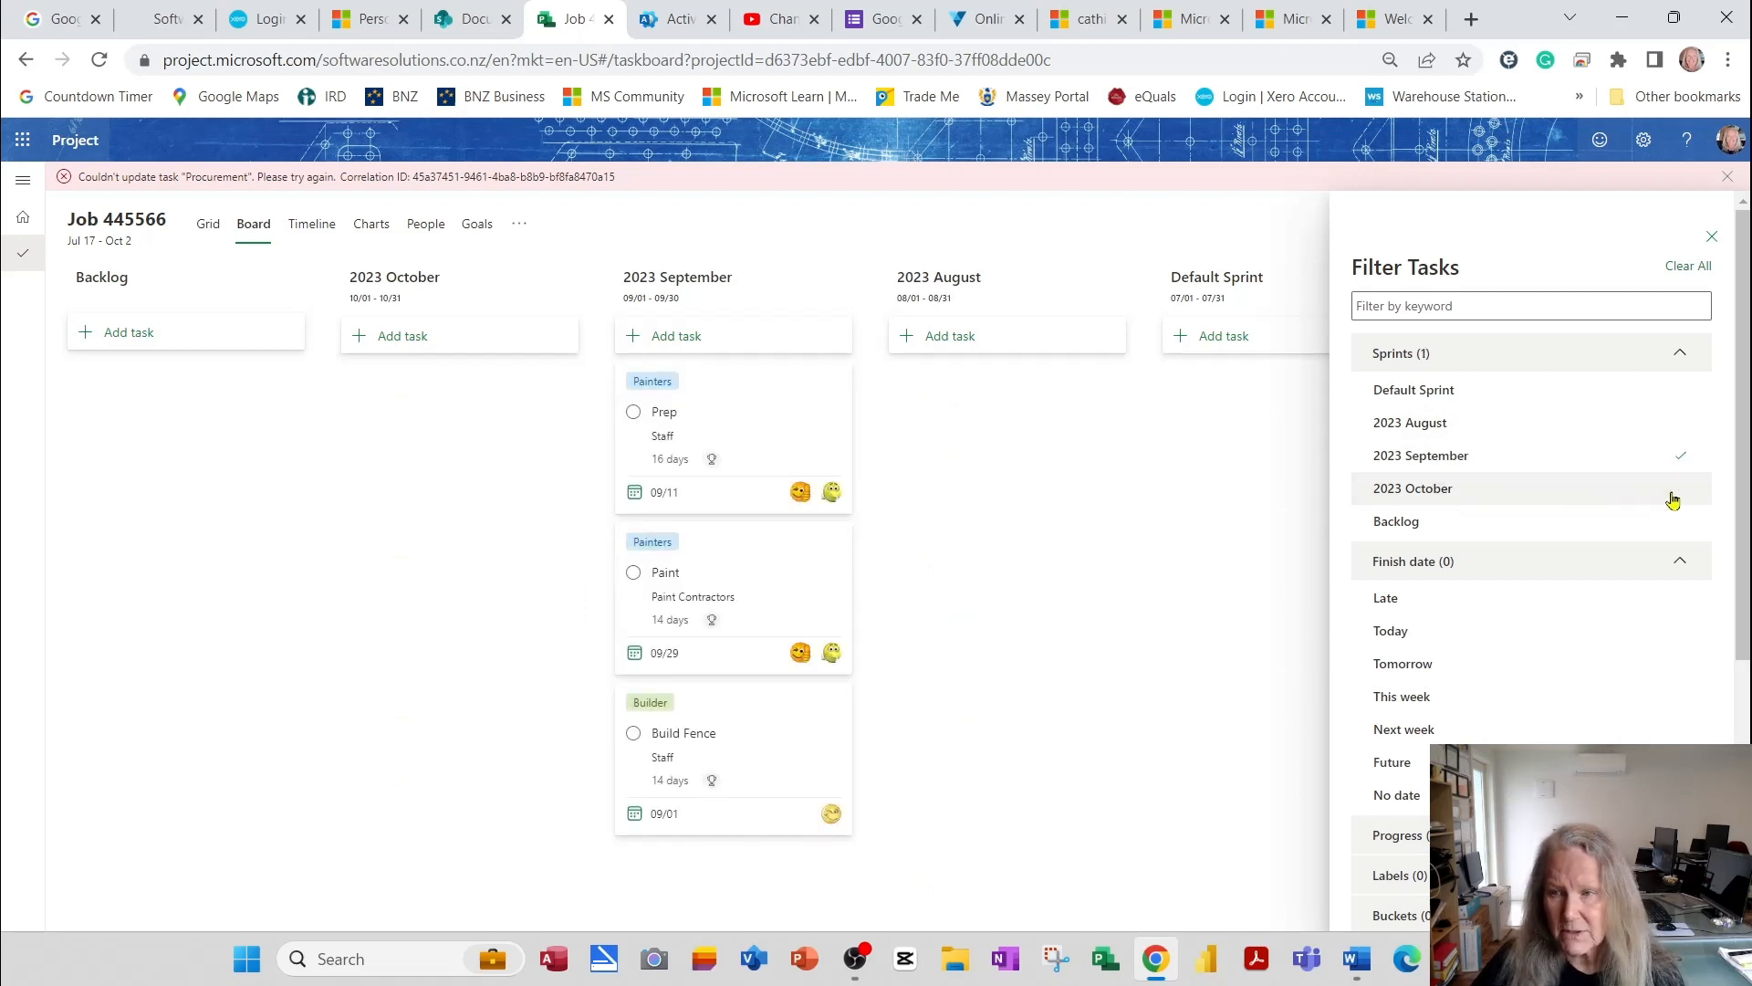
left_click(1683, 498)
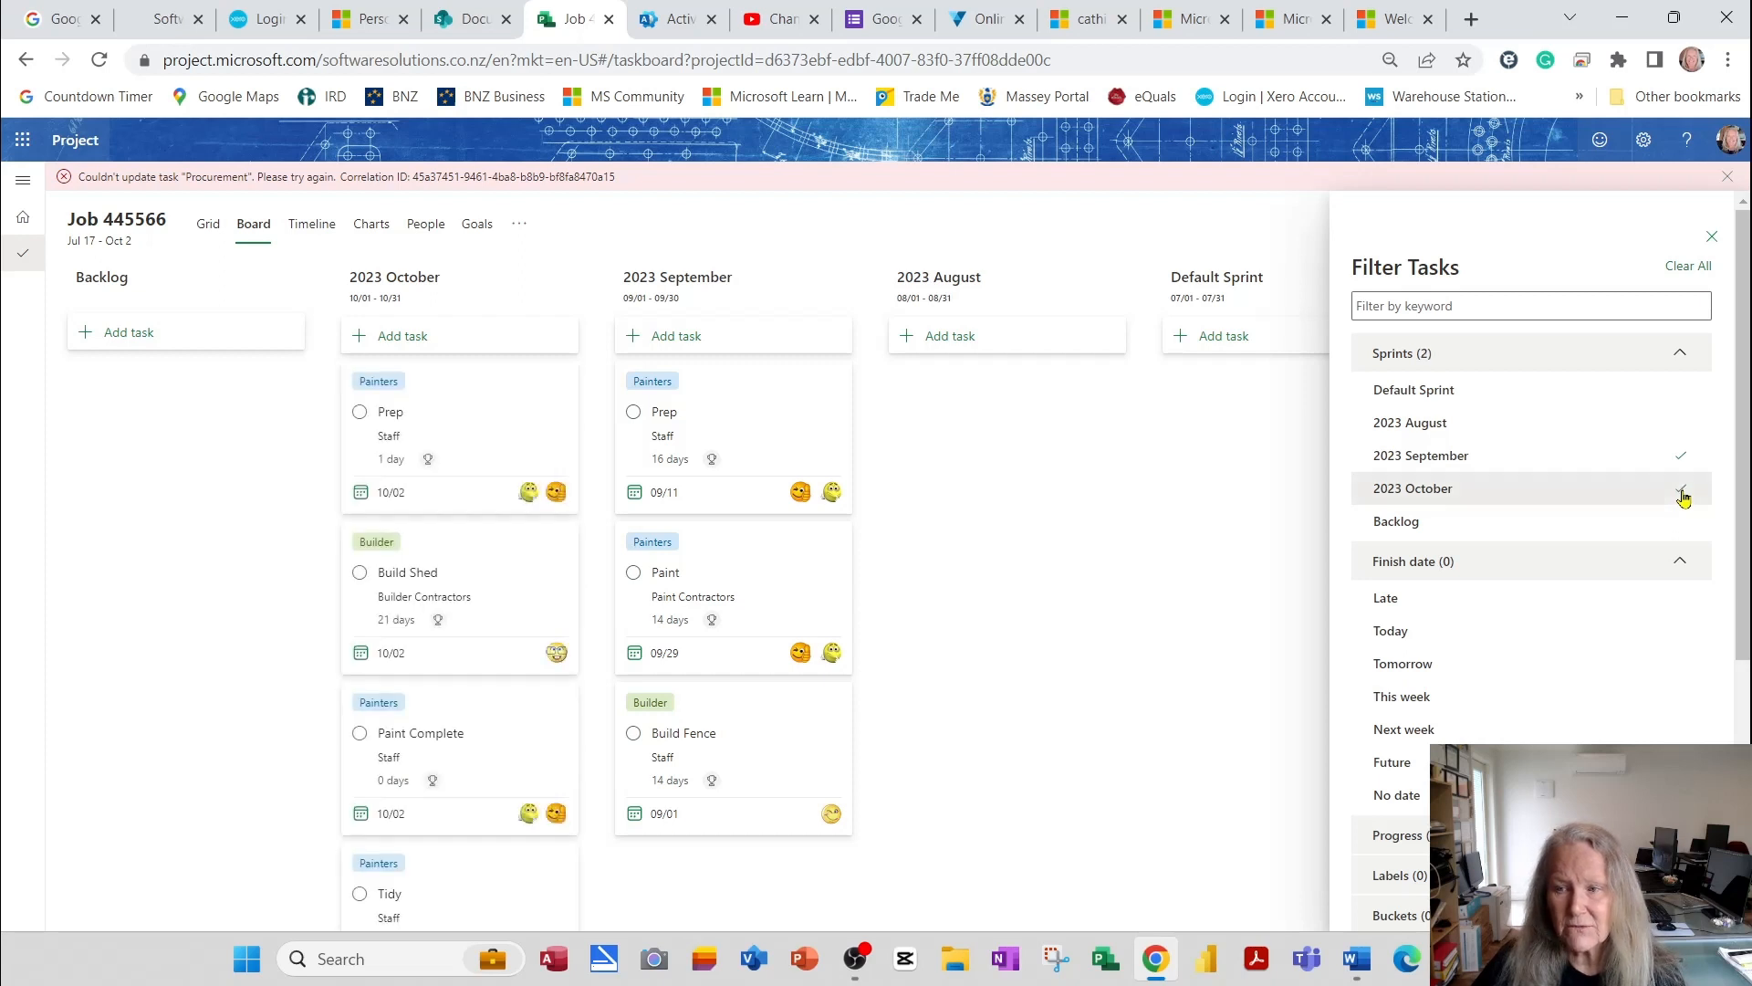
Clear both sprint filters from the board and look at the available grouping options
left_click(1684, 497)
left_click(1683, 458)
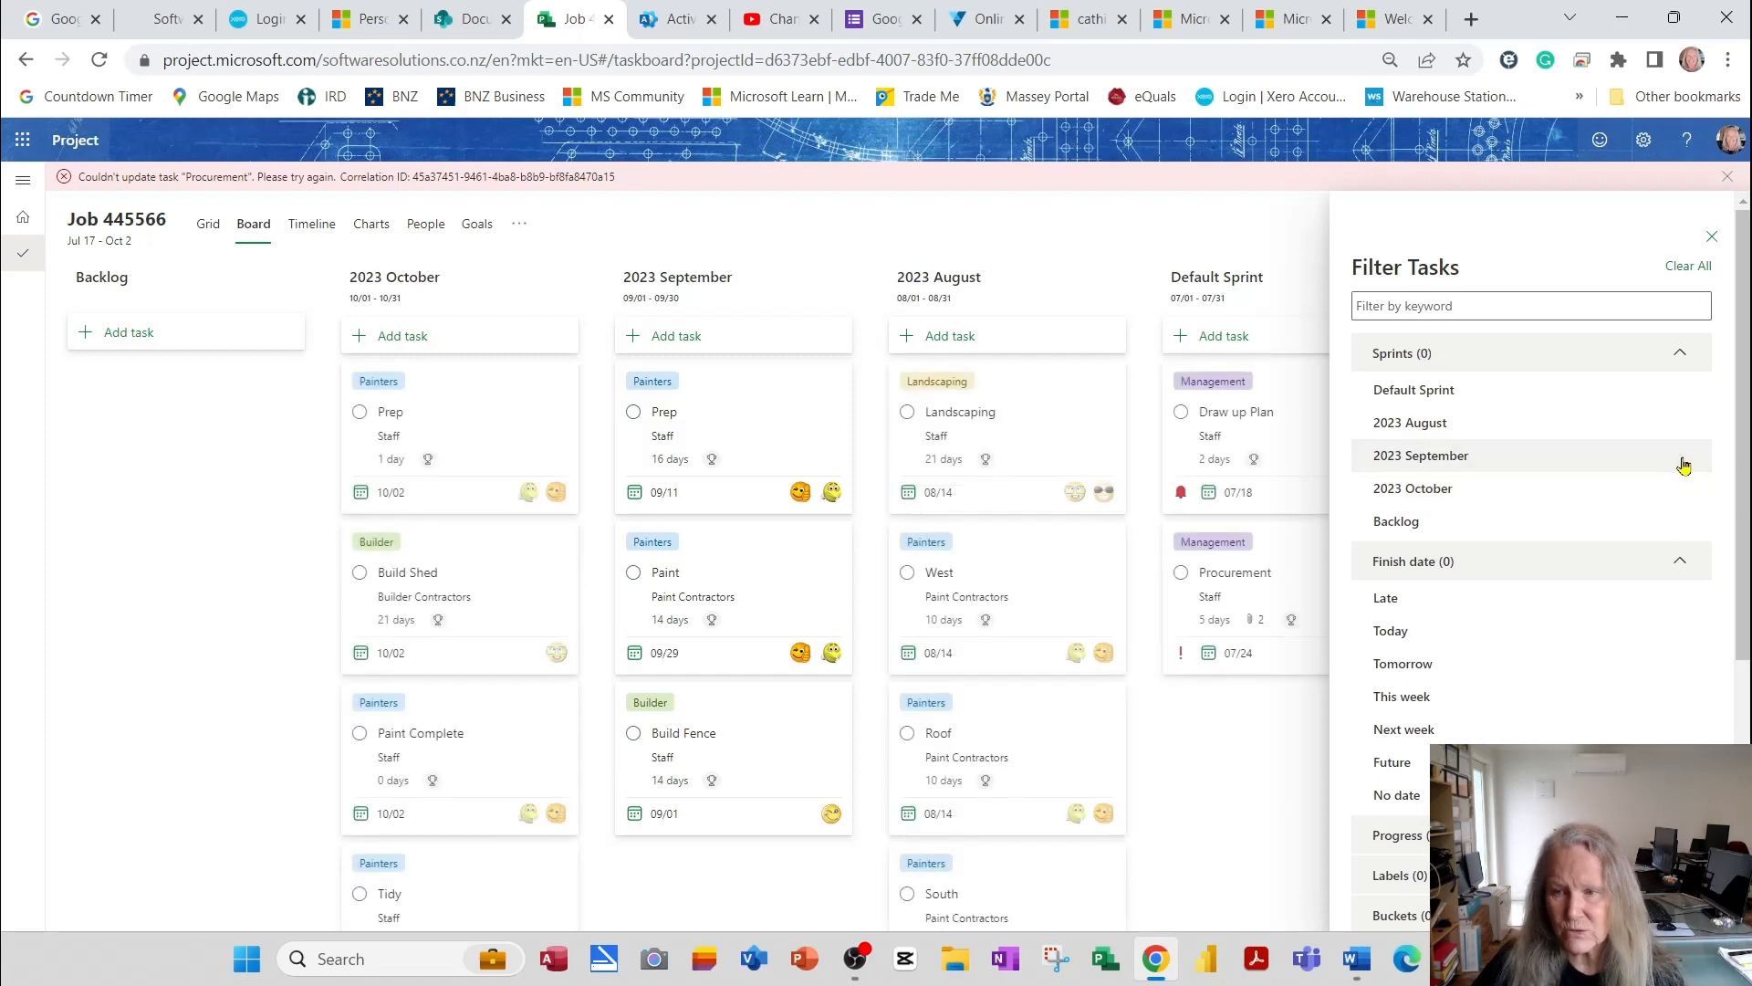
left_click(1682, 562)
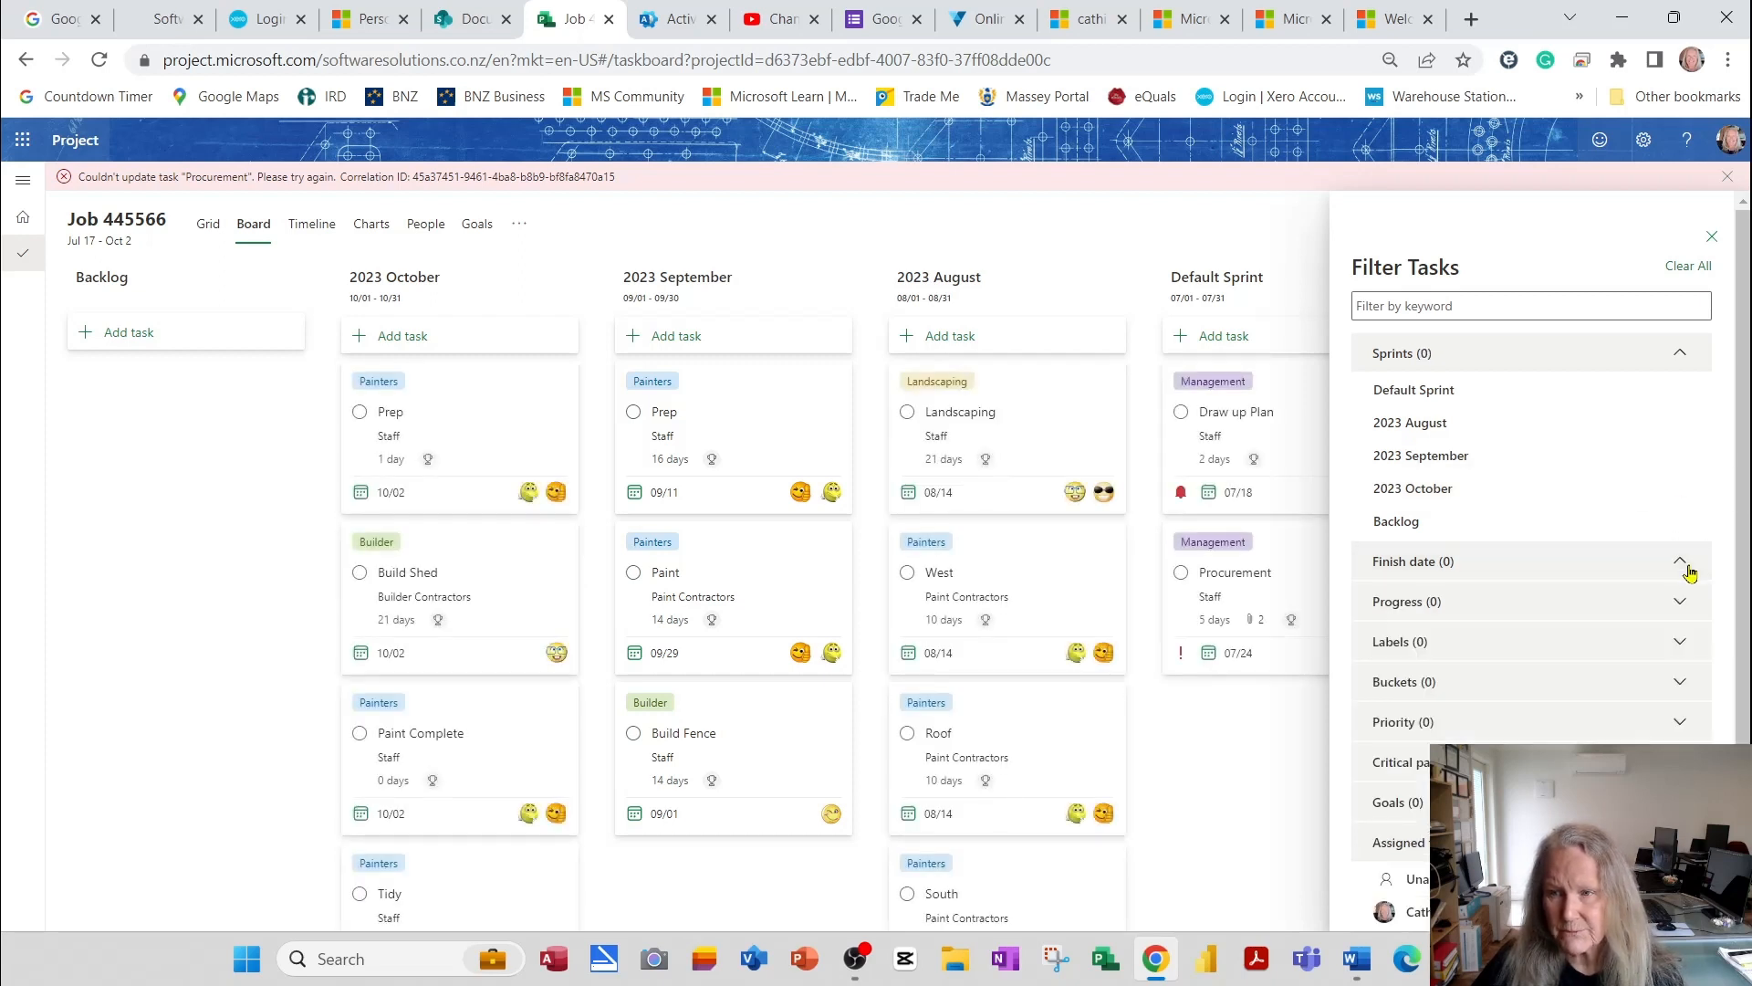
left_click(1713, 238)
left_click(1533, 228)
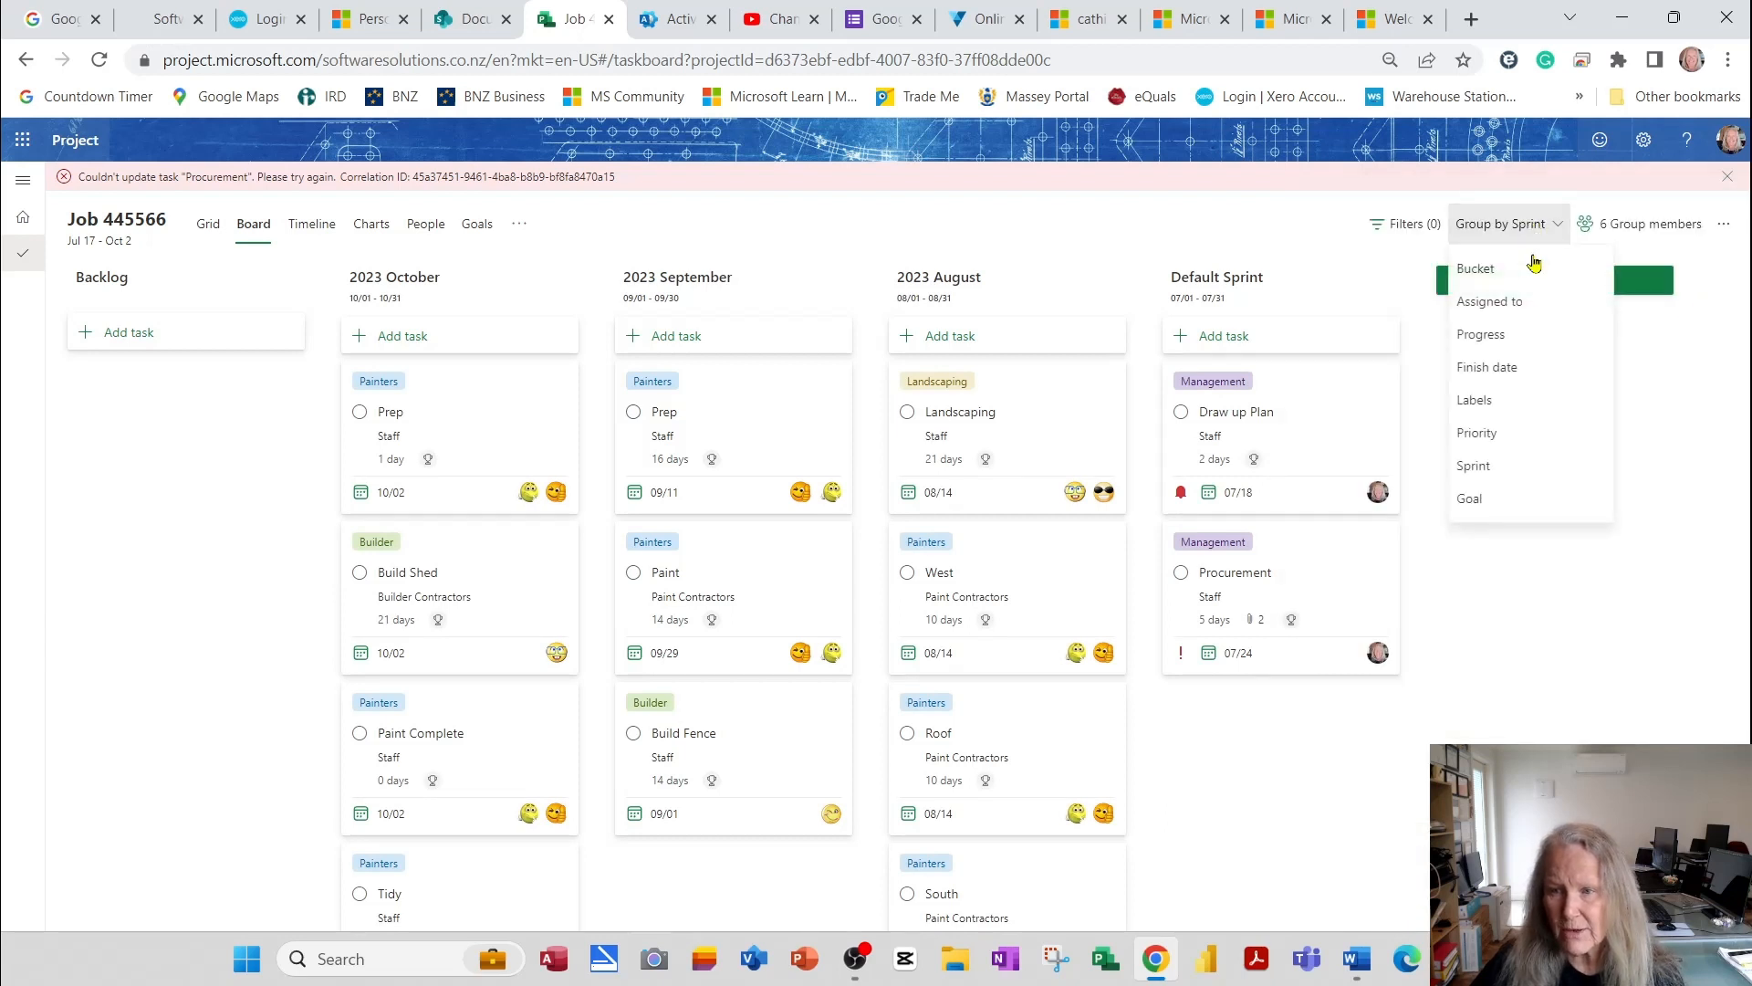
left_click(1508, 568)
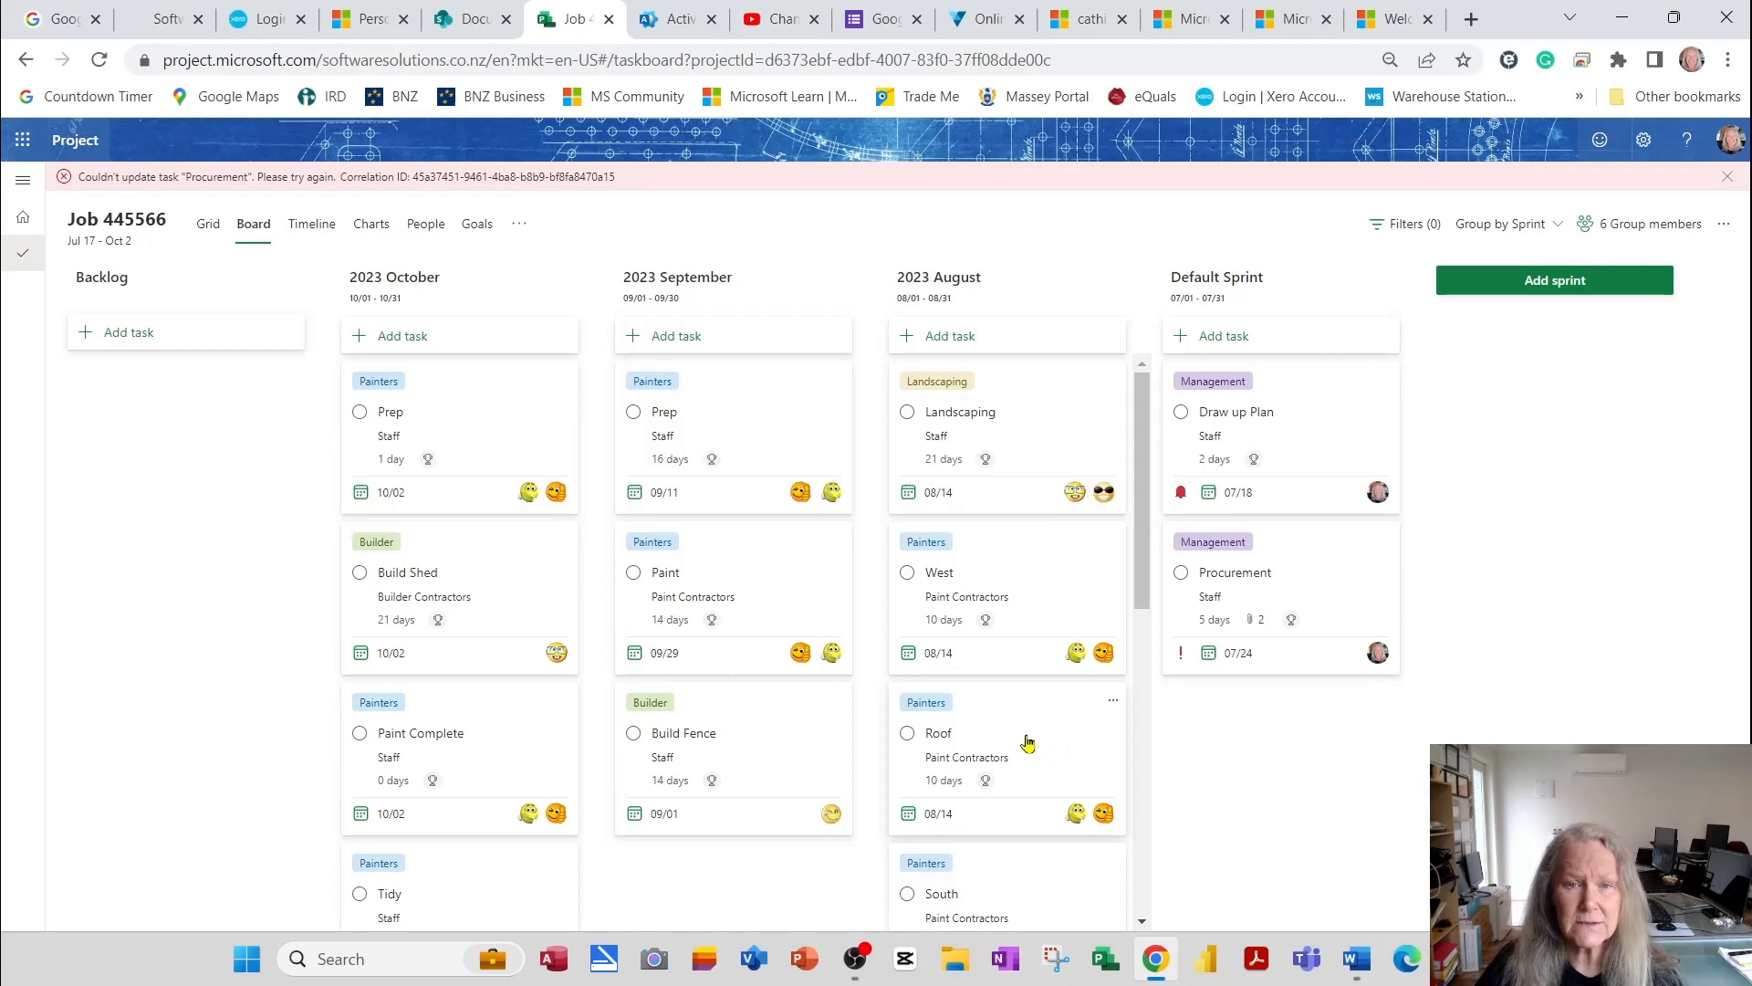
Add the existing % complete field as a column in the project's task grid
left_click(205, 227)
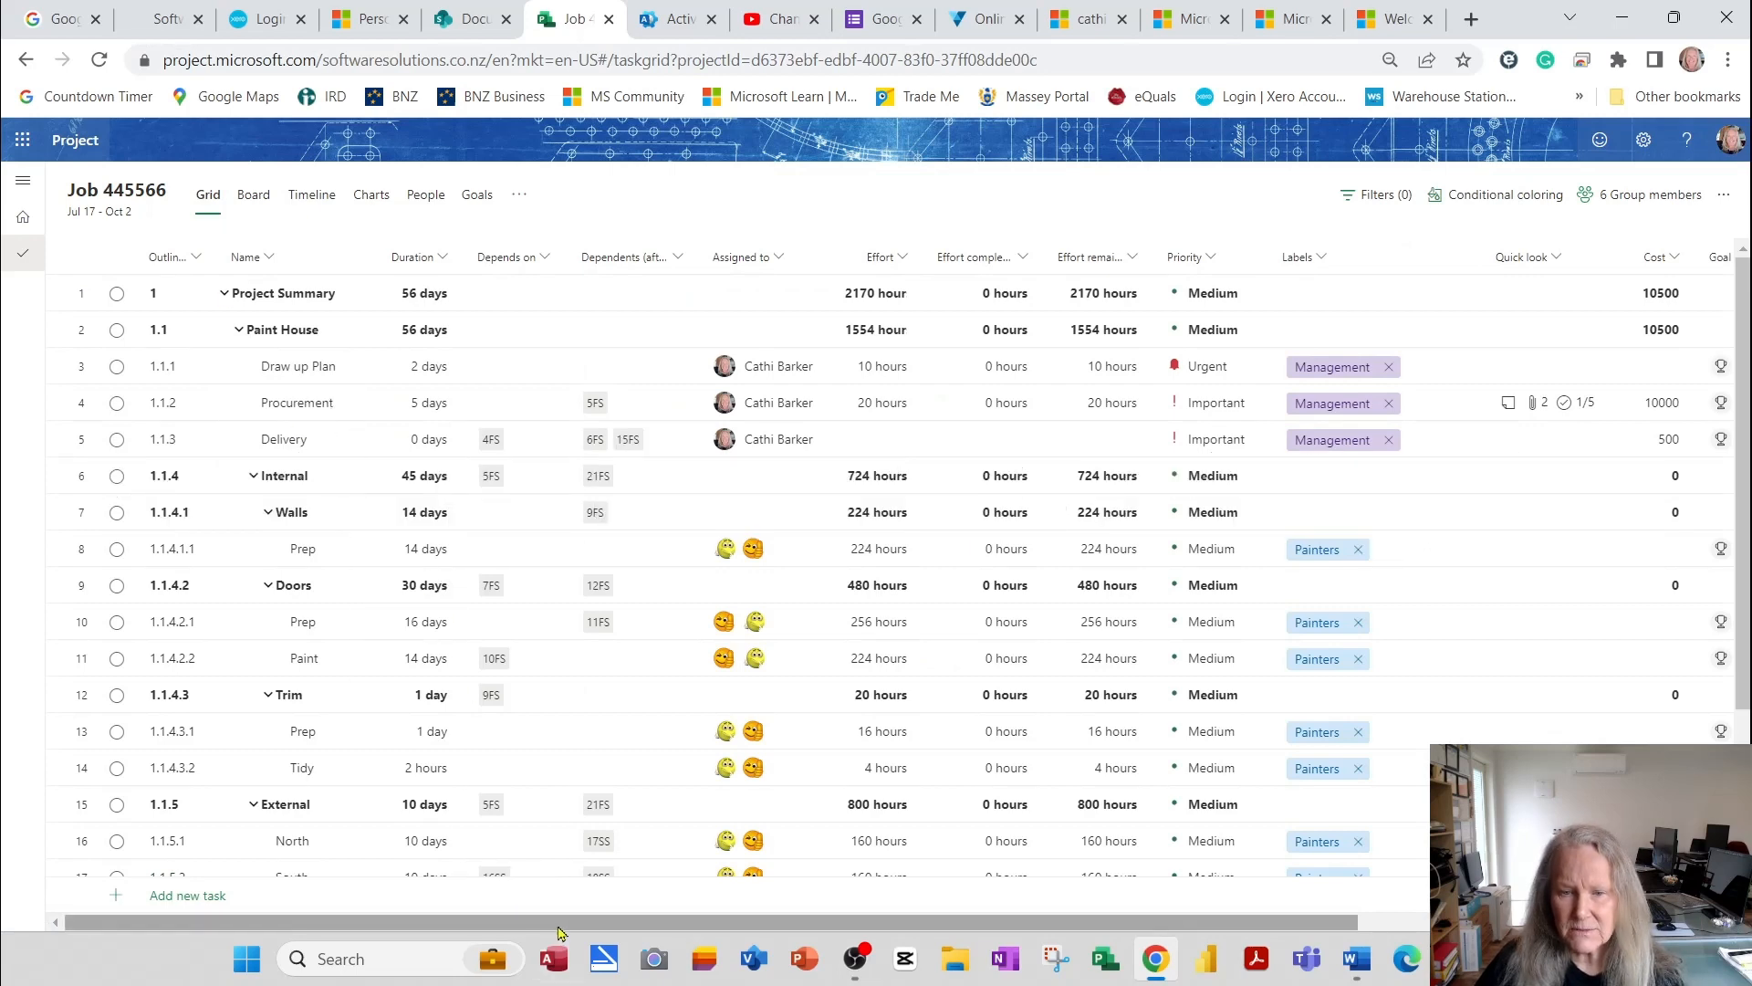
left_click_drag(515, 929, 1079, 932)
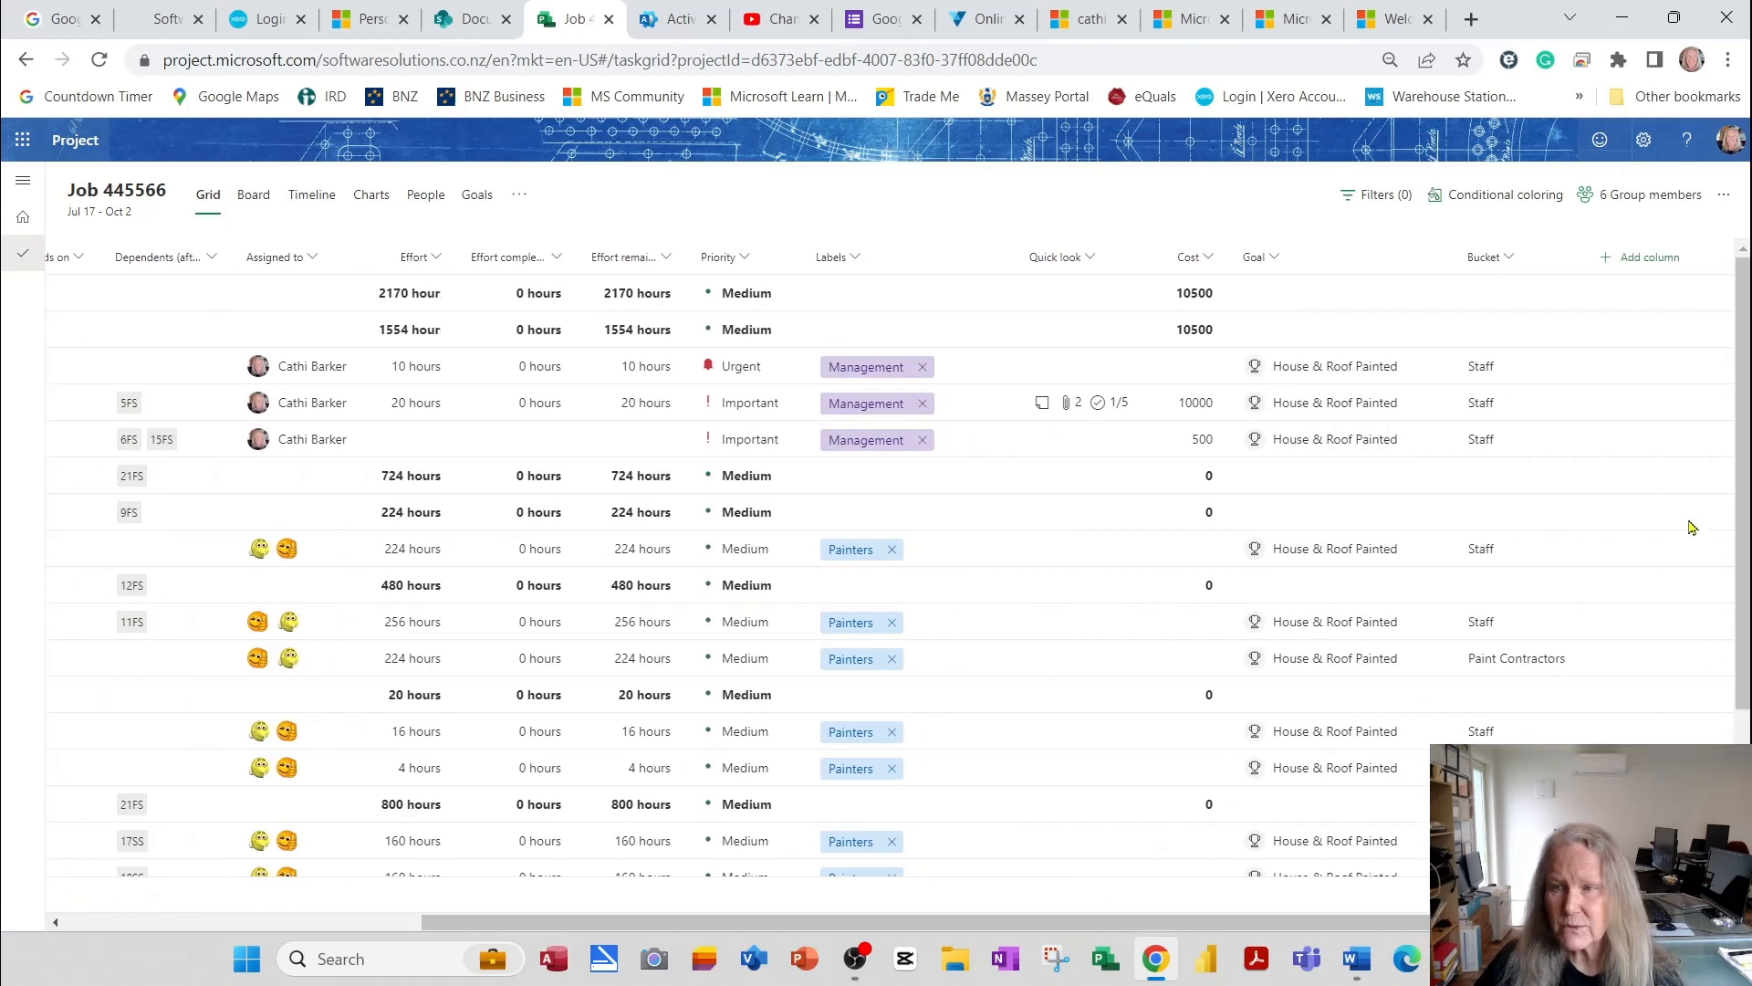
left_click(1654, 259)
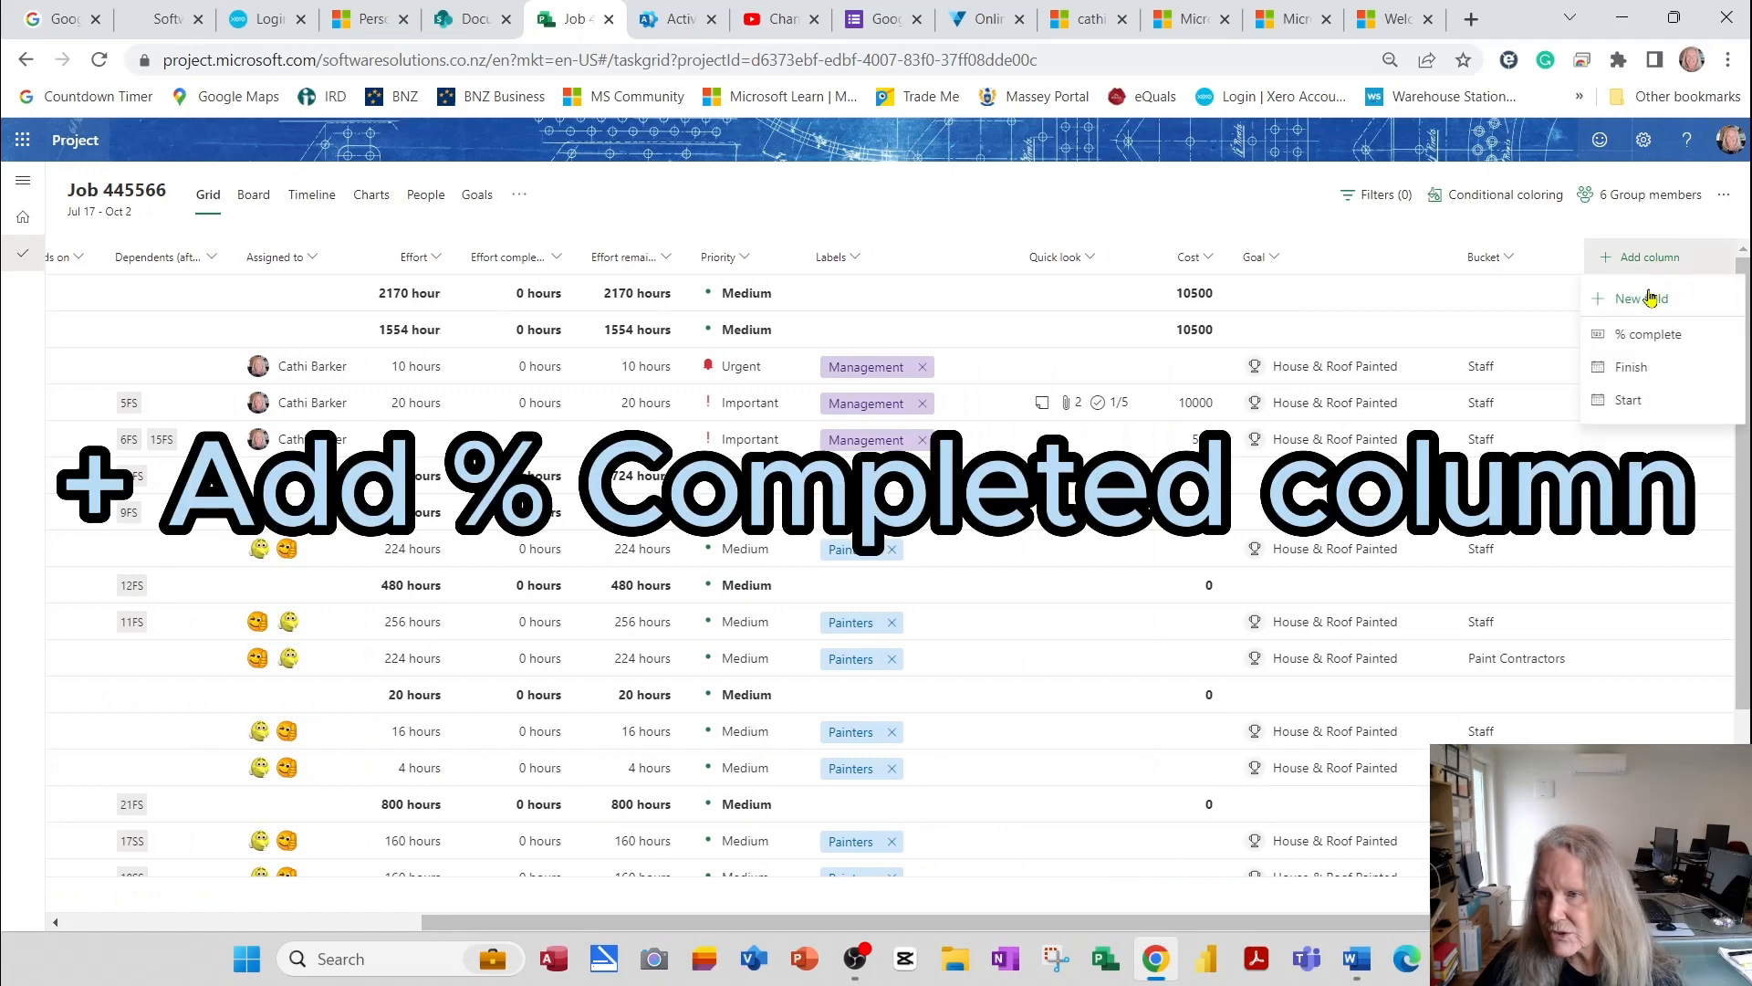
left_click(1645, 344)
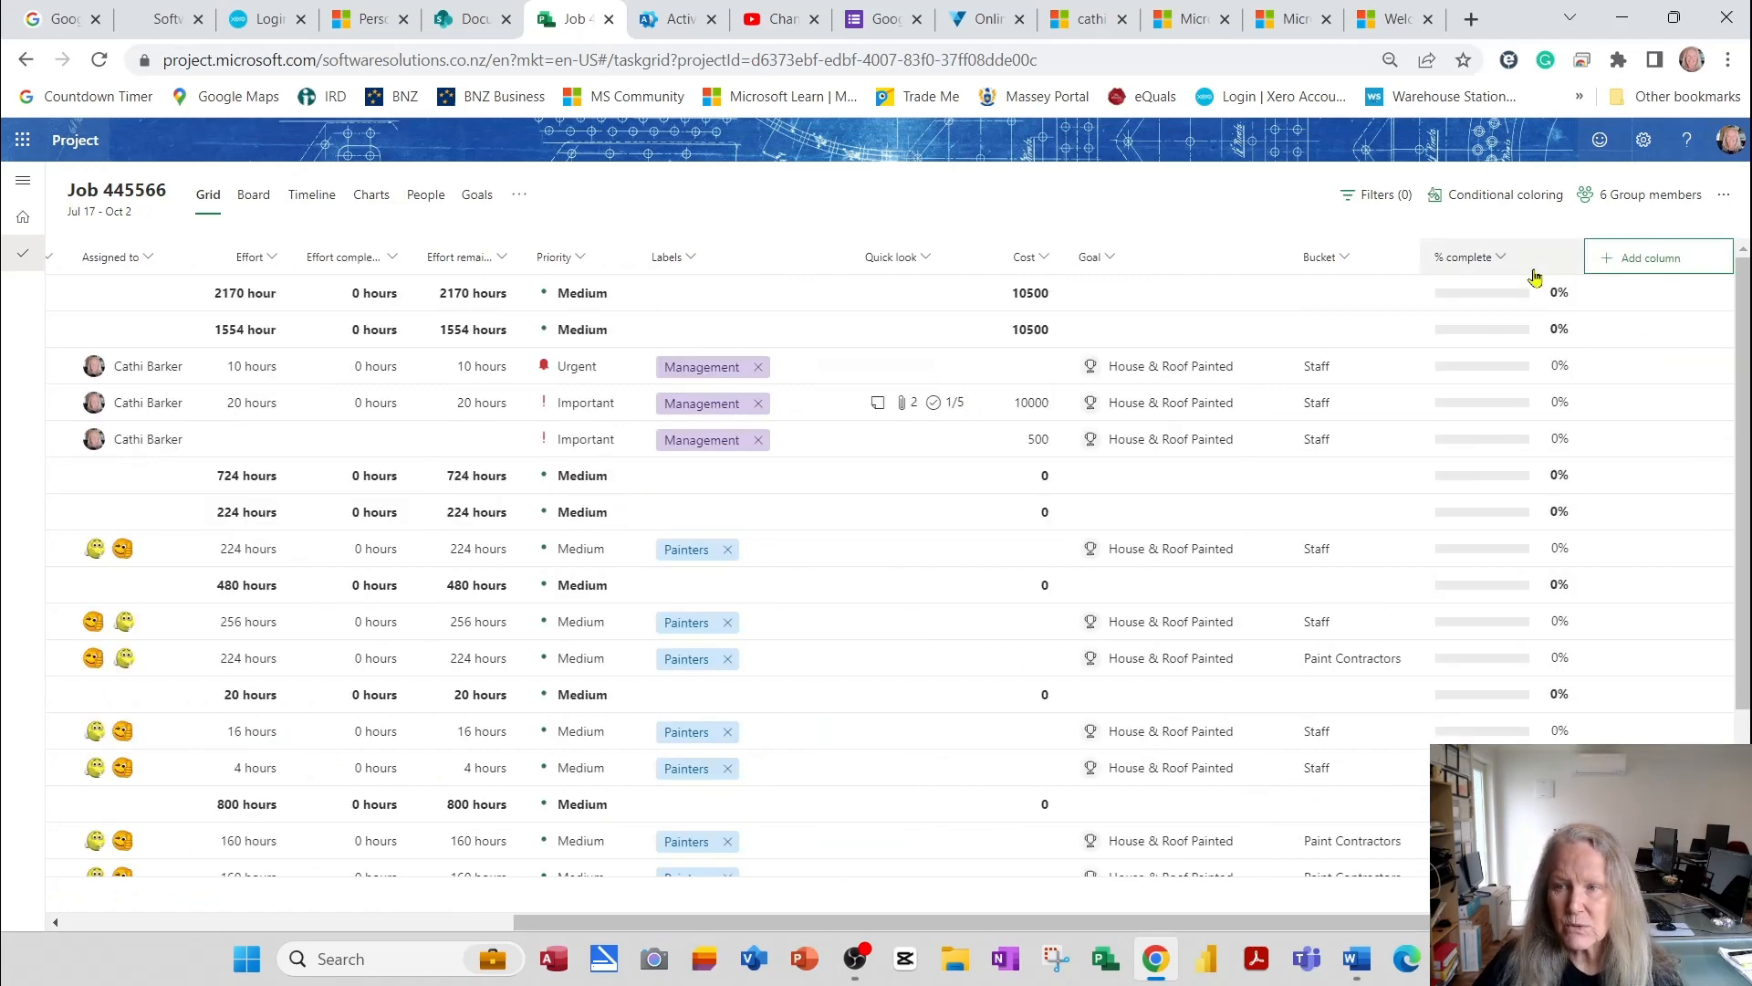
Mark the Draw up Plan task as complete and check its progress and the summary rows' progress in the % complete column
left_click_drag(931, 929, 523, 938)
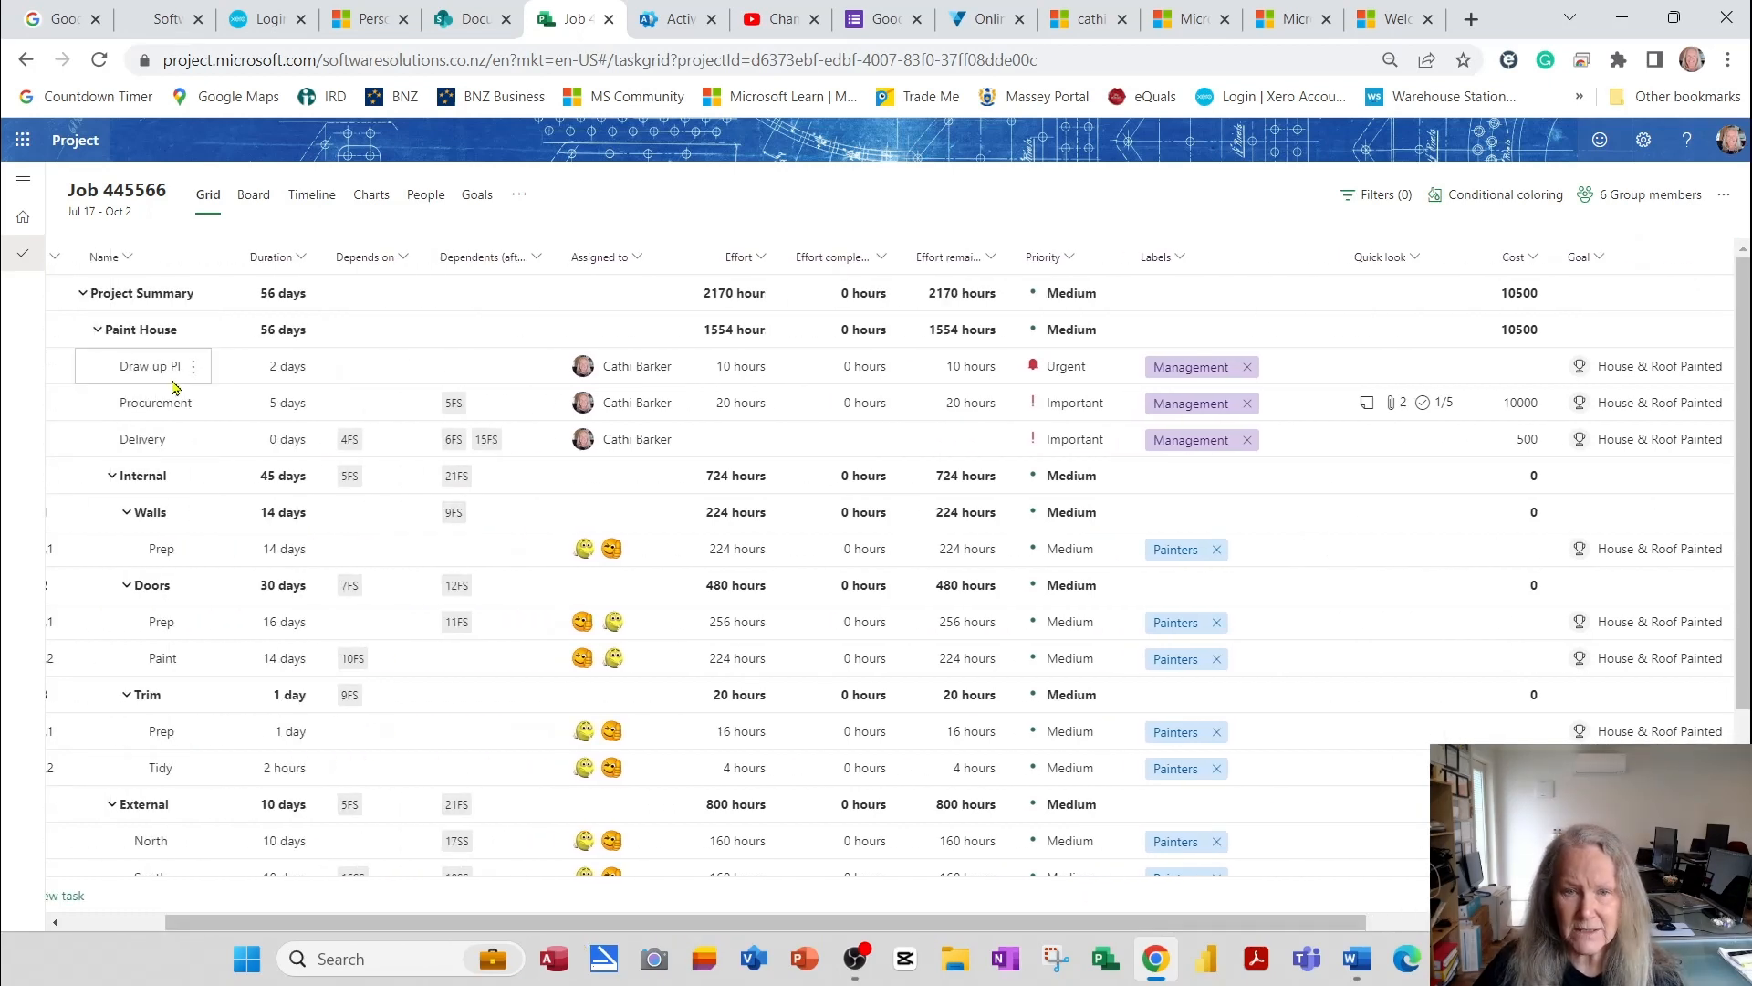
left_click_drag(229, 923, 129, 920)
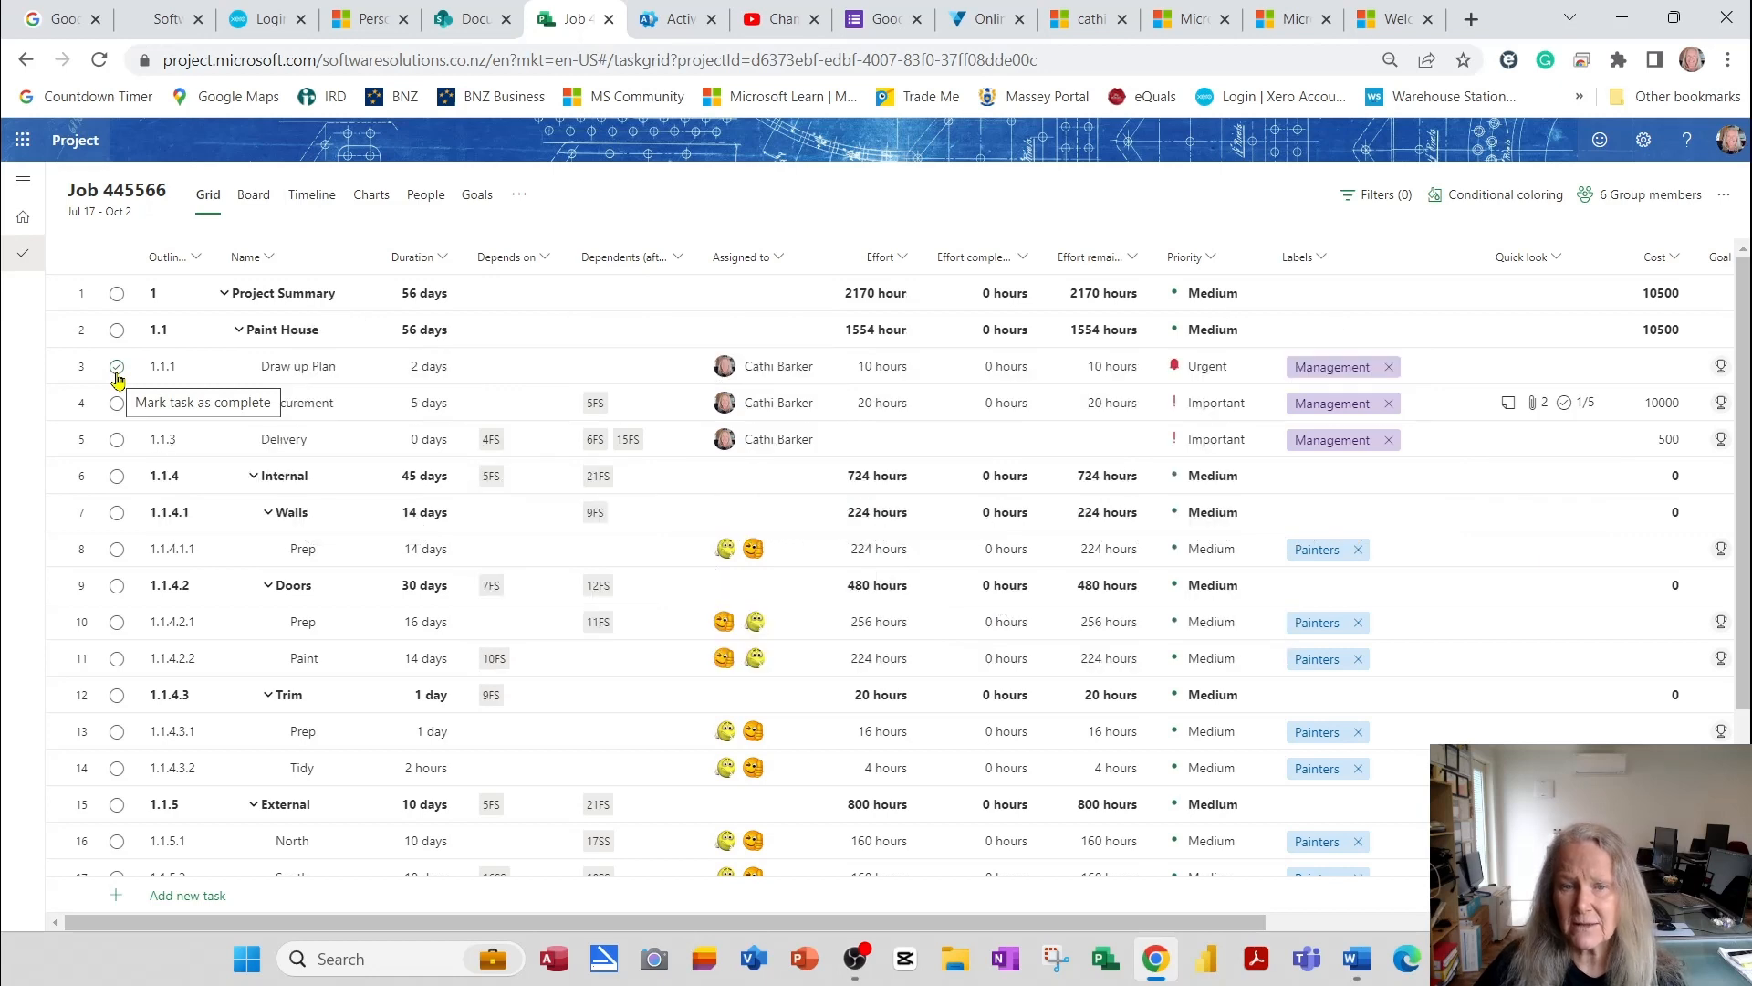
left_click(117, 370)
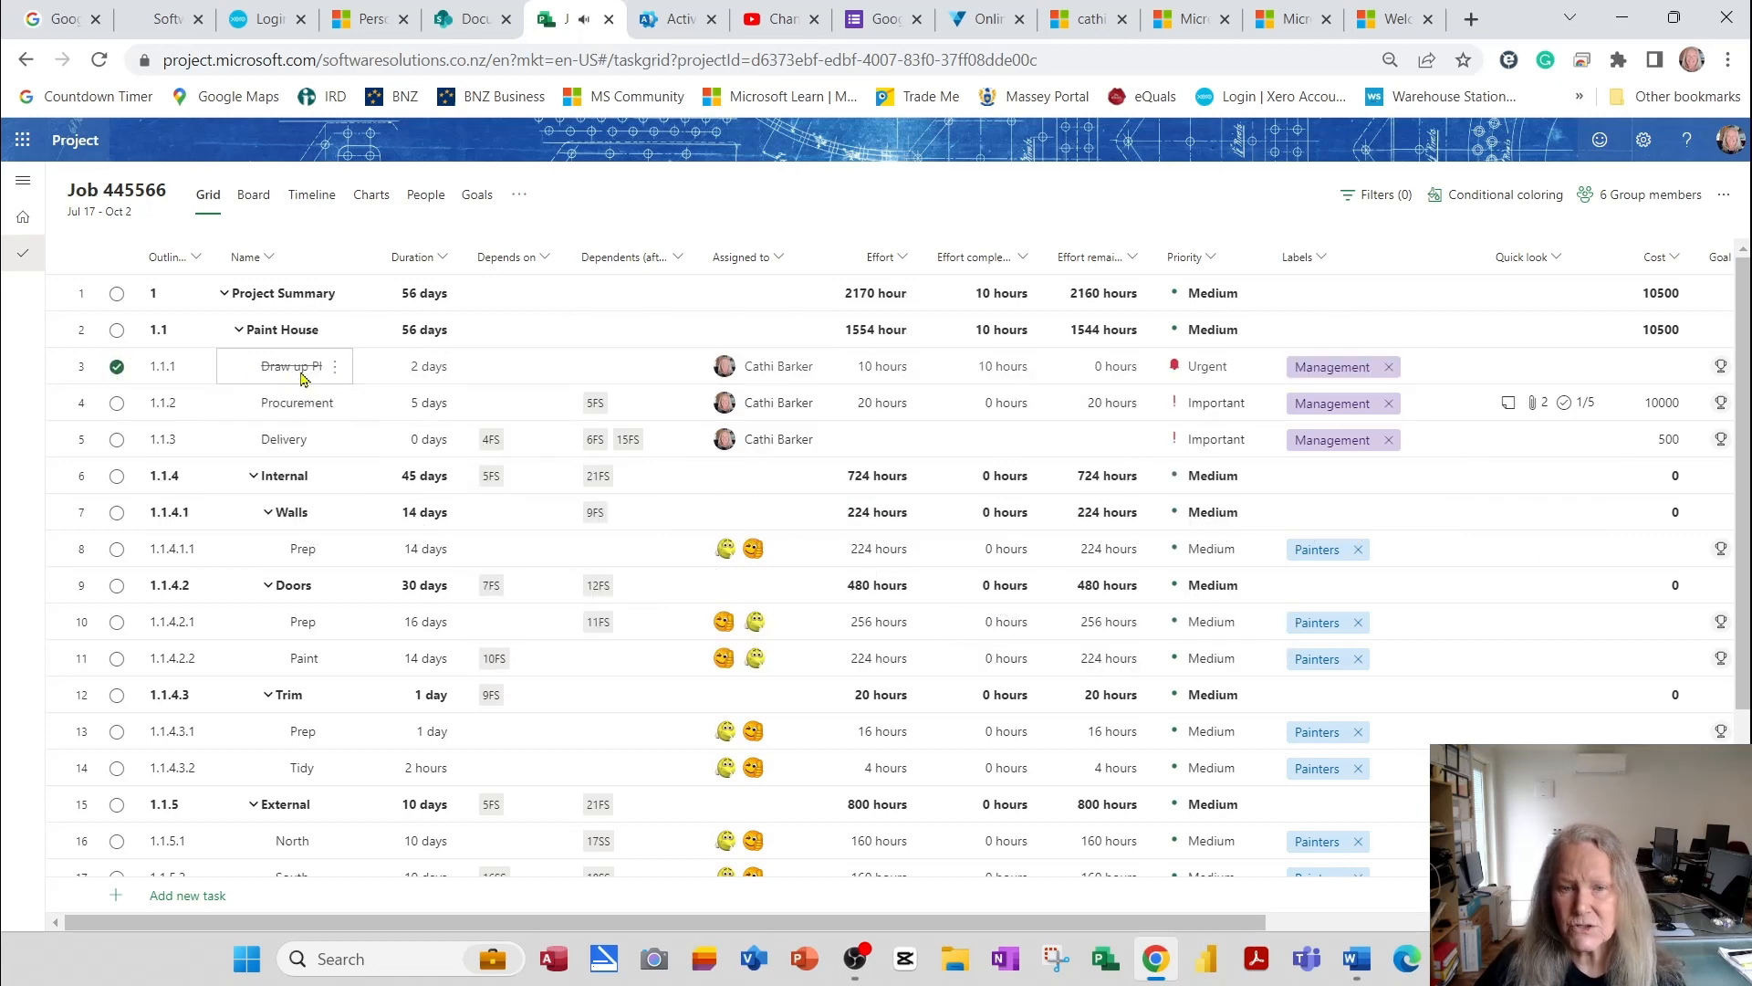
left_click_drag(636, 929, 1157, 908)
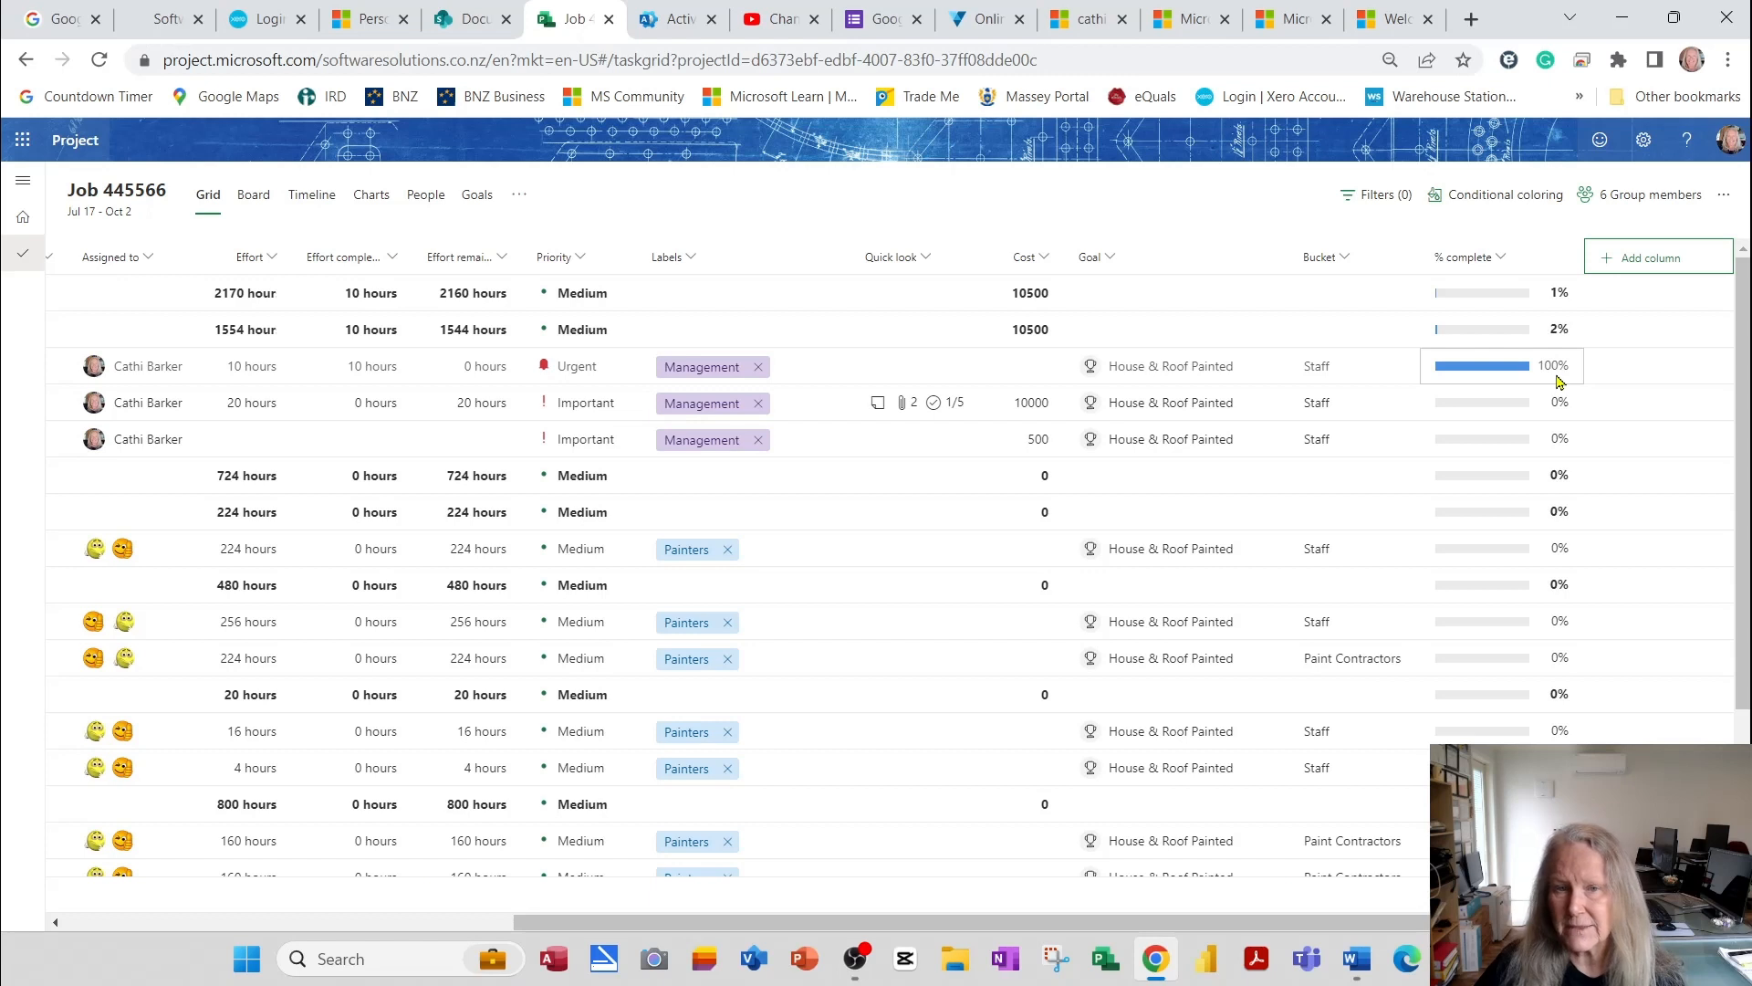
mouse_move(1560, 380)
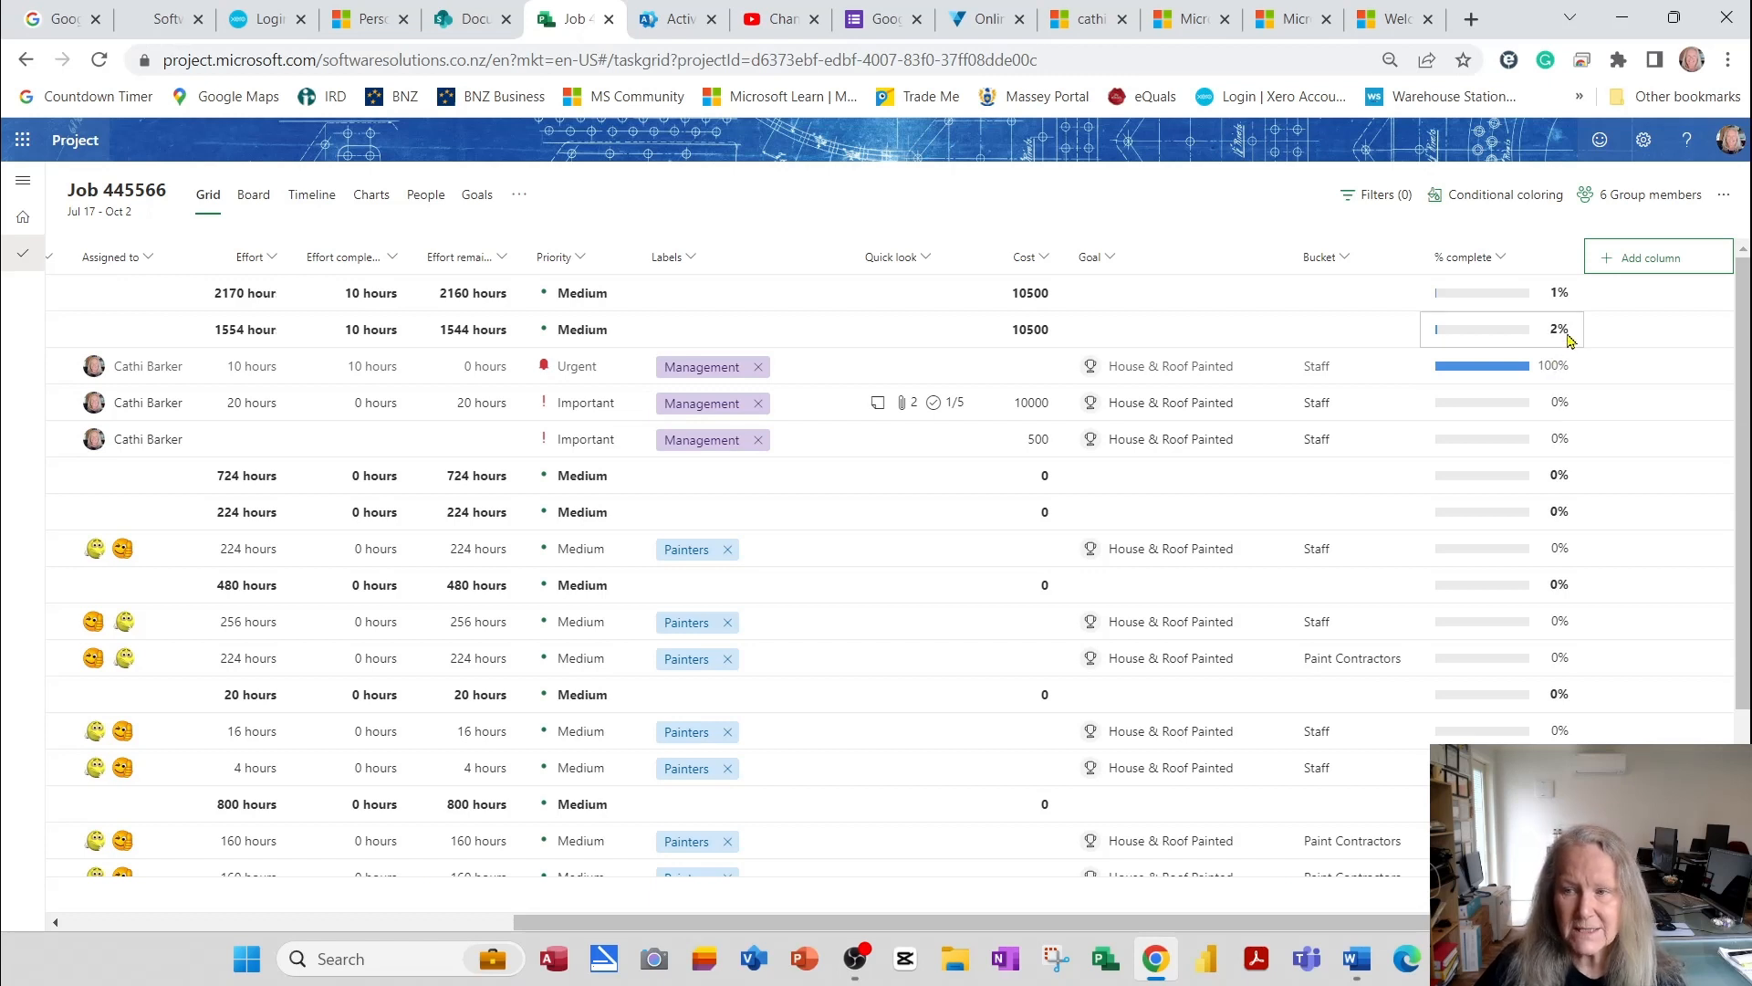
mouse_move(1569, 340)
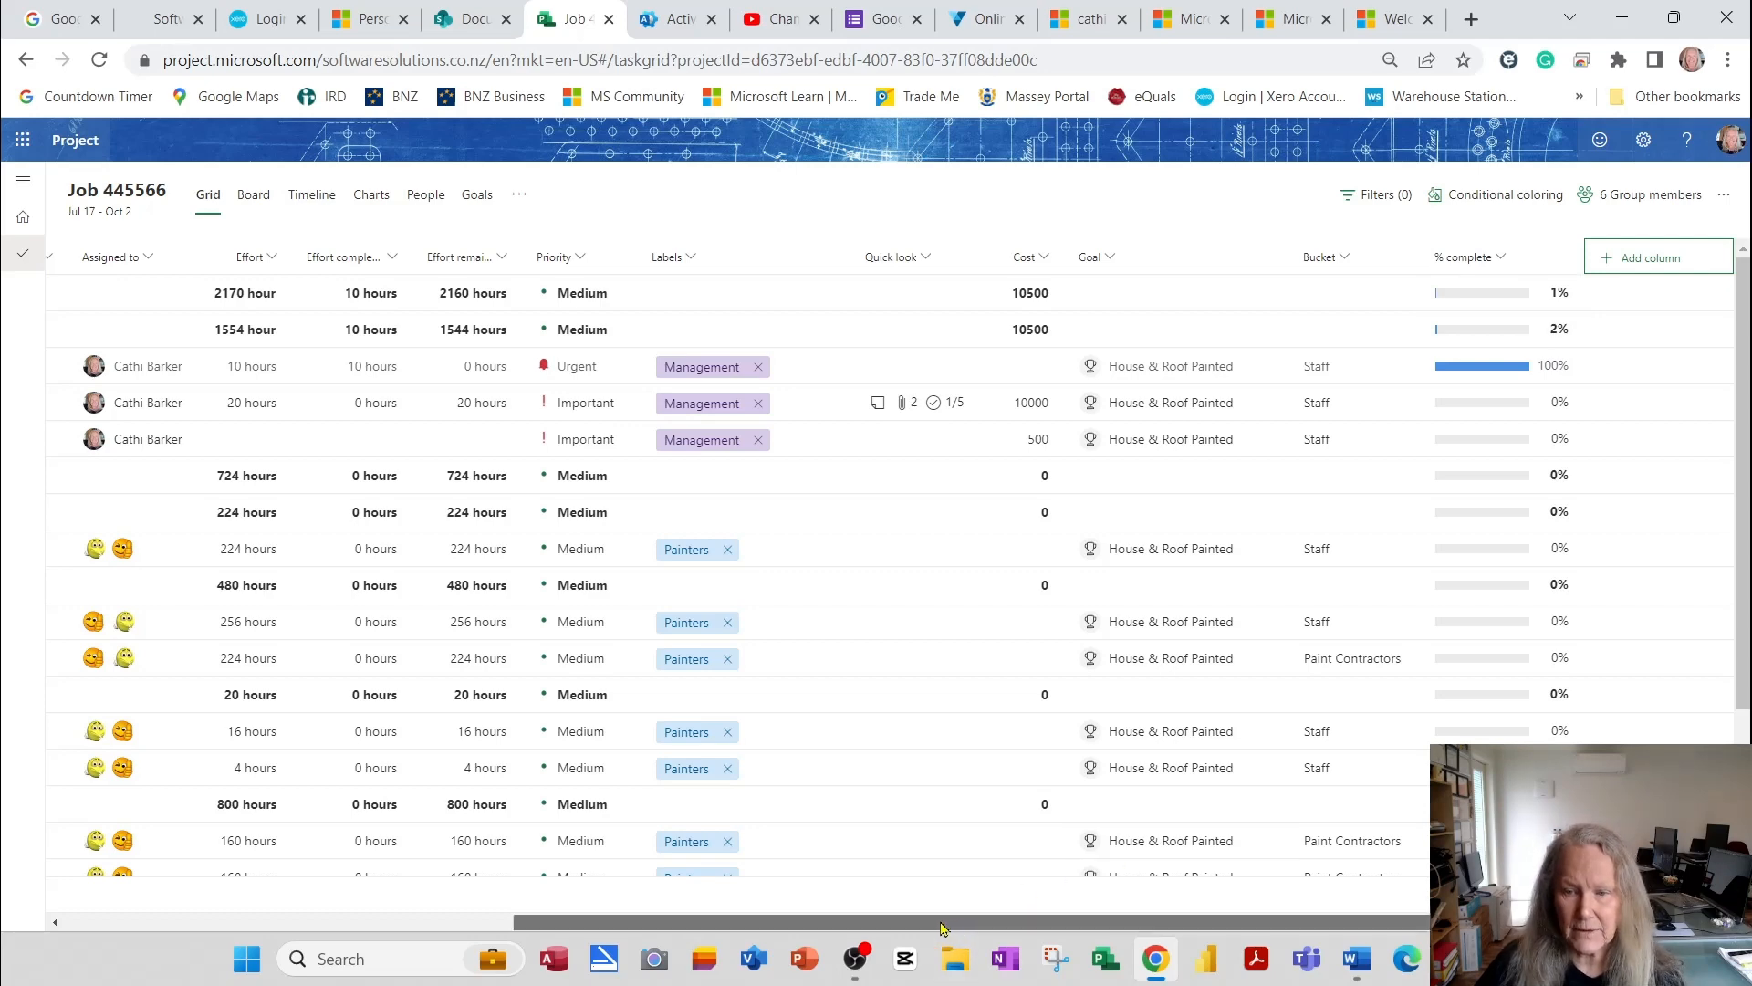
Mark the Procurement and Delivery tasks as complete in the grid
left_click_drag(949, 922, 495, 926)
left_click(117, 403)
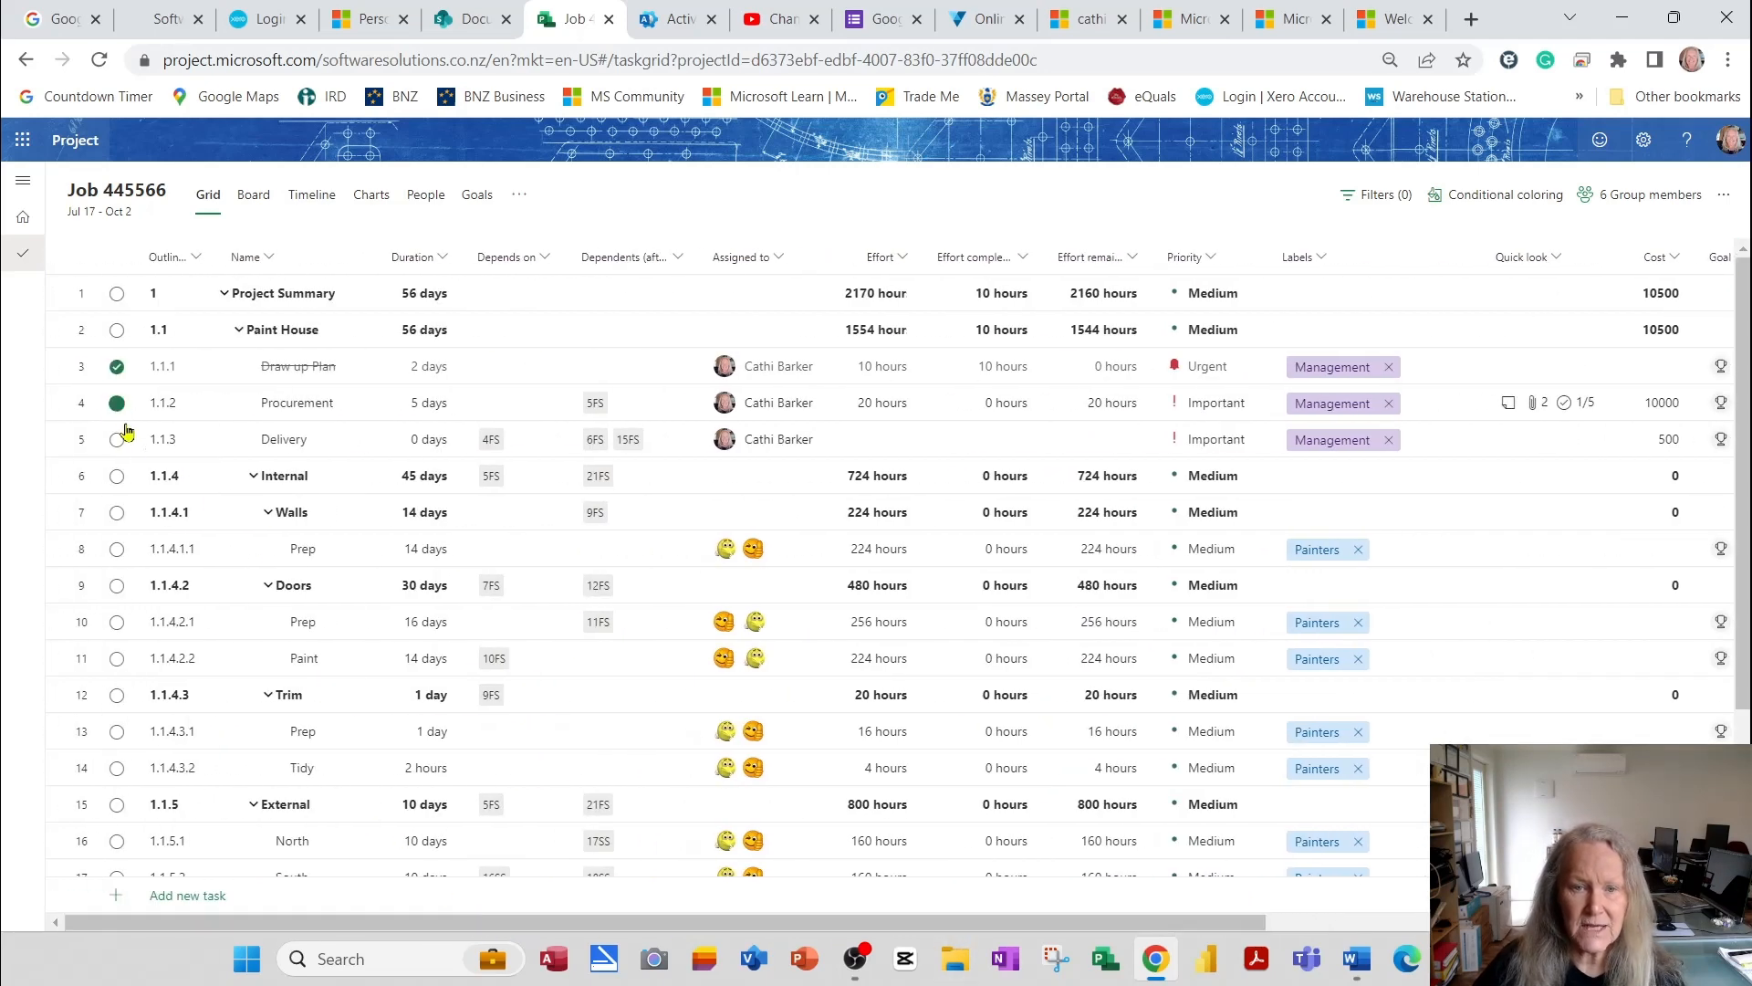
left_click(116, 441)
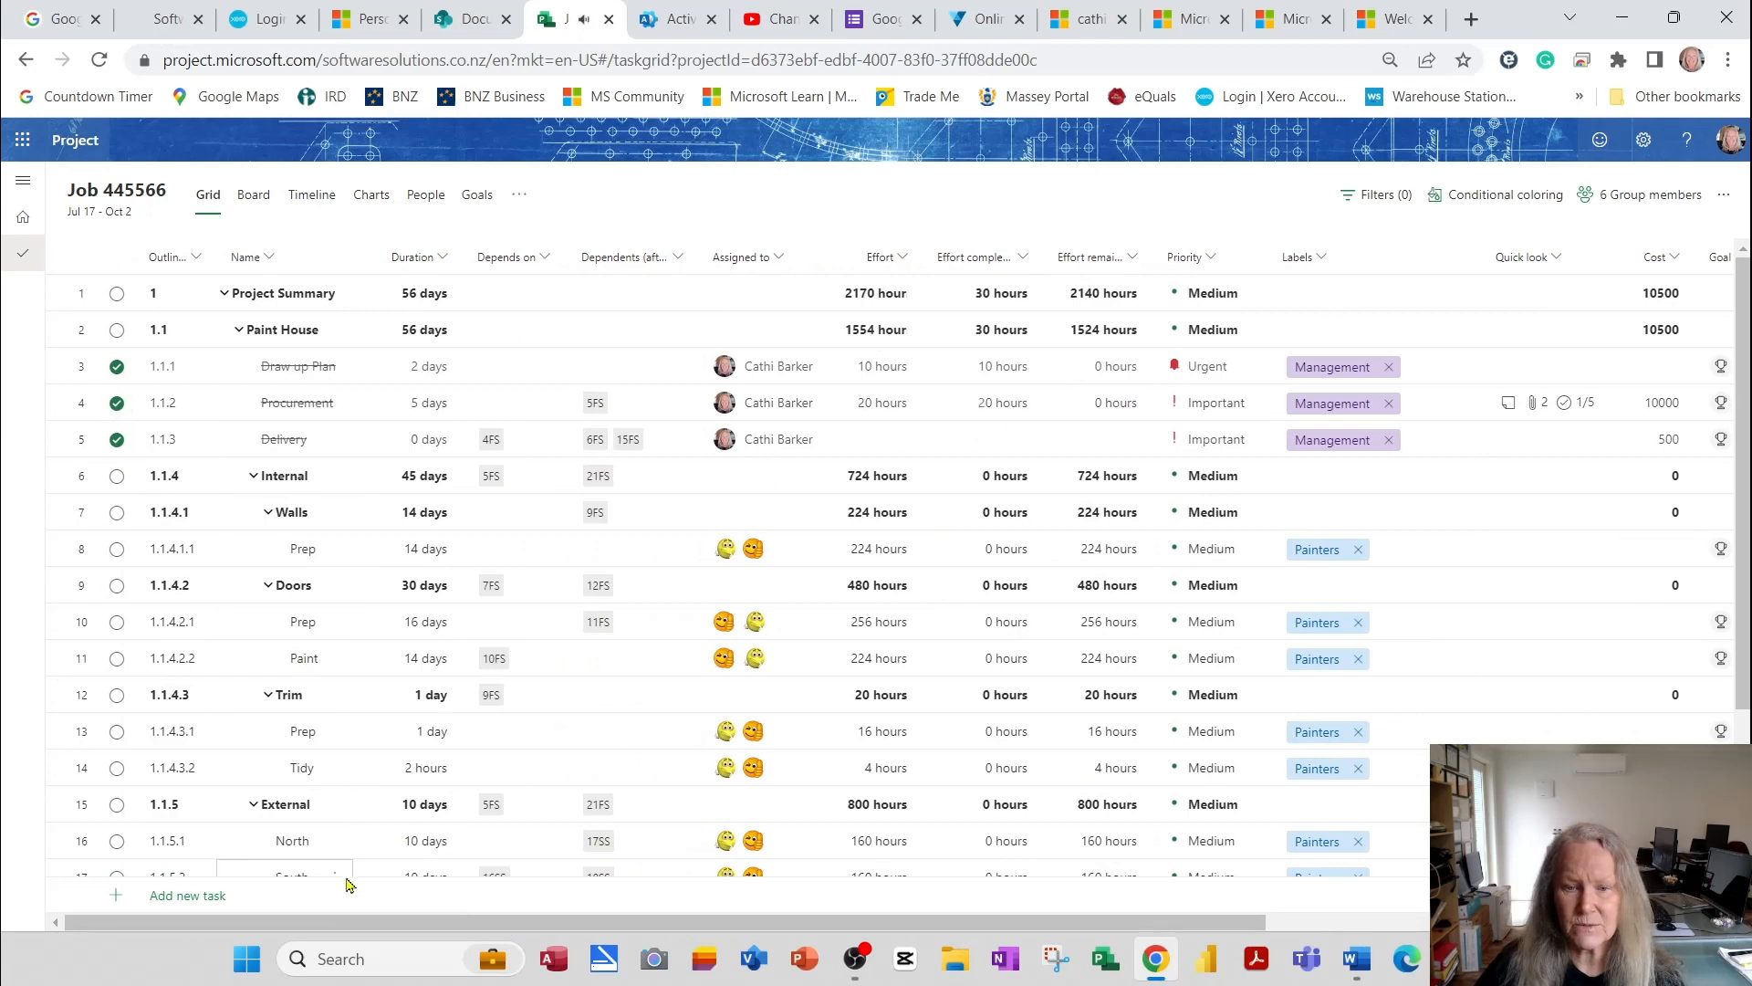
Set the % complete of the 14-day Prep task under Walls to 100
left_click_drag(354, 924, 1102, 916)
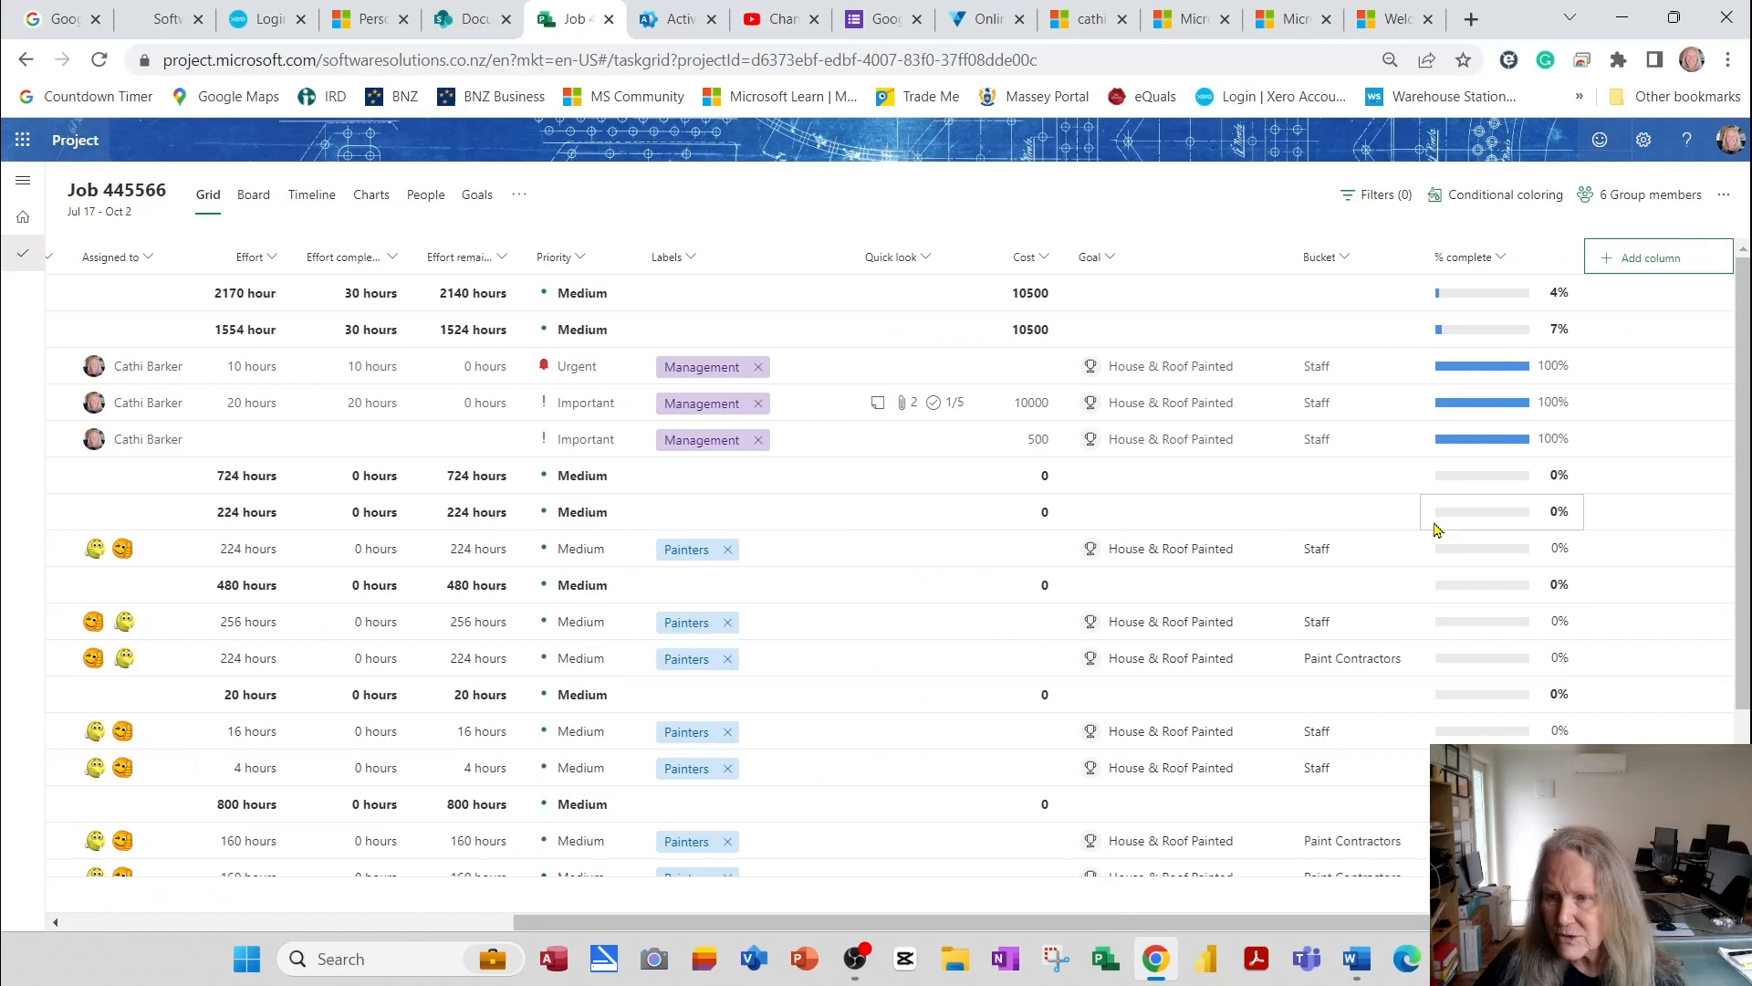
left_click(1480, 554)
key("Return")
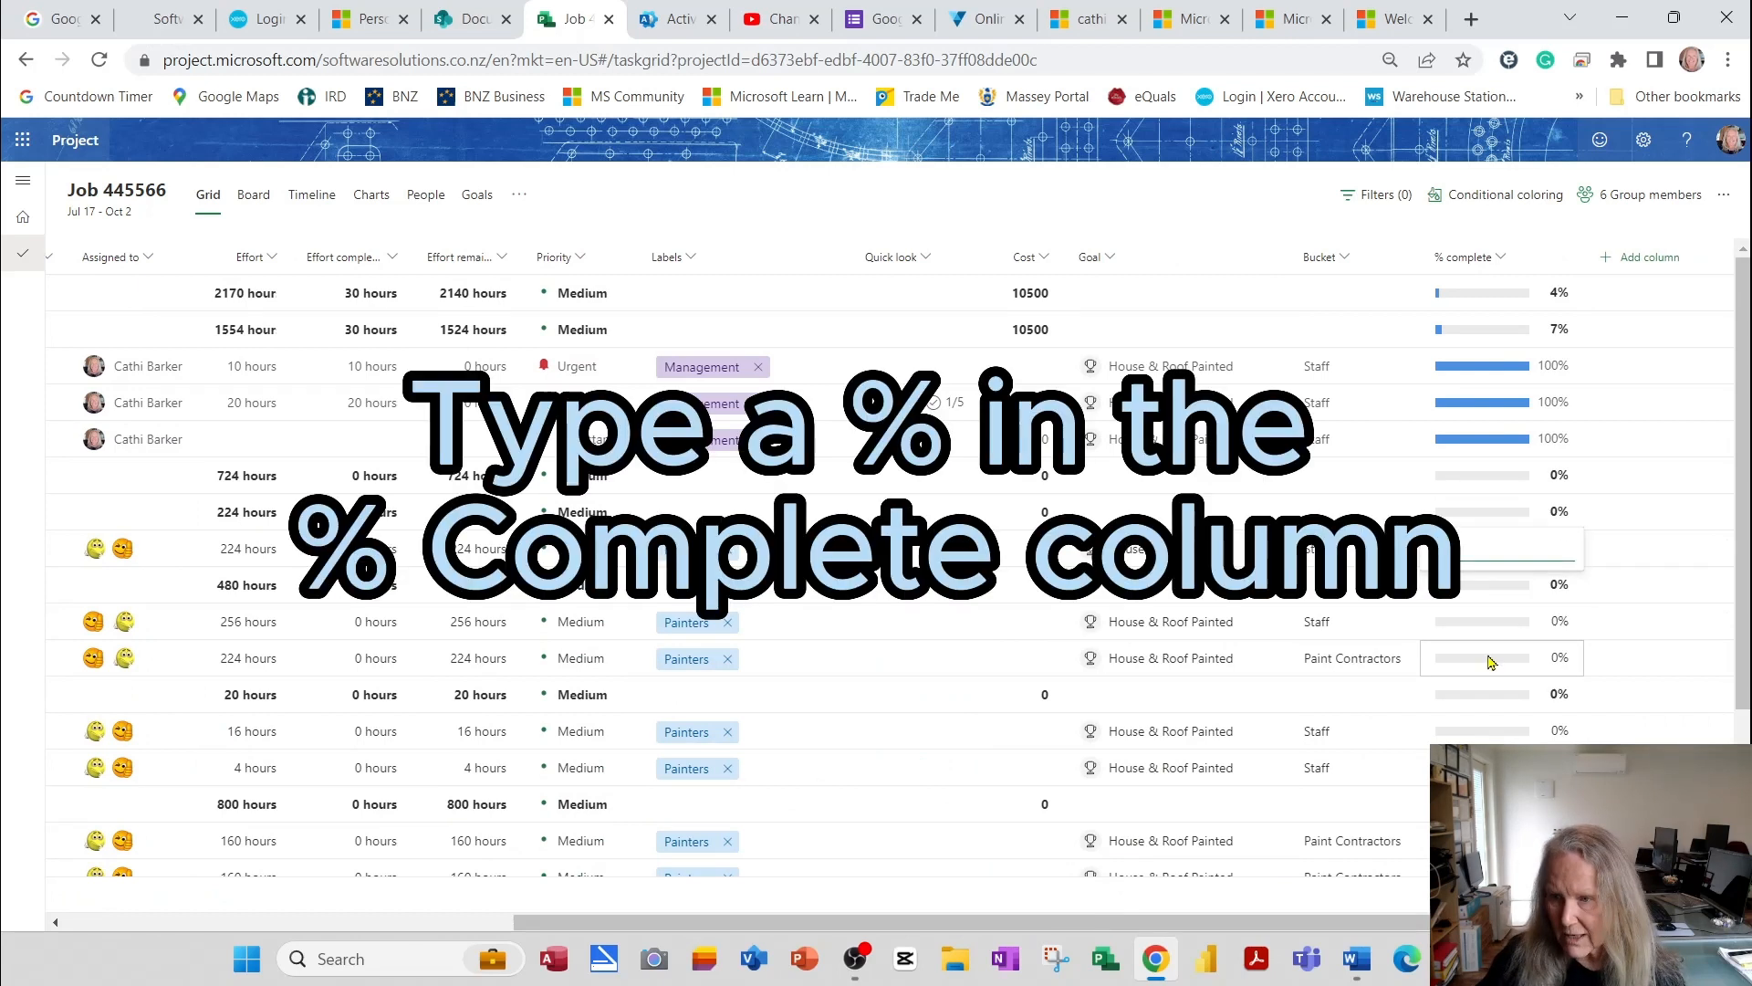
type("100")
key("Return")
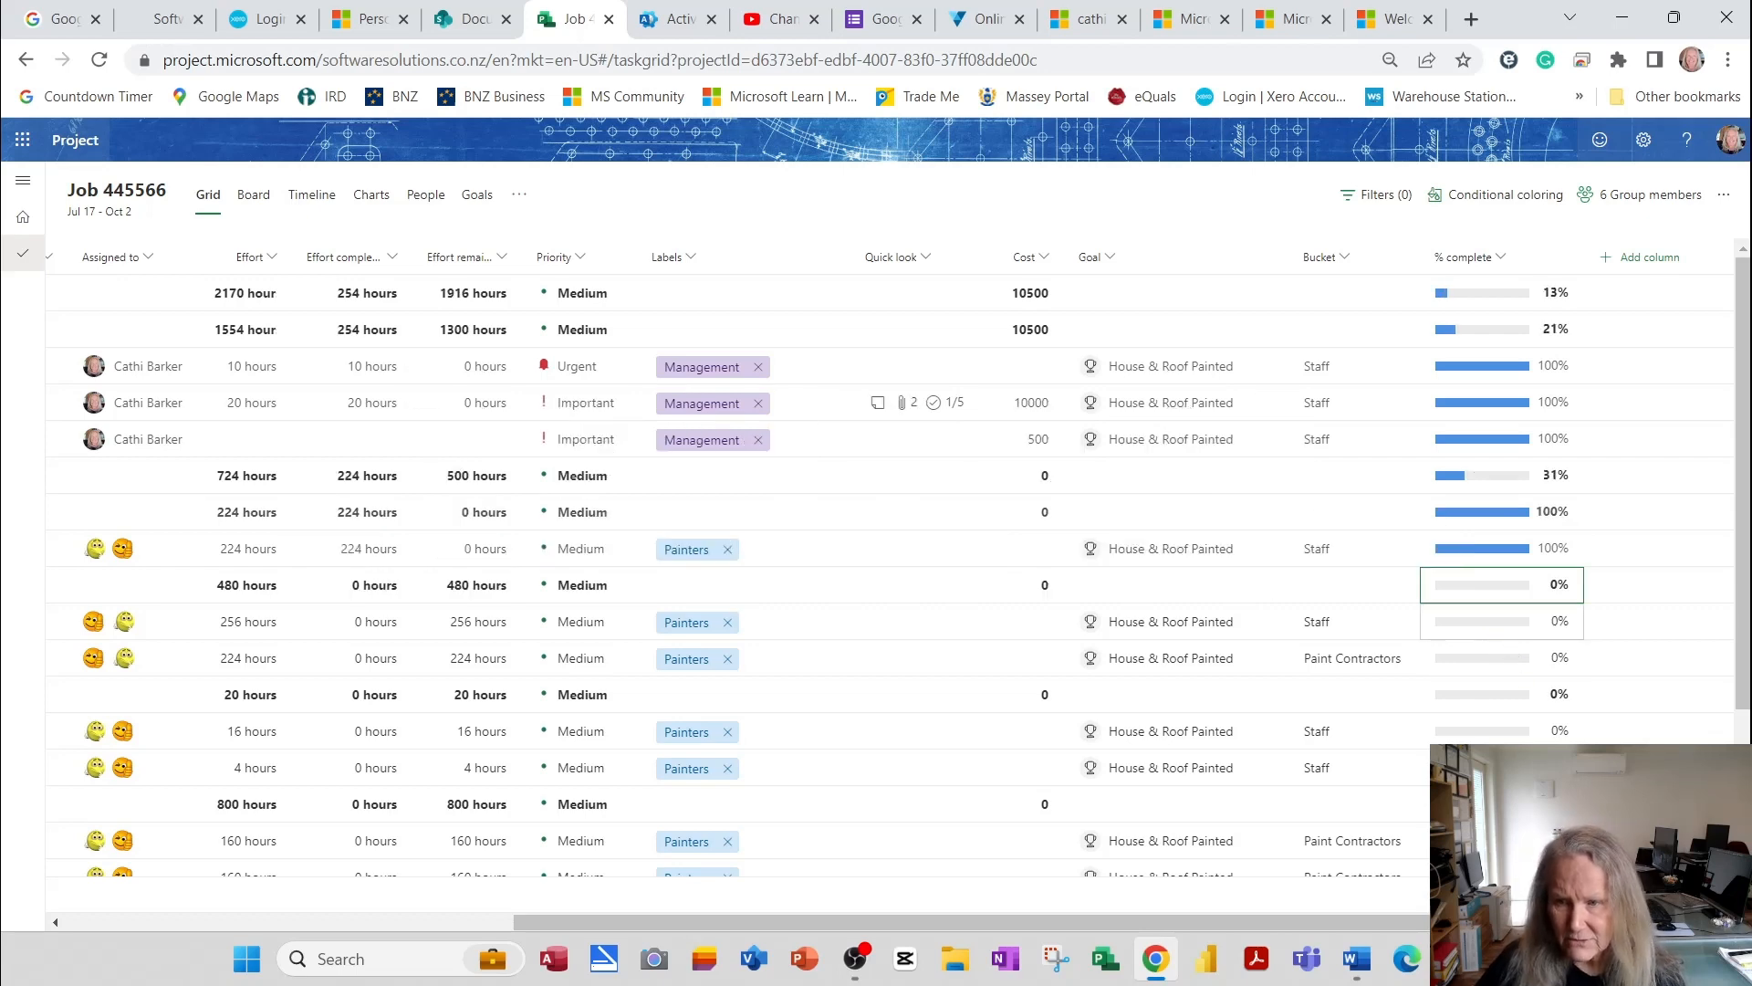
Set the % complete of the 16-day Prep task under Doors to 50
left_click(1501, 621)
type("50")
key("Return")
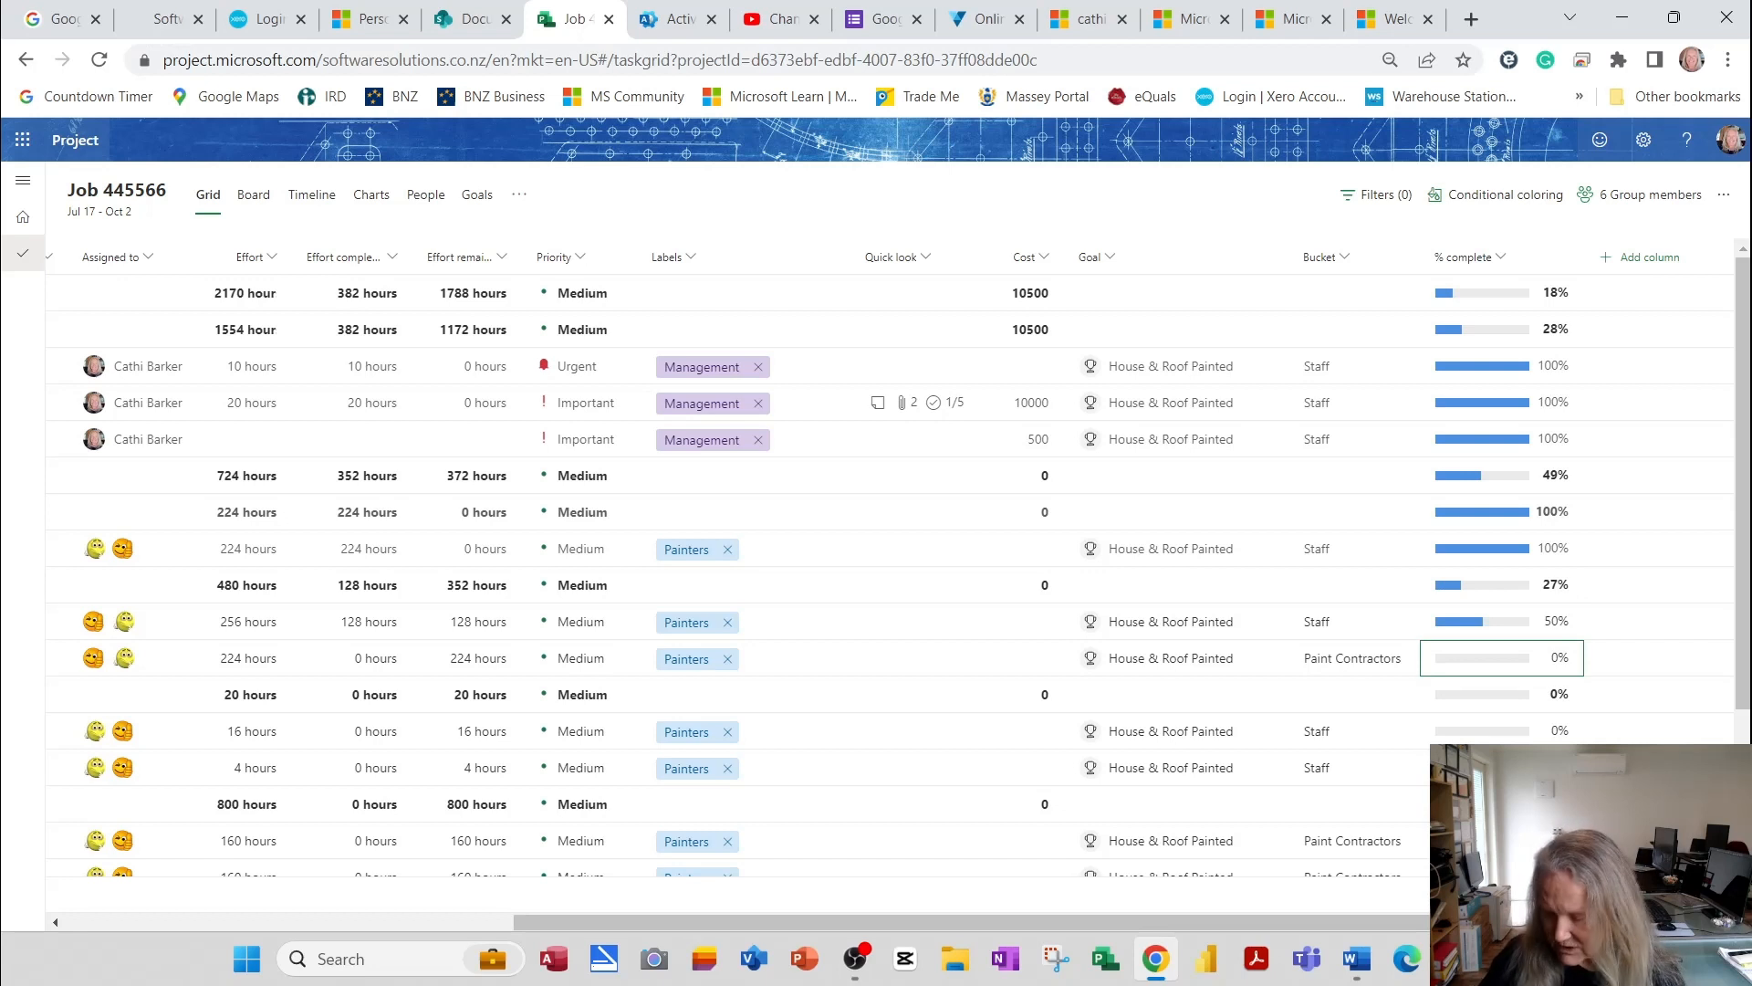
Set the % complete of the 14-day Paint task under Doors to 20
type("20")
key("Return")
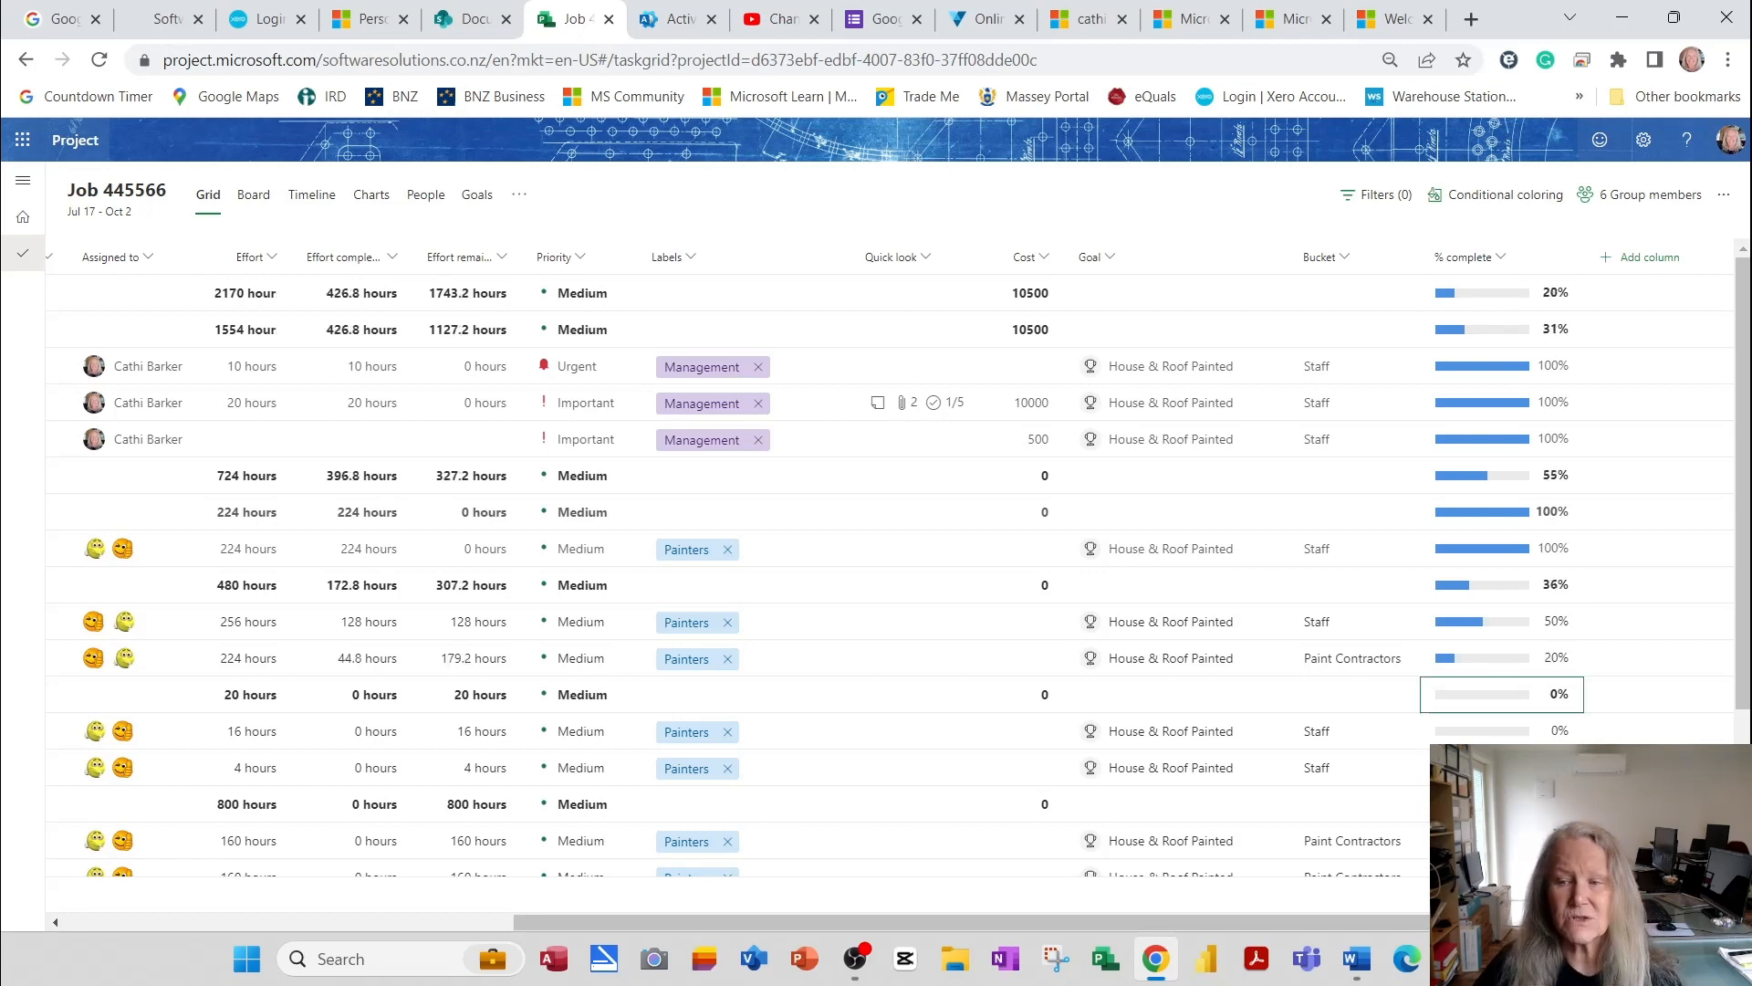
left_click_drag(703, 924, 194, 926)
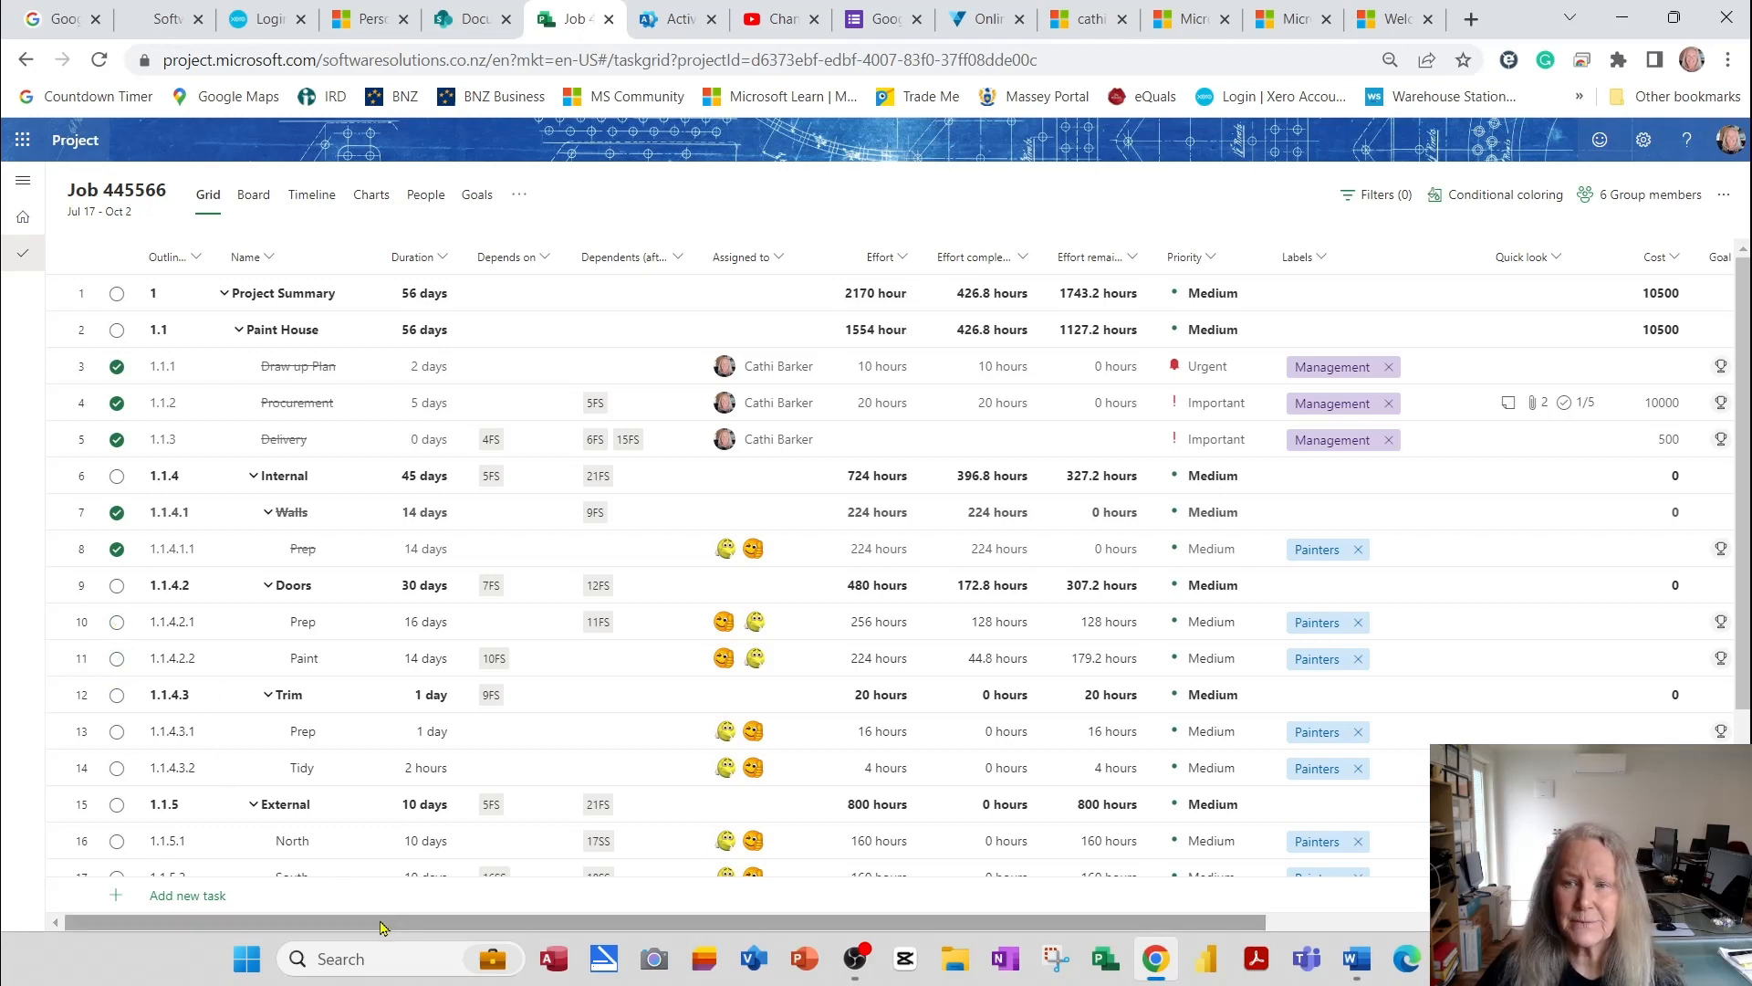
Examine the tasks' progress bars in the Timeline view, zoomed out slightly, and return to the Grid view
left_click(319, 199)
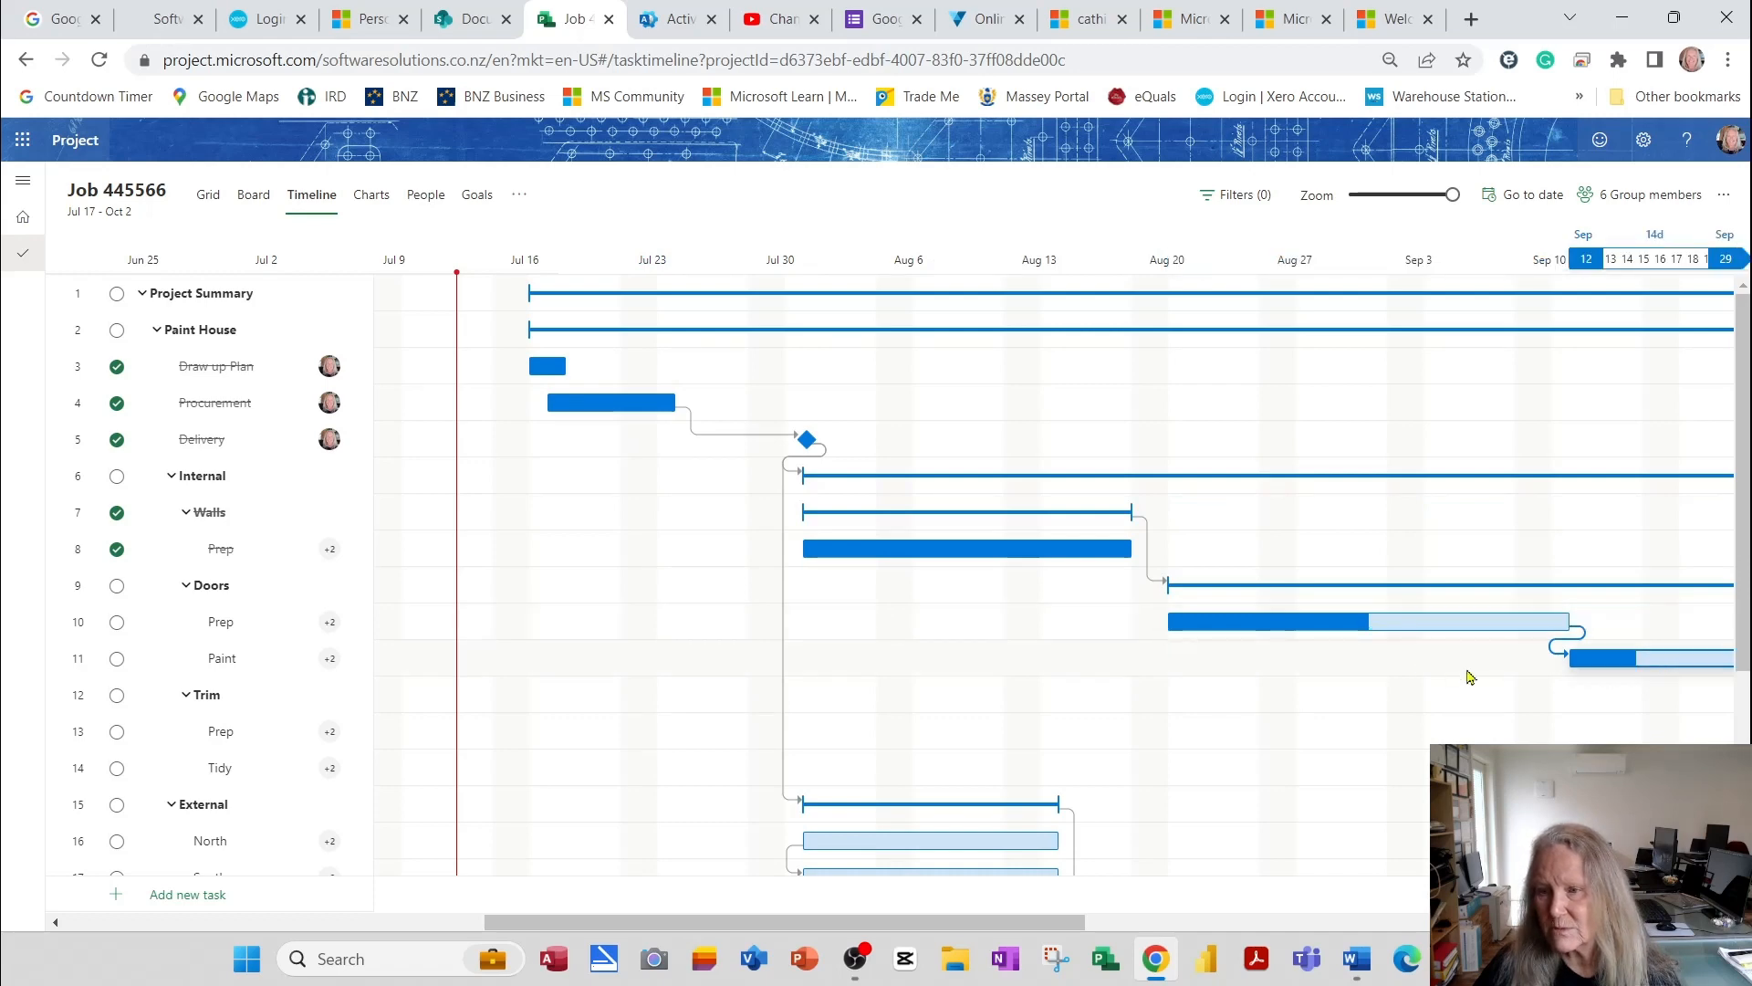
left_click(1437, 197)
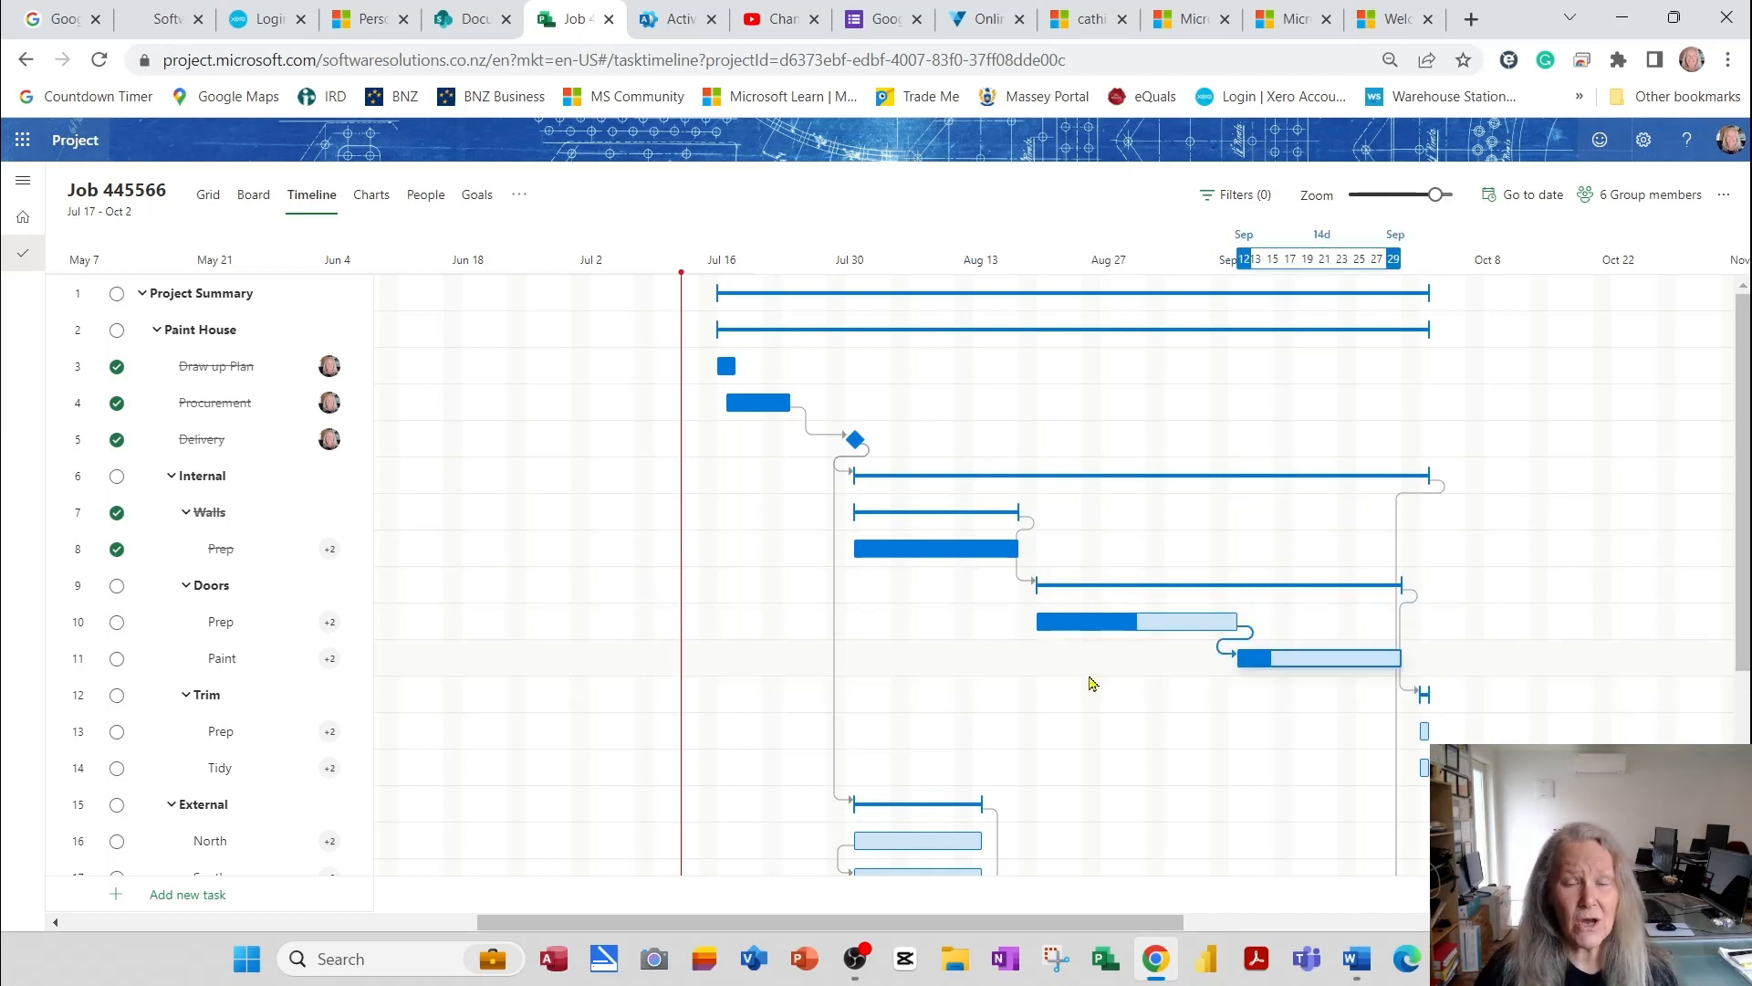
left_click(208, 197)
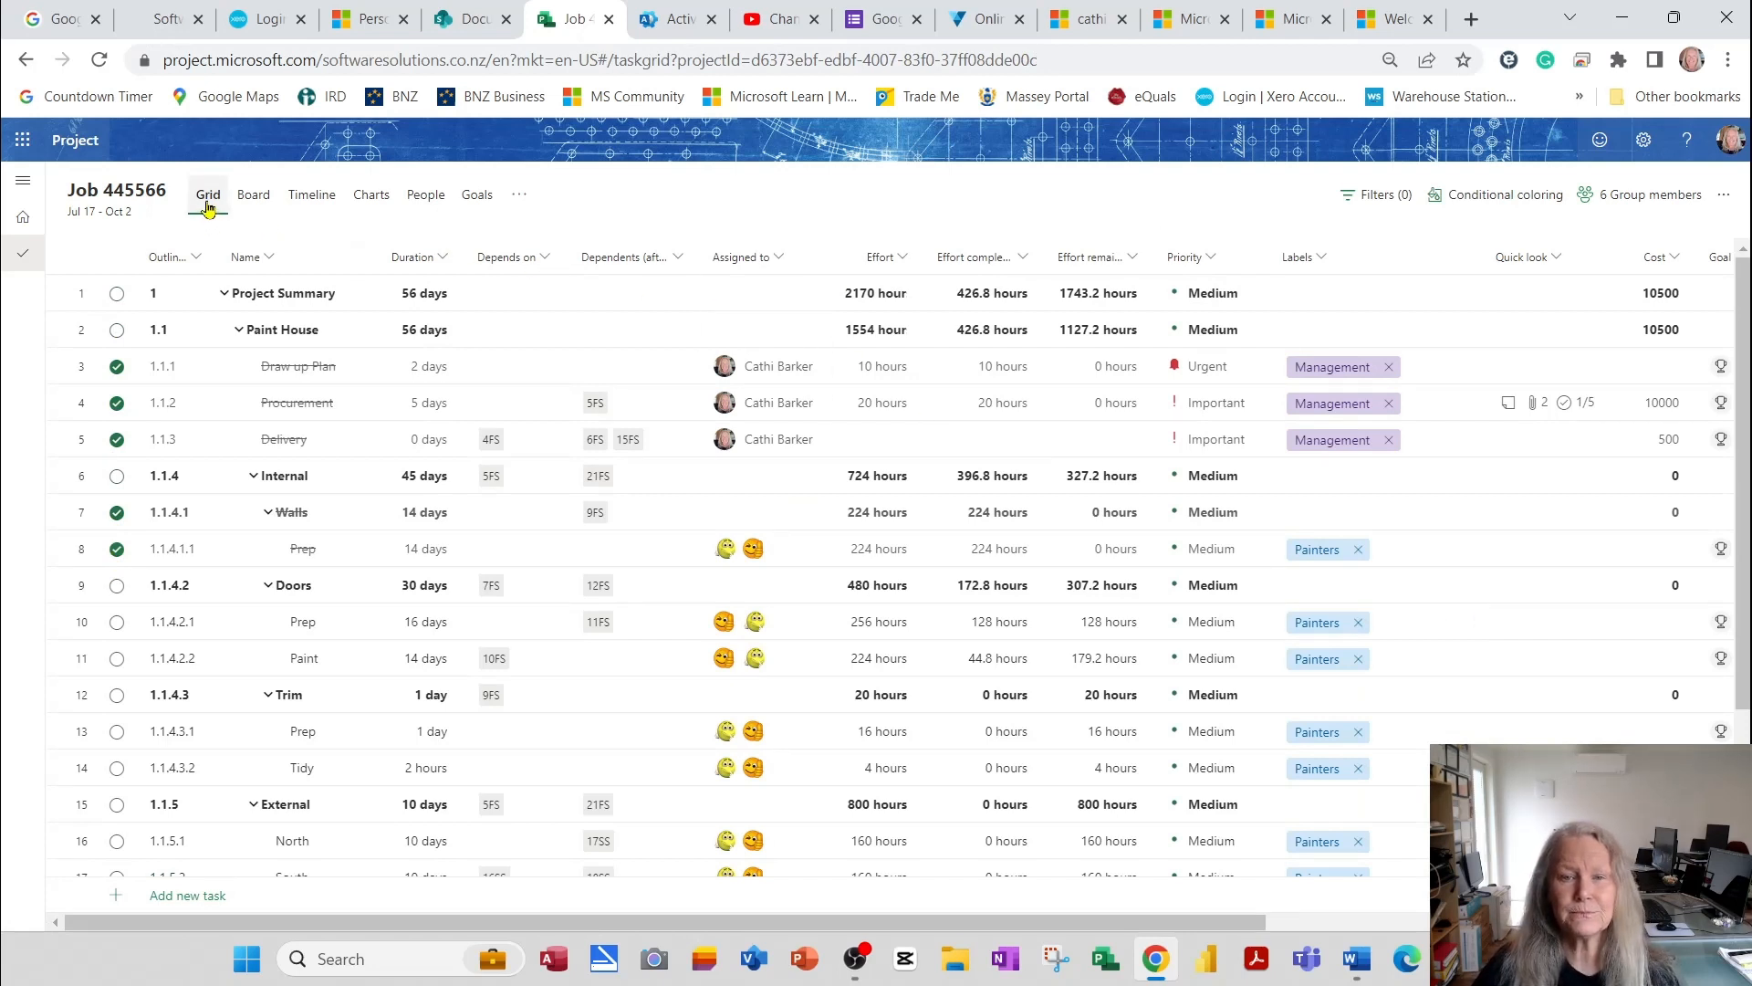
Group the Board view by Progress and look through the tasks that have not started
left_click(245, 201)
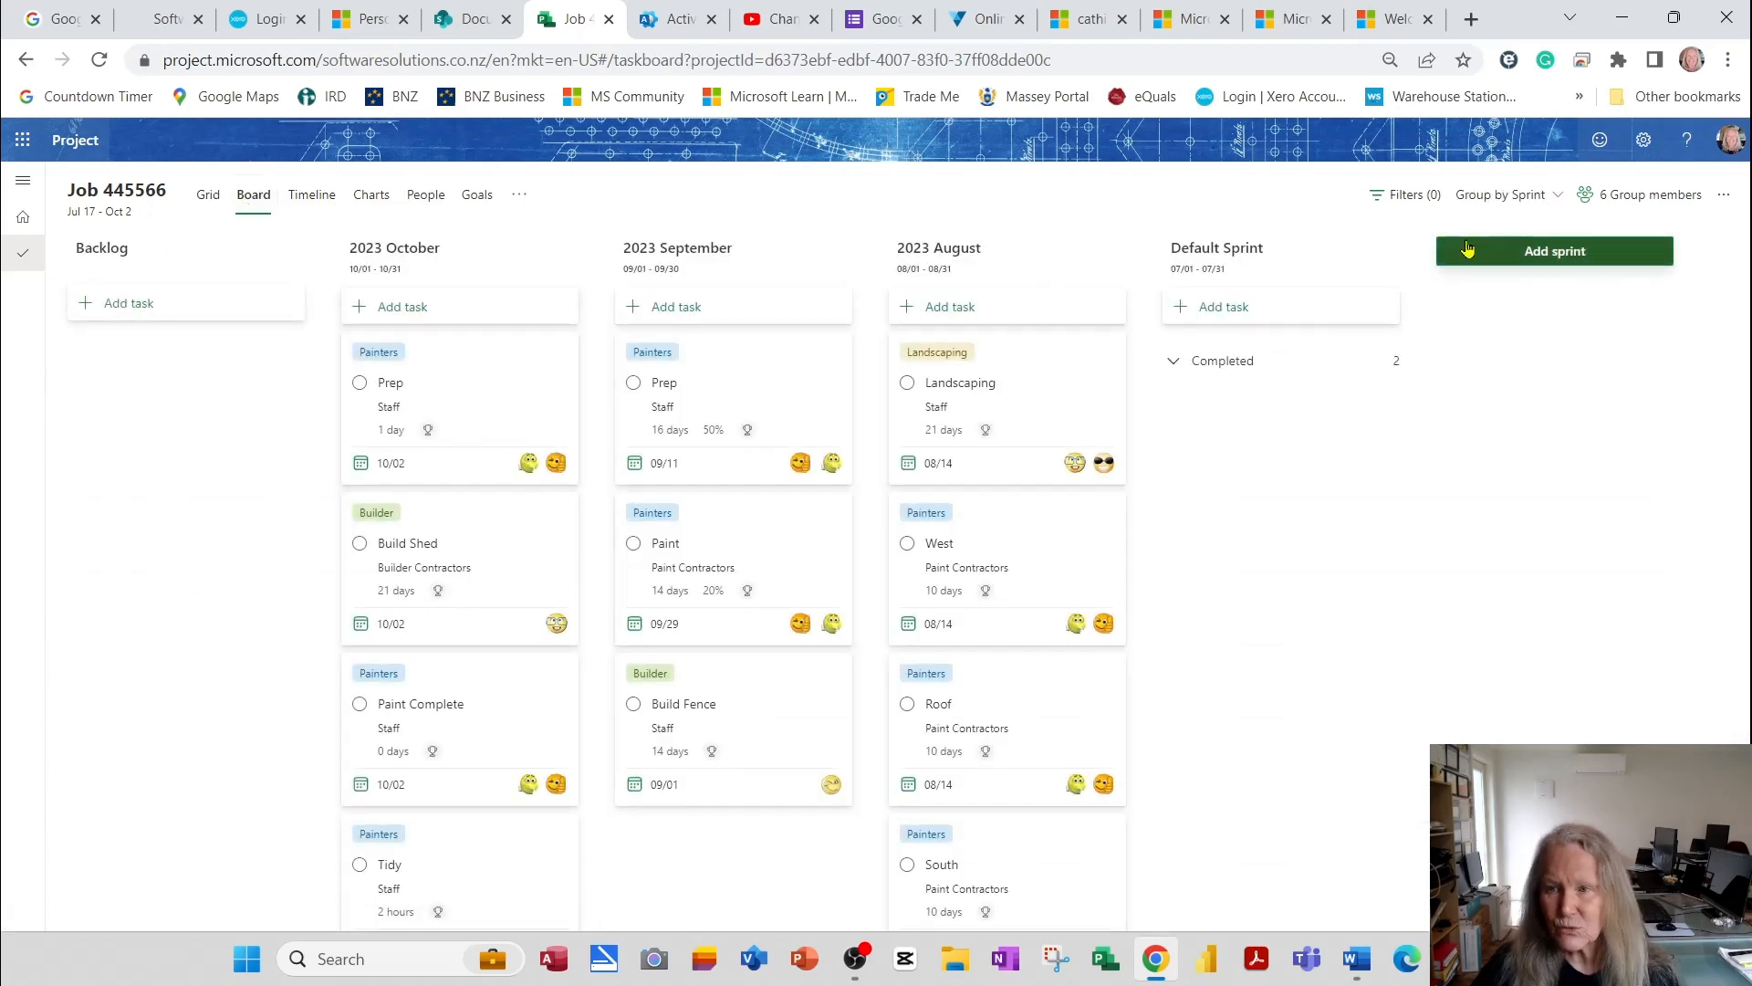
left_click(1566, 197)
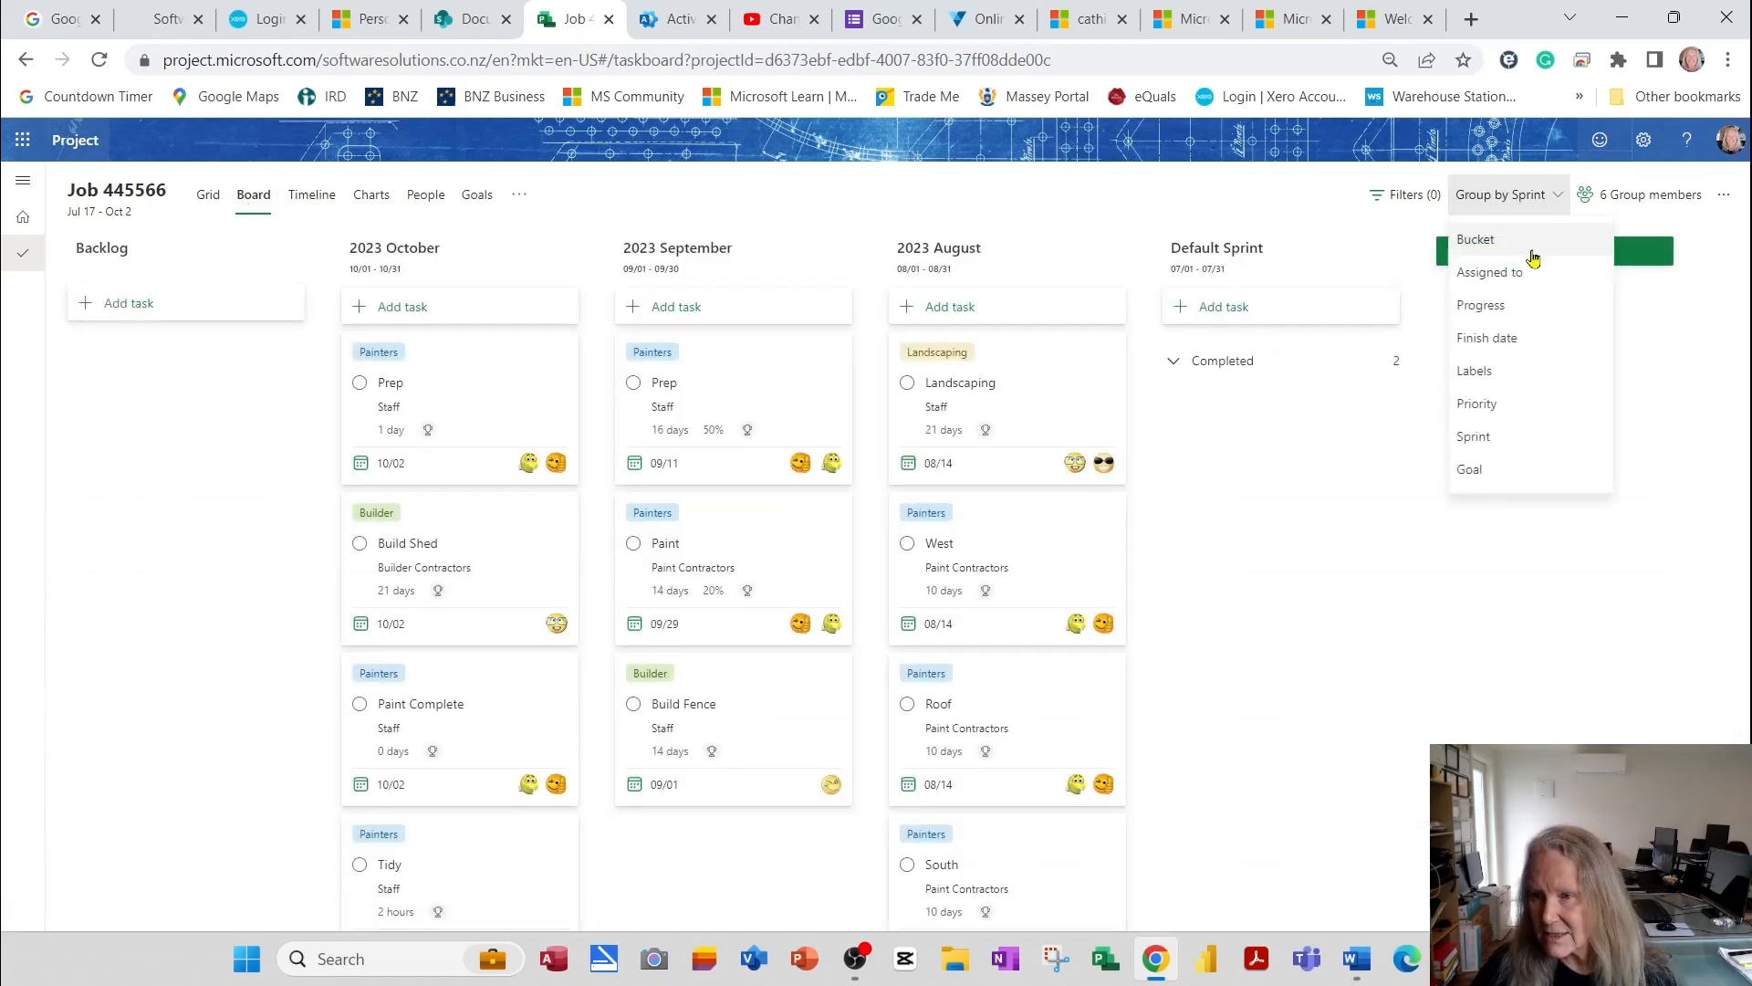
left_click(1517, 309)
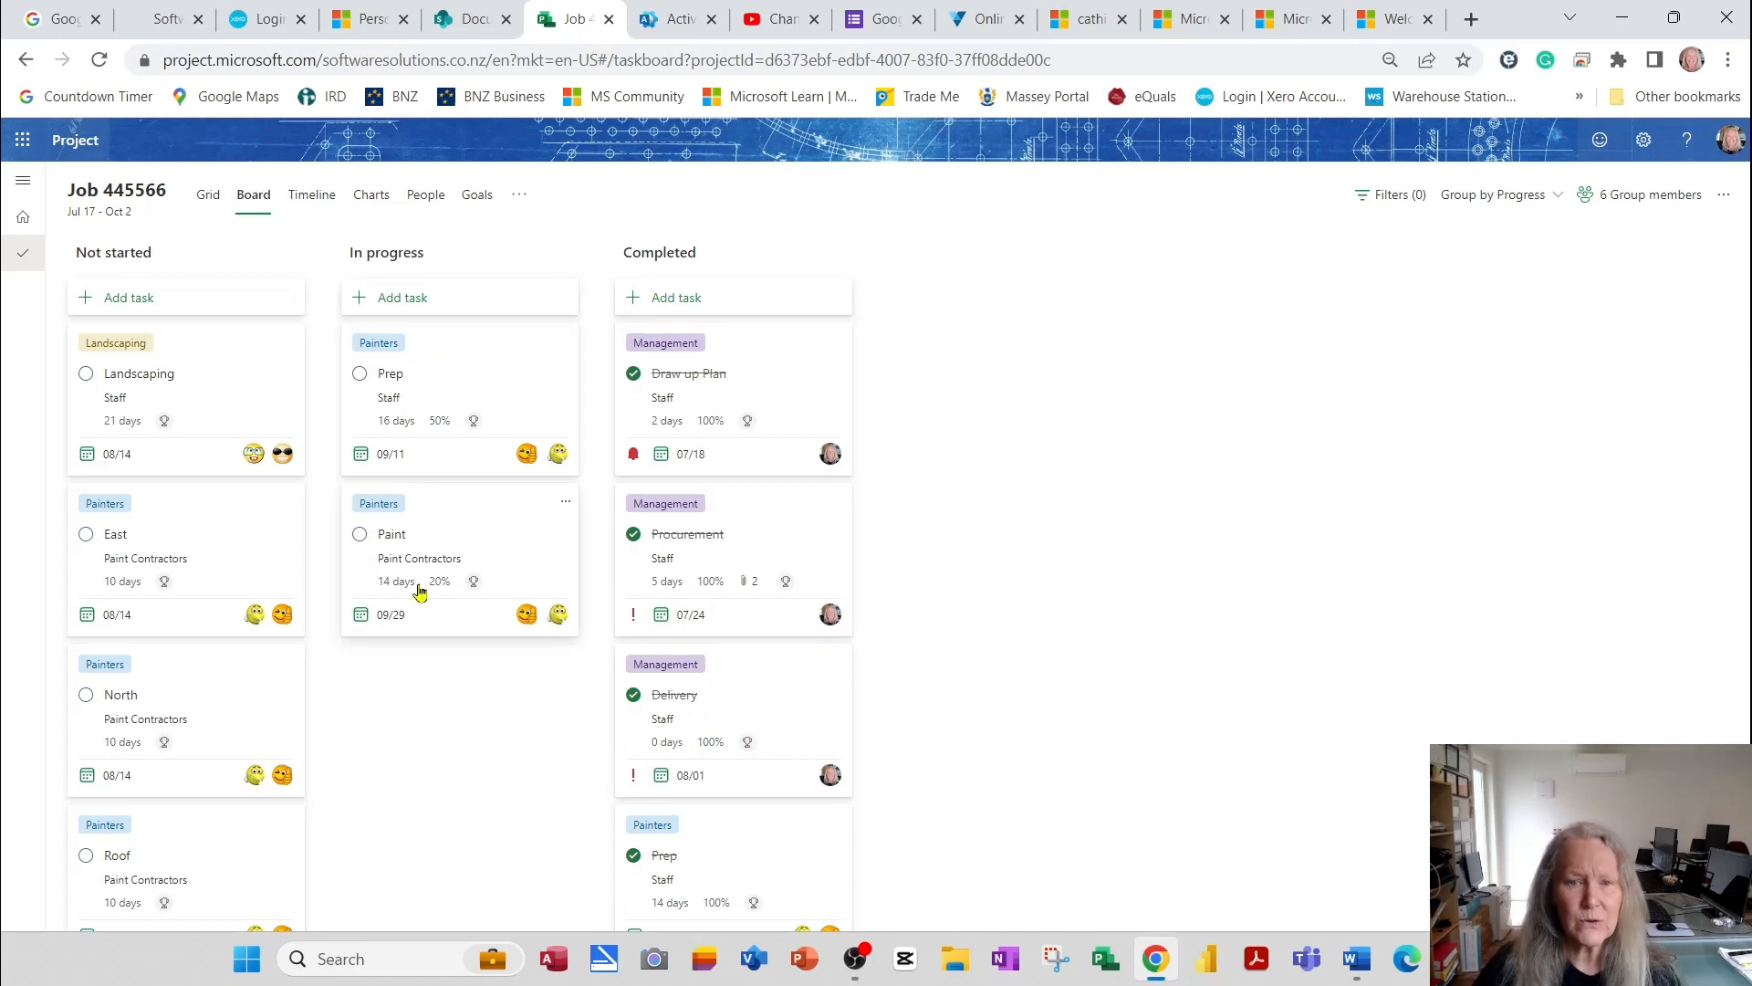
scroll(219, 502, "down", 5)
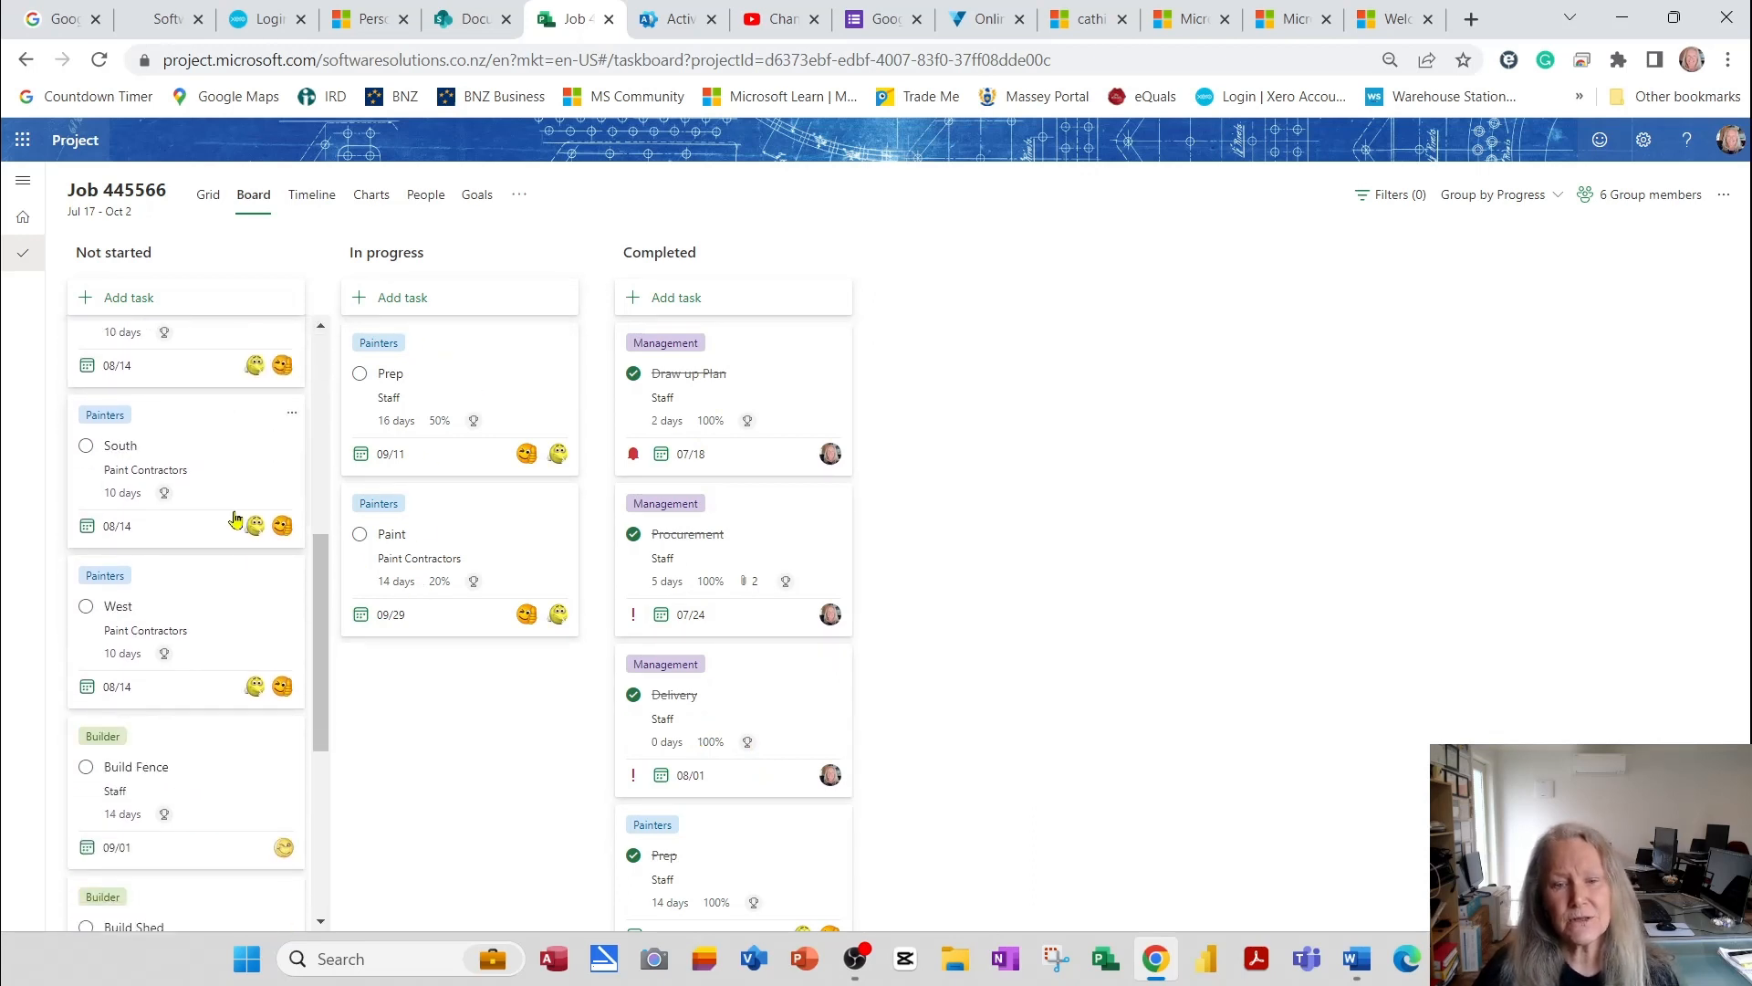
scroll(235, 518, "up", 5)
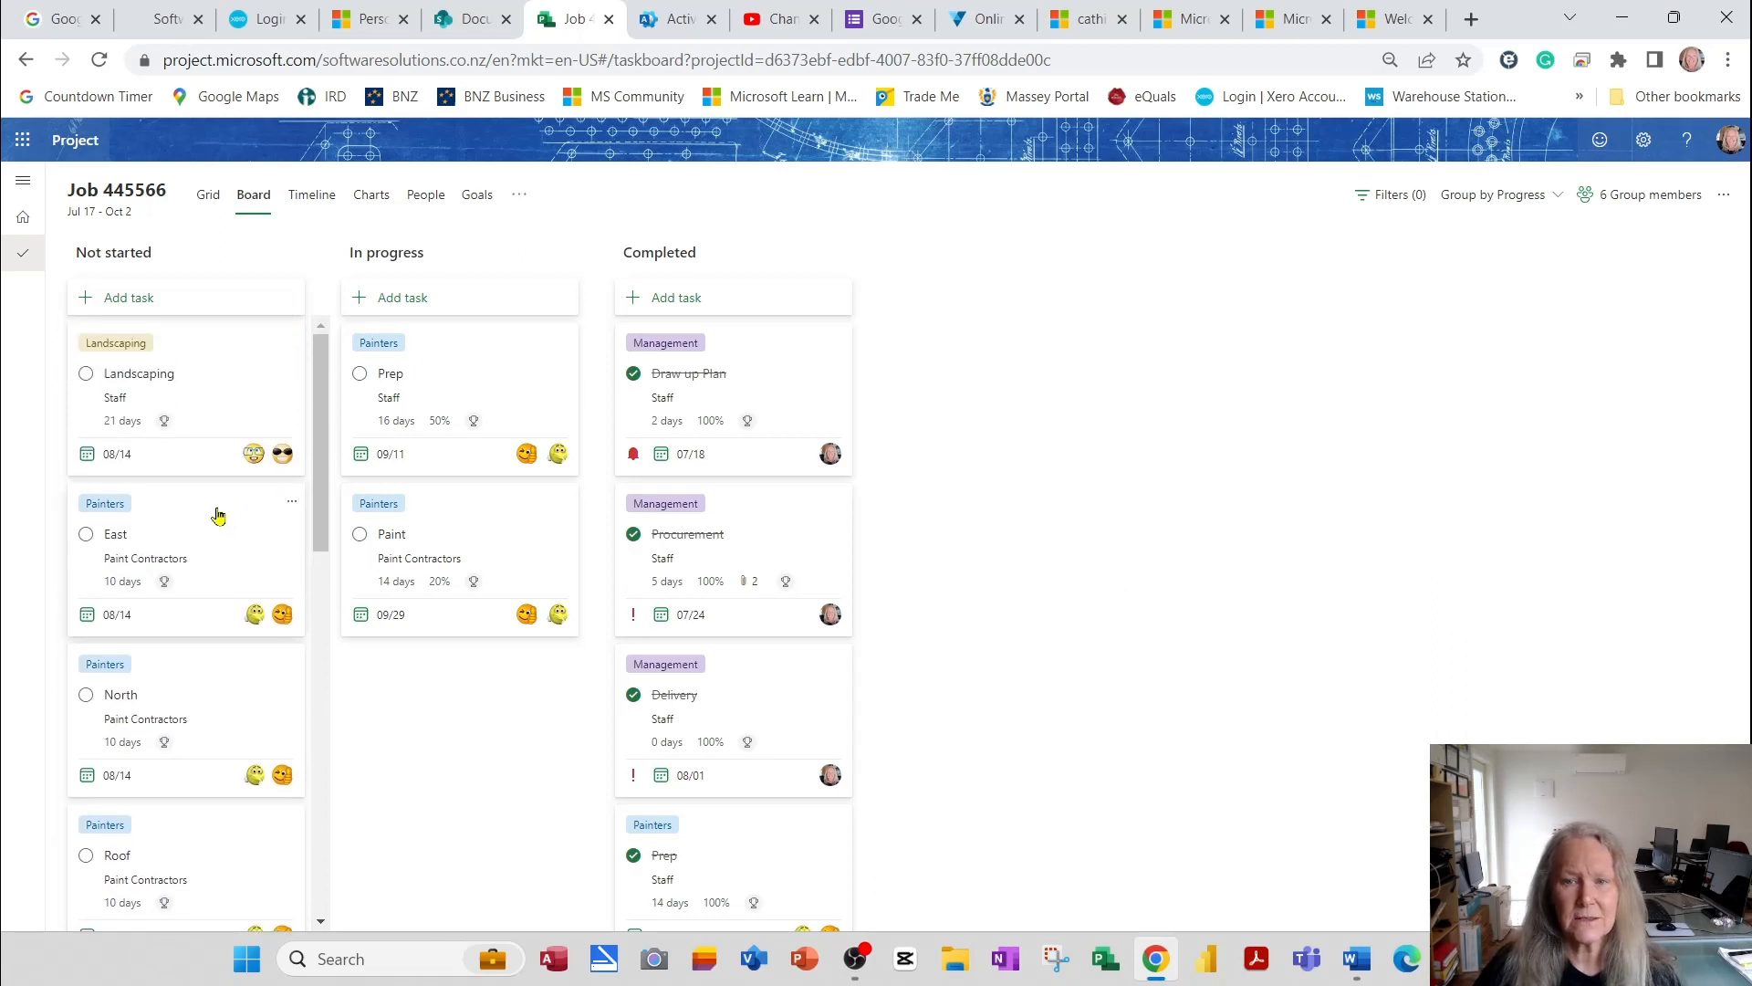
left_click(209, 197)
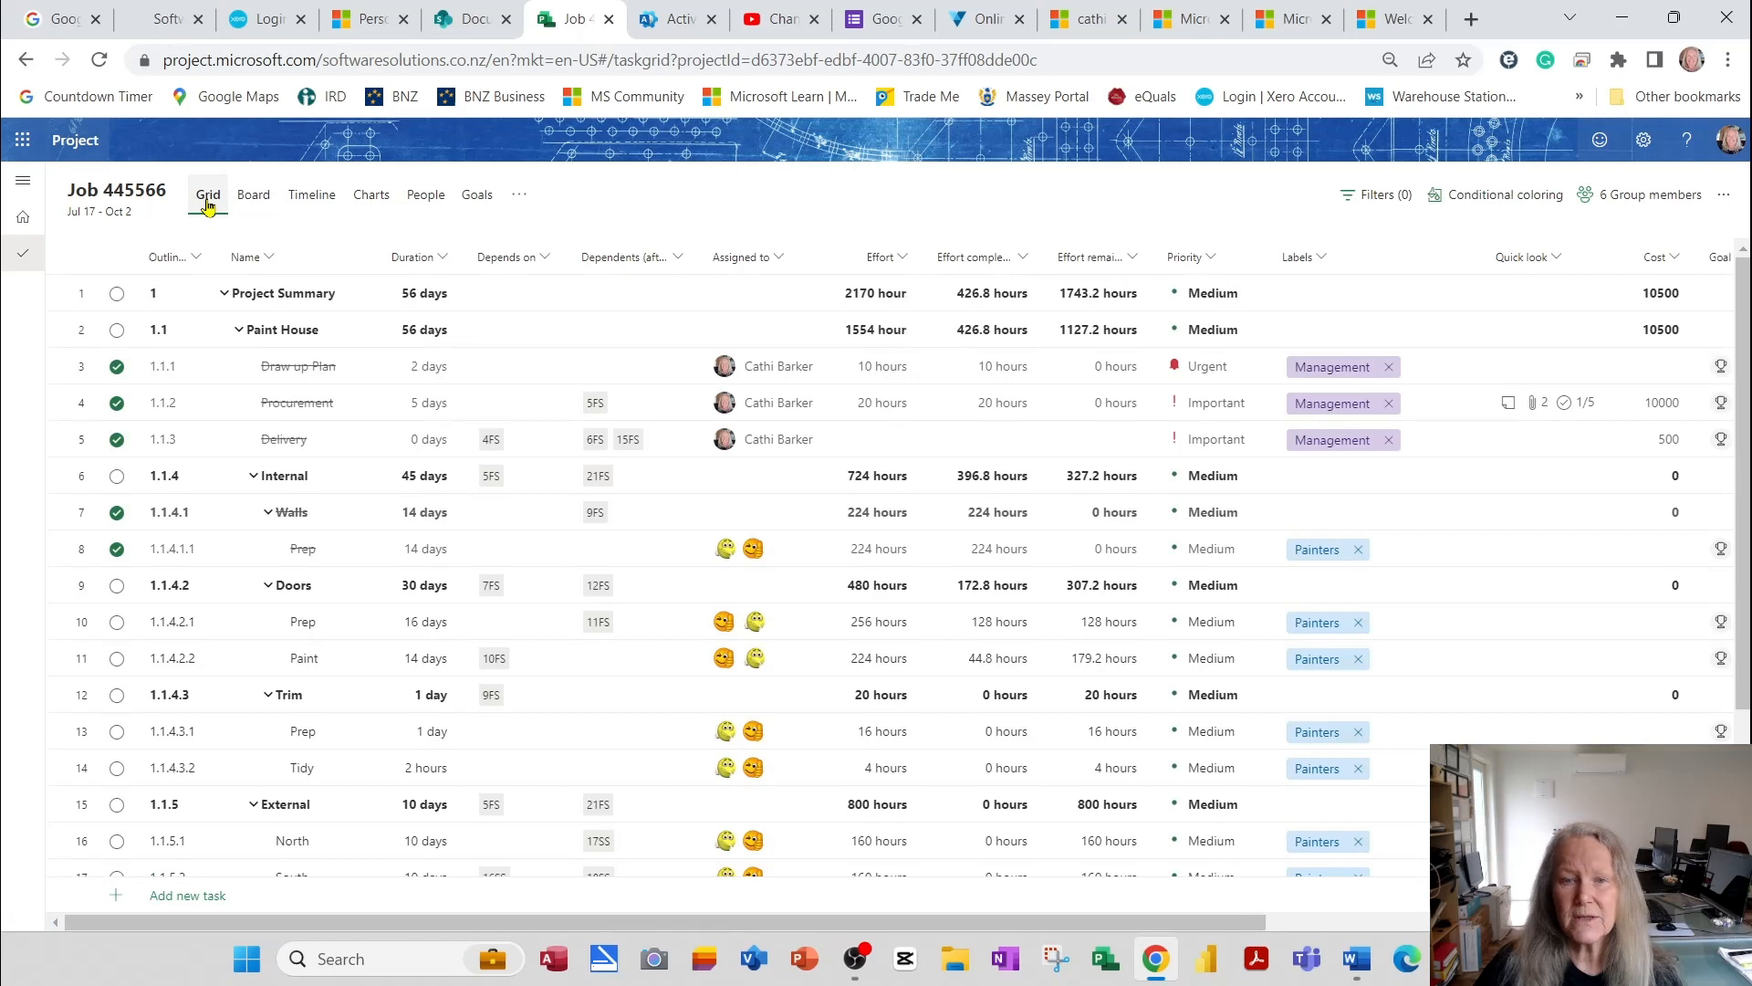
left_click(253, 195)
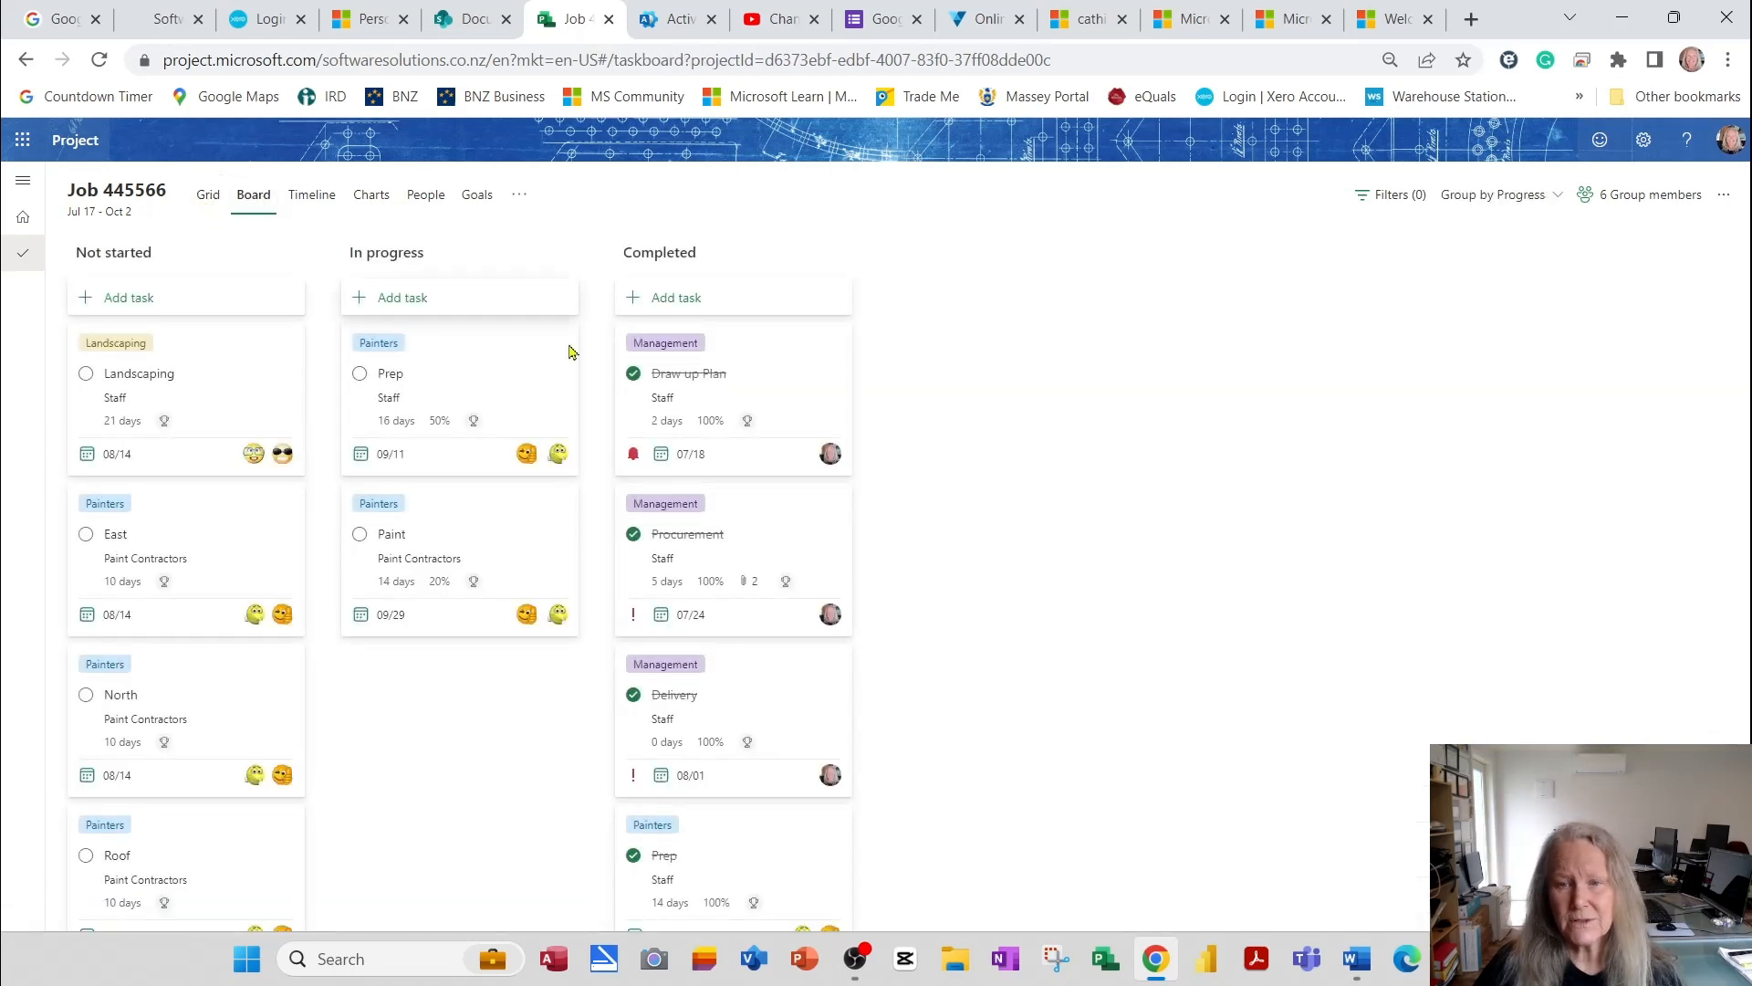
left_click(321, 208)
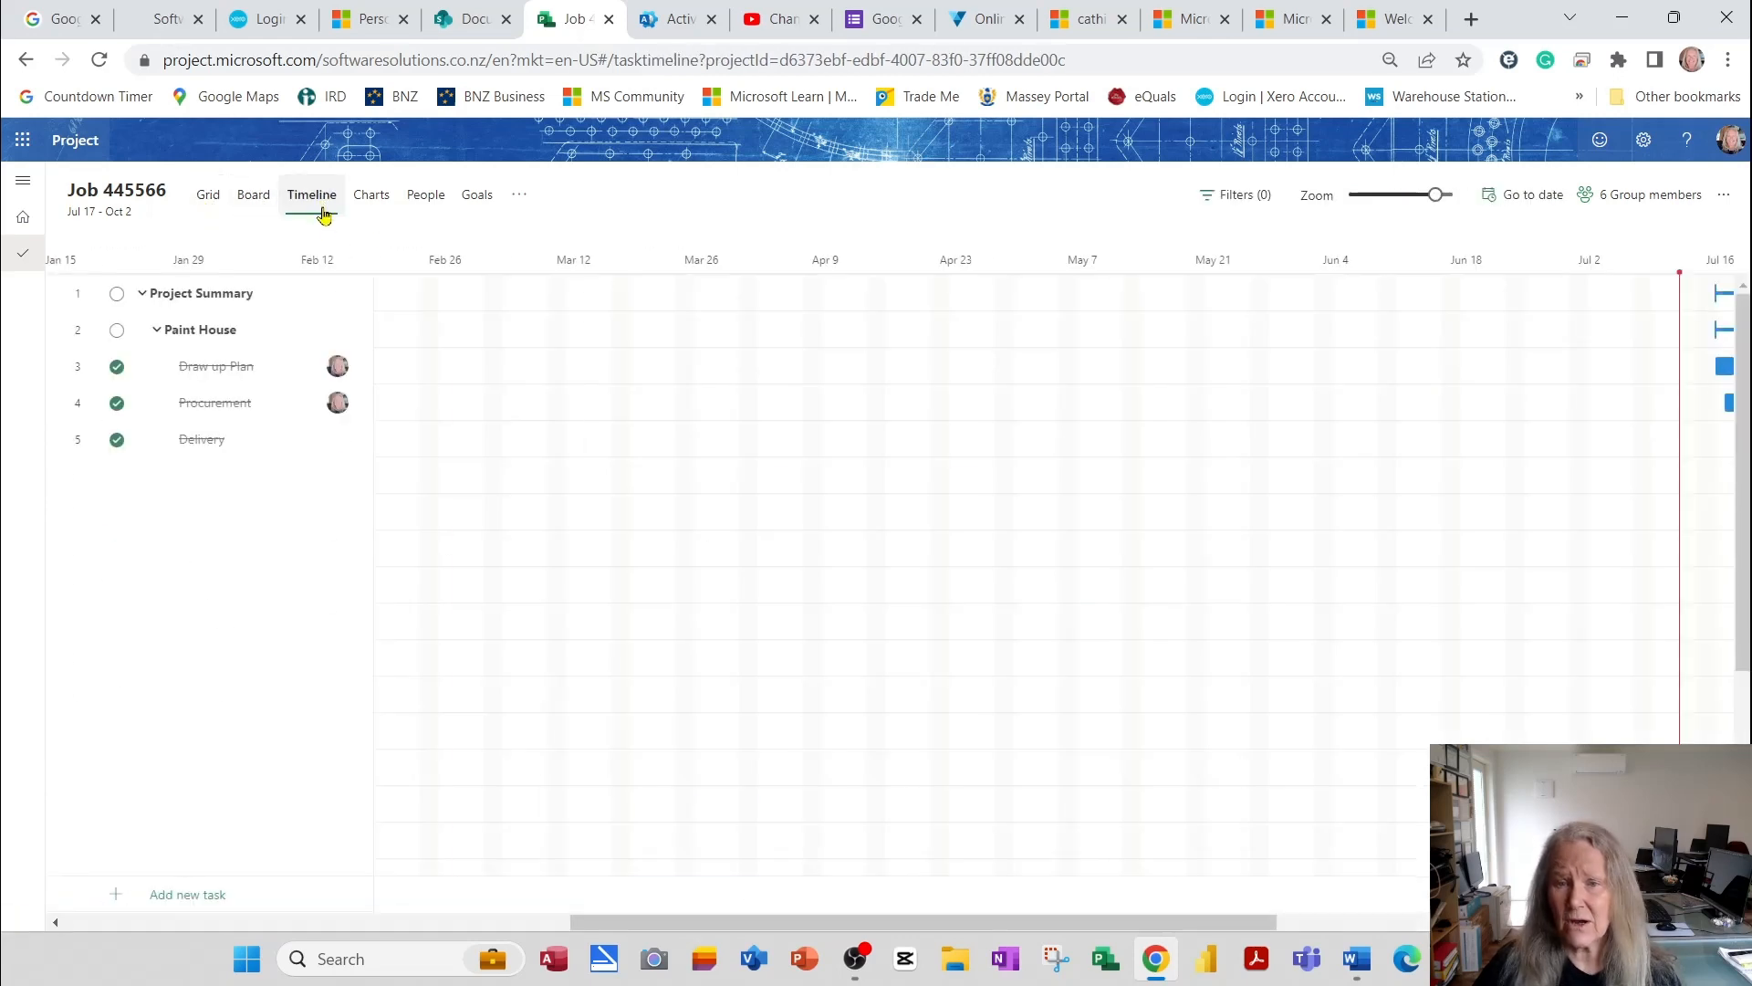
Examine the task counts per progress state in the Status and Bucket charts of the Charts view
left_click(380, 203)
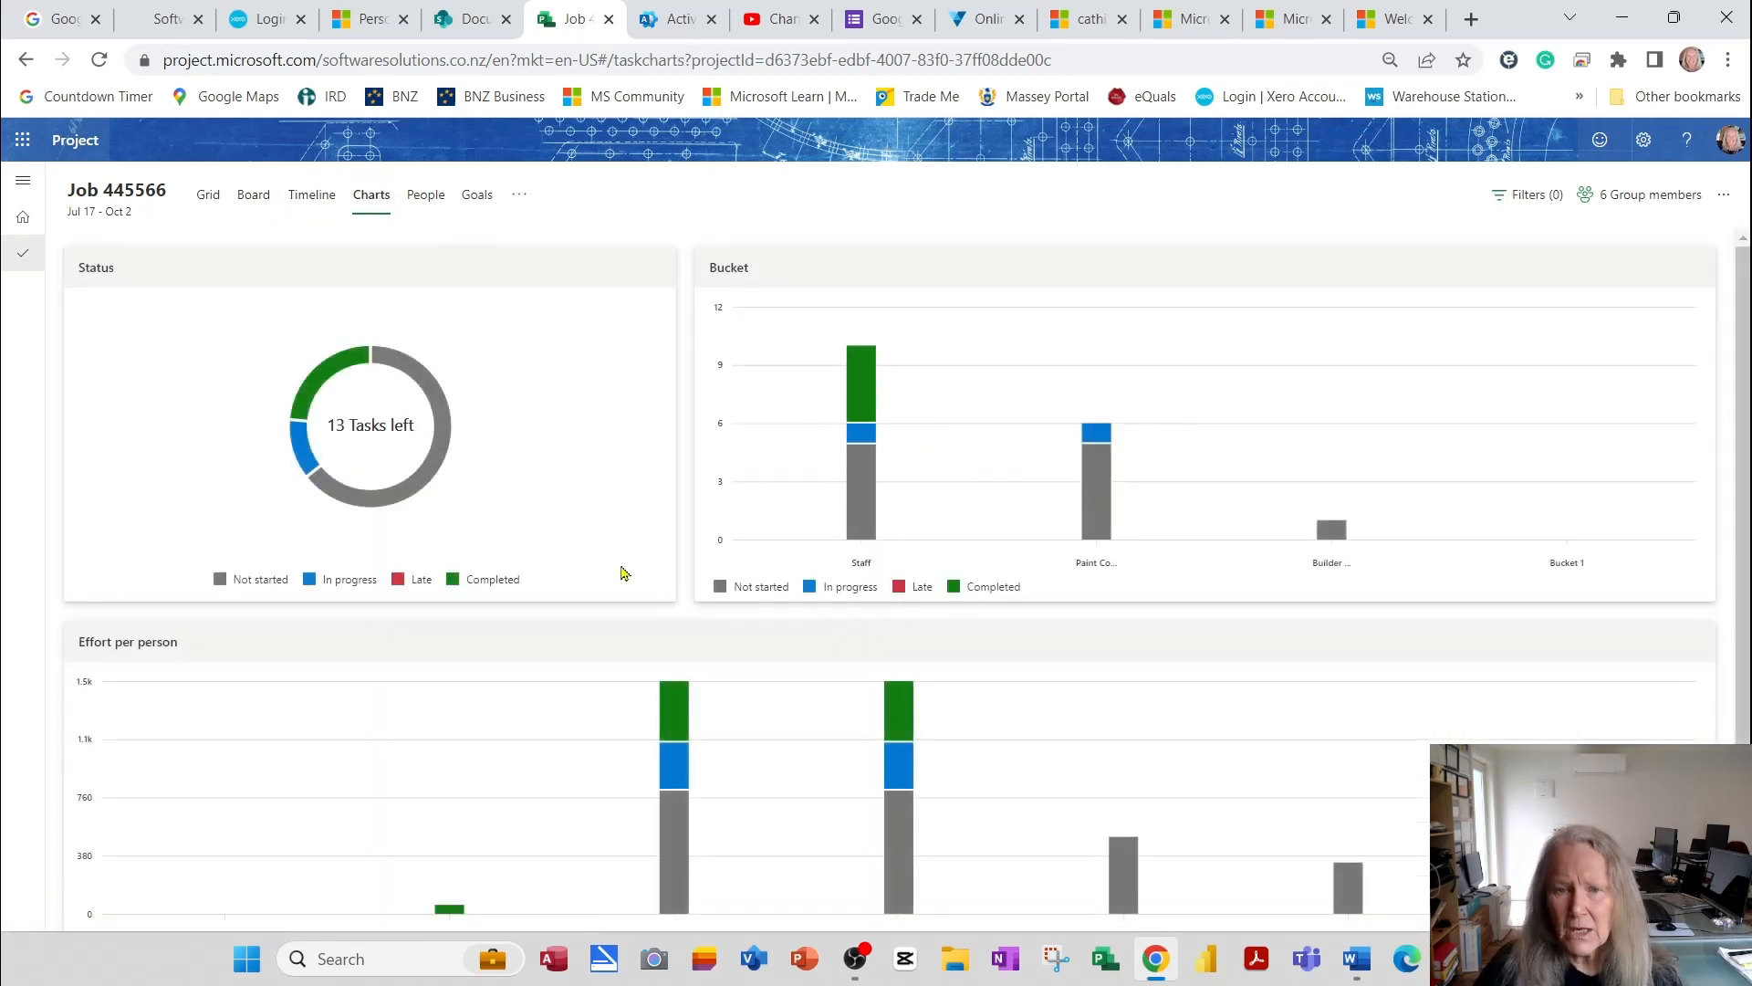
mouse_move(328, 586)
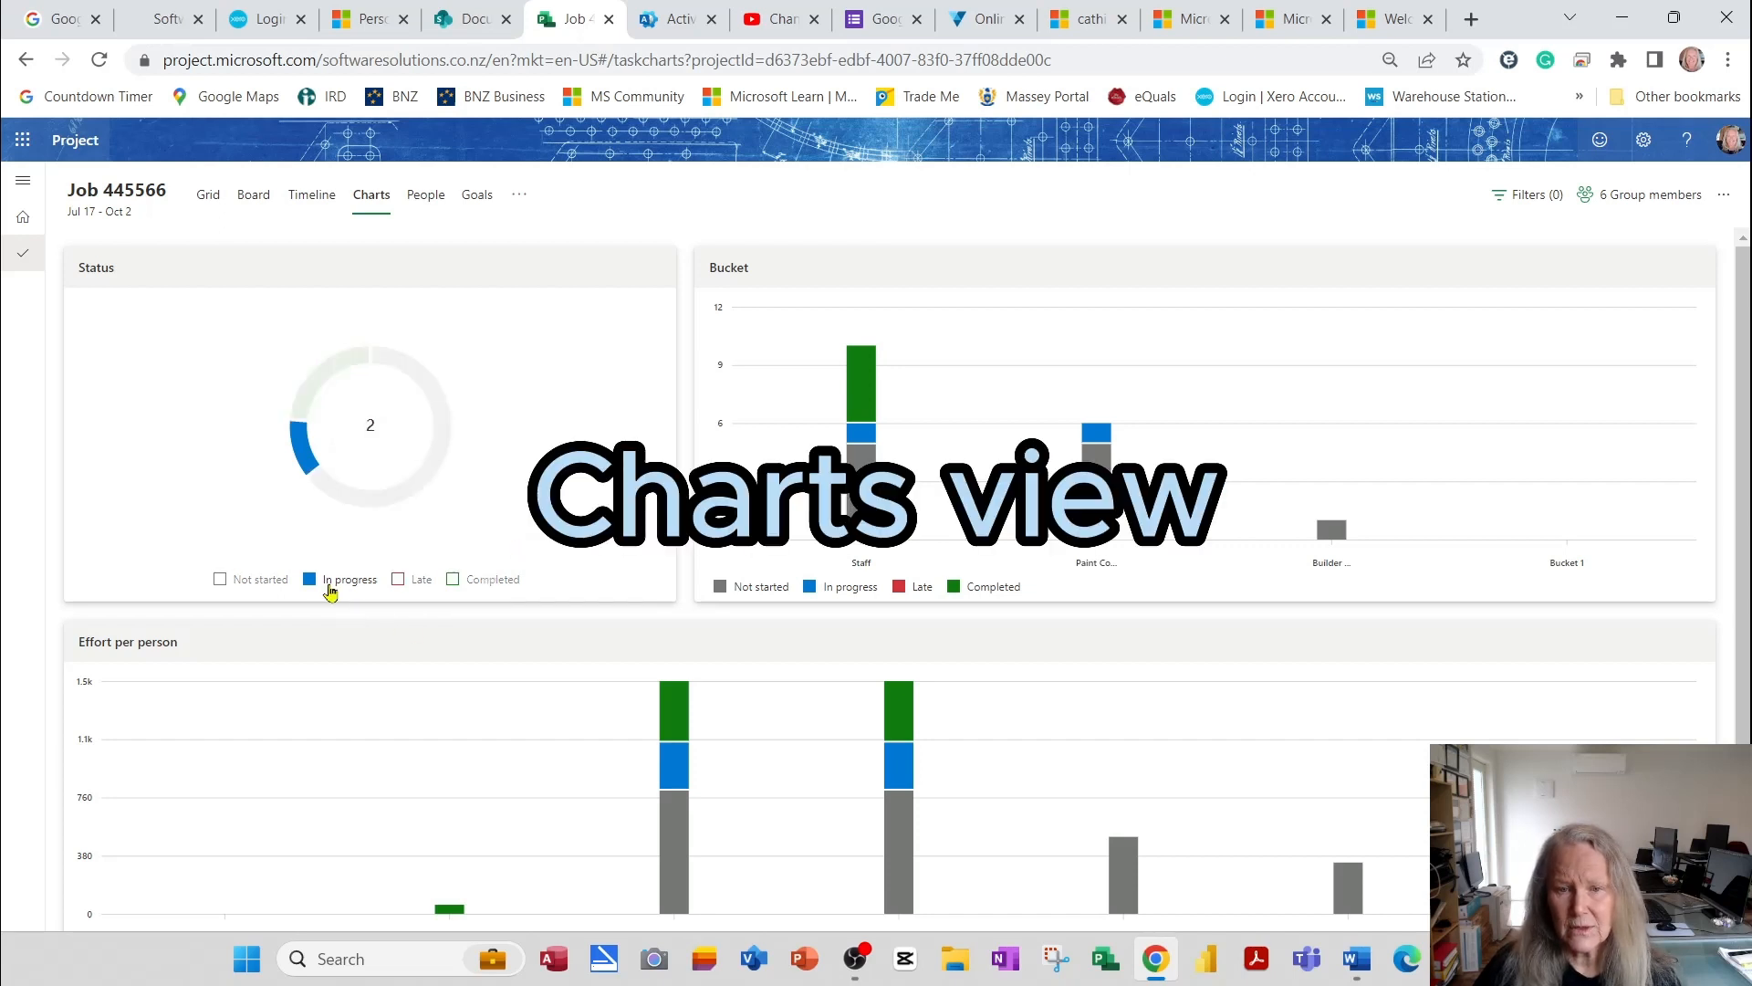
mouse_move(265, 594)
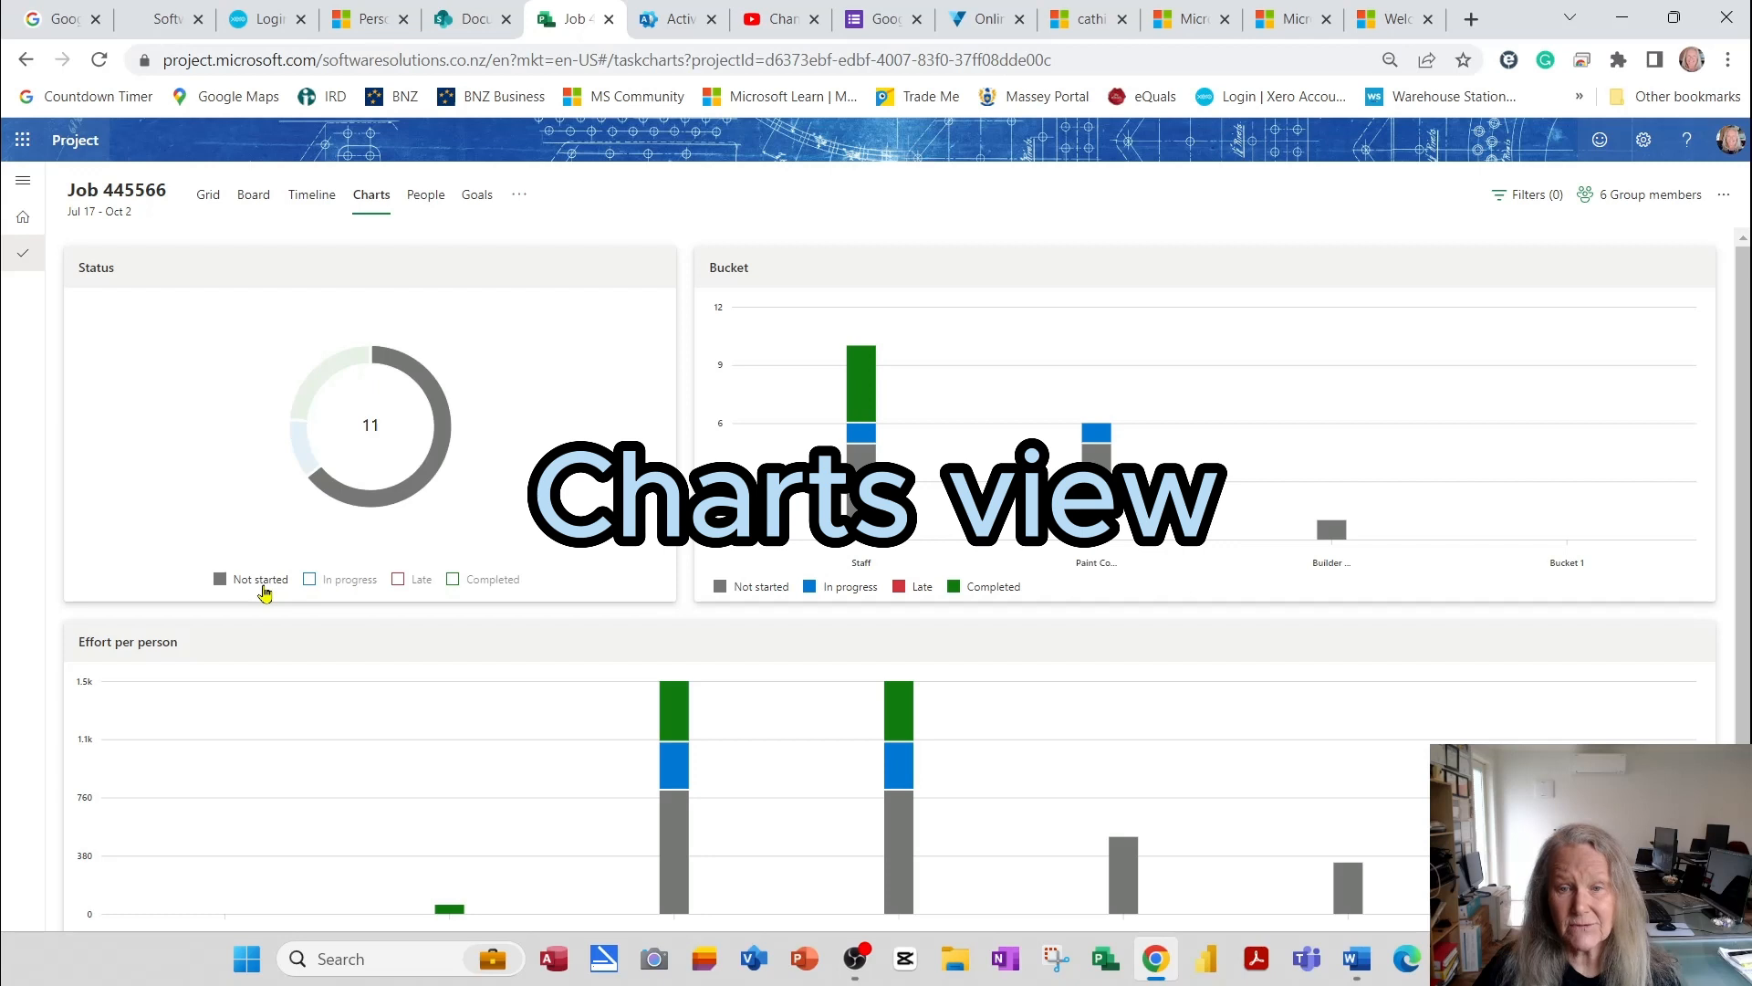
mouse_move(490, 586)
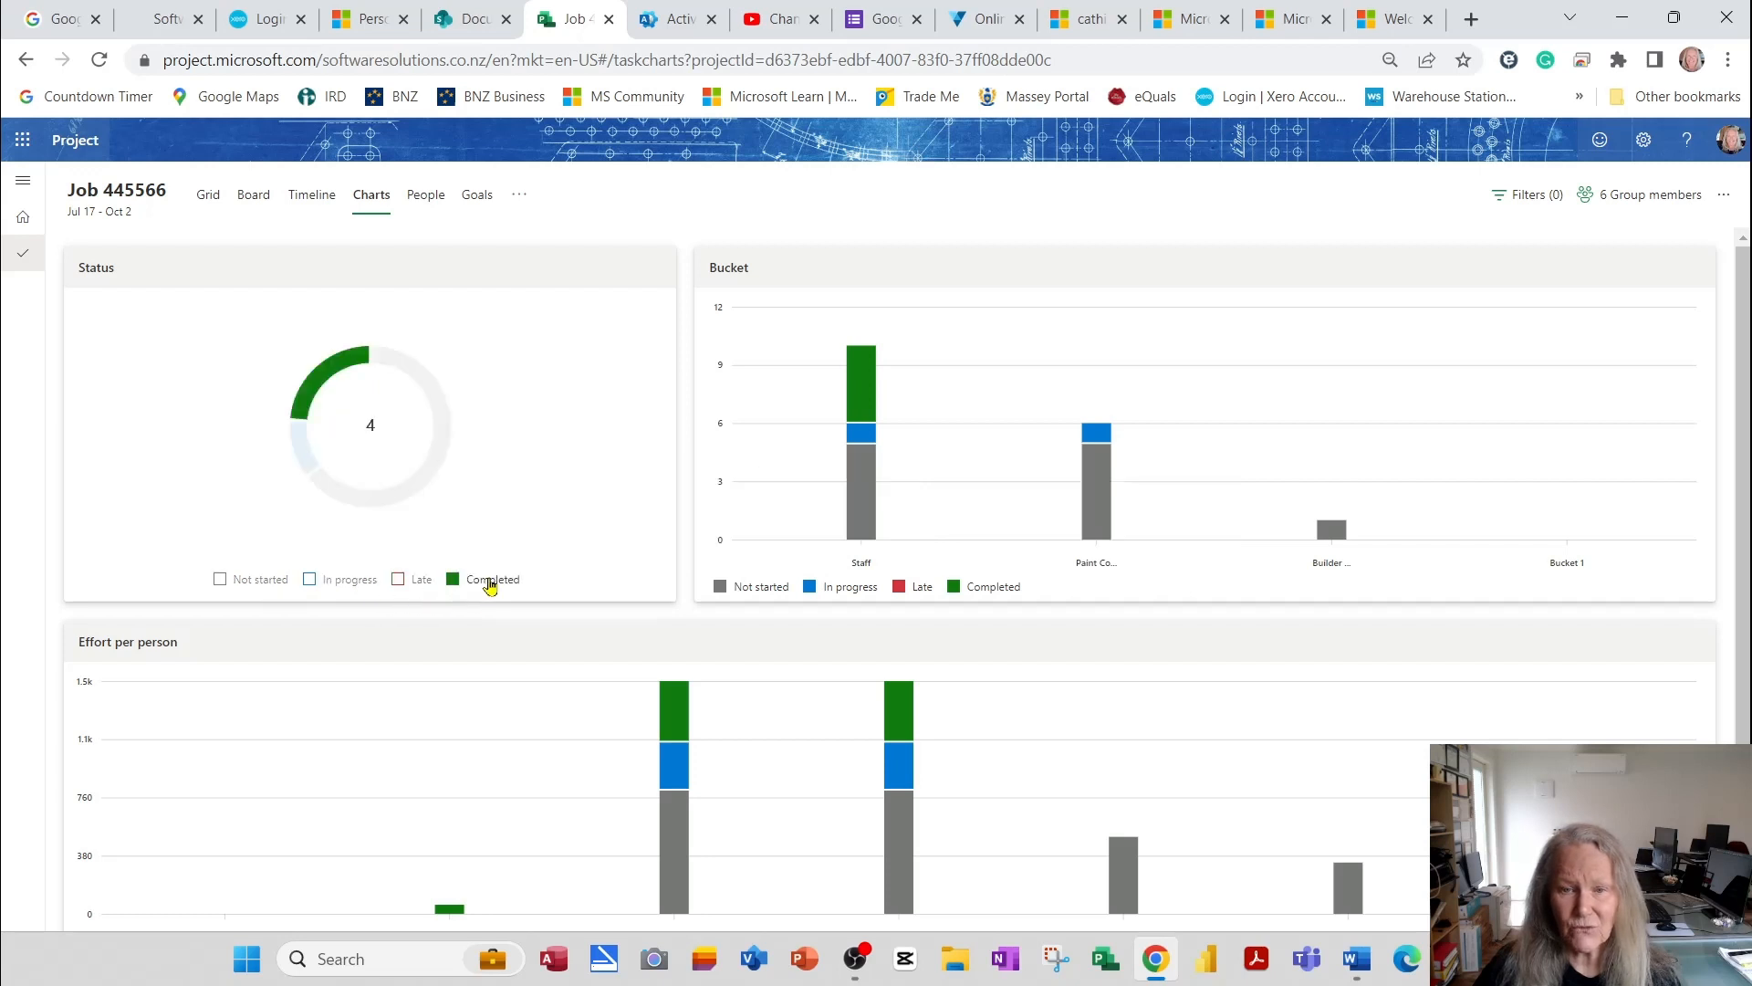
mouse_move(418, 591)
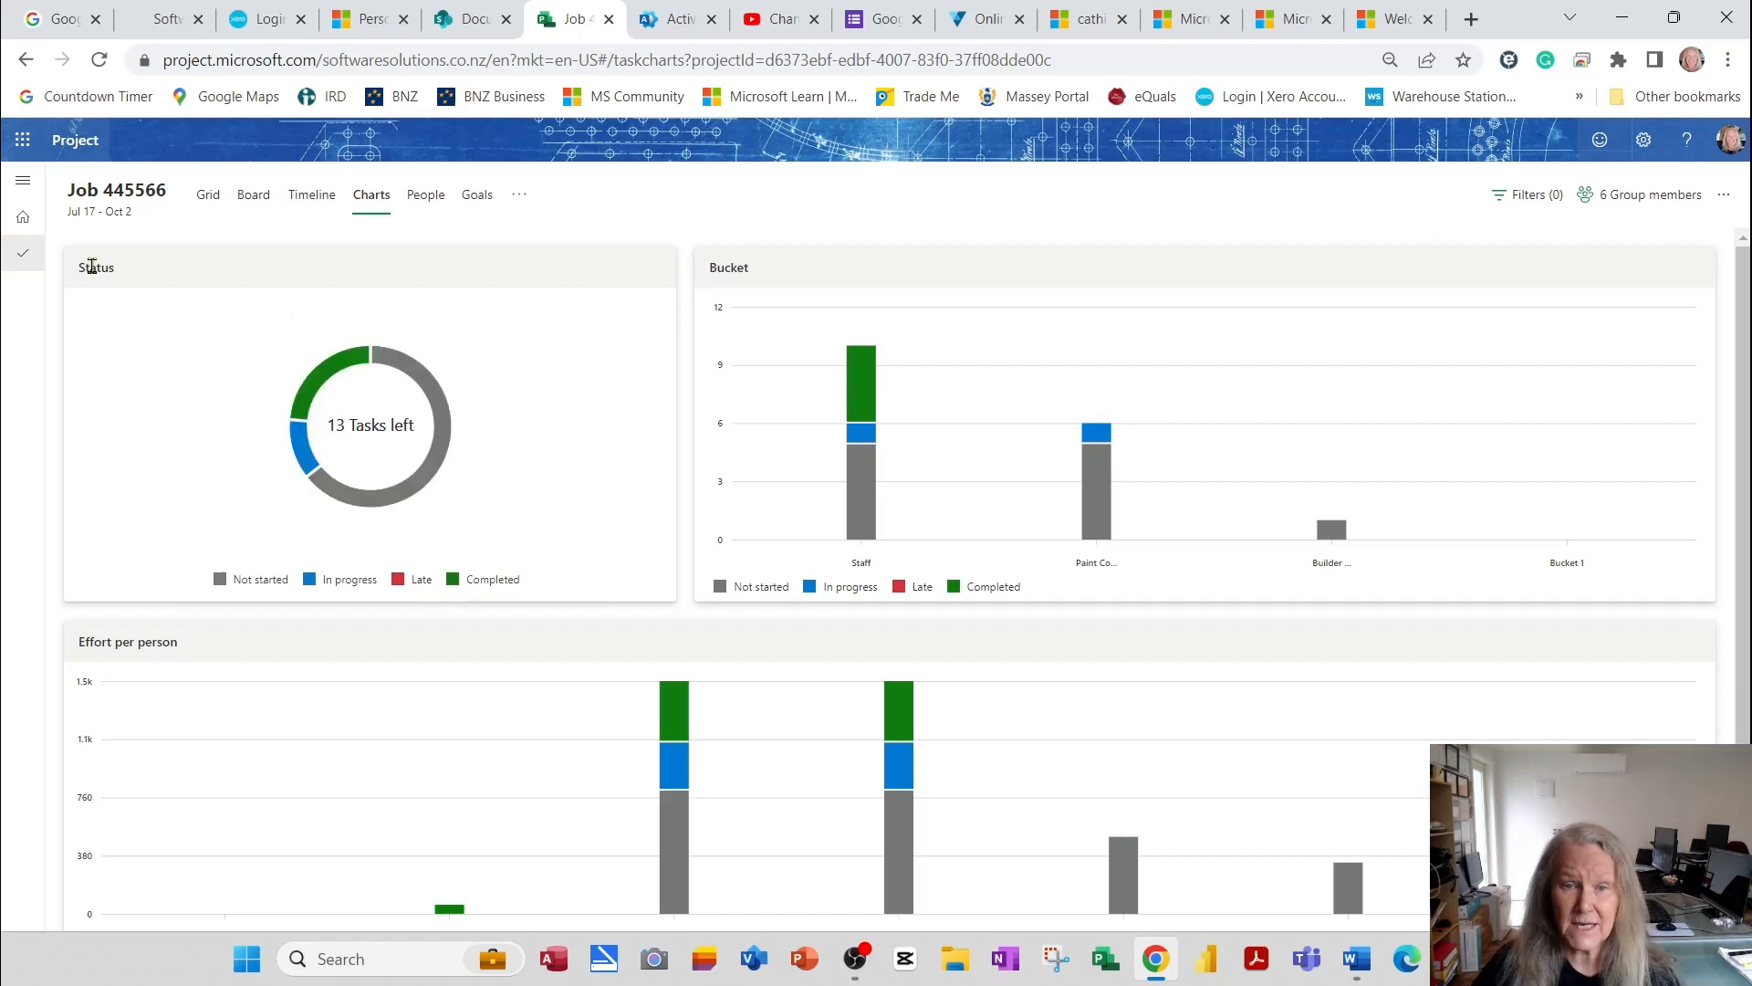
mouse_move(874, 502)
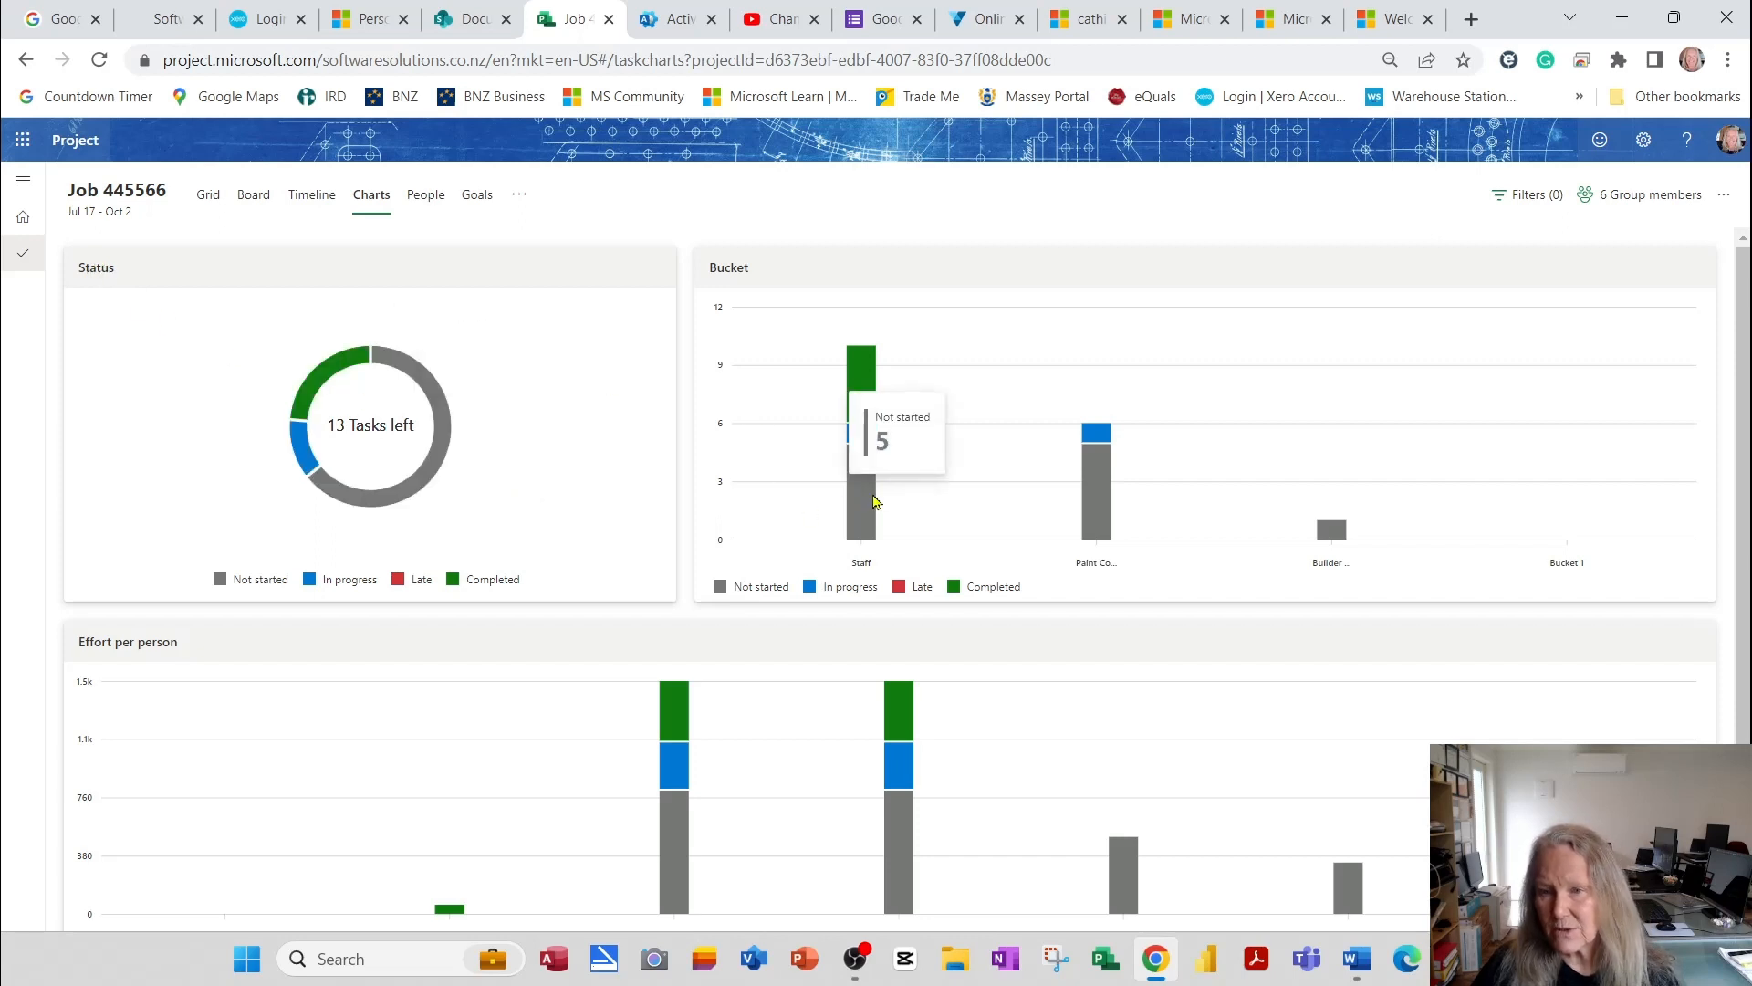
mouse_move(1105, 522)
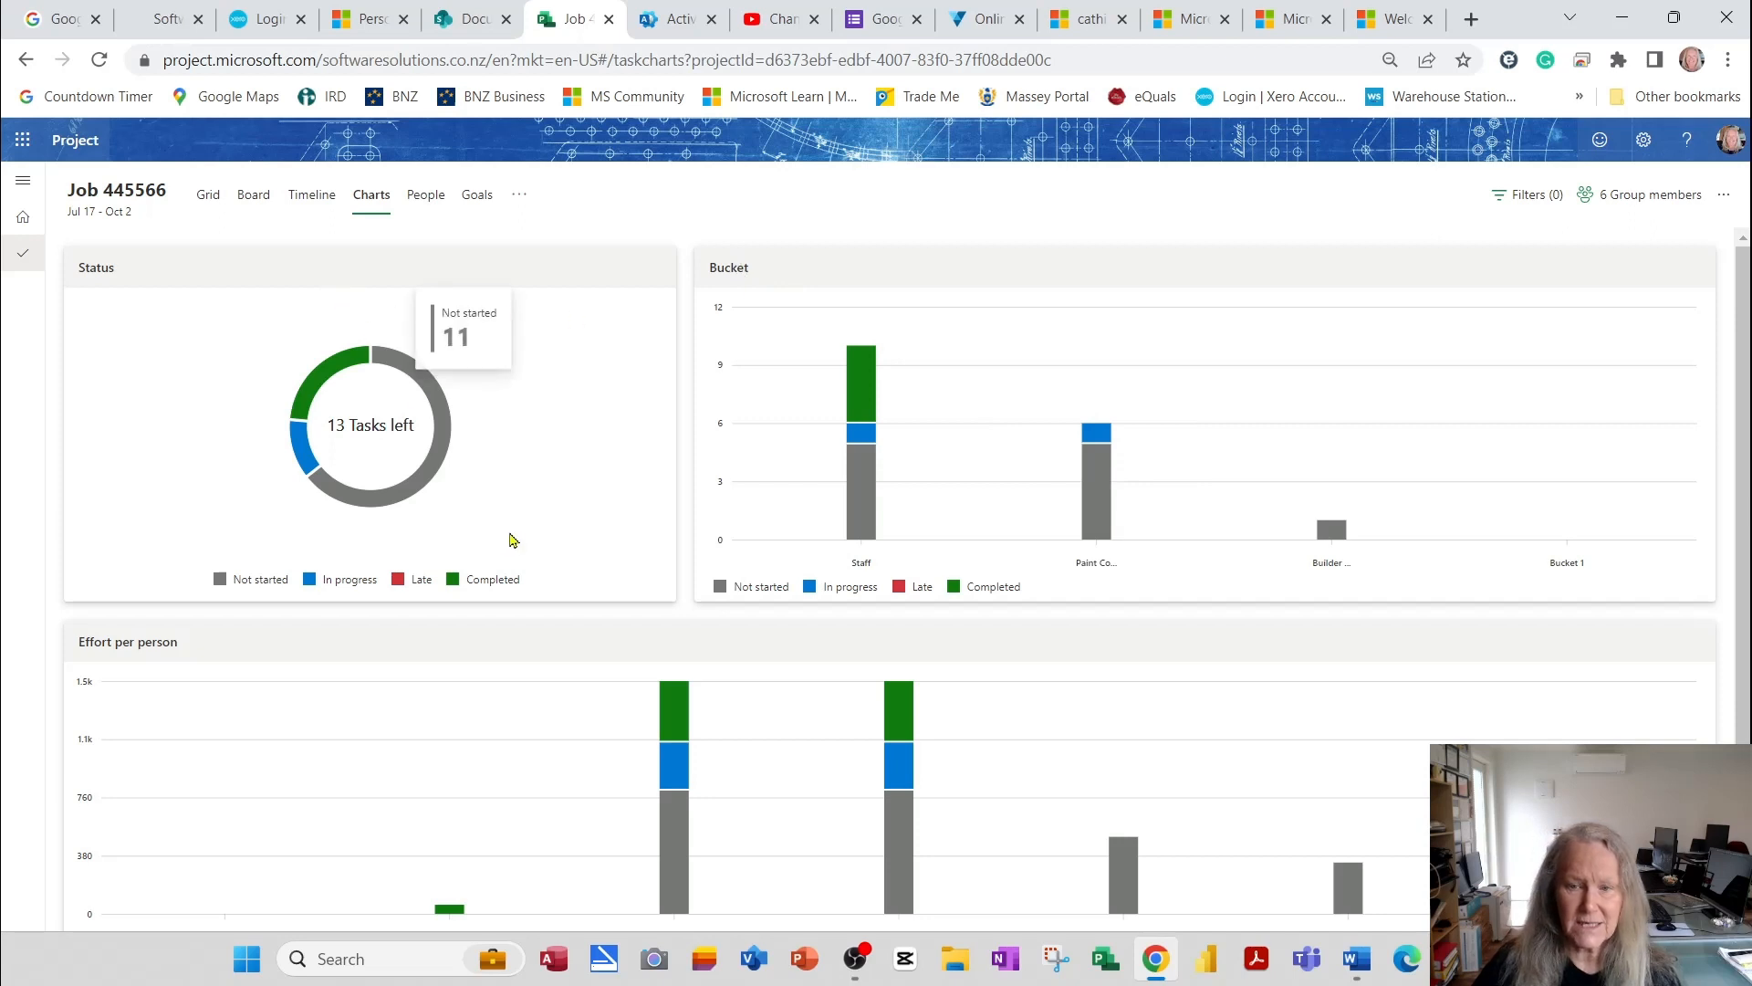
Examine the hours by progress state in the Effort per person chart, and look at the available task filters
scroll(527, 548, "down", 1)
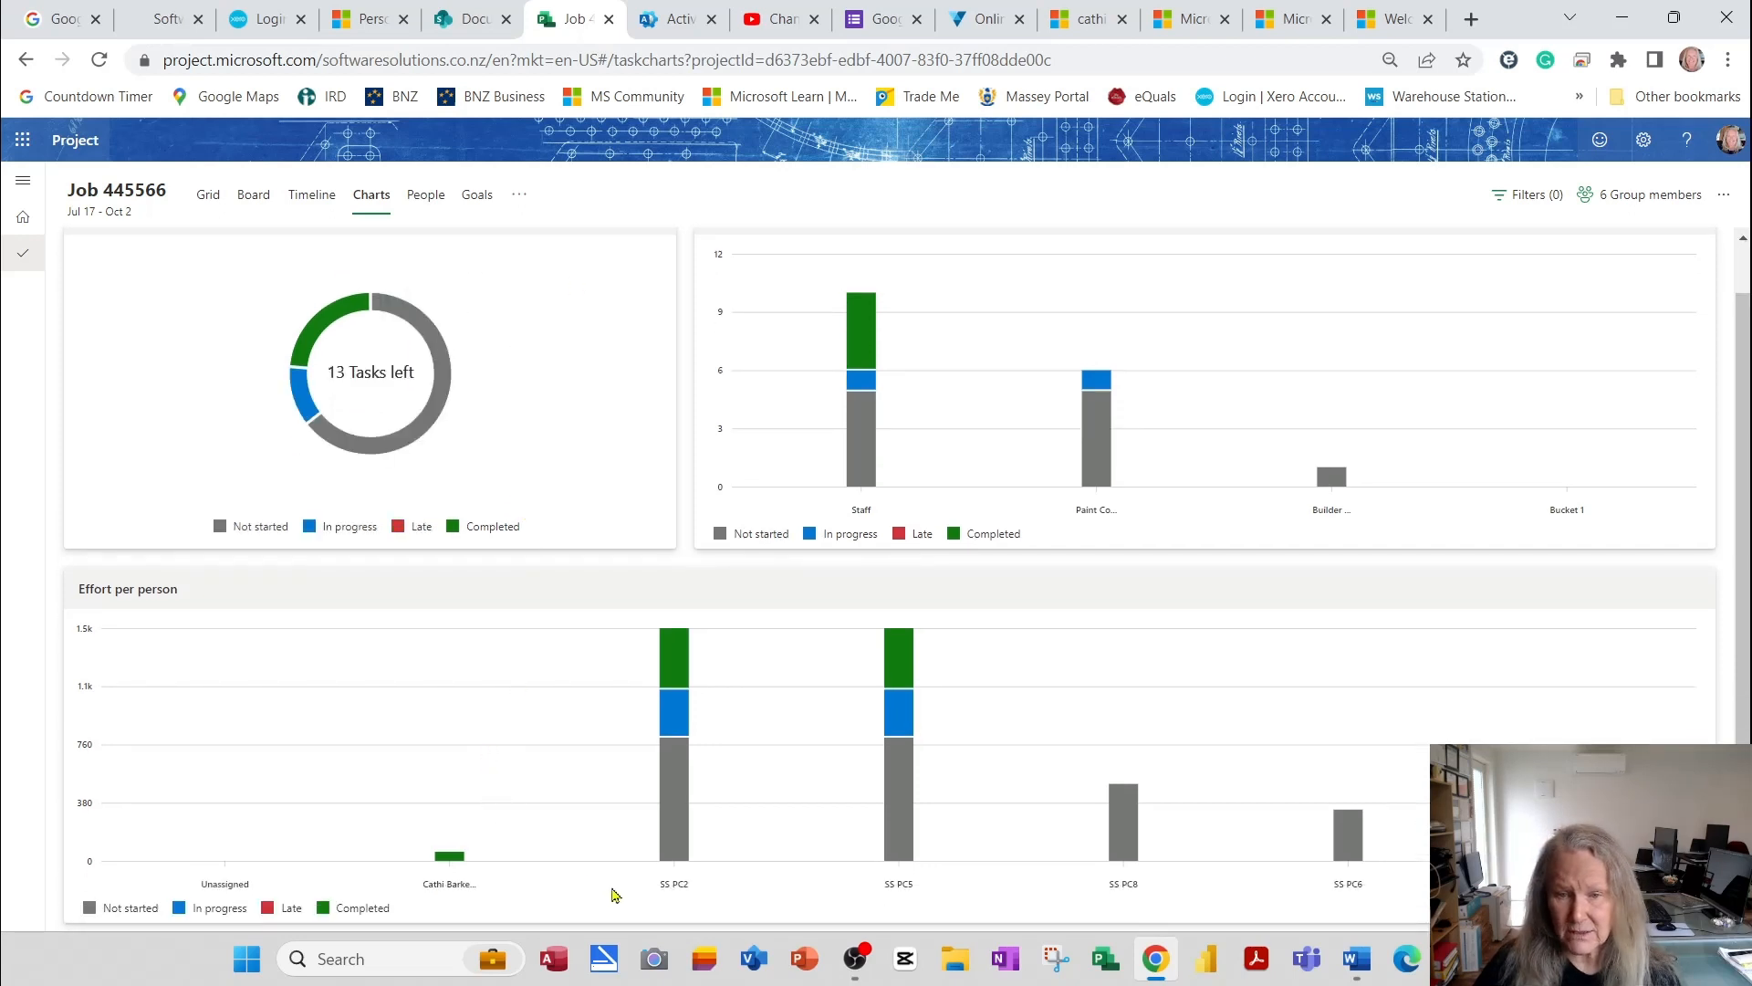
mouse_move(446, 863)
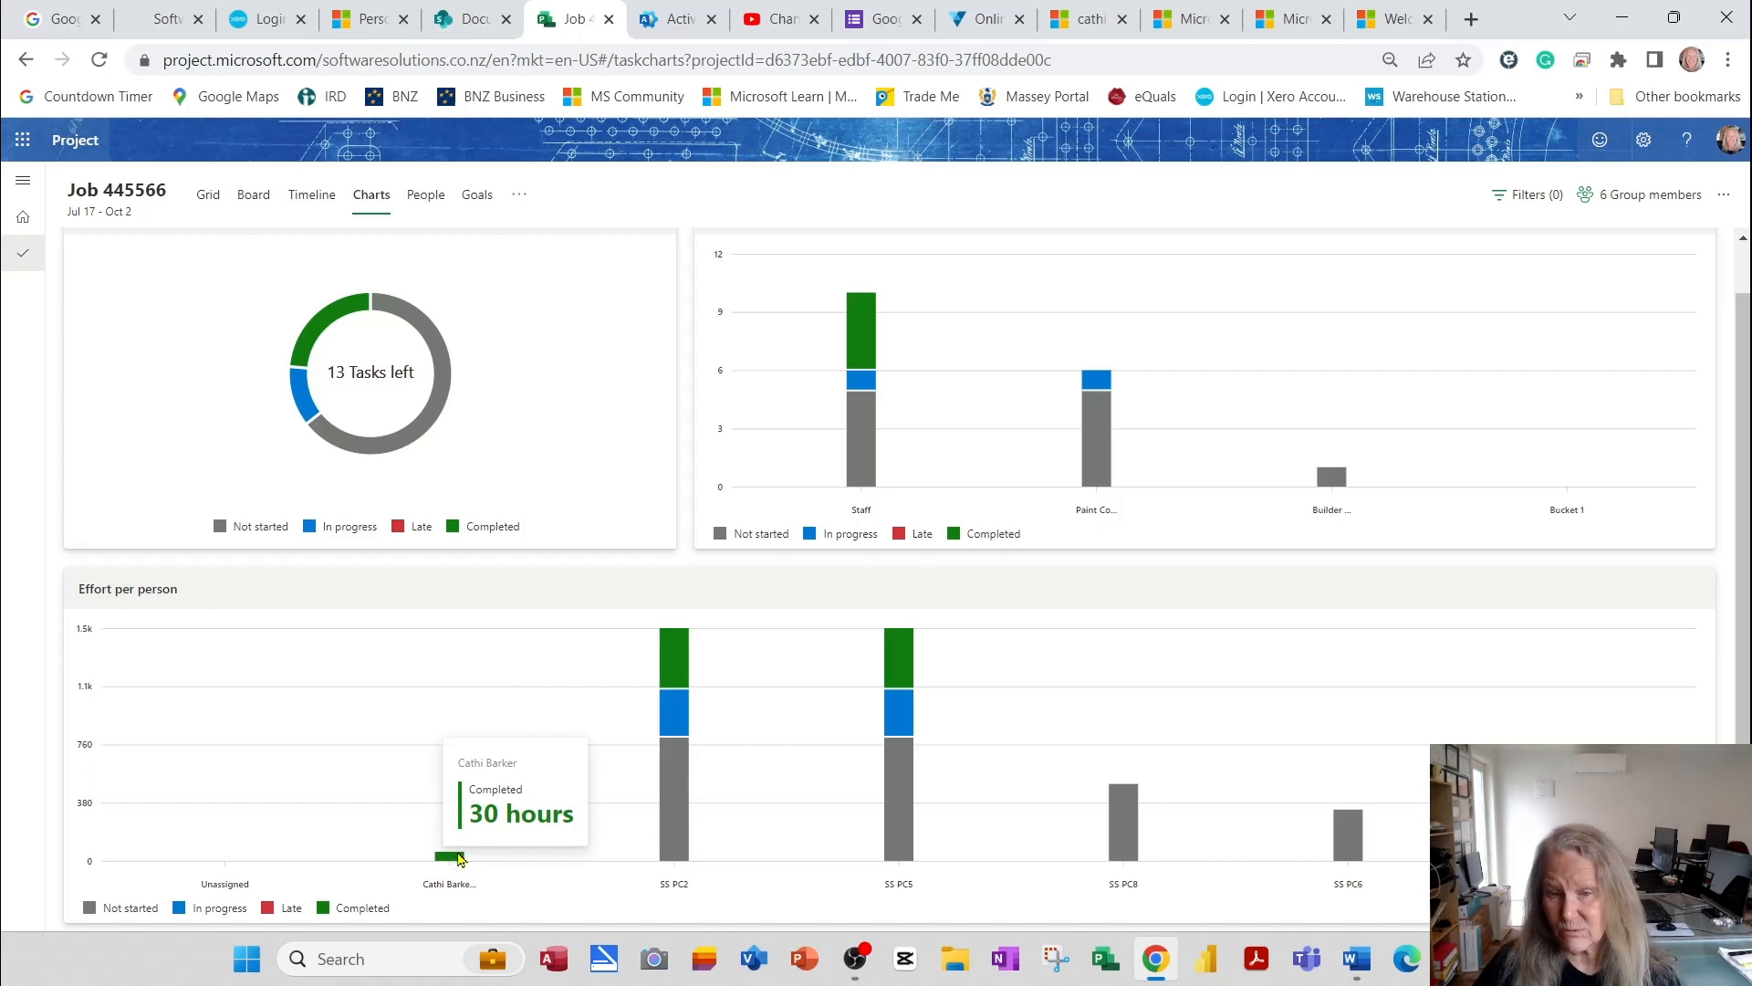
mouse_move(680, 739)
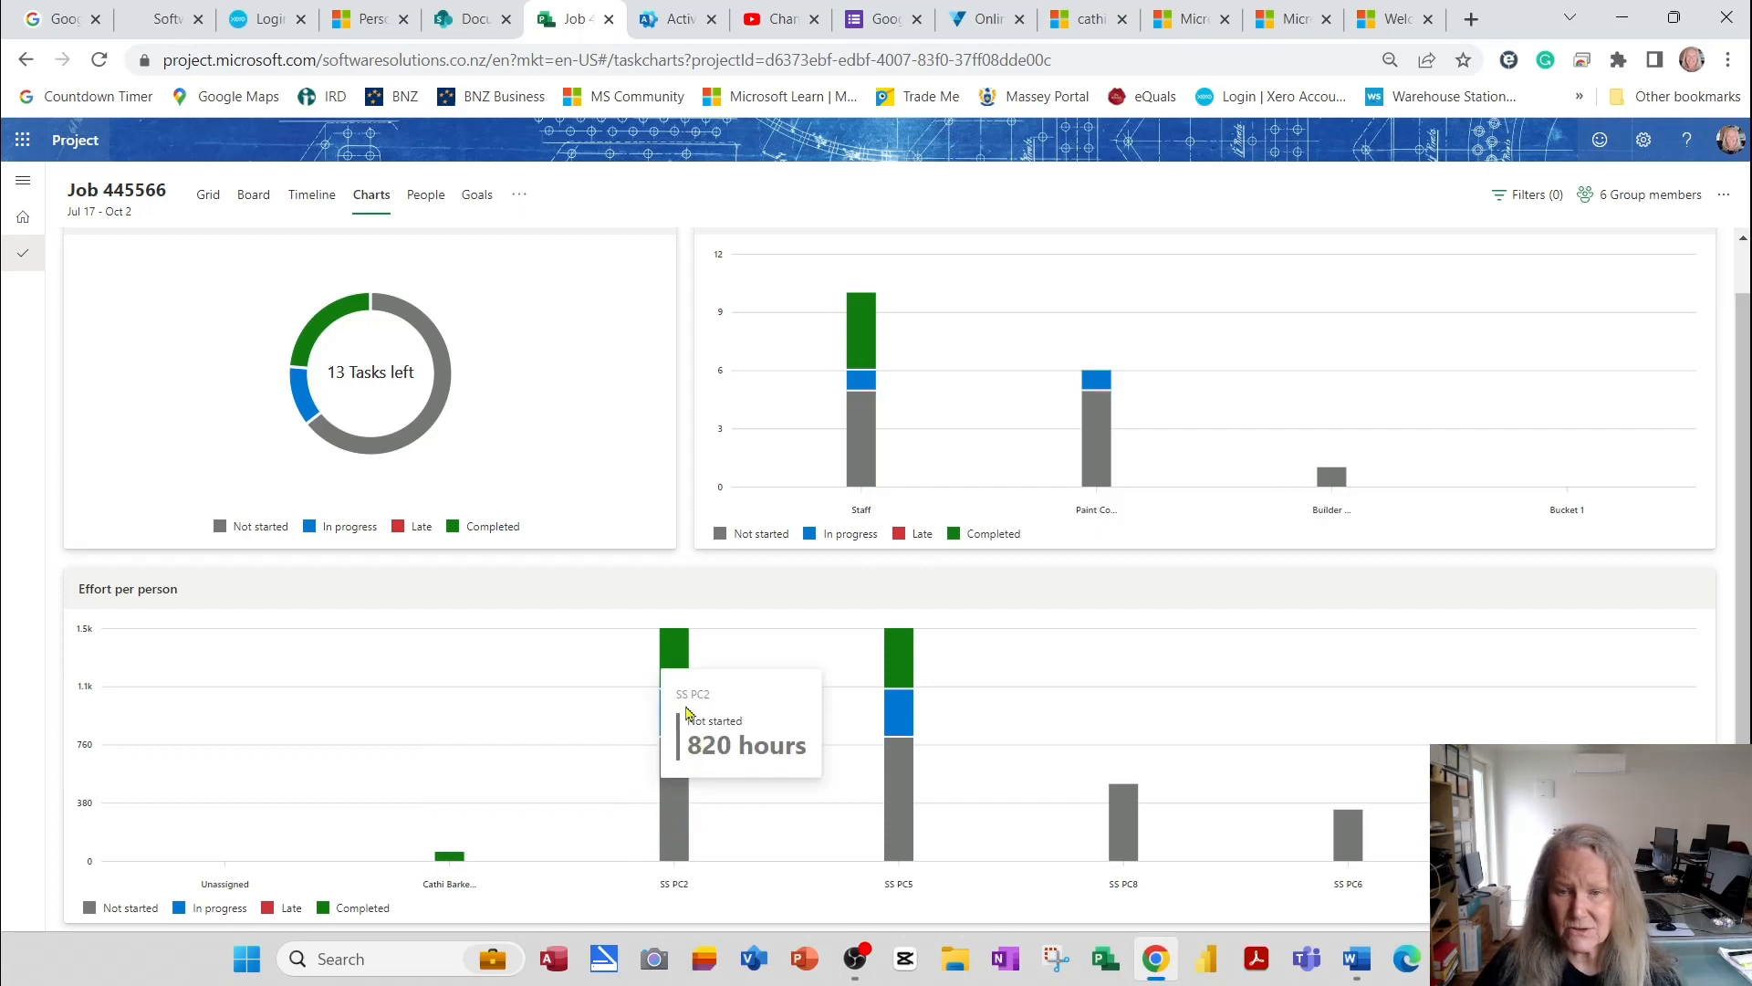
mouse_move(669, 639)
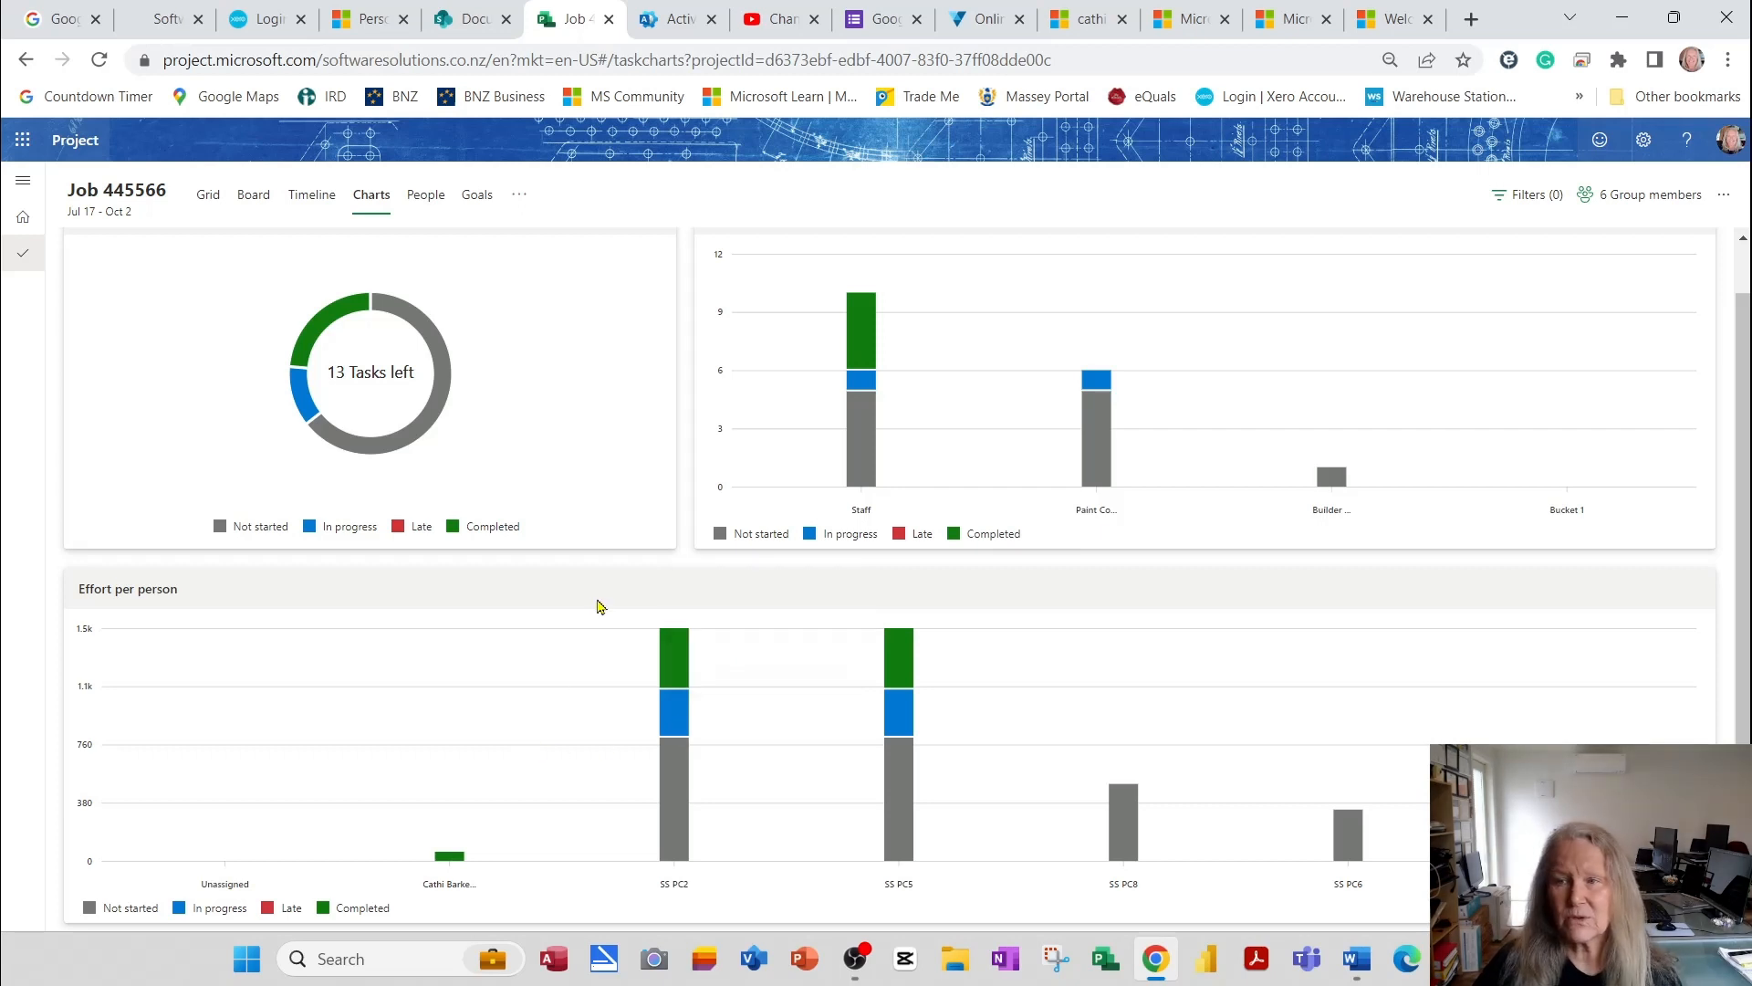
scroll(602, 603, "up", 1)
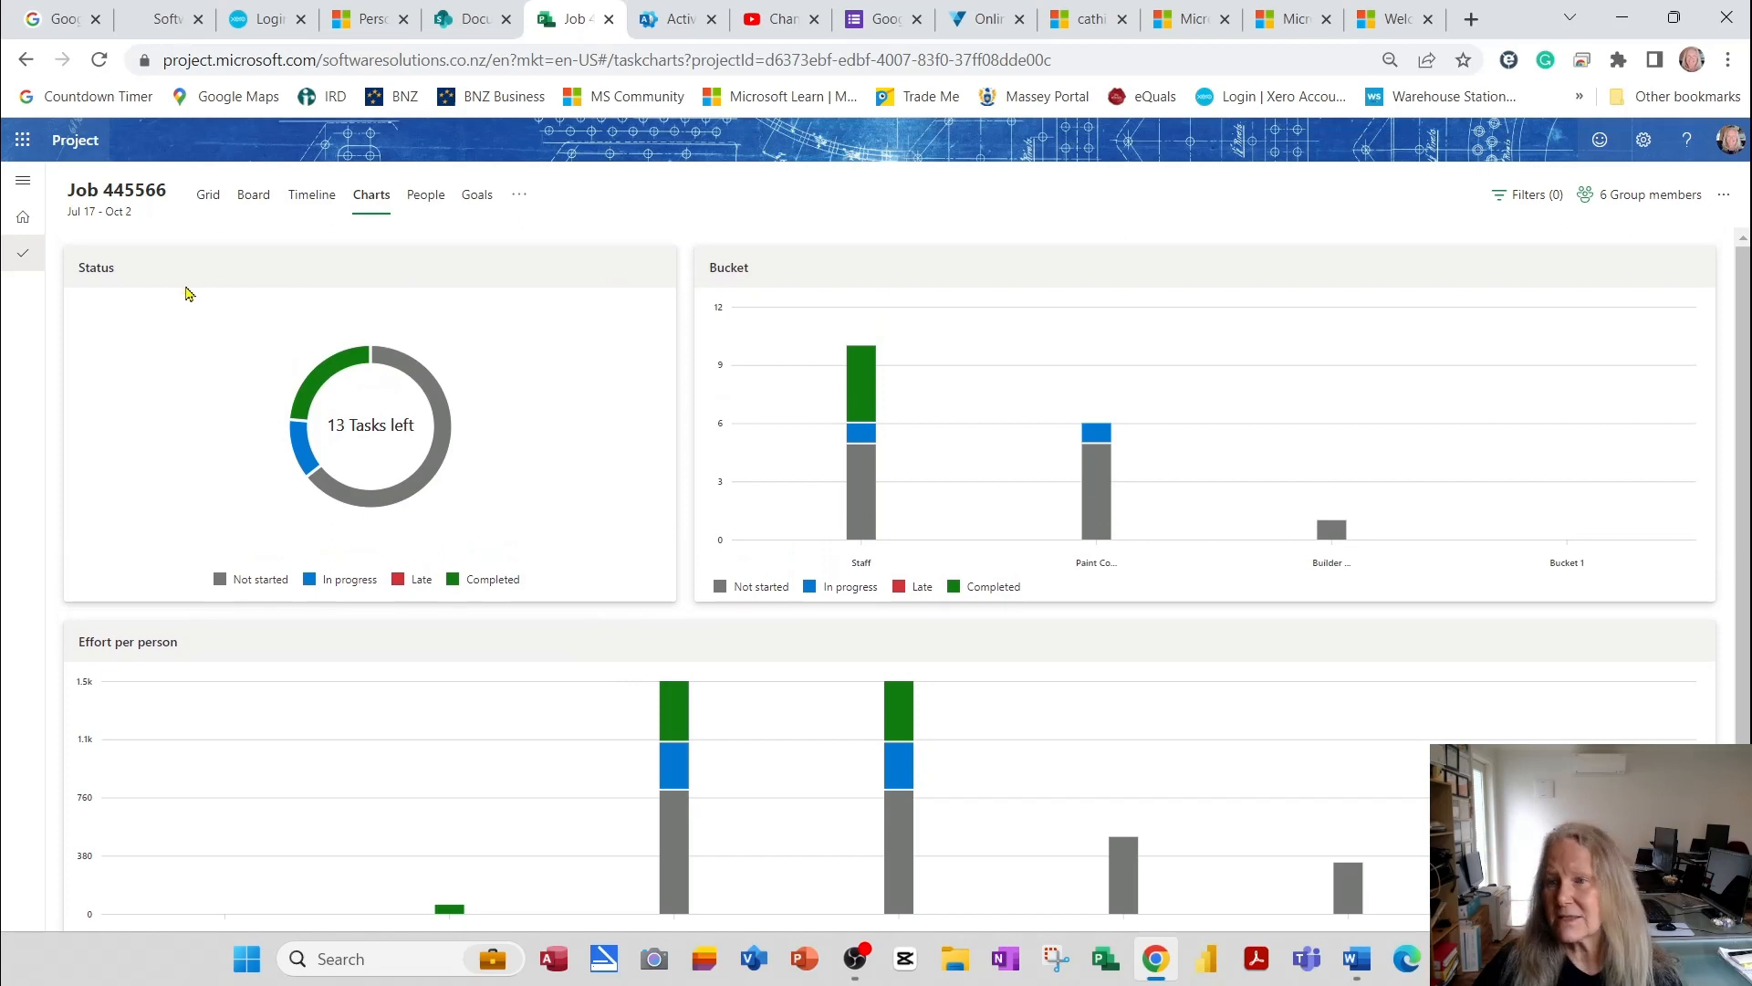
left_click(1531, 199)
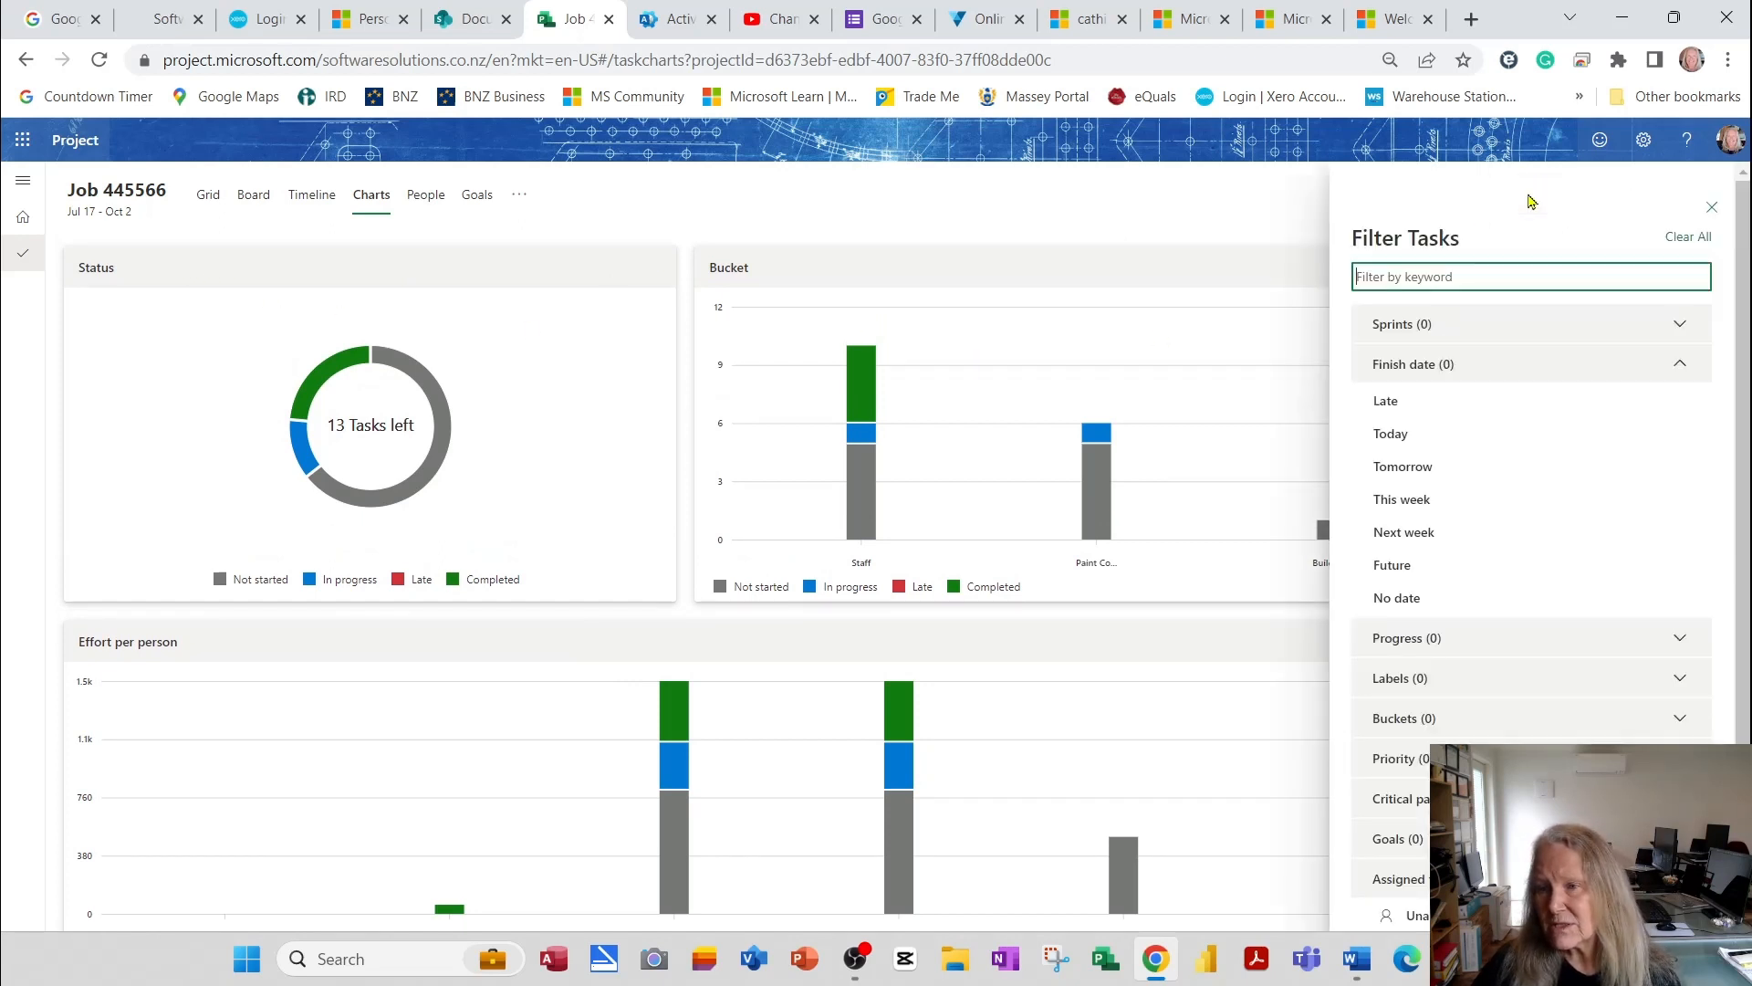
left_click(1712, 208)
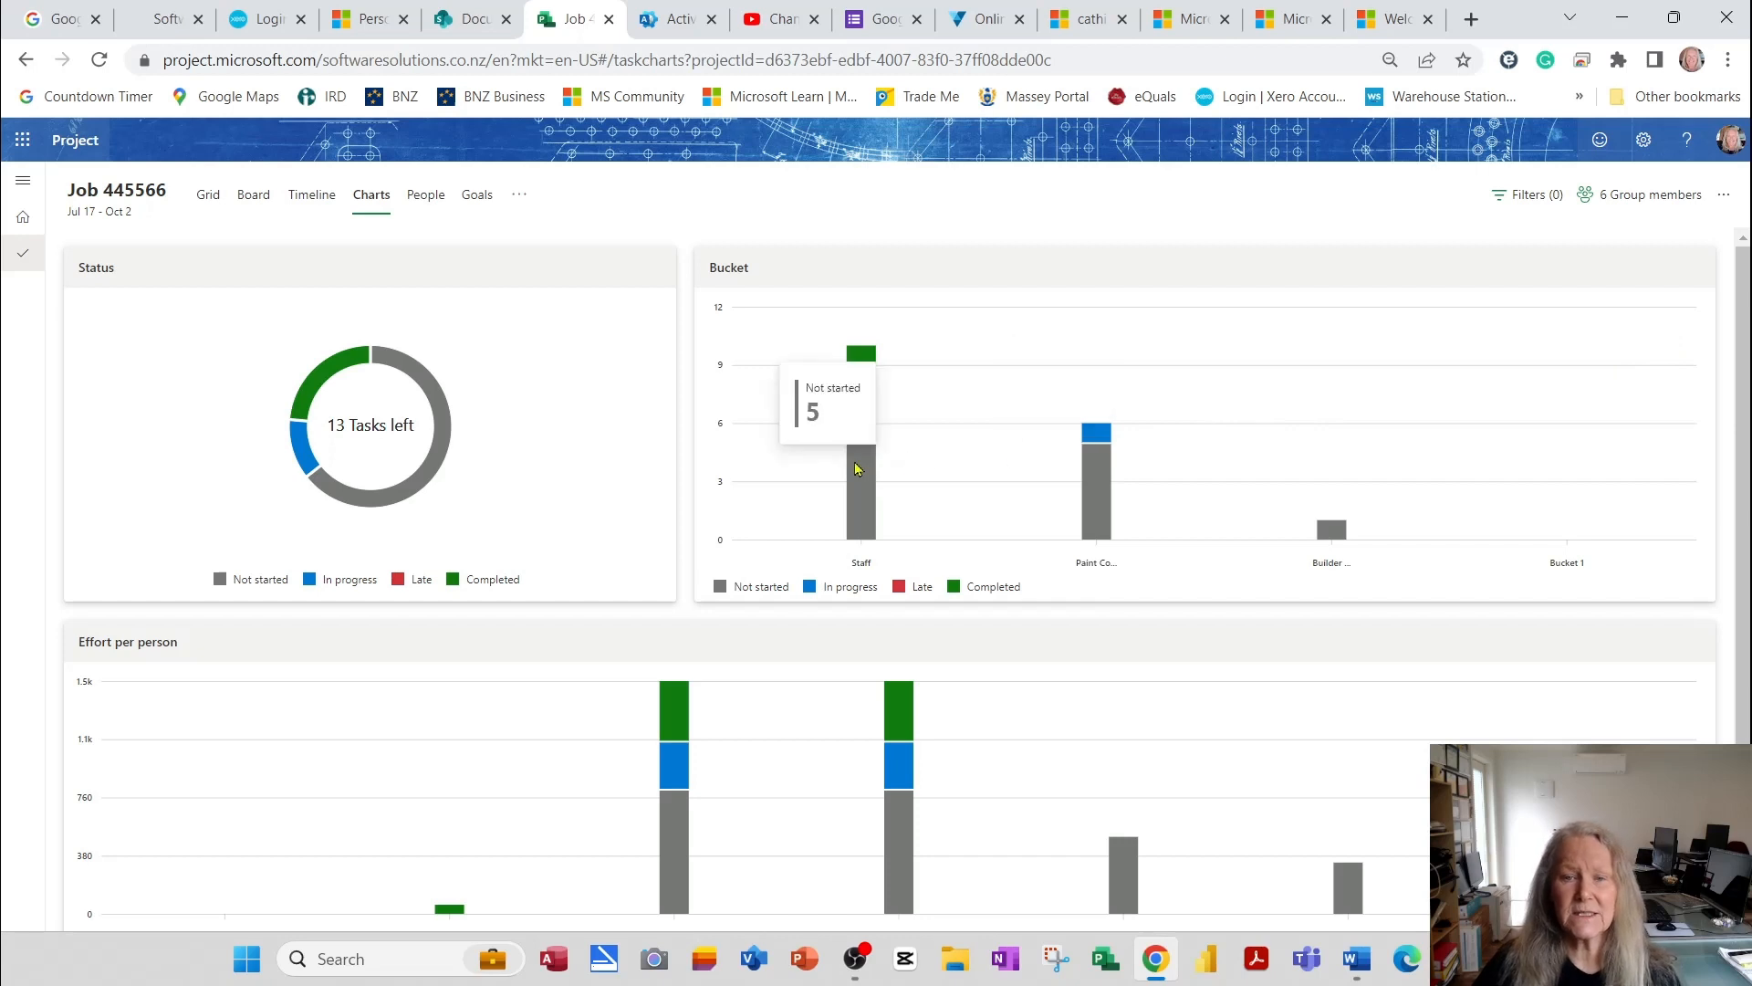
Review each member's workload in the People view, including the completed tasks of the project manager and SS PC2
left_click(415, 201)
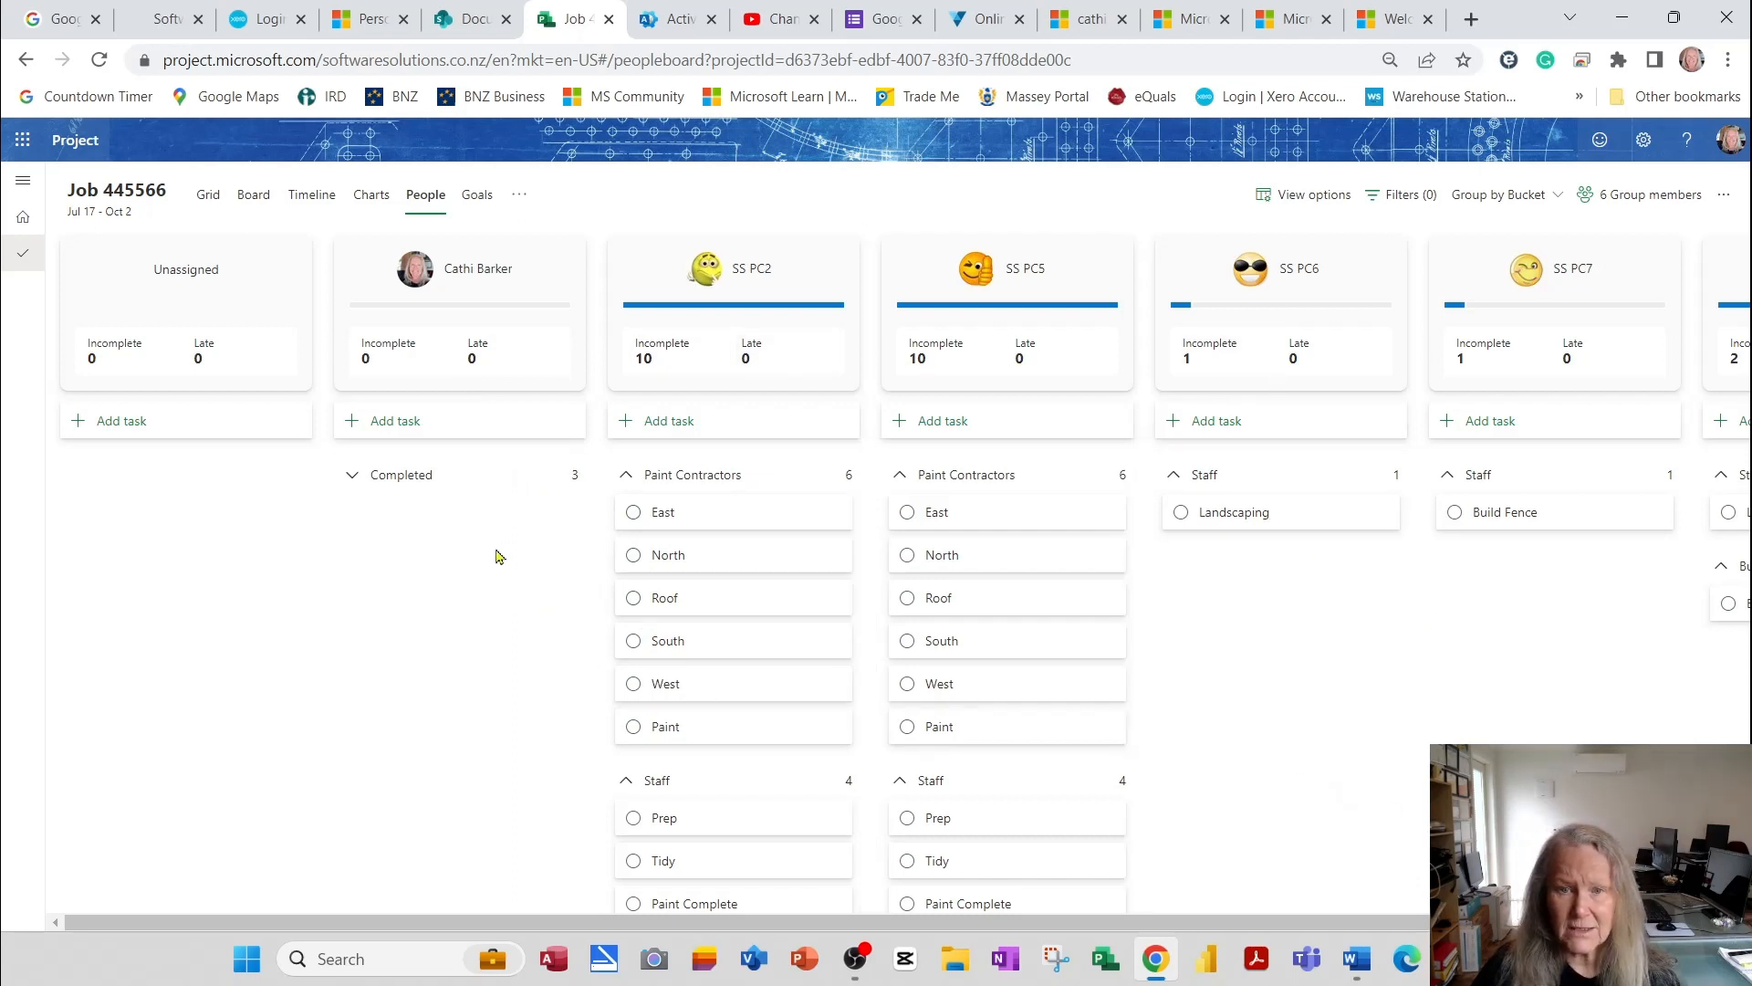
left_click(351, 482)
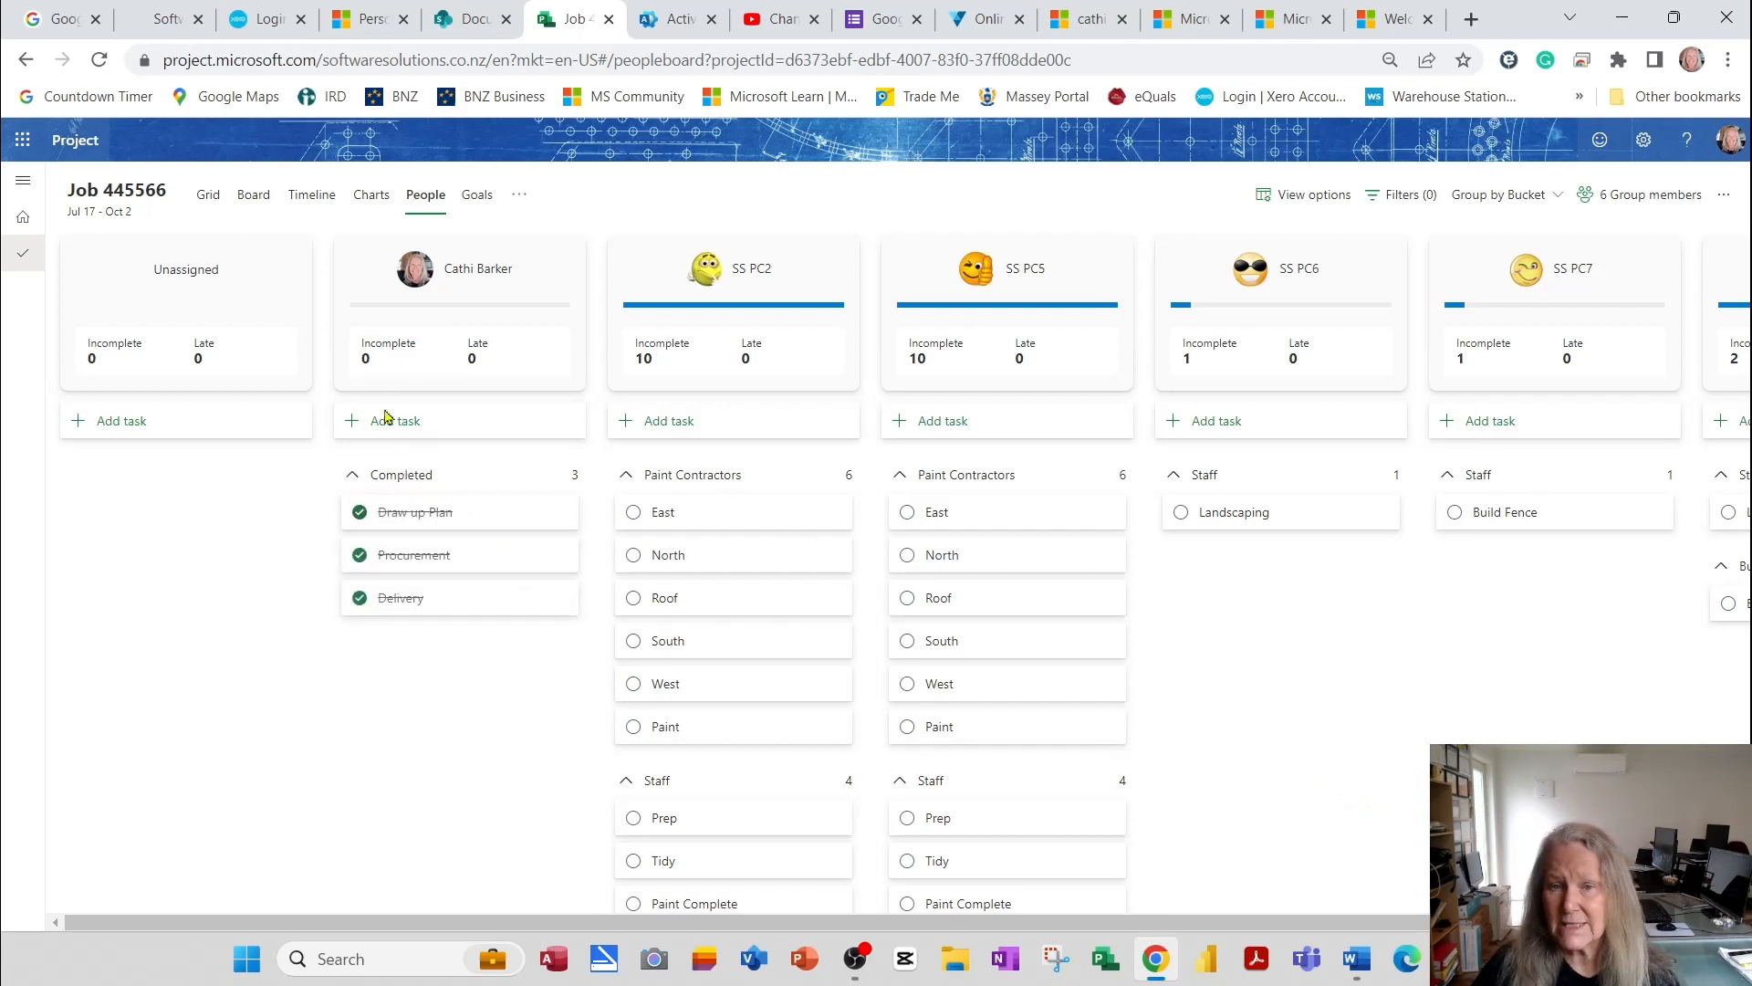
left_click(355, 479)
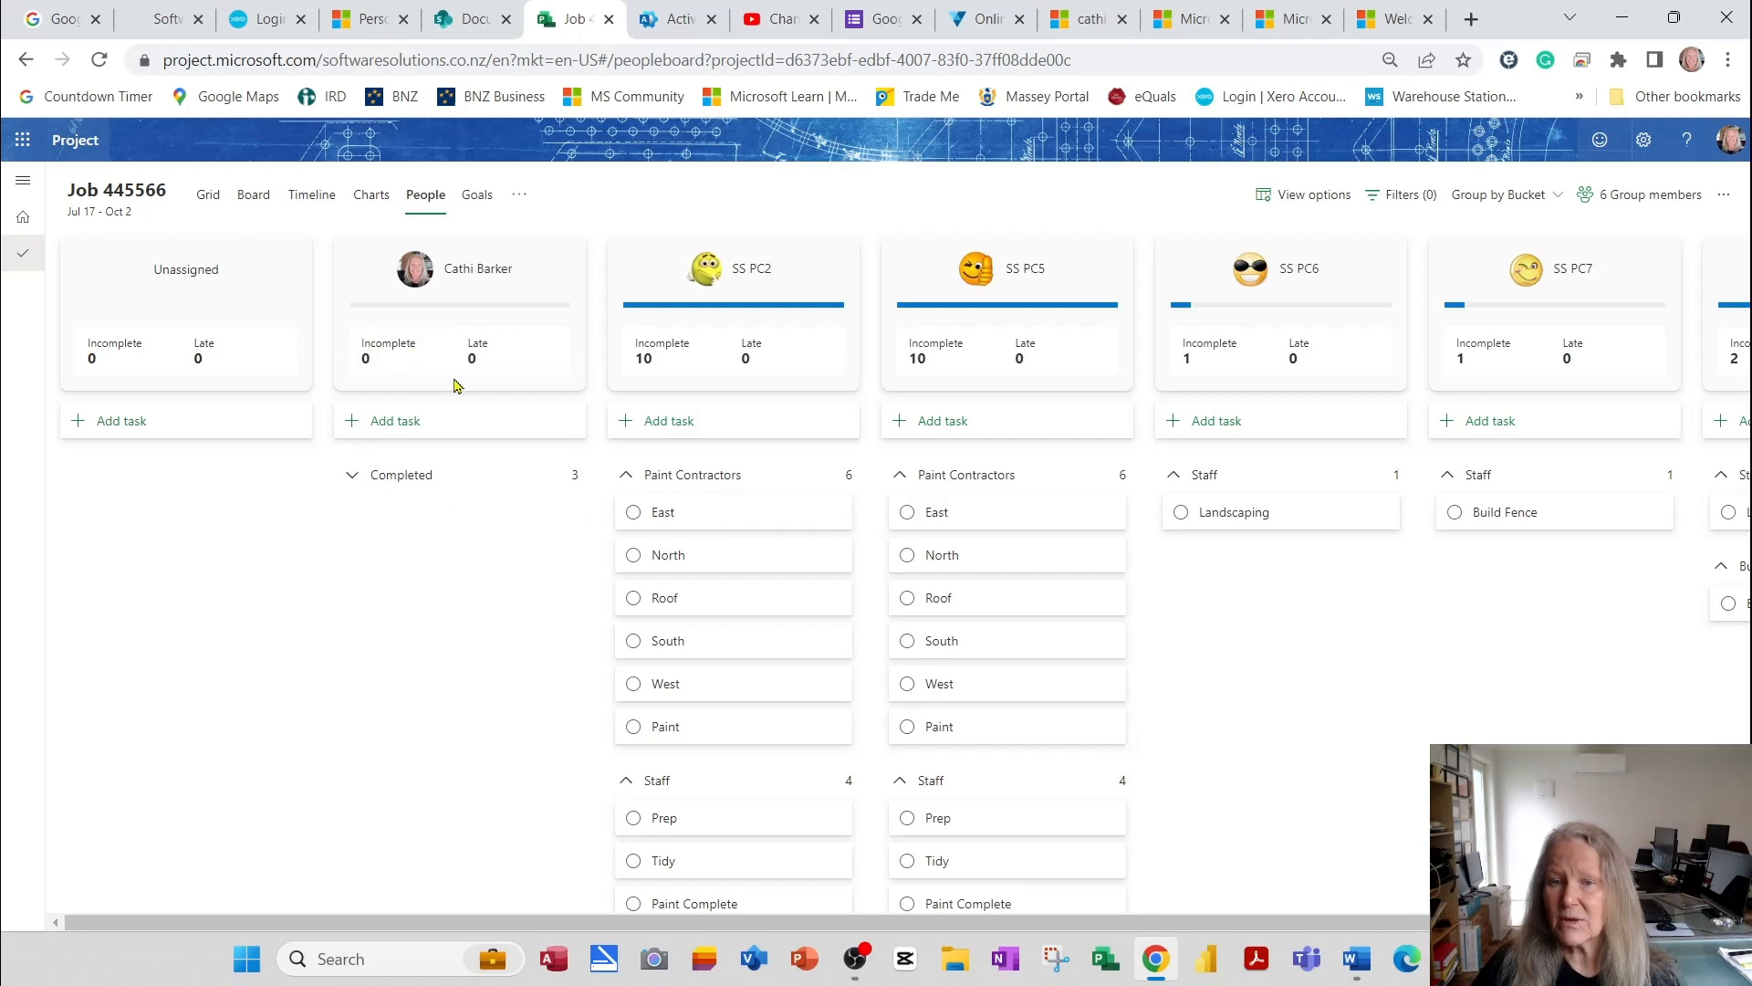
scroll(770, 682, "down", 3)
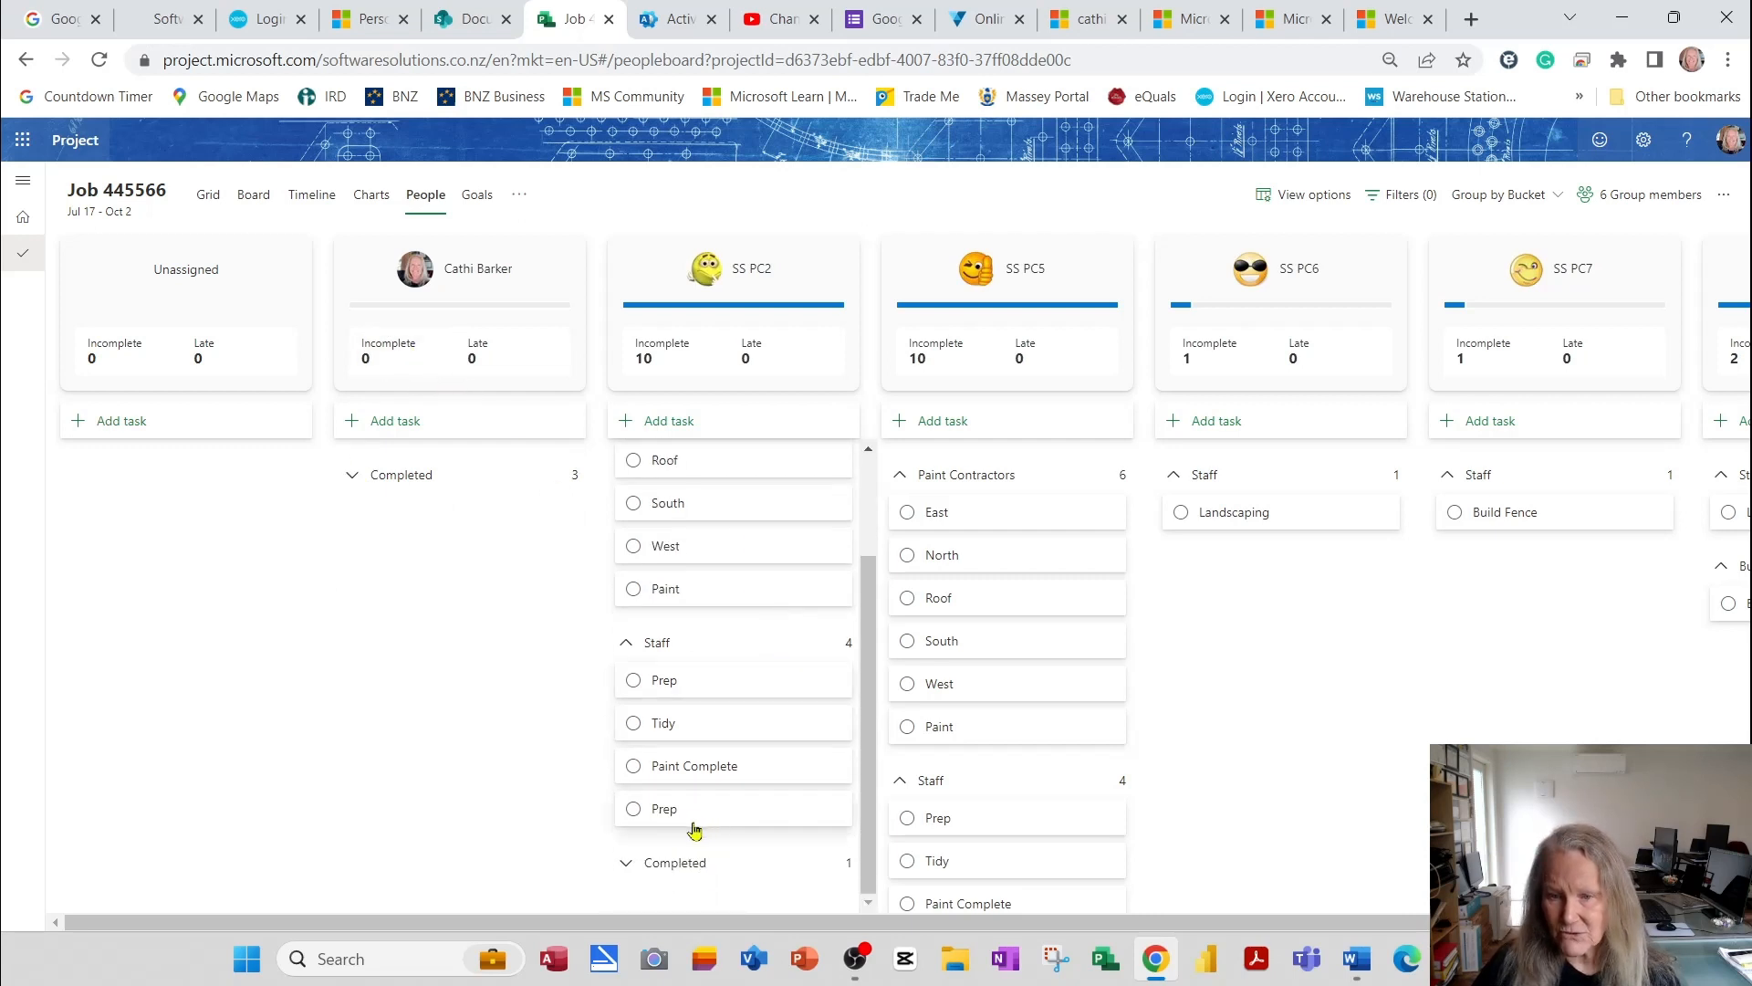
left_click(630, 865)
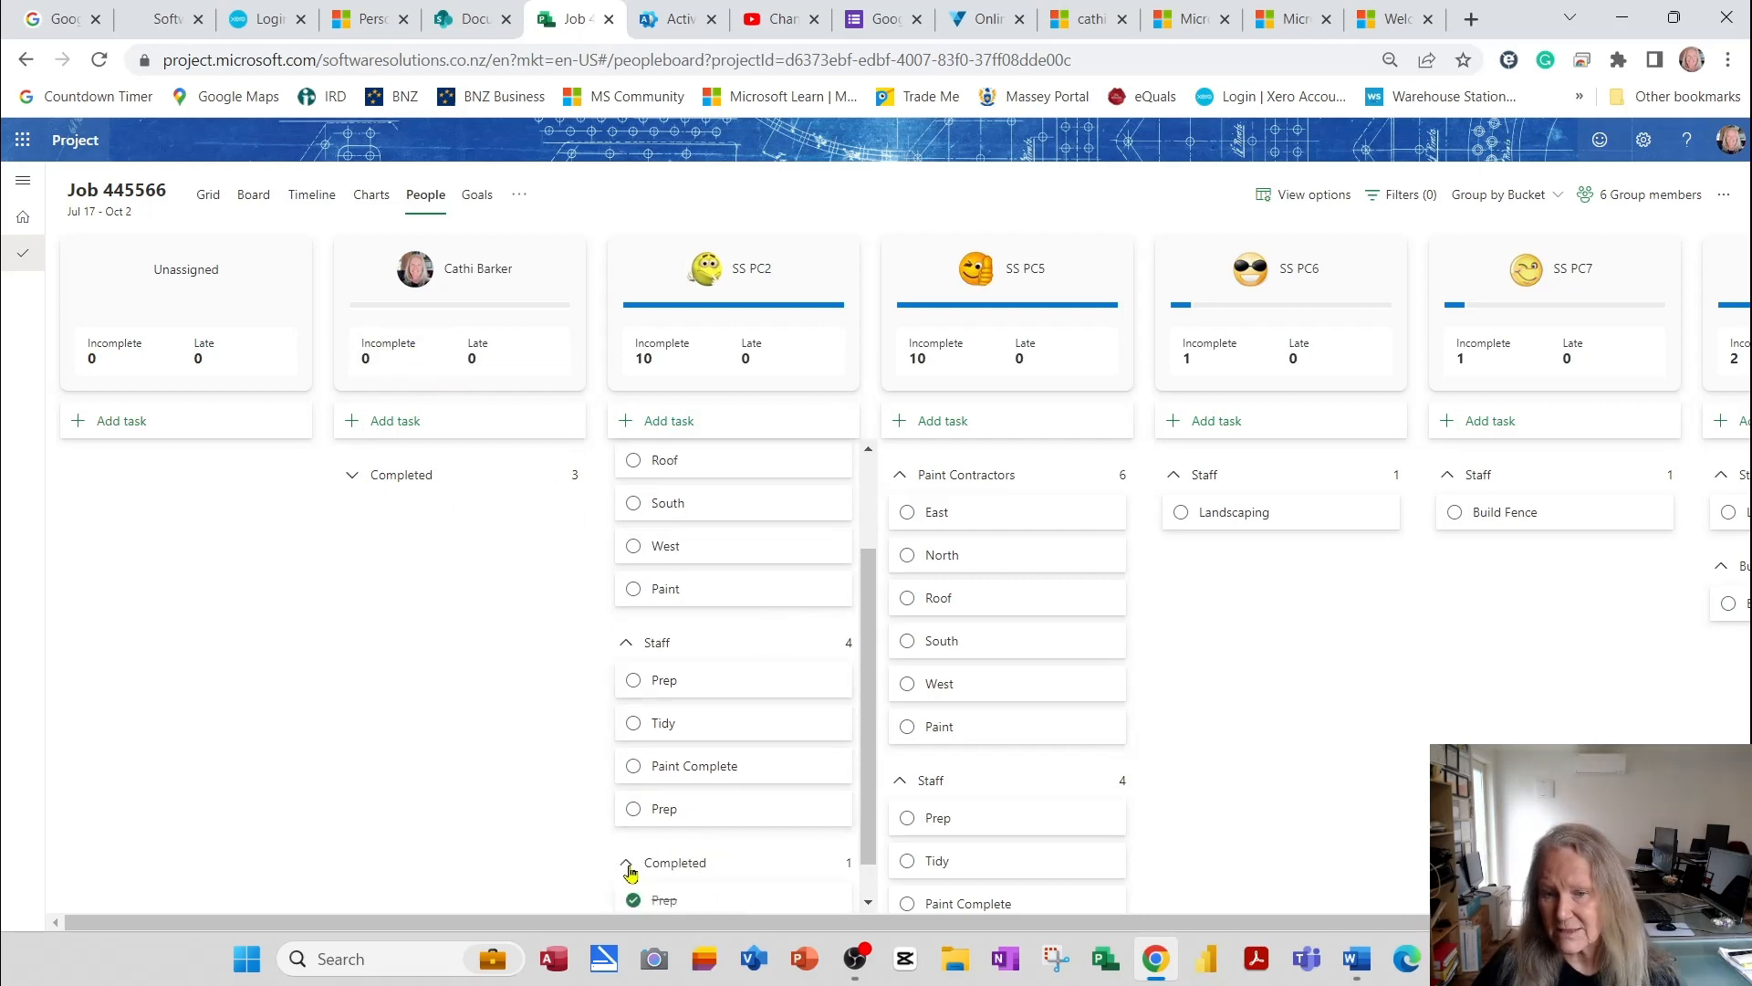
scroll(730, 774, "up", 3)
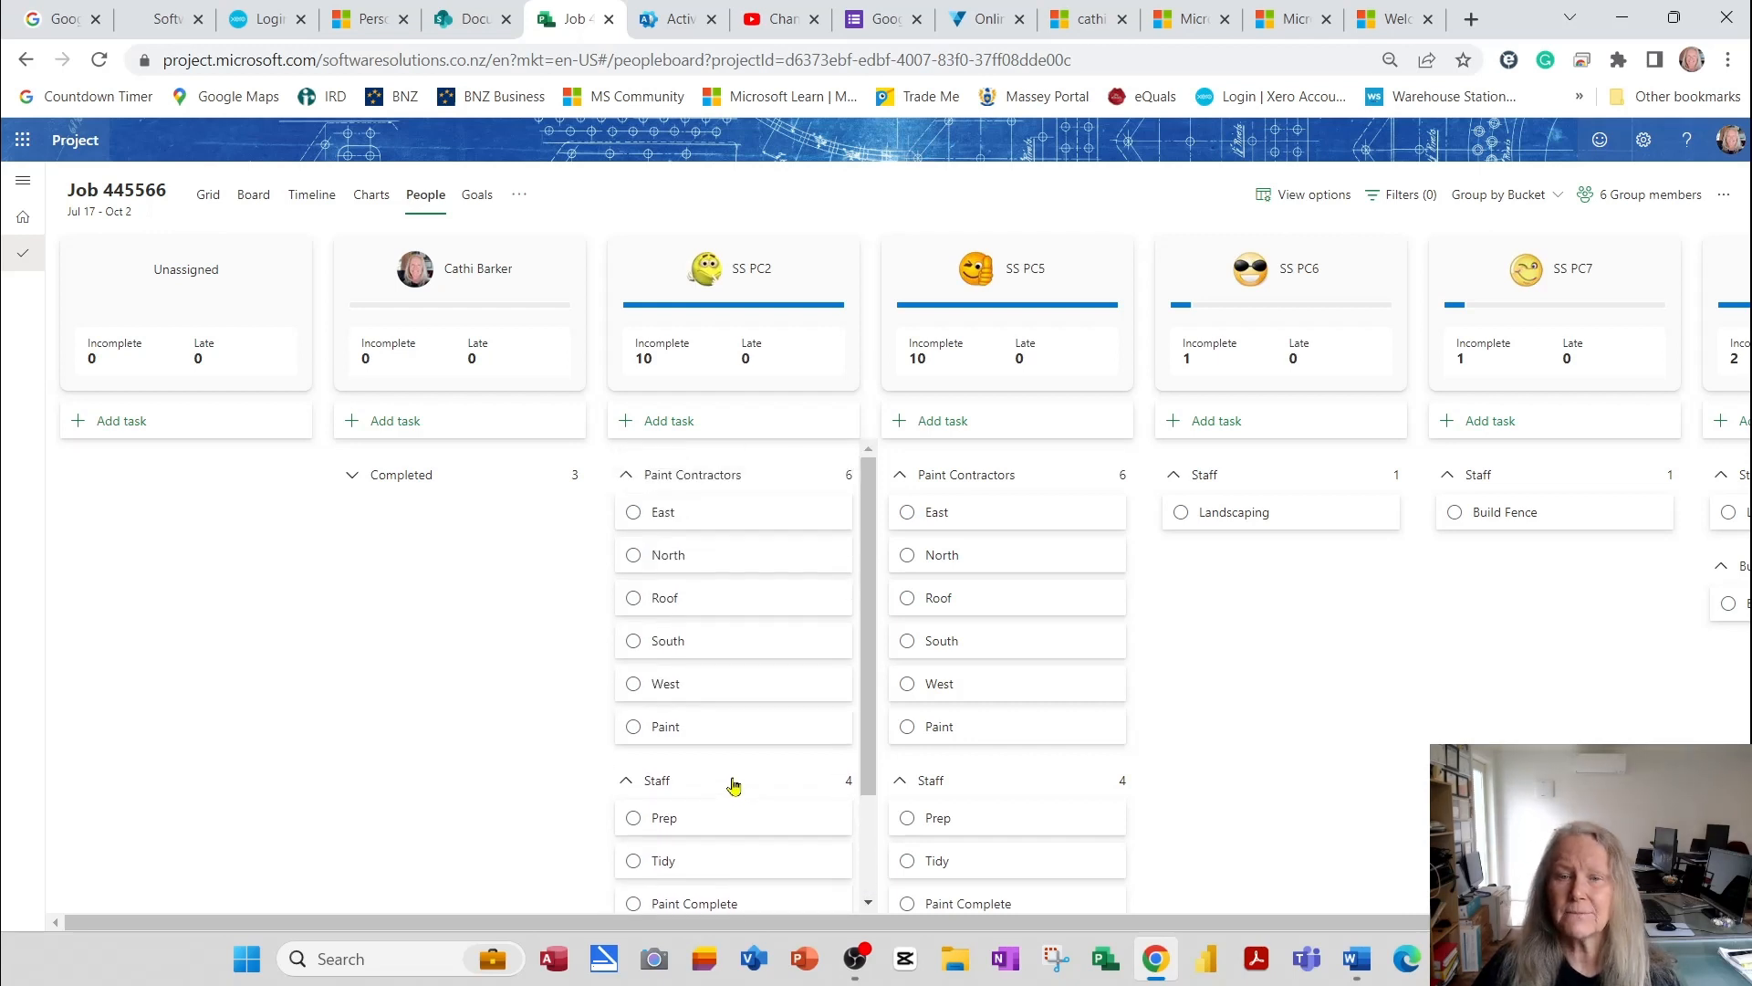
Review the tasks grouped under the Build 2023, Landscaping and House & Roof Painted goals in the Goals view
left_click(478, 195)
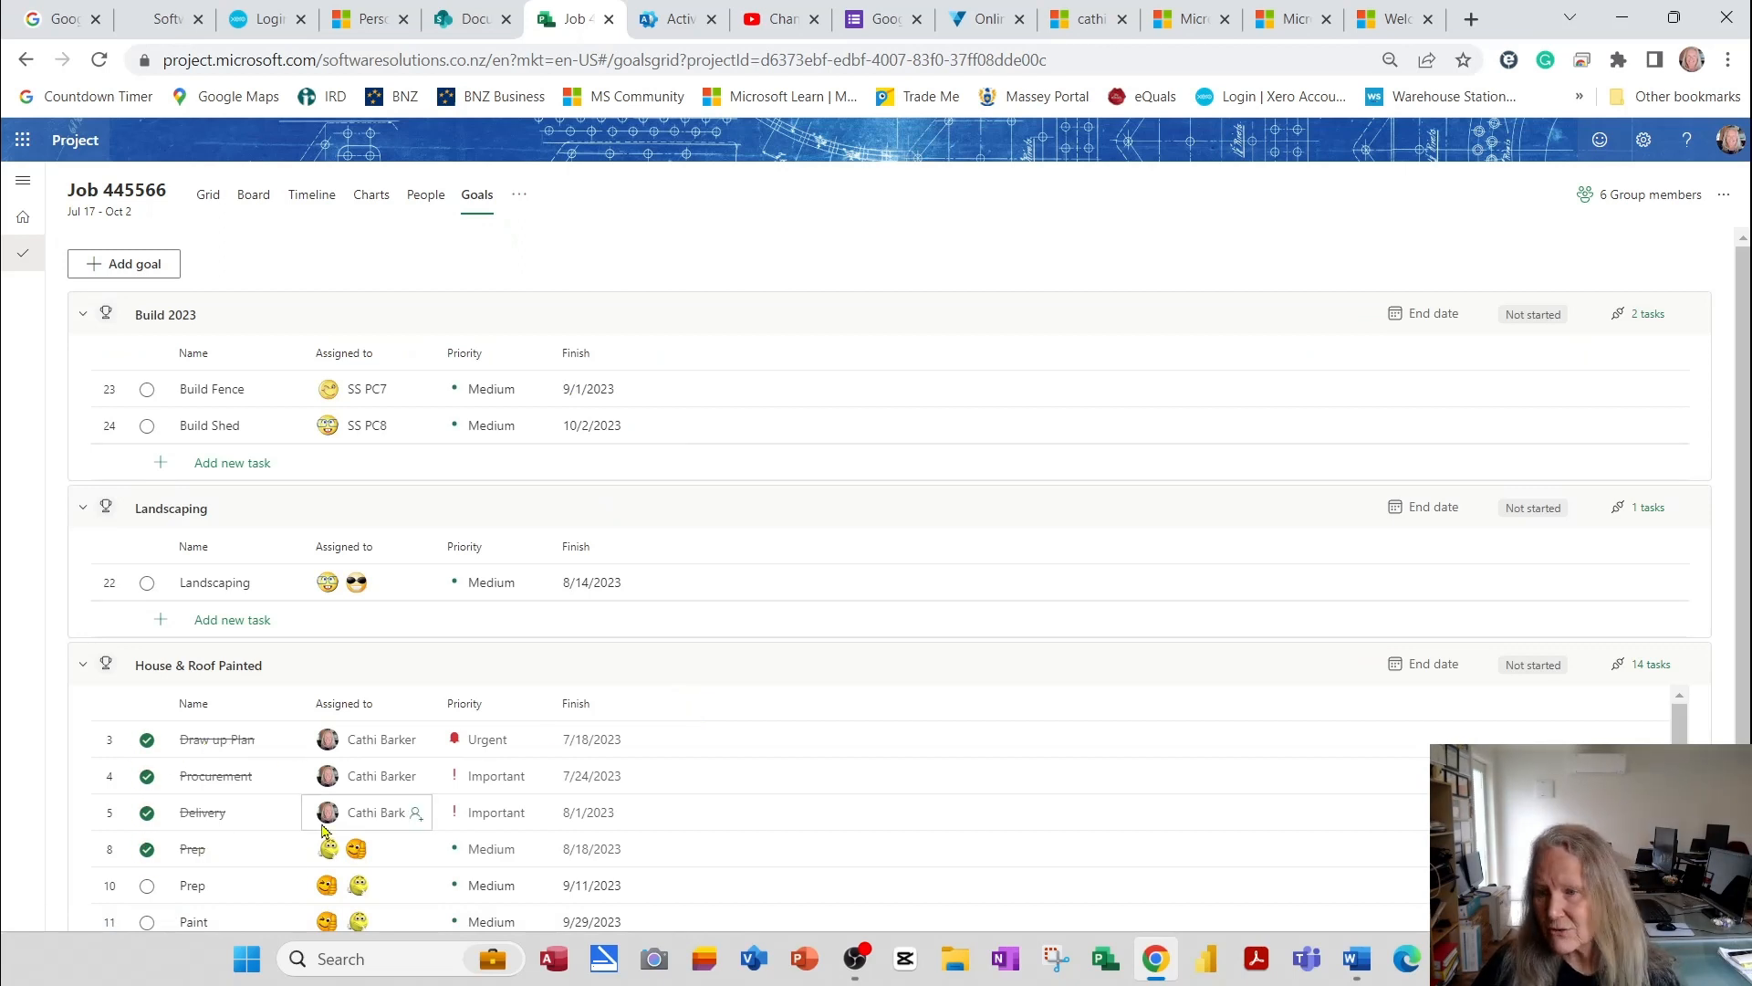
scroll(328, 817, "down", 3)
scroll(333, 812, "up", 3)
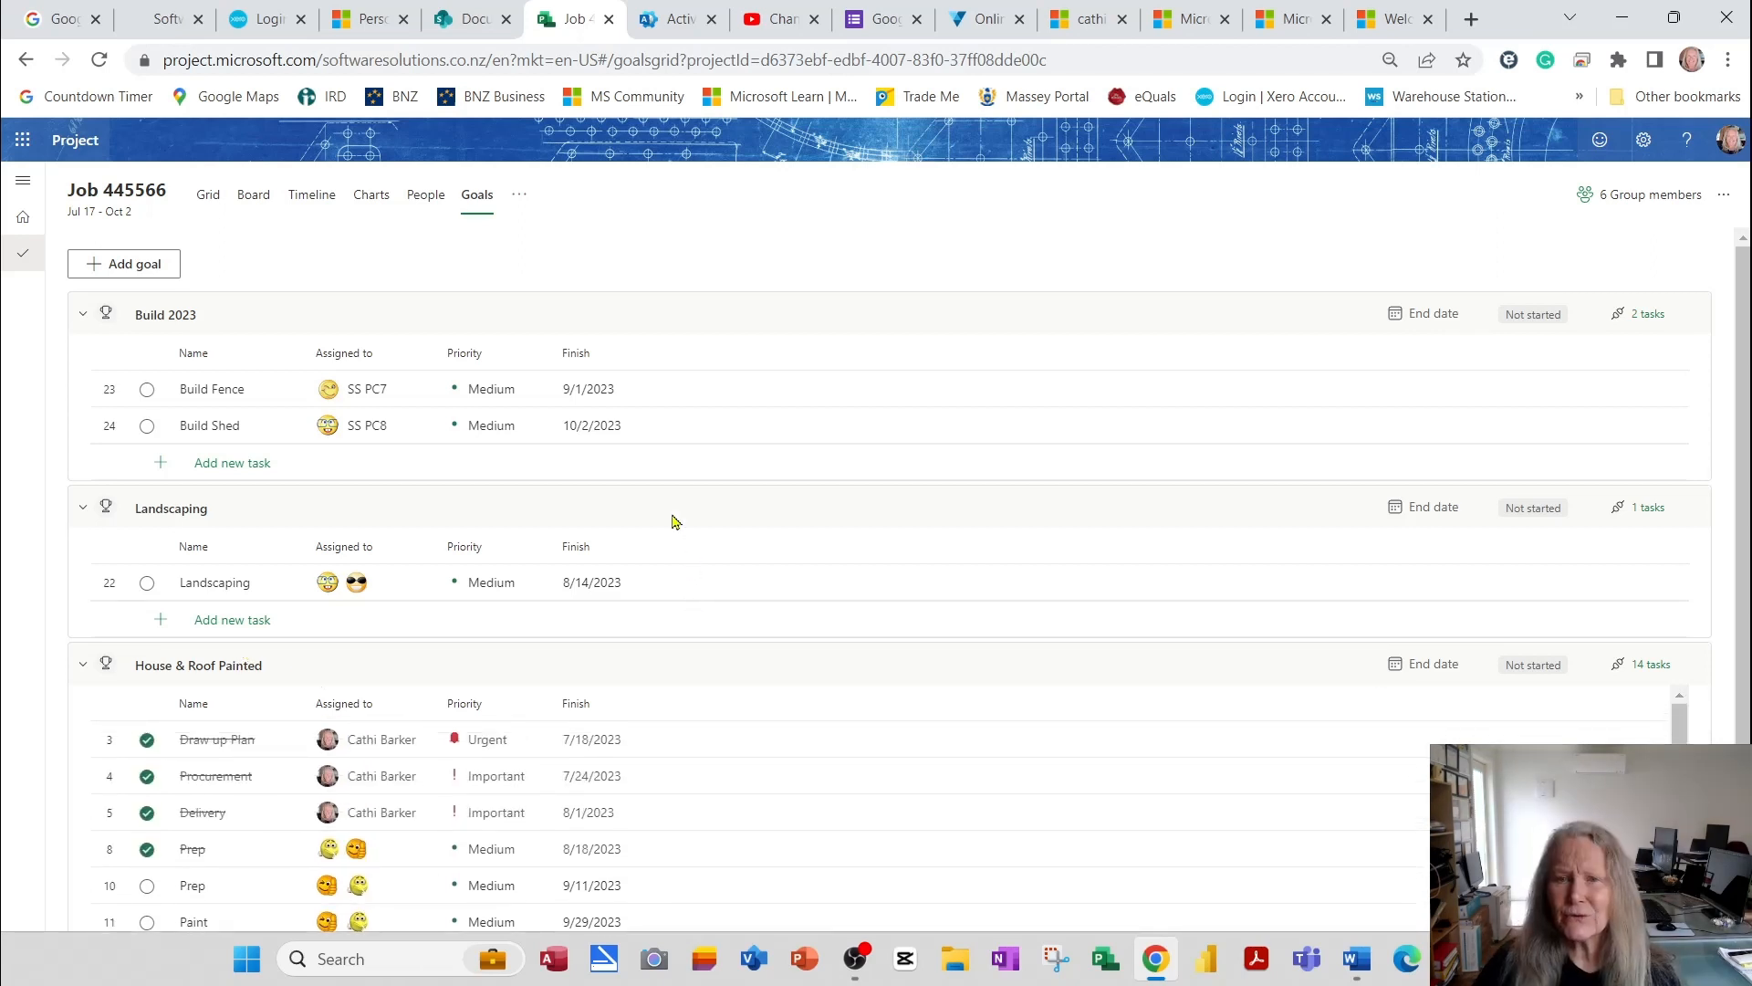
Open the Assignments view, group the assignments by task, and review the daily effort of the people on each task
left_click(519, 194)
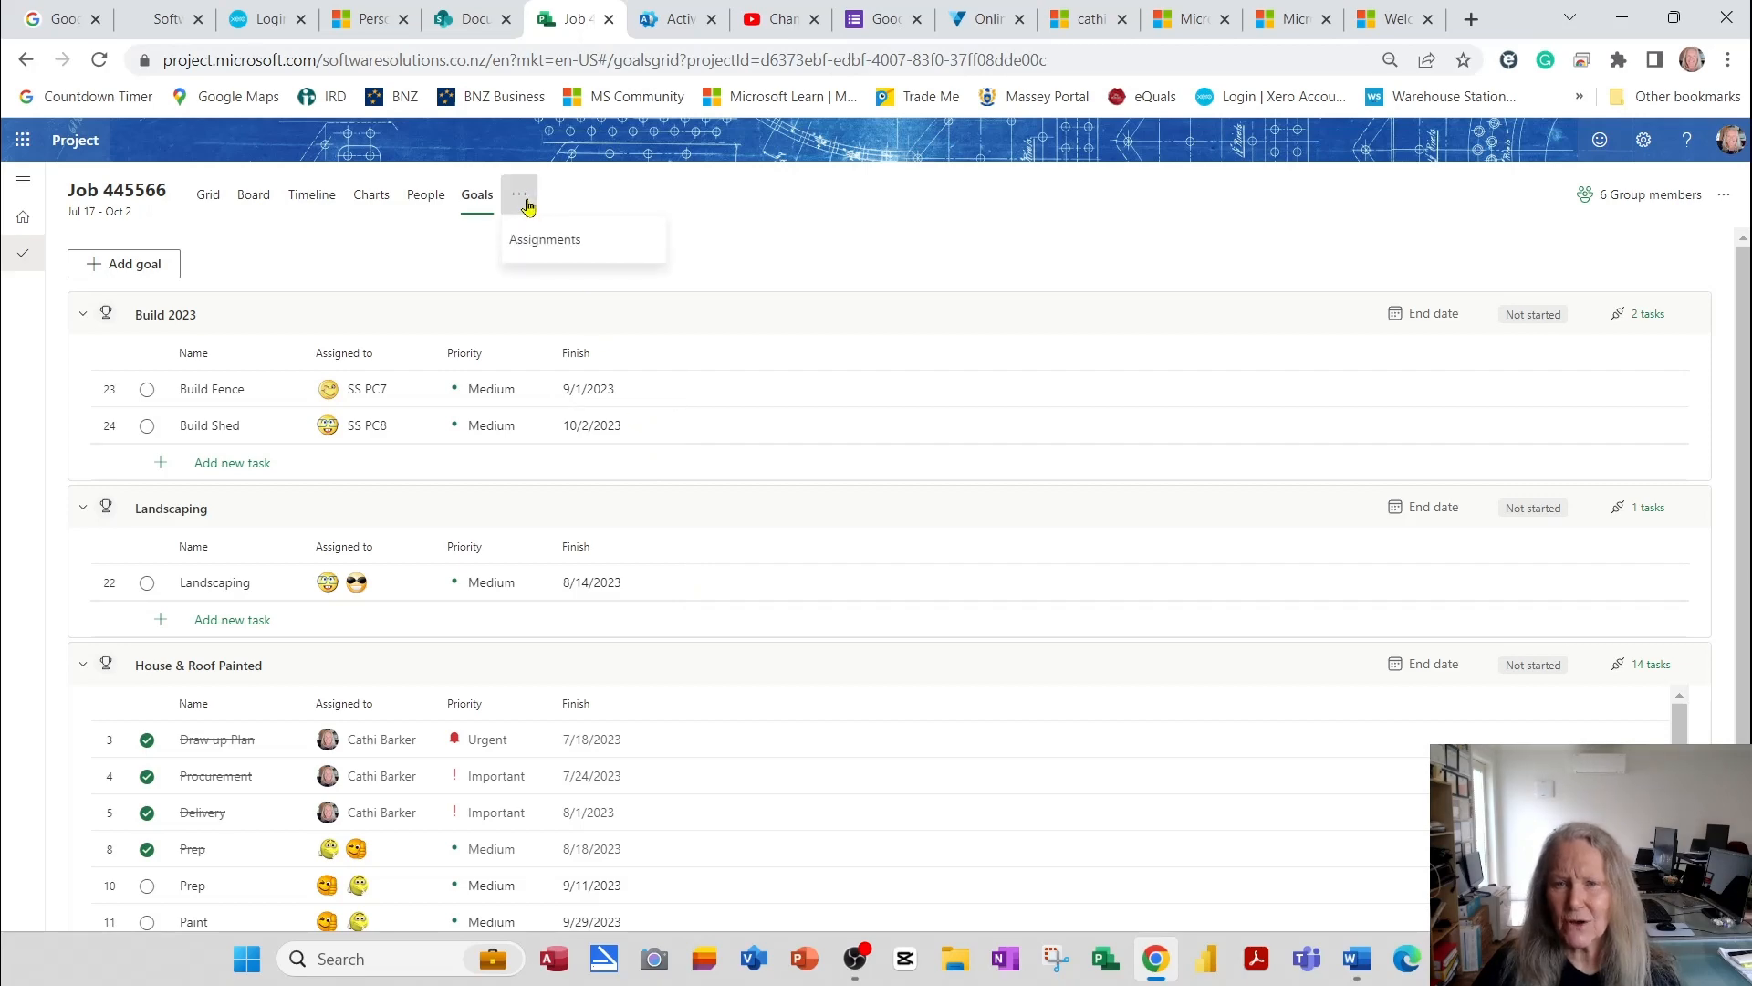
left_click(549, 241)
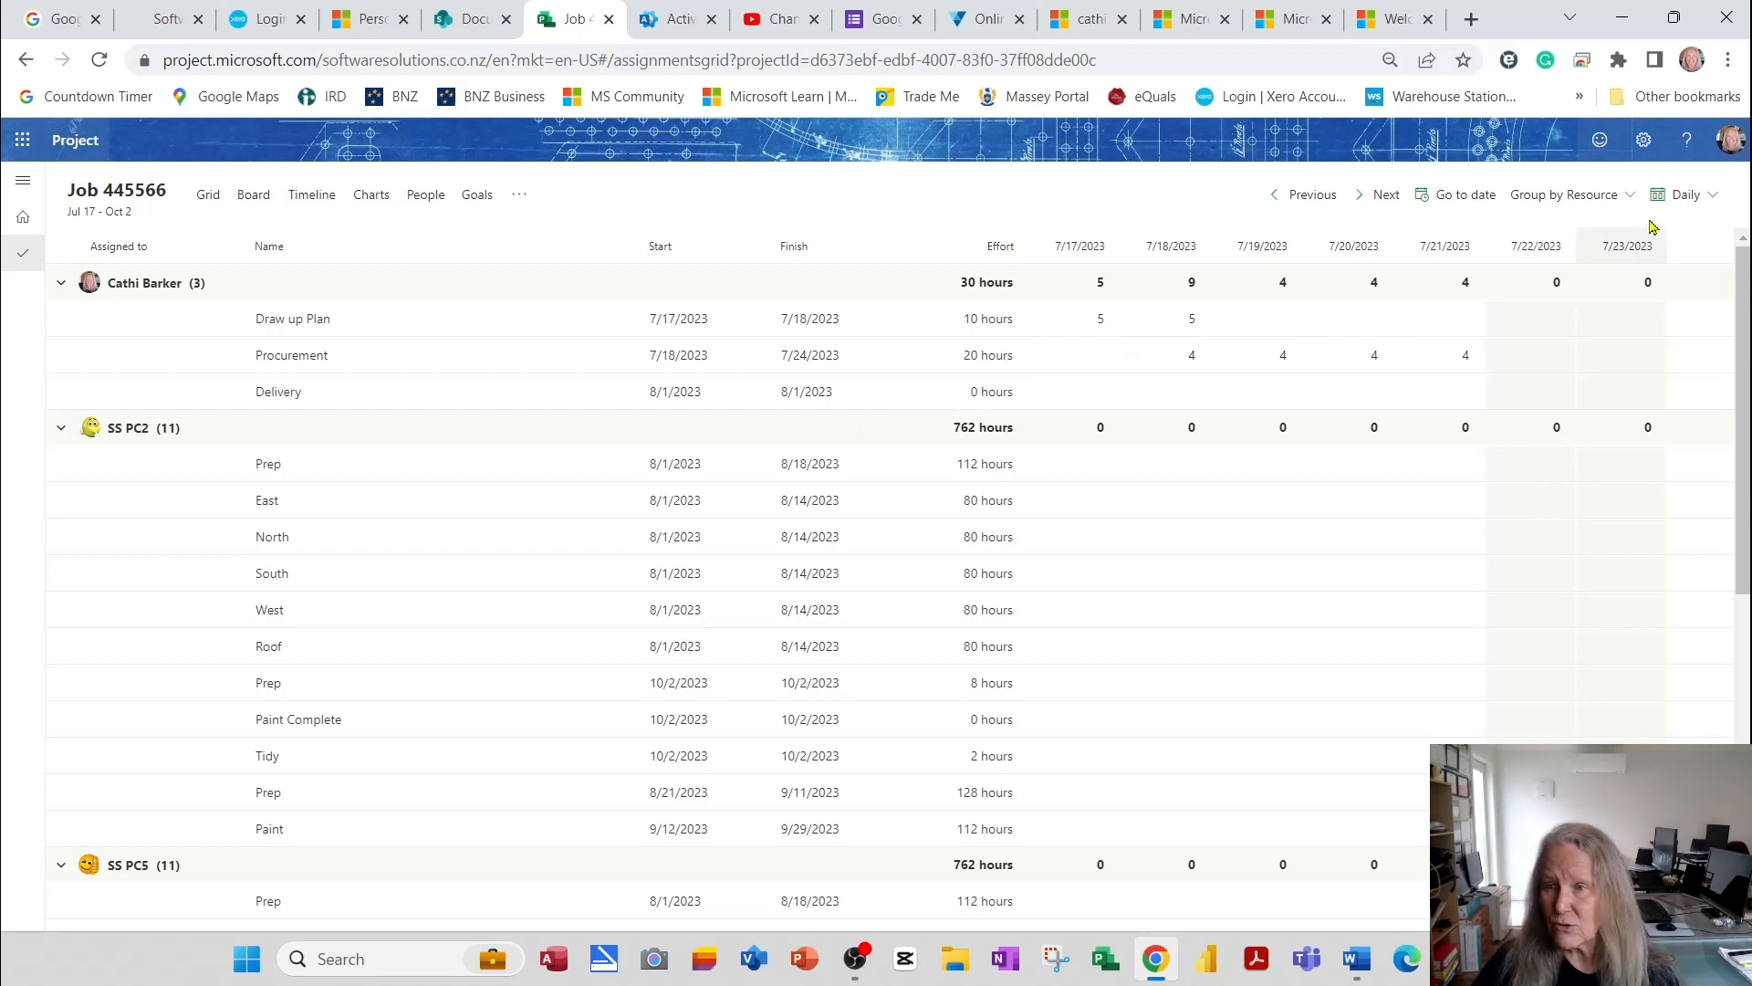
left_click(1623, 201)
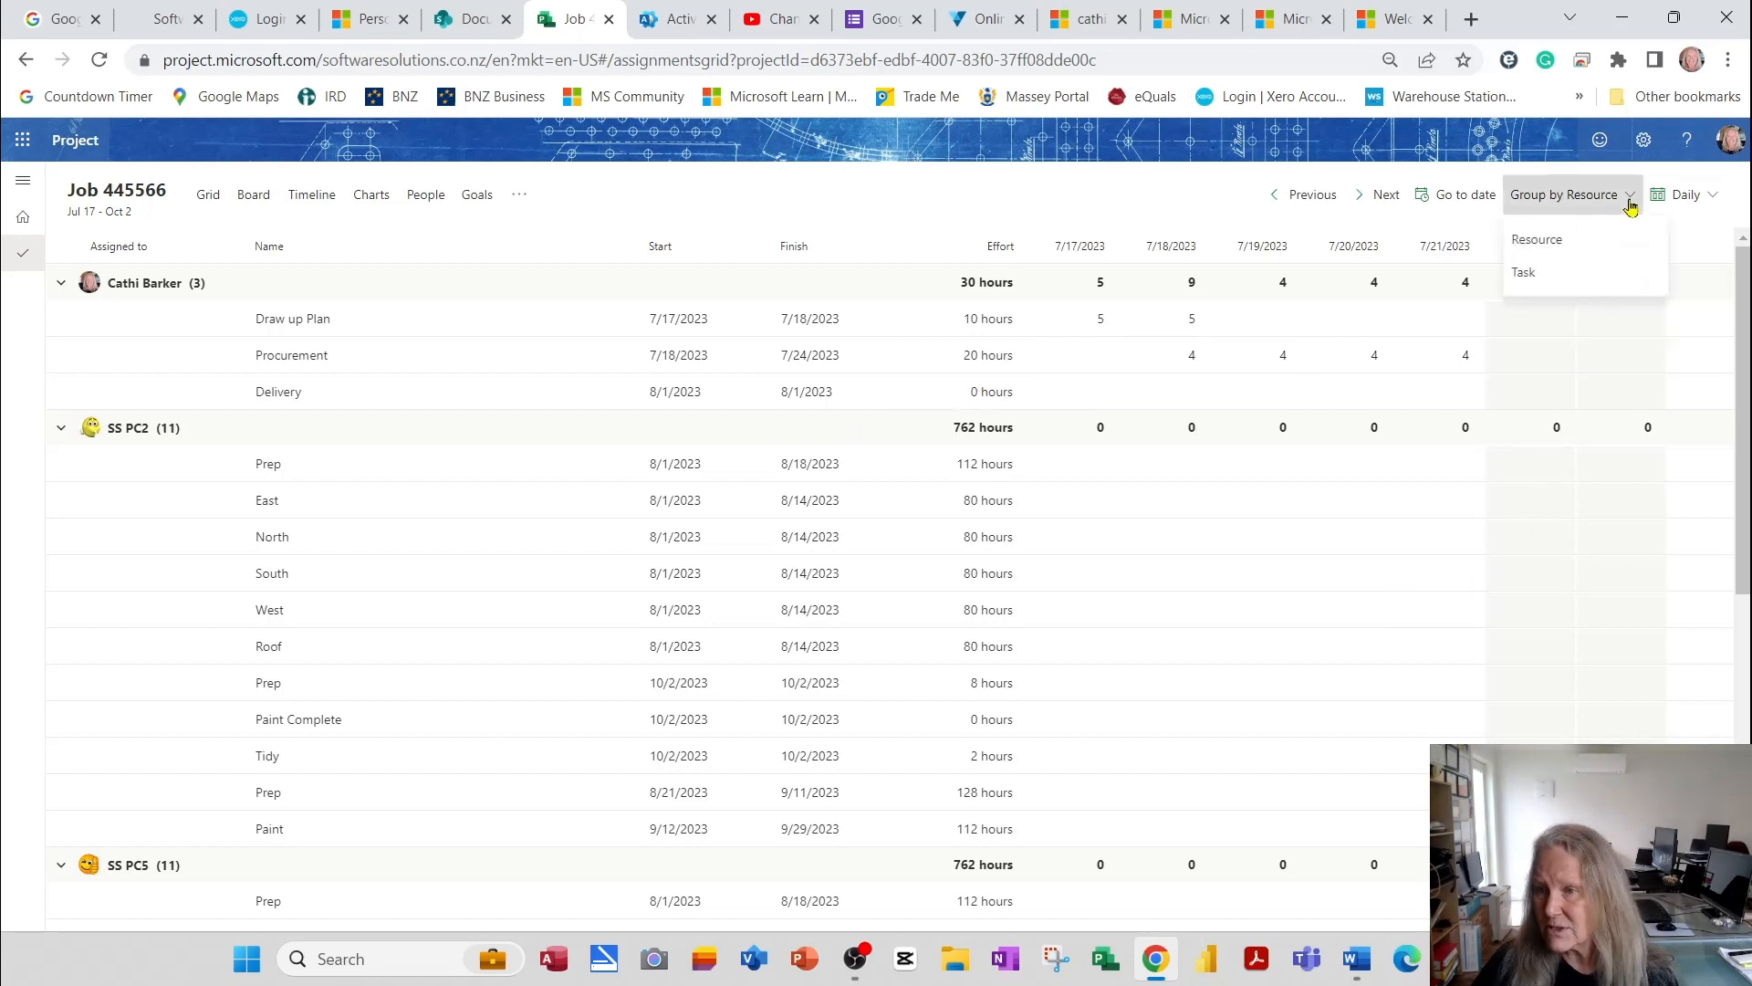
left_click(1549, 274)
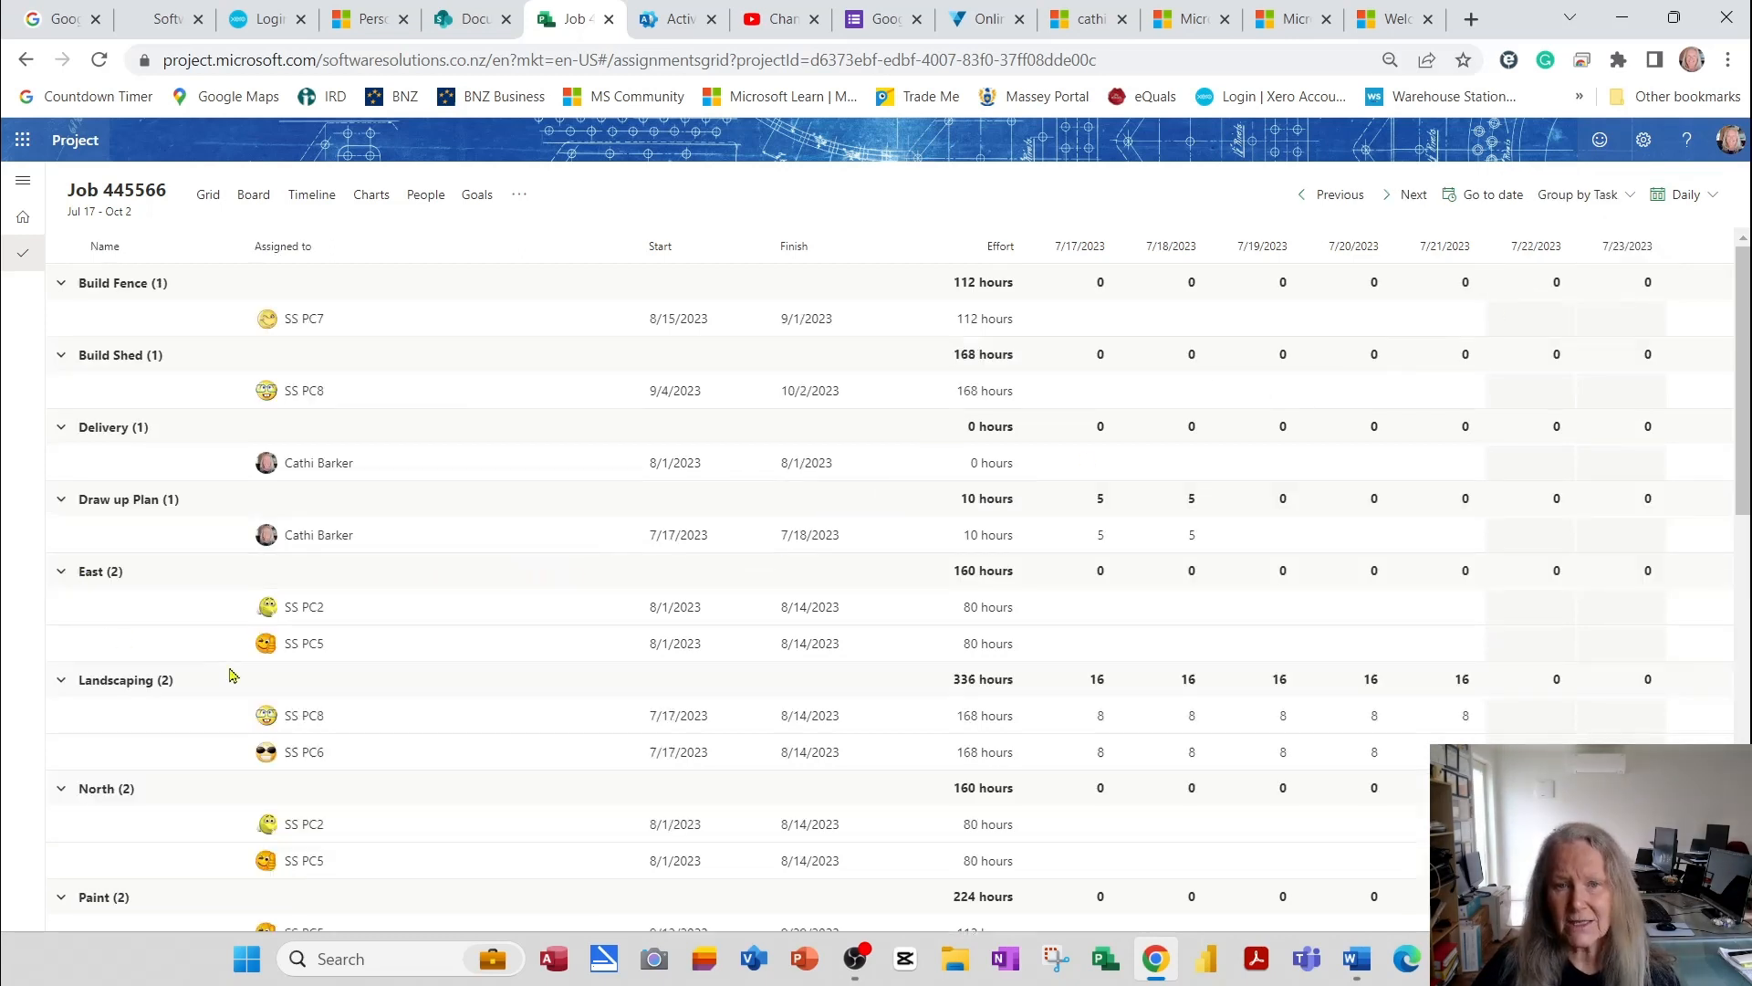
scroll(243, 674, "down", 5)
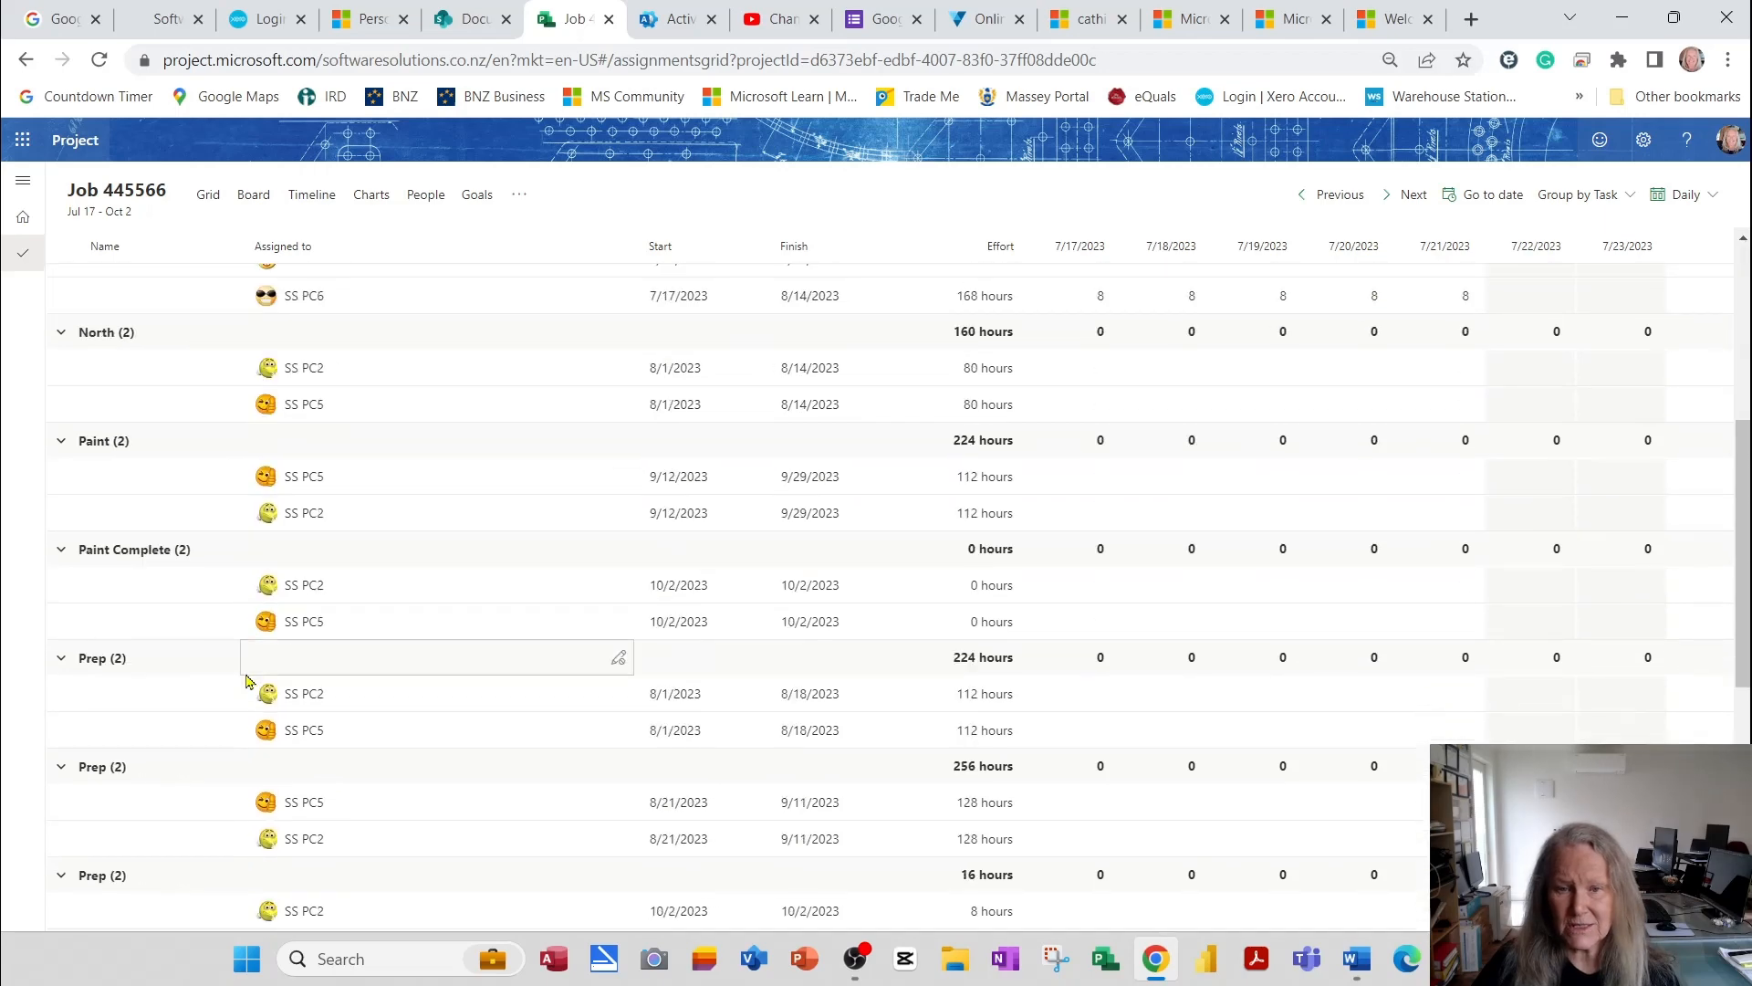
scroll(246, 680, "up", 5)
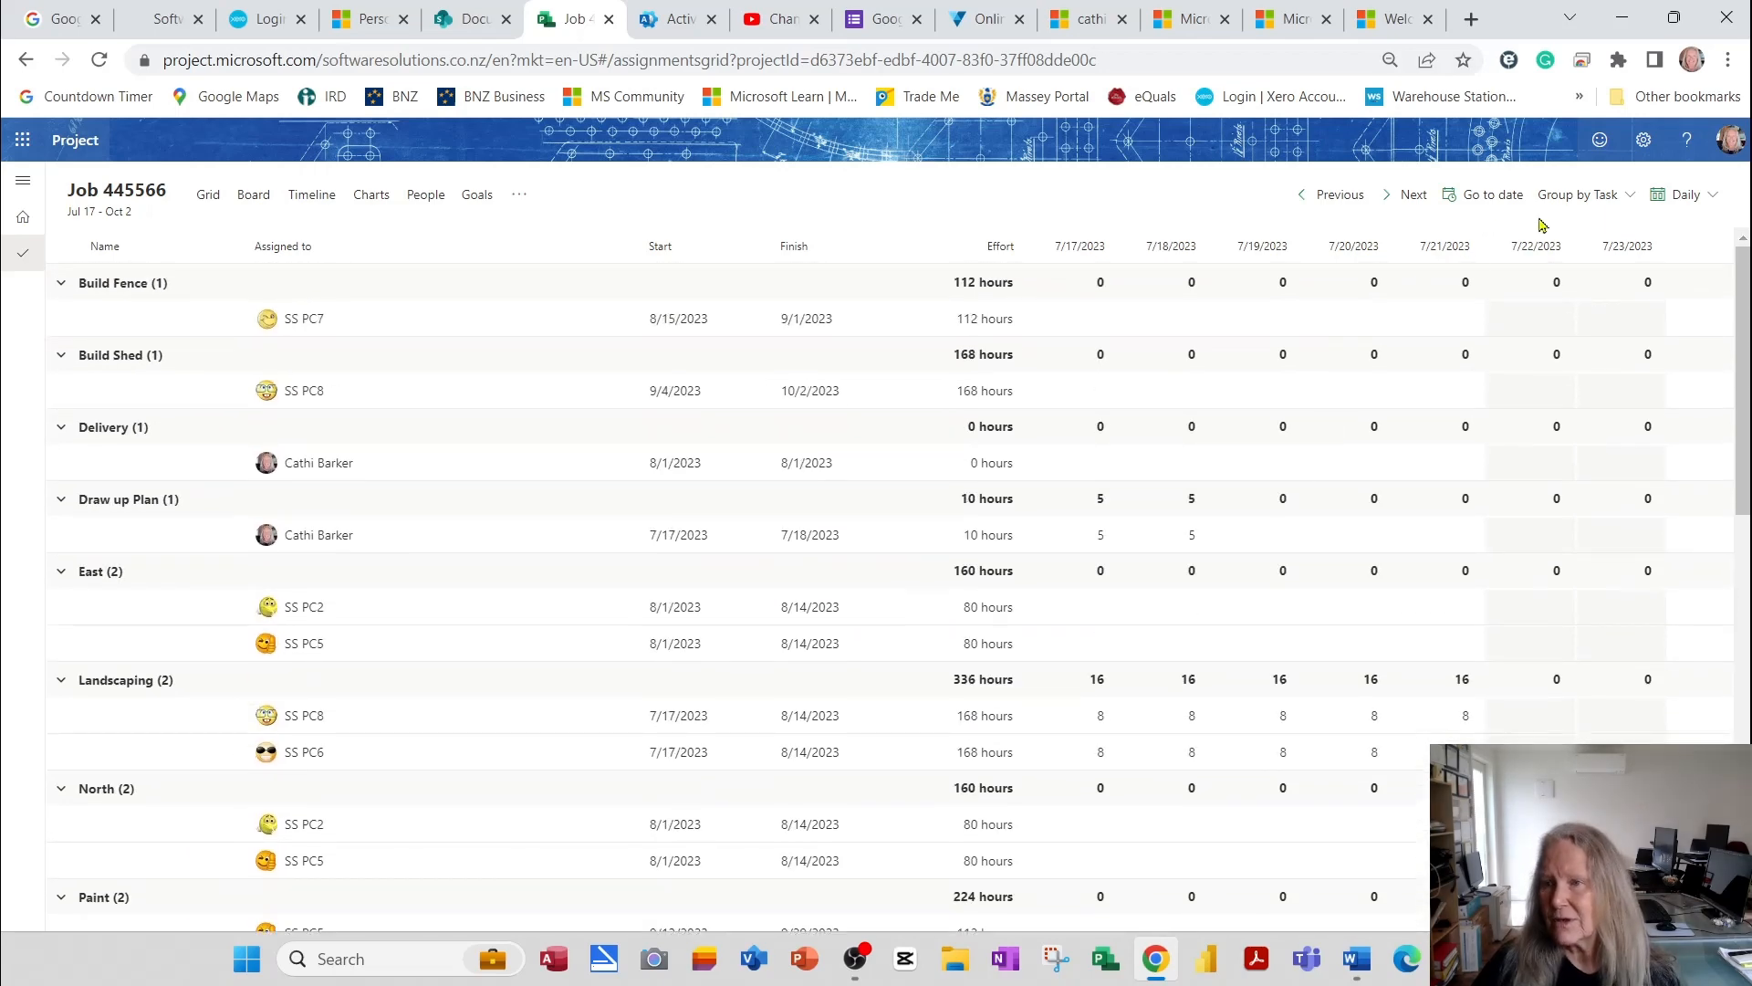
Group the assignments by resource again and check which additional project views are available
left_click(1588, 199)
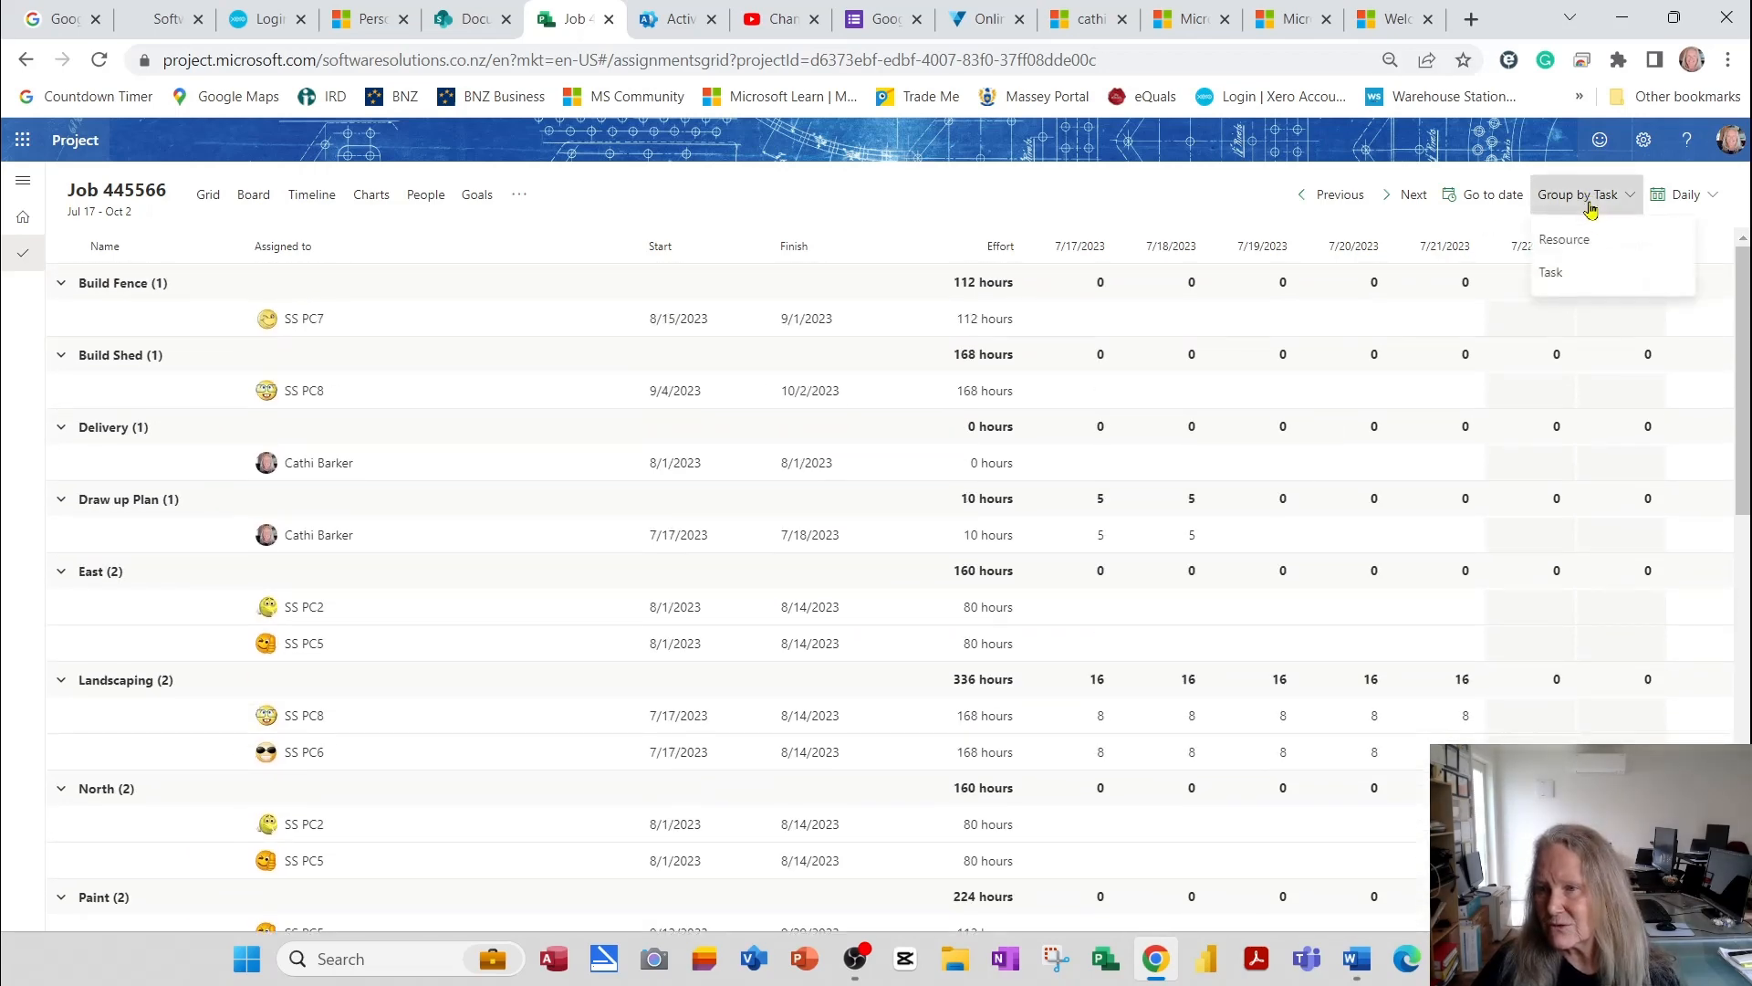
left_click(1560, 248)
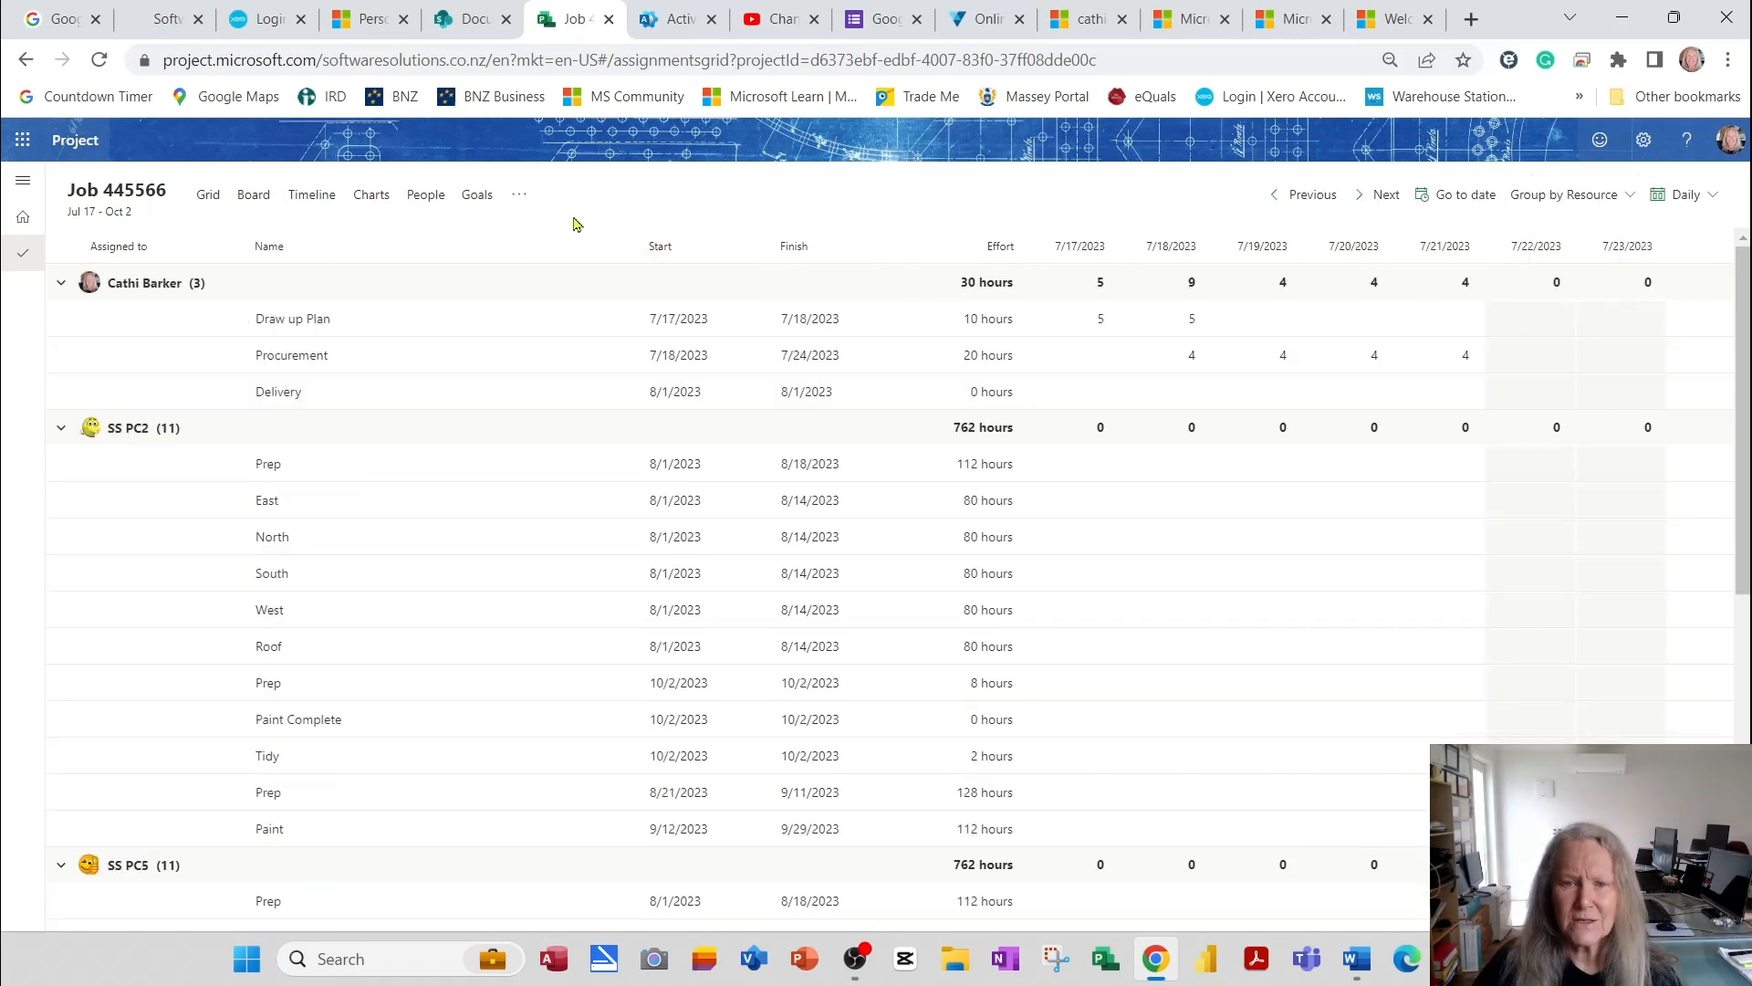
left_click(520, 197)
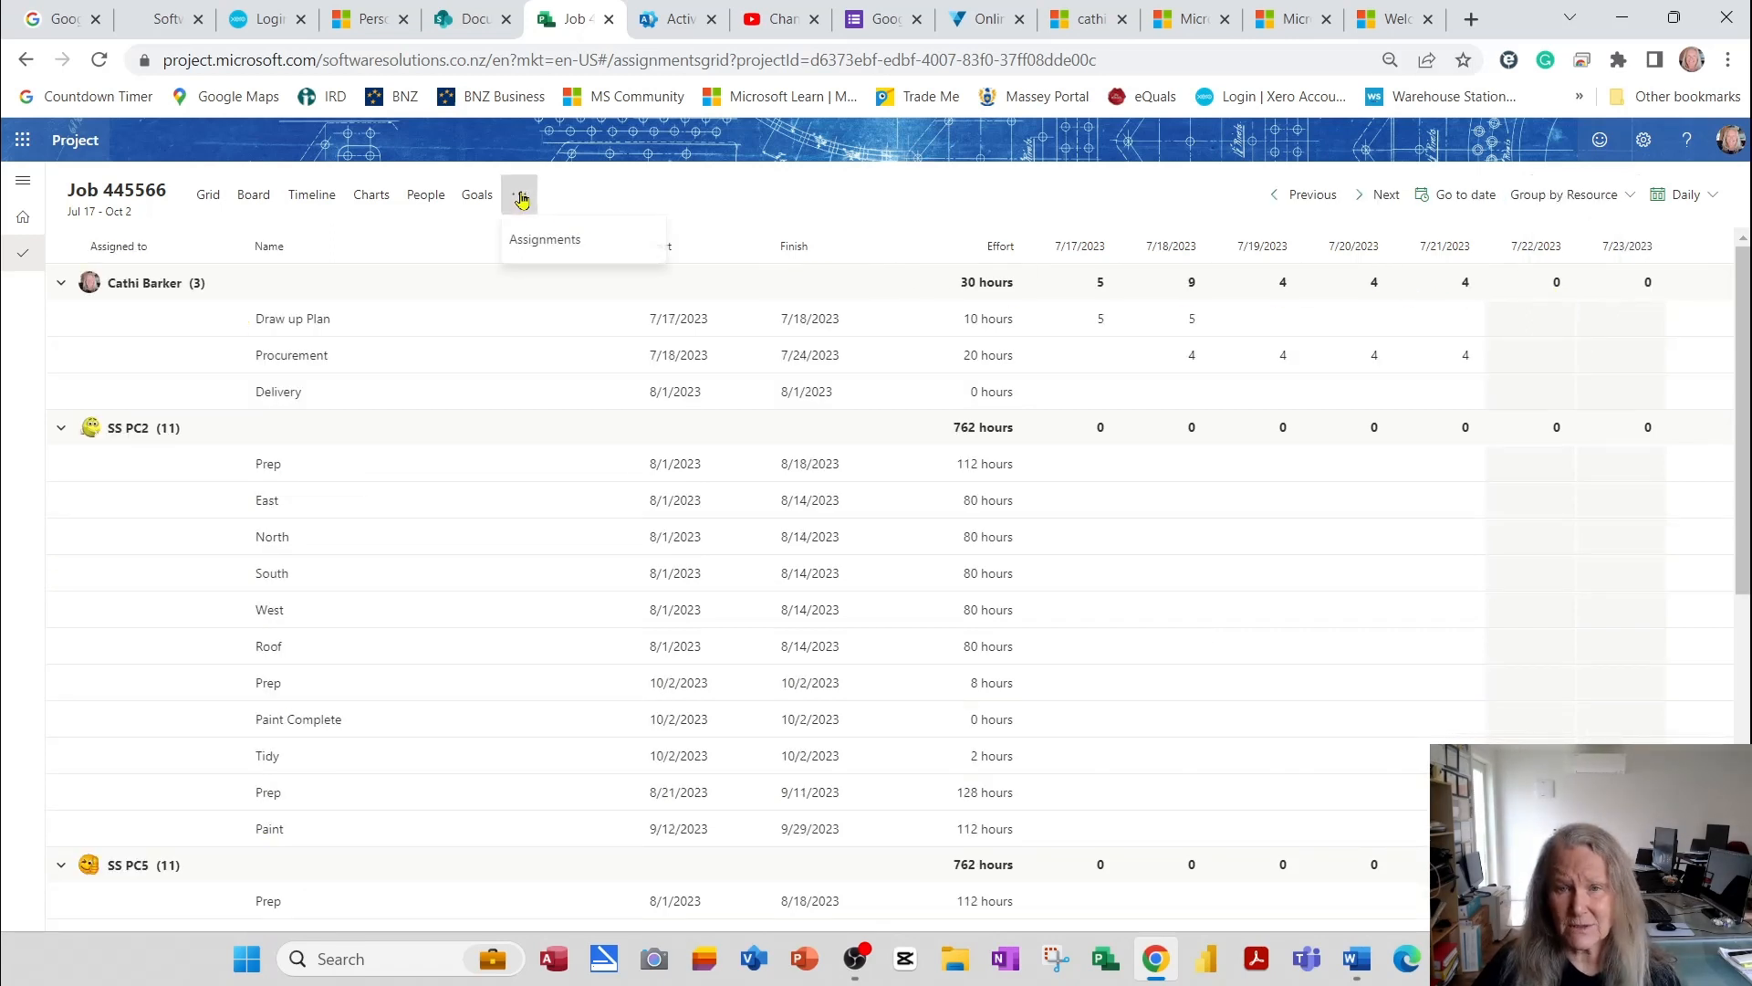
left_click(520, 197)
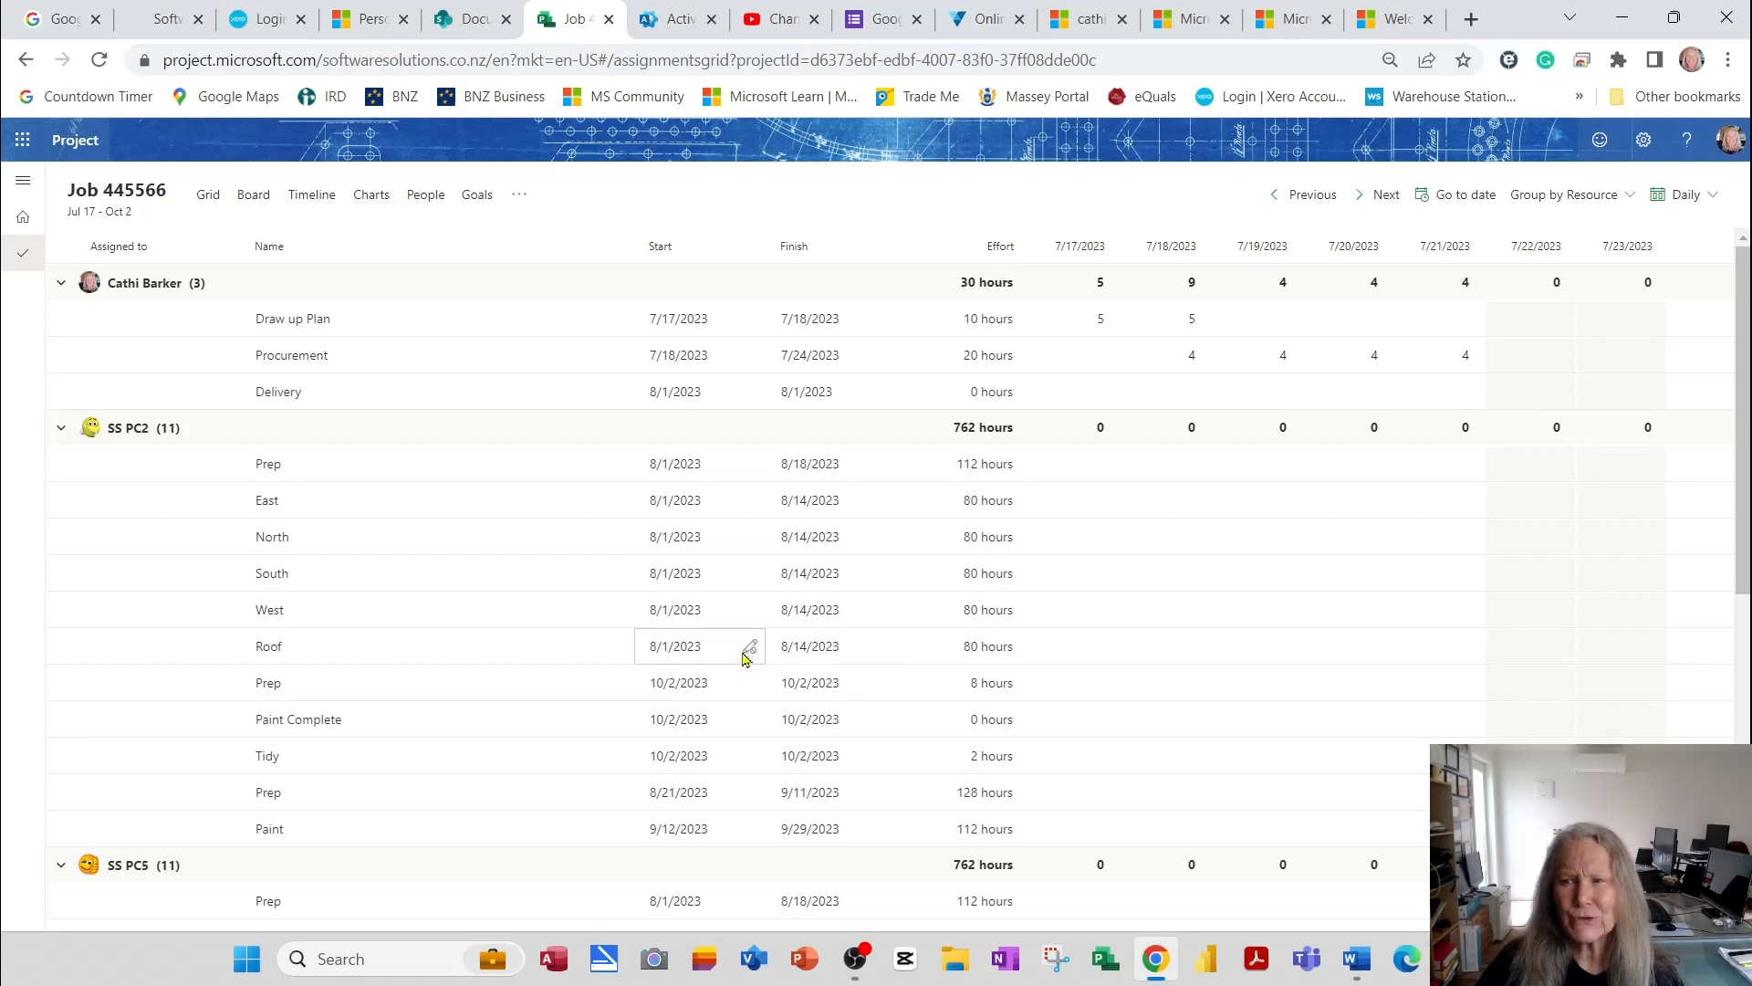
In the Grid view, create and save a conditional coloring rule that shades % complete equal to 100 in pale yellow
left_click(207, 198)
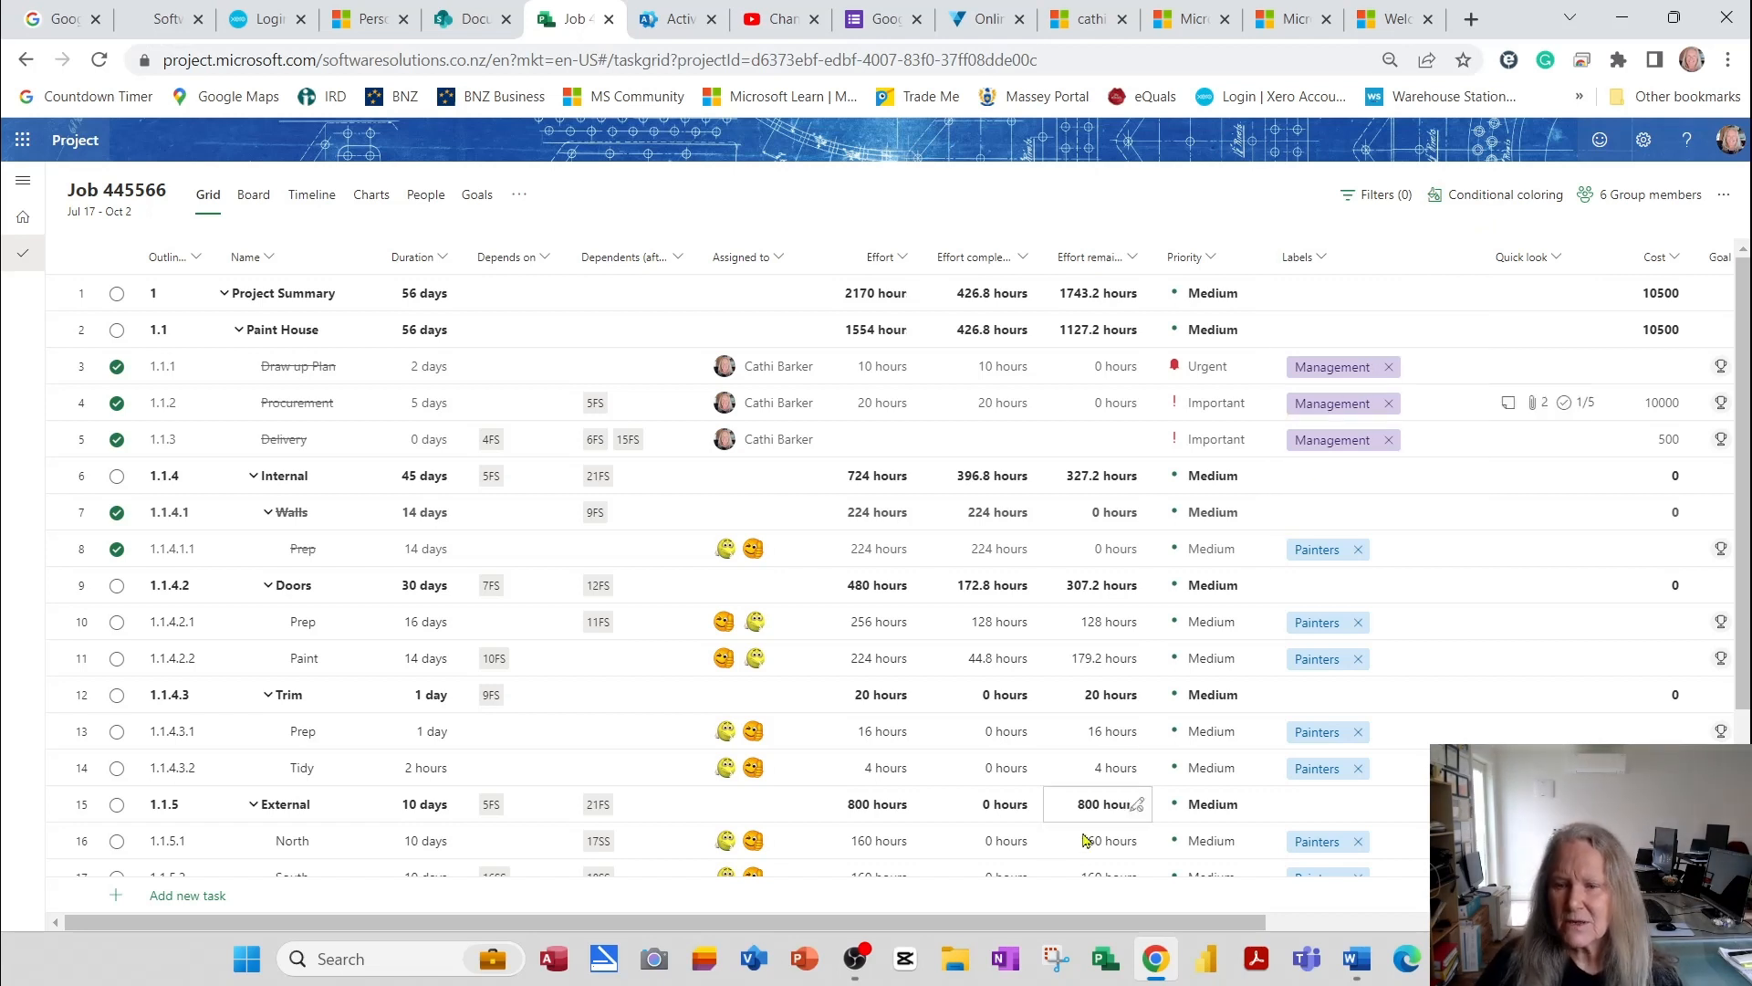
left_click_drag(1086, 922, 1536, 922)
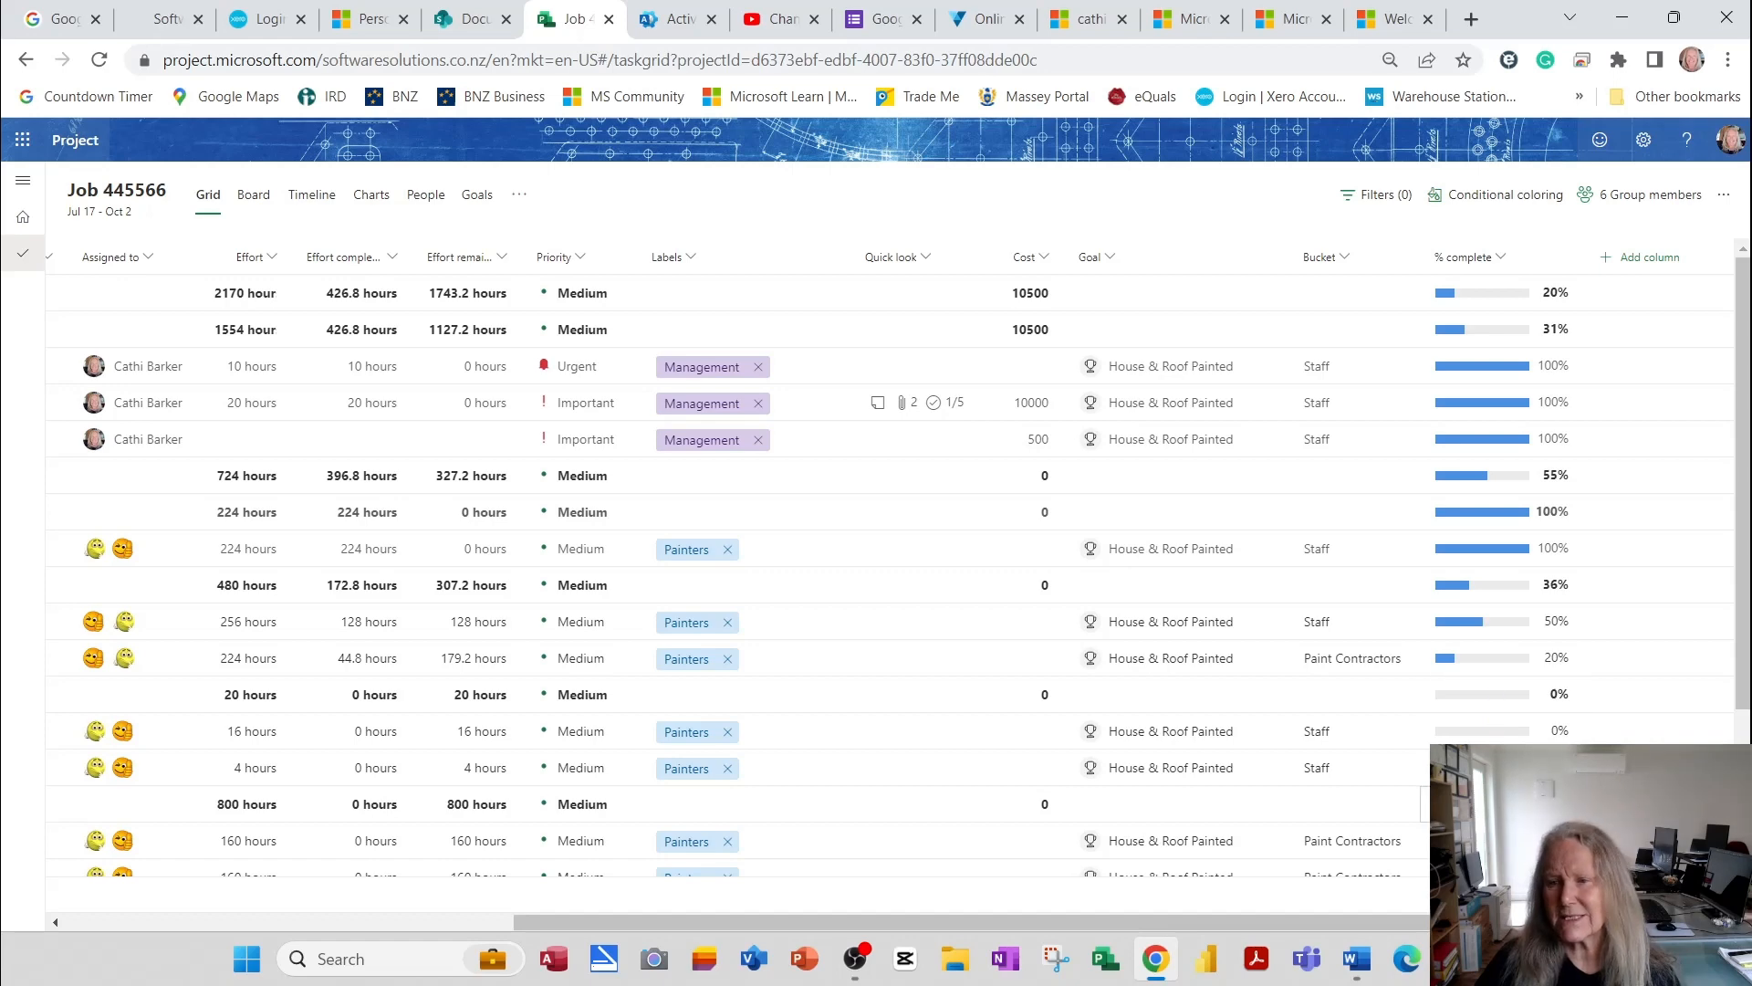
left_click(1517, 197)
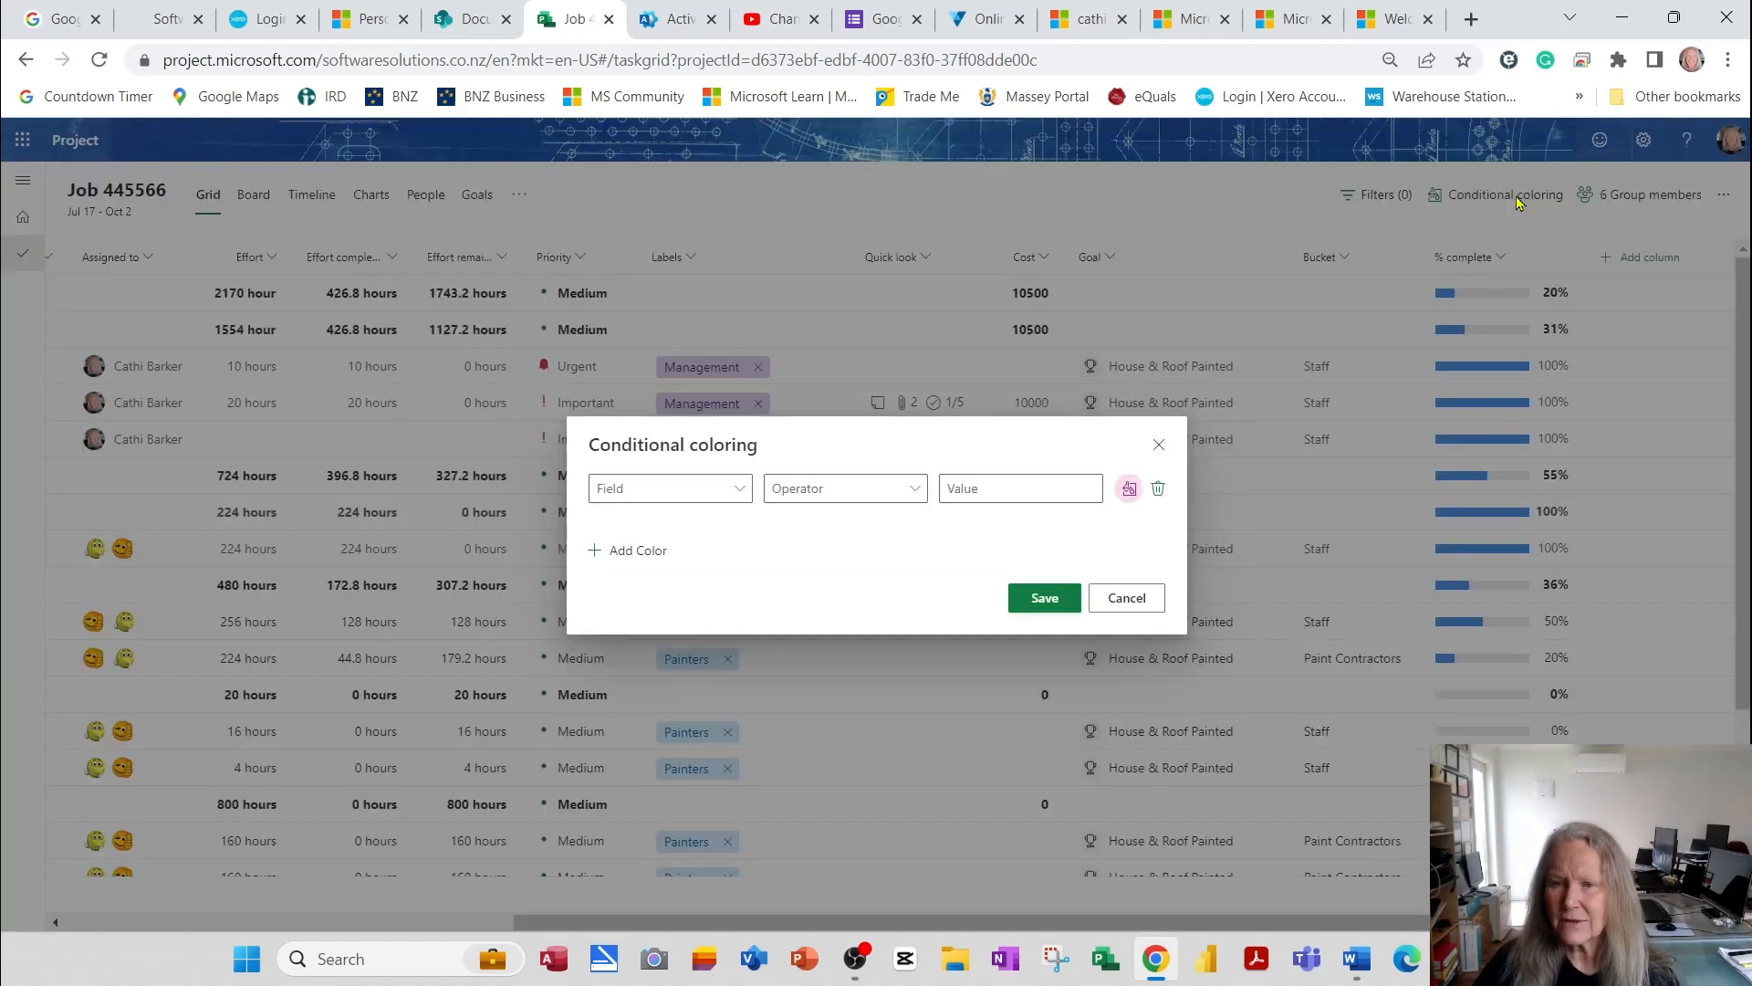
left_click(741, 493)
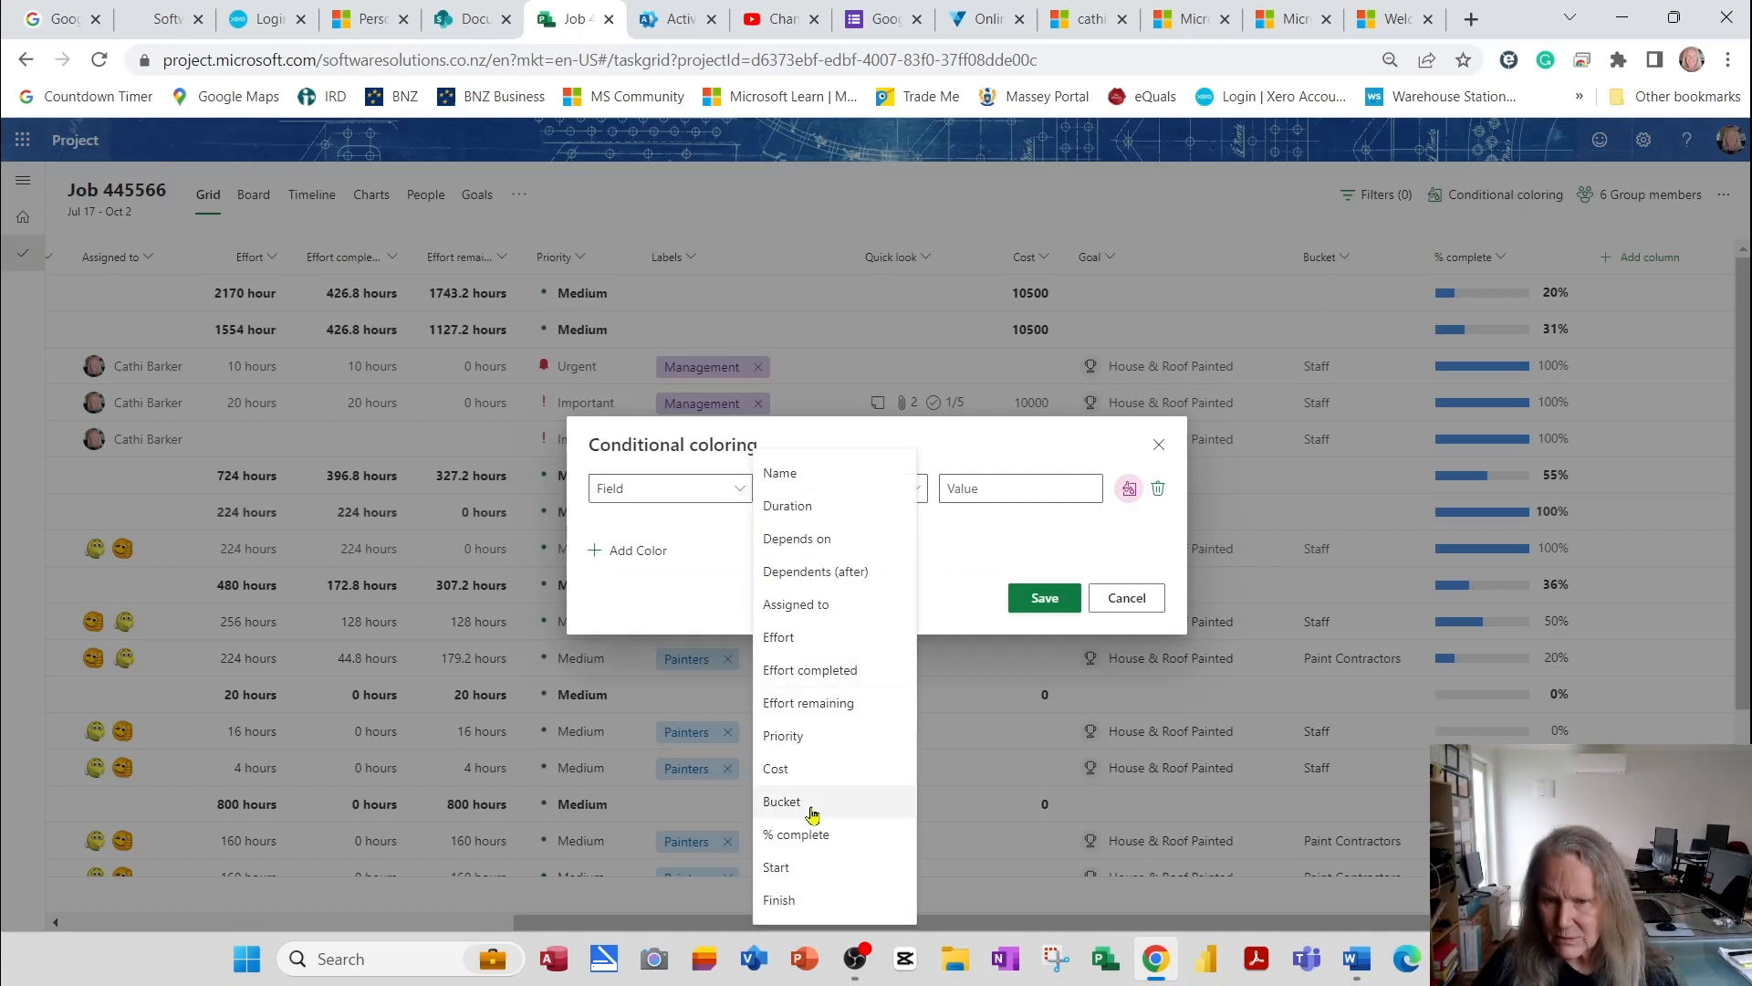
left_click(801, 835)
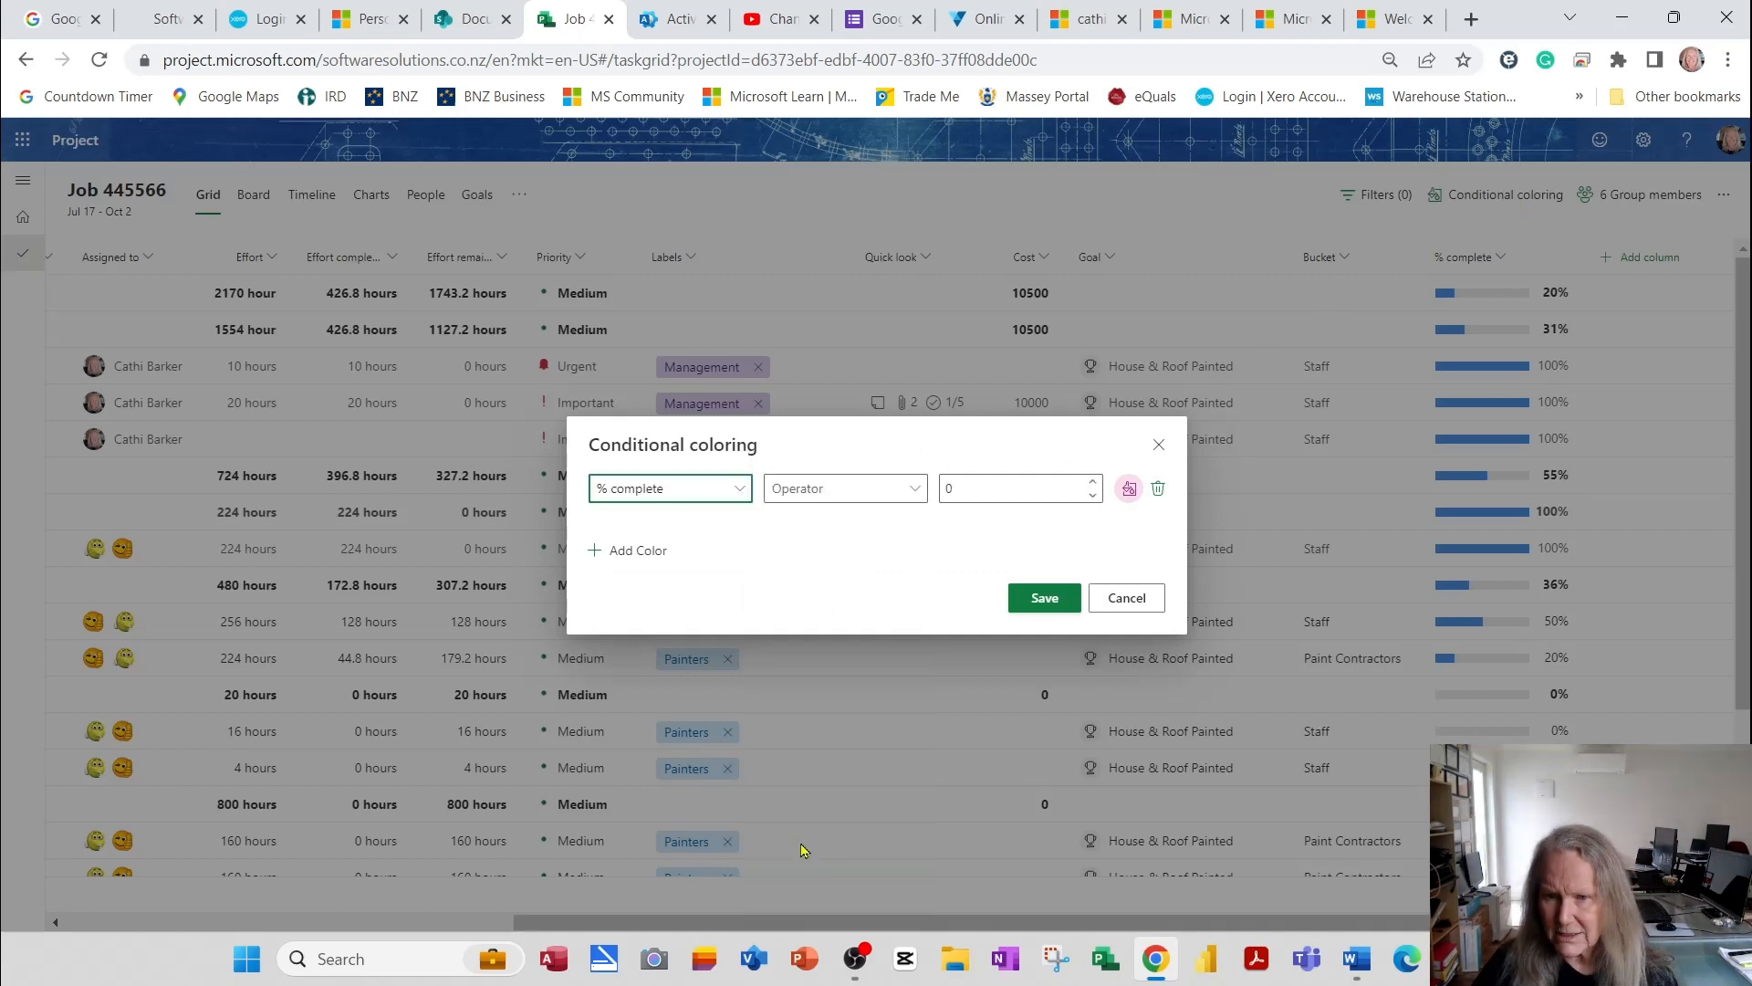
left_click(912, 489)
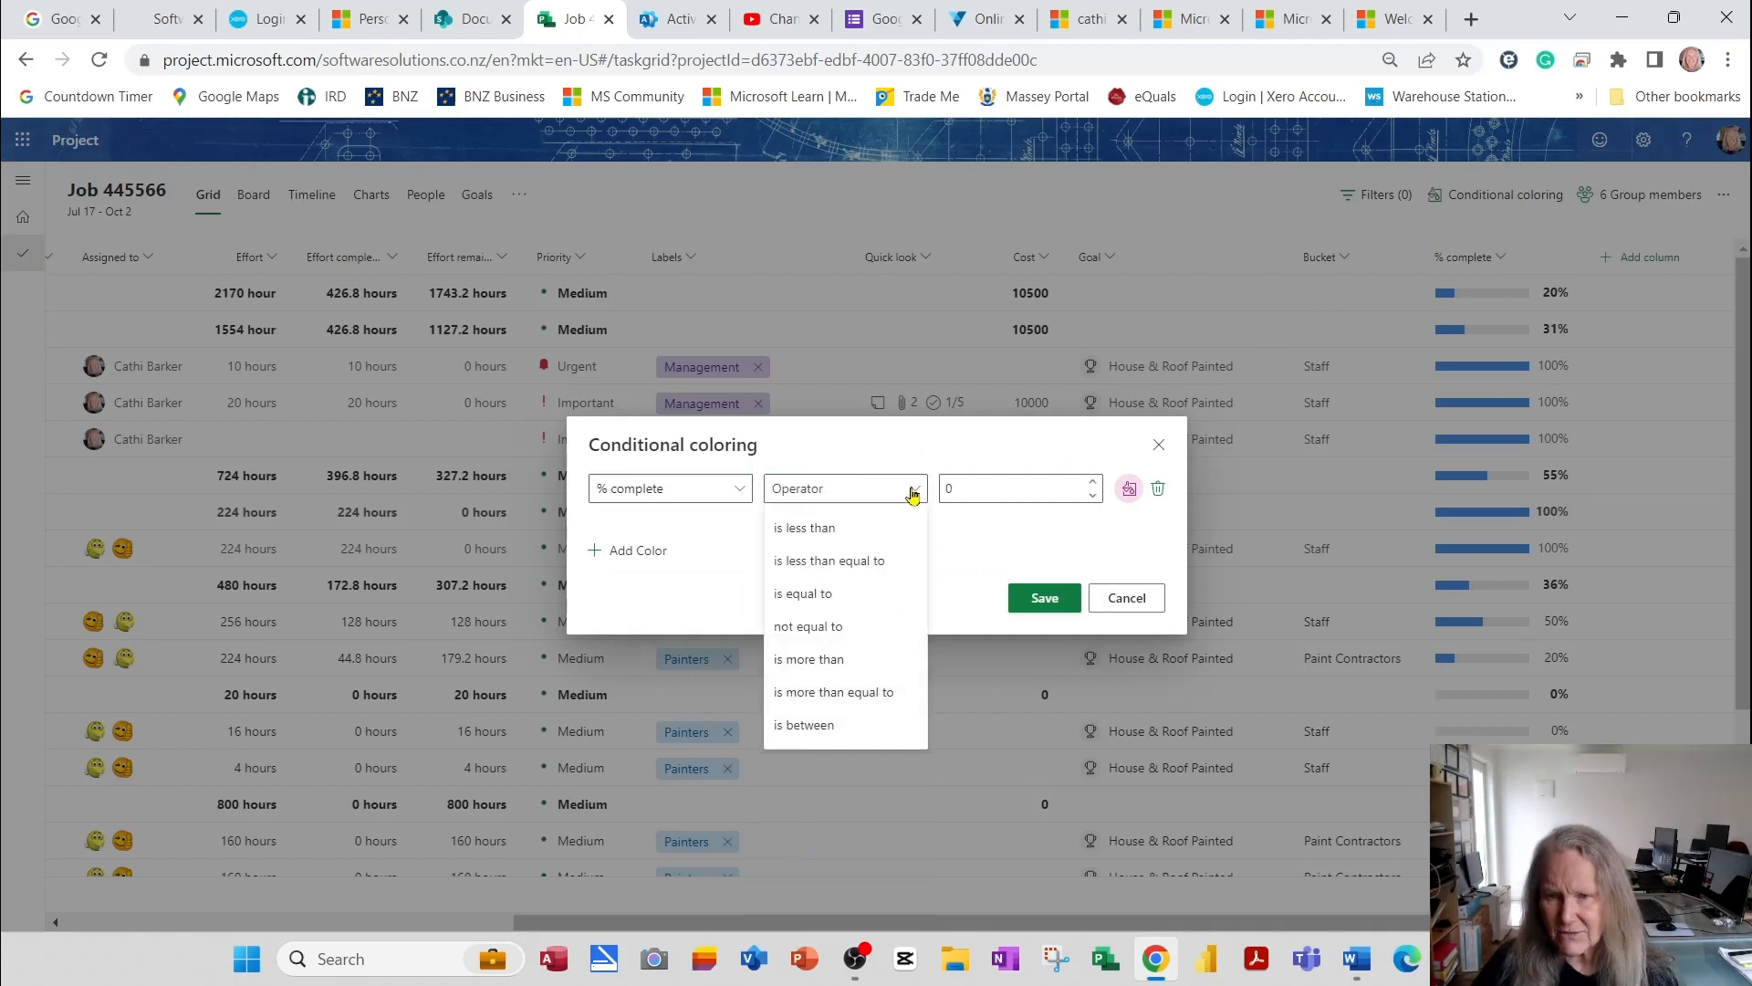
left_click(846, 595)
left_click(972, 491)
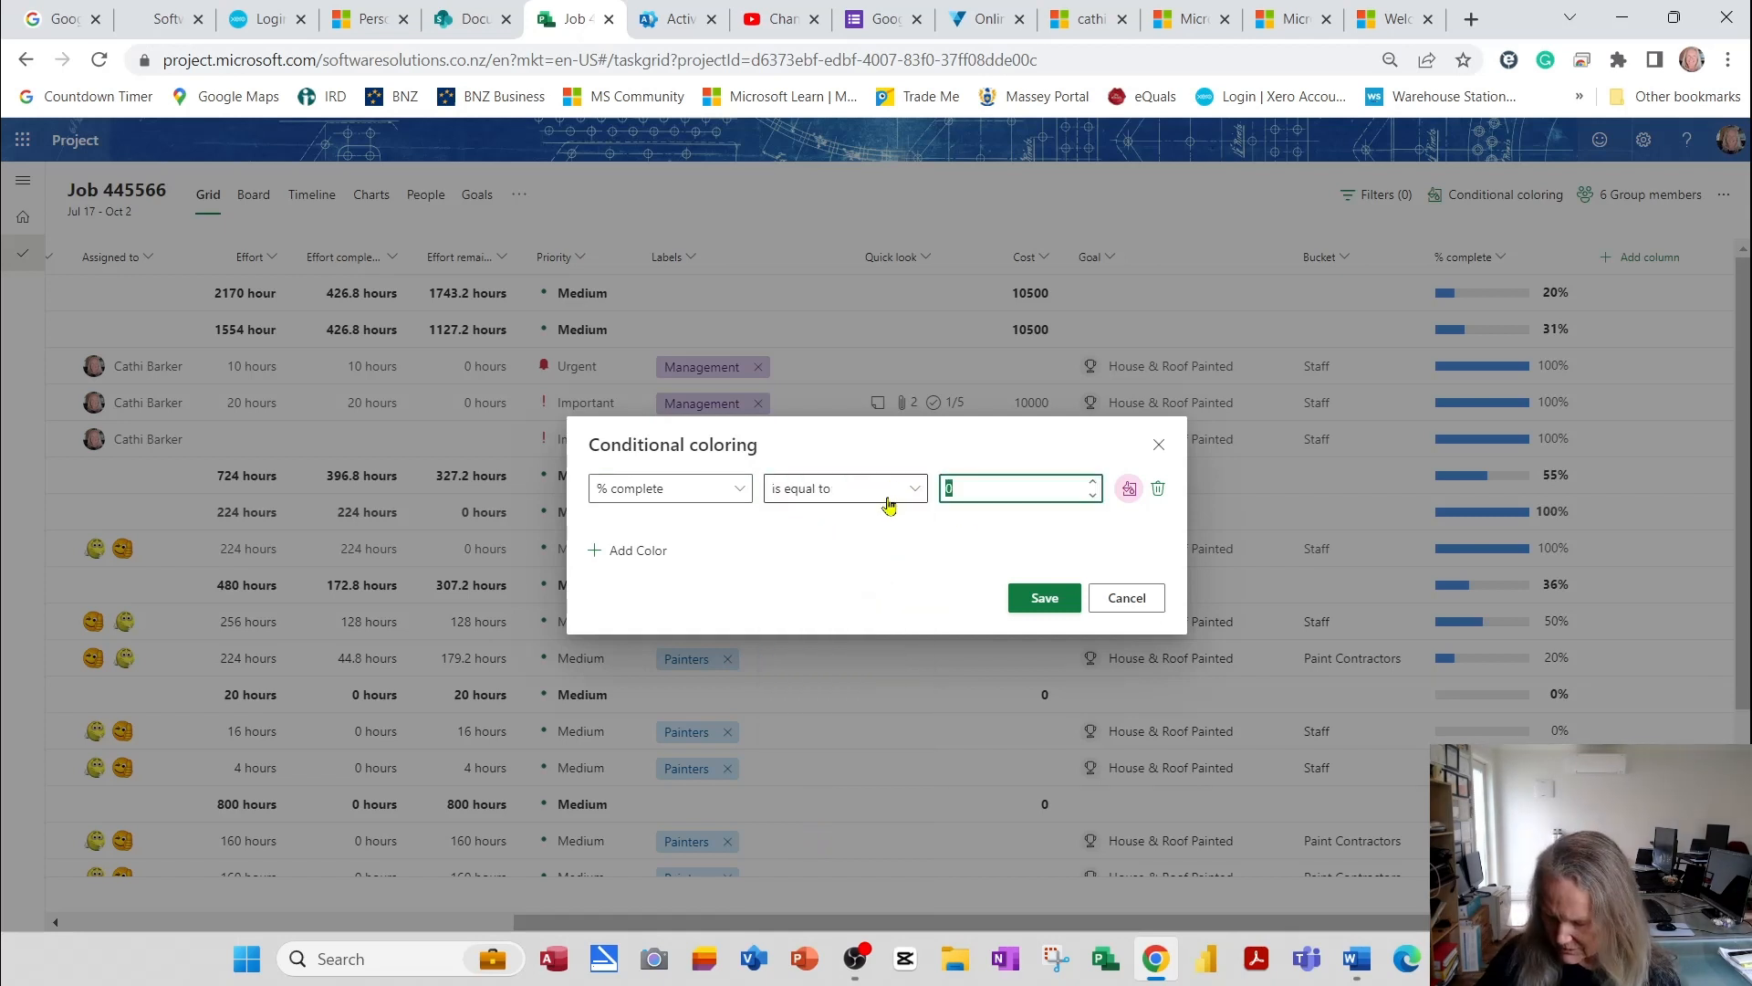
left_click(1127, 490)
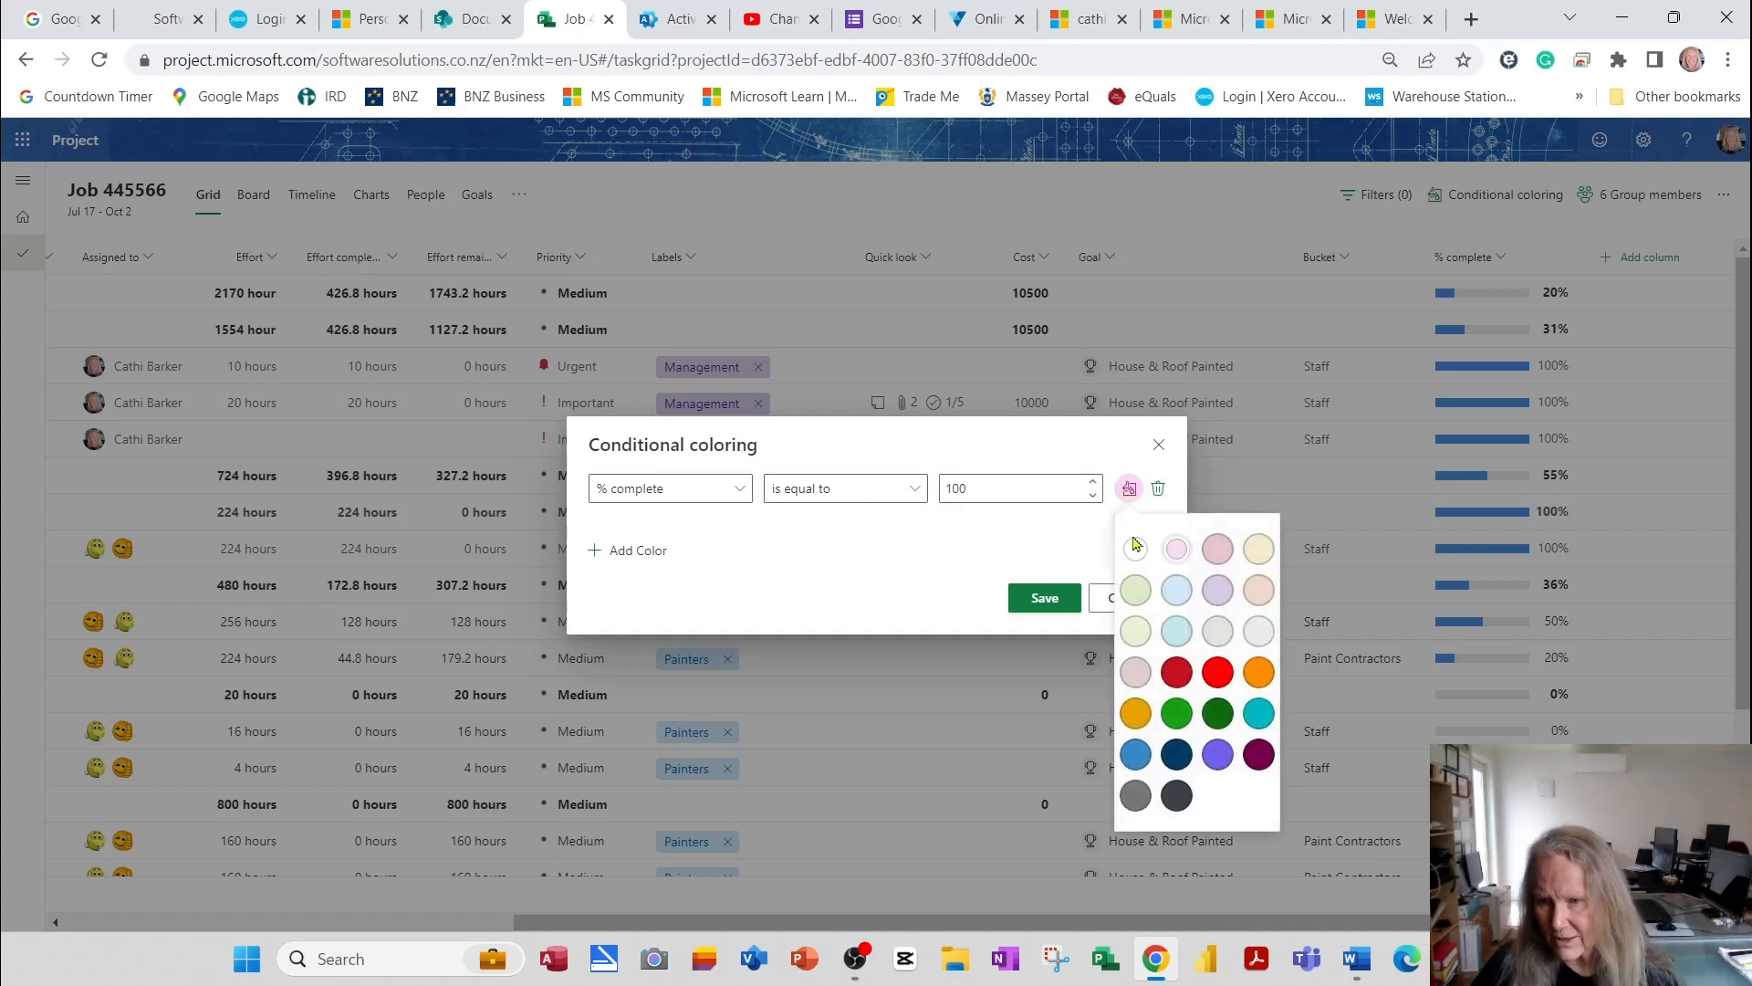
left_click(1257, 553)
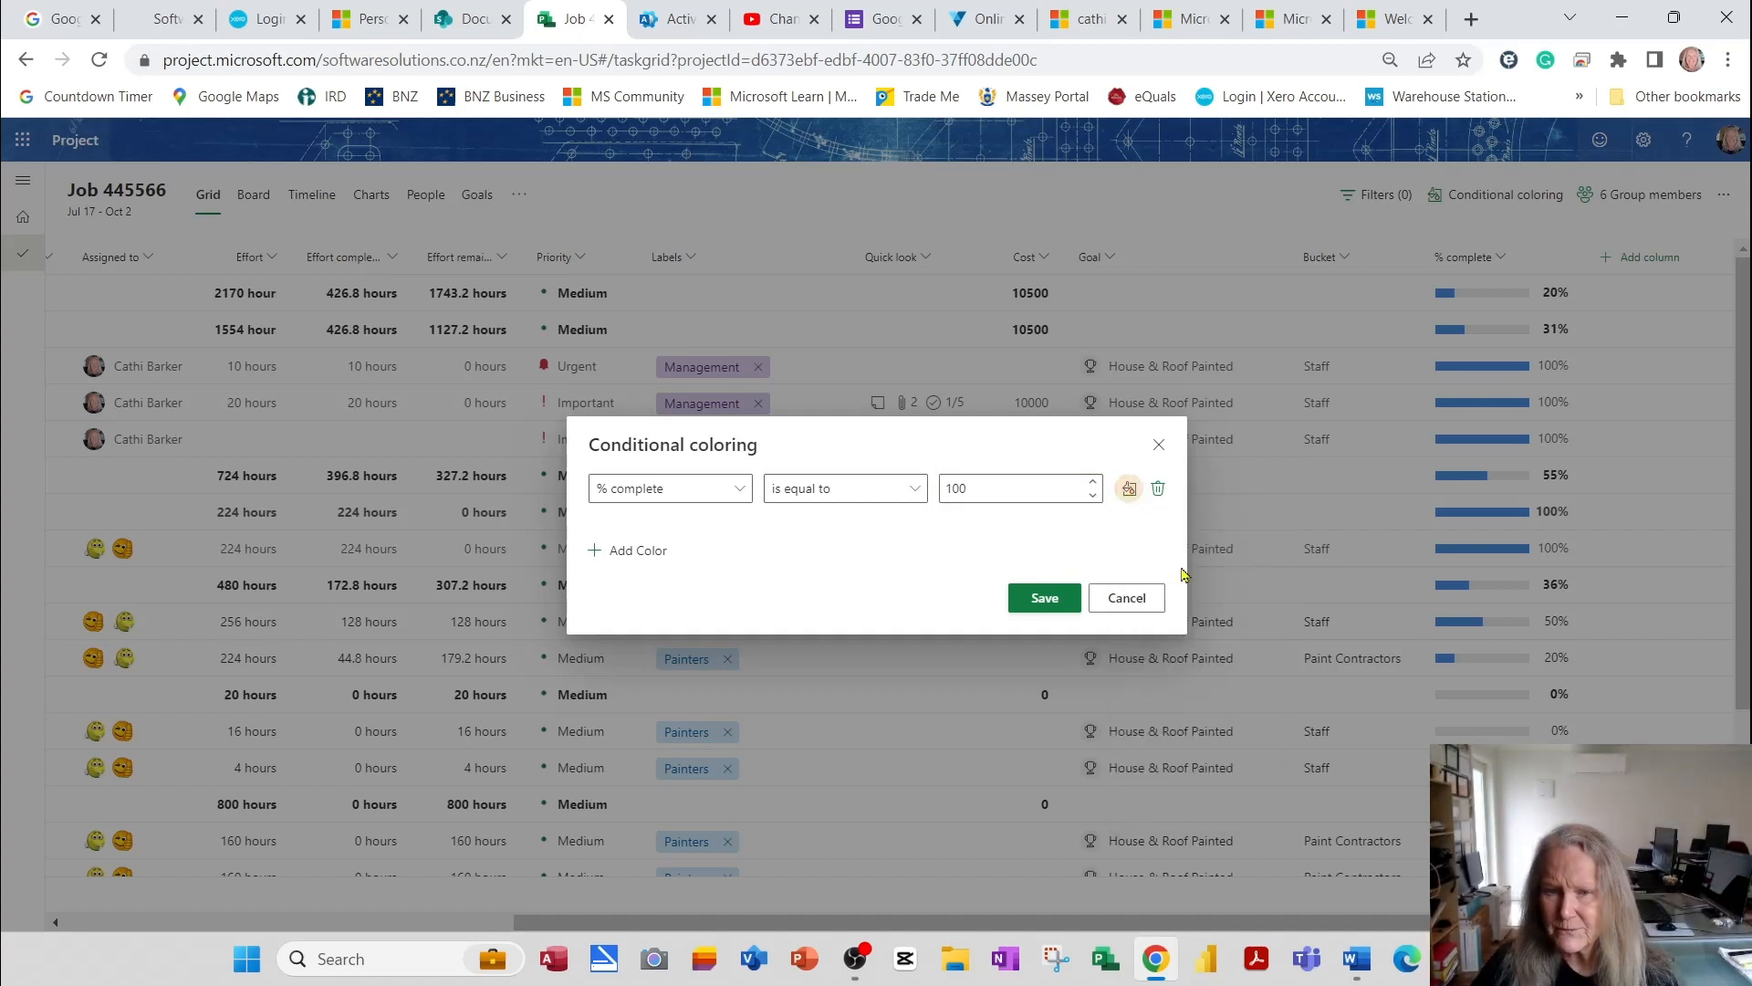
left_click(1045, 599)
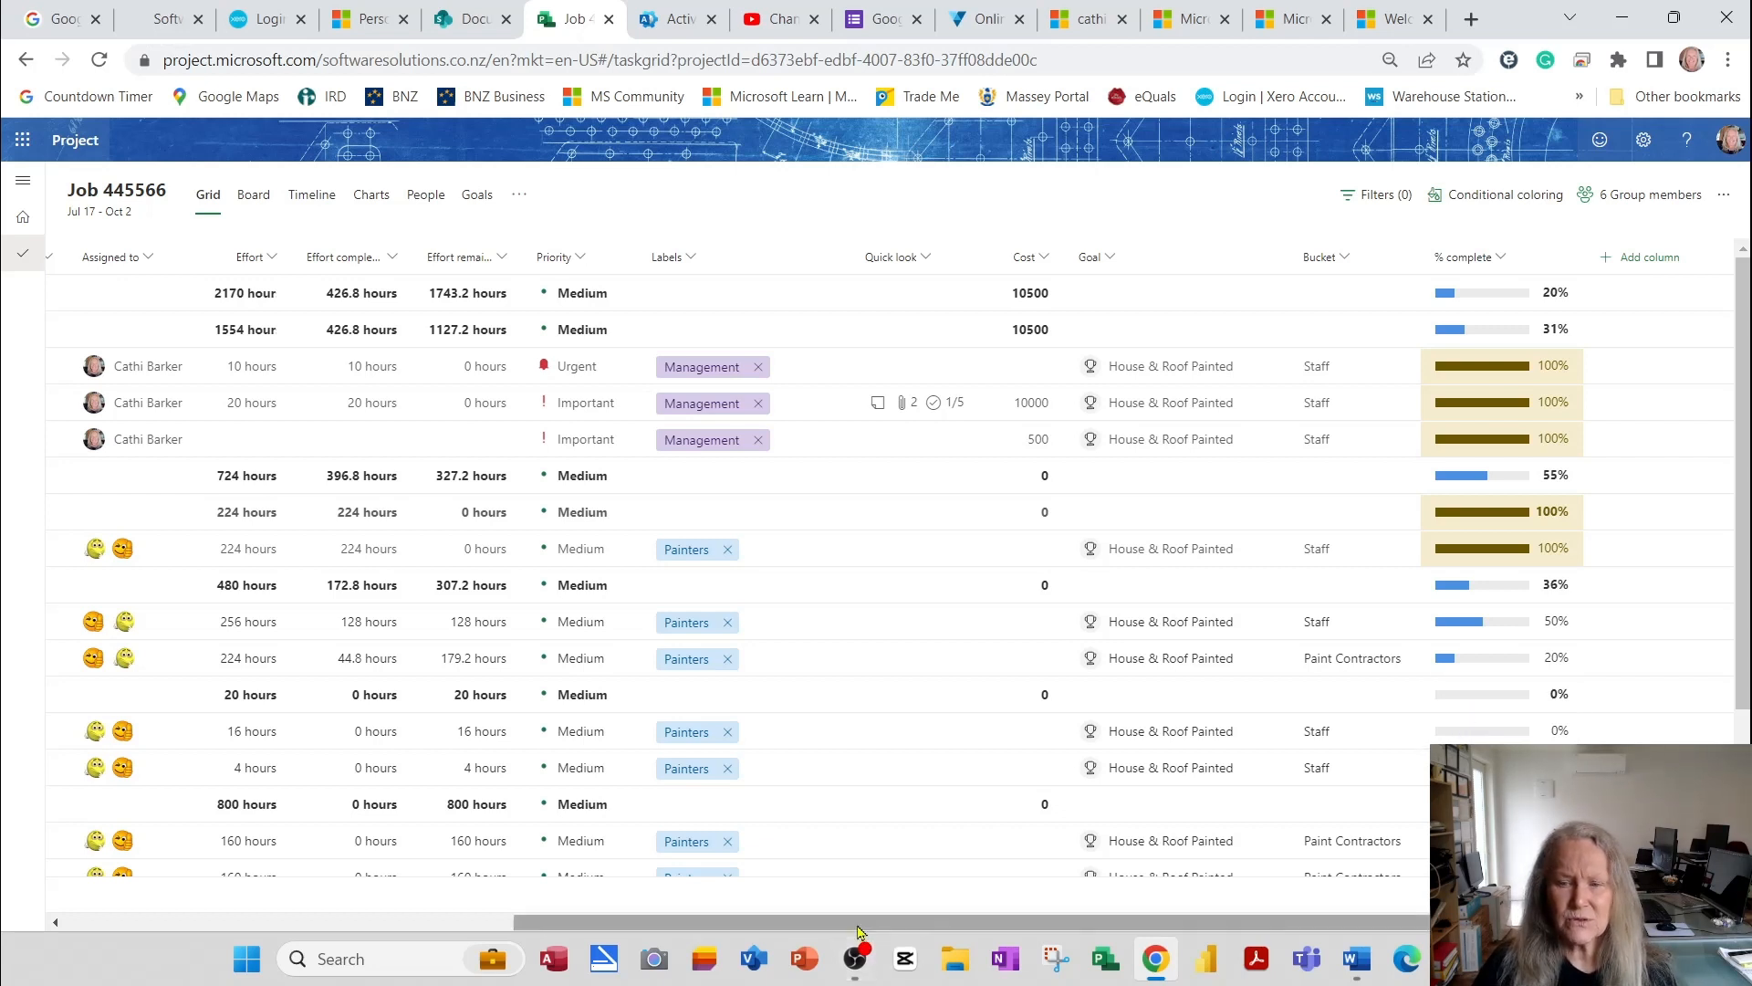
Change the existing conditional coloring rule so that it applies where Assigned to equals the project manager
left_click_drag(858, 927, 326, 913)
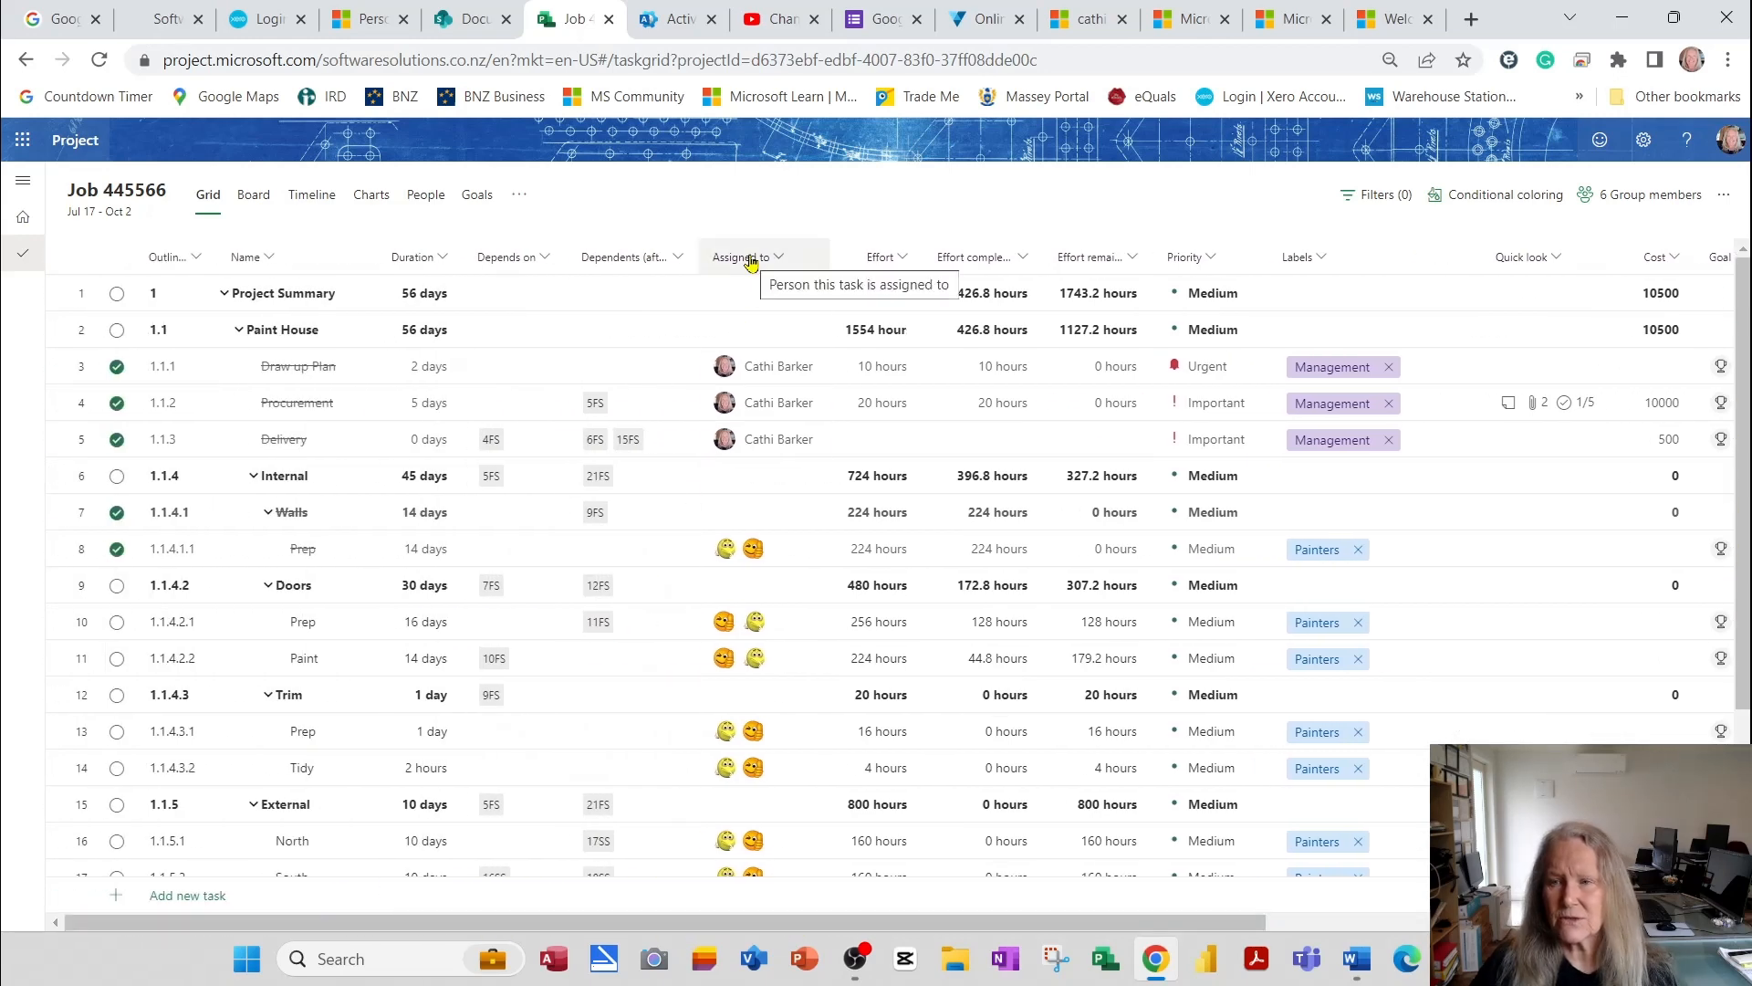
left_click(1507, 195)
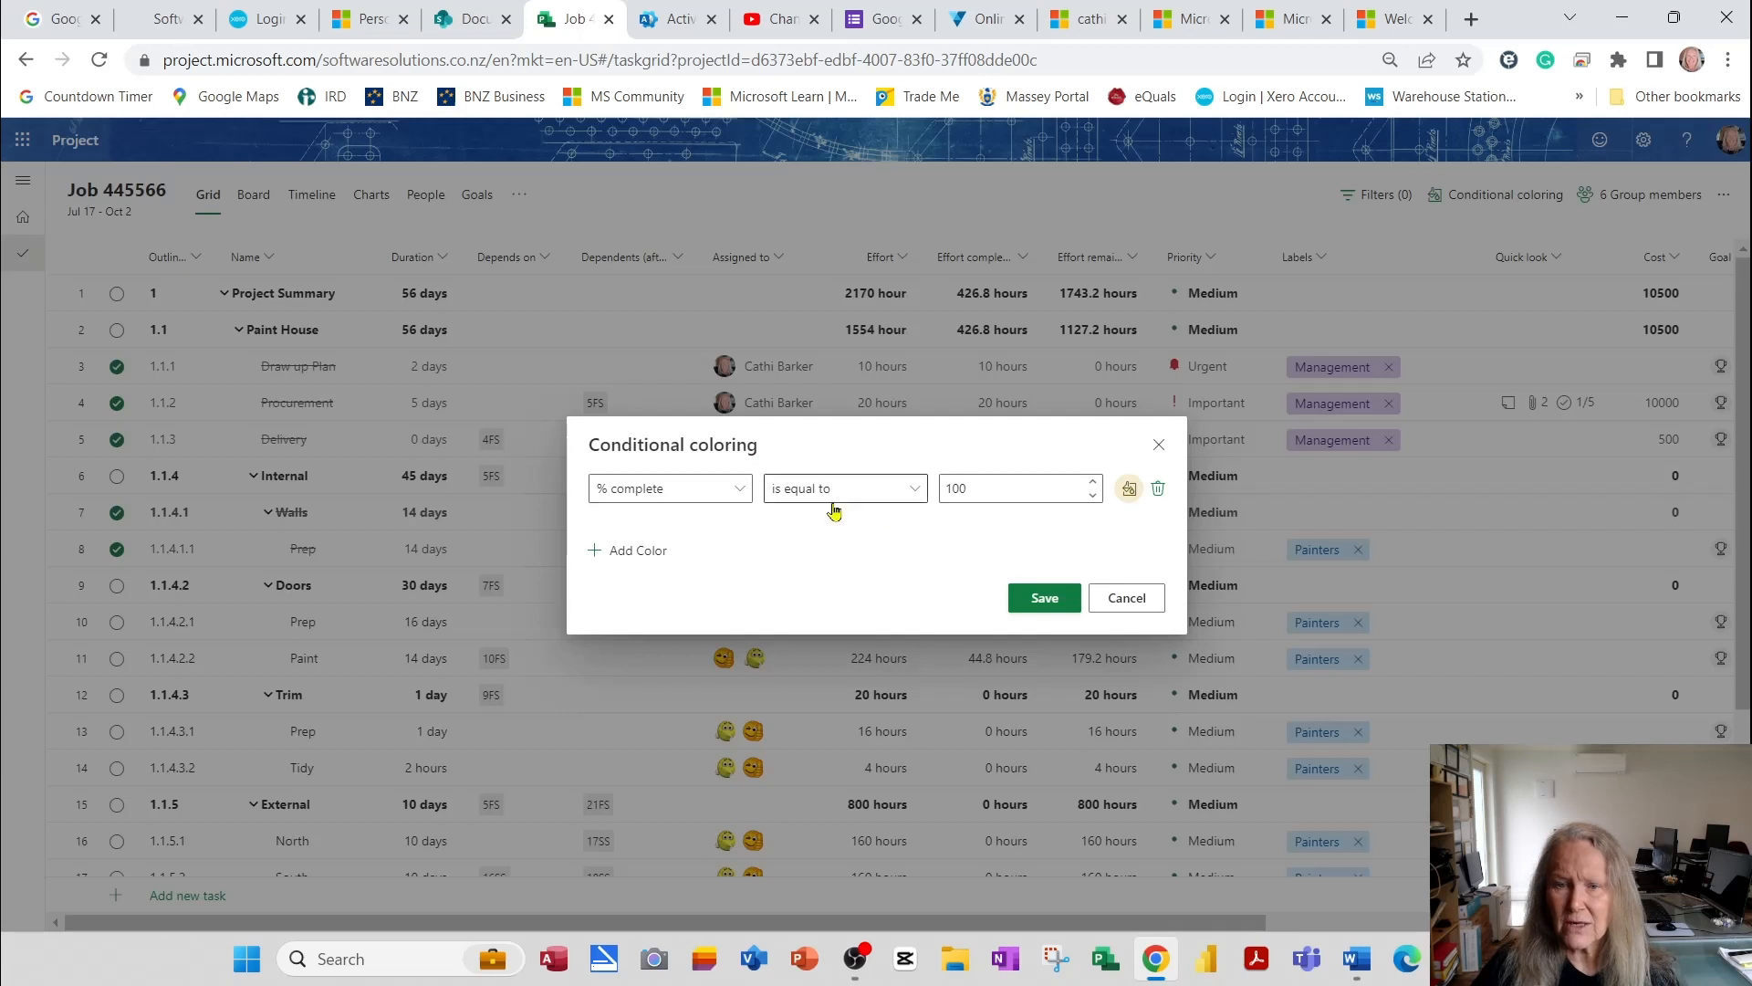
left_click(738, 489)
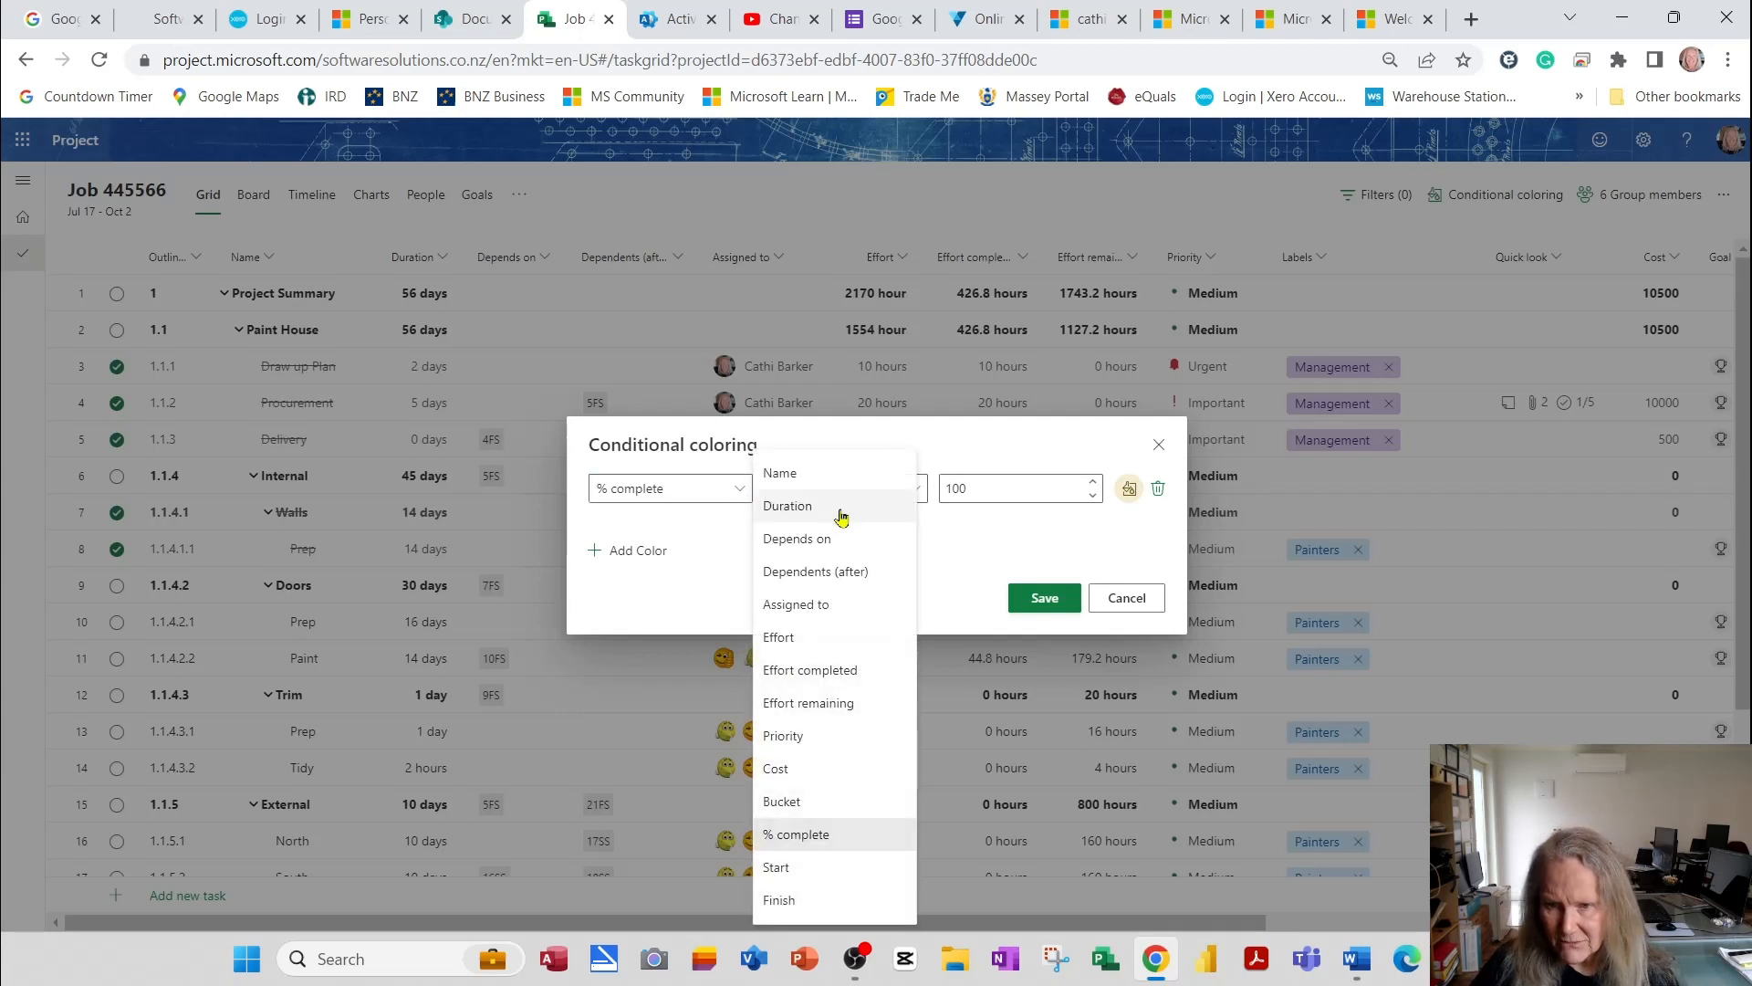
left_click(823, 605)
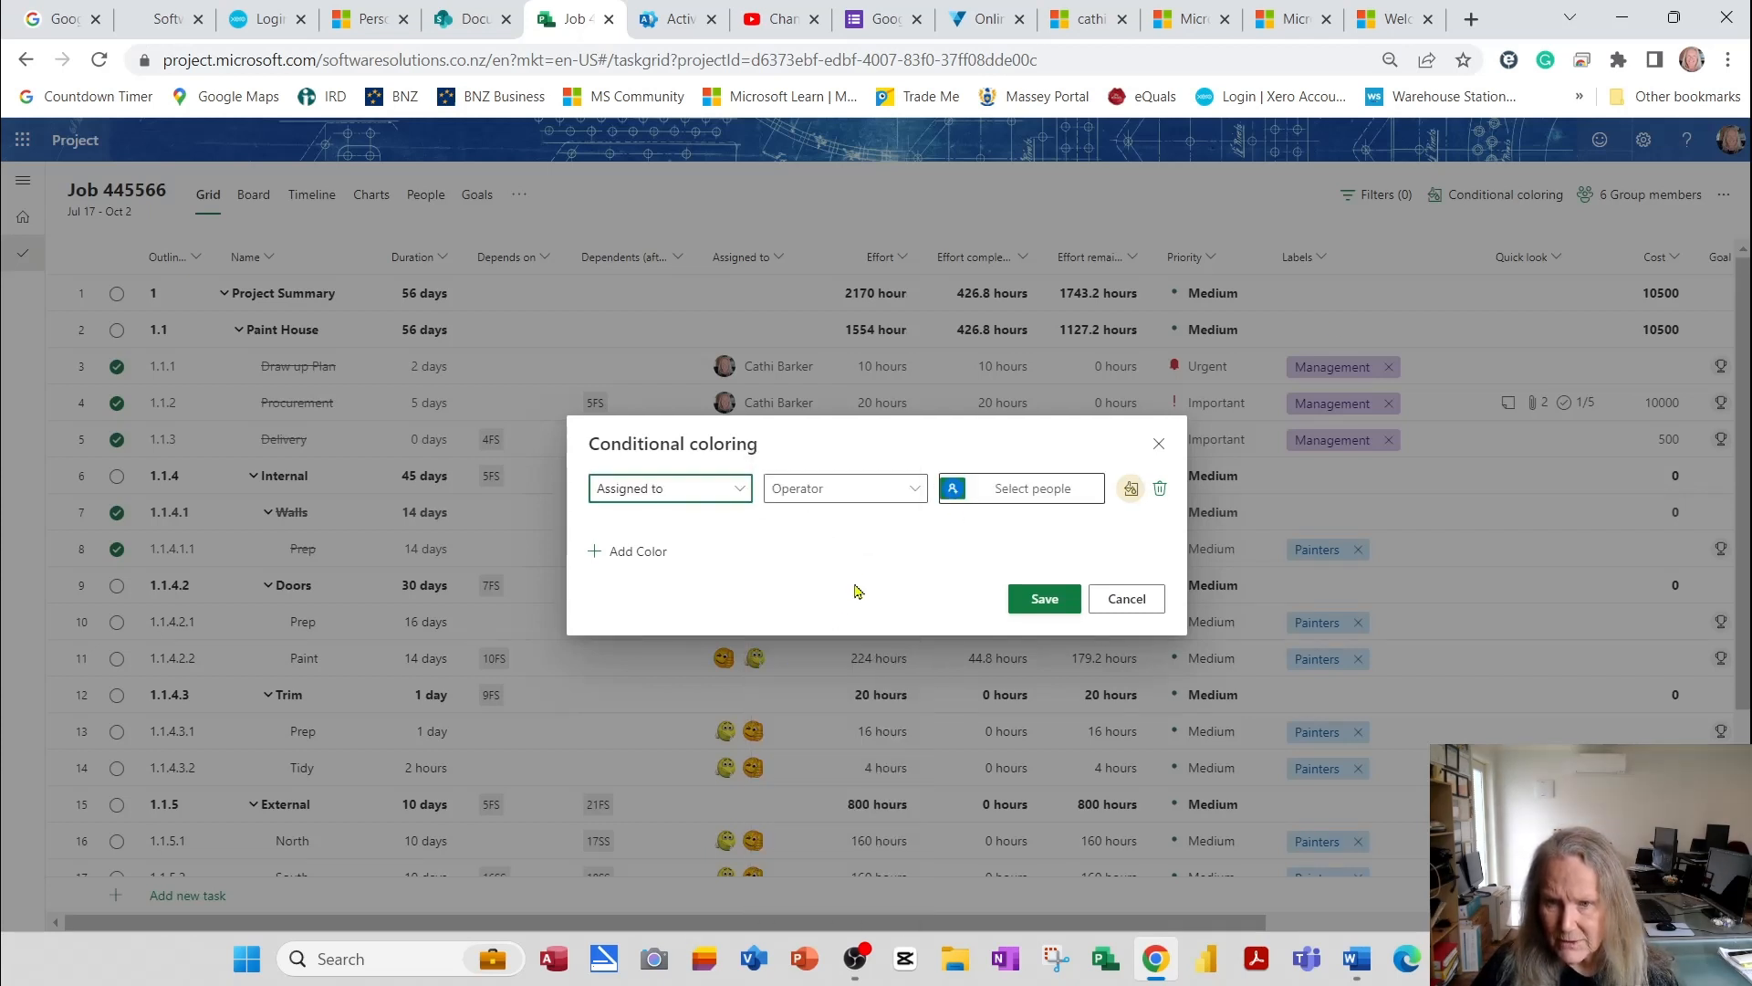
left_click(914, 489)
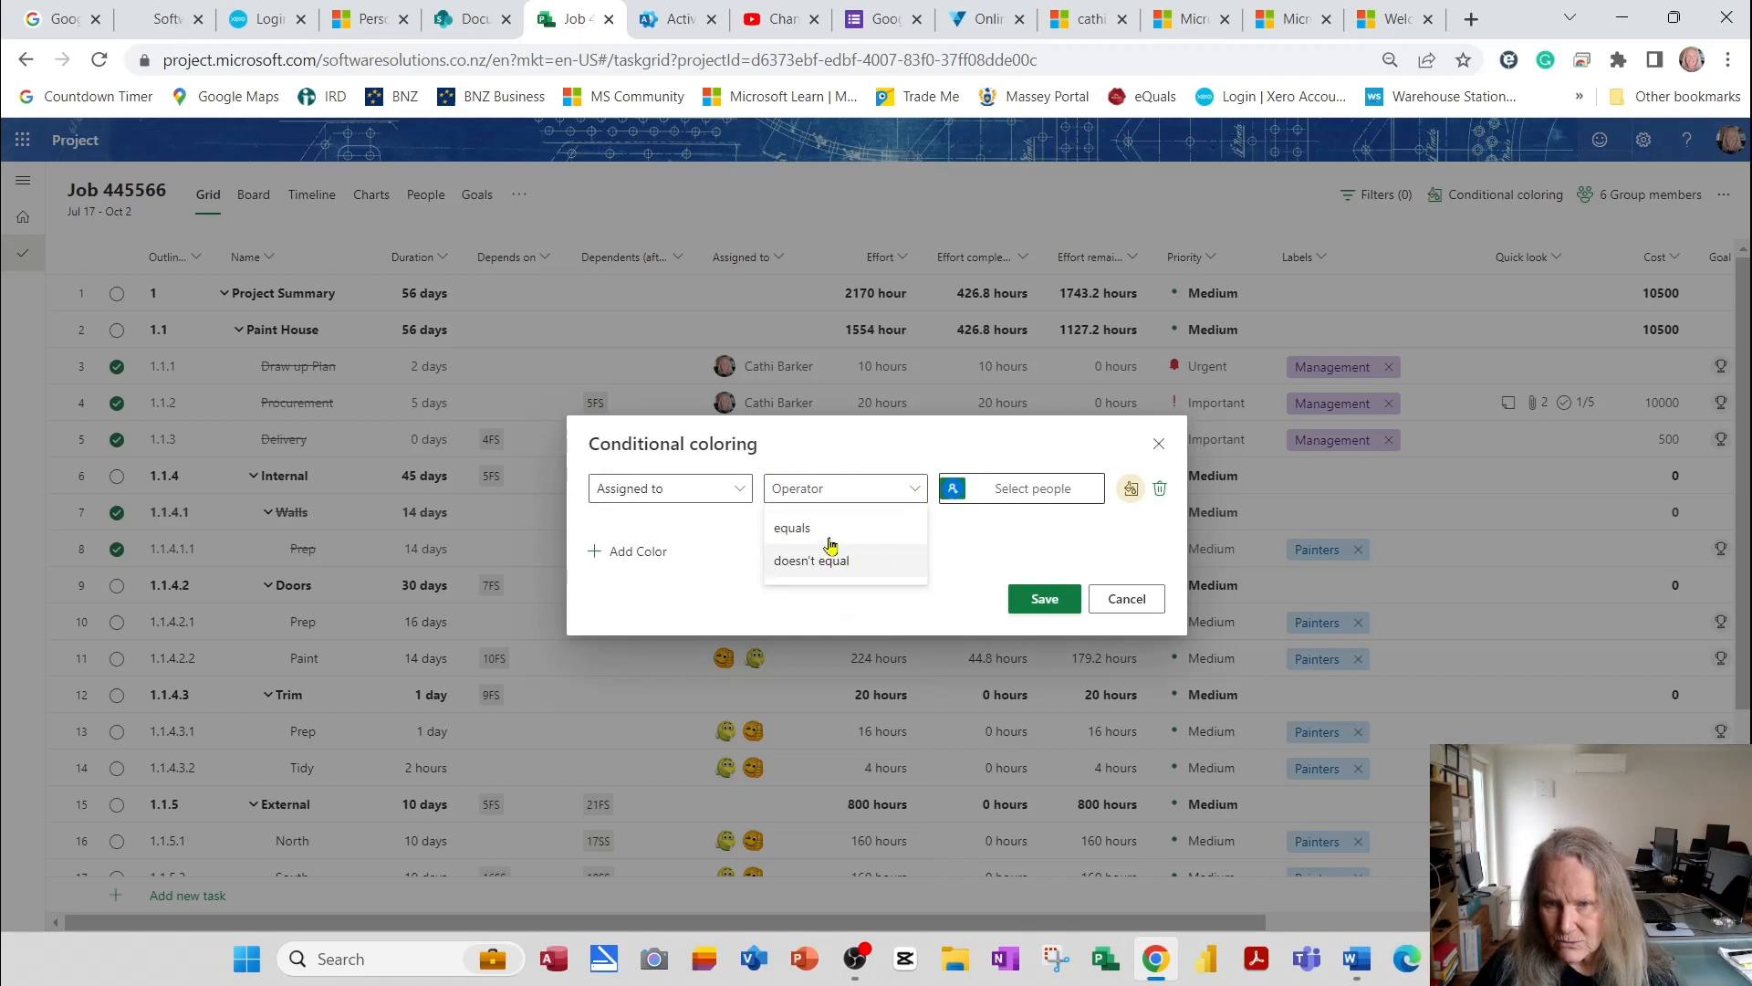
left_click(826, 529)
left_click(950, 491)
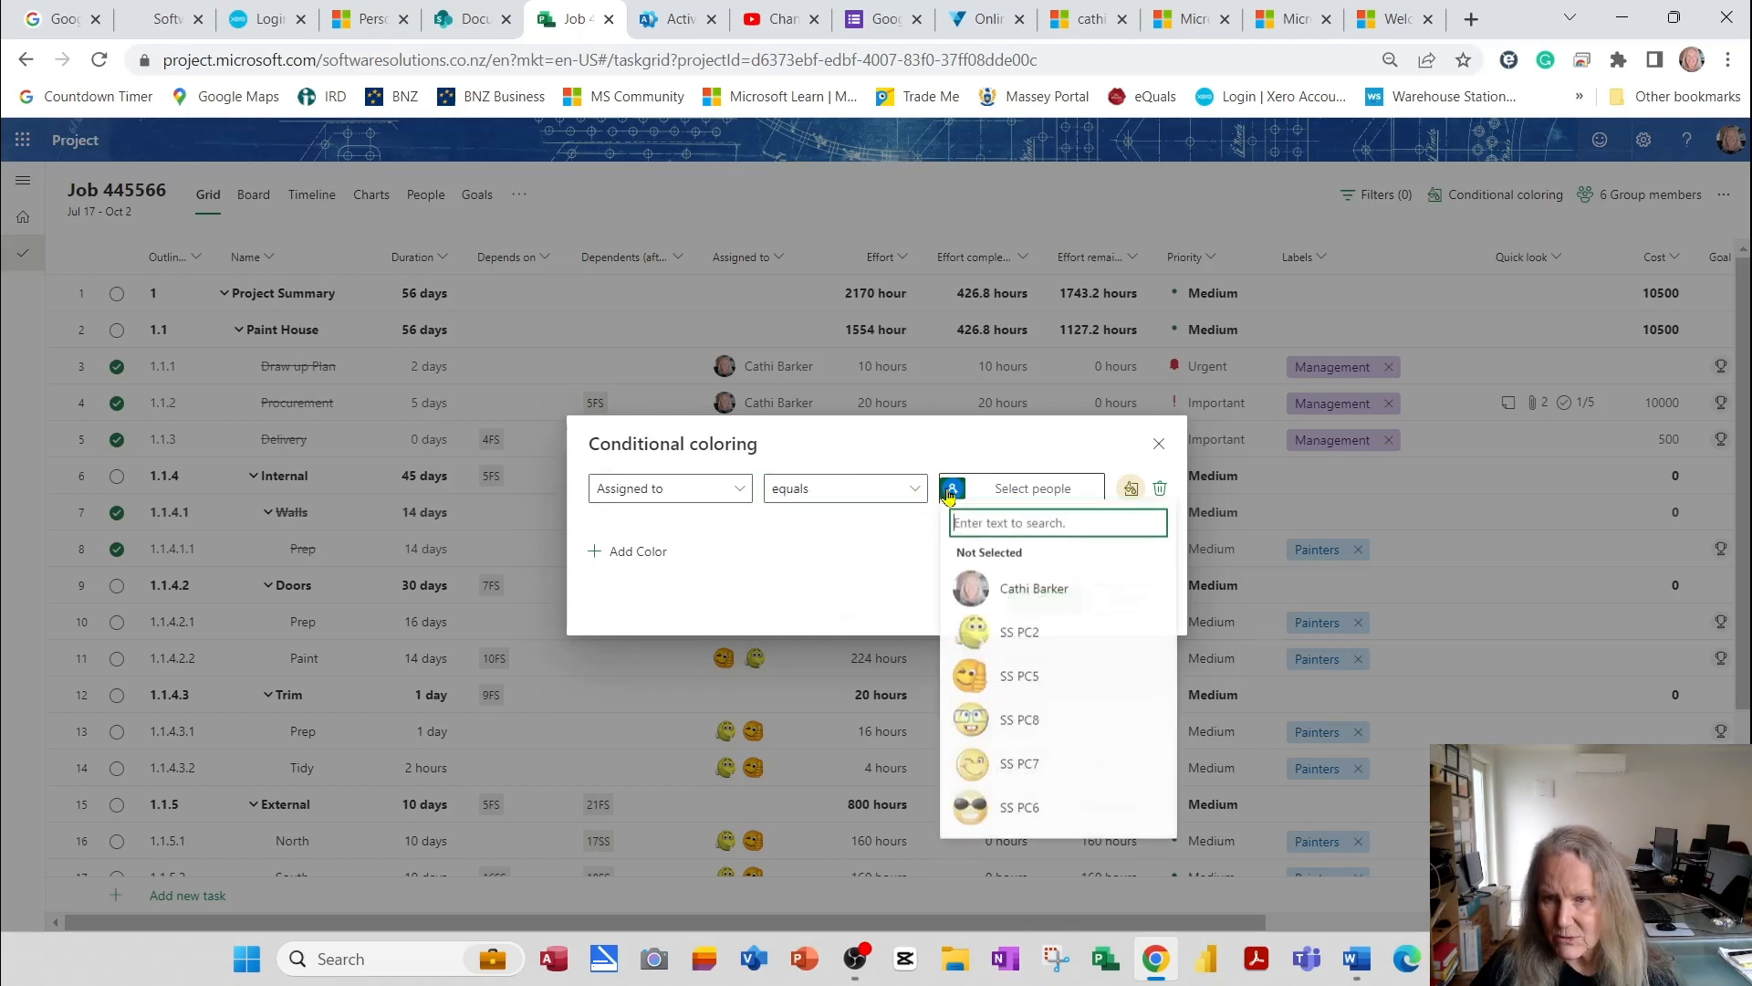
left_click(1008, 589)
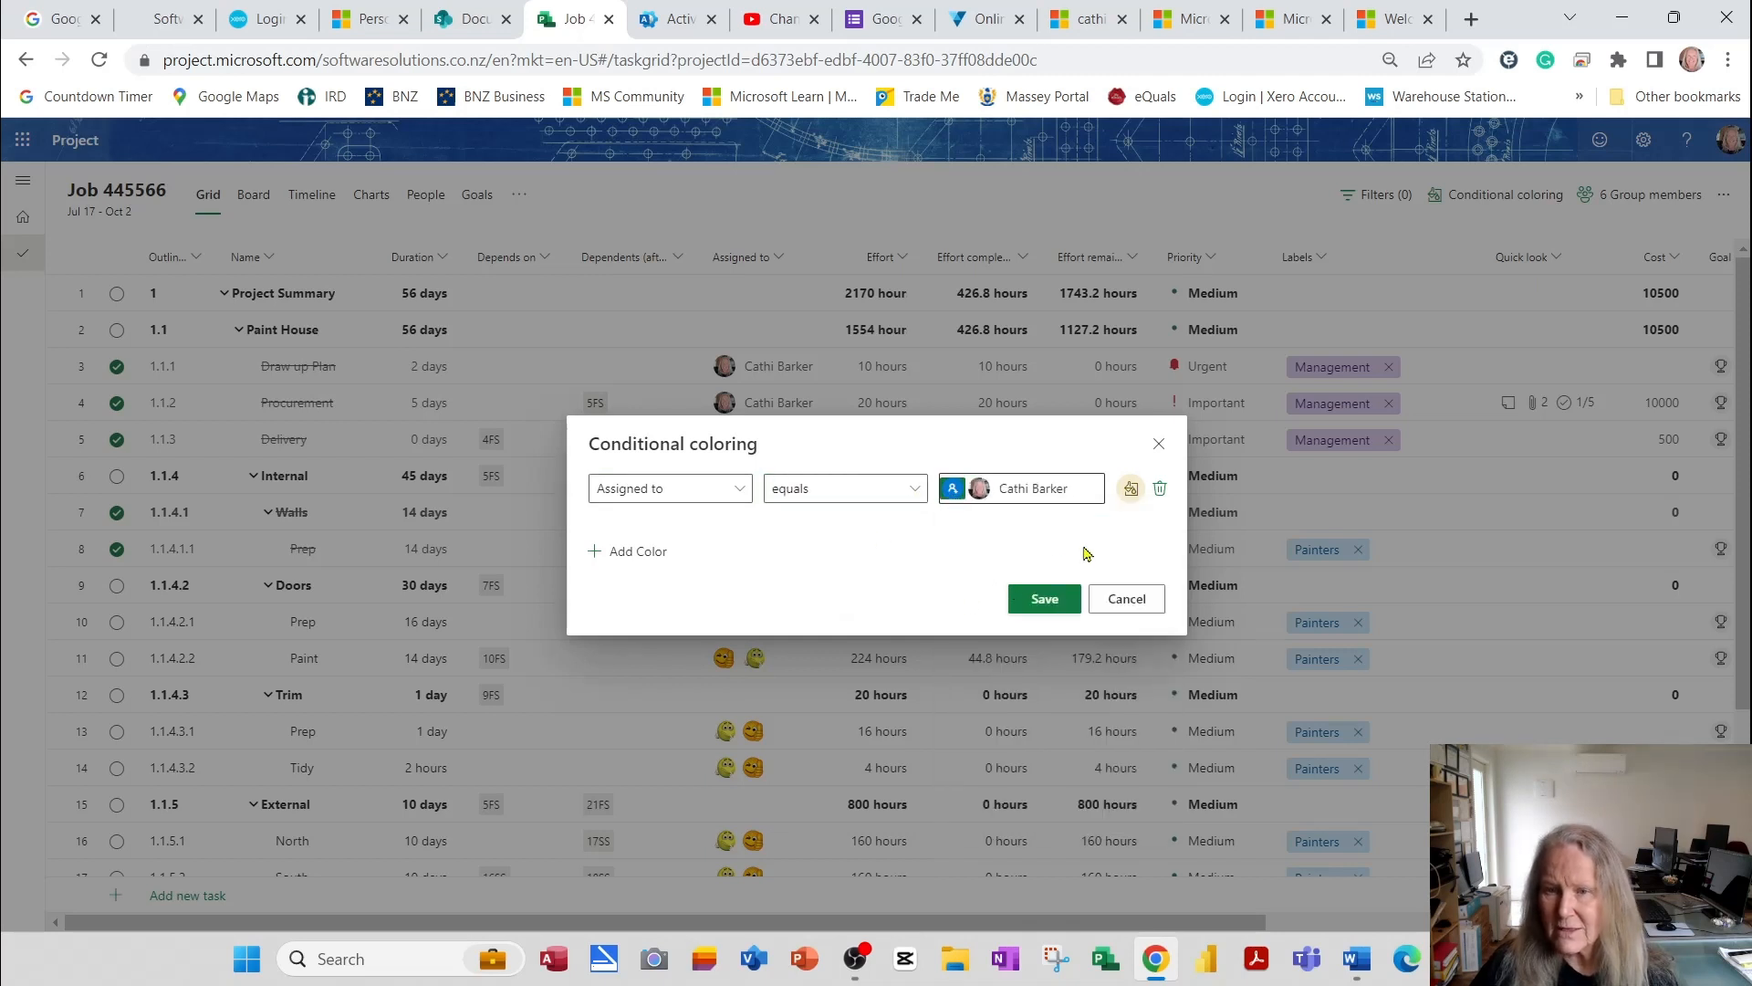
Keep only the Assigned to rule, give it a light blue color, and save the conditional coloring
left_click(646, 555)
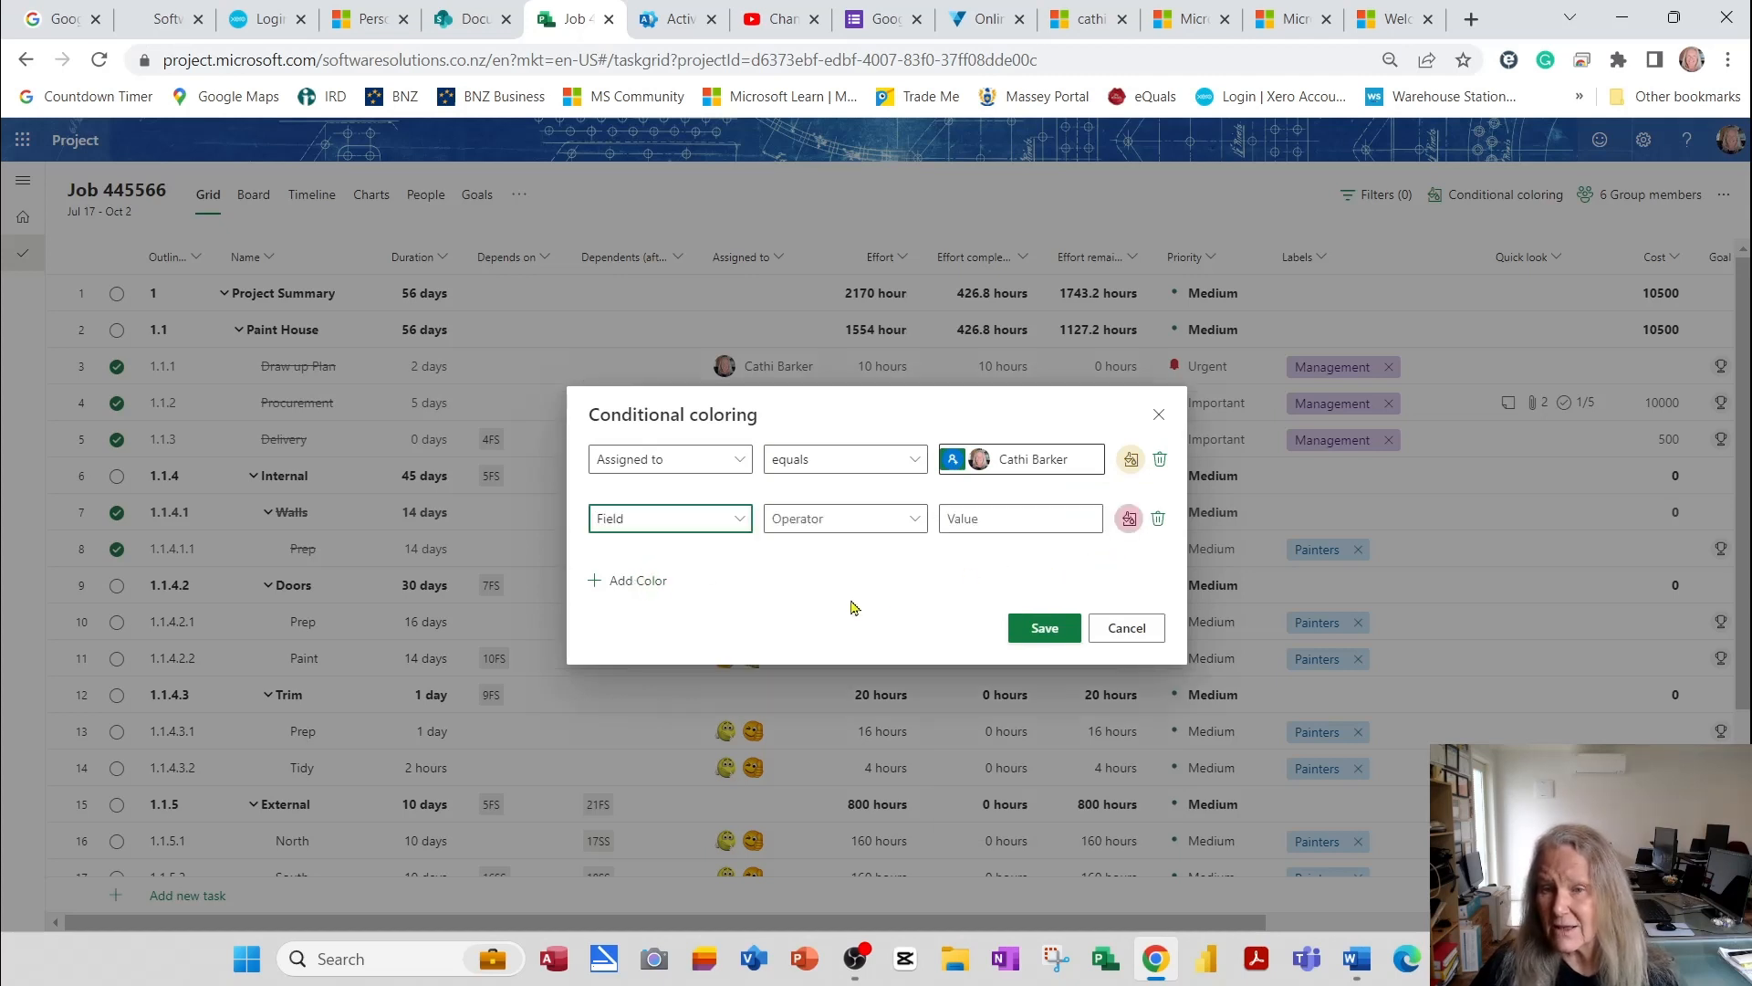
left_click(1158, 518)
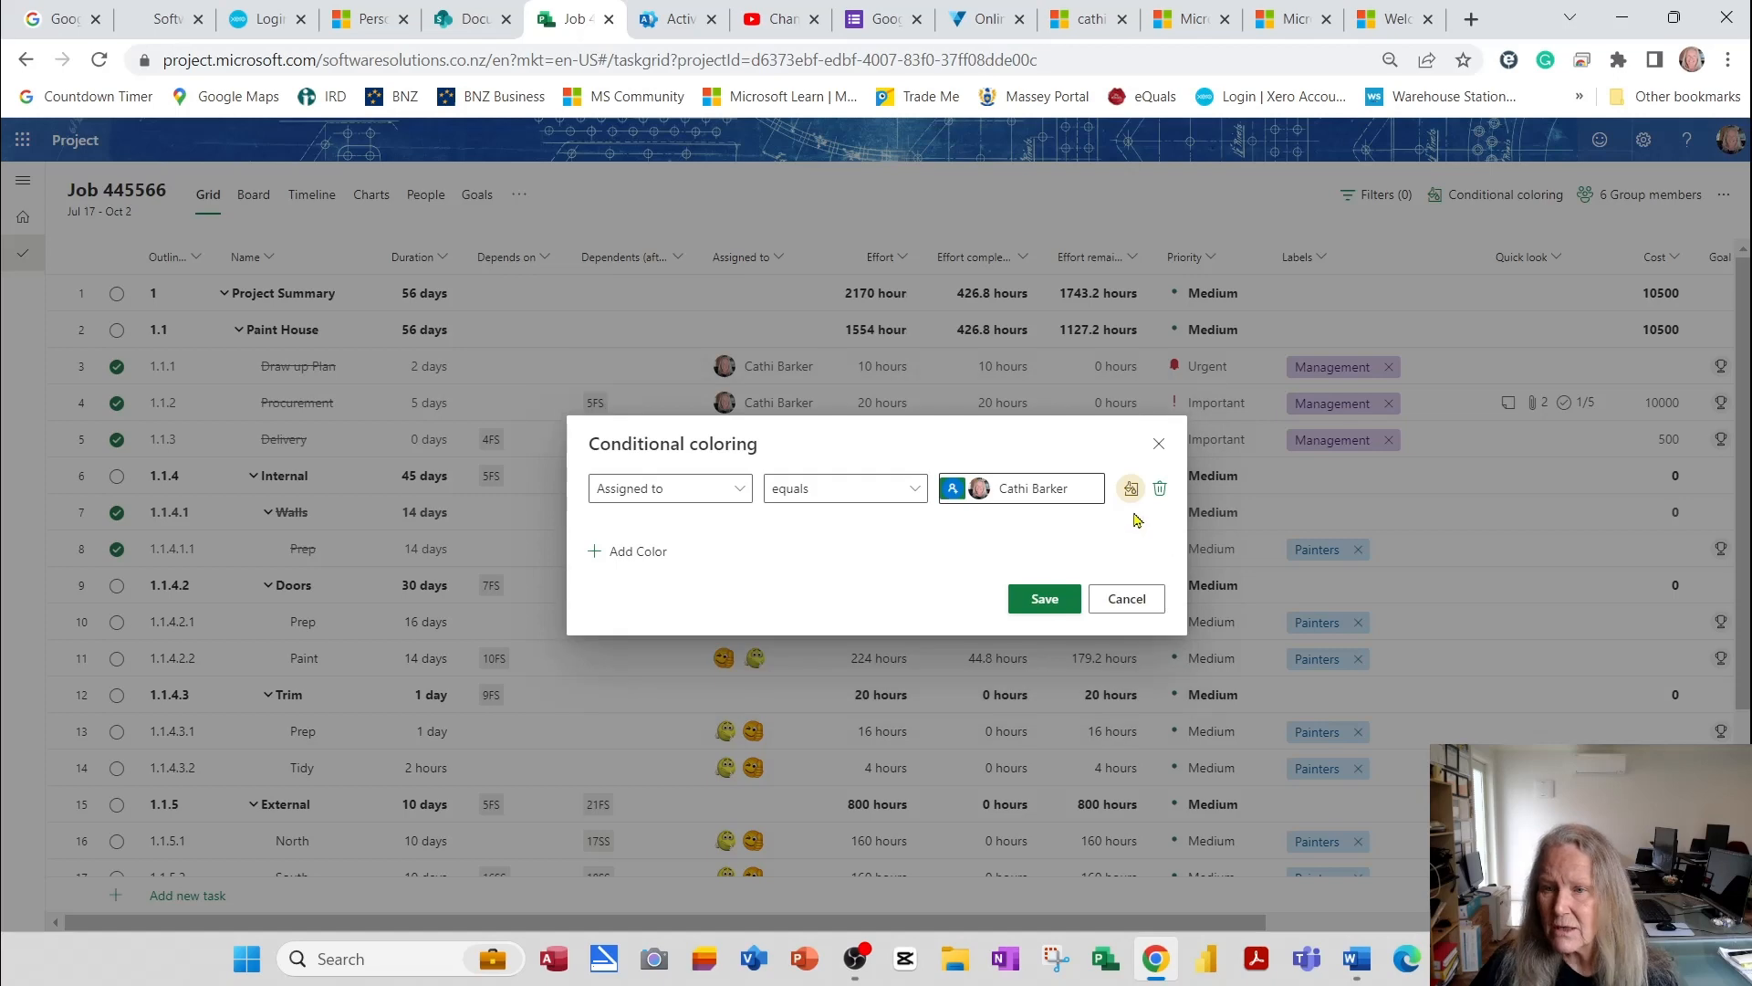
left_click(1131, 488)
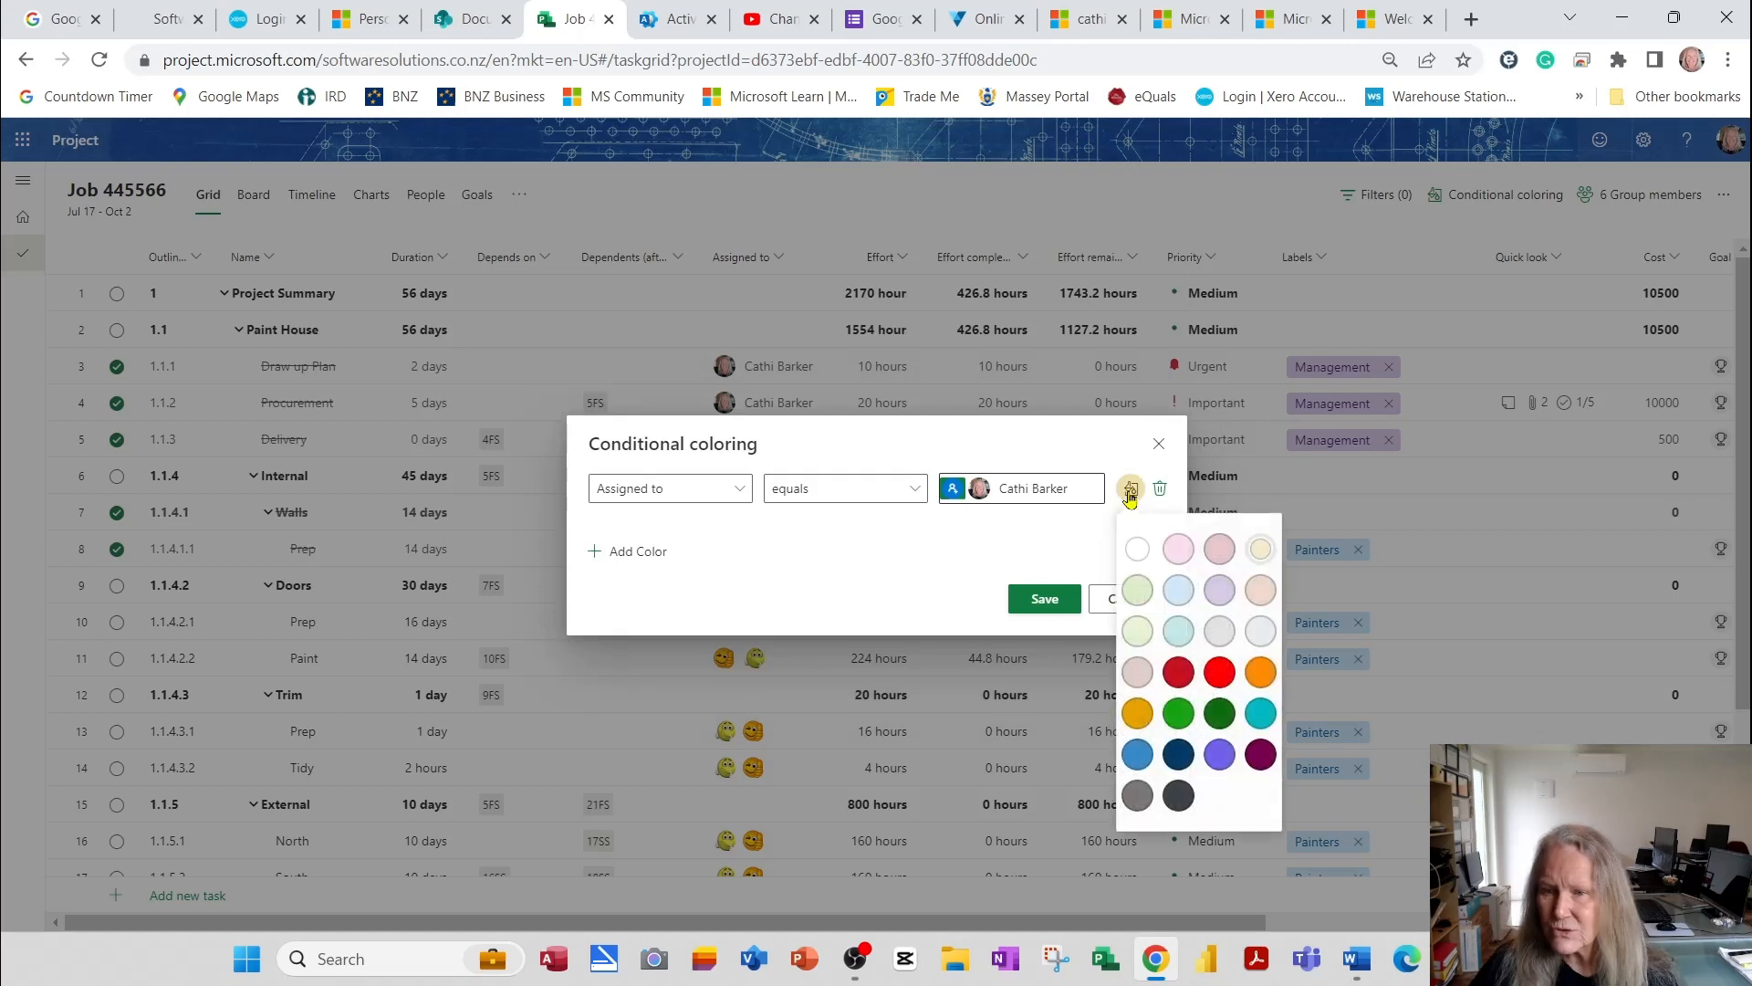
left_click(1182, 595)
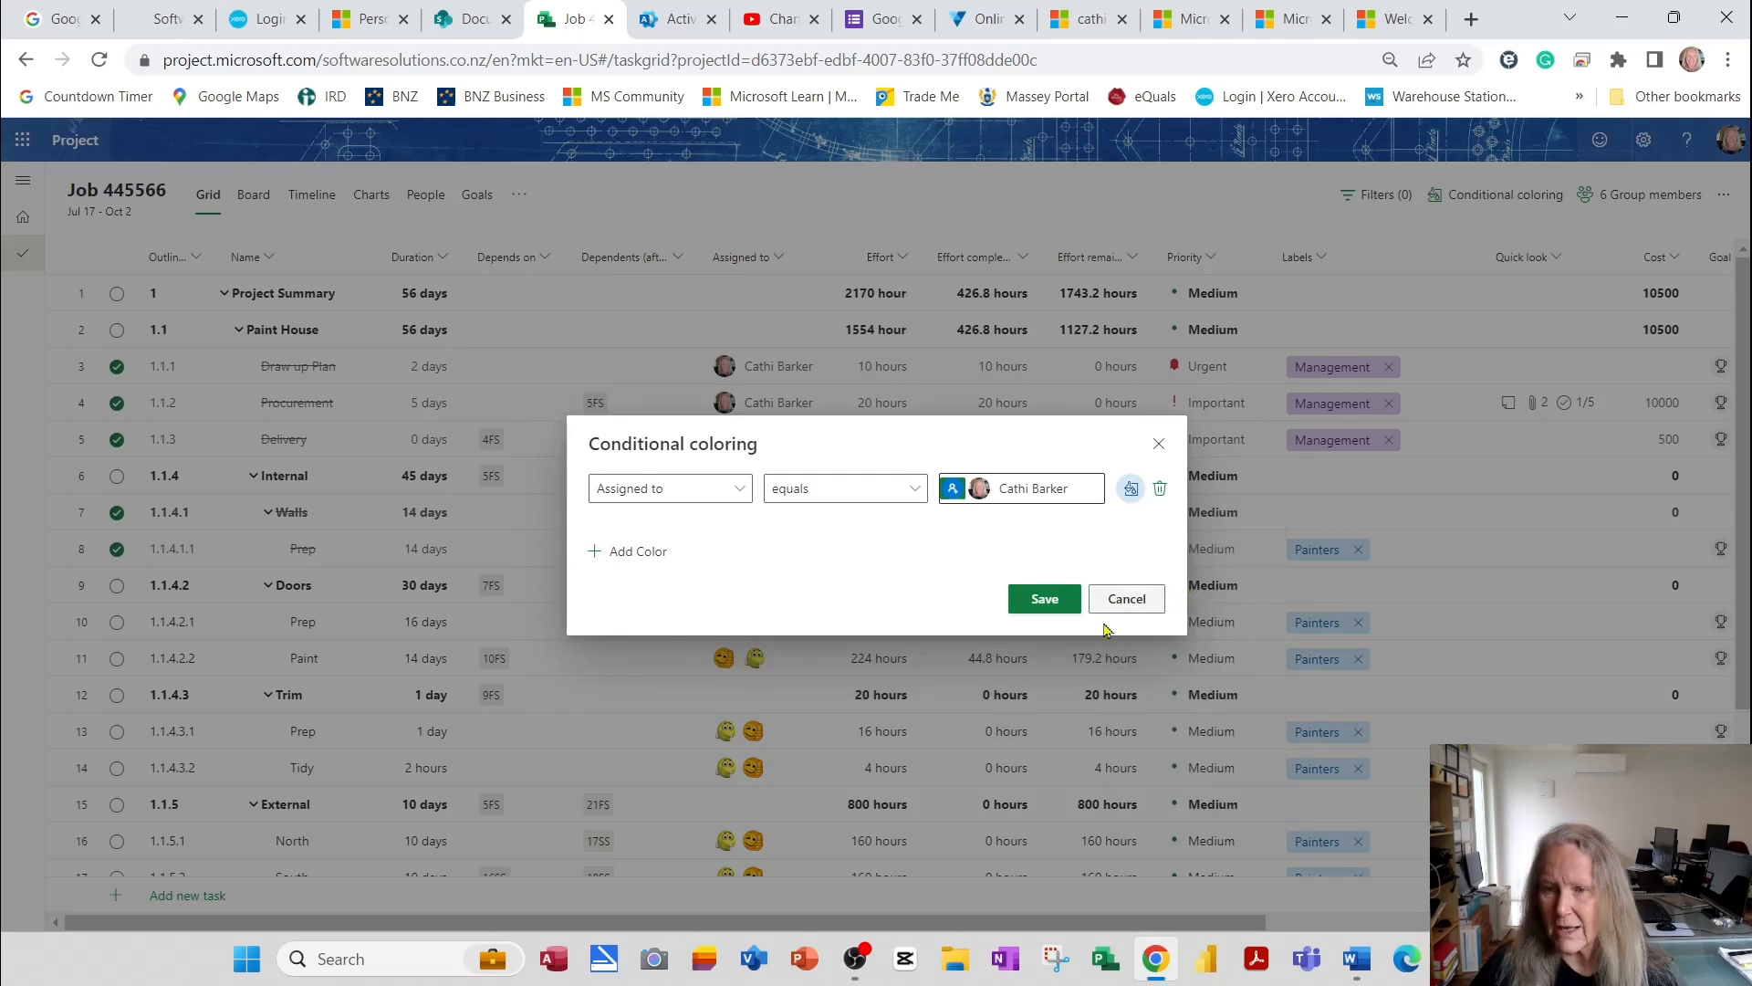
left_click(1046, 599)
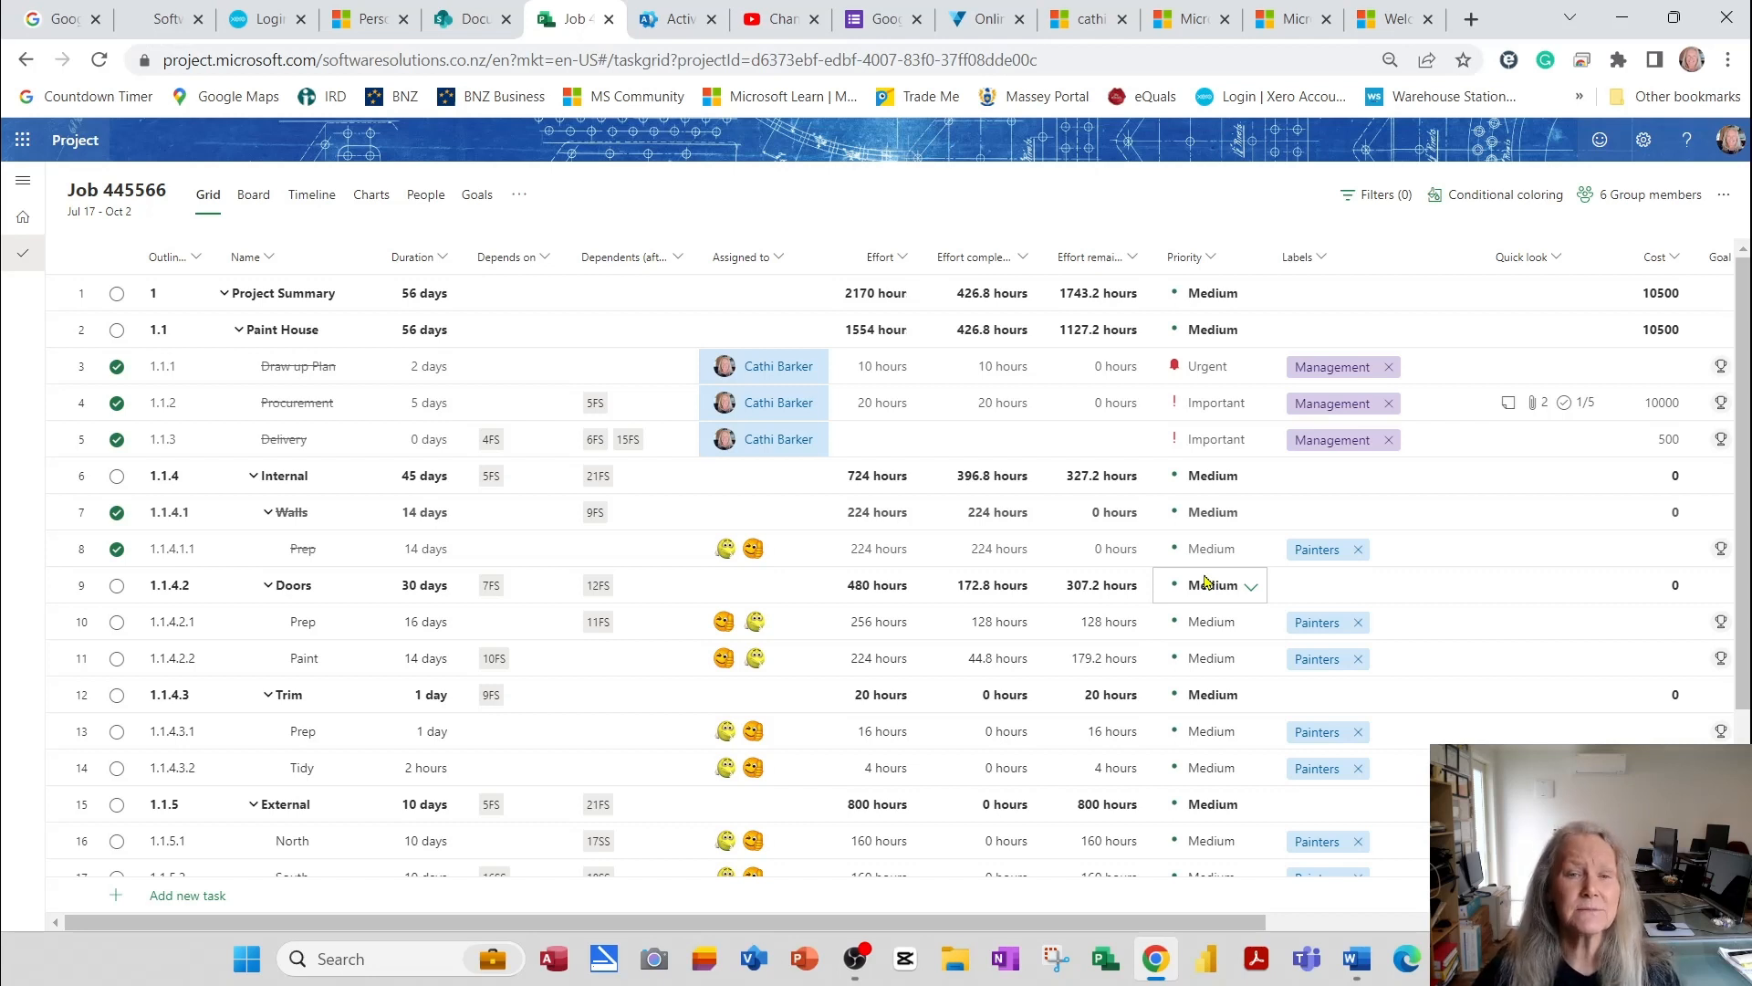
Export the project to Excel, saving it as Job 445566.xlsx in the Desktop folder
left_click(1724, 199)
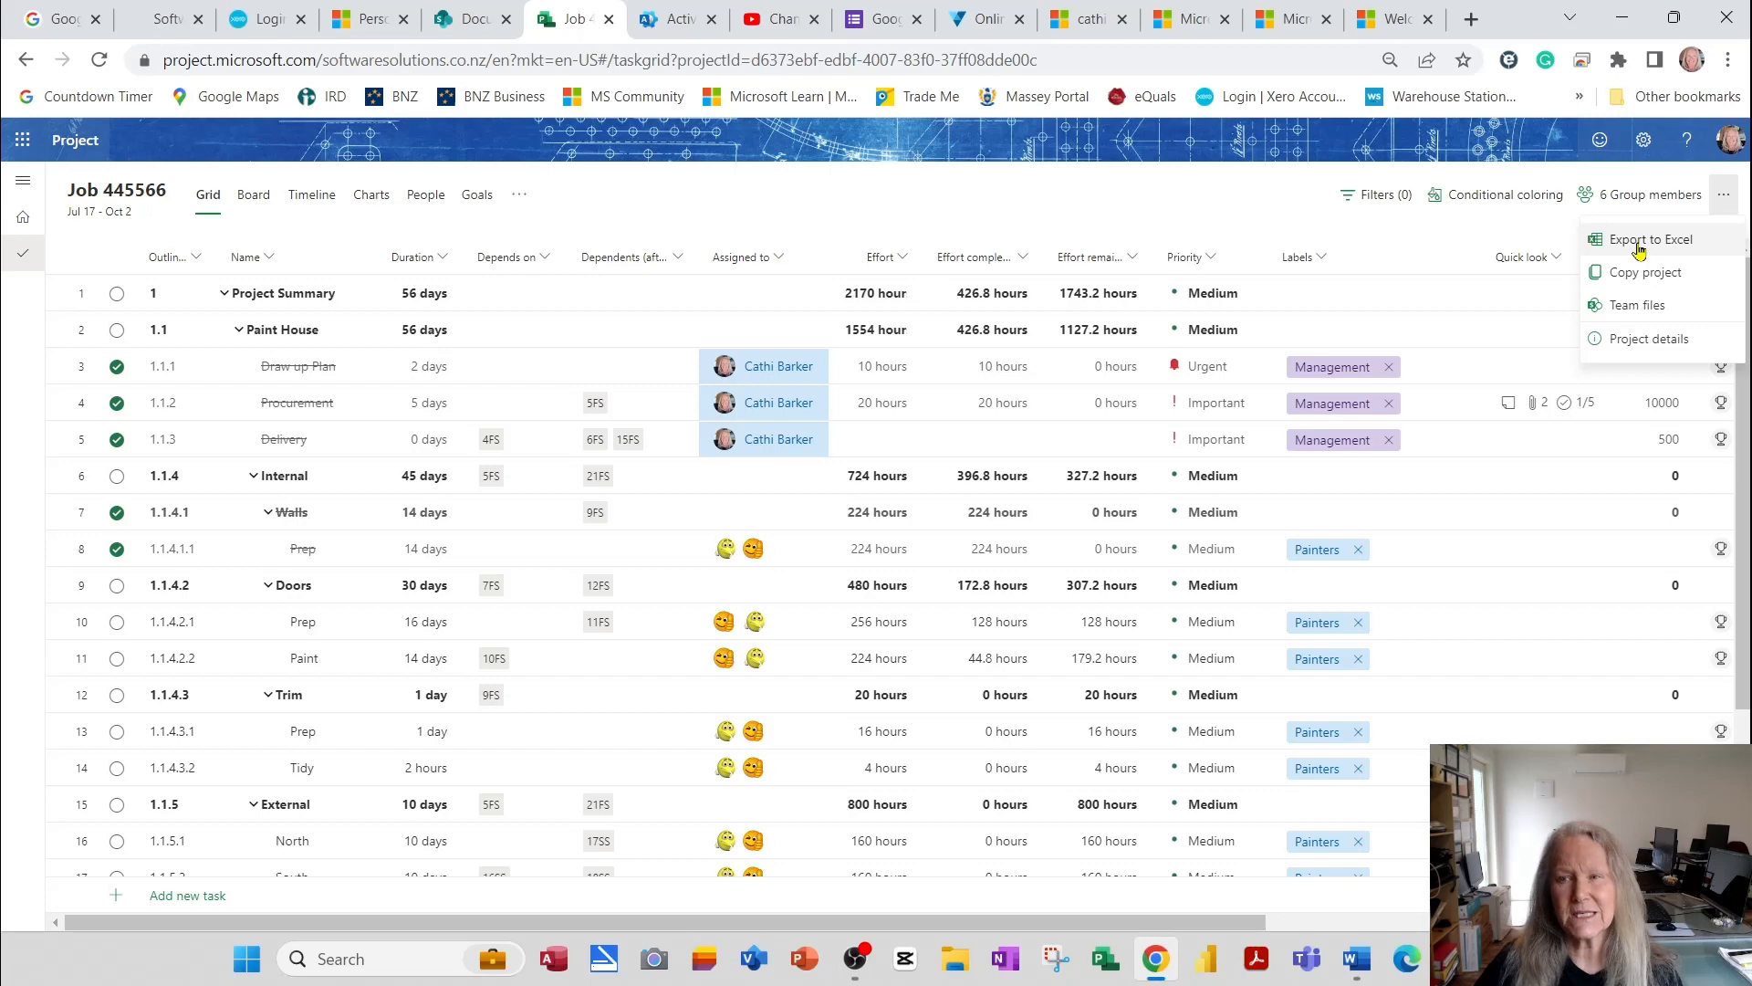
left_click(1639, 242)
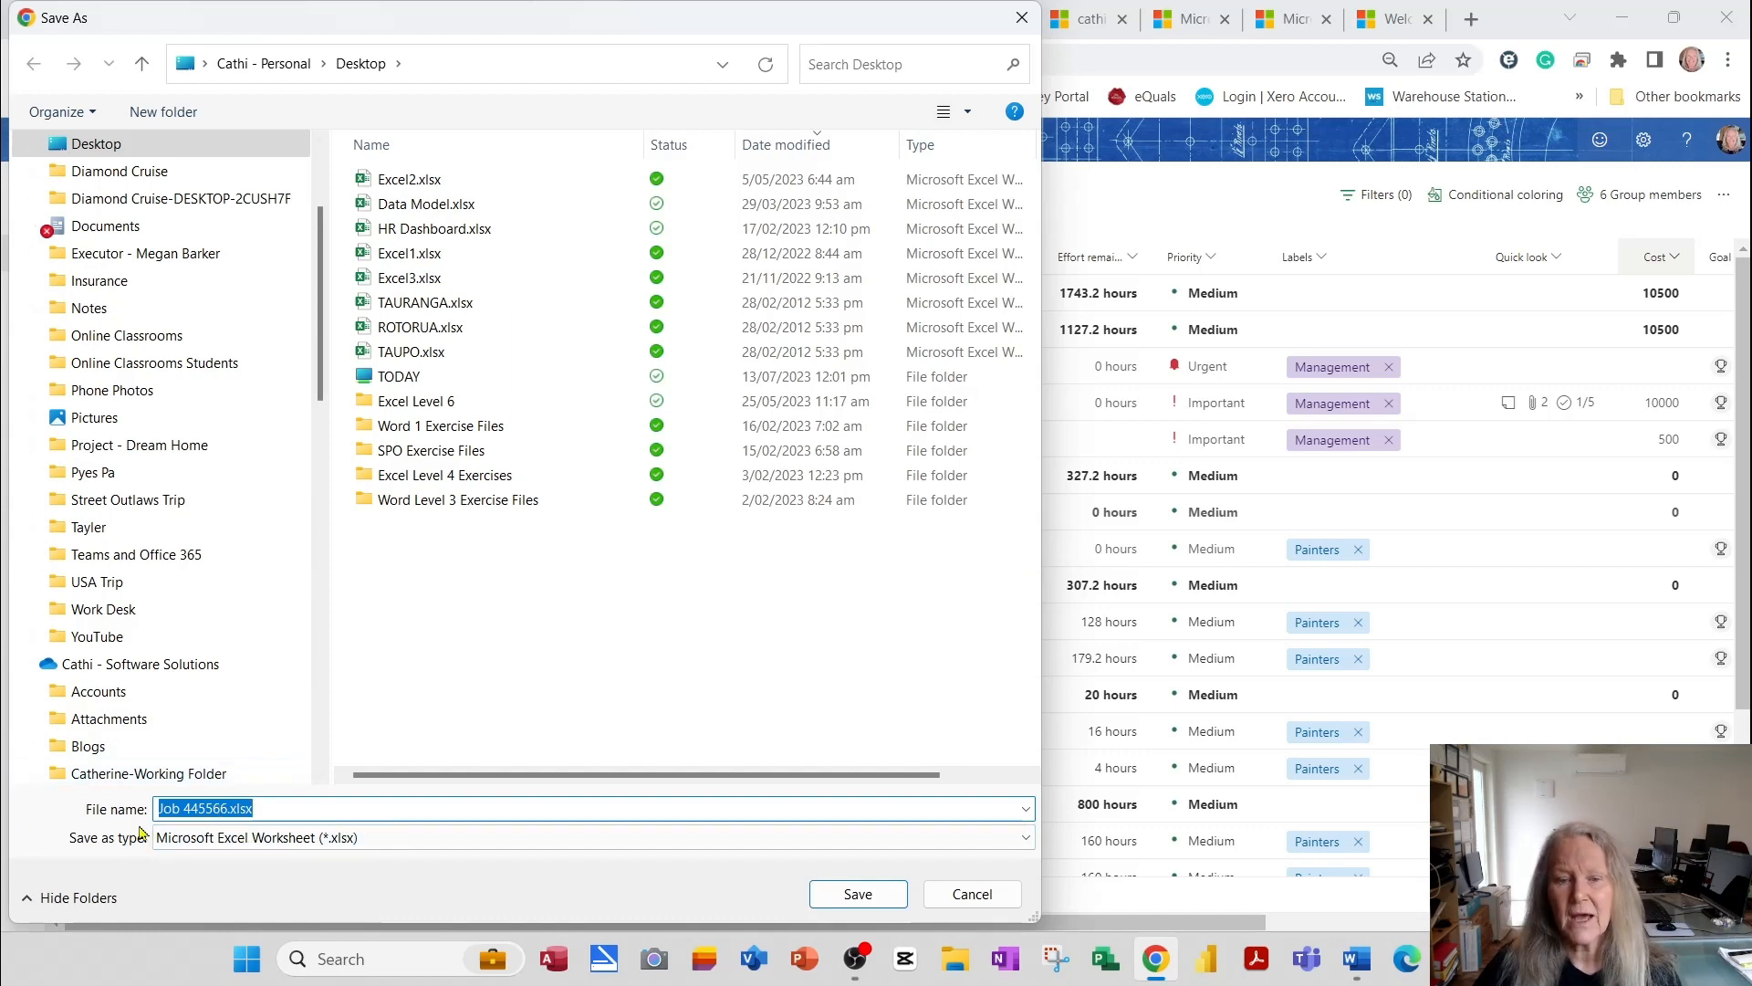
left_click_drag(320, 383, 321, 748)
left_click(87, 225)
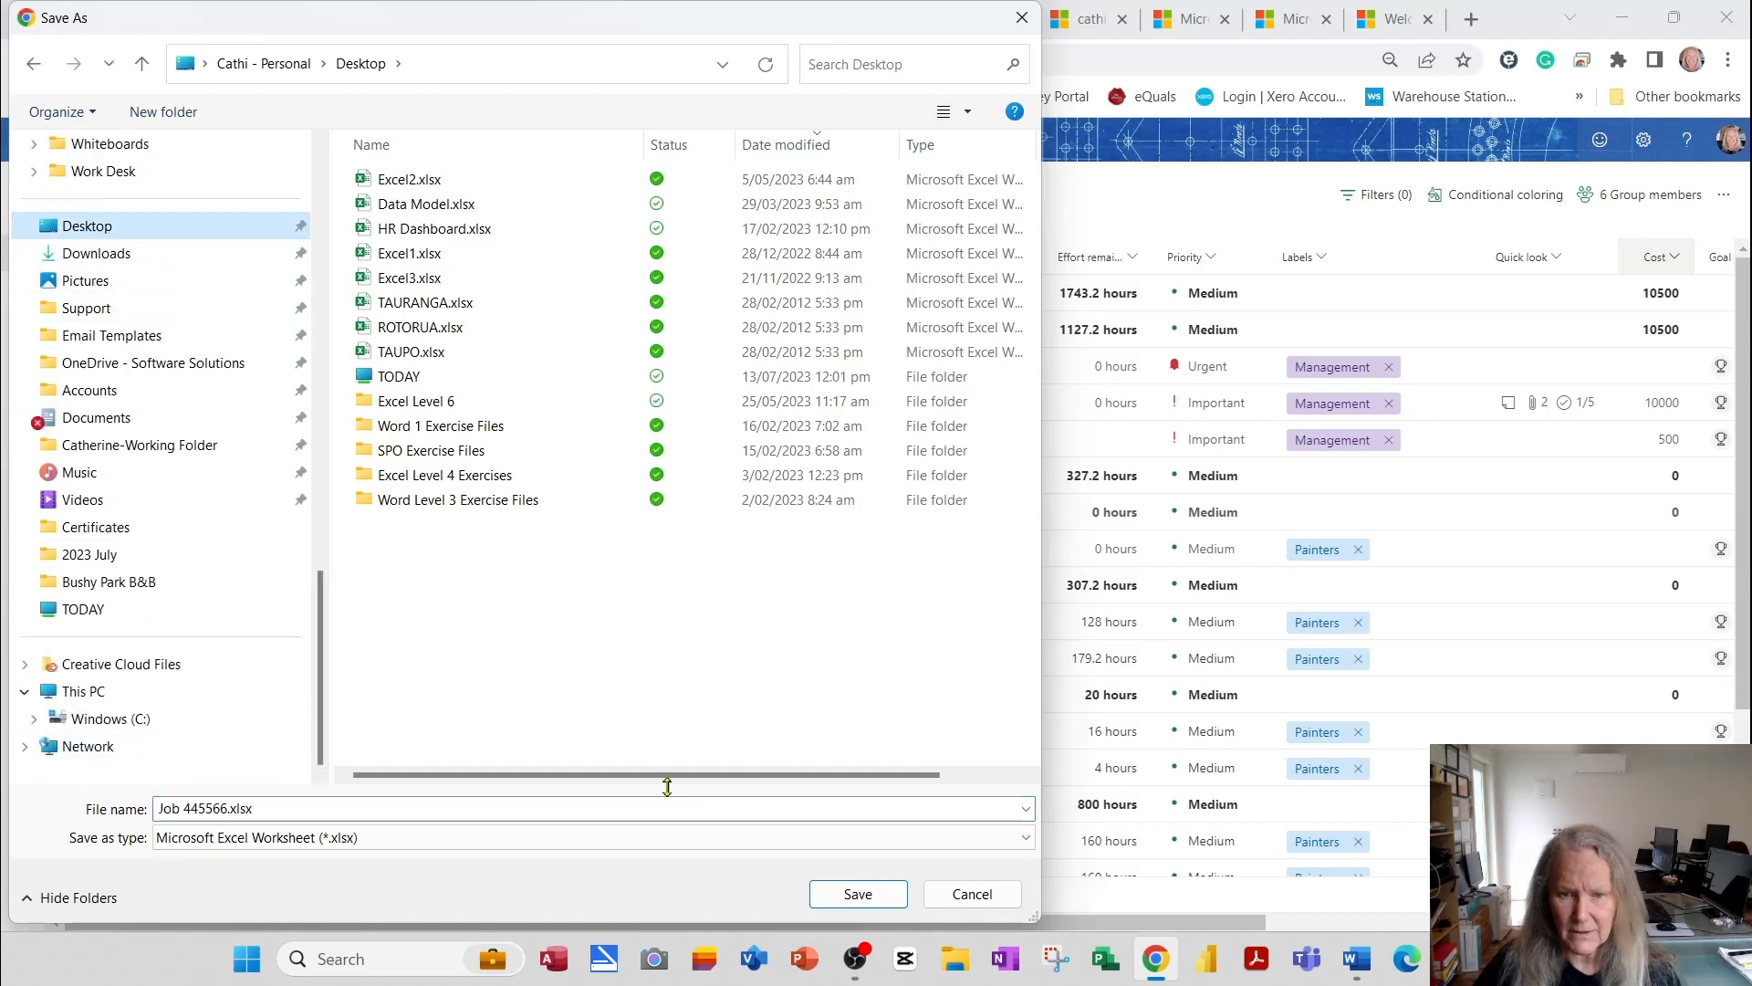
left_click(874, 895)
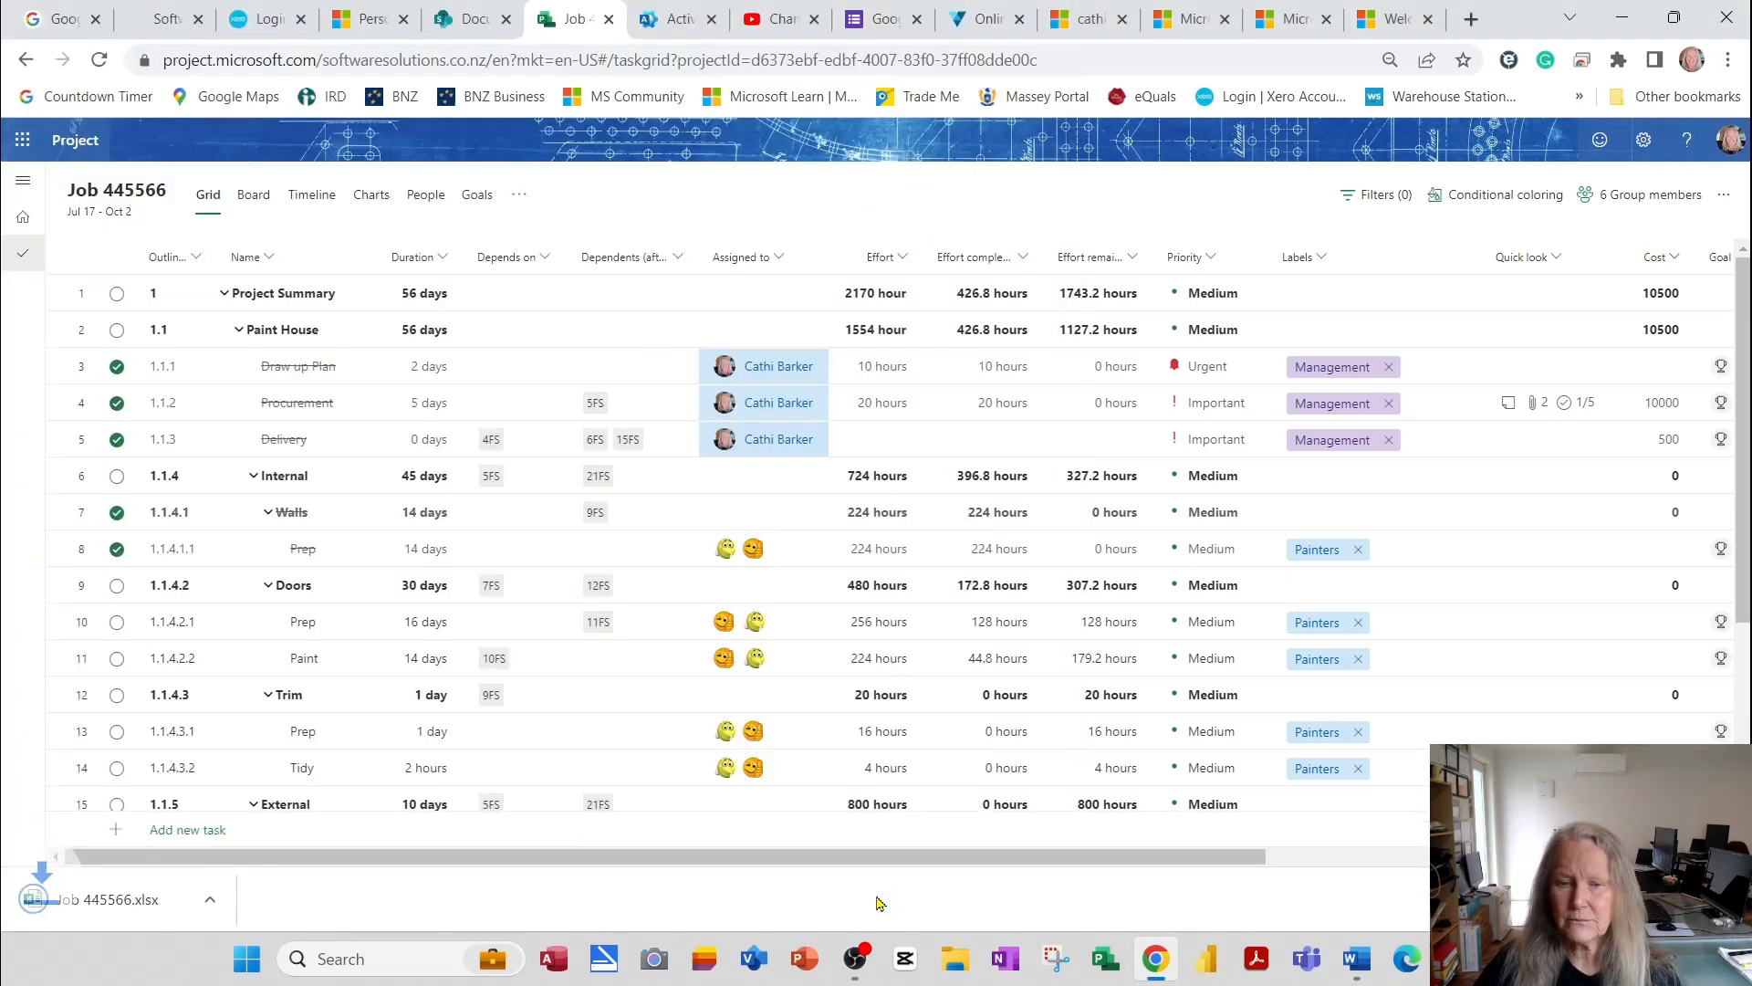
Open the exported Job 445566.xlsx in Excel and examine the task rows and columns on the Project tasks sheet
left_click(143, 902)
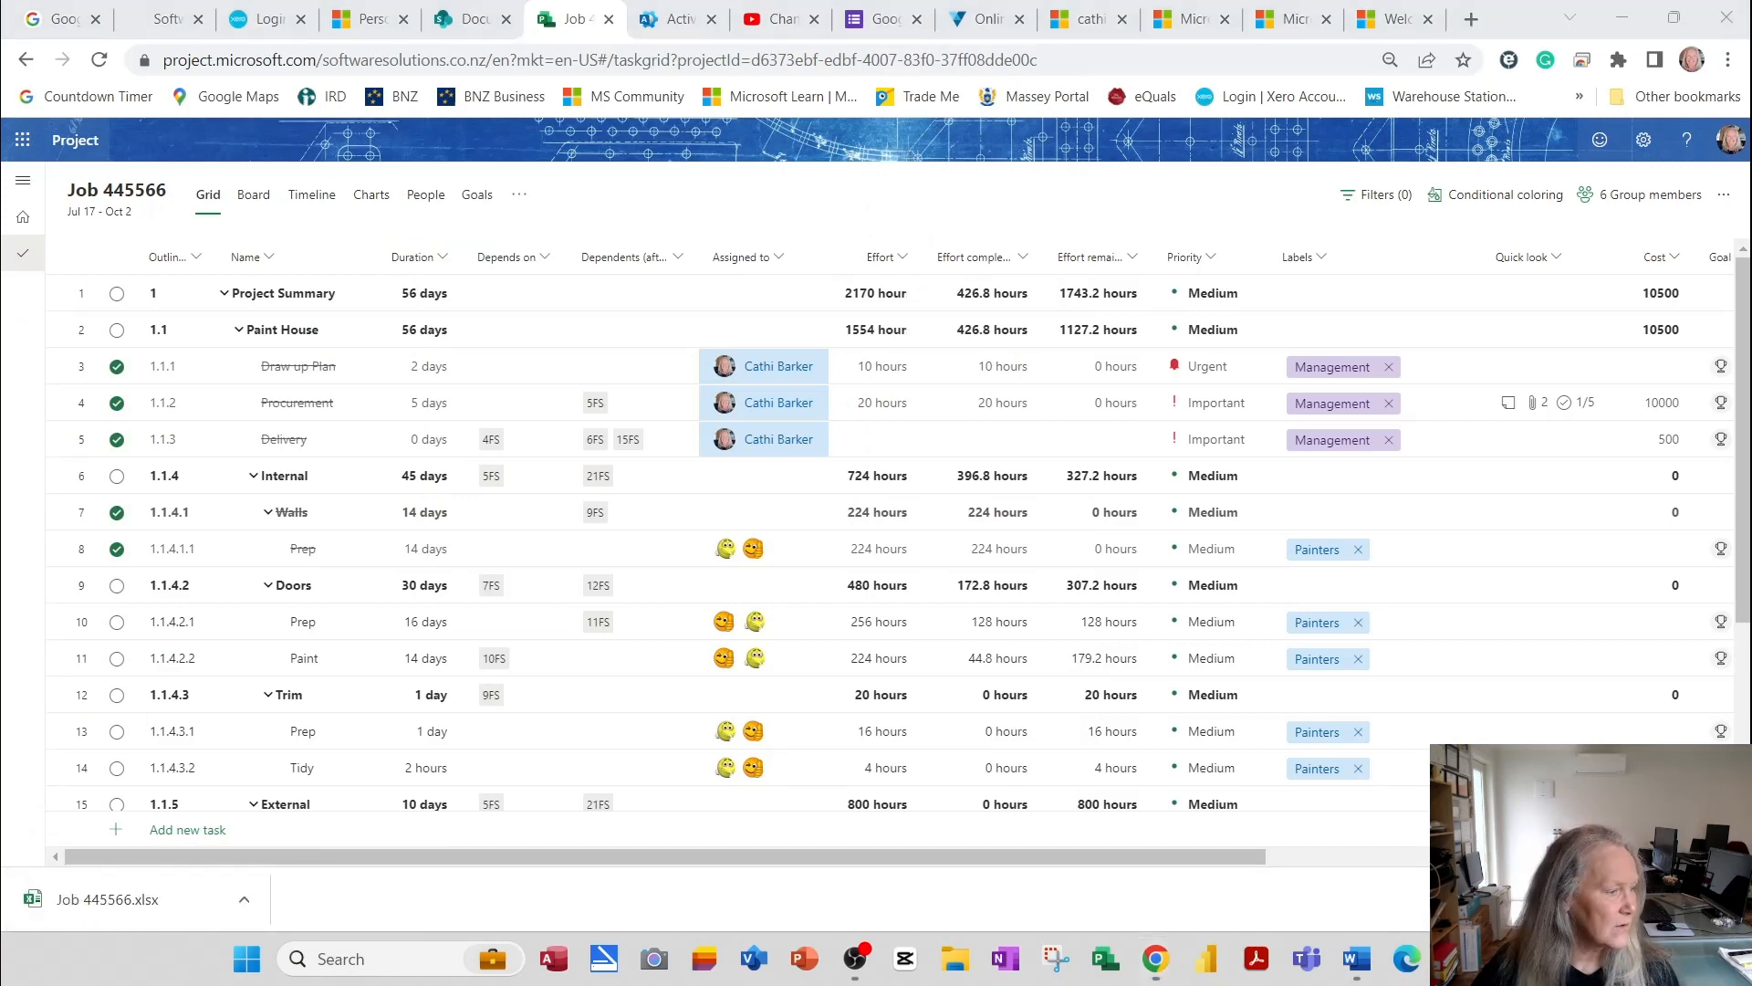
double_click(578, 188)
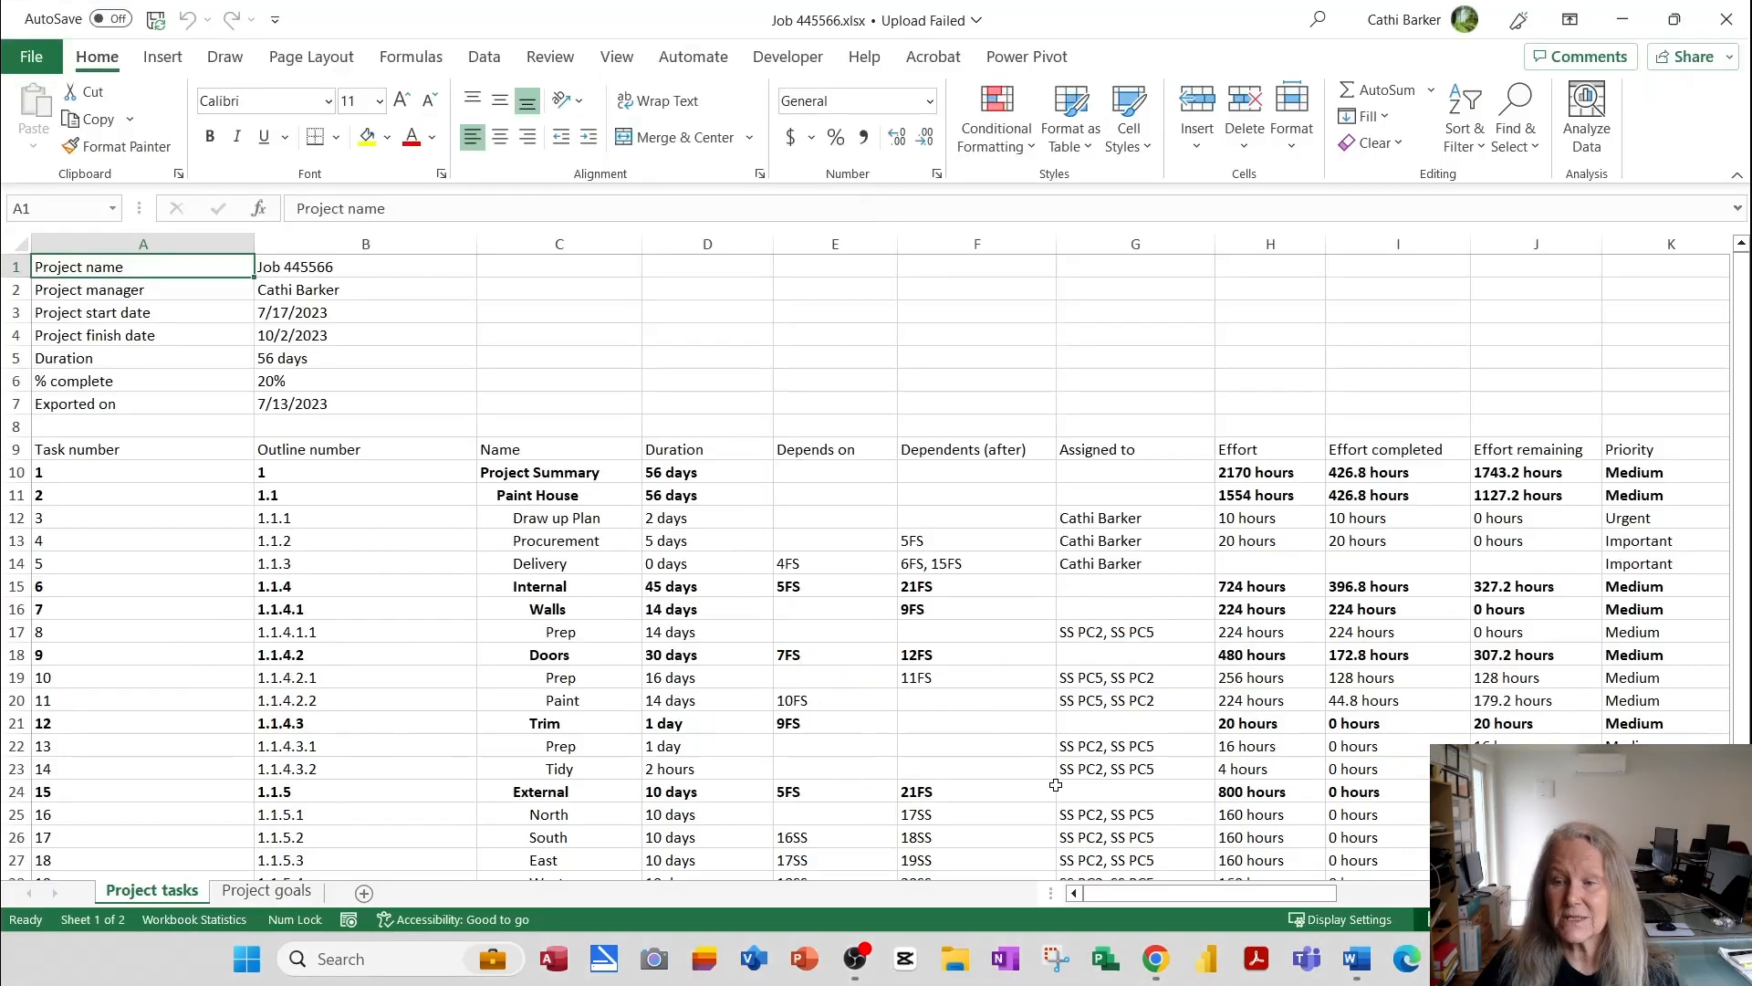
scroll(867, 557, "down", 1)
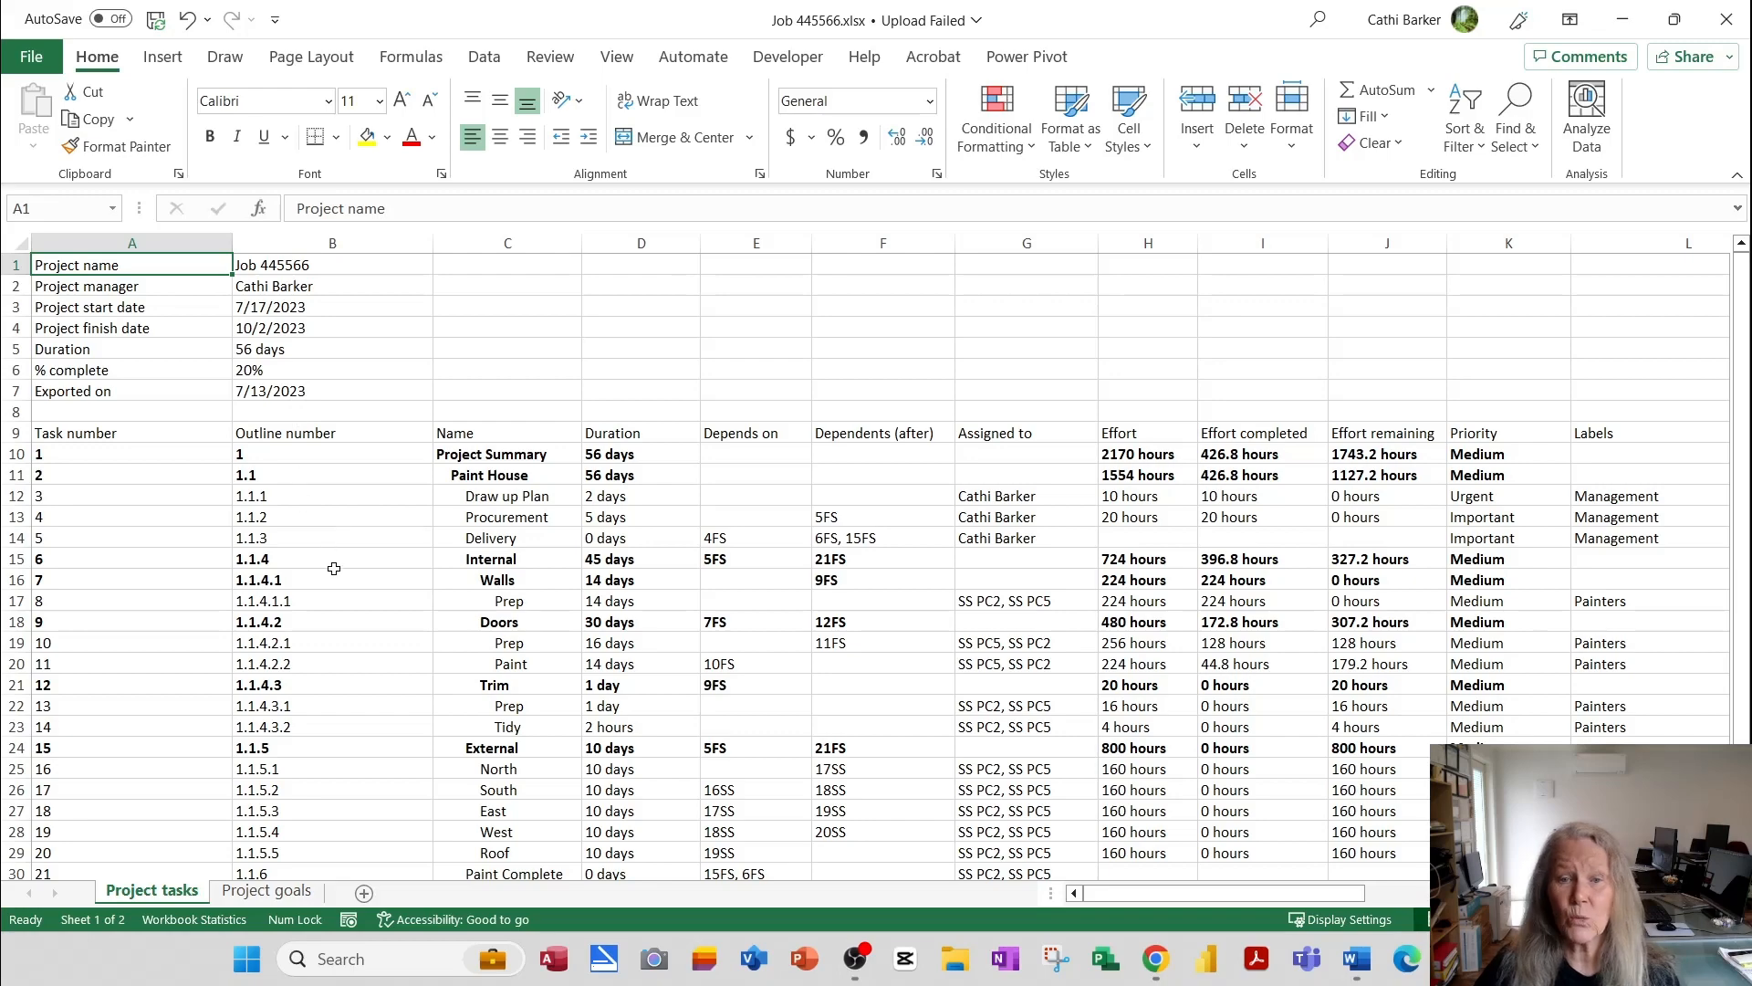
scroll(319, 567, "down", 4)
scroll(319, 584, "up", 3)
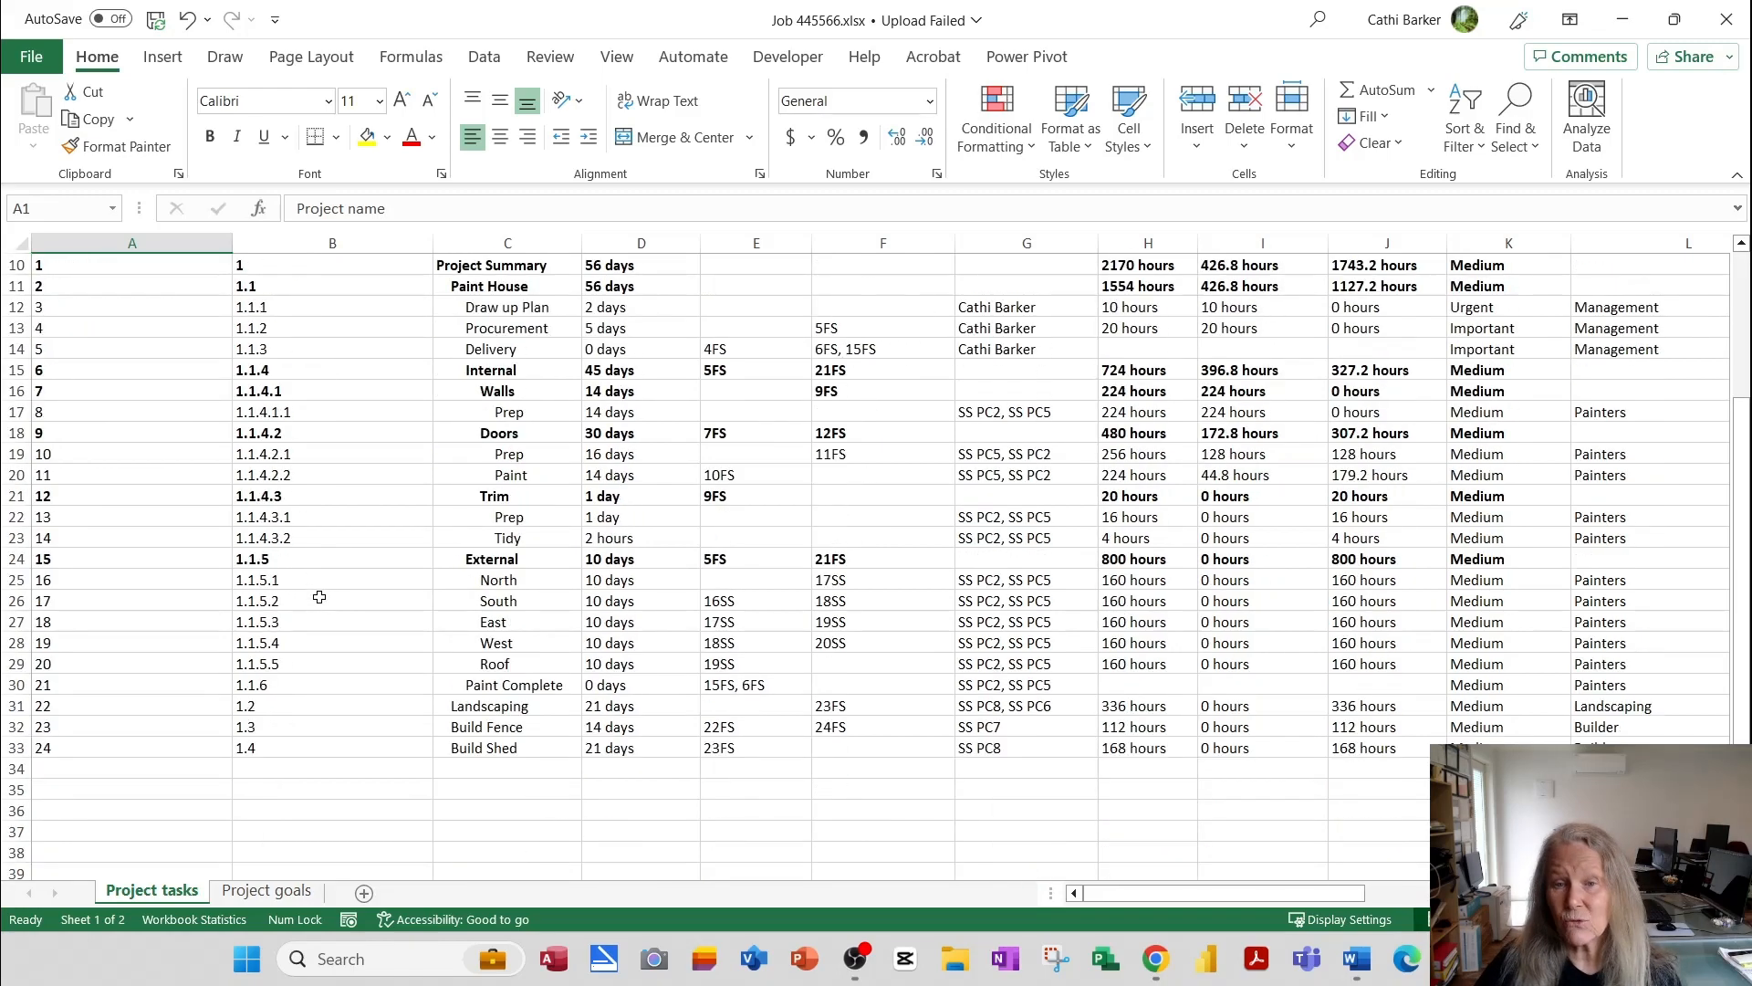
left_click_drag(1134, 893, 1456, 893)
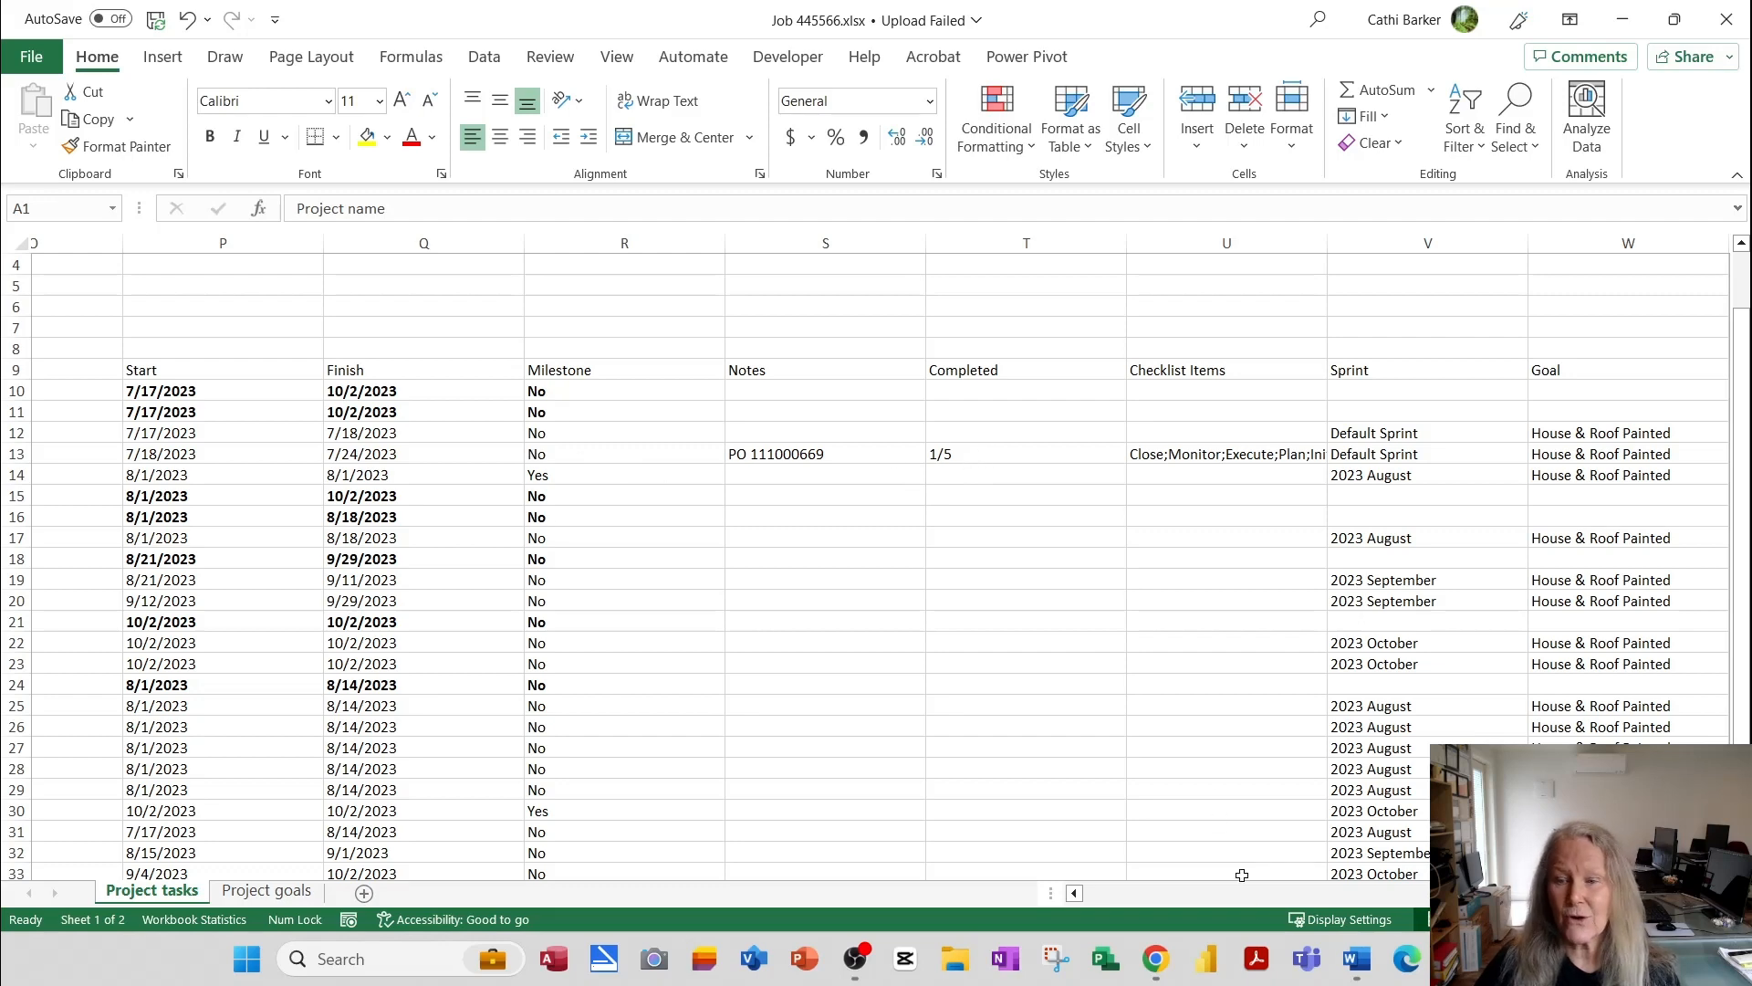
scroll(876, 566, "left", 15)
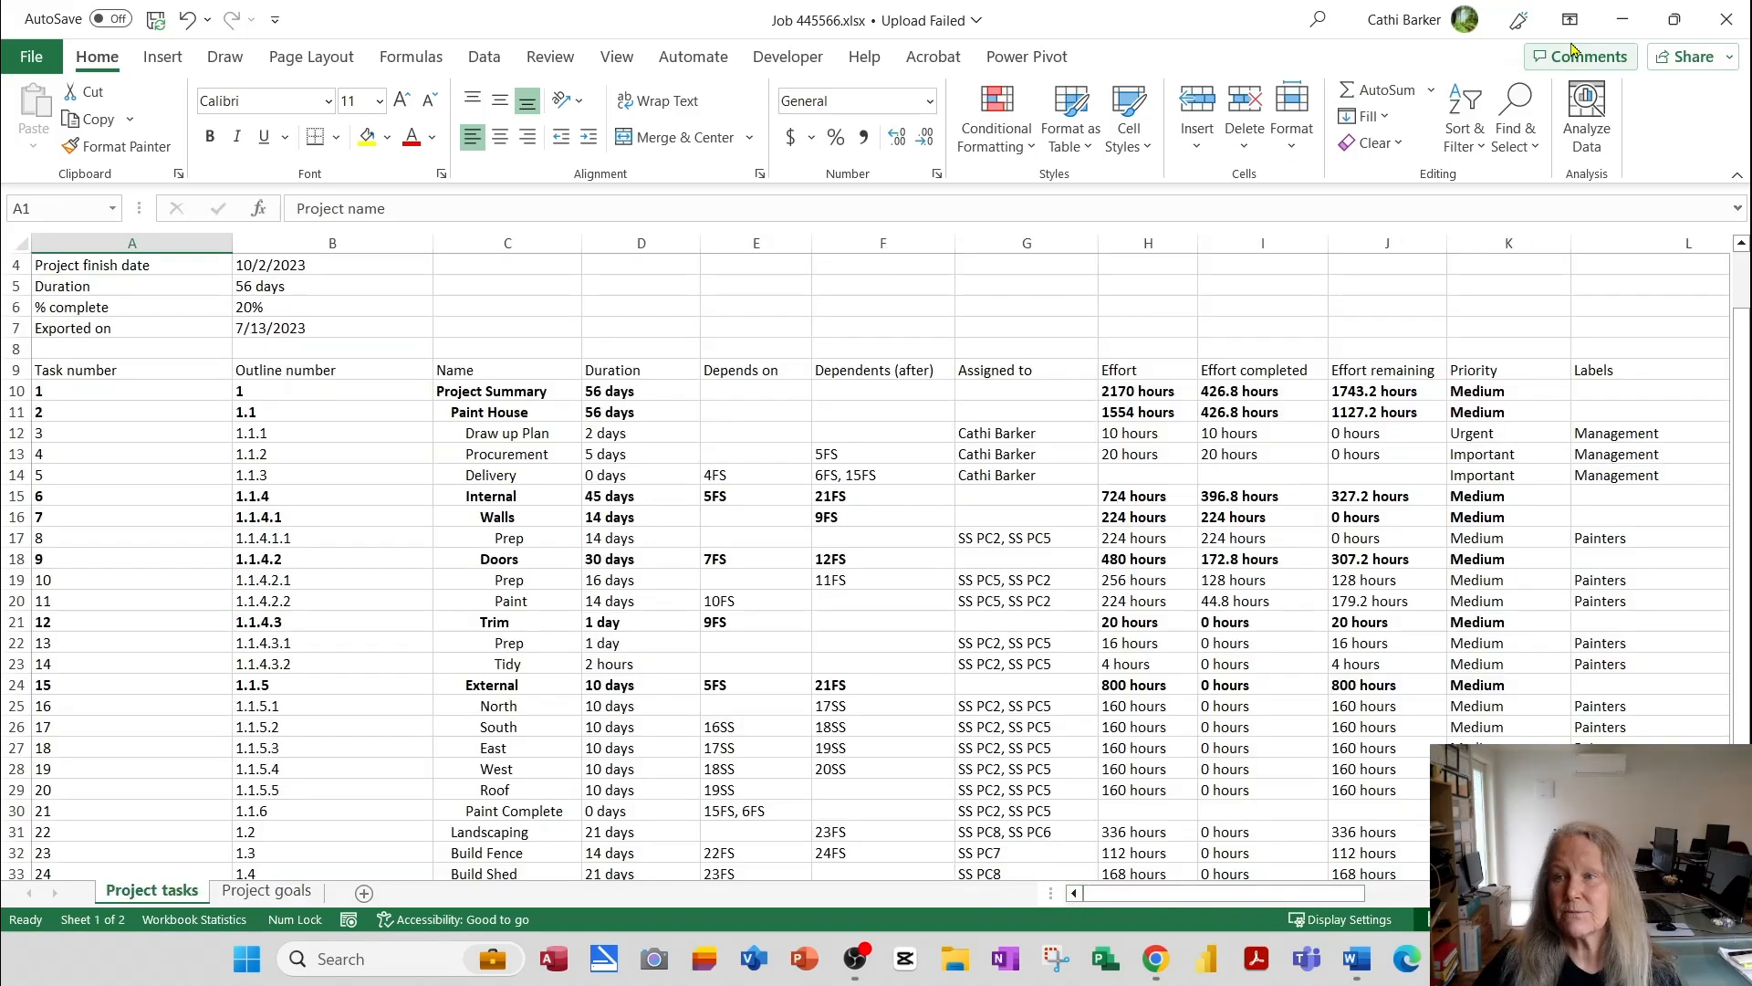
left_click(1728, 20)
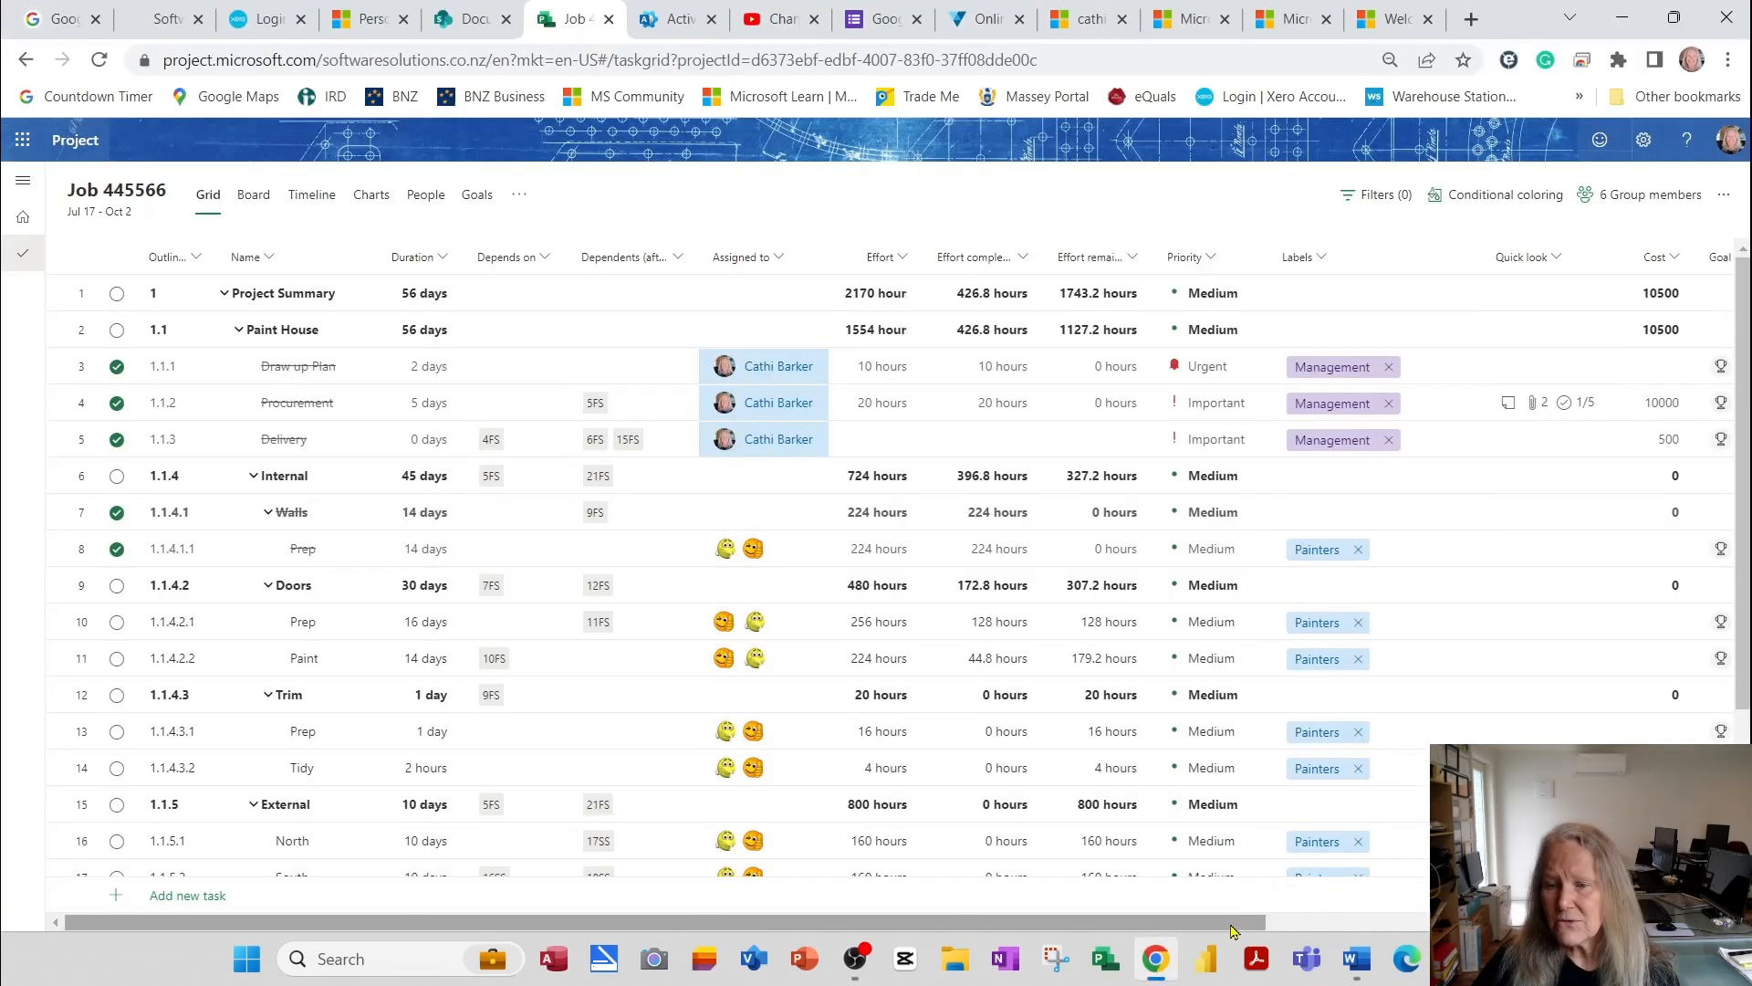
Back in the project's Grid view, add the Start and Finish columns
left_click_drag(1235, 929, 1683, 929)
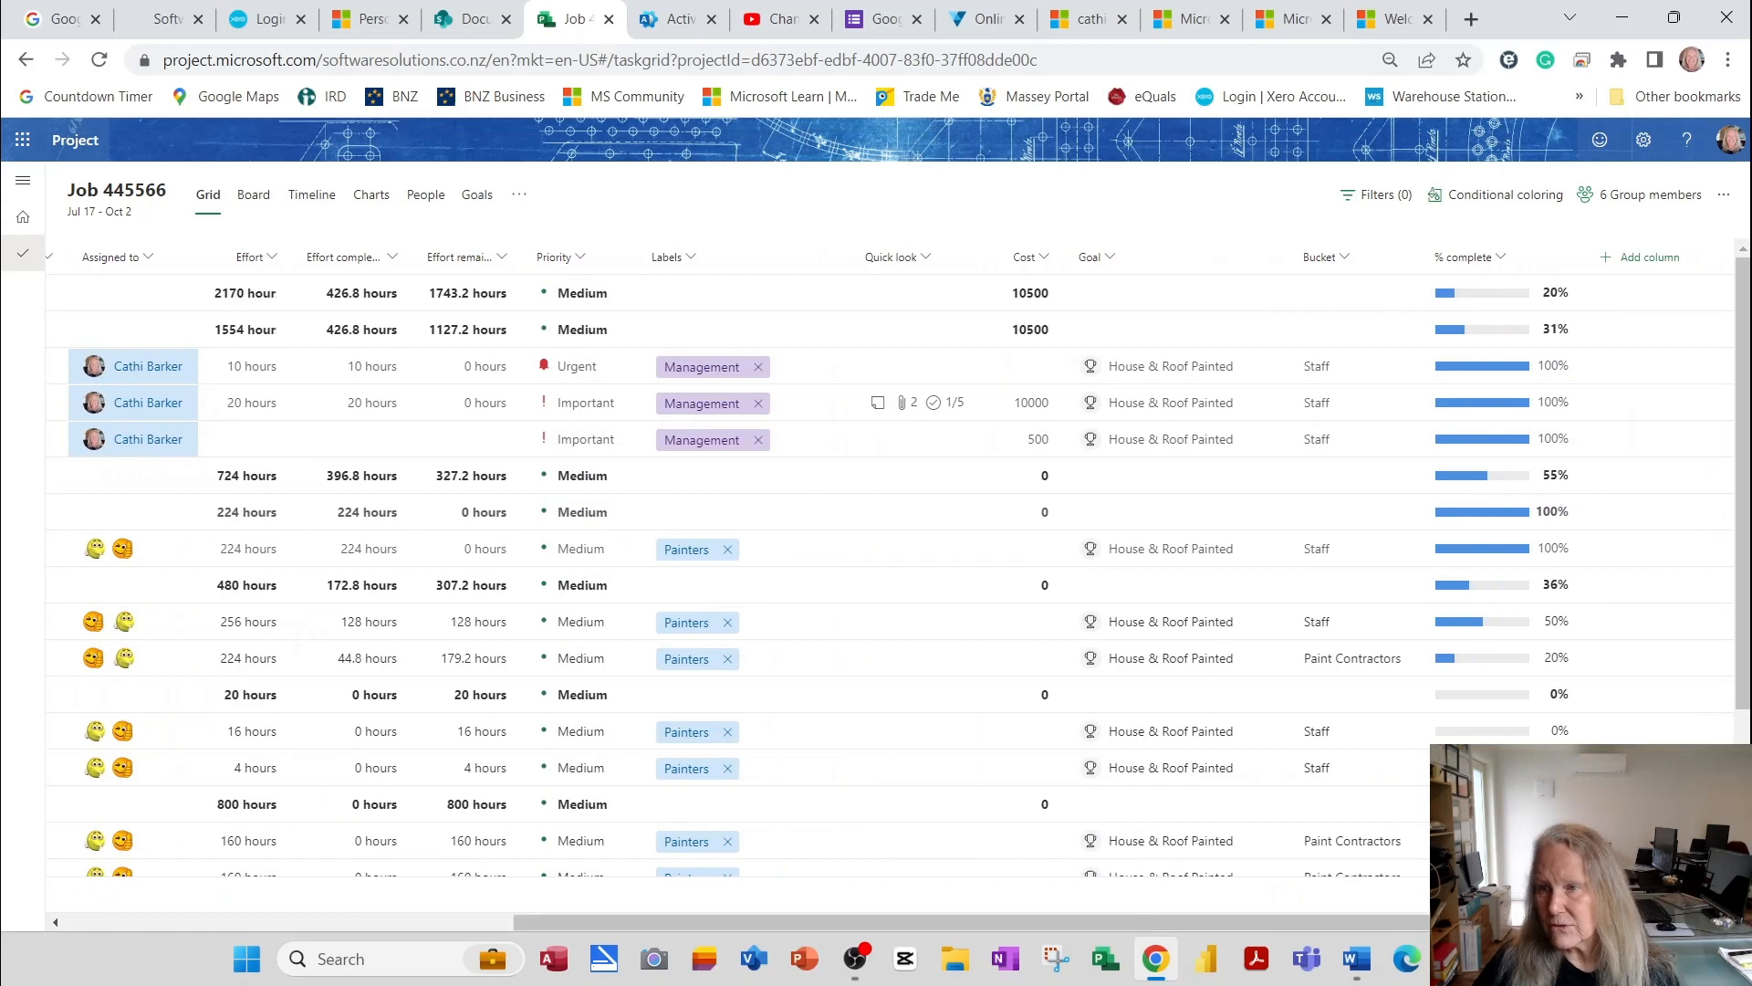
left_click(1662, 261)
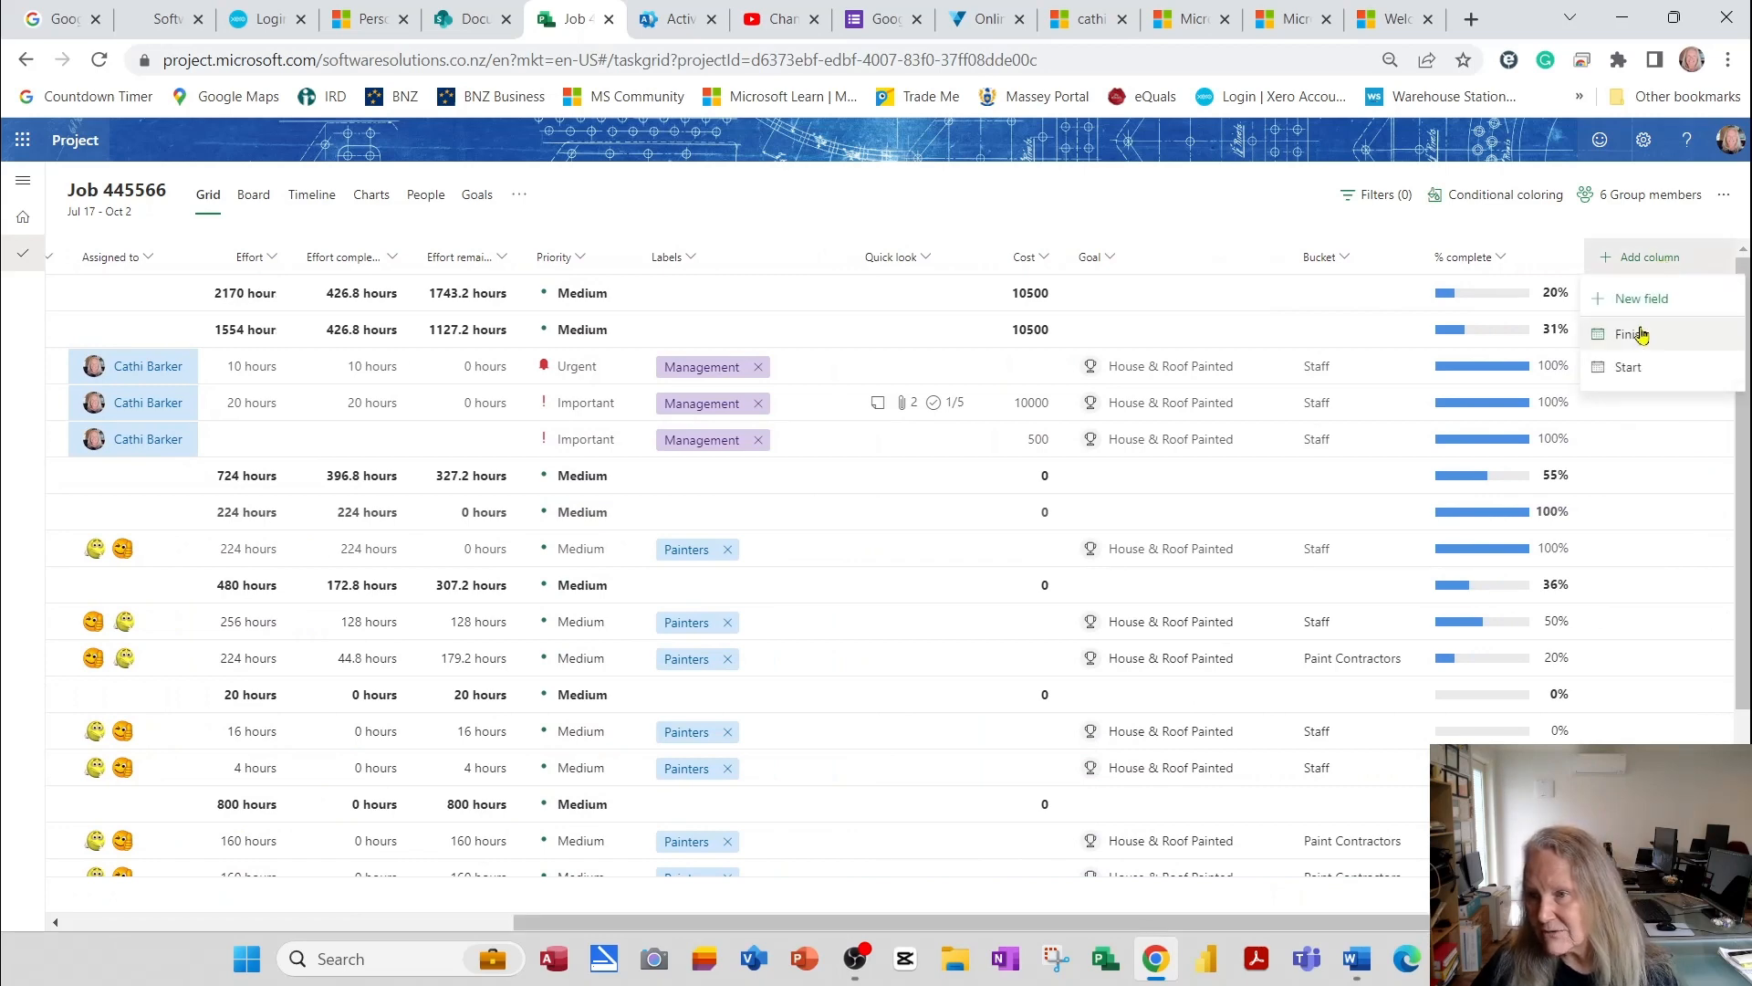
left_click(1640, 369)
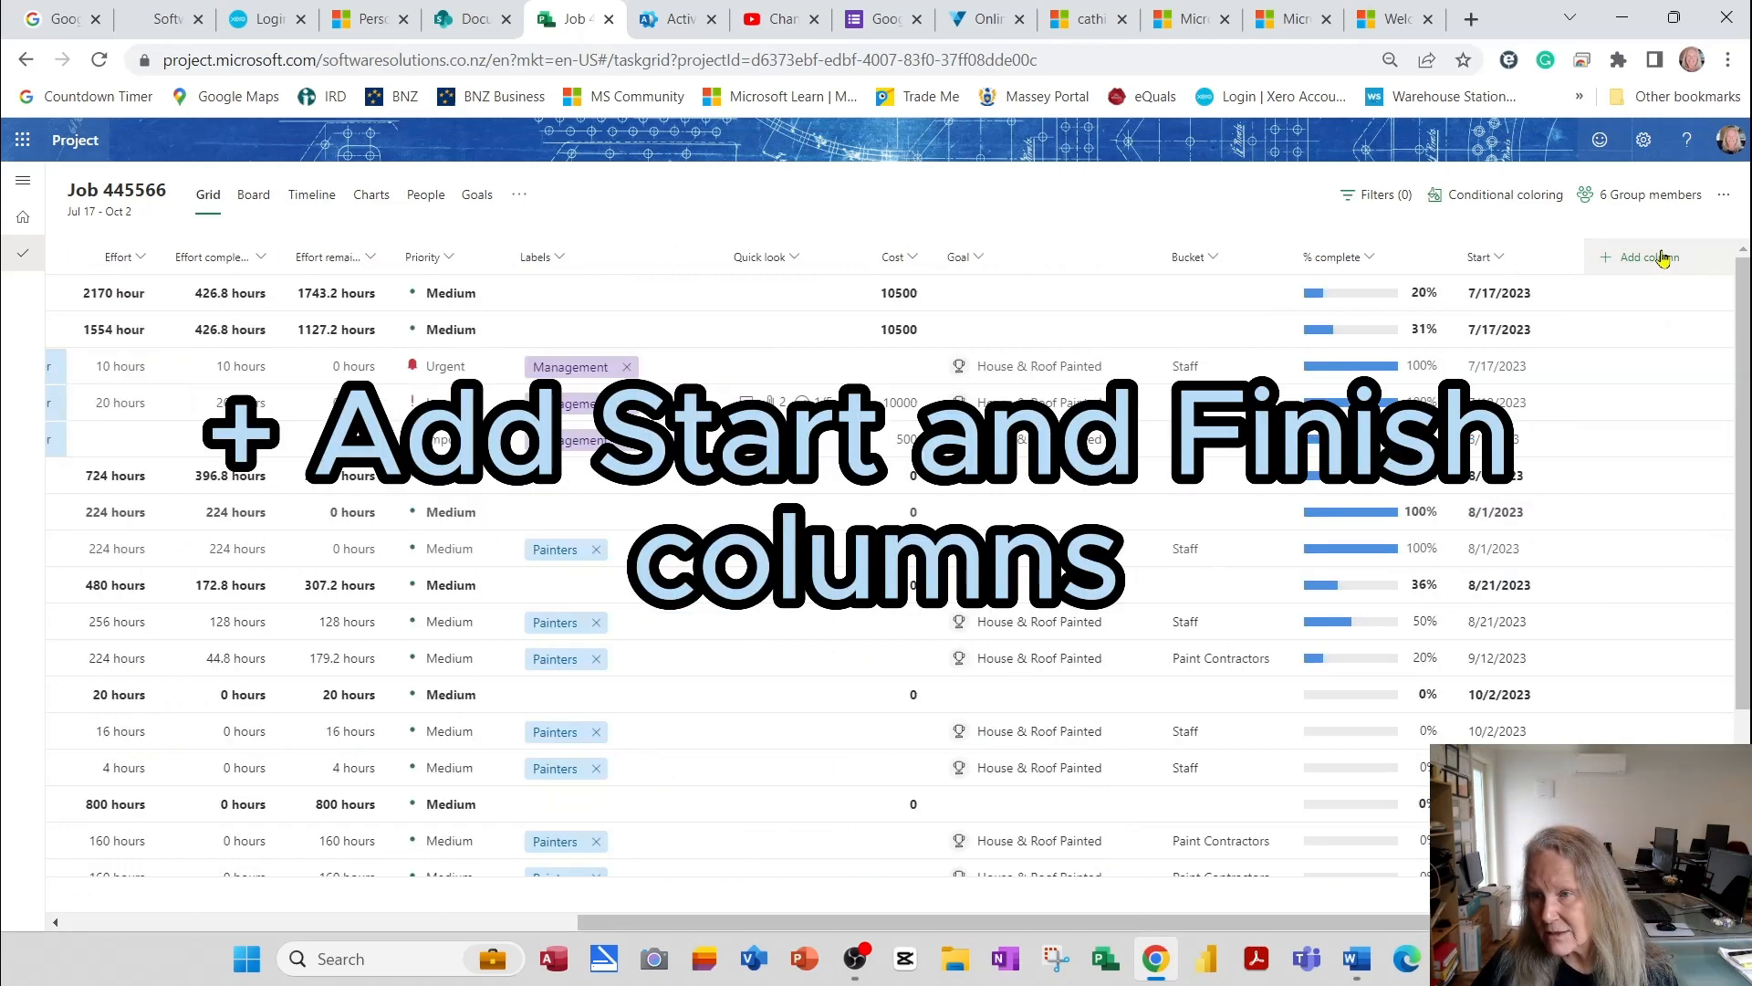
left_click(1651, 256)
left_click(1640, 342)
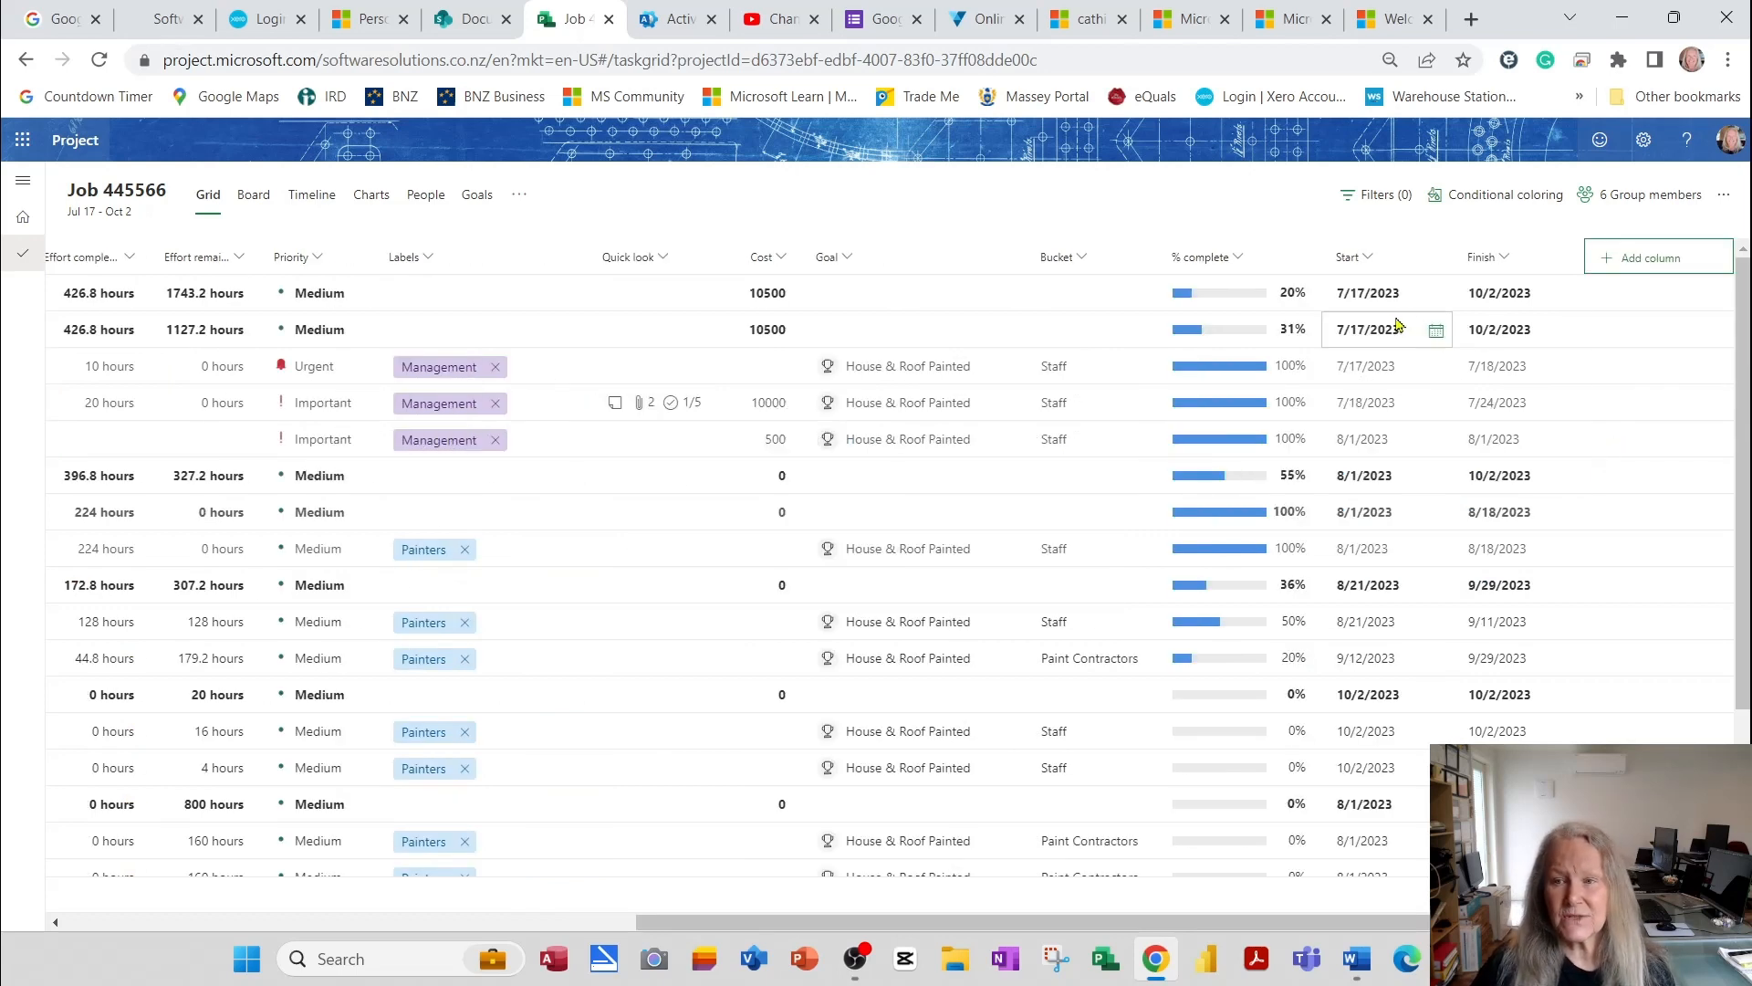
Move the Start and Finish columns so that they sit directly between Name and Duration
left_click(1368, 260)
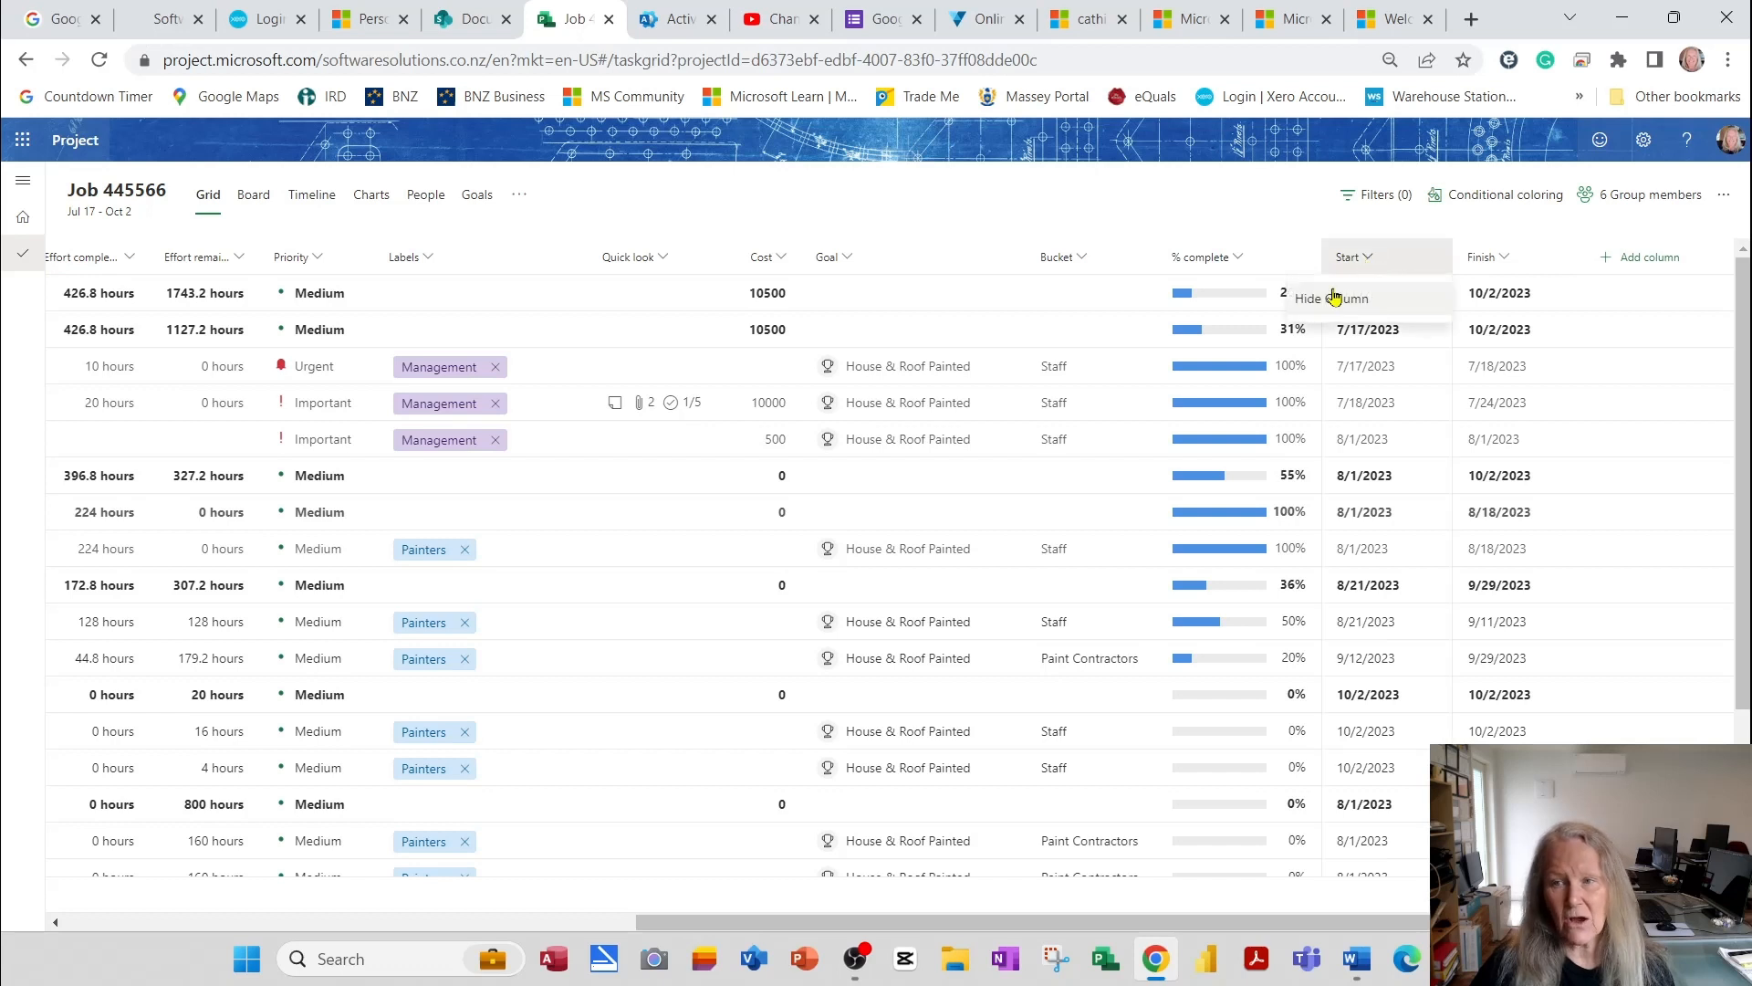
left_click_drag(1368, 260, 493, 271)
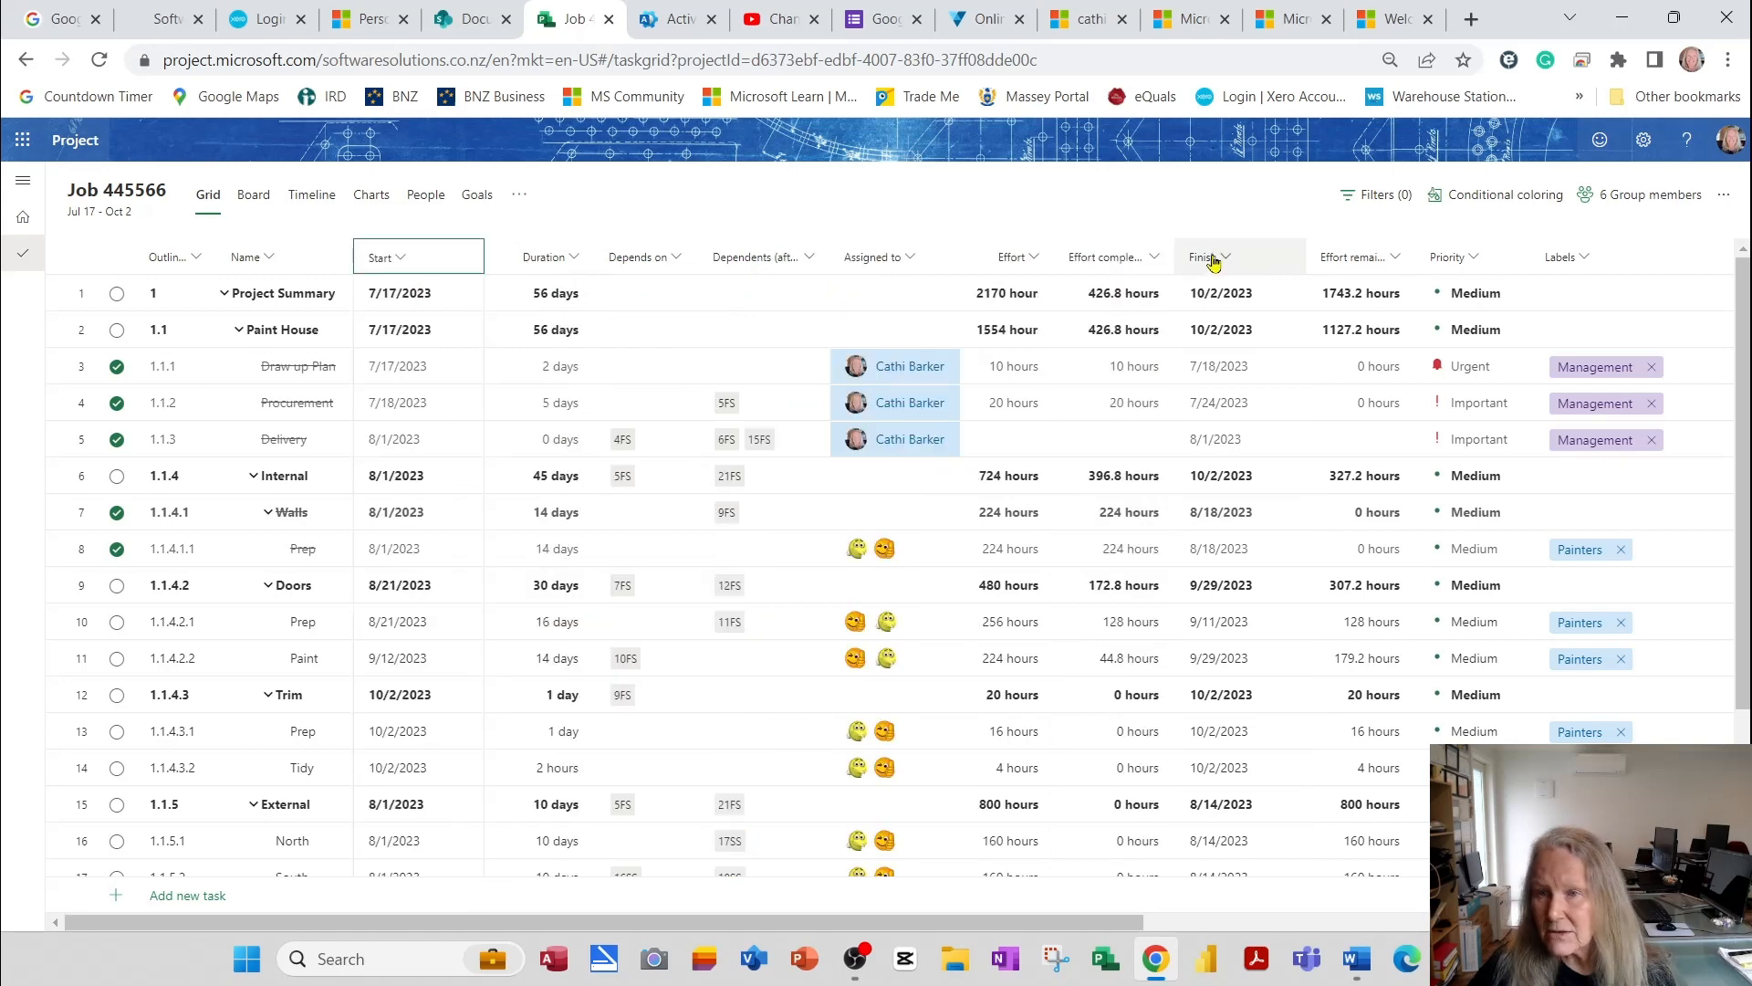
left_click_drag(1205, 258, 545, 278)
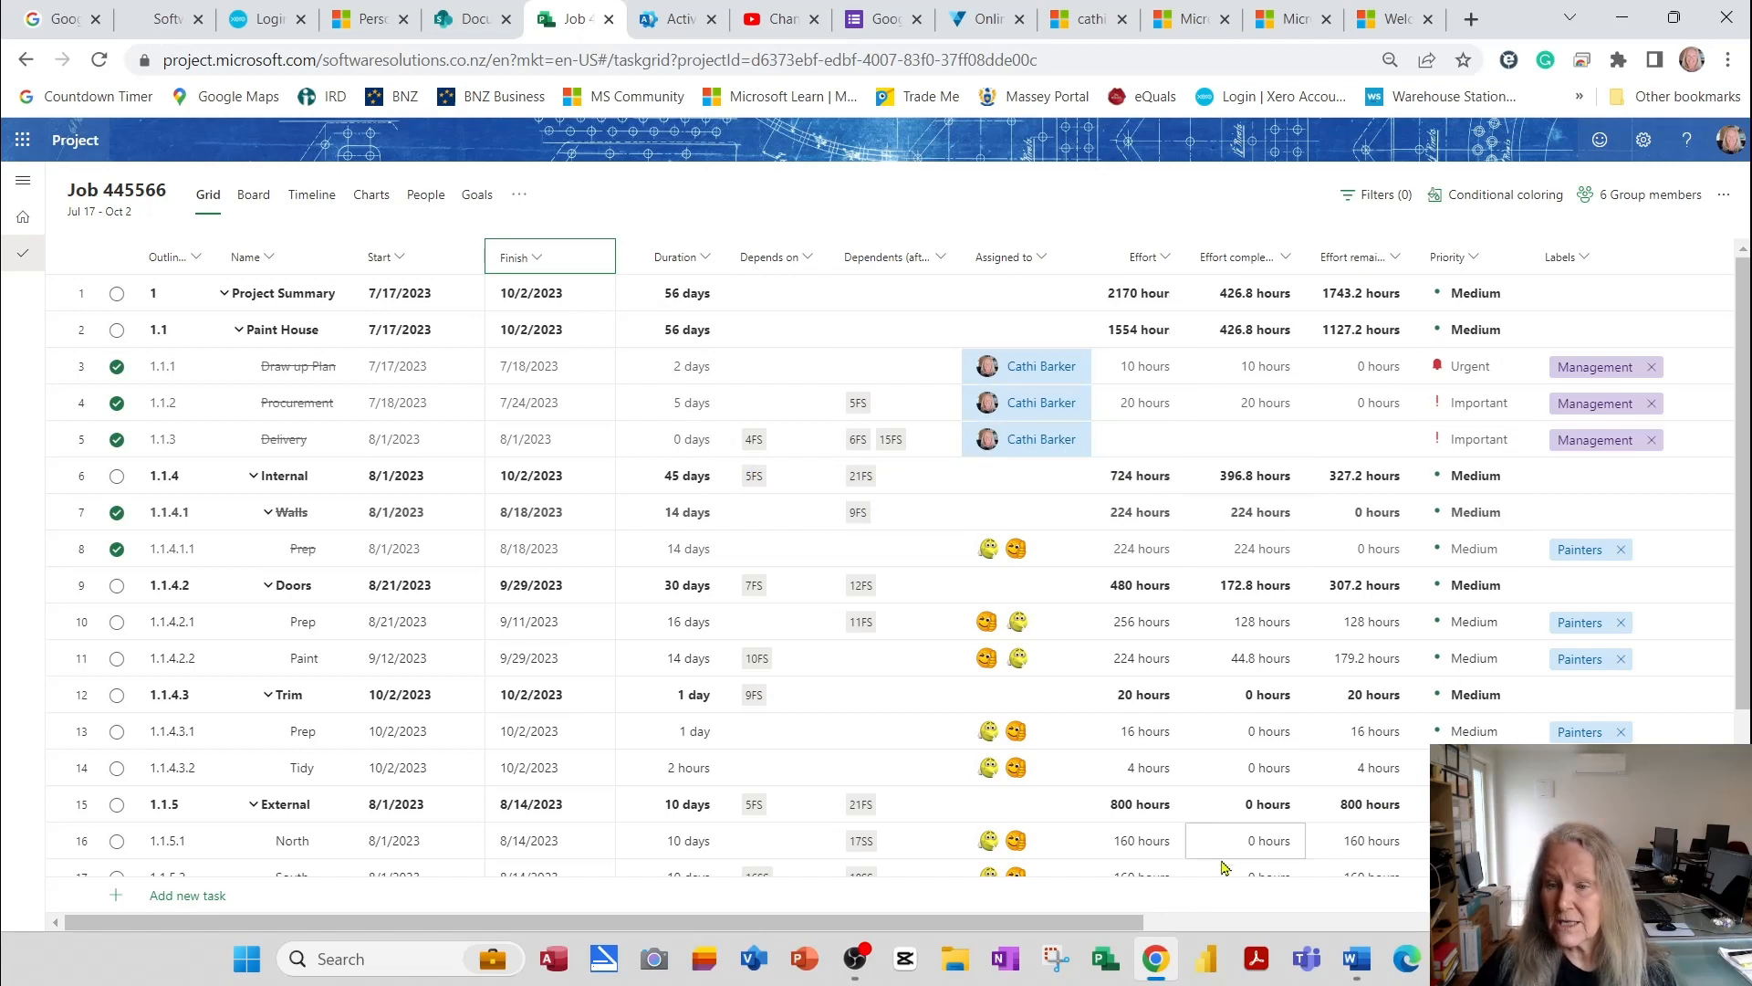
Check which columns are still available to add to the grid, and return to its first columns
left_click_drag(1139, 927, 1712, 927)
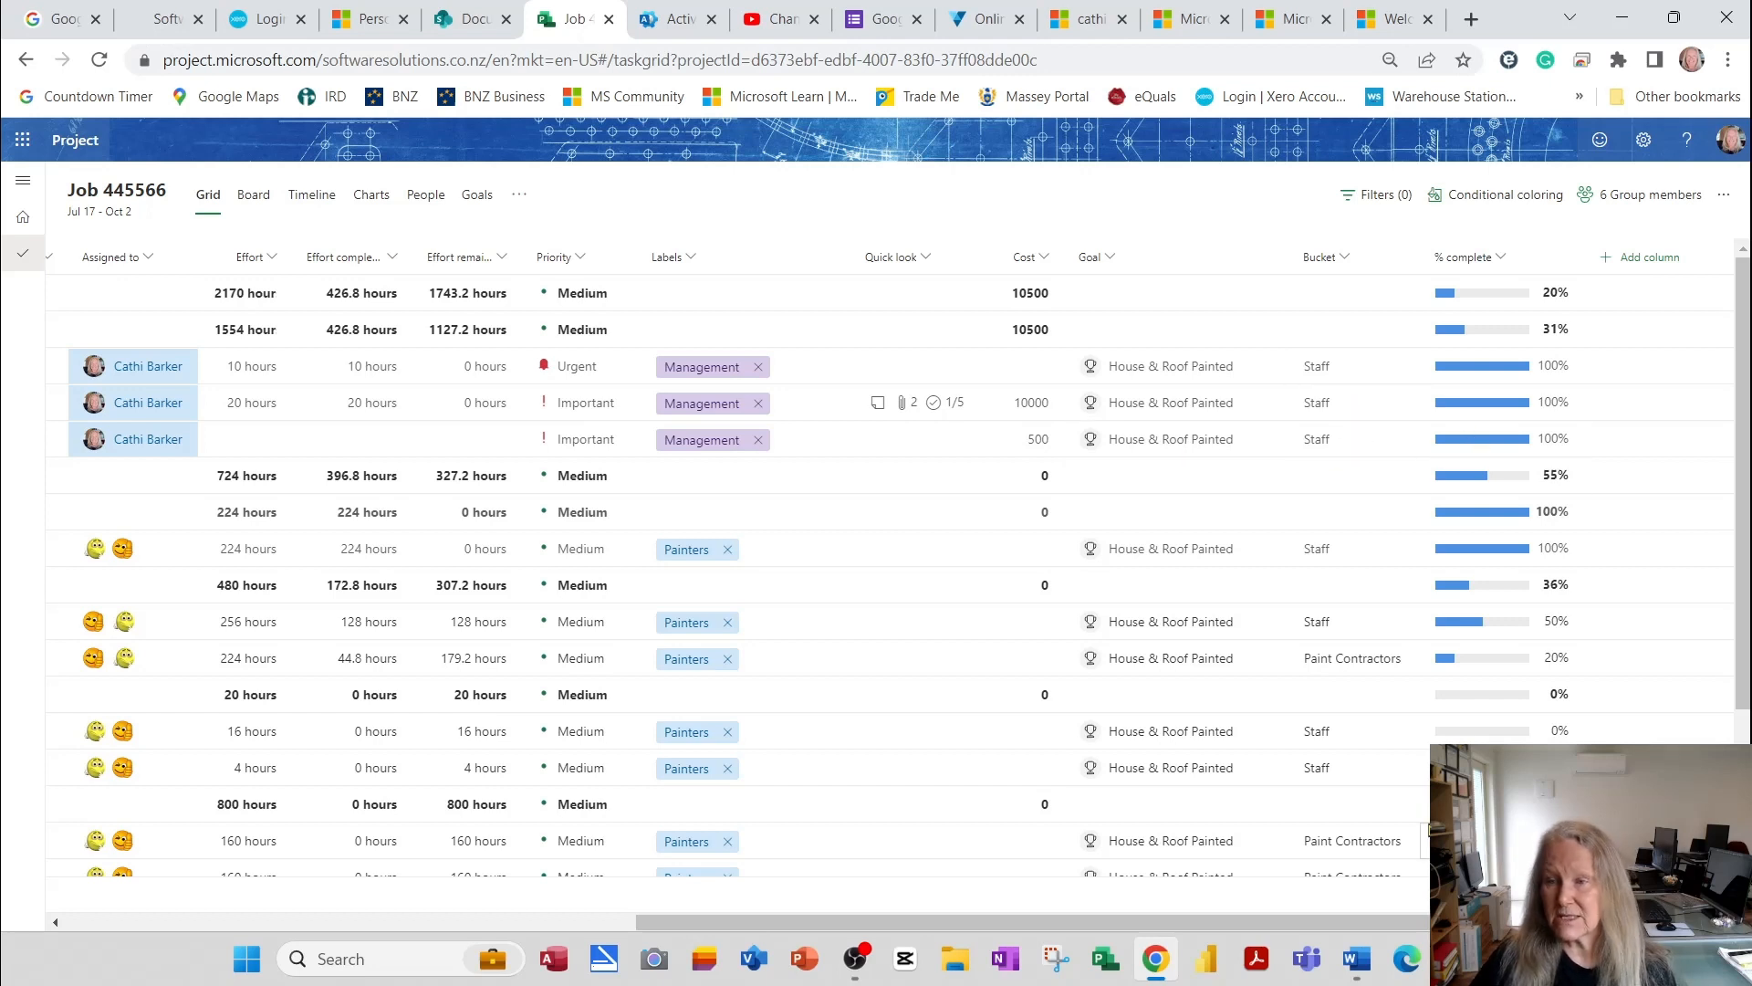
left_click(1651, 274)
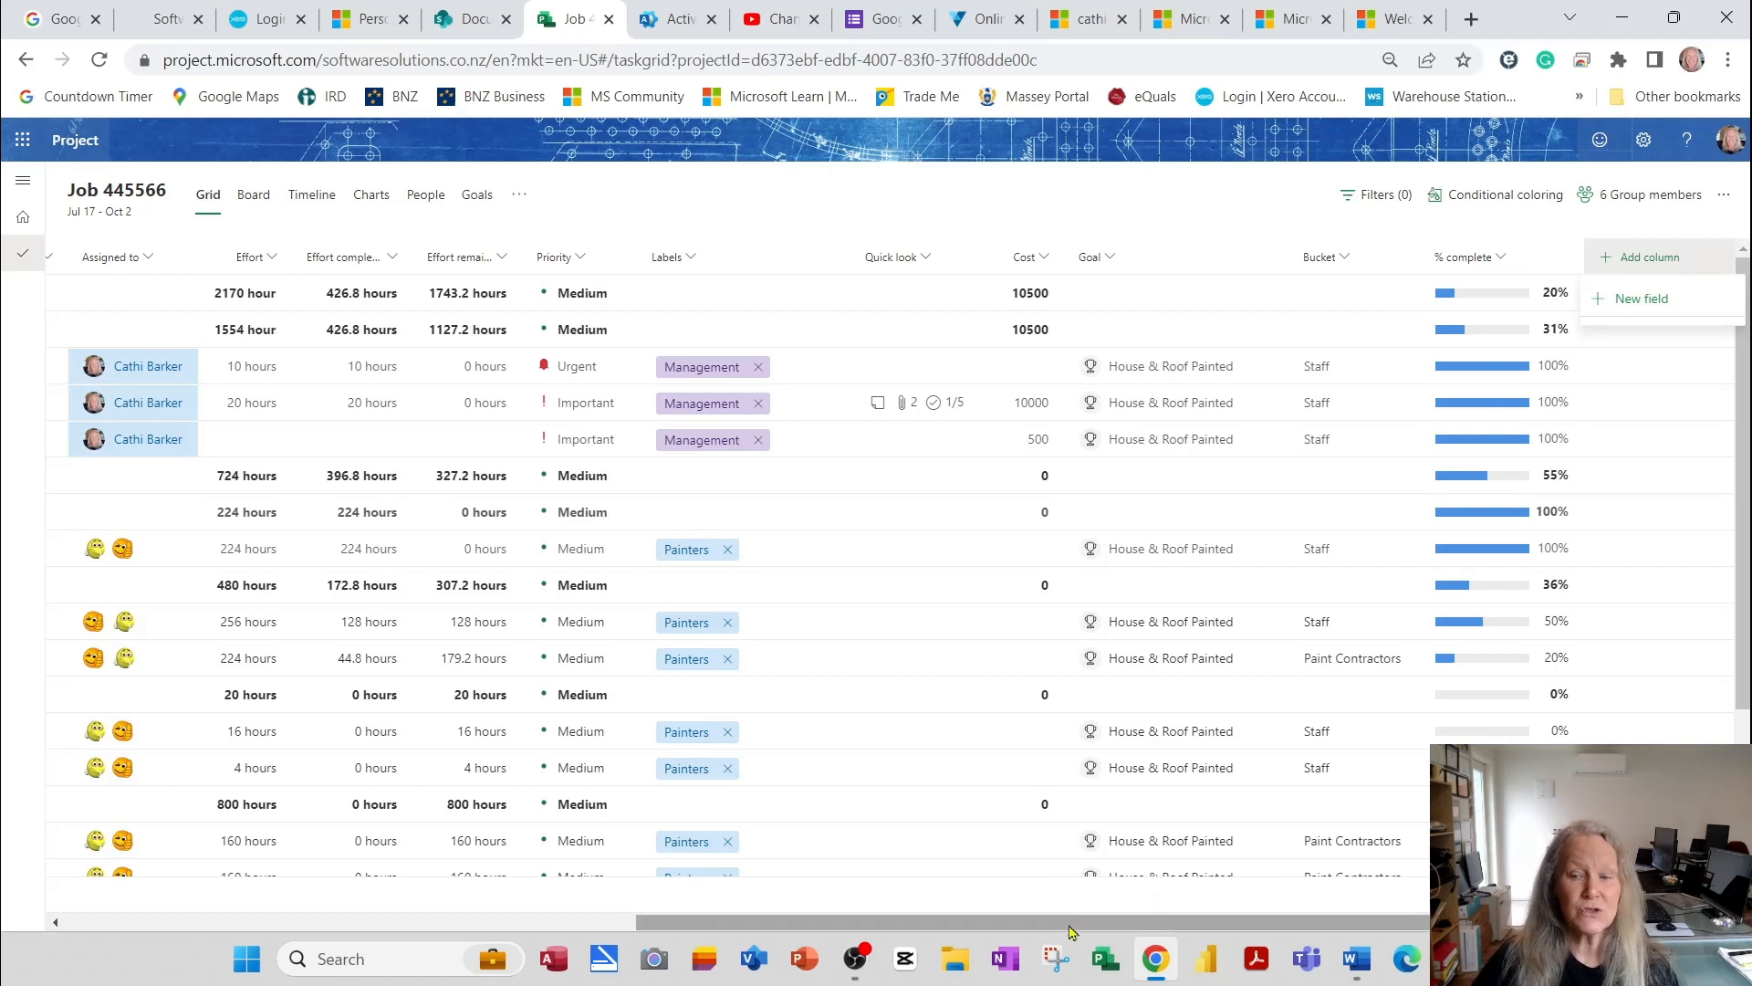
left_click_drag(1075, 924, 438, 954)
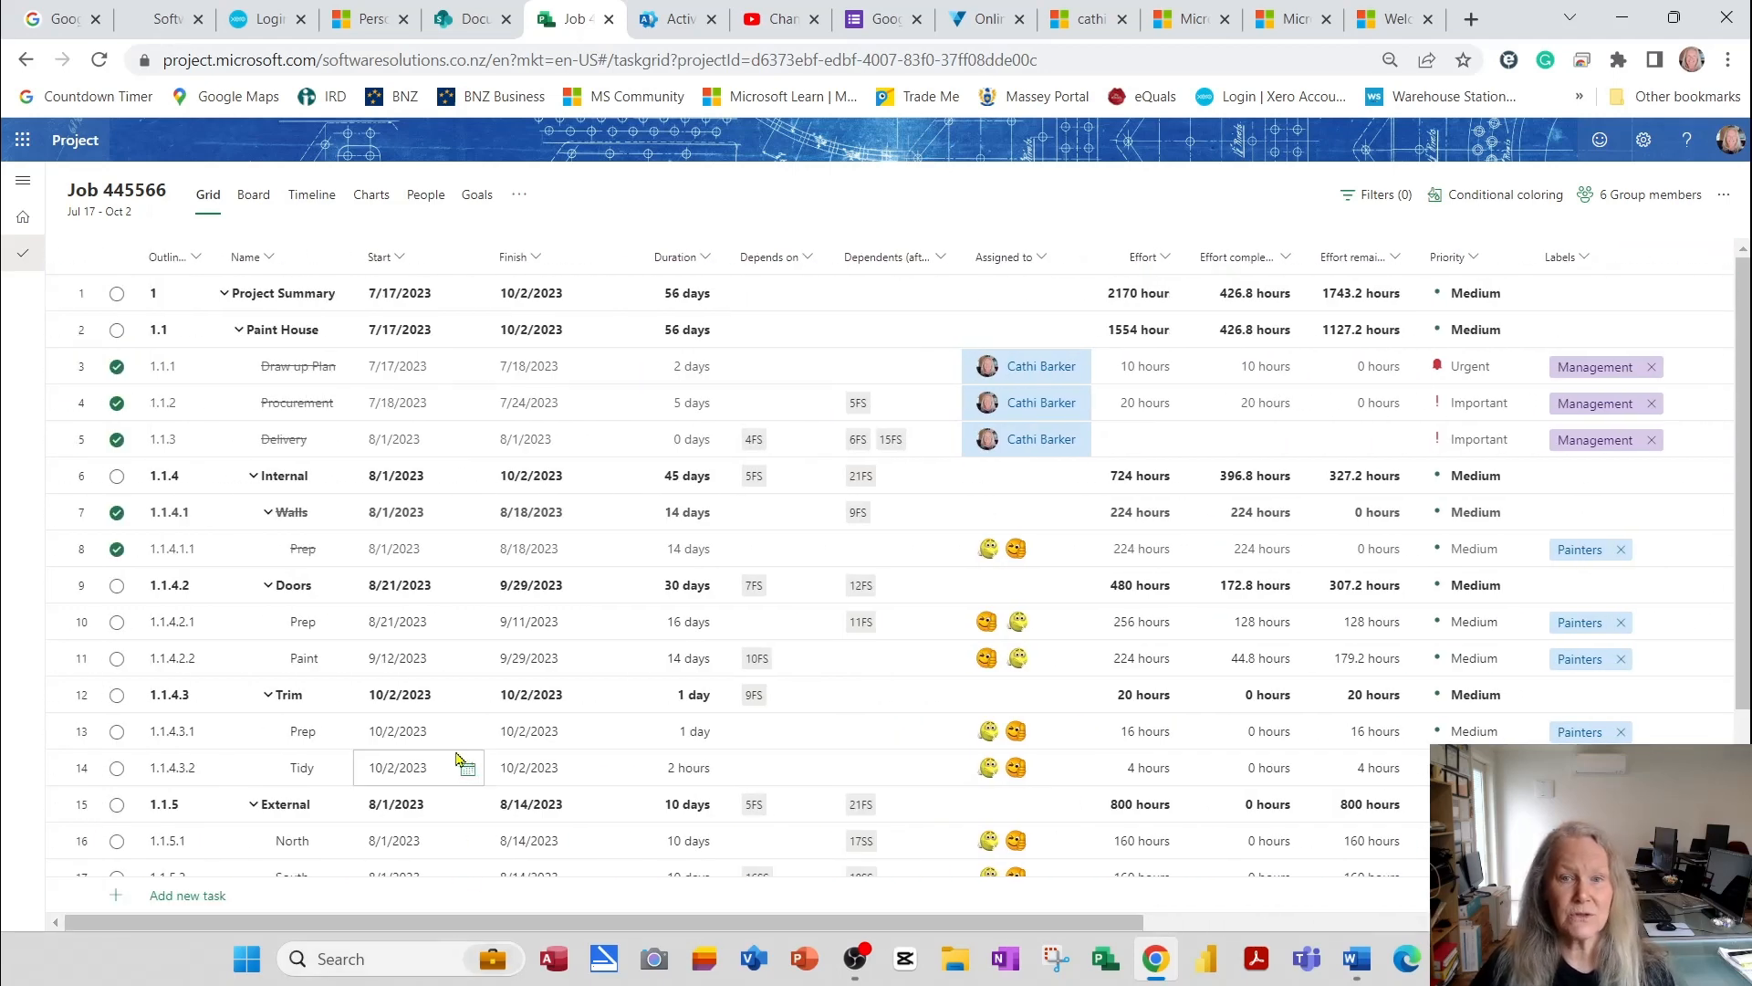